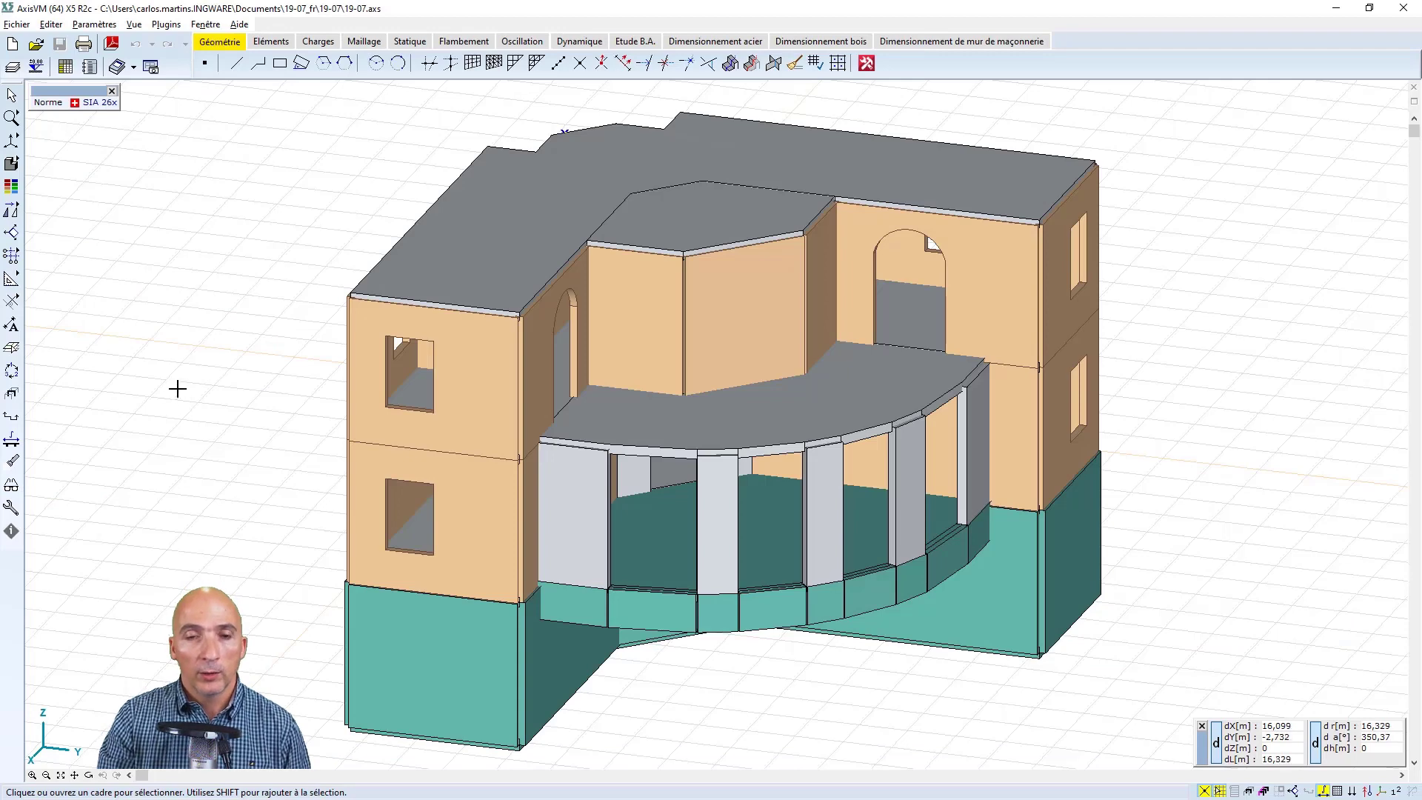
Review the full list of keyboard shortcuts without changing any of them
left_click(94, 25)
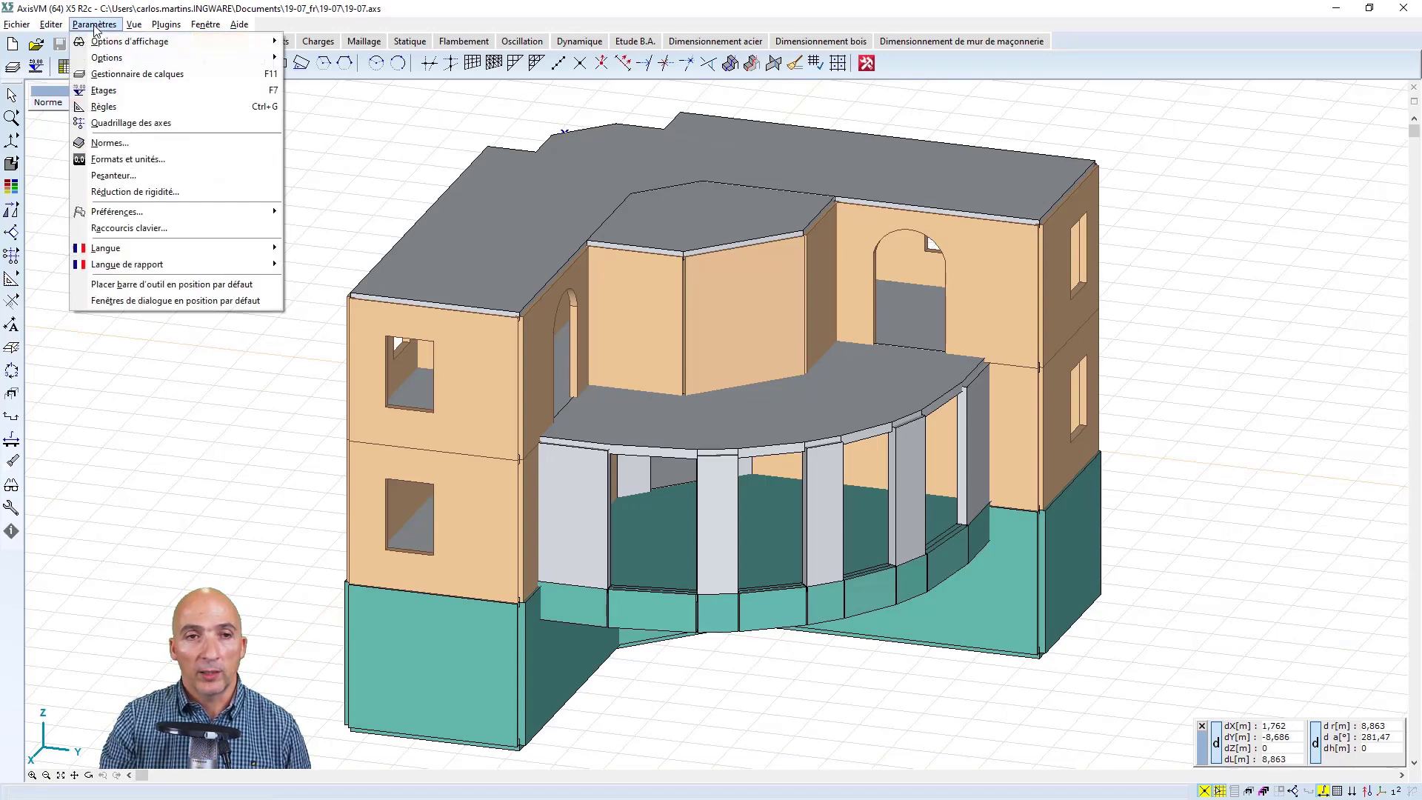
left_click(198, 229)
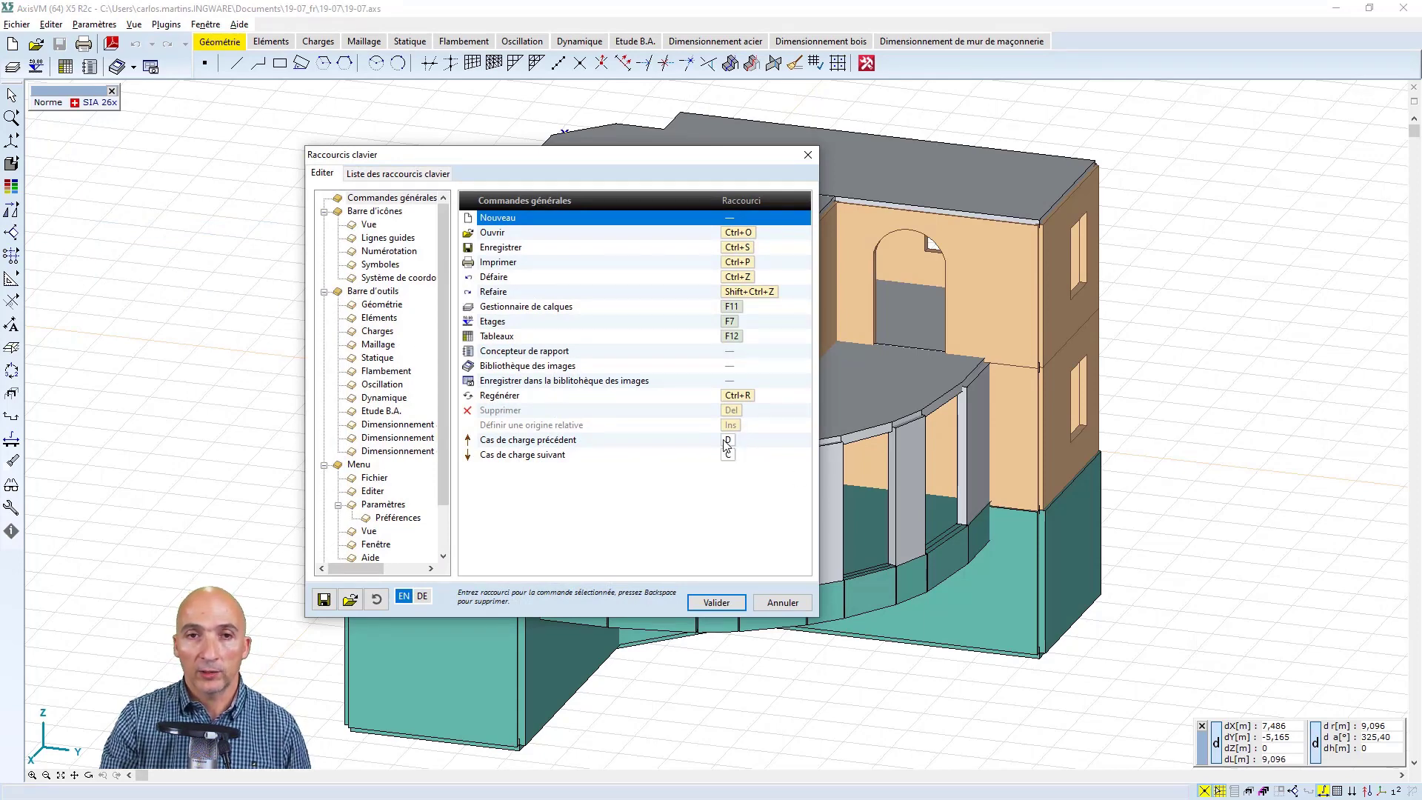
left_click(397, 175)
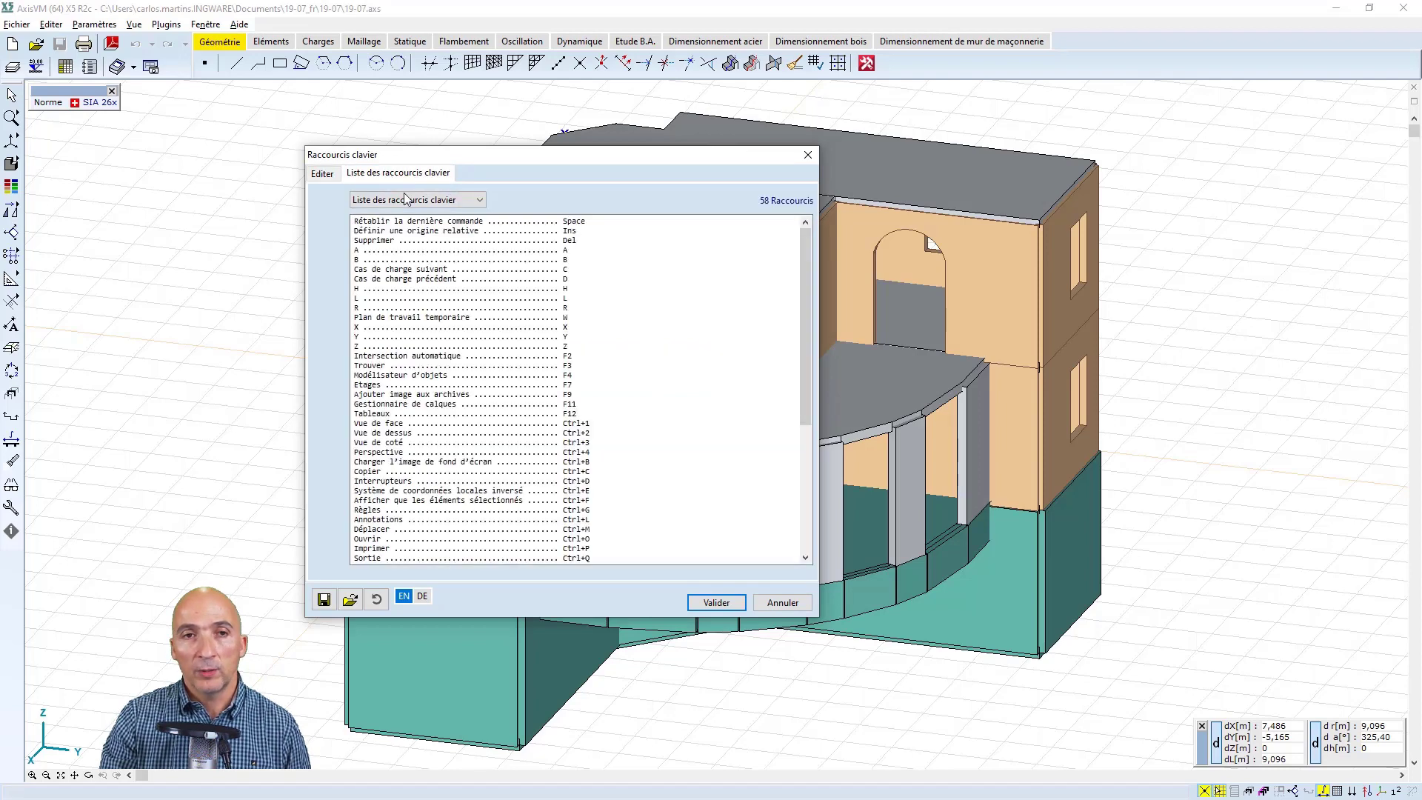
scroll(470, 371, "down", 1)
scroll(469, 370, "down", 7)
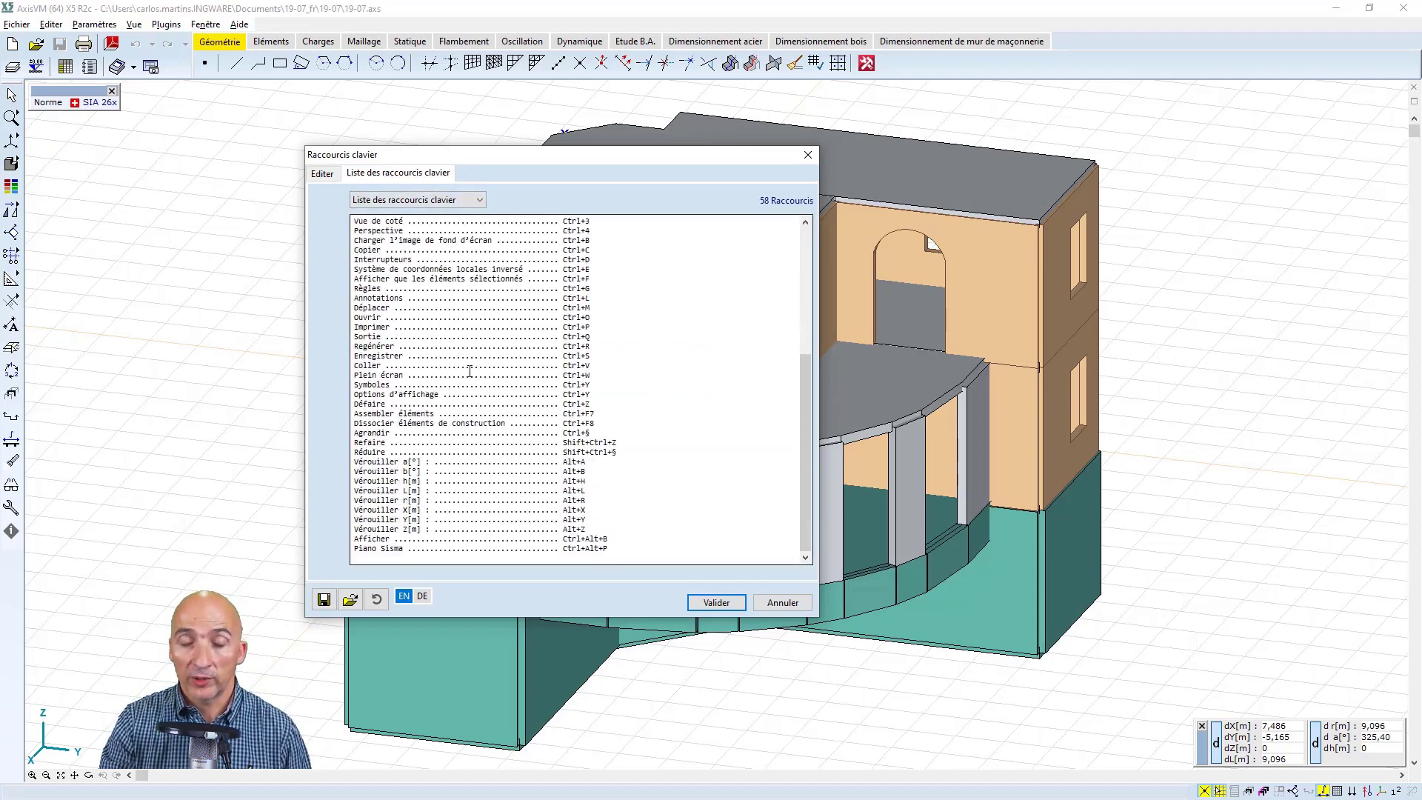
left_click(772, 609)
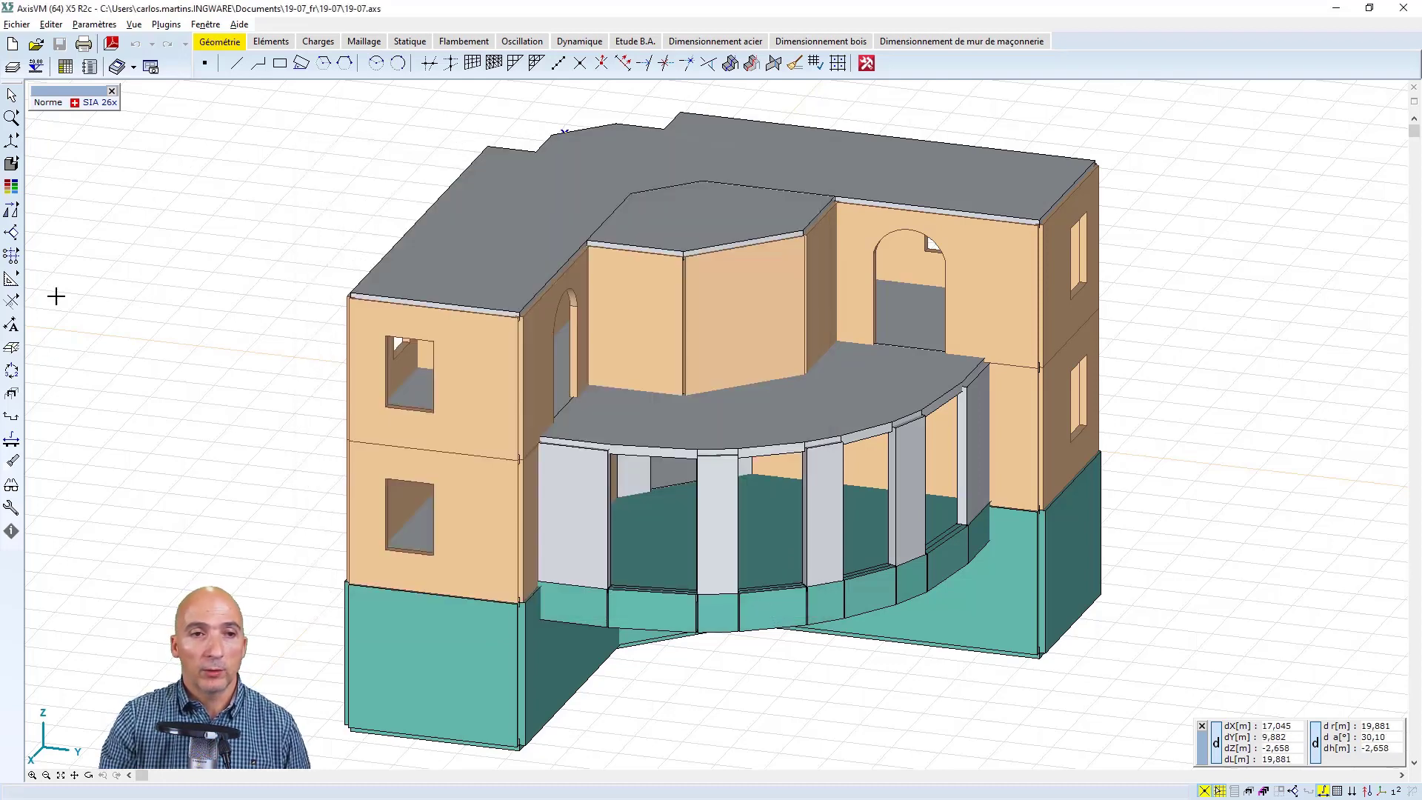
Switch the rendered building model to wireframe display and show the local coordinate systems of the domains
left_click(13, 164)
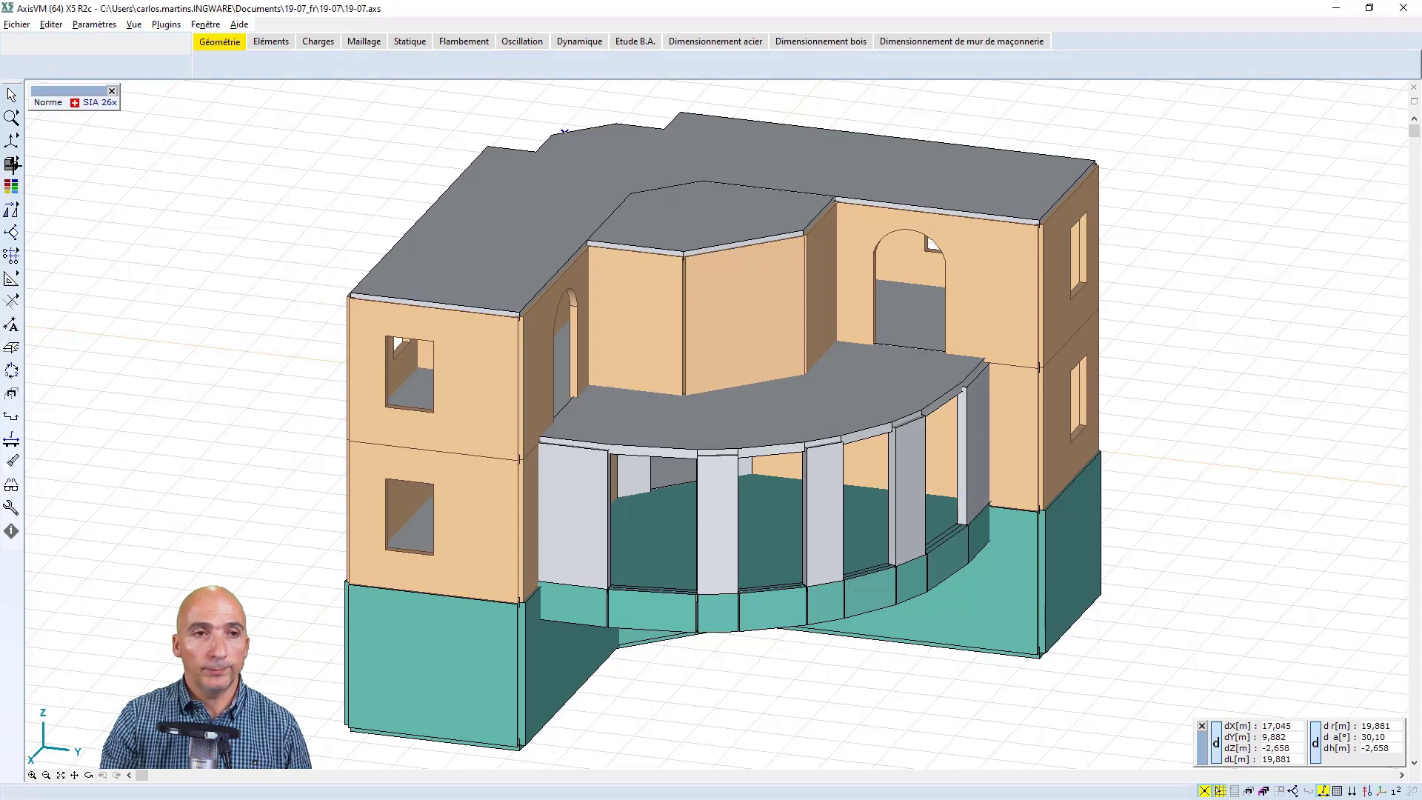
left_click(13, 167)
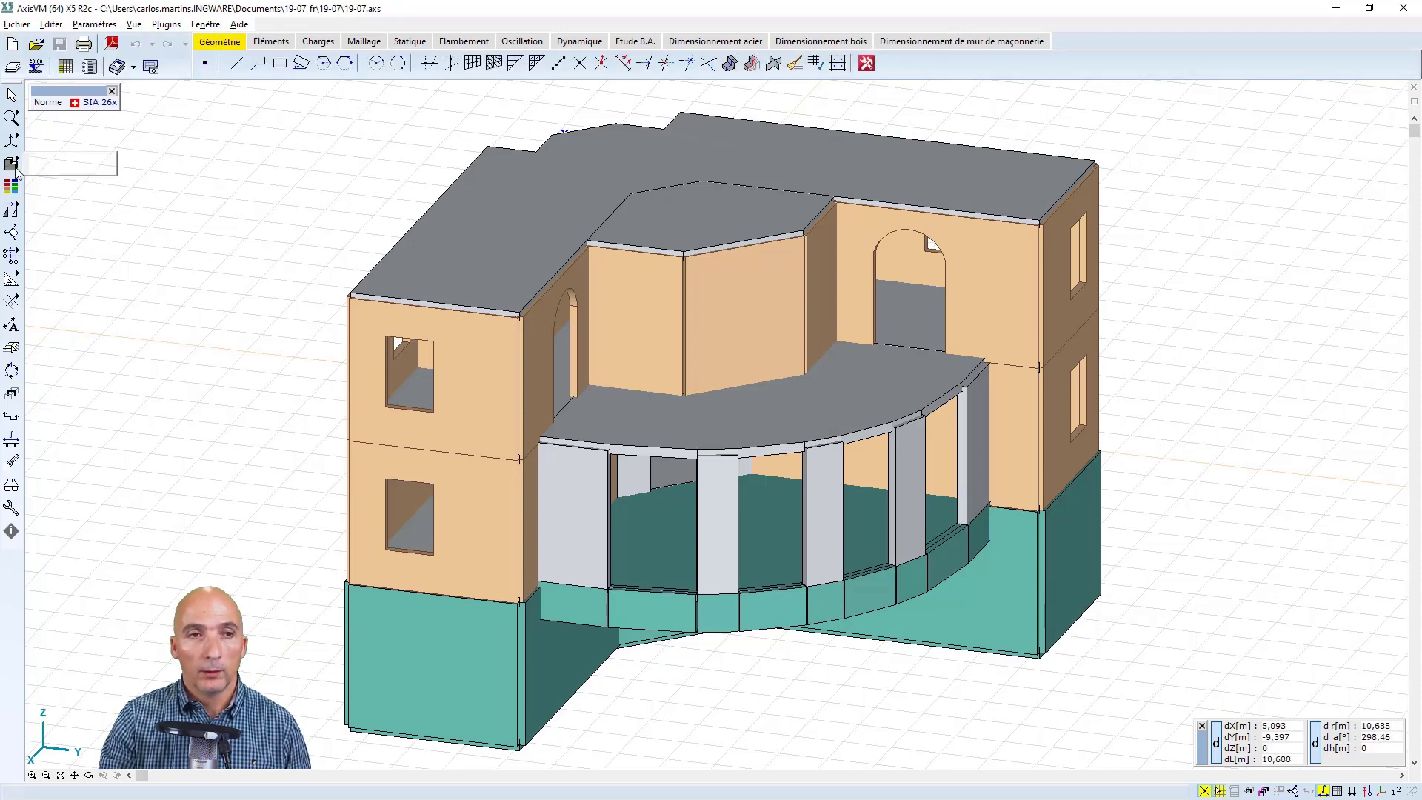
left_click(61, 169)
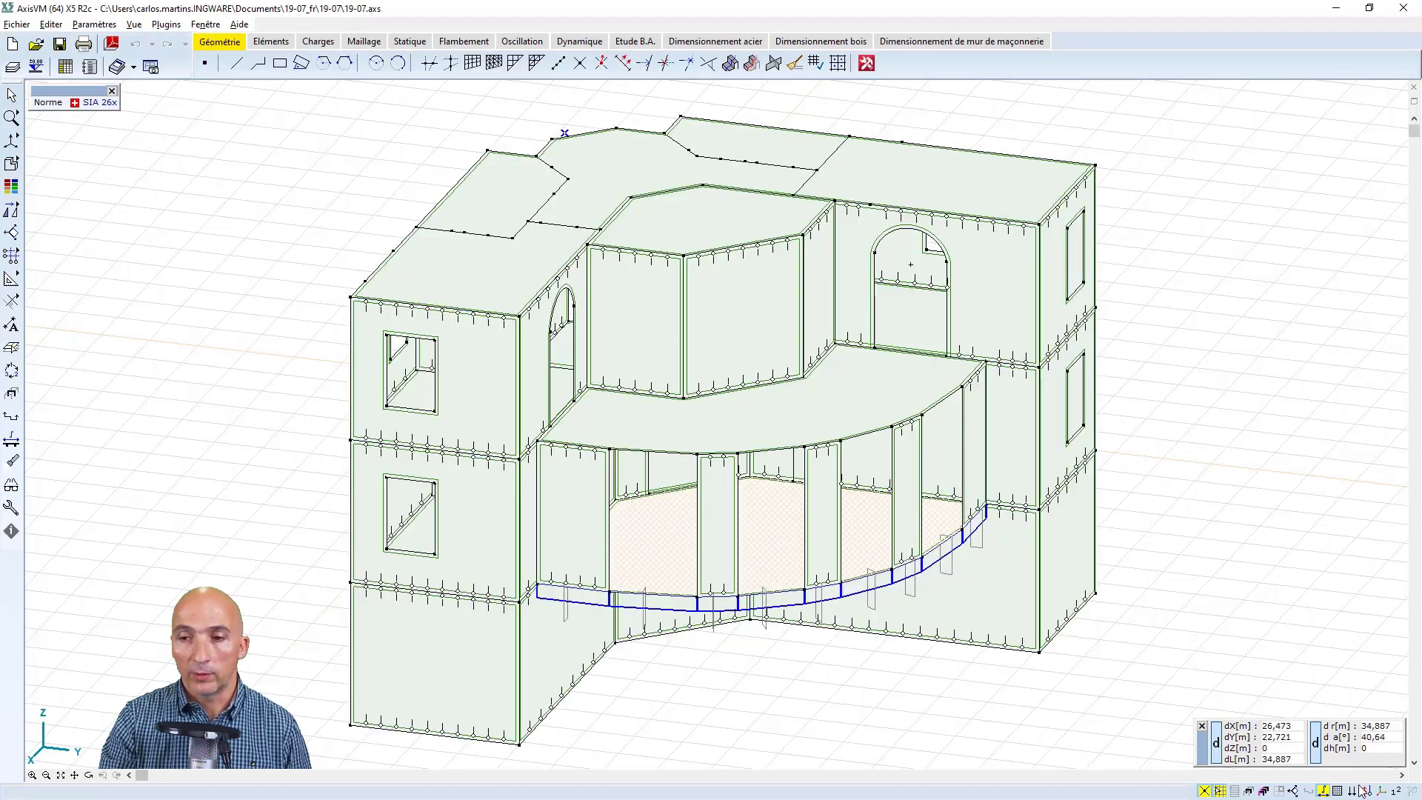
mouse_move(1369, 793)
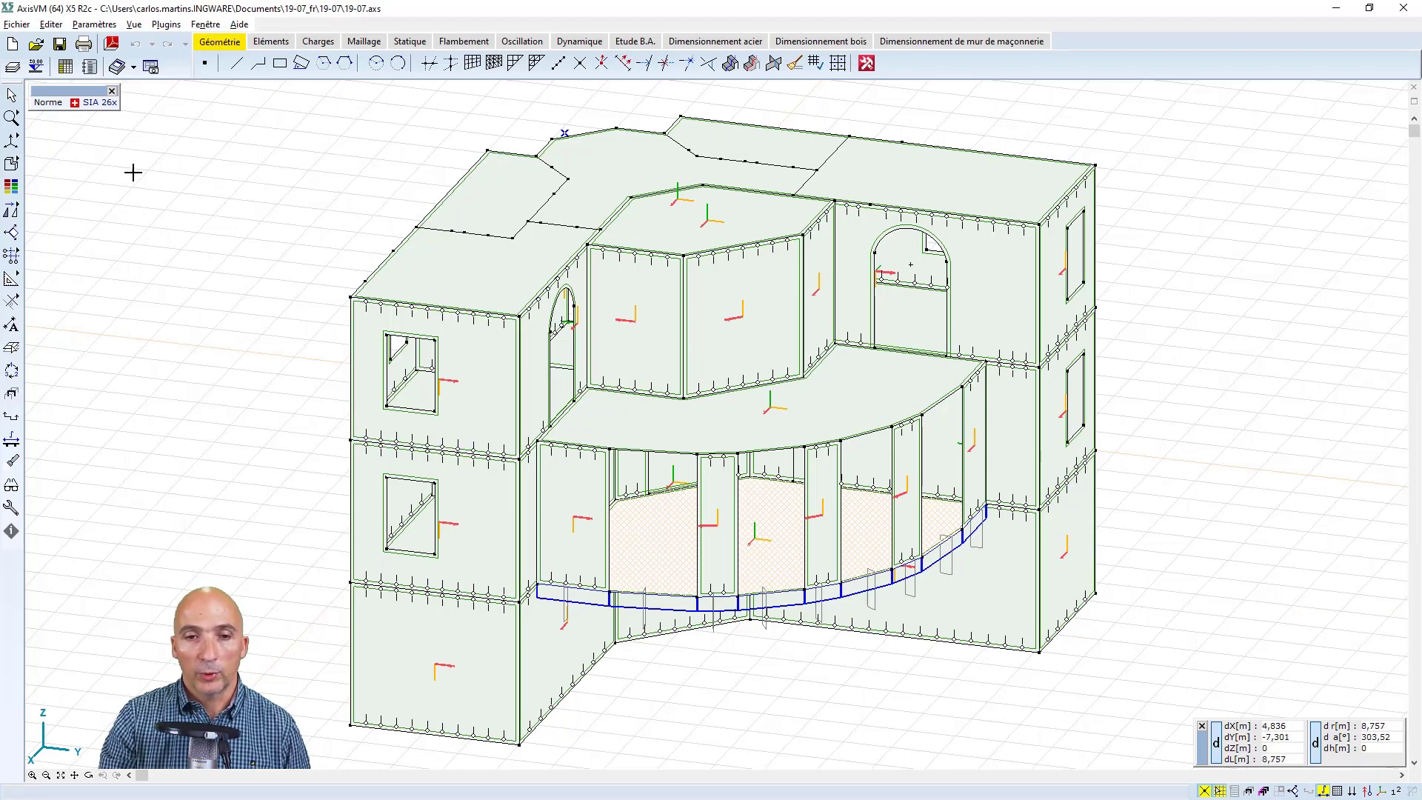
In the graphic symbols preferences, try axis annotation and custom styling for the three local coordinate system entries under Divers
left_click(103, 25)
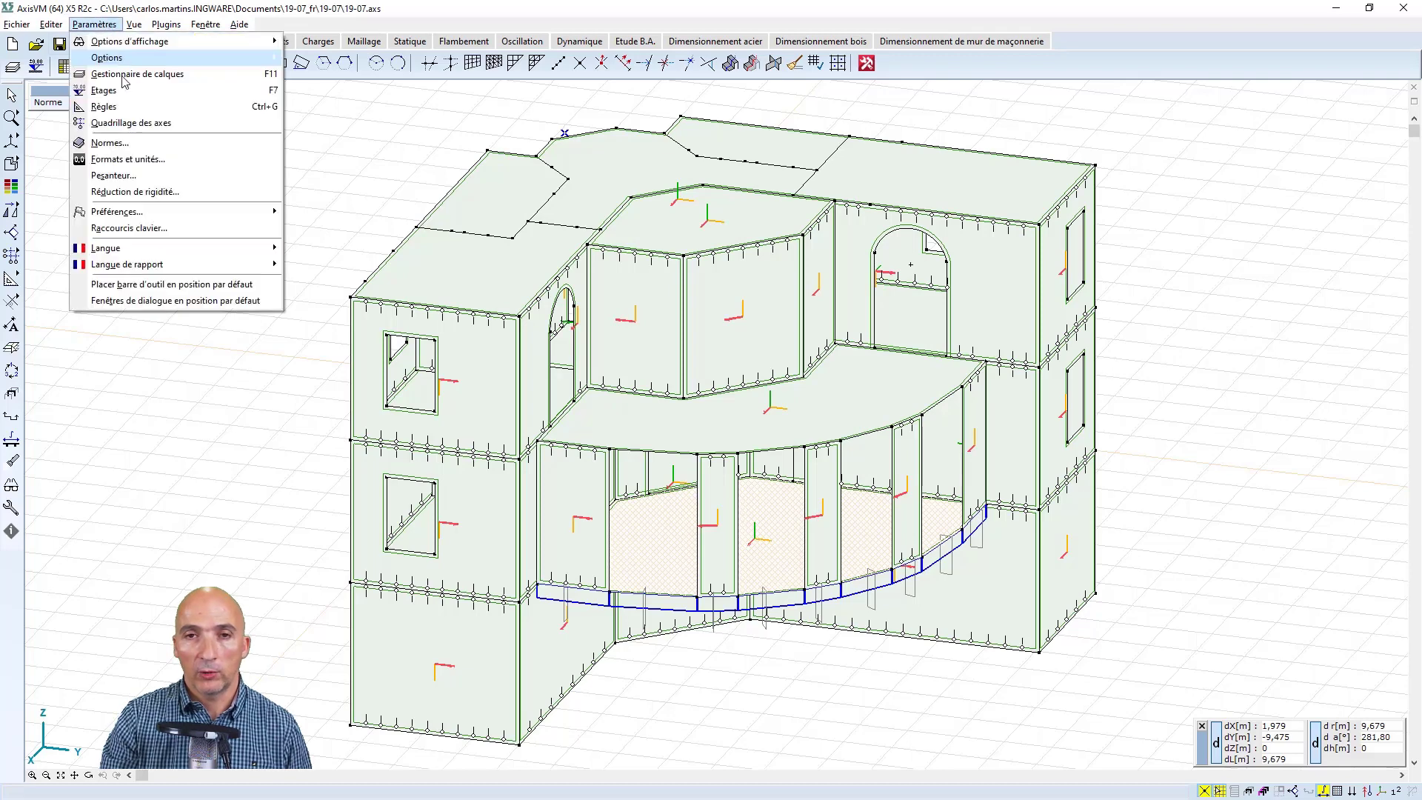
mouse_move(163, 215)
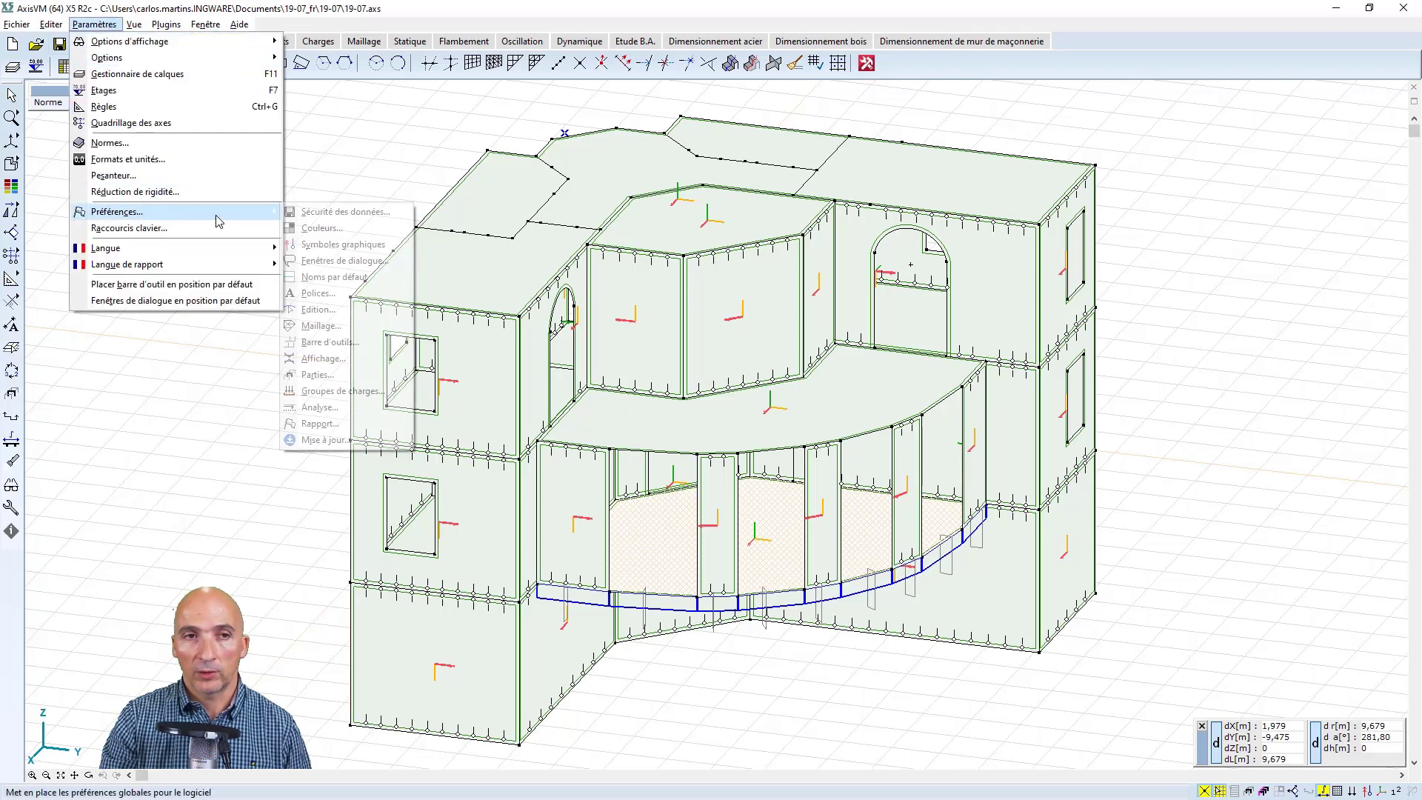
left_click(339, 246)
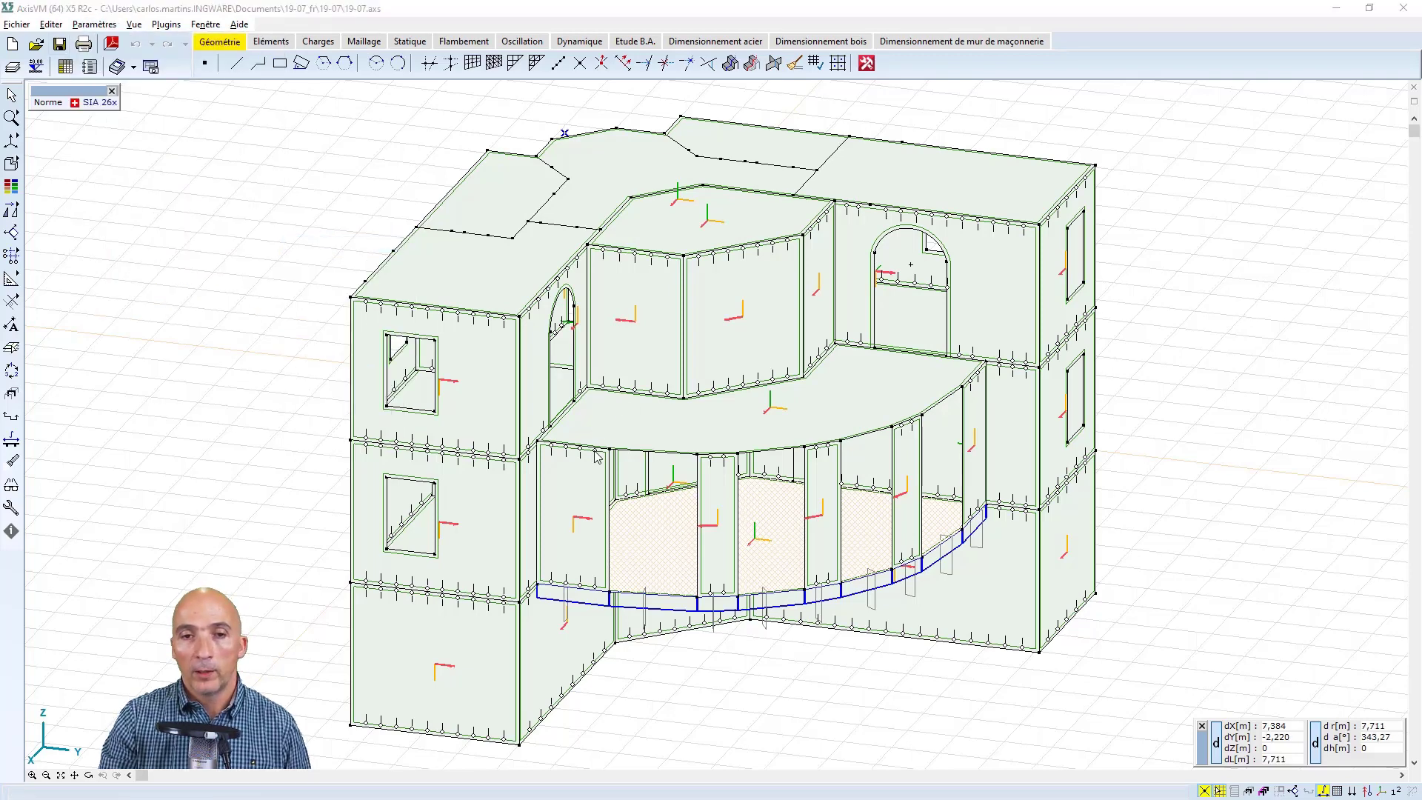
left_click(499, 364)
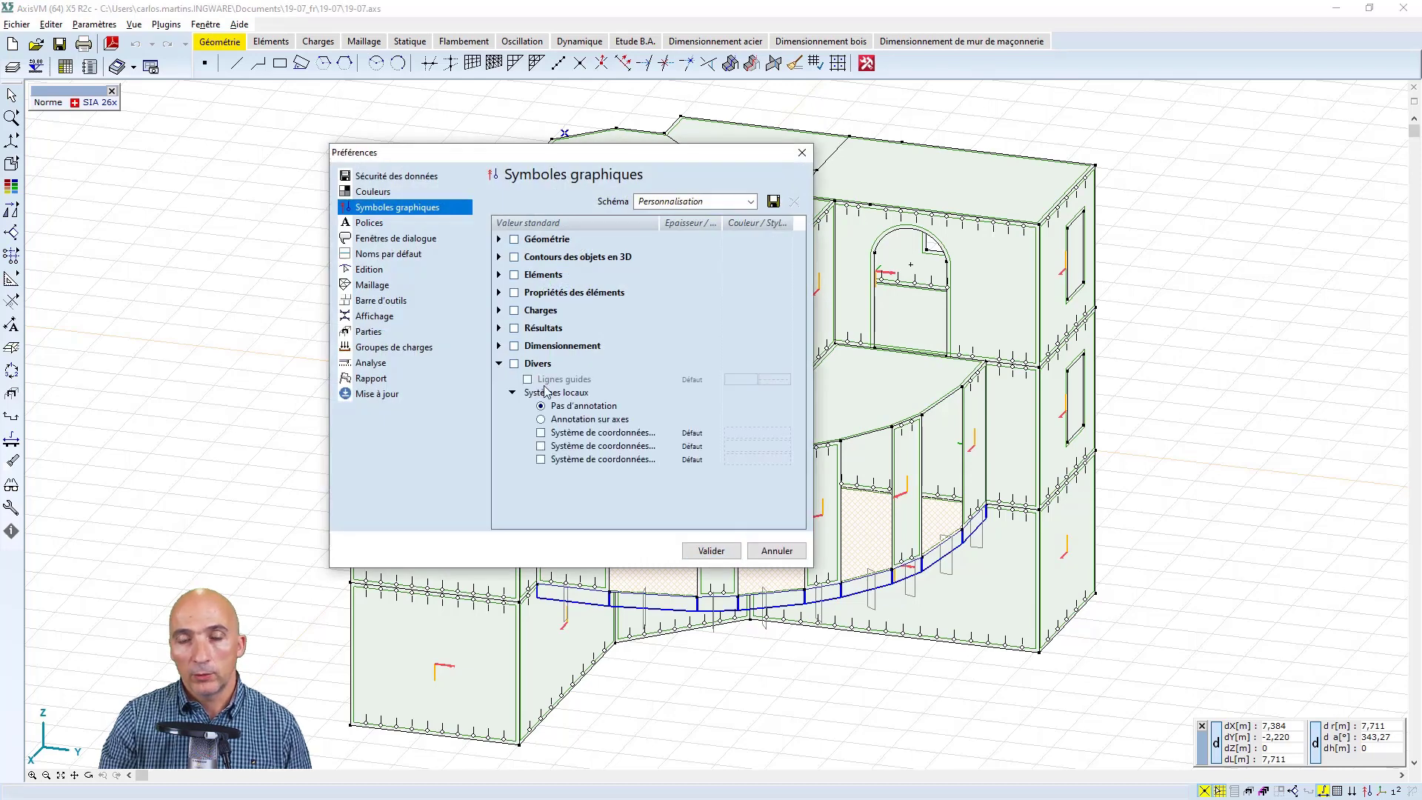
left_click(540, 433)
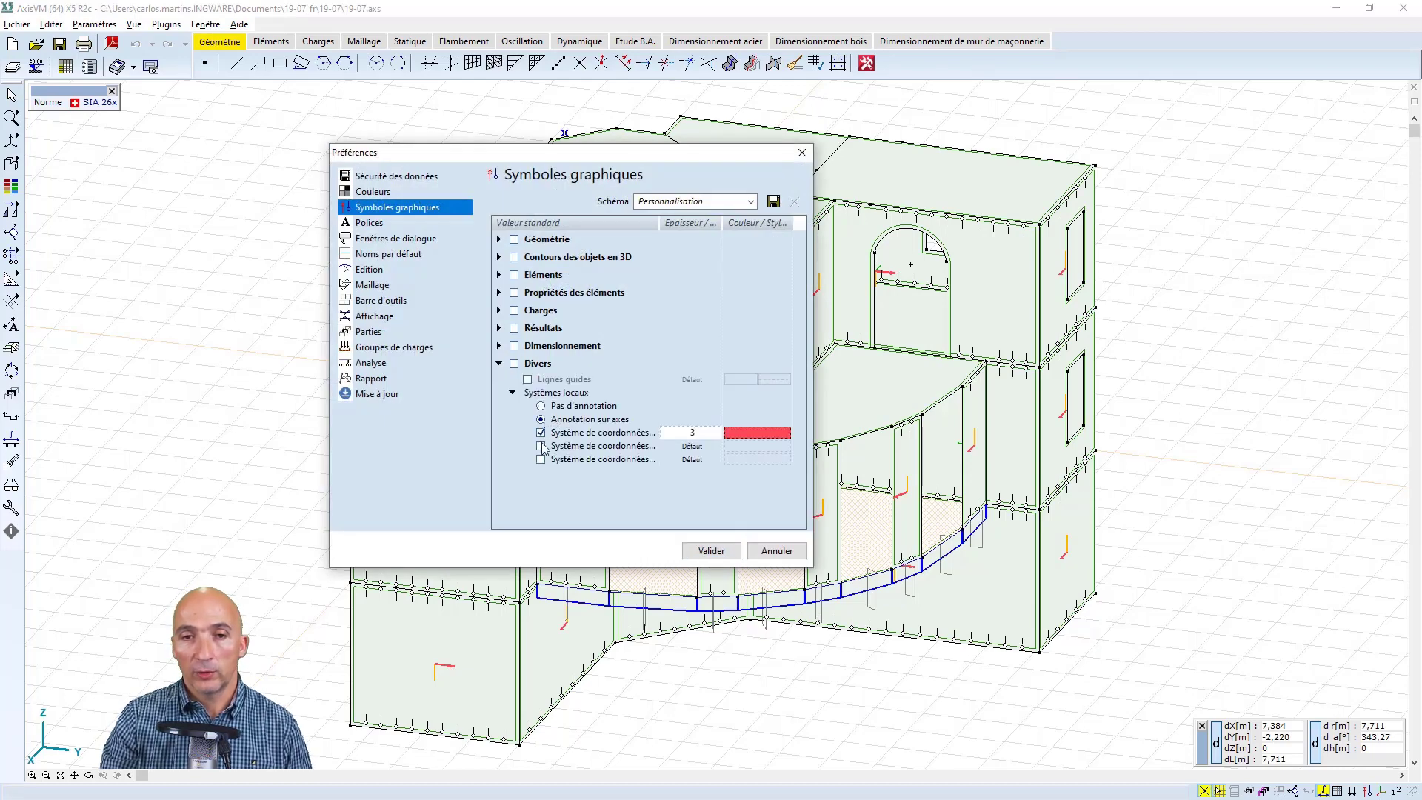
left_click(540, 446)
left_click(540, 459)
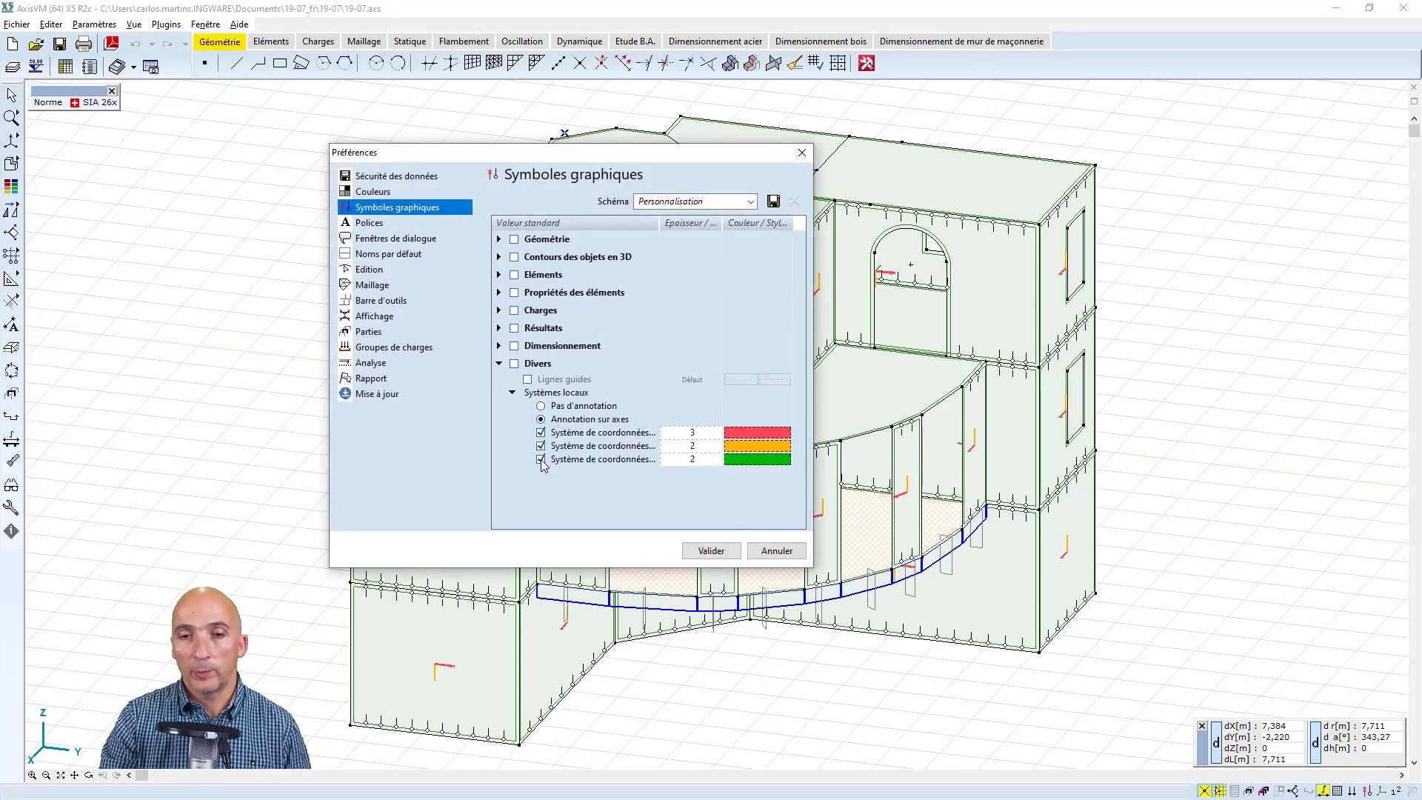
Try a light blue colour (RGB 128, 128, 255) for the second local coordinate system entry, and cancel the preferences
left_click(744, 447)
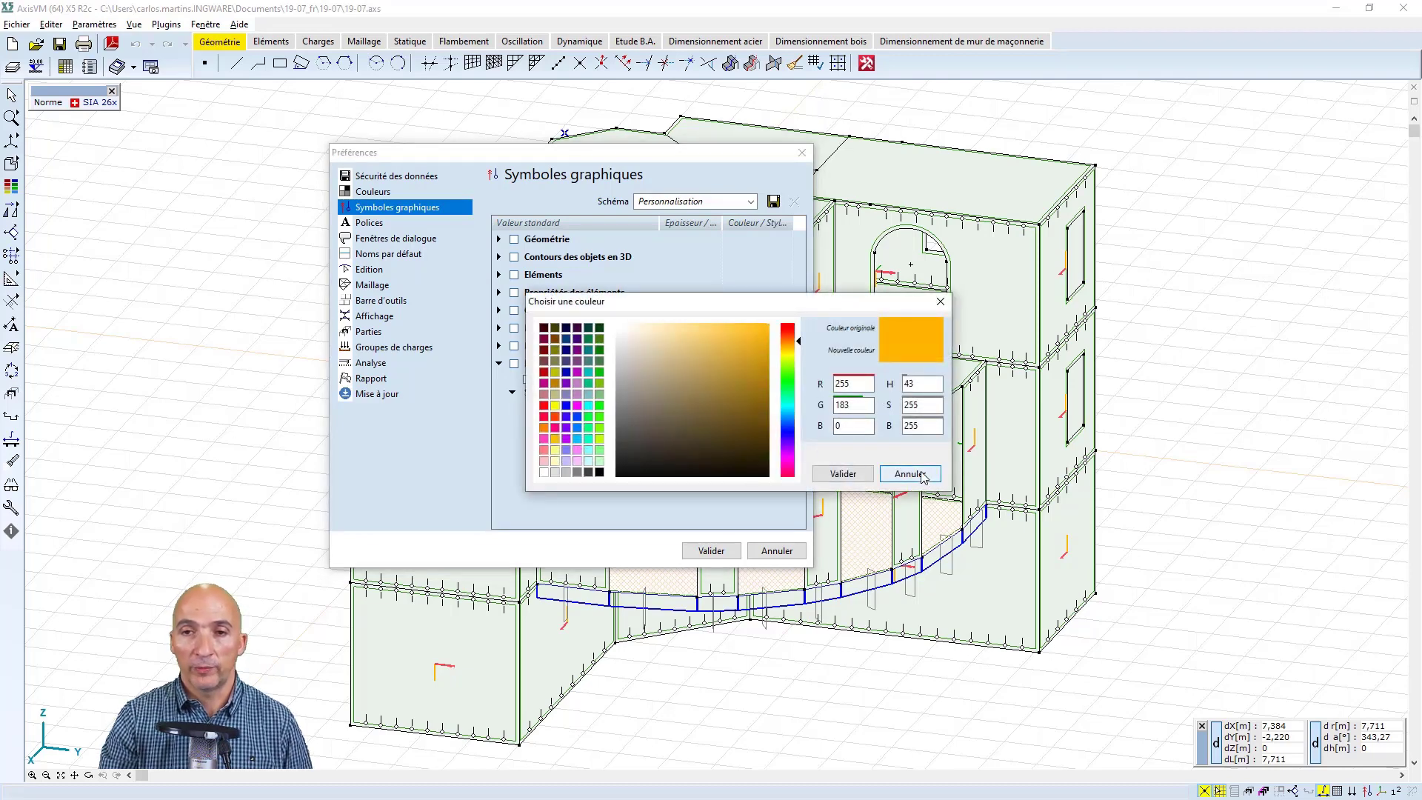
left_click(566, 449)
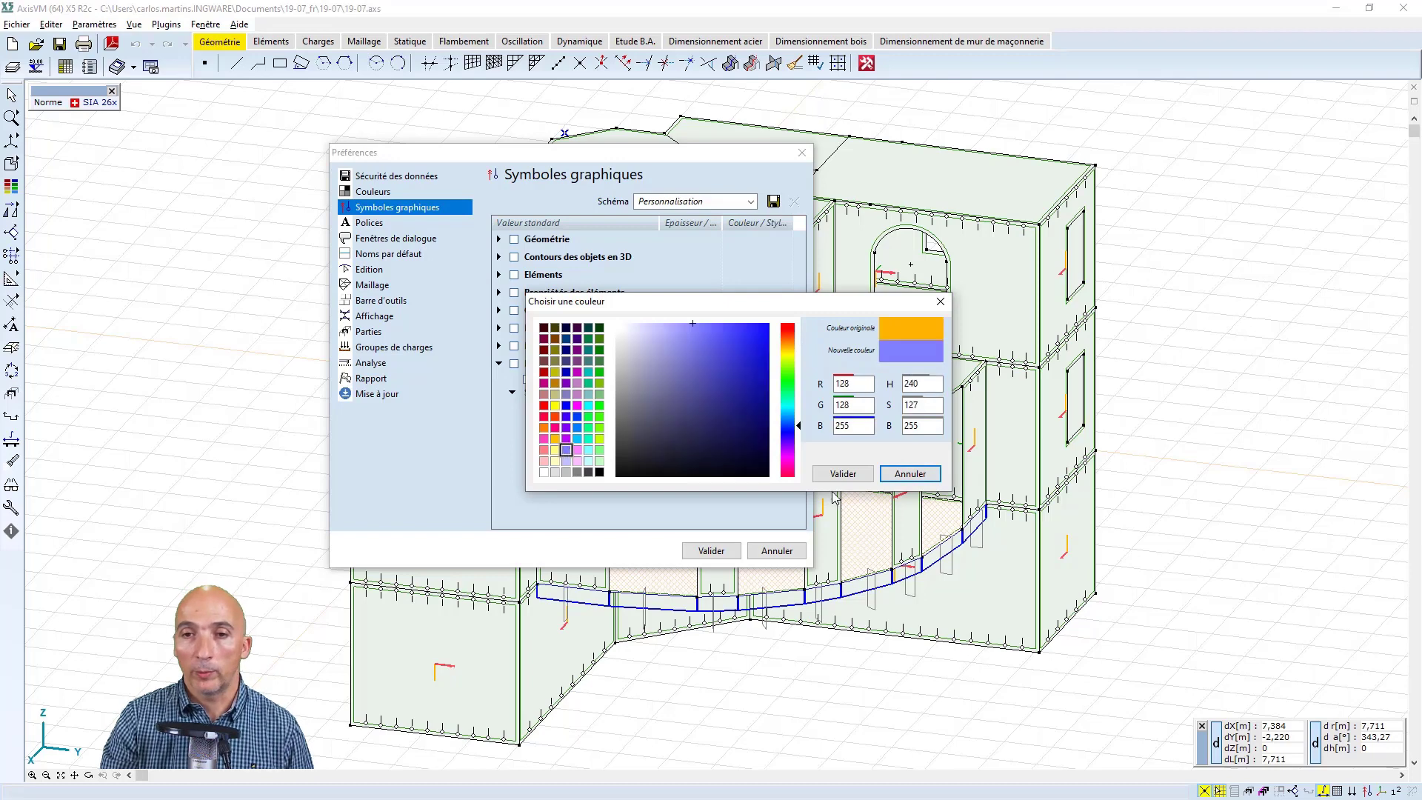
left_click(889, 479)
left_click(776, 550)
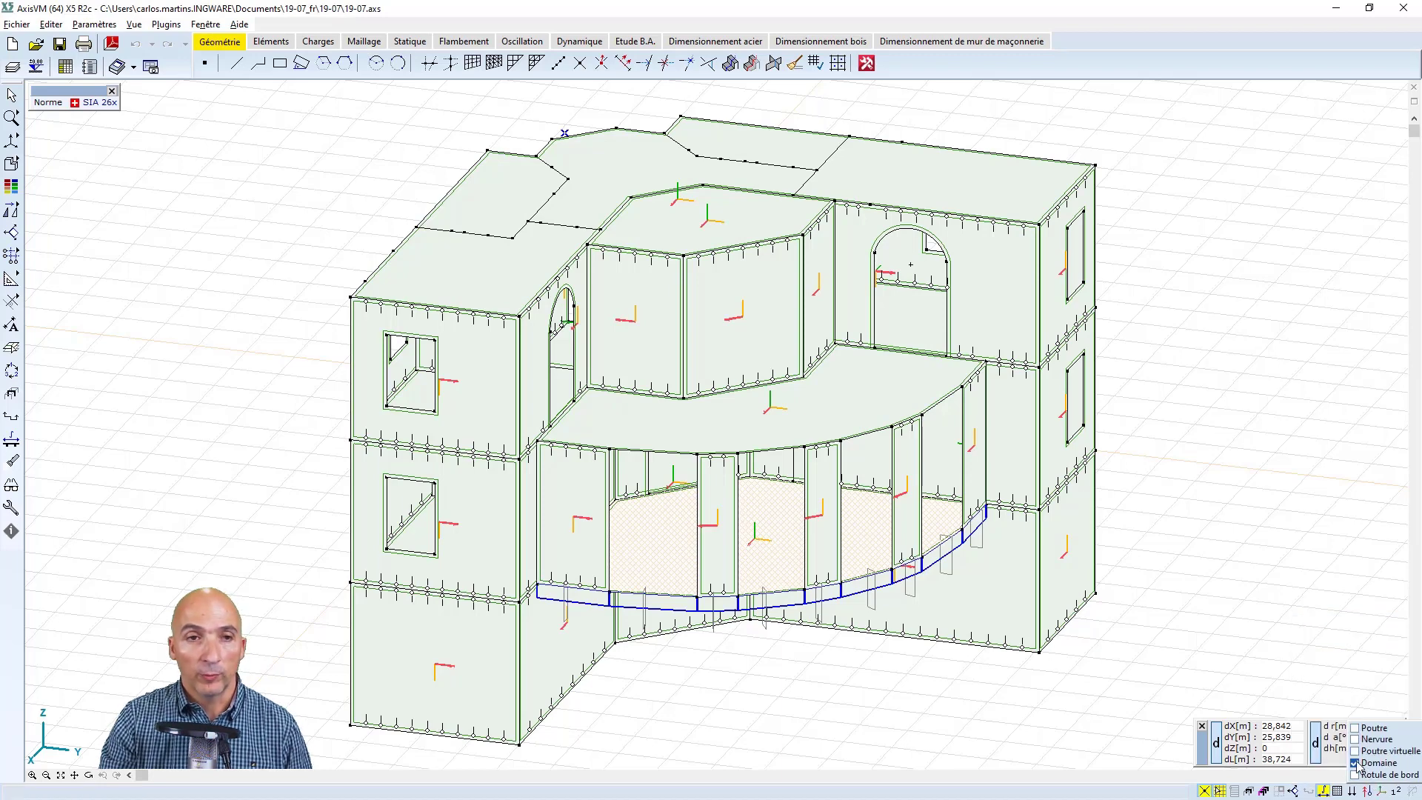
Hide the local coordinate systems of the domains
left_click(1356, 764)
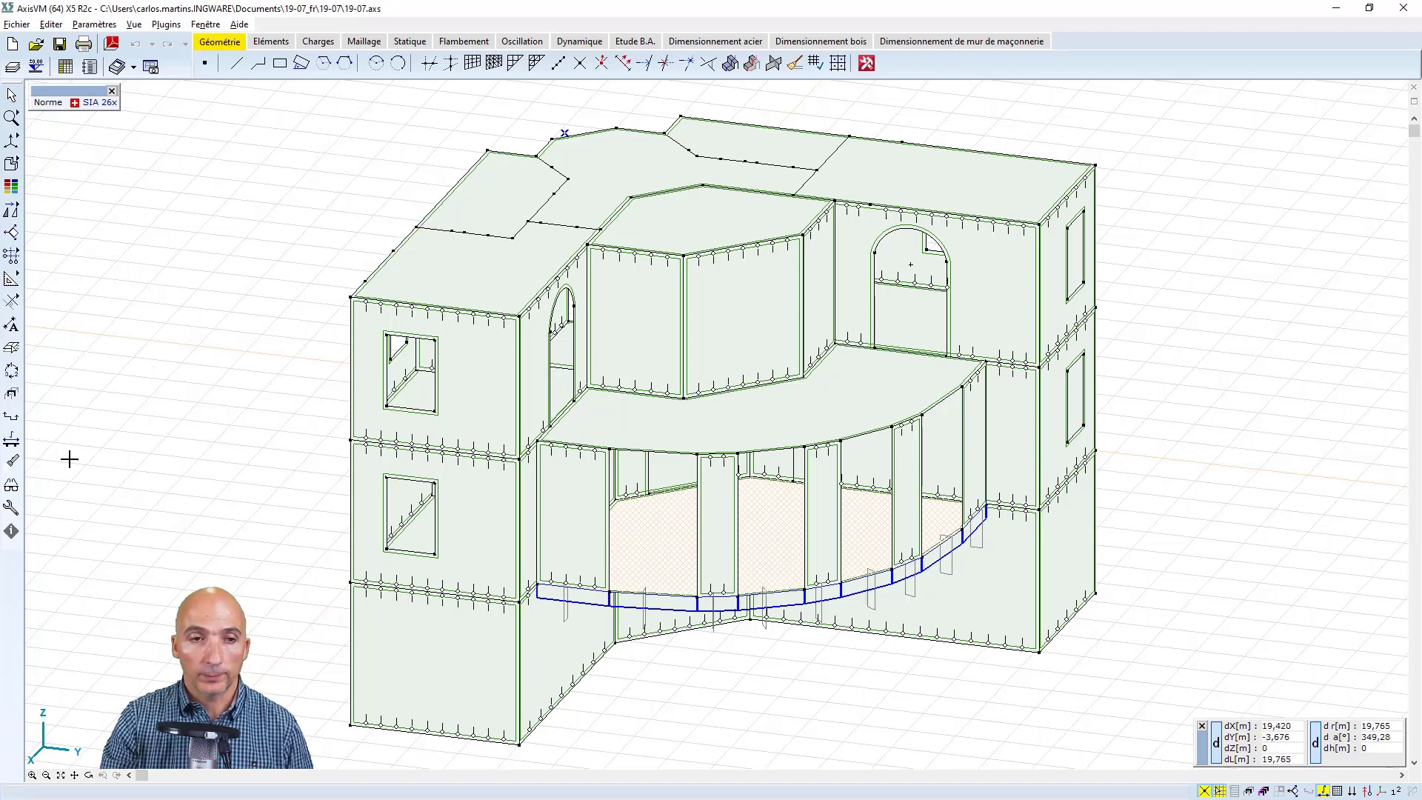
Review the grid, cursor and editing options without changing them
left_click(11, 510)
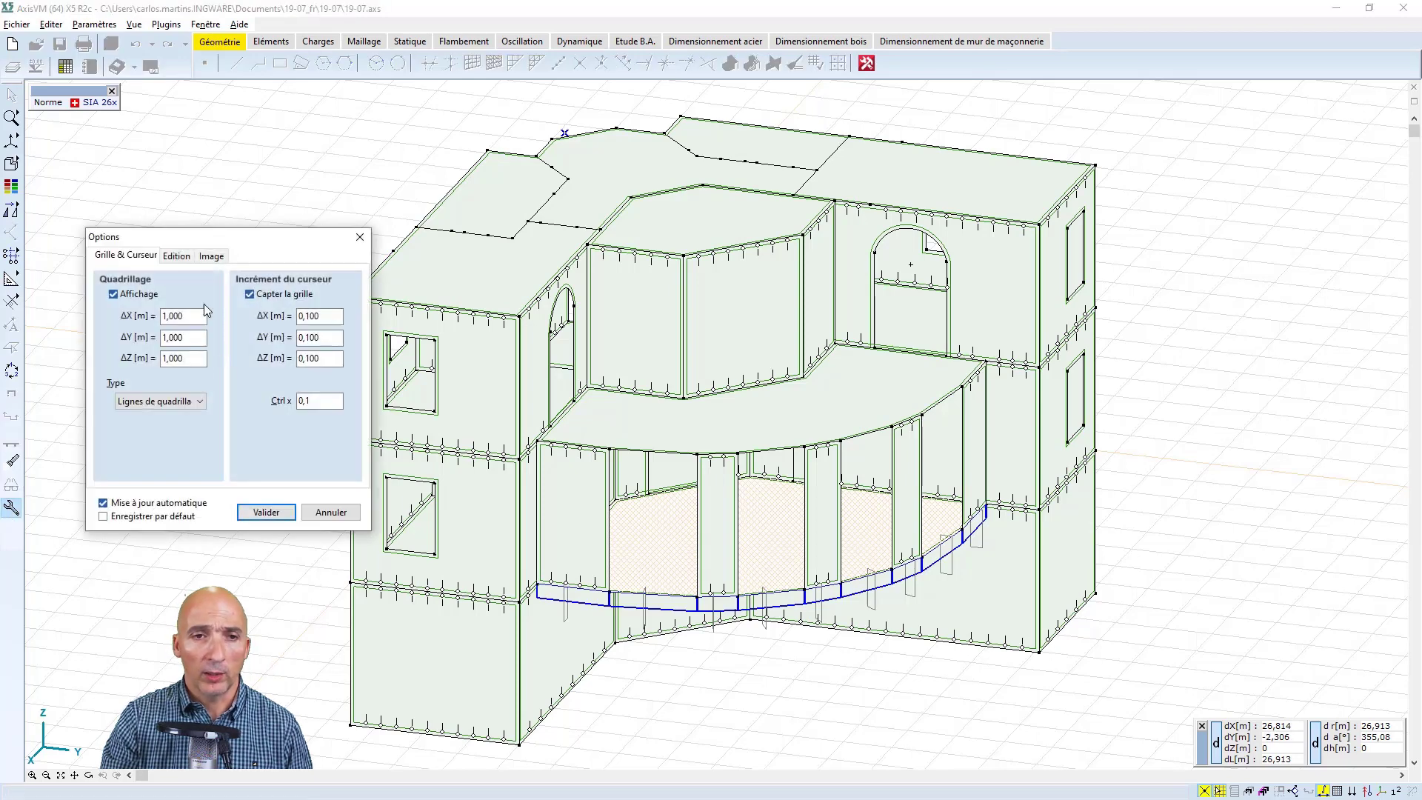
left_click(175, 255)
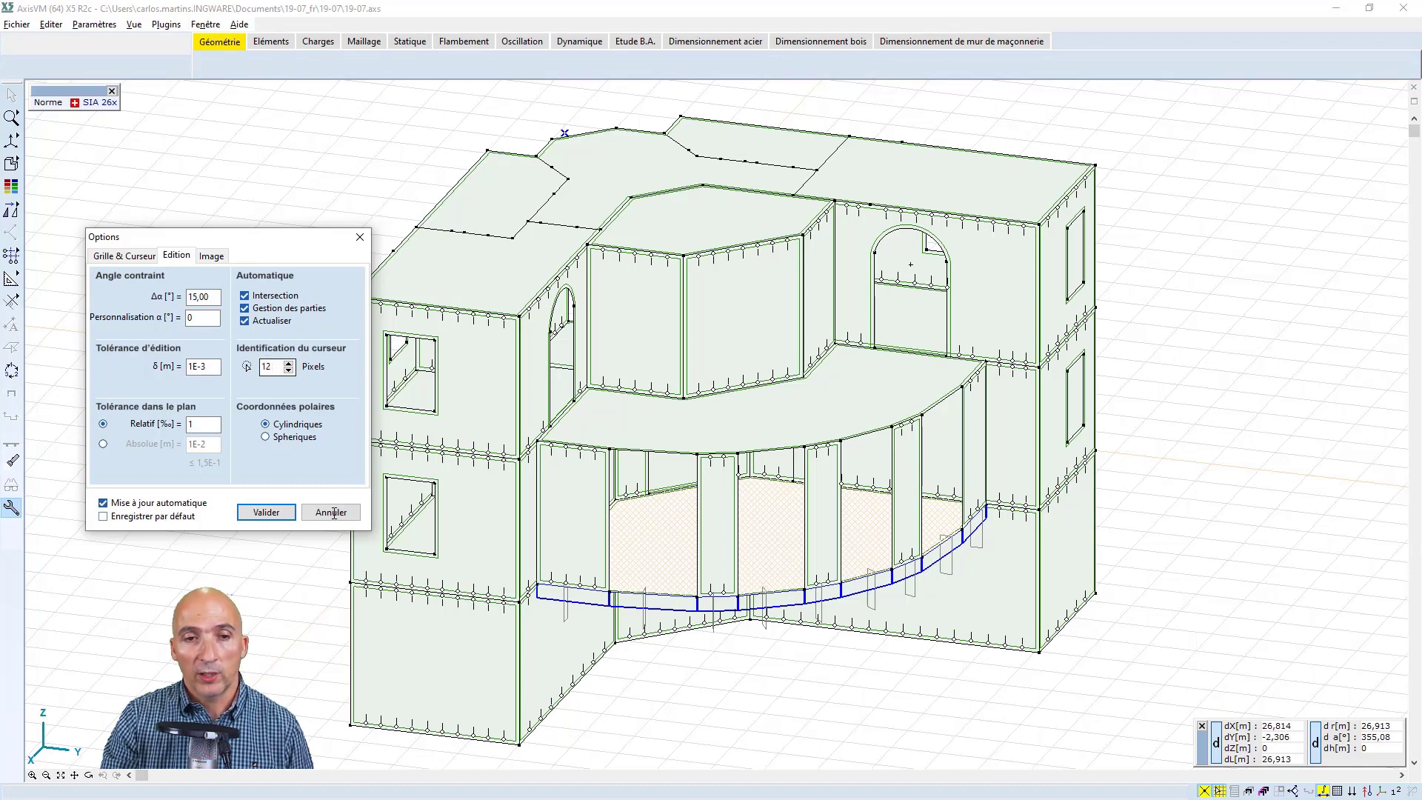
left_click(331, 511)
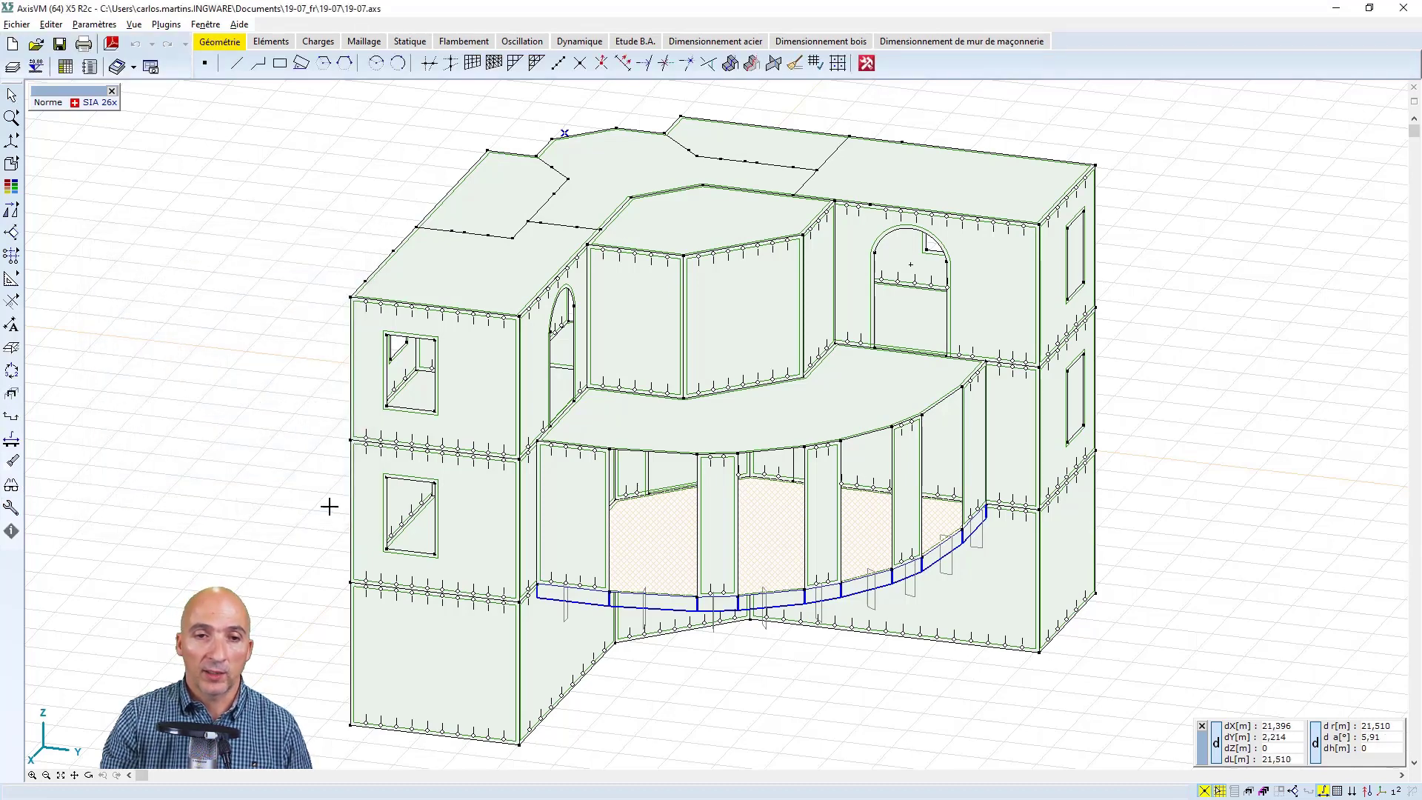
Open the domain colour coding and preview the model coded by Type, Type architectural and Matériaux
left_click(12, 188)
left_click(215, 280)
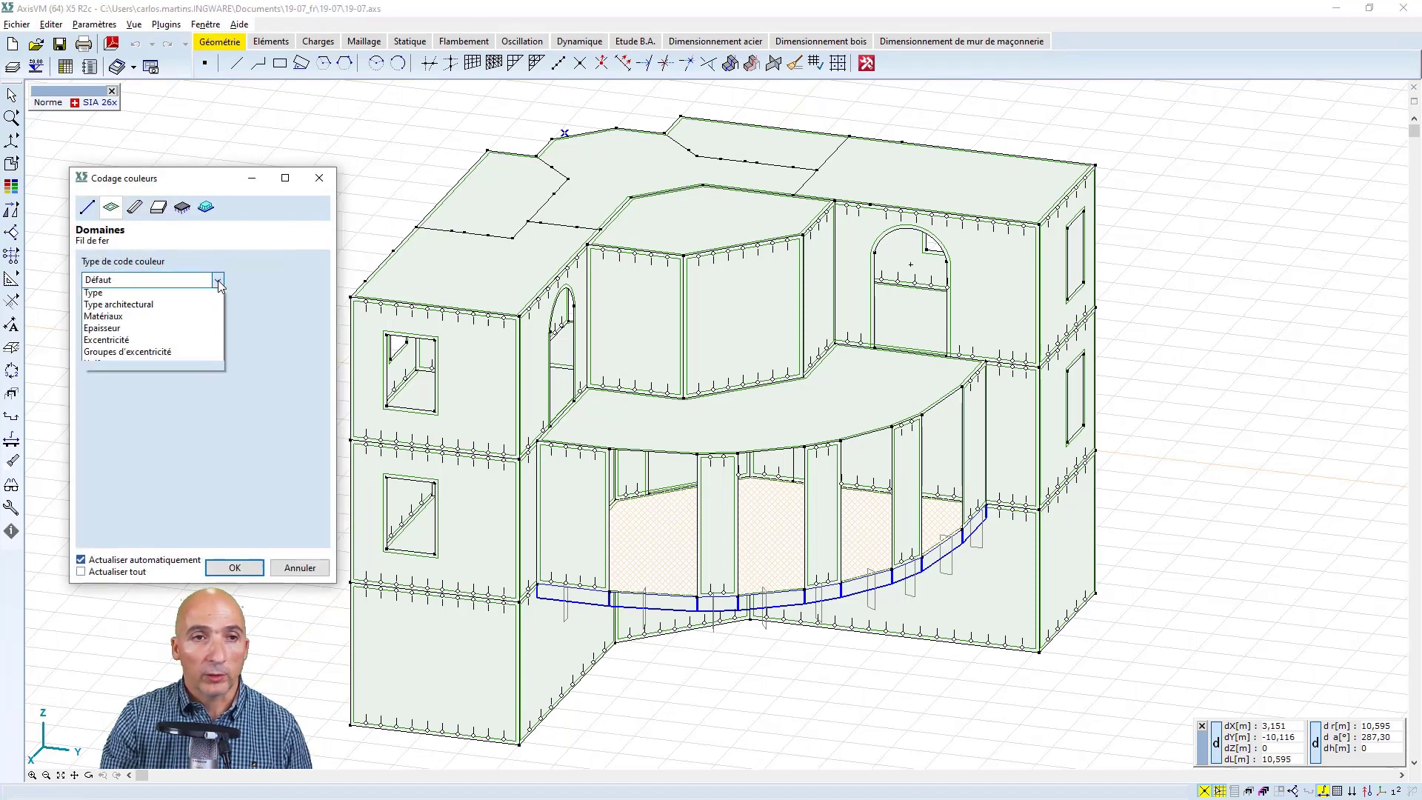
left_click(184, 307)
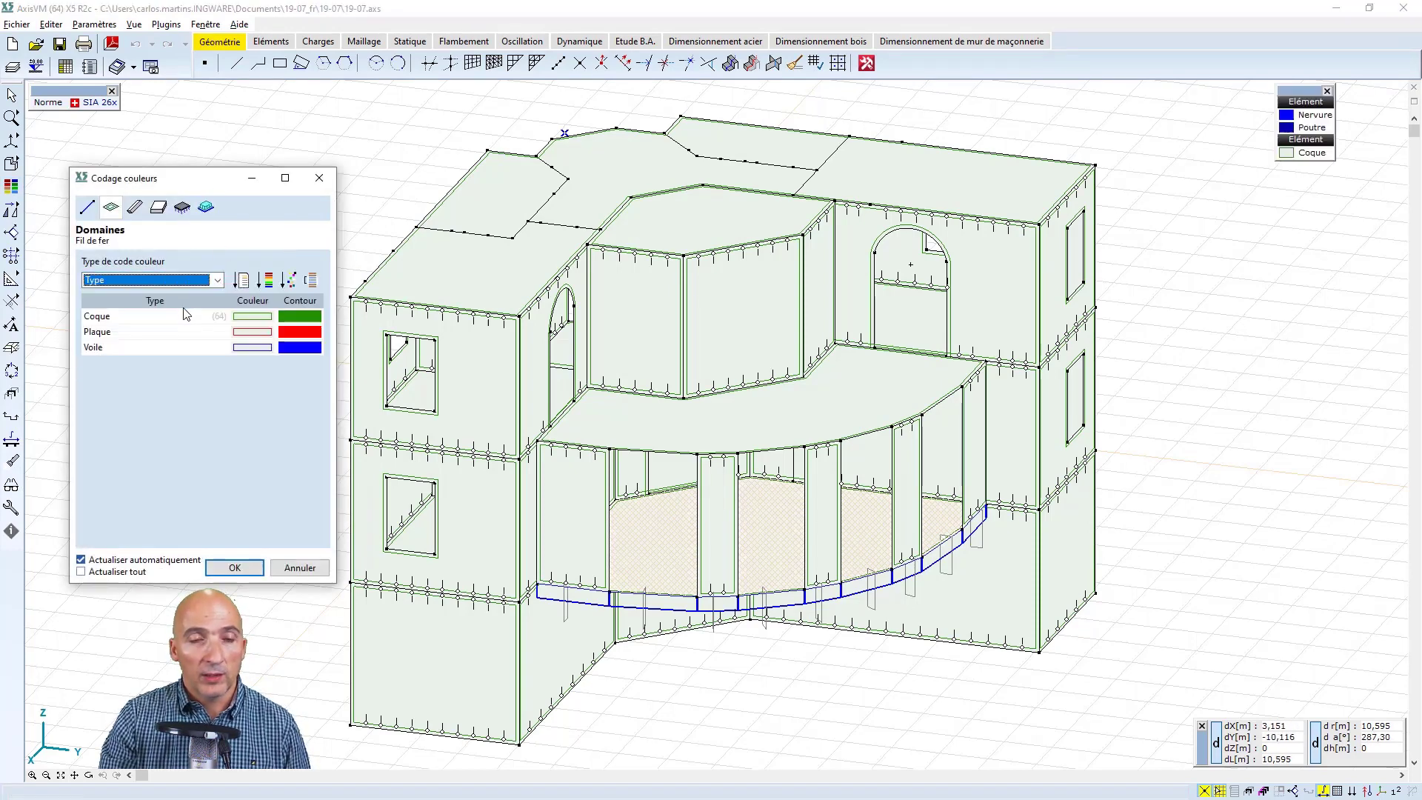
left_click(216, 280)
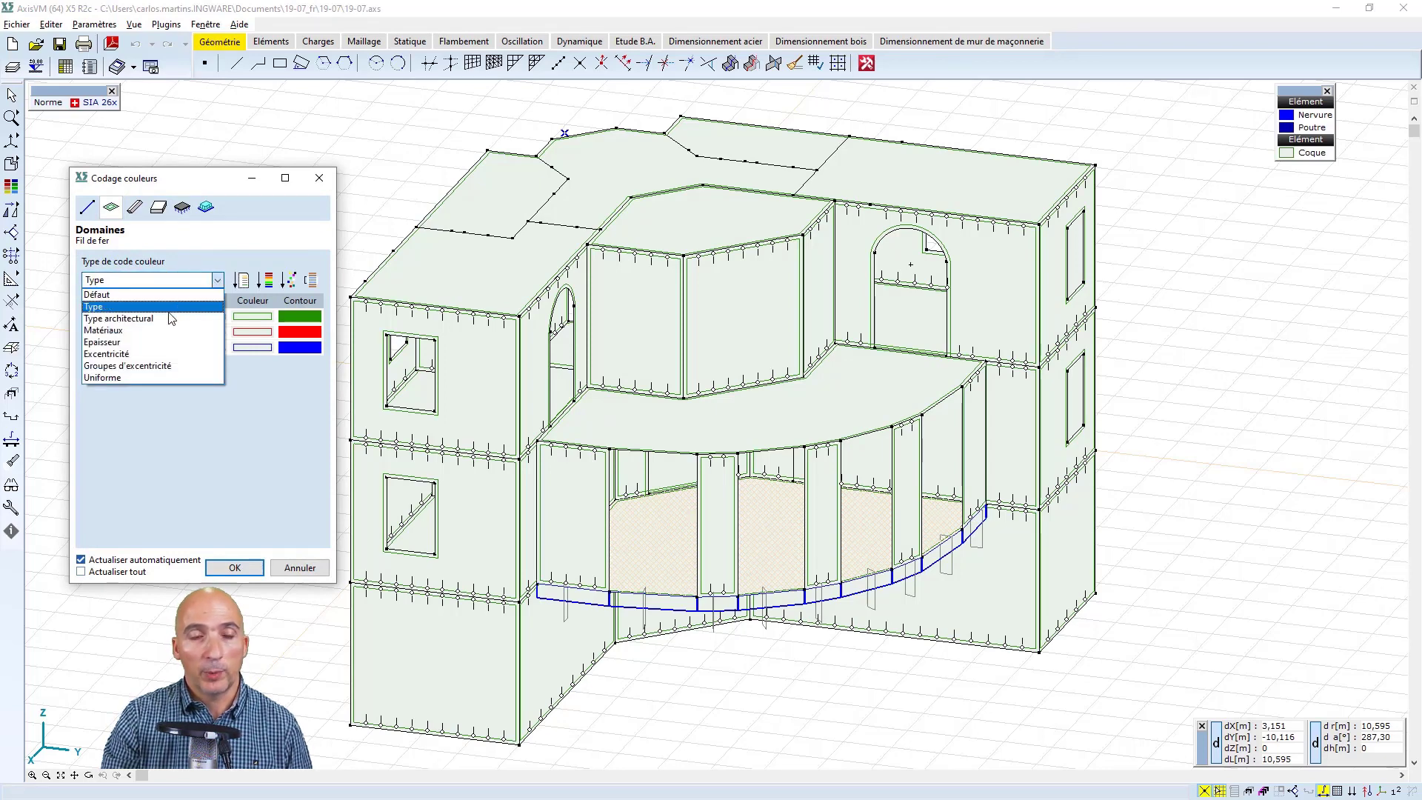
left_click(172, 319)
left_click(218, 280)
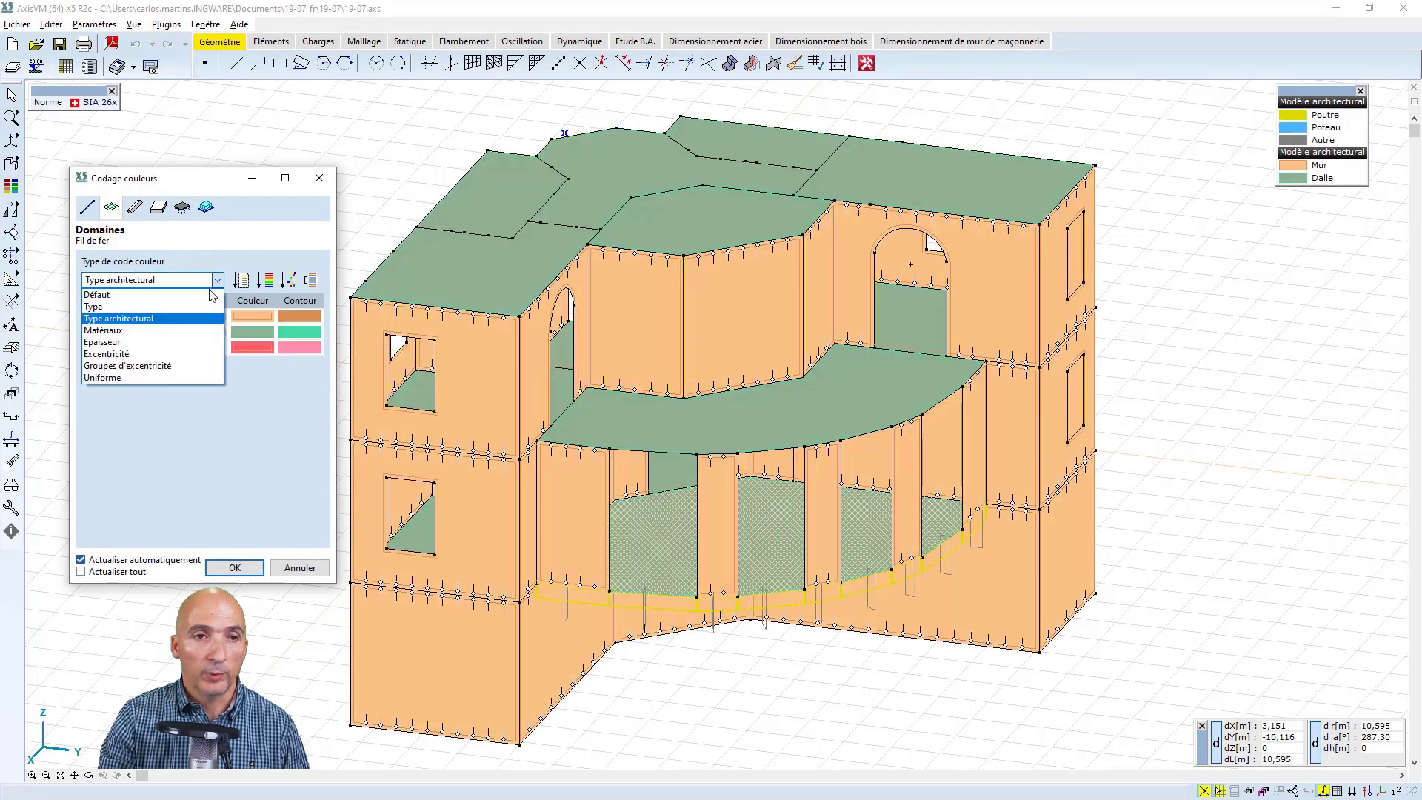
left_click(167, 332)
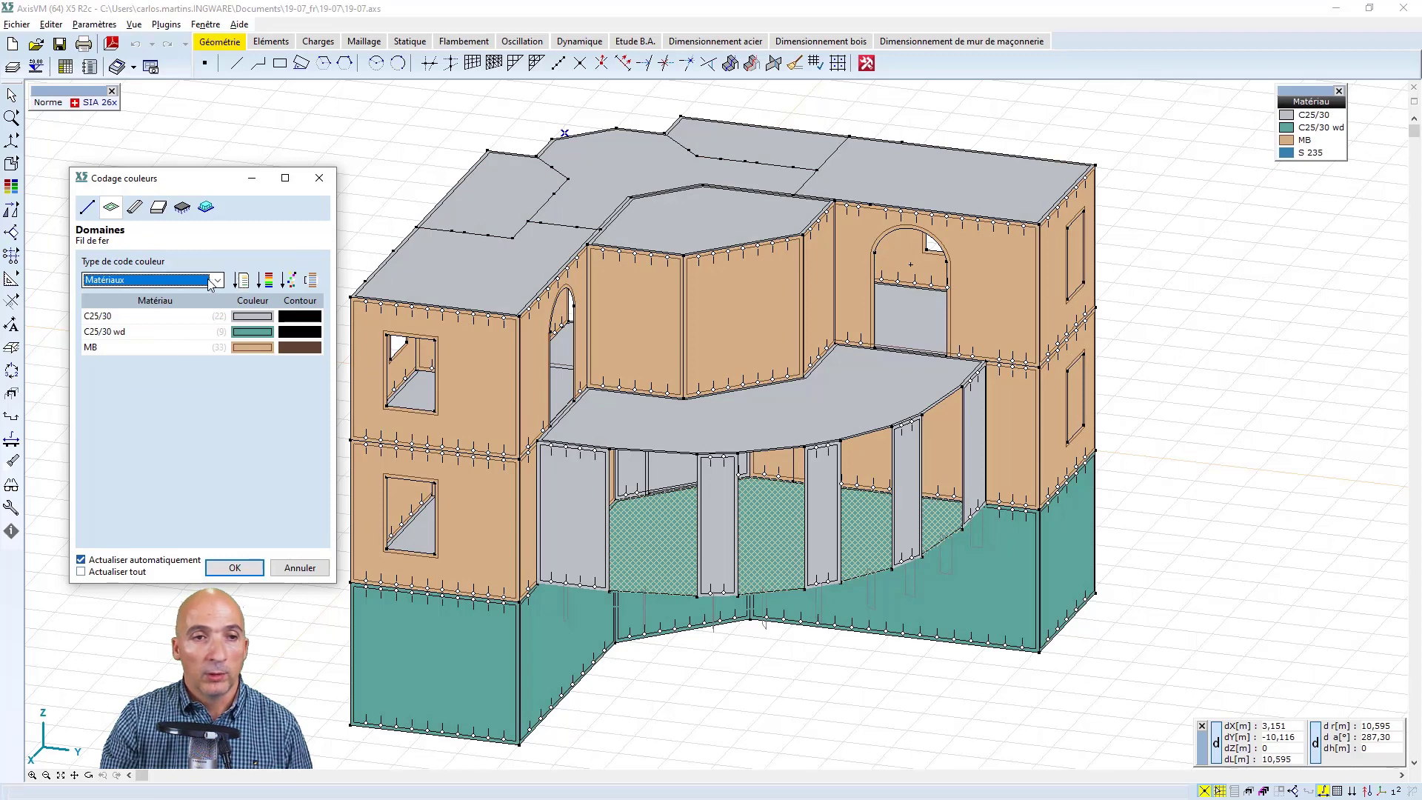
Colour code the domains by Epaisseur and give all four thicknesses a common light grey colour (RGB 224, 224, 224)
left_click(217, 279)
left_click(171, 345)
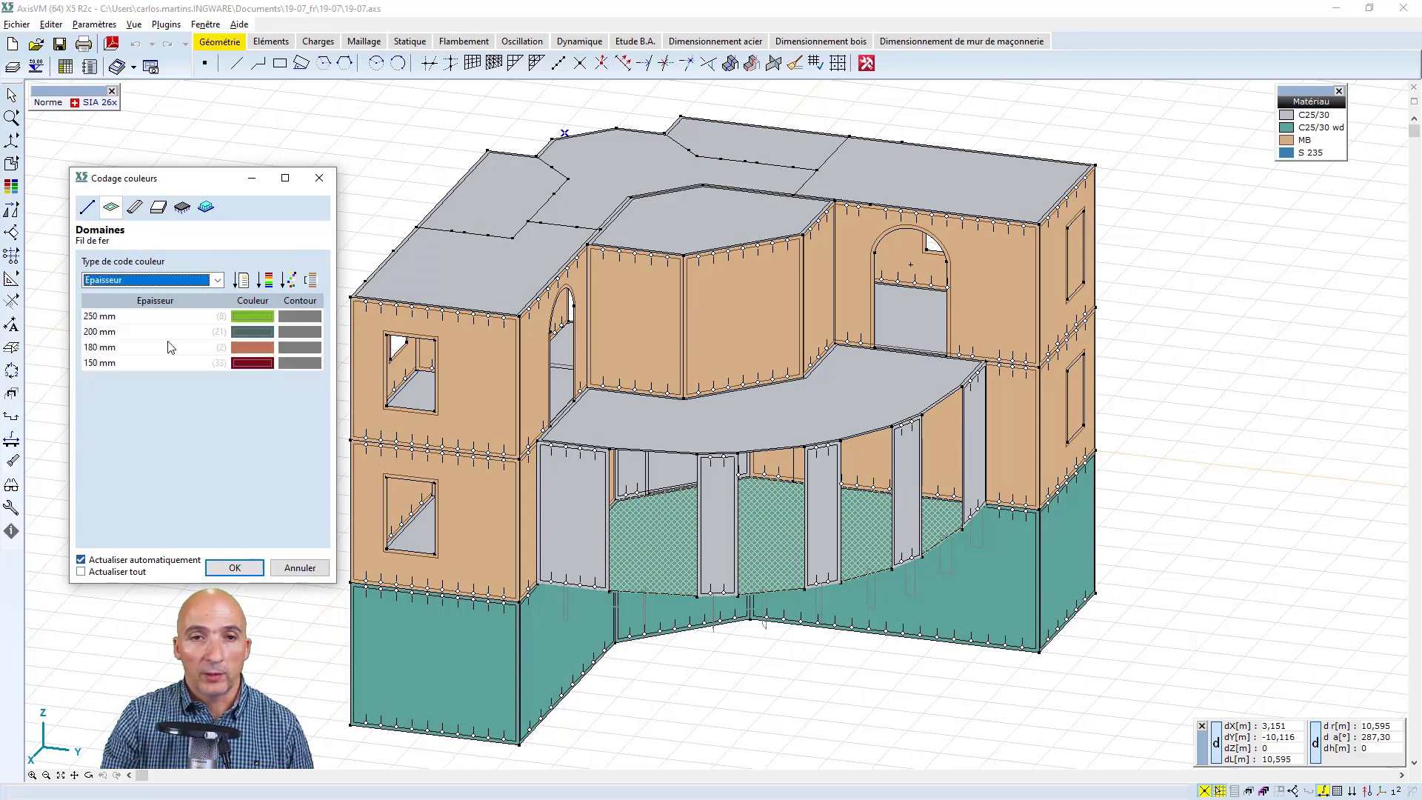
left_click(256, 314)
left_click(262, 362)
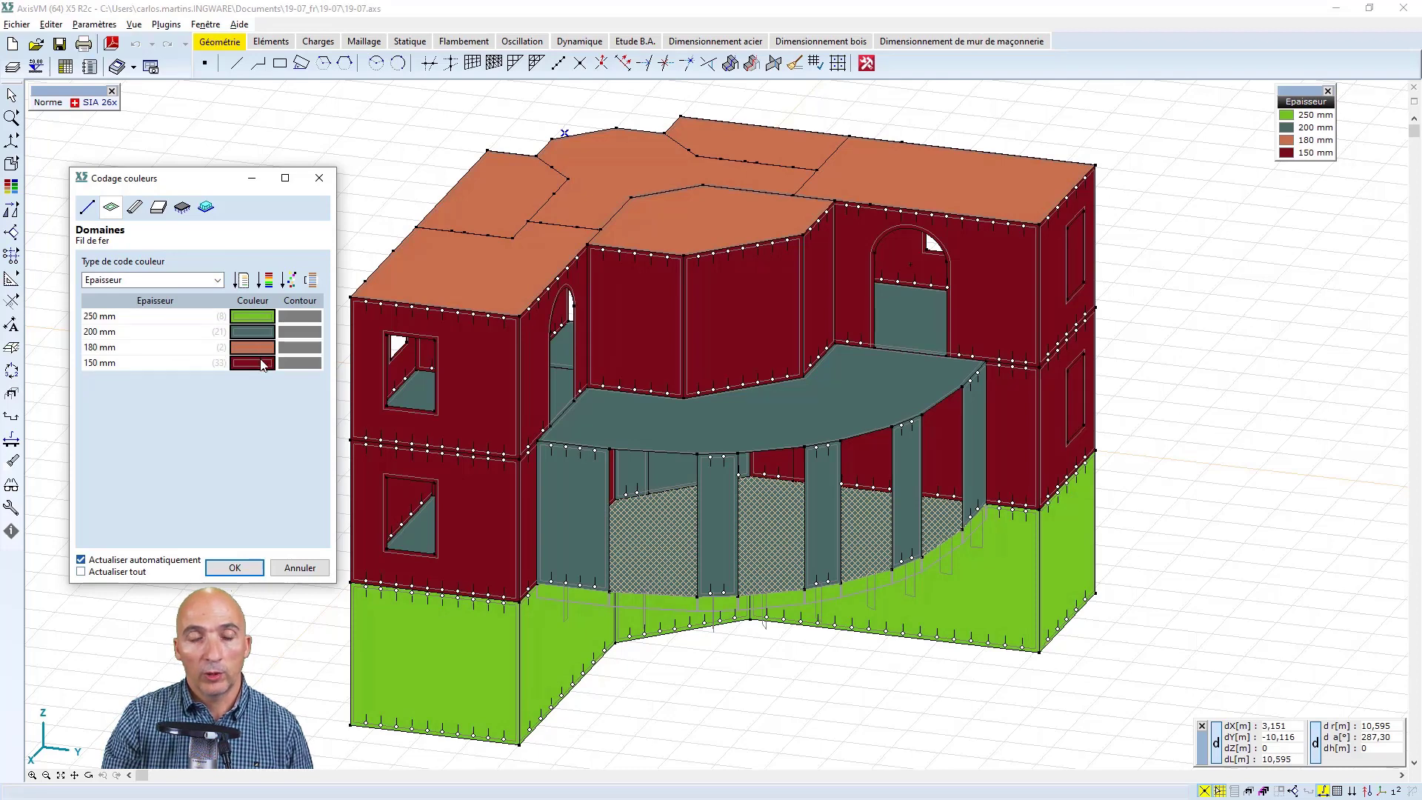
right_click(257, 316)
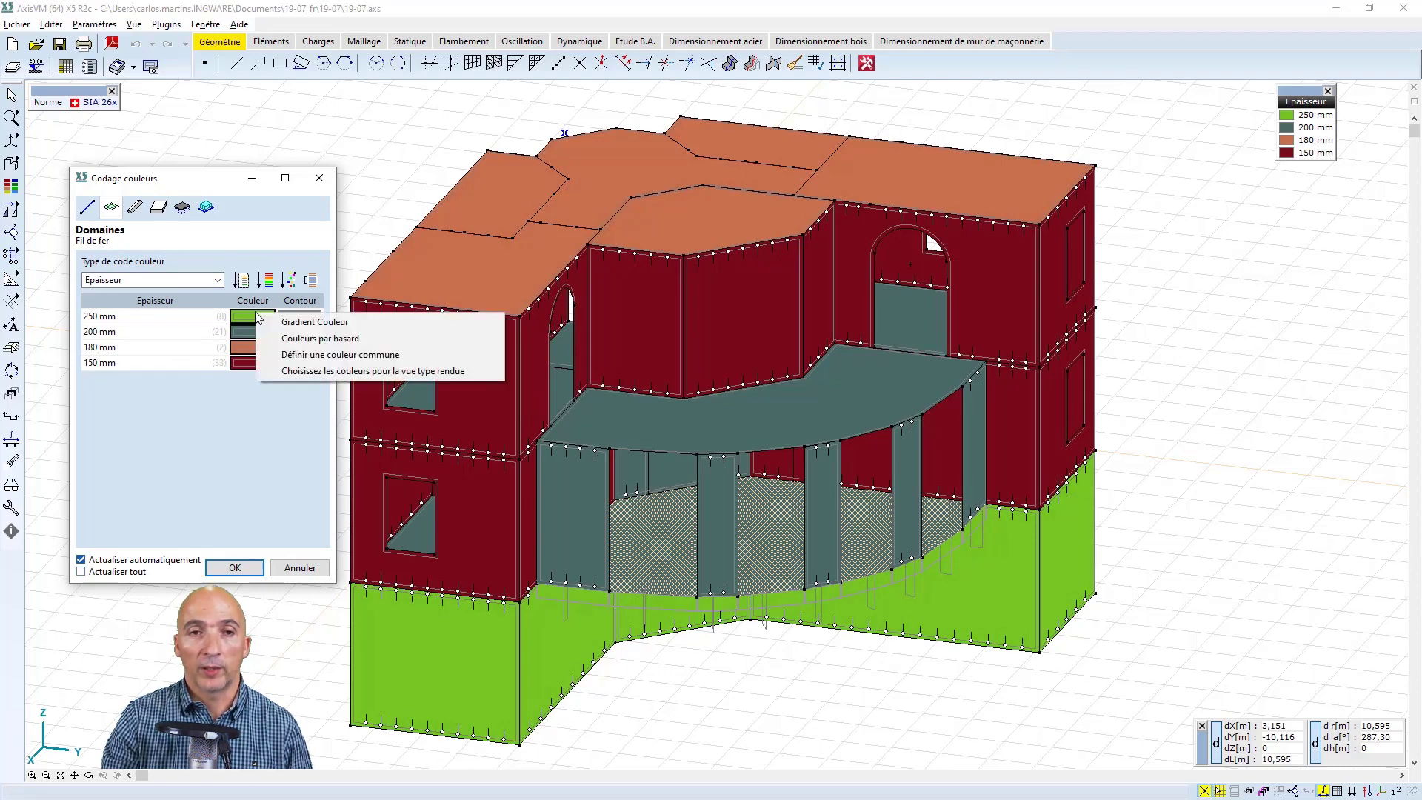
left_click(275, 353)
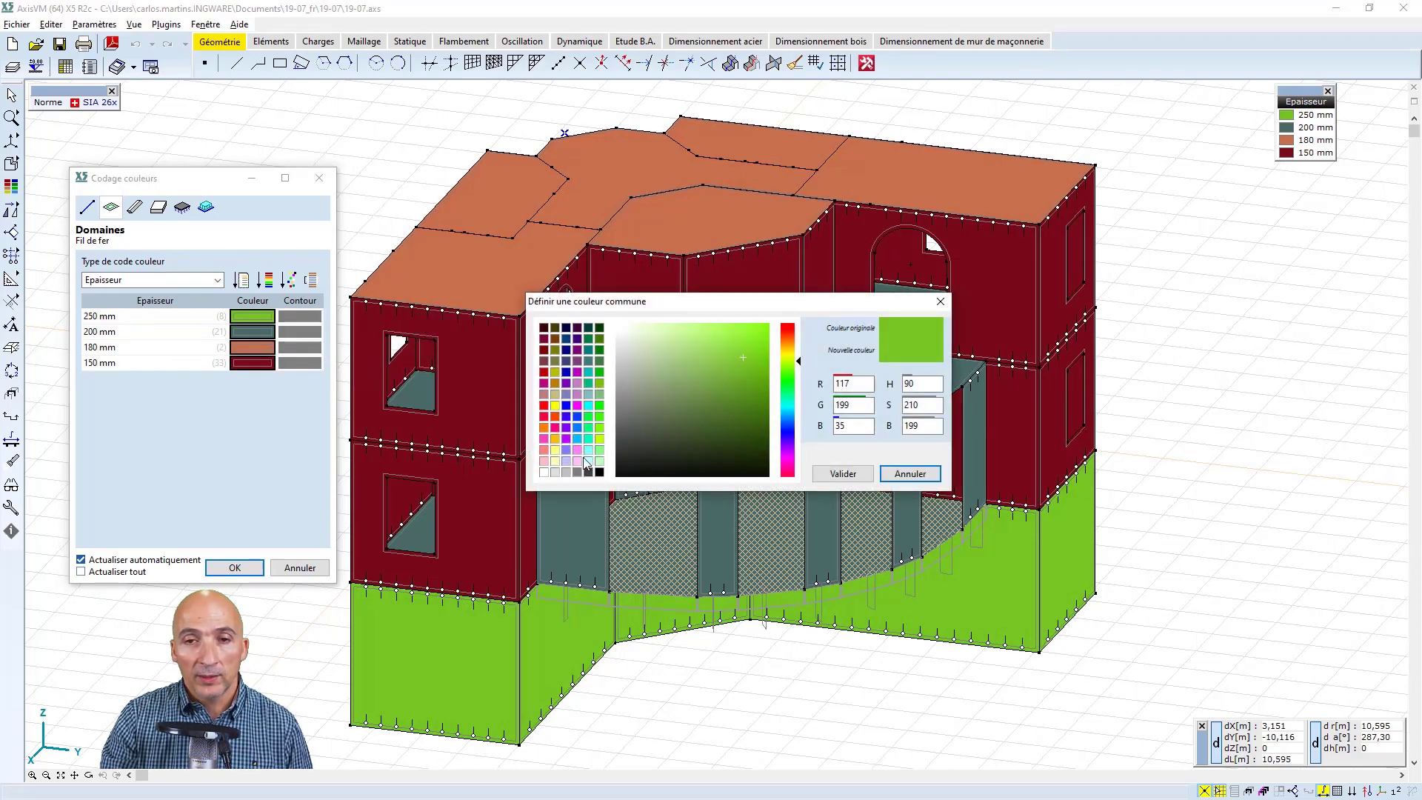
left_click(555, 472)
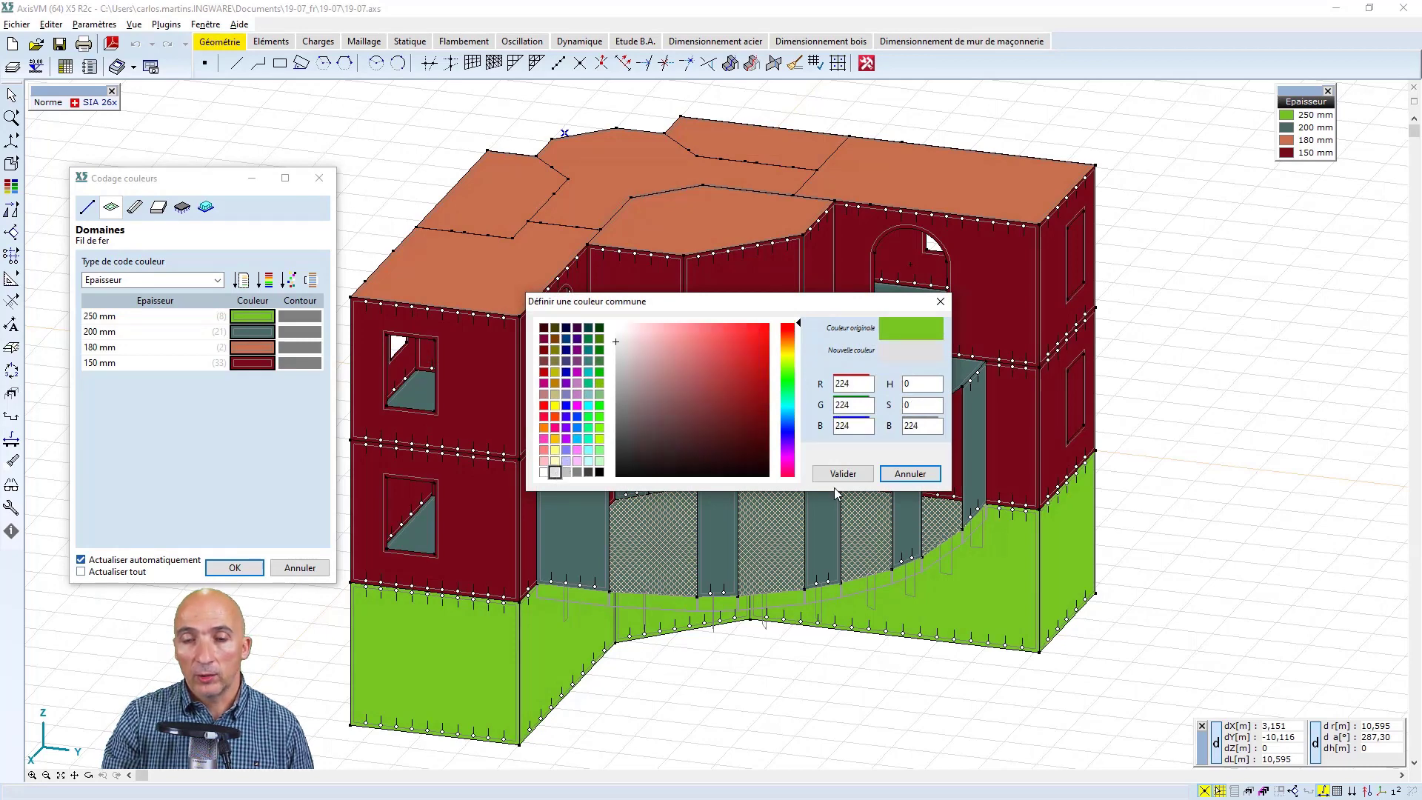
left_click(843, 473)
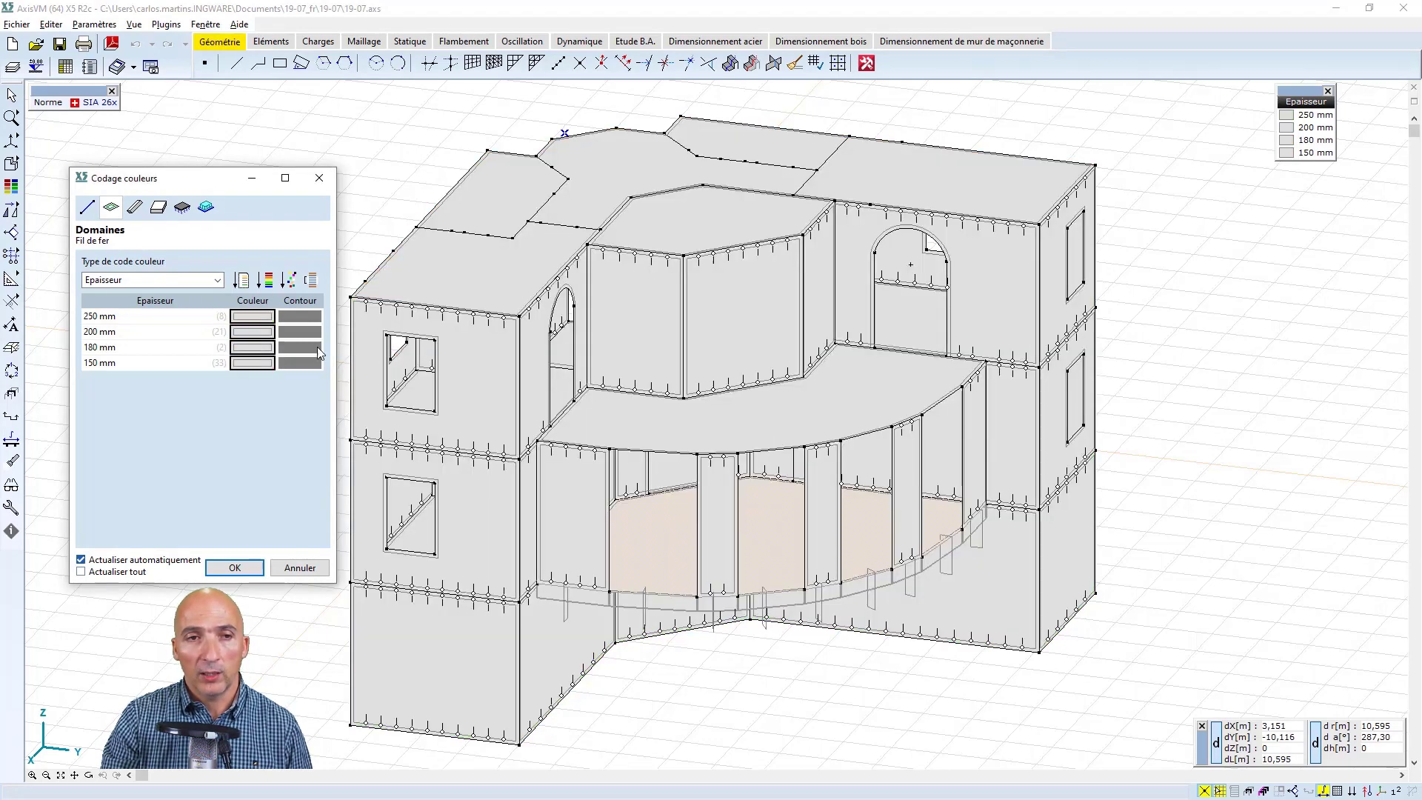
Set the colour of the 200 mm thickness to red
left_click(260, 338)
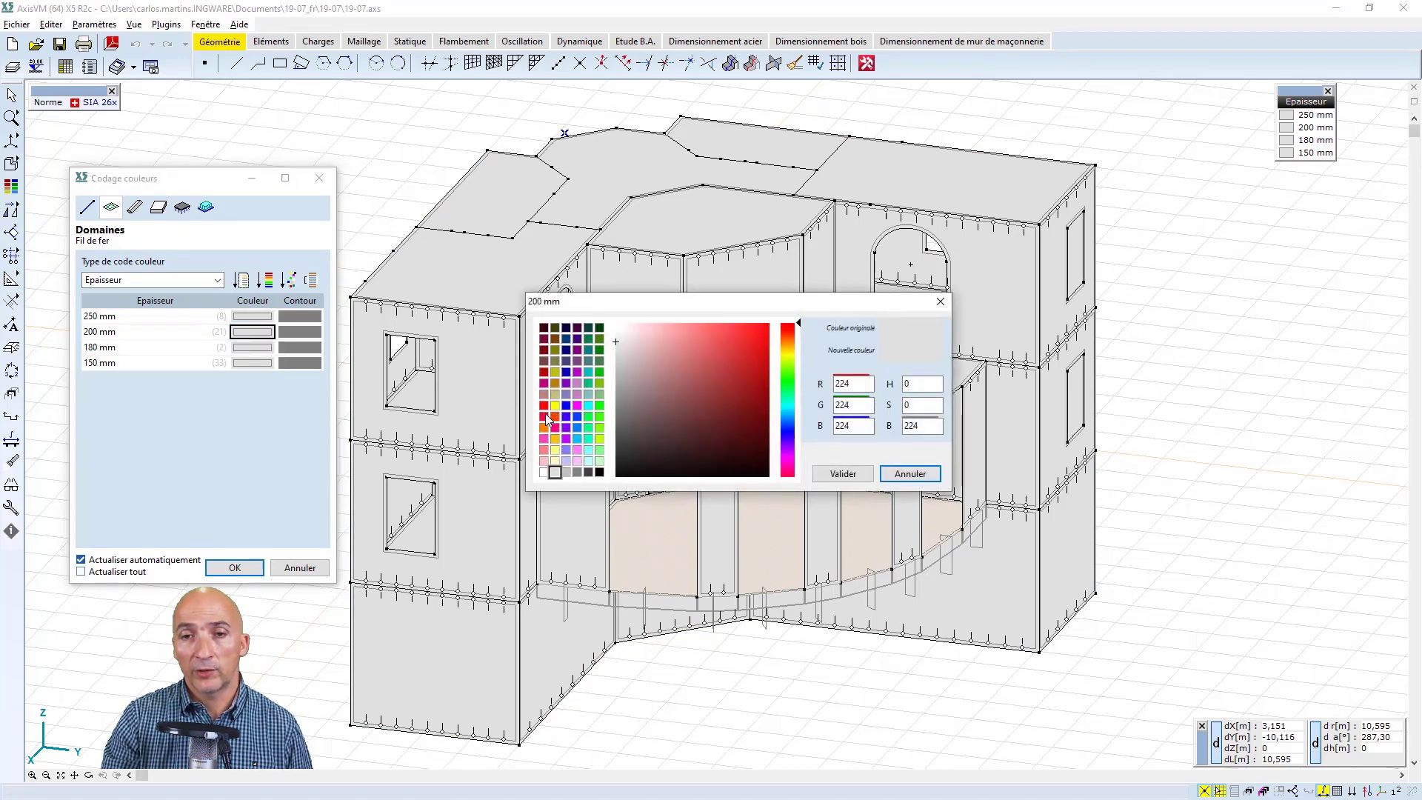
left_click(546, 417)
left_click(842, 473)
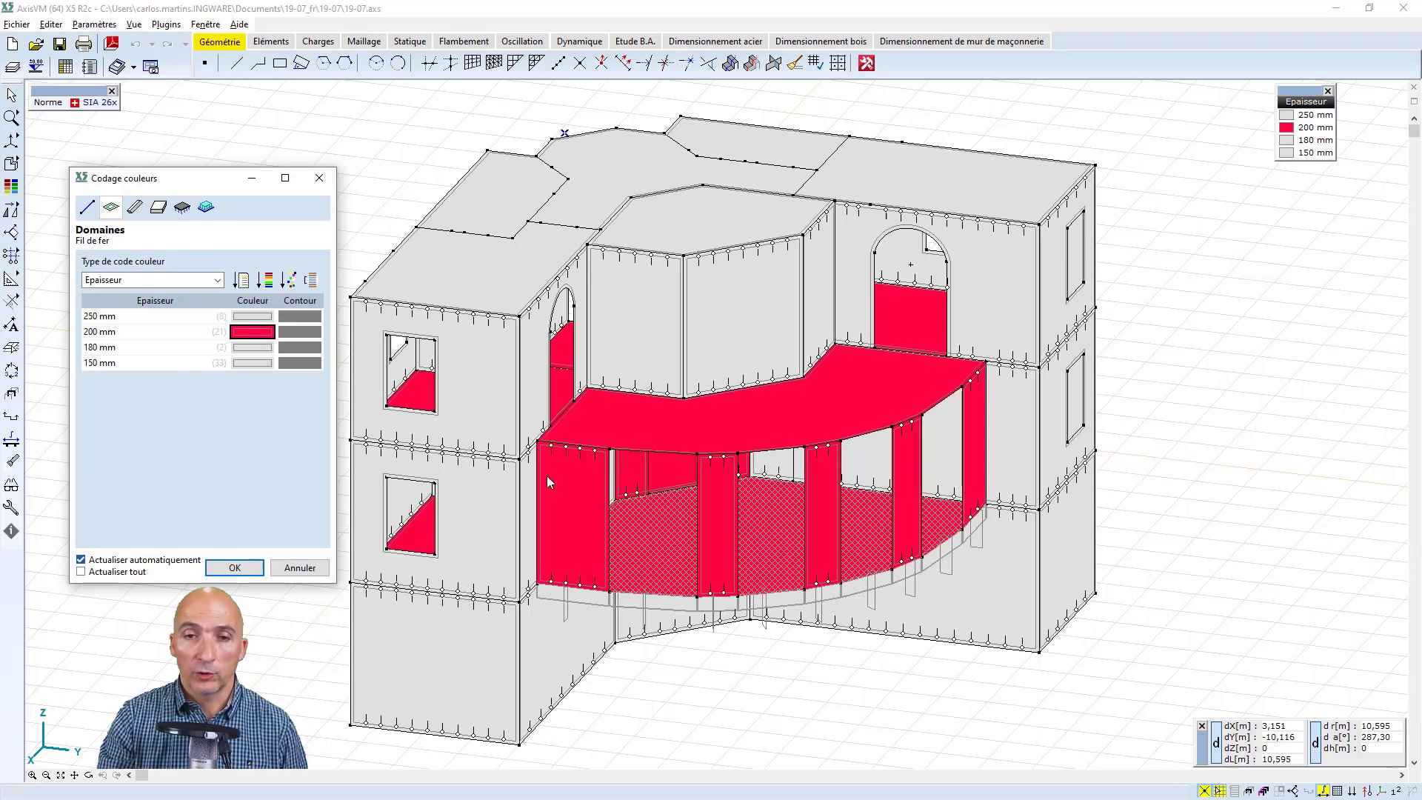
Discard the colour coding of the domains by thickness
left_click(241, 282)
left_click(310, 568)
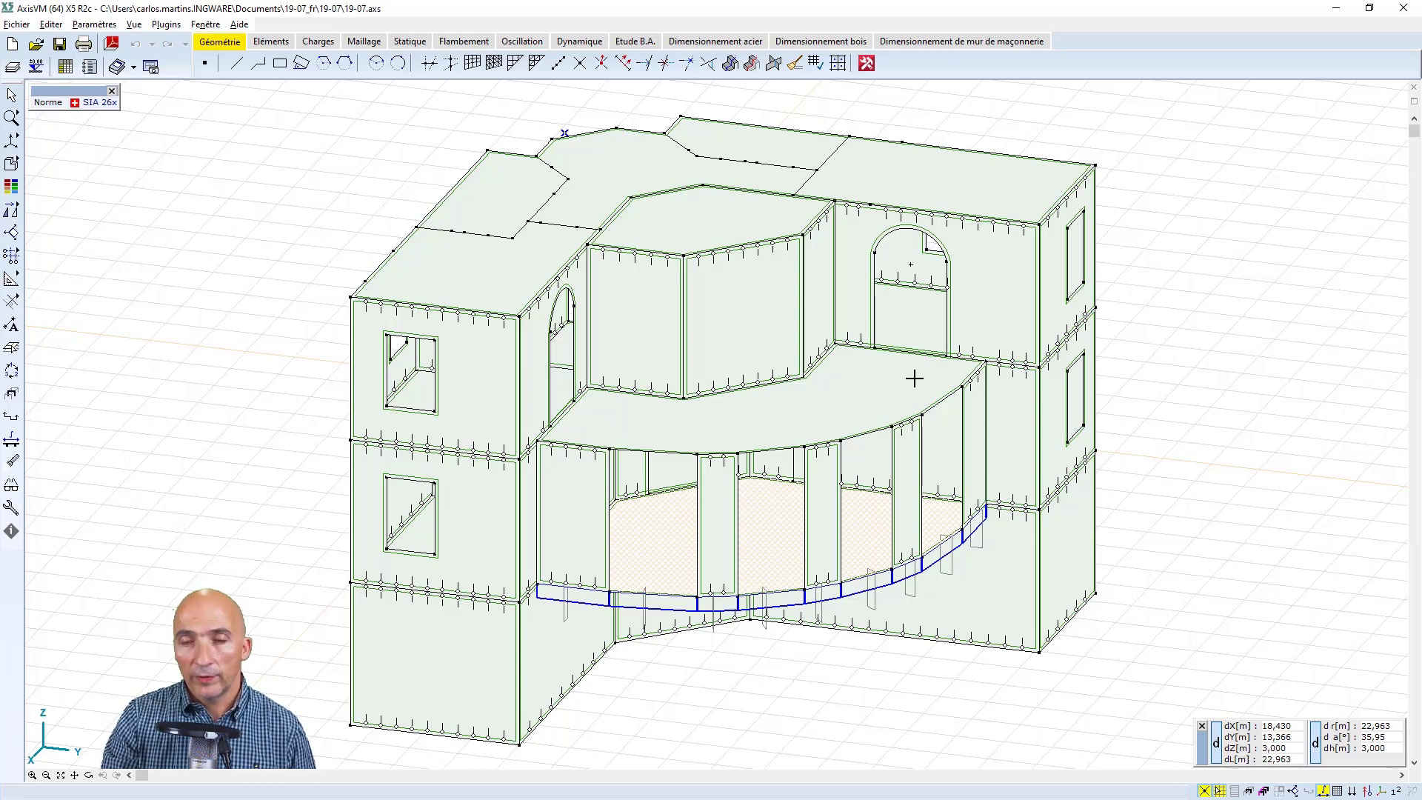
Select the intermediate floor slab together with the adjoining walls and display only the selected elements
left_click(896, 331)
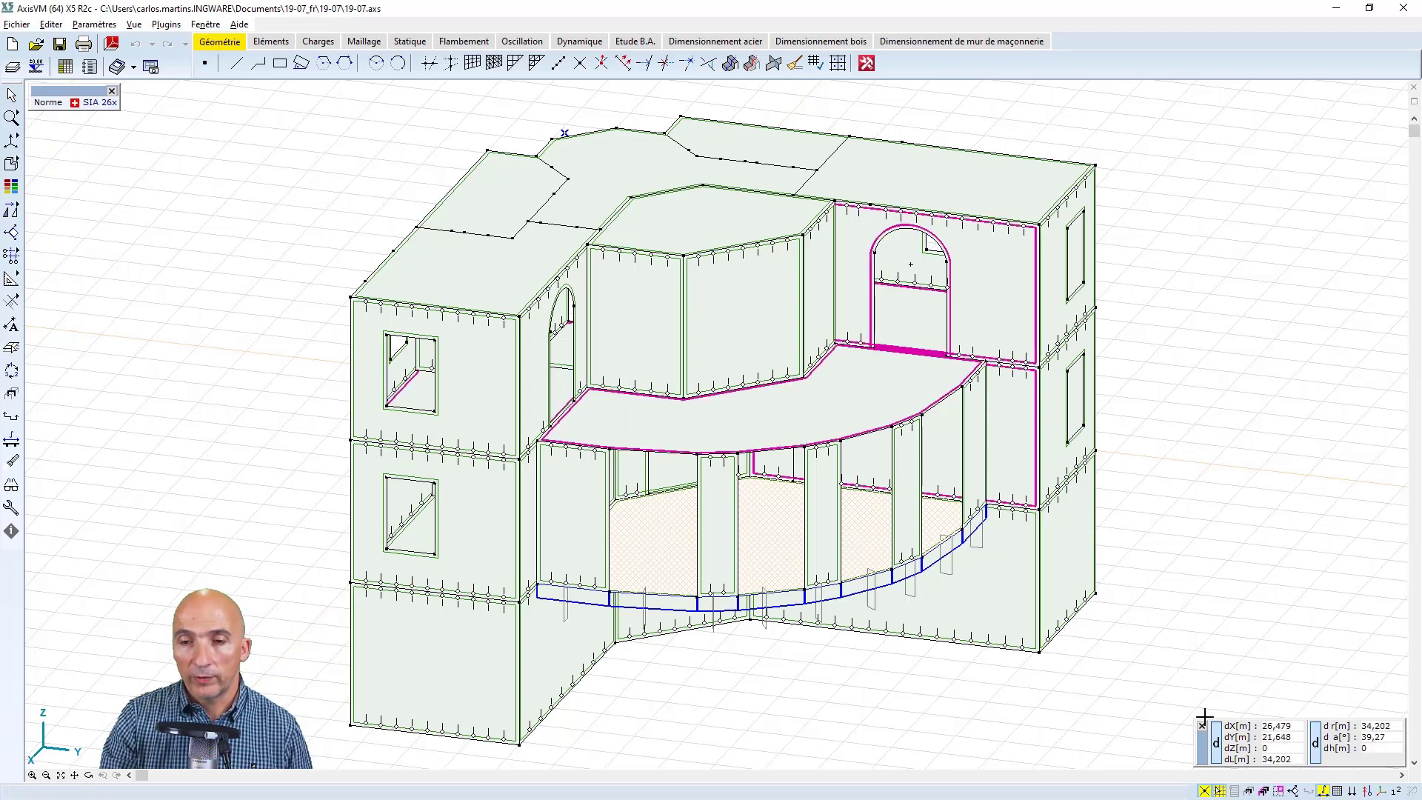
left_click(11, 393)
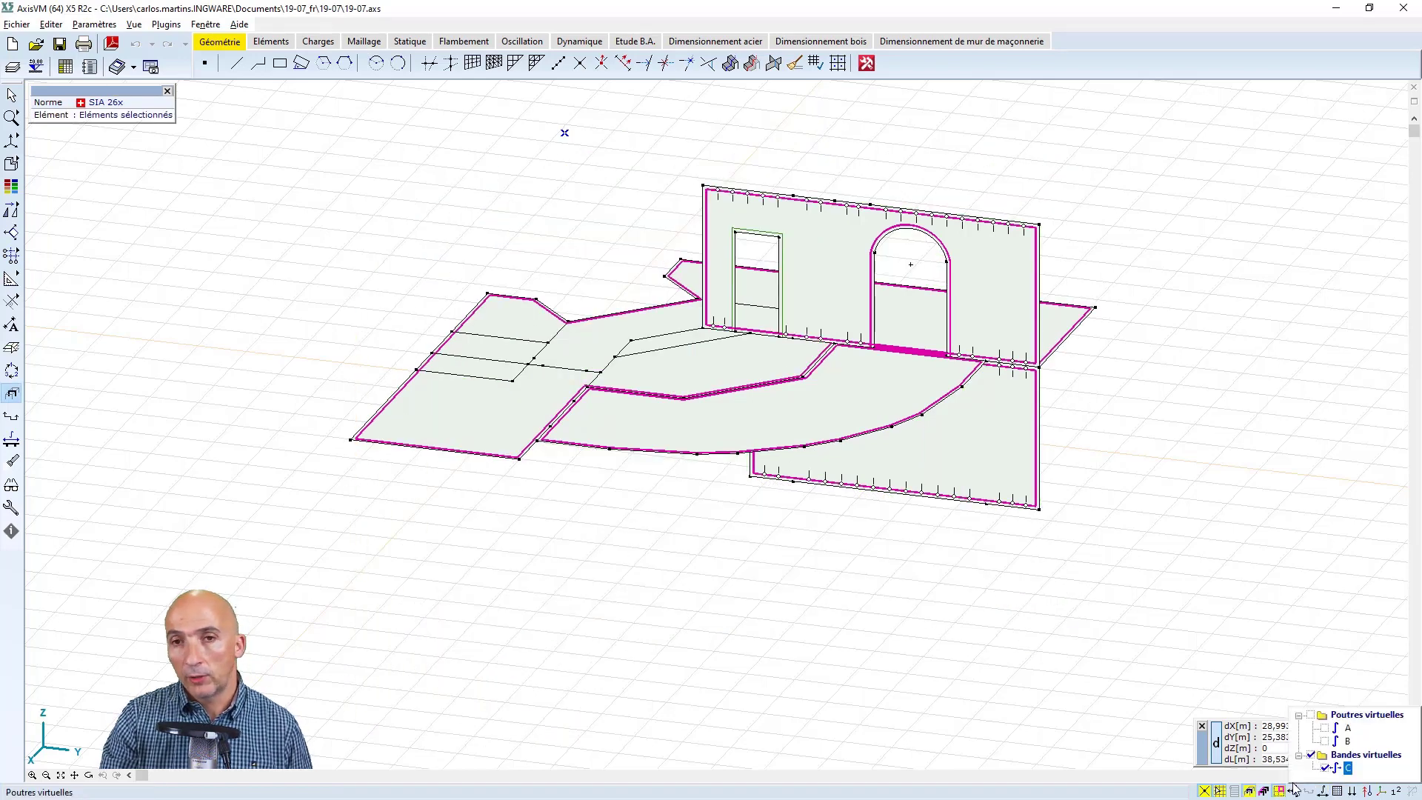
In the front view, remove the walls above and below the intermediate slab from the selection and display only the slab
right_click(770, 673)
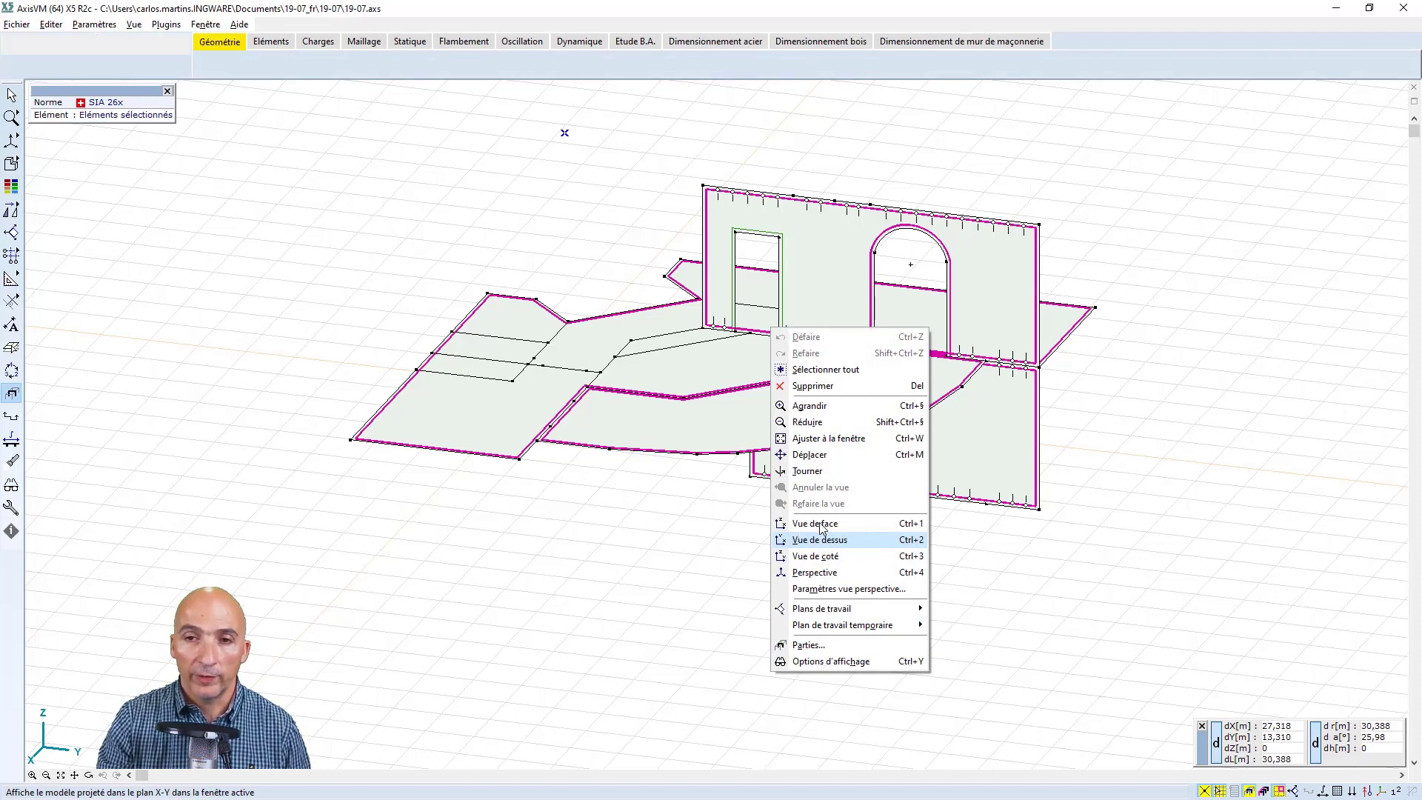
left_click(818, 523)
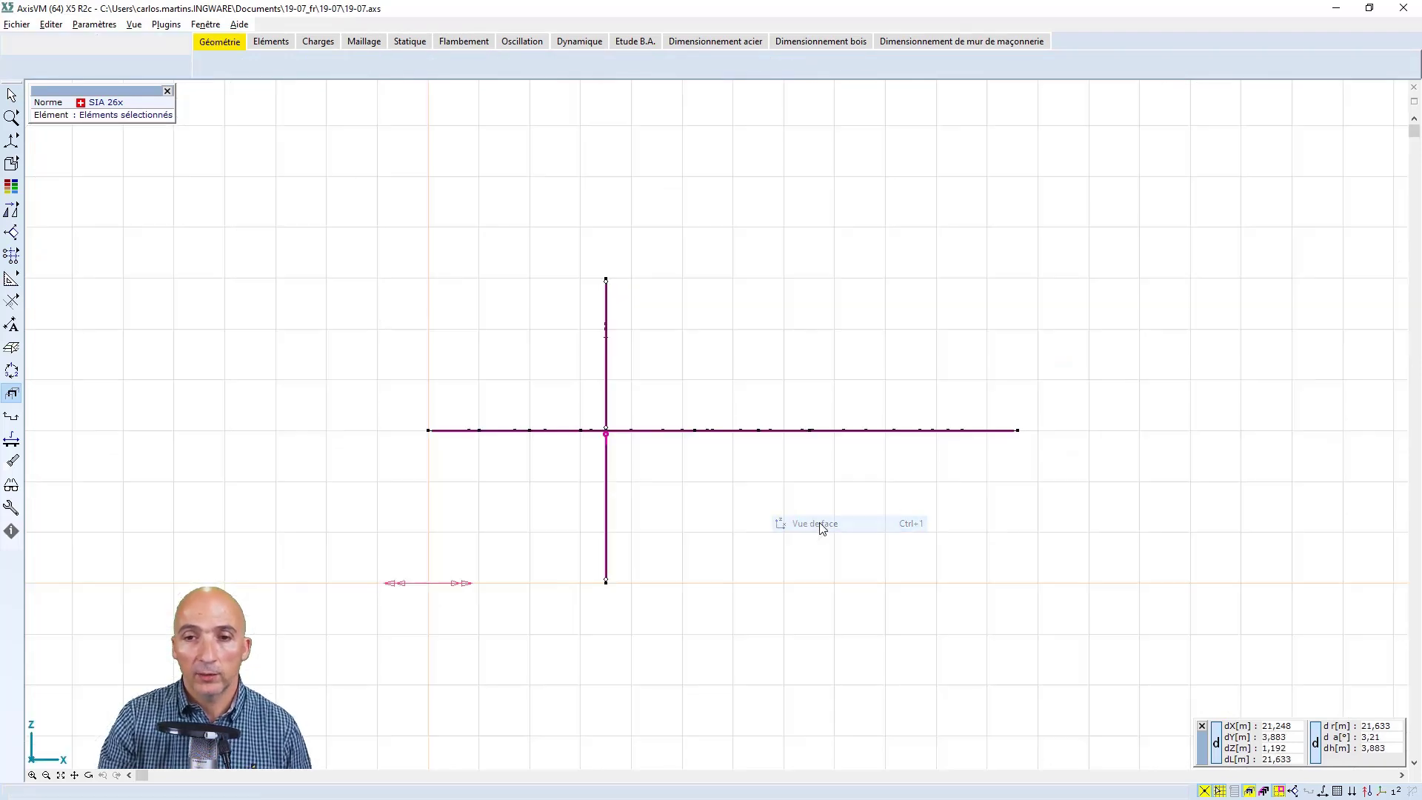
left_click(11, 95)
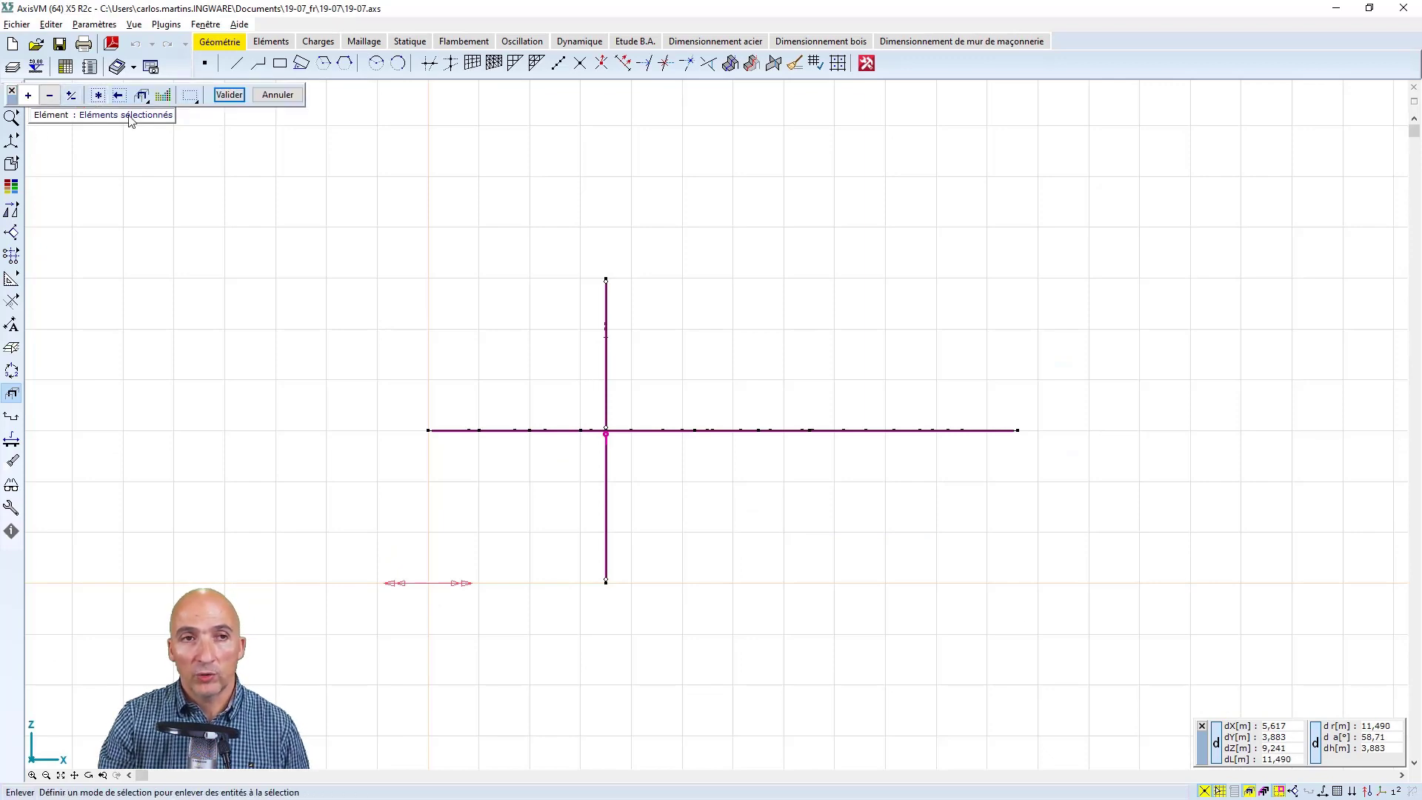
left_click_drag(713, 650, 360, 432)
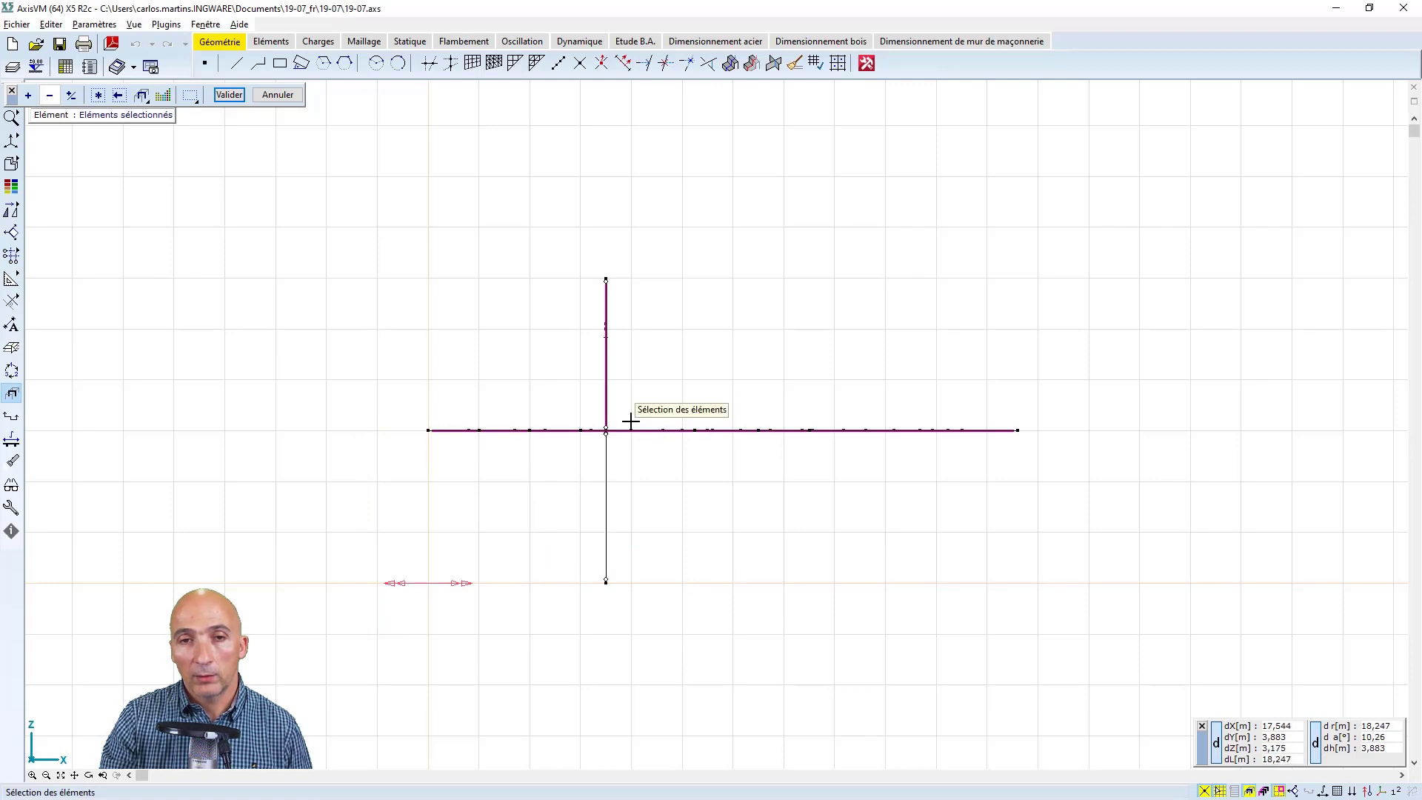
left_click_drag(630, 420, 507, 263)
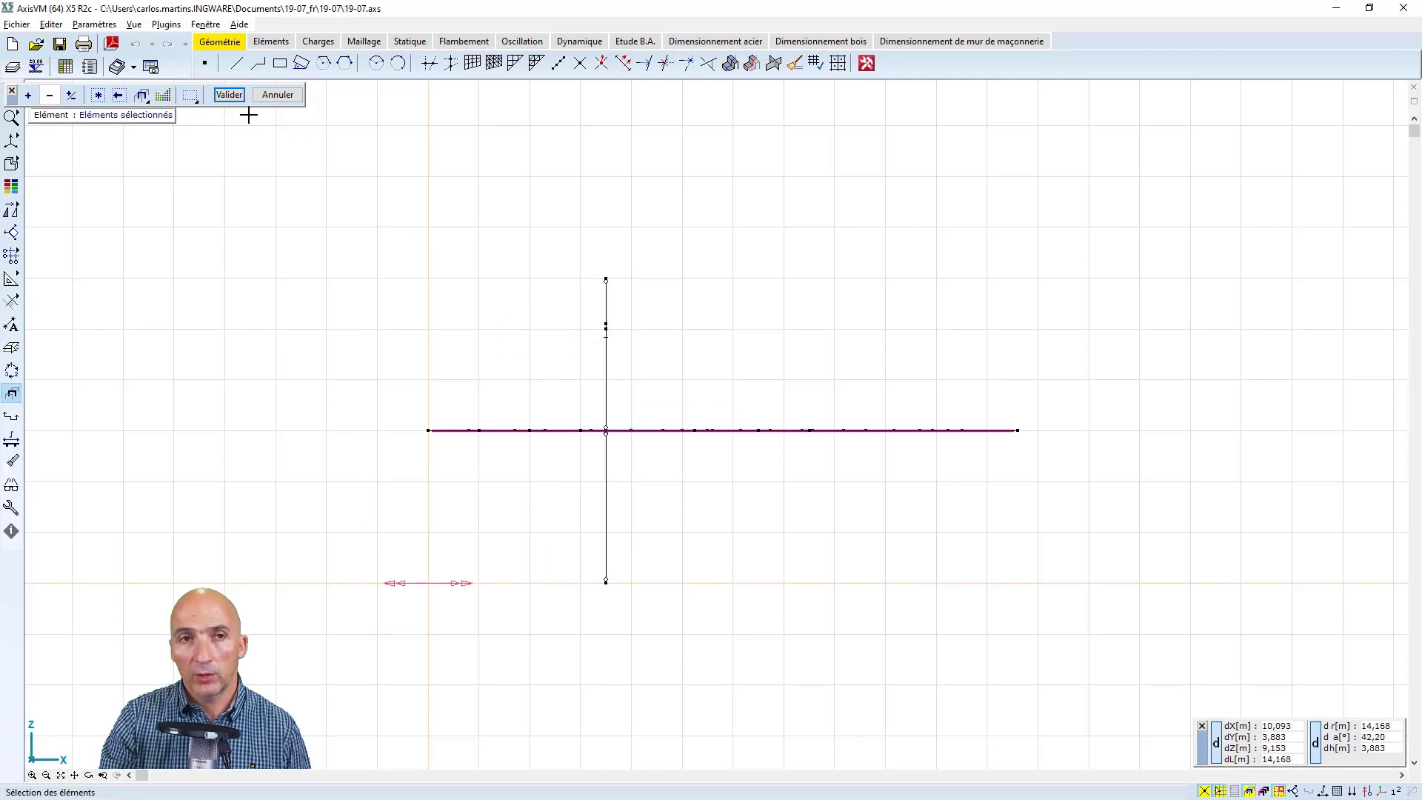
left_click(228, 94)
left_click(1278, 791)
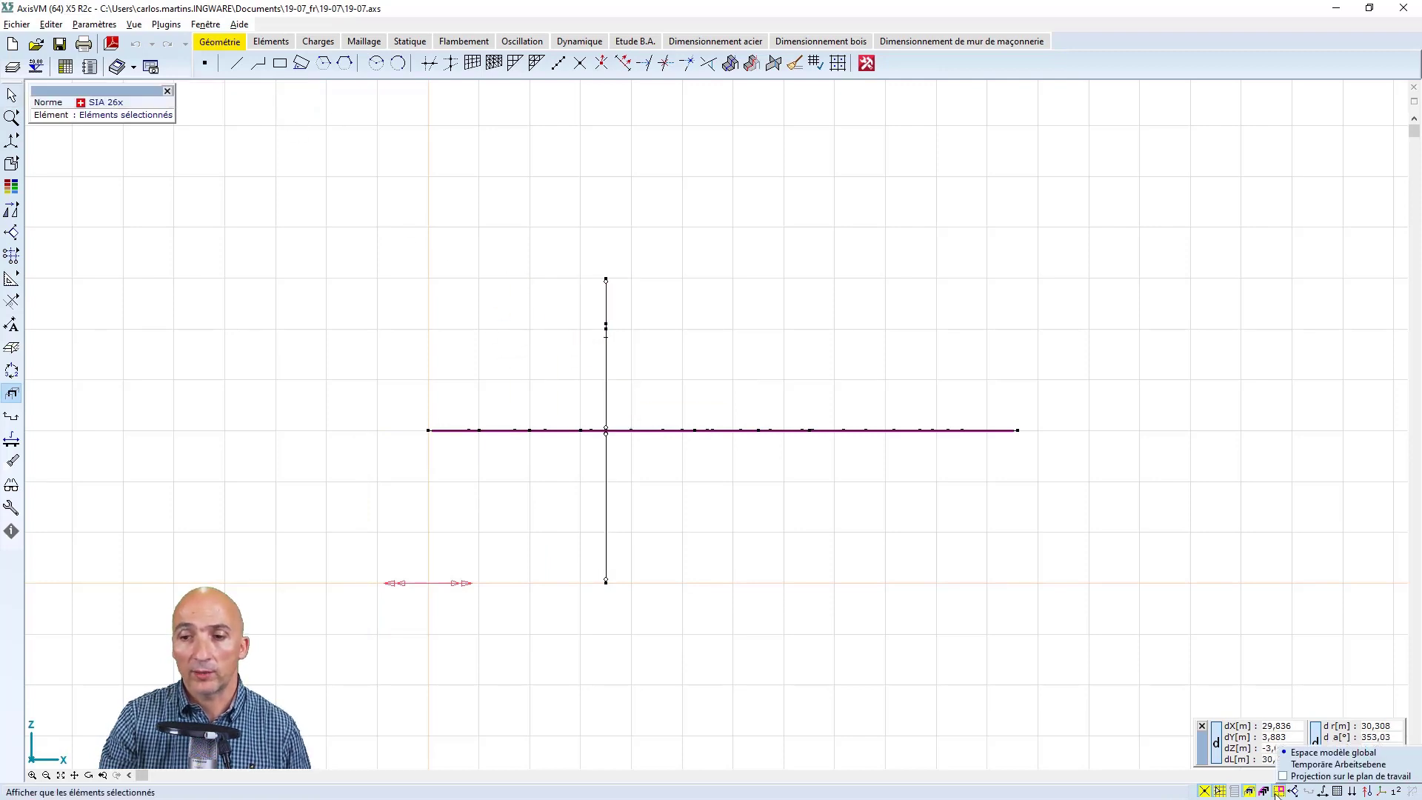
left_click(1277, 793)
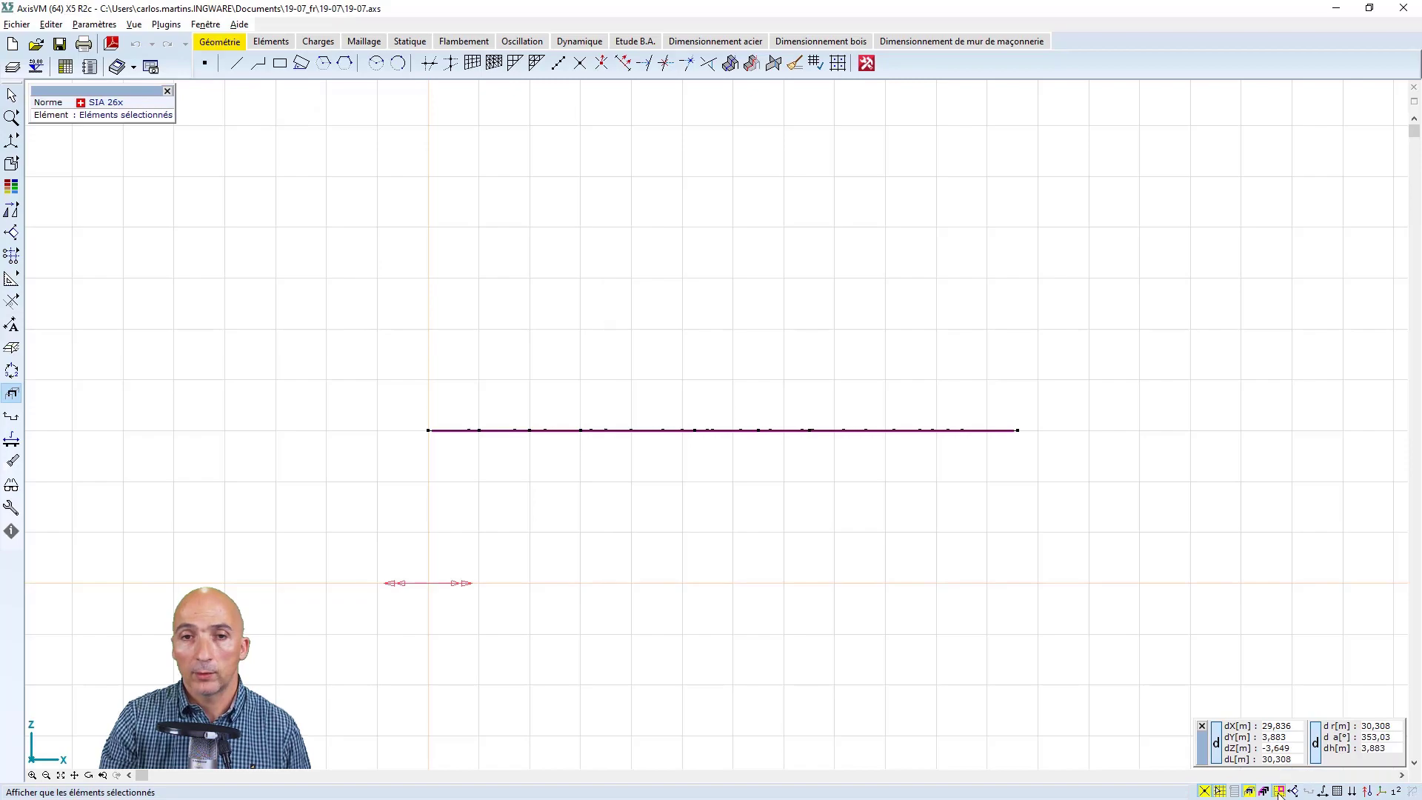
Inspect the isolated slab in 3D, clear the selection and display the whole building again
left_click(89, 775)
left_click_drag(498, 444, 787, 549)
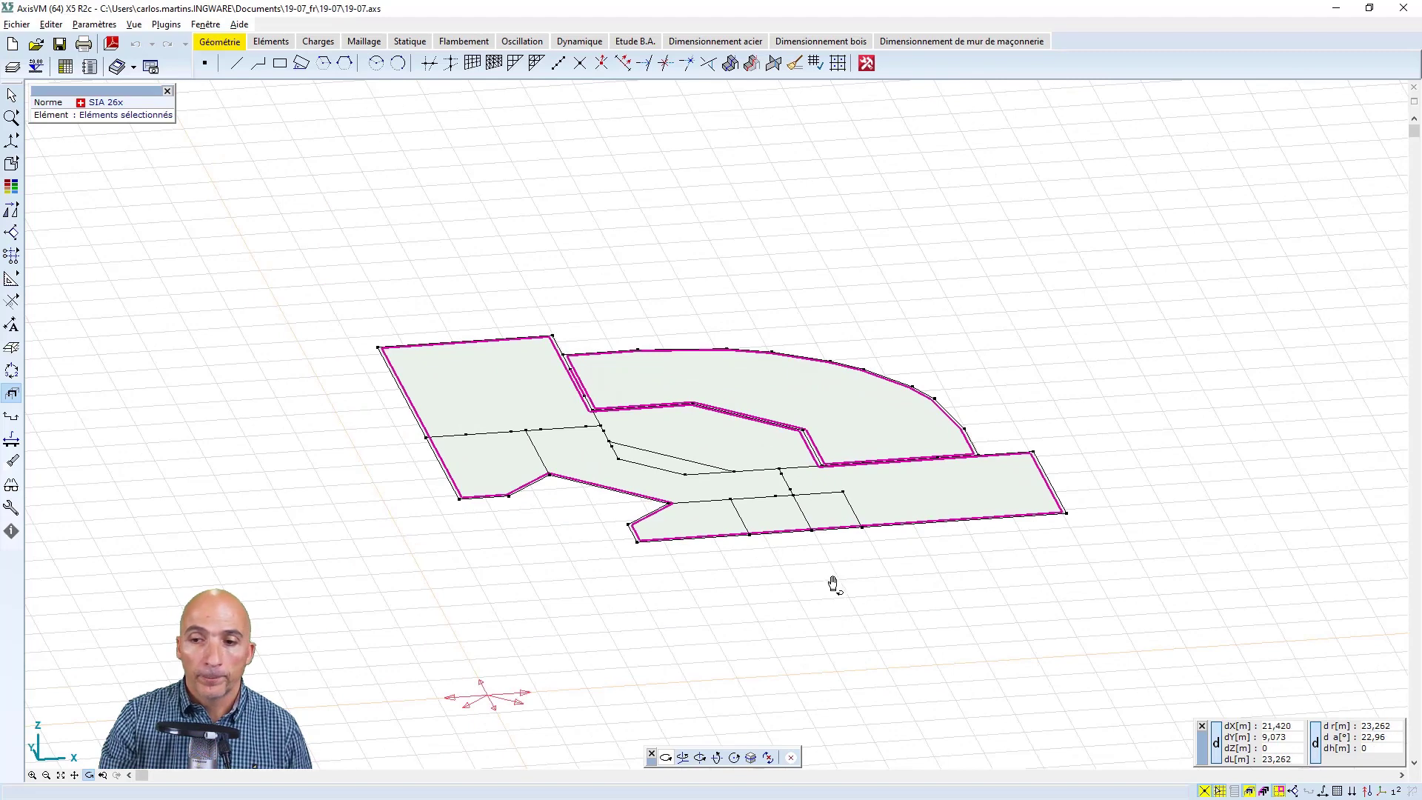
key("Escape")
key("Escape")
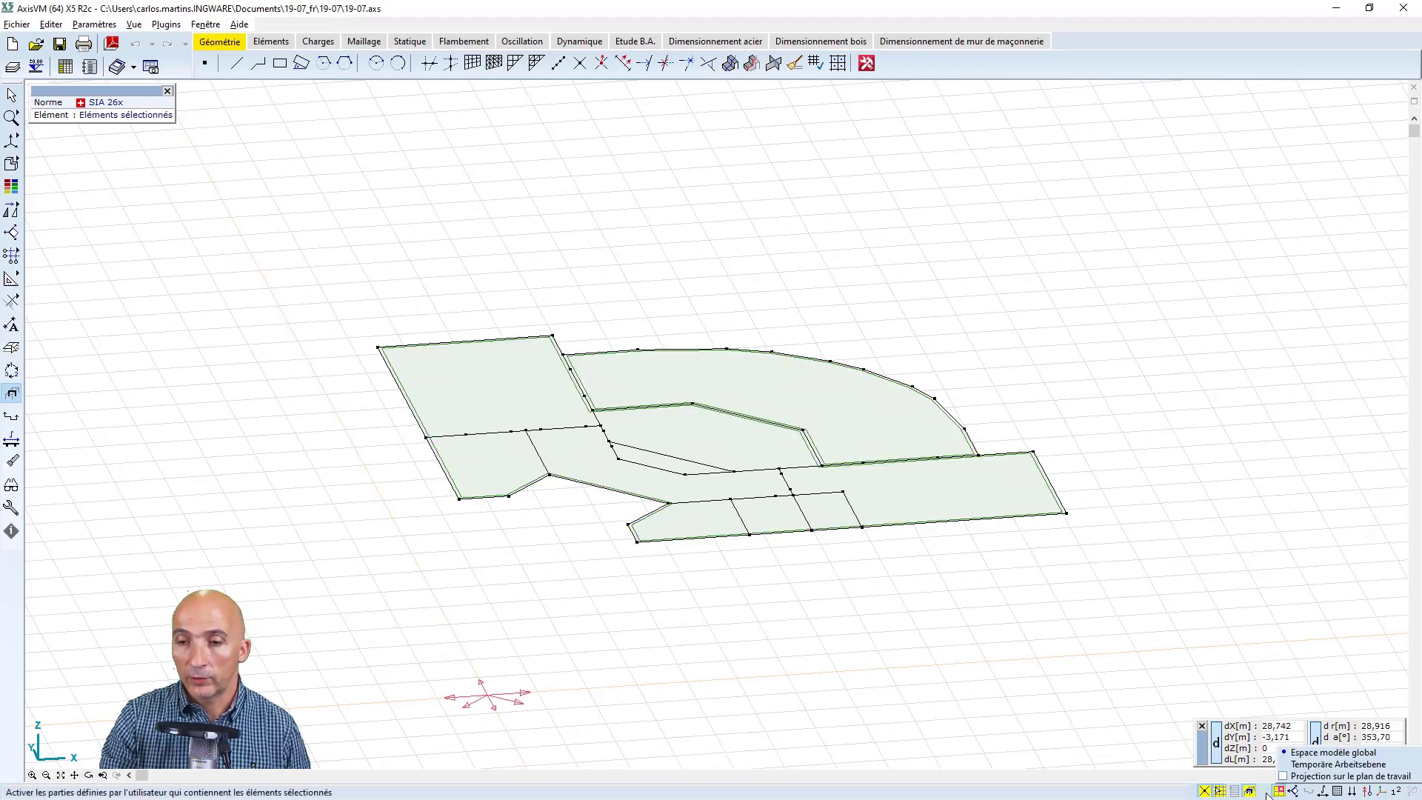
left_click(1250, 791)
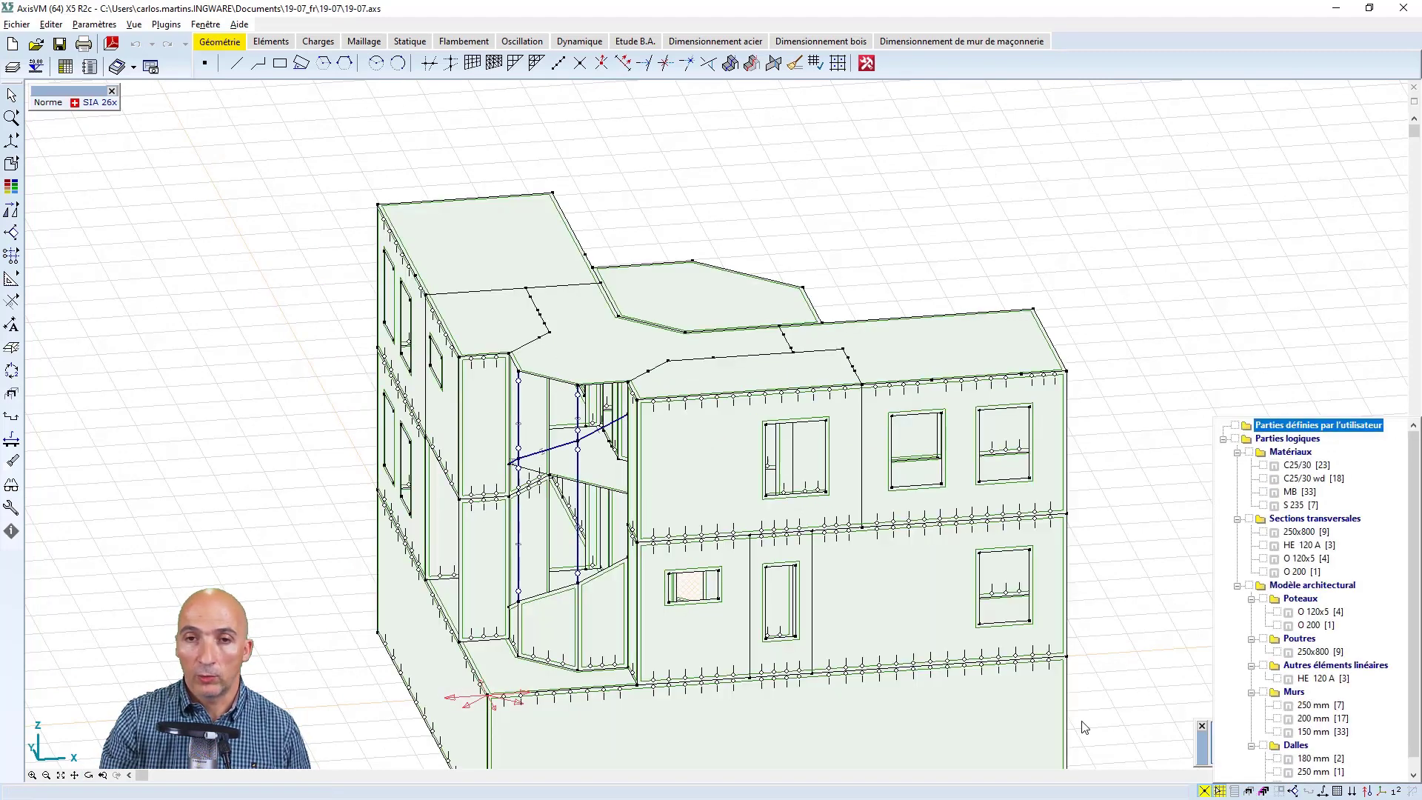
left_click(62, 774)
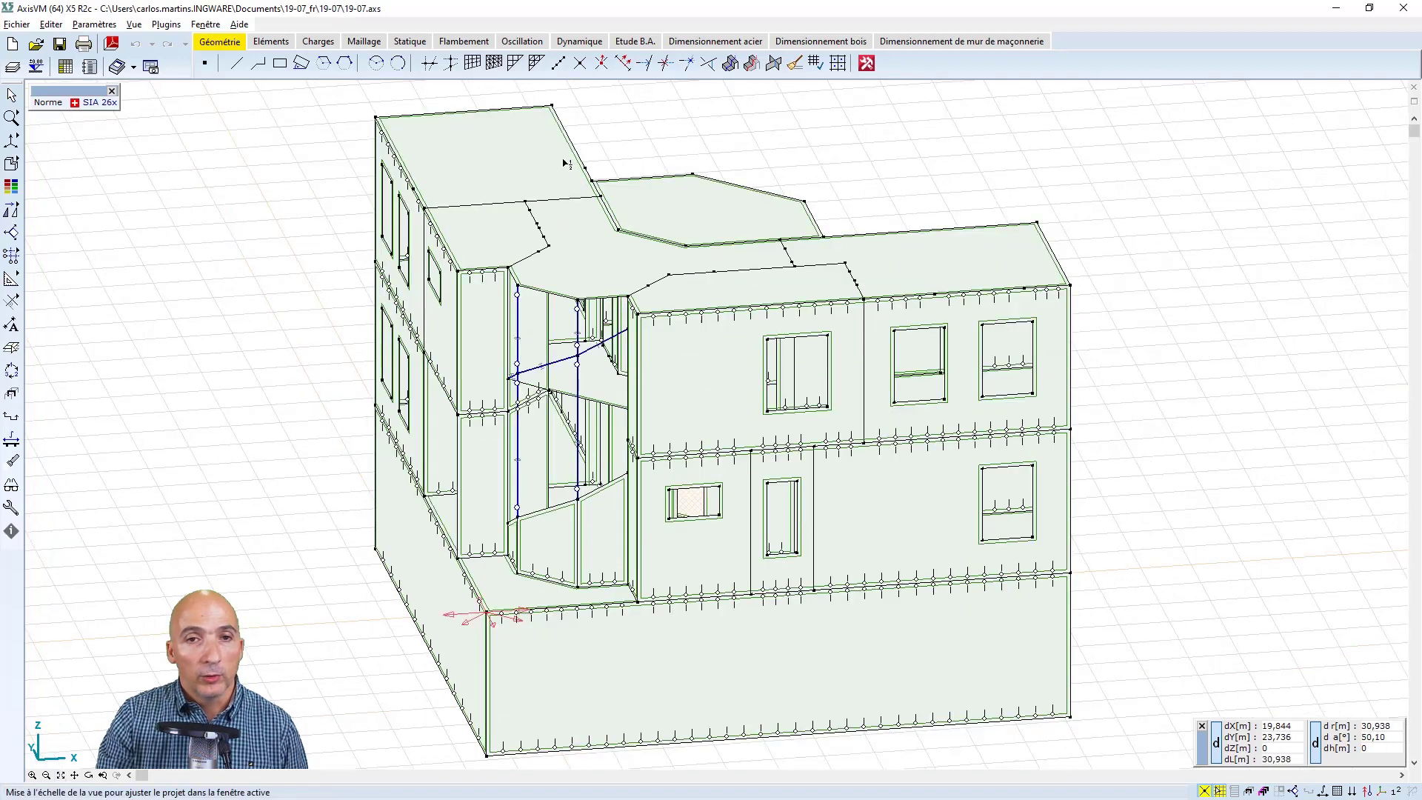
Select the large top-floor roof slab and display it on its own, fitted to the window
left_click(11, 94)
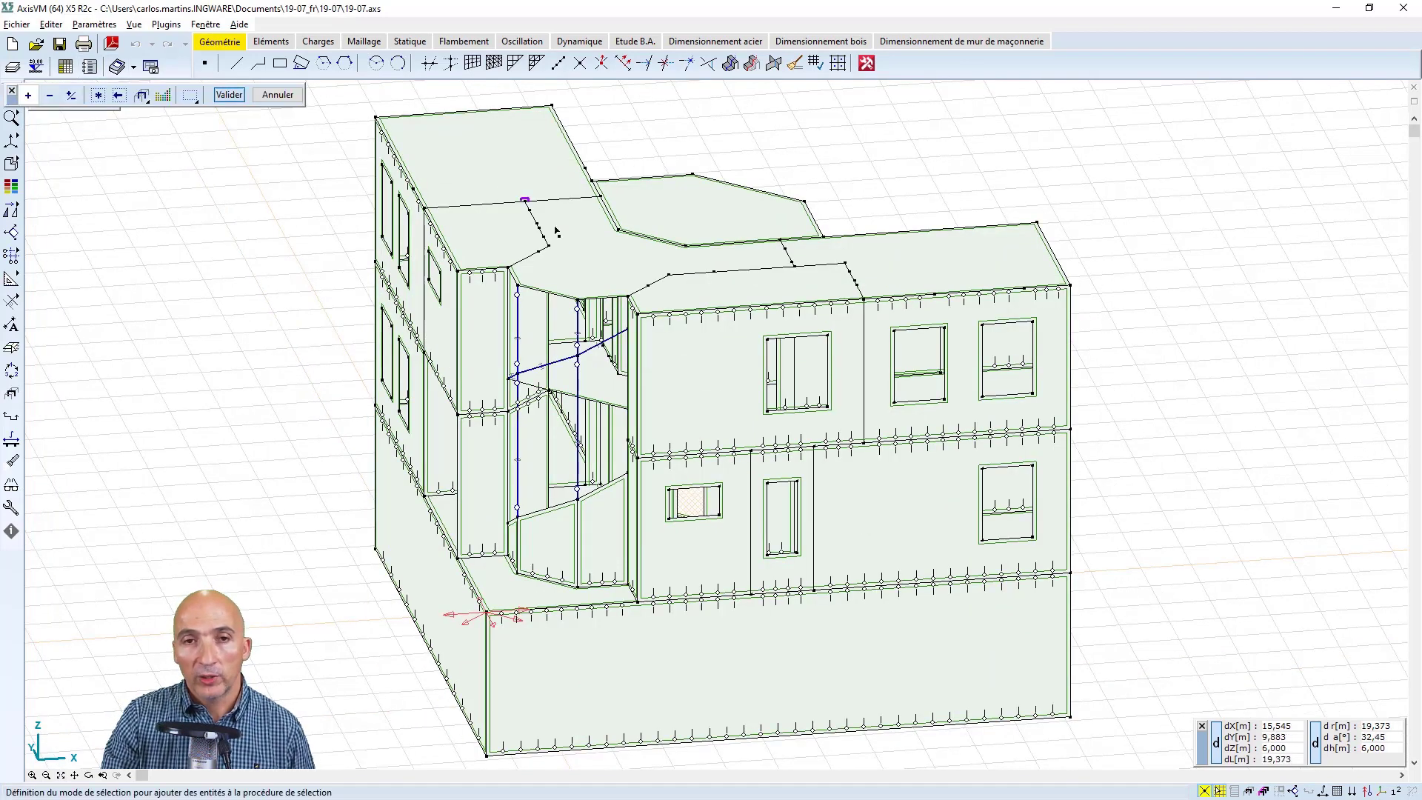
left_click(565, 290)
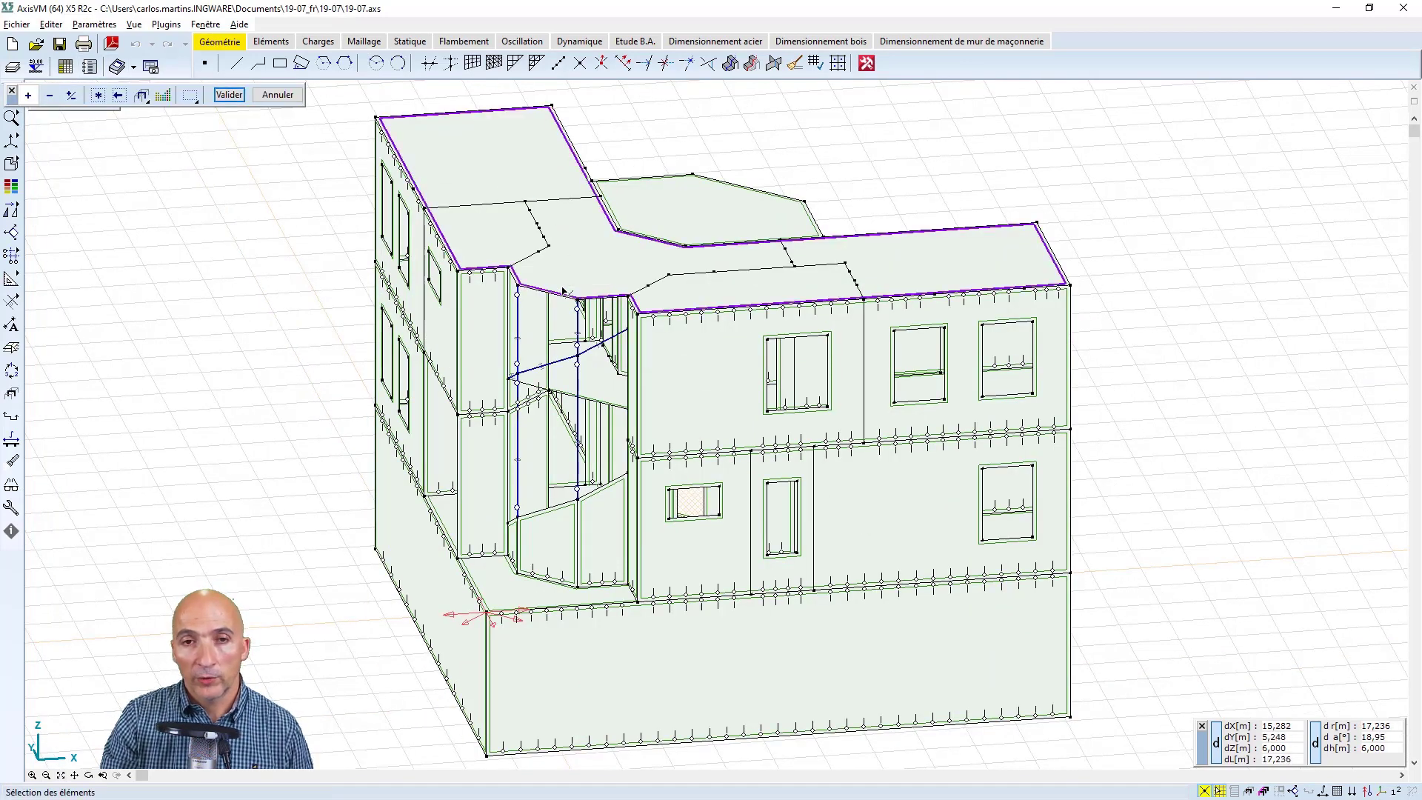
left_click(234, 96)
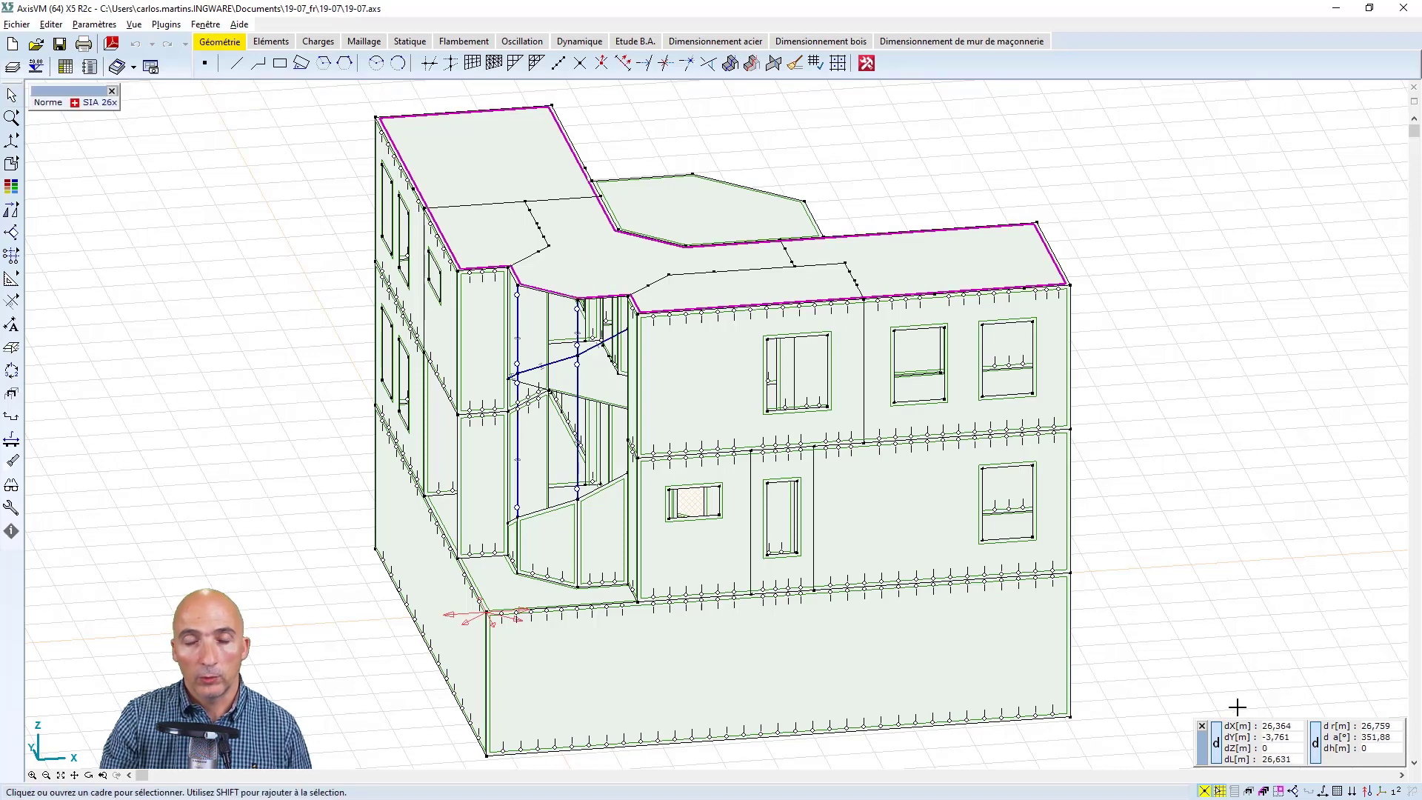
left_click(1279, 790)
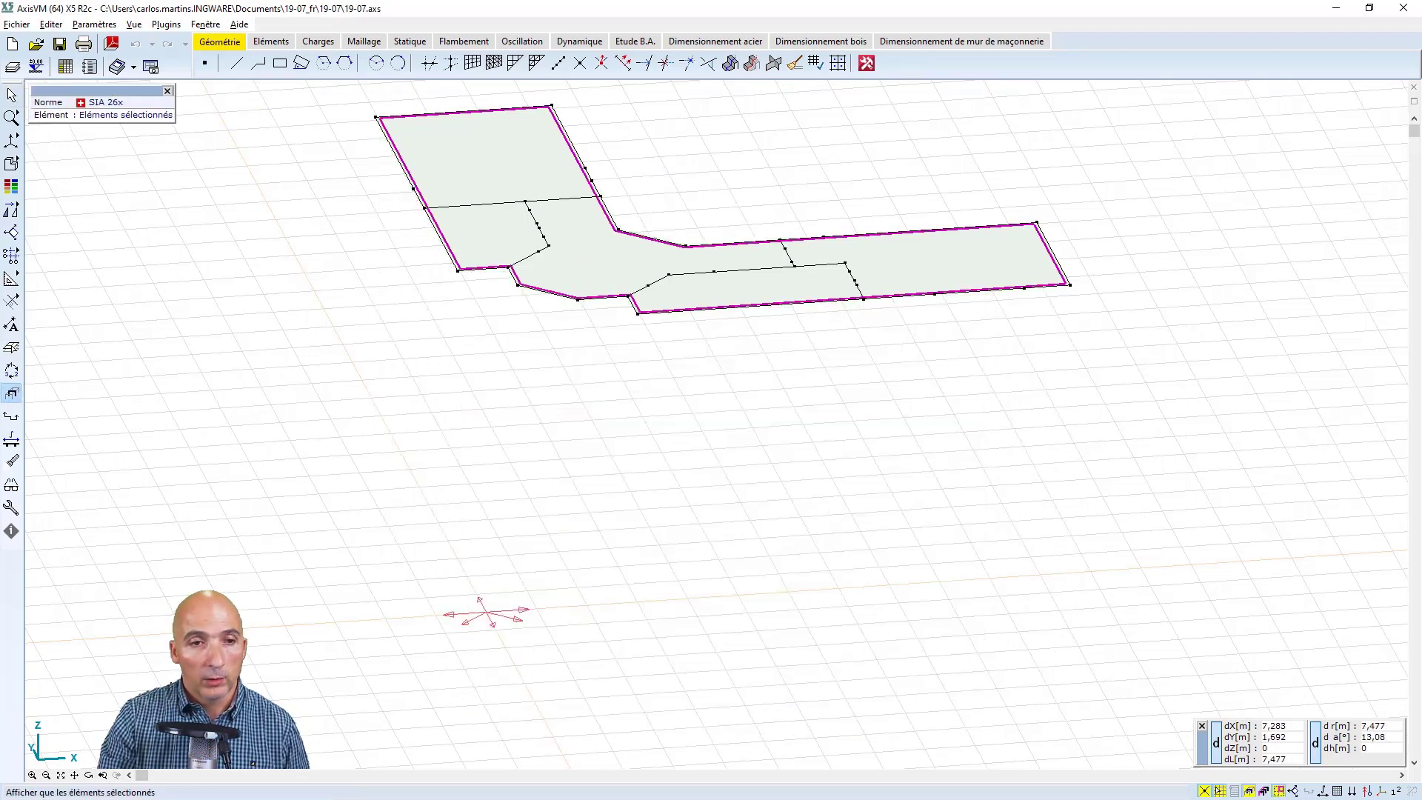
left_click(61, 774)
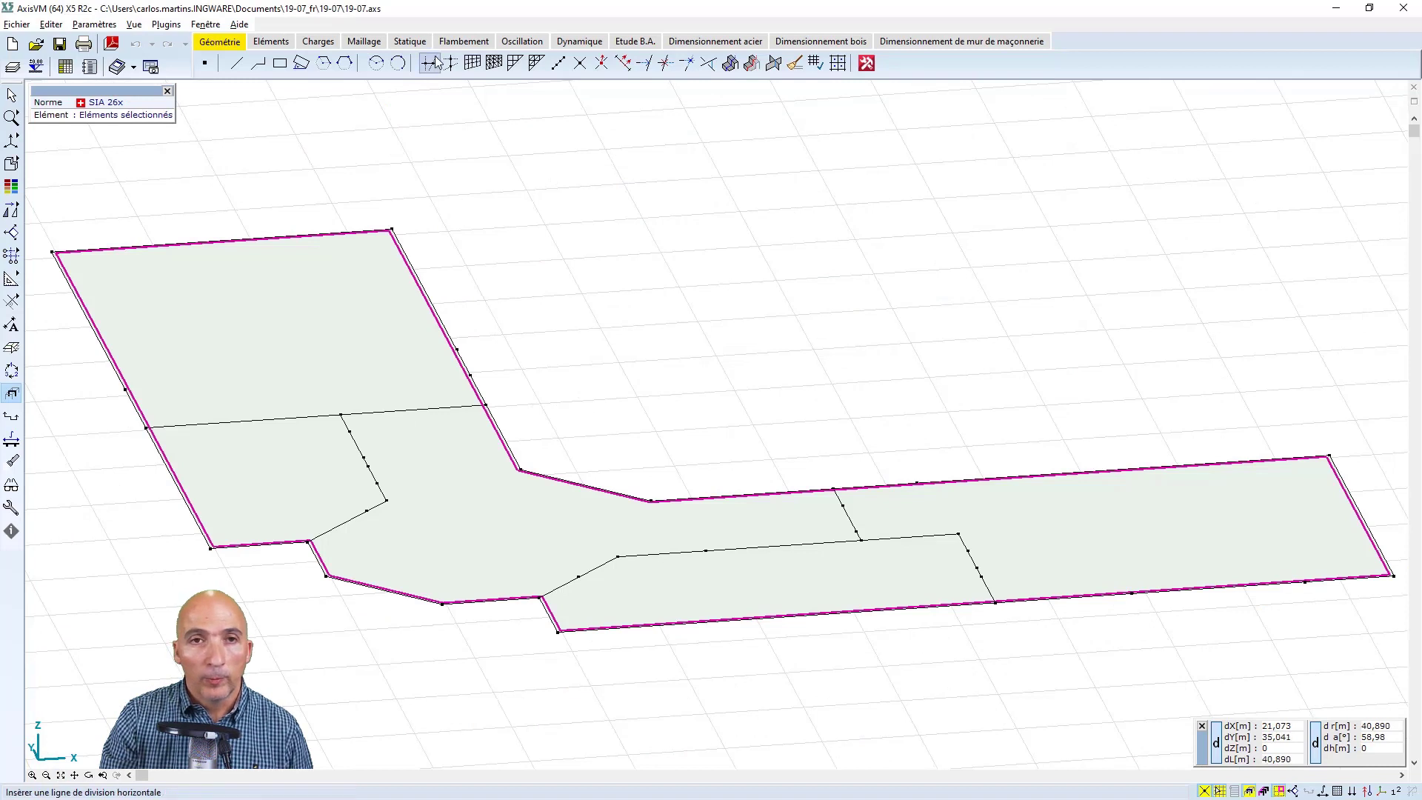
Open the isolated roof slab's domain properties and change its type to Dalle composite nervurée
left_click(271, 41)
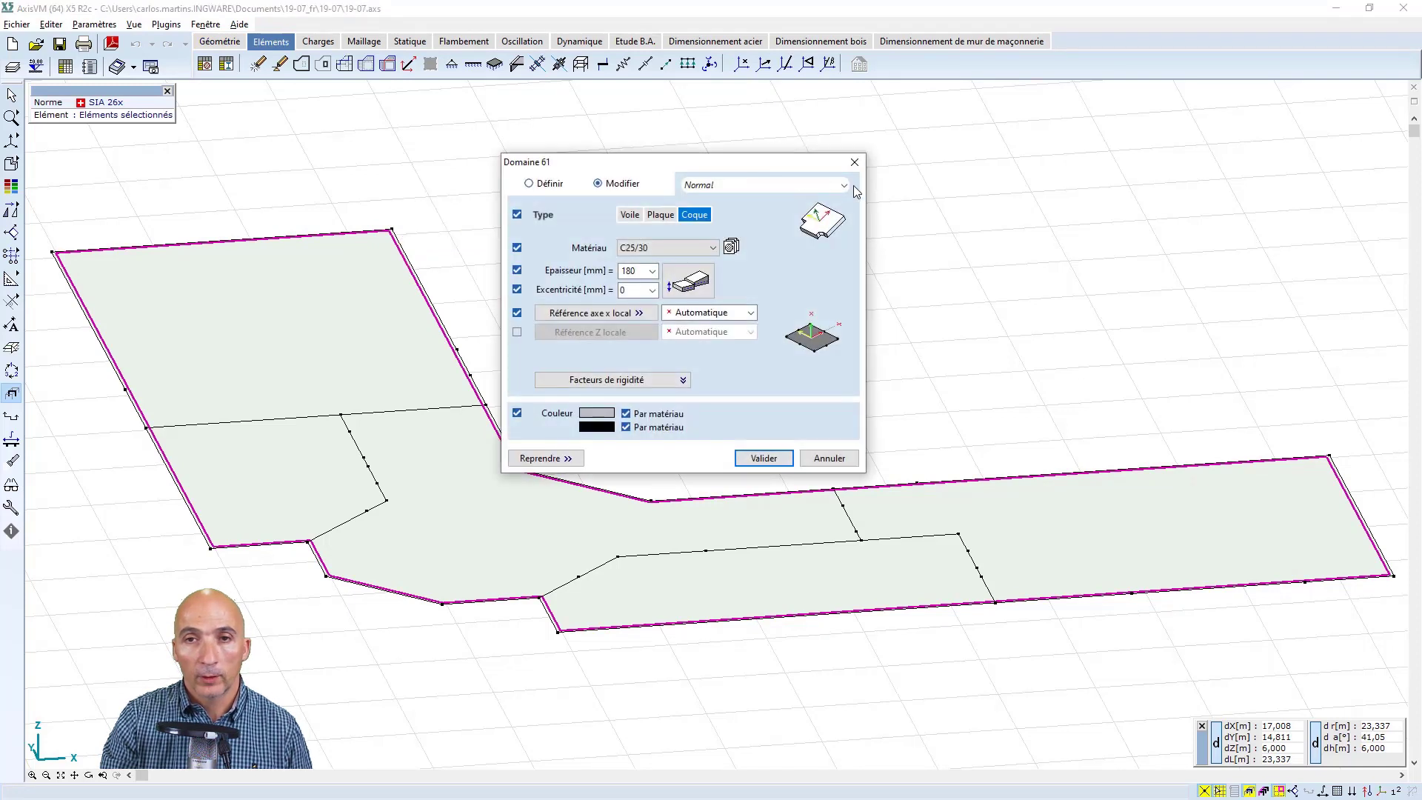
left_click(844, 190)
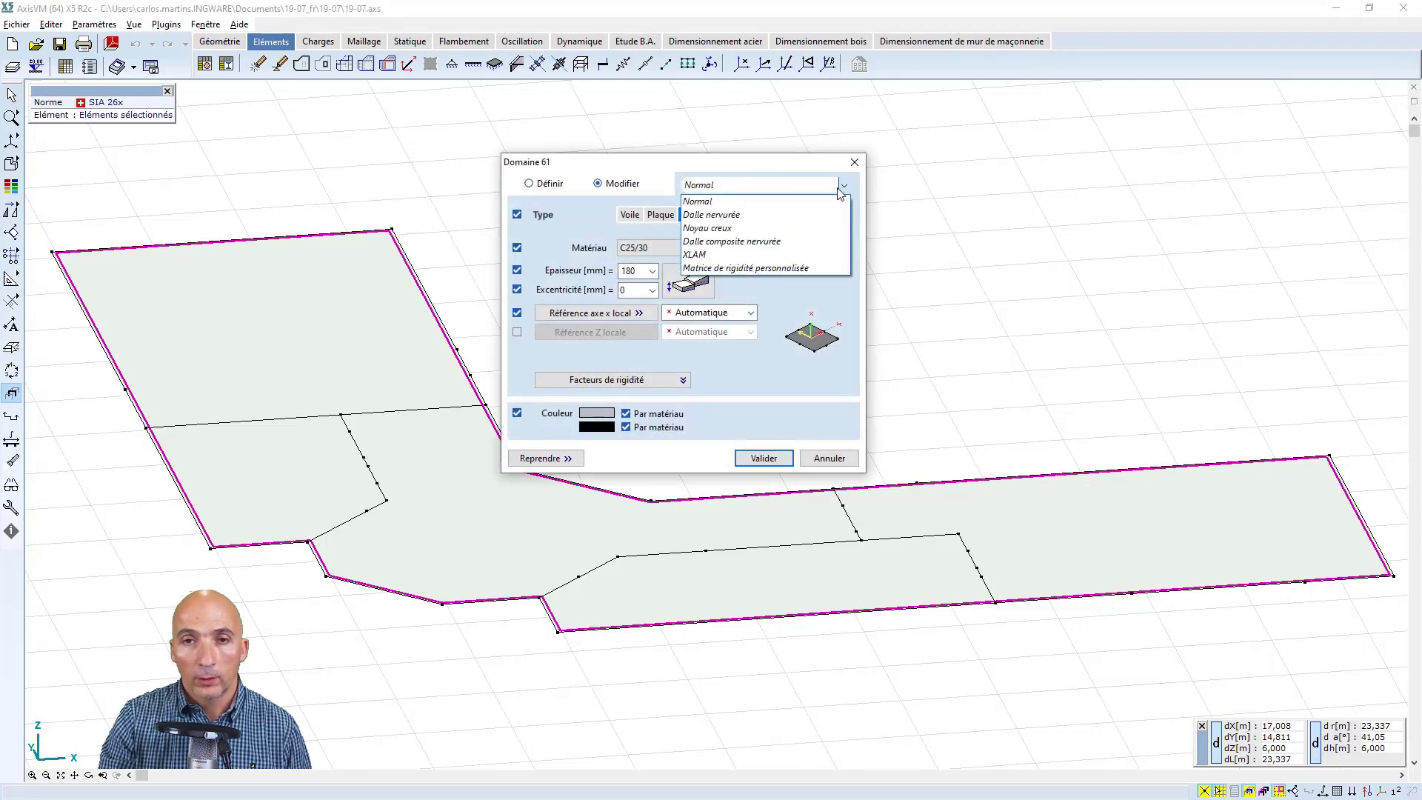
left_click(777, 241)
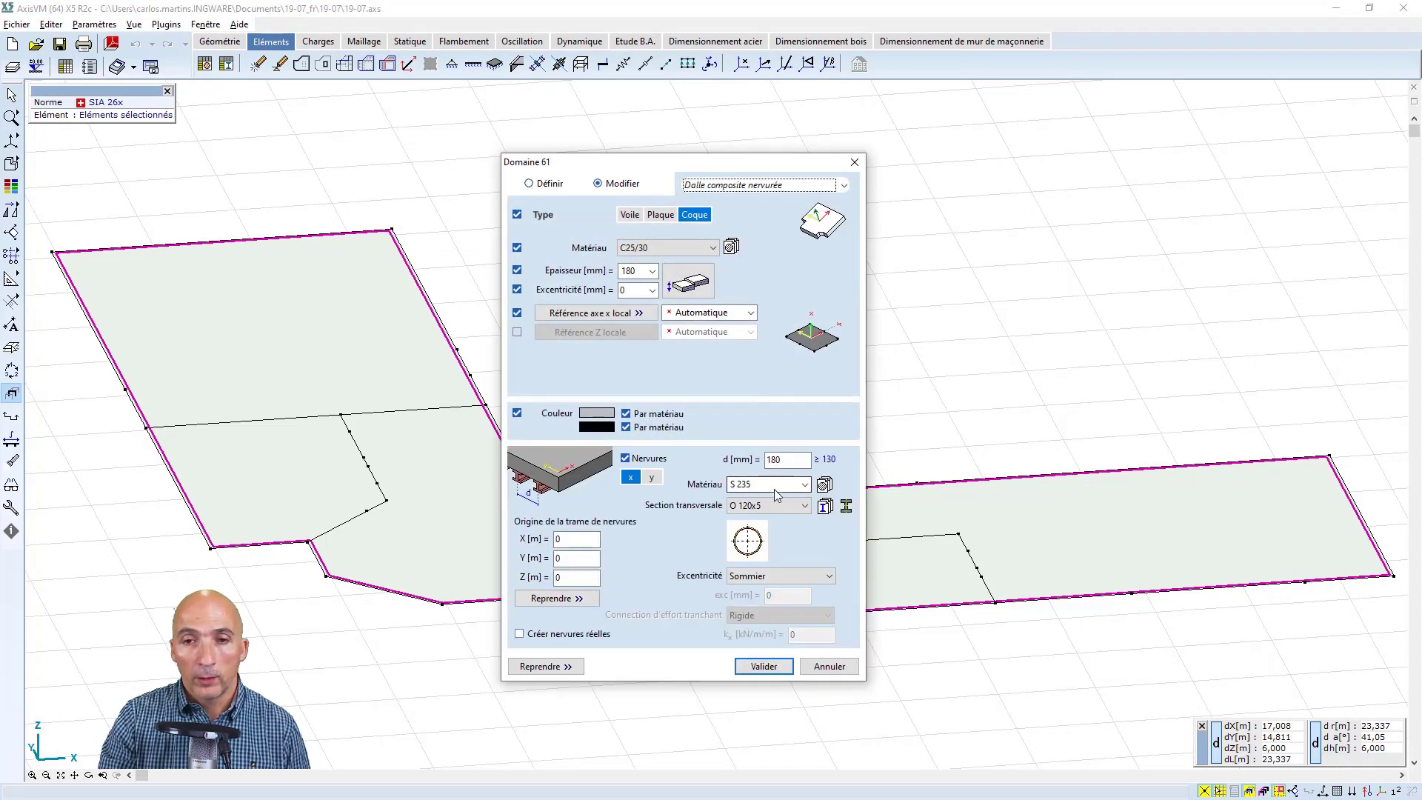
Set the slab's ribs to material C24, cross-section 120x180 and a spacing of 1000 mm
left_click(804, 484)
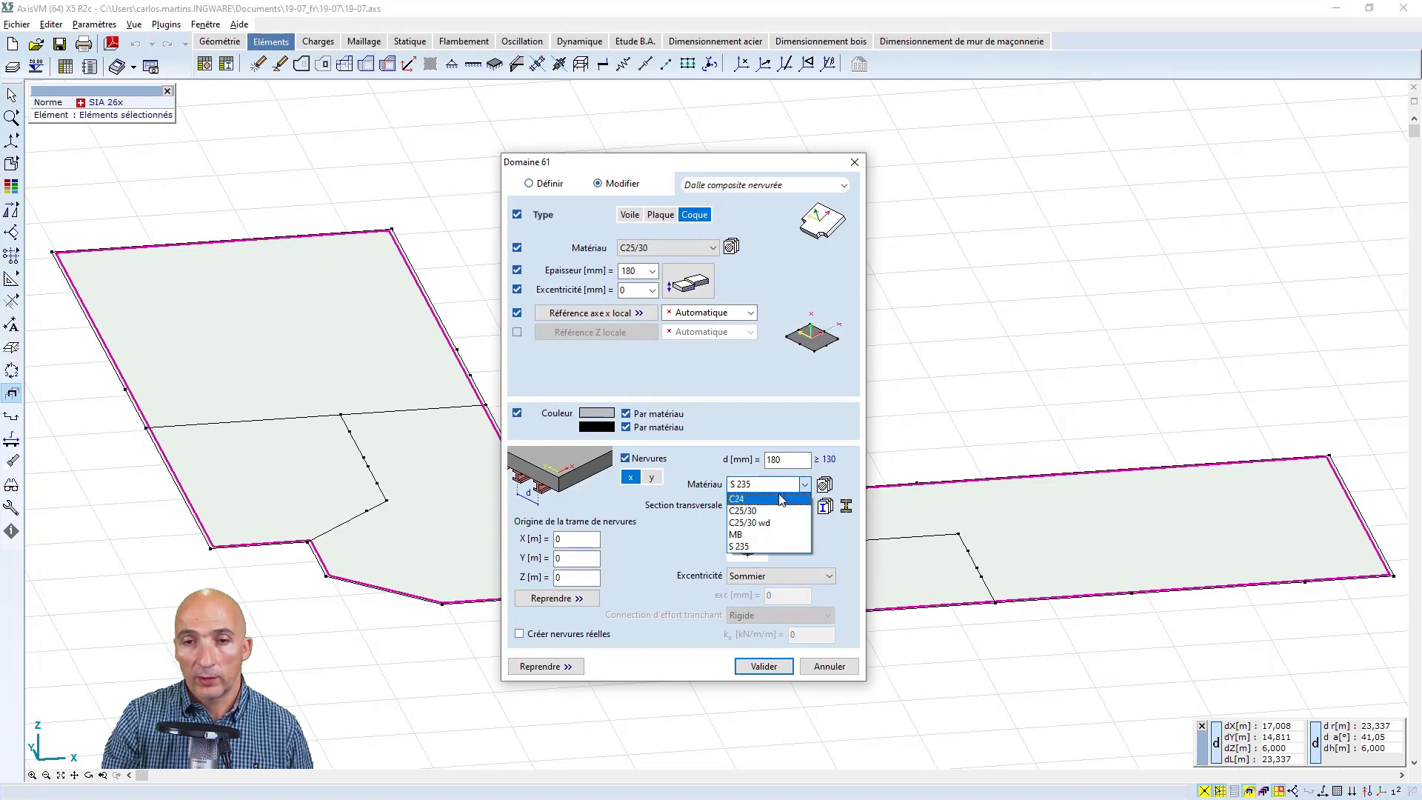
left_click(775, 506)
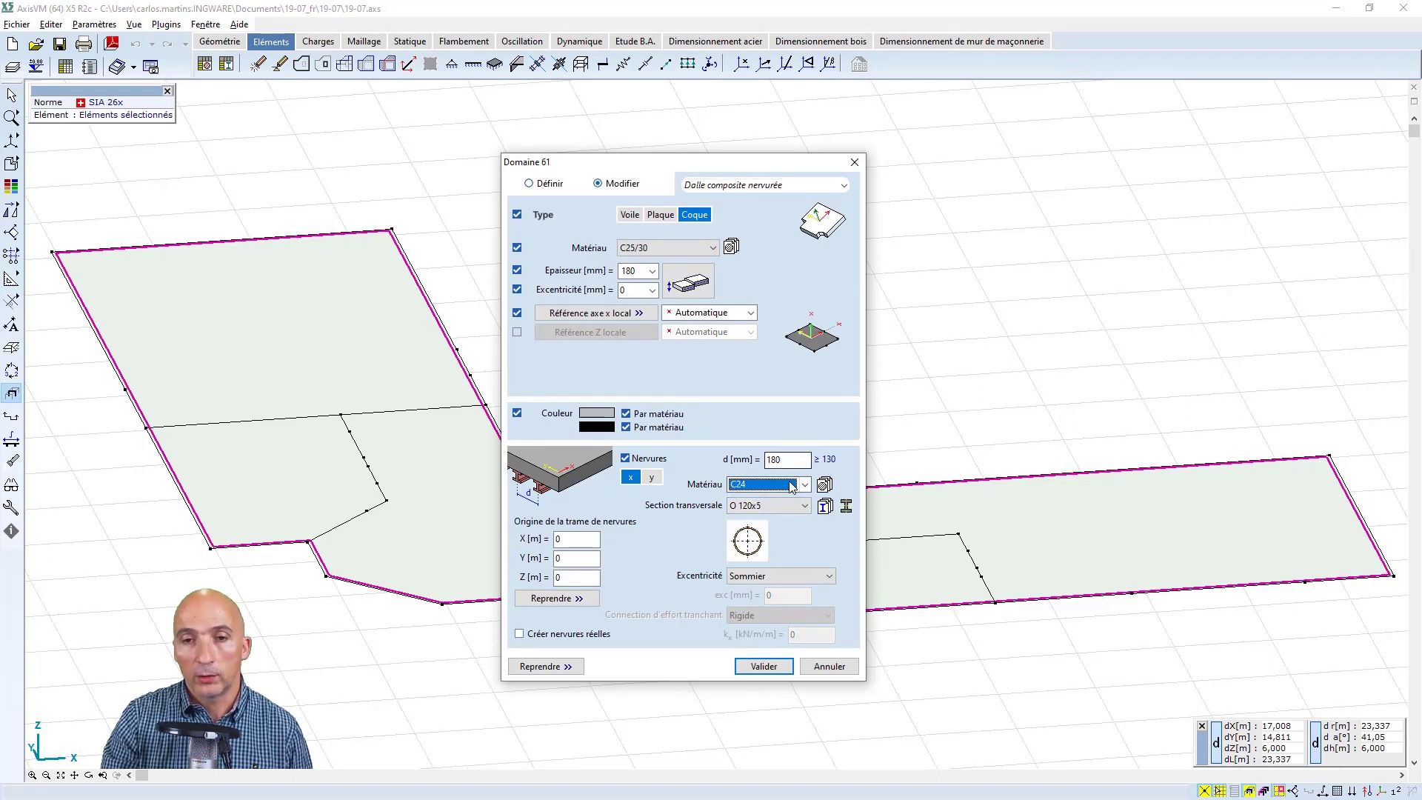
left_click(804, 505)
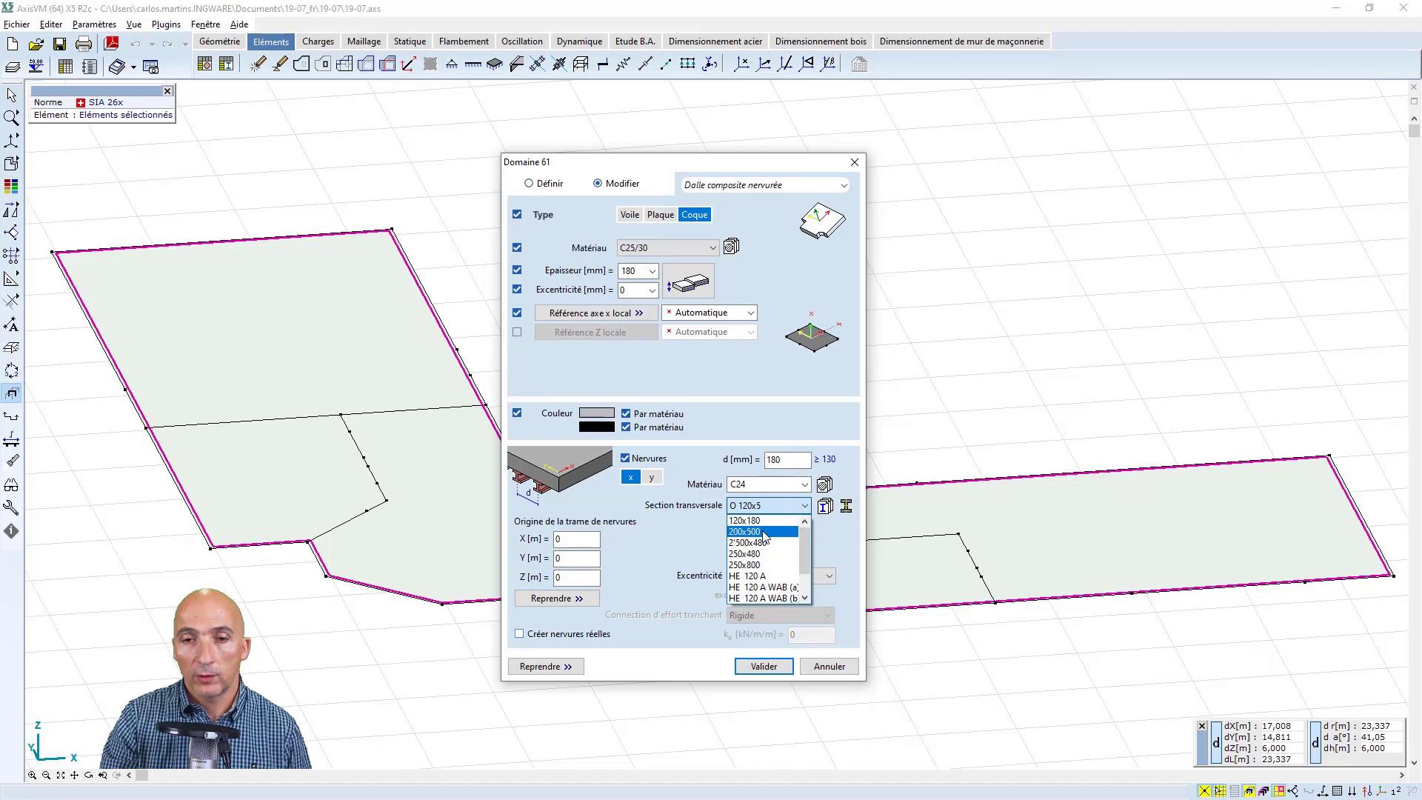
left_click(753, 520)
double_click(785, 459)
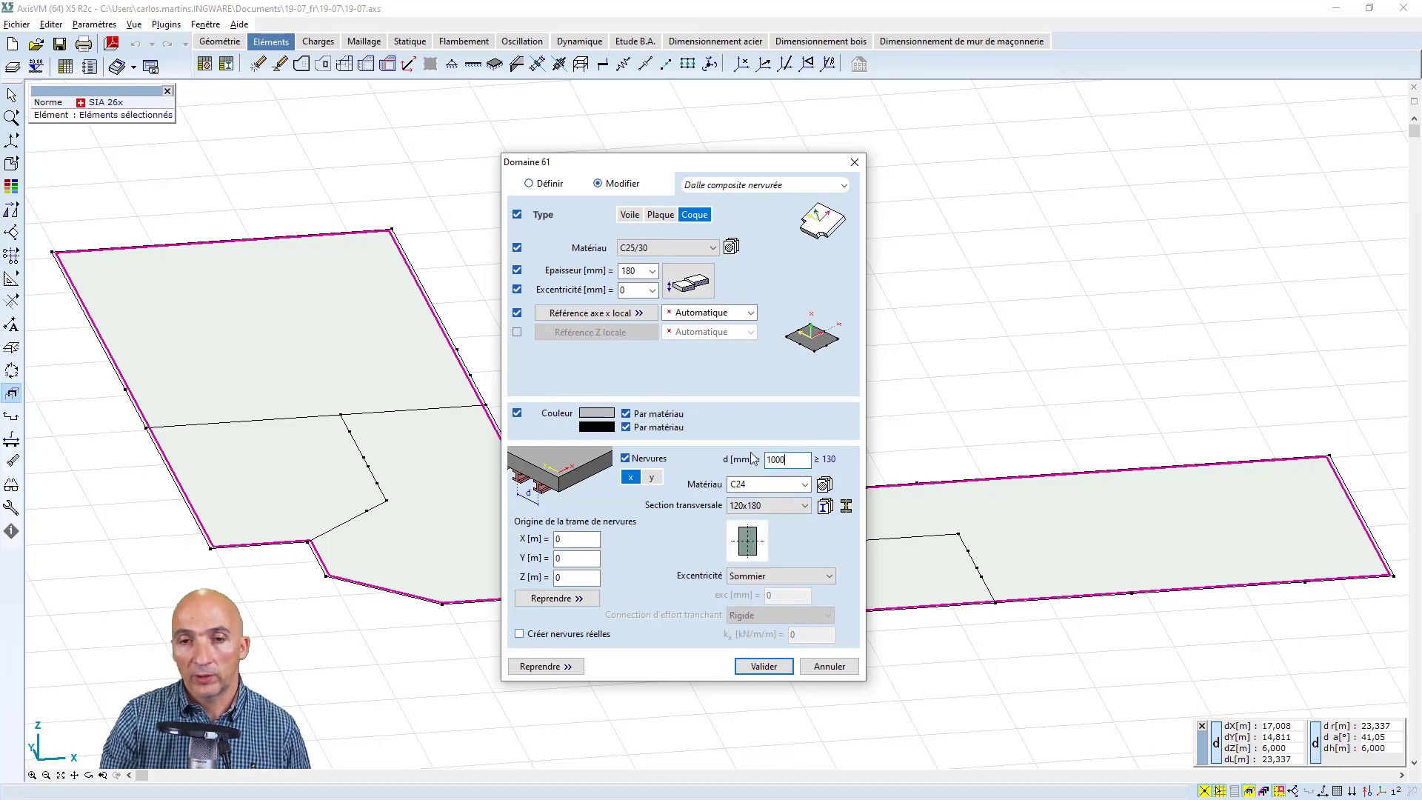
Orient the ribs in the local y direction and apply the domain change using Nervures logiques
left_click(652, 479)
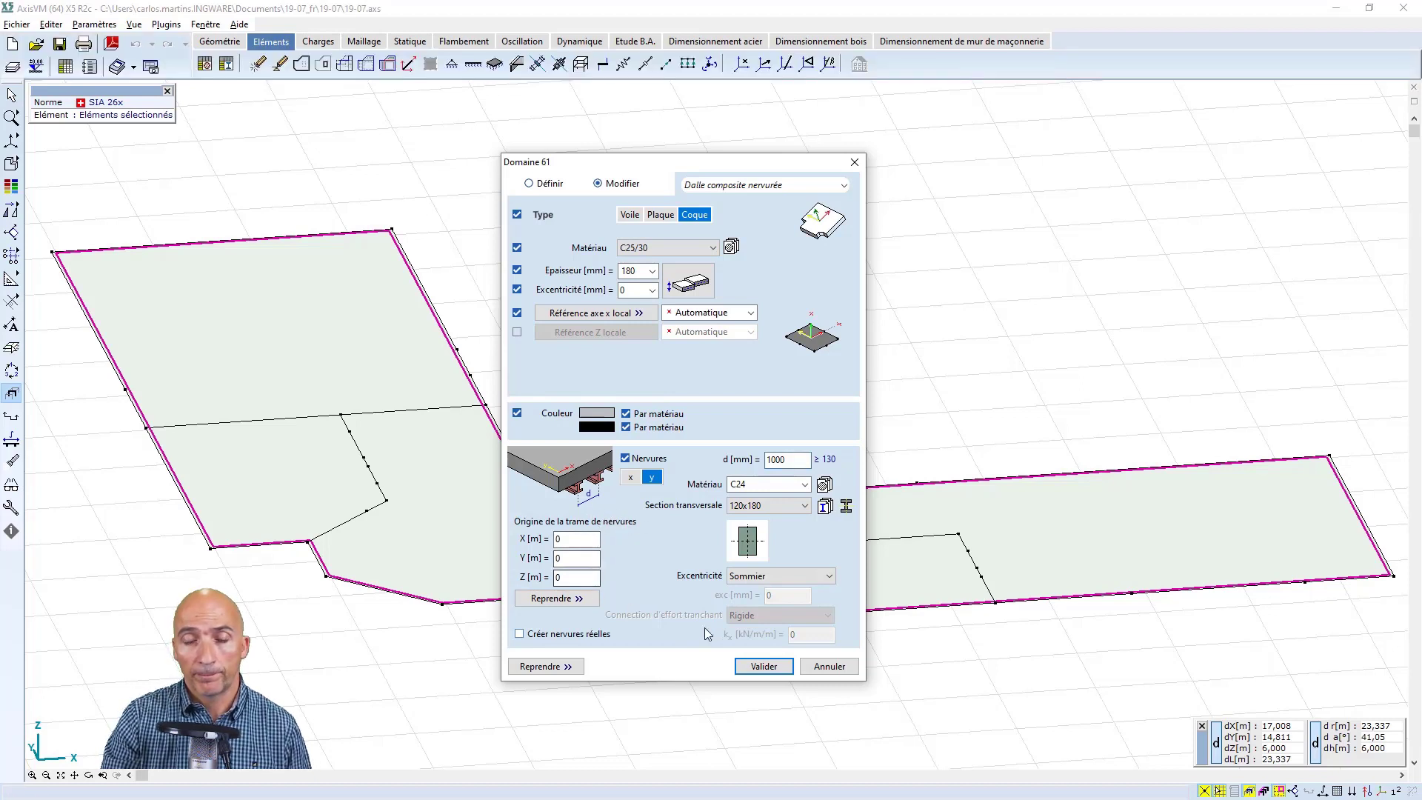
left_click(758, 668)
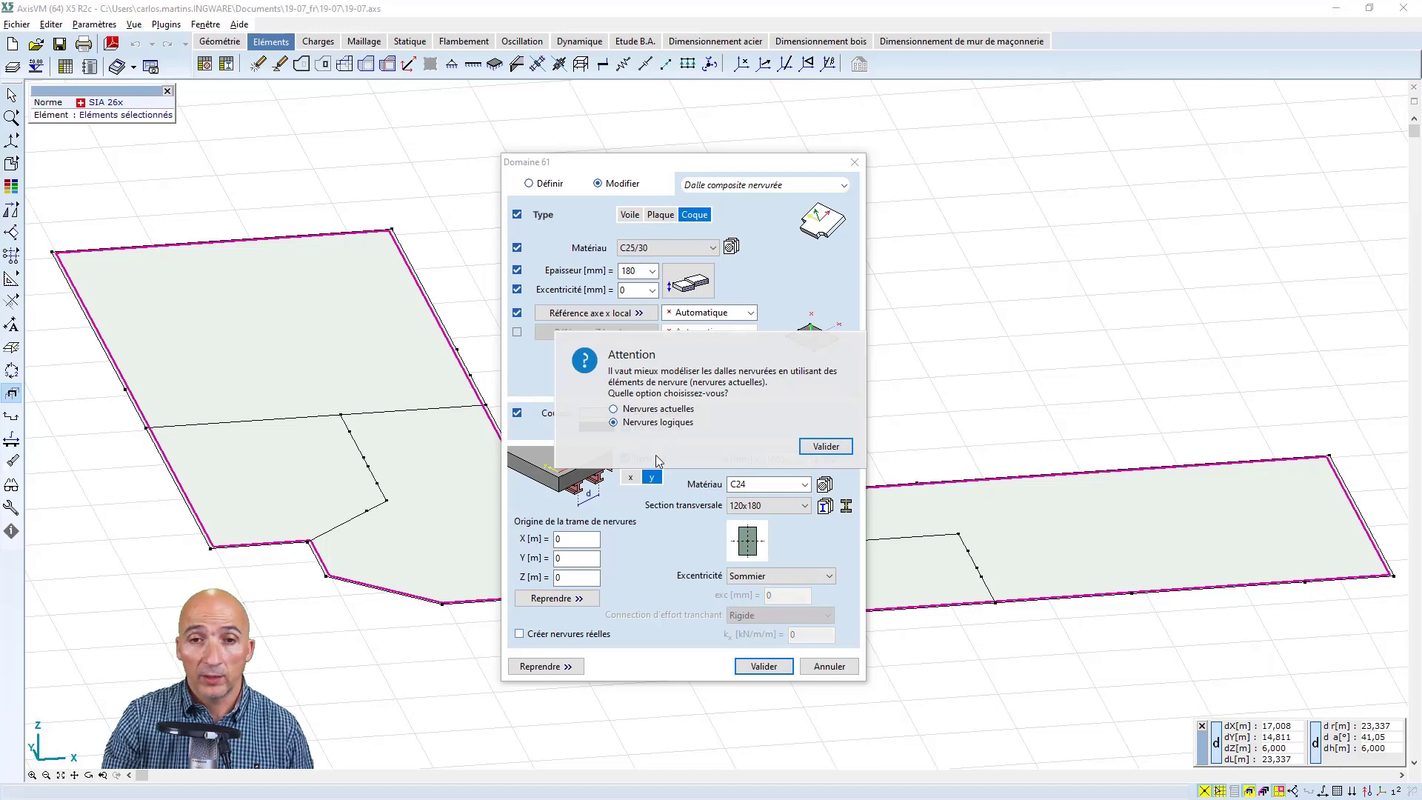
left_click(824, 446)
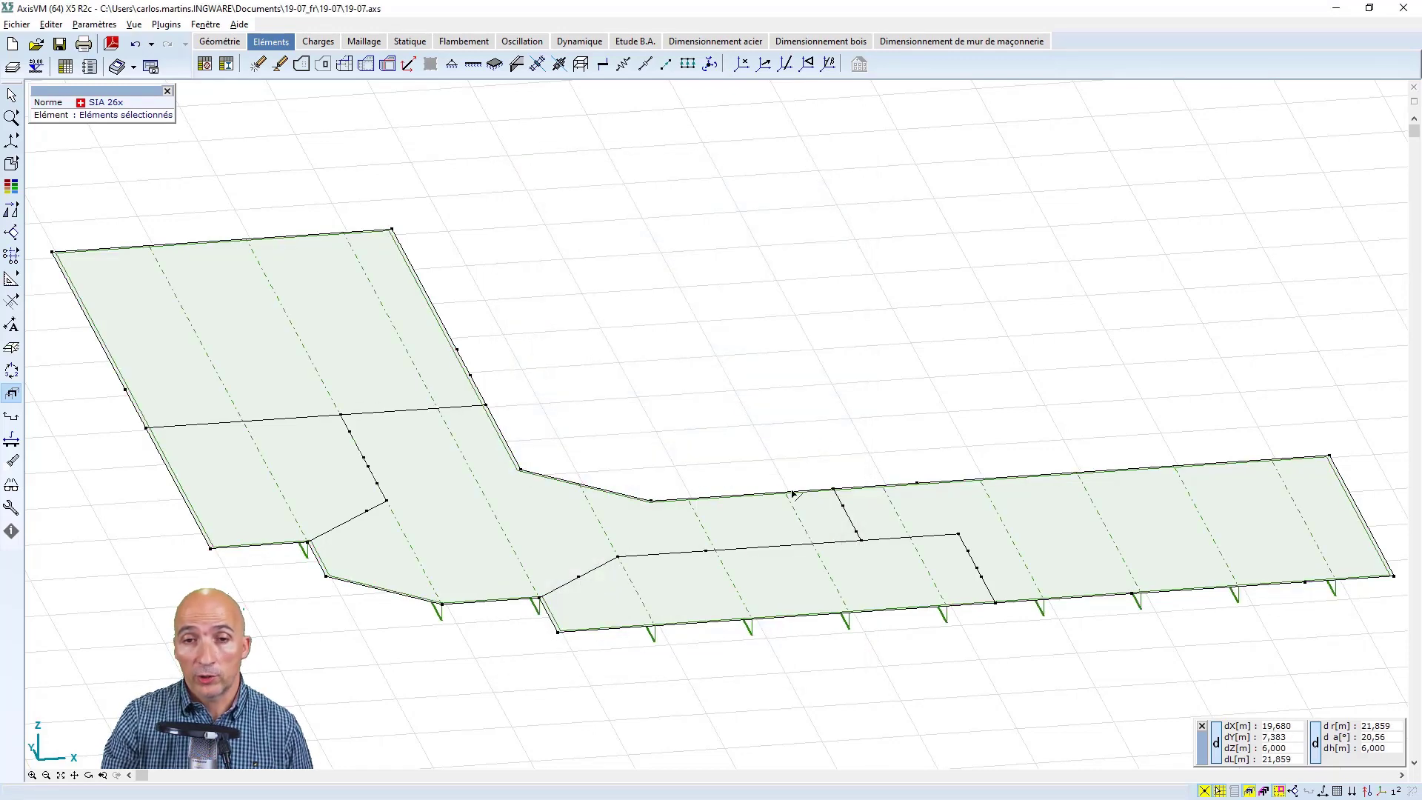
Examine the ribs beneath the slab in the rendered display and restore the previous unrendered display
left_click(11, 186)
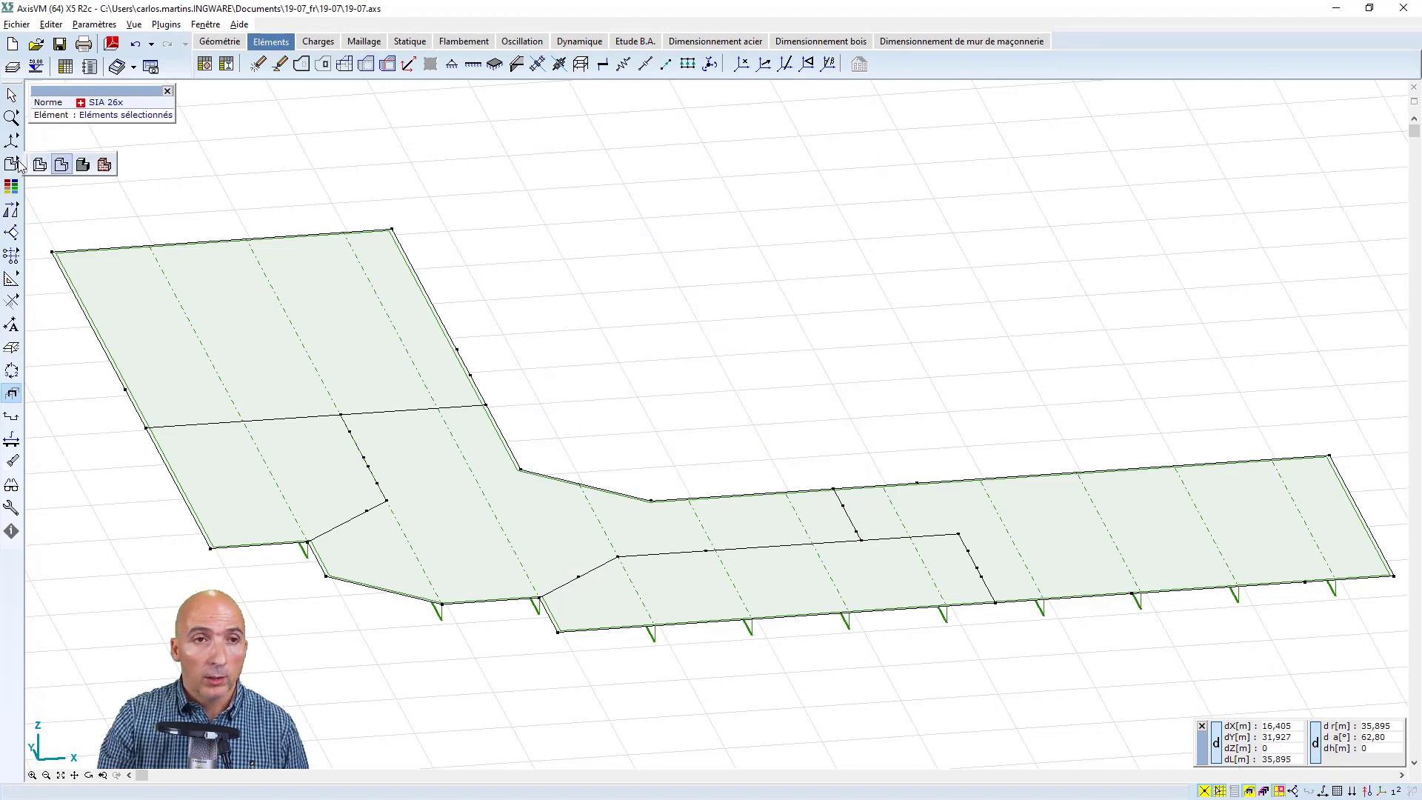
left_click(83, 165)
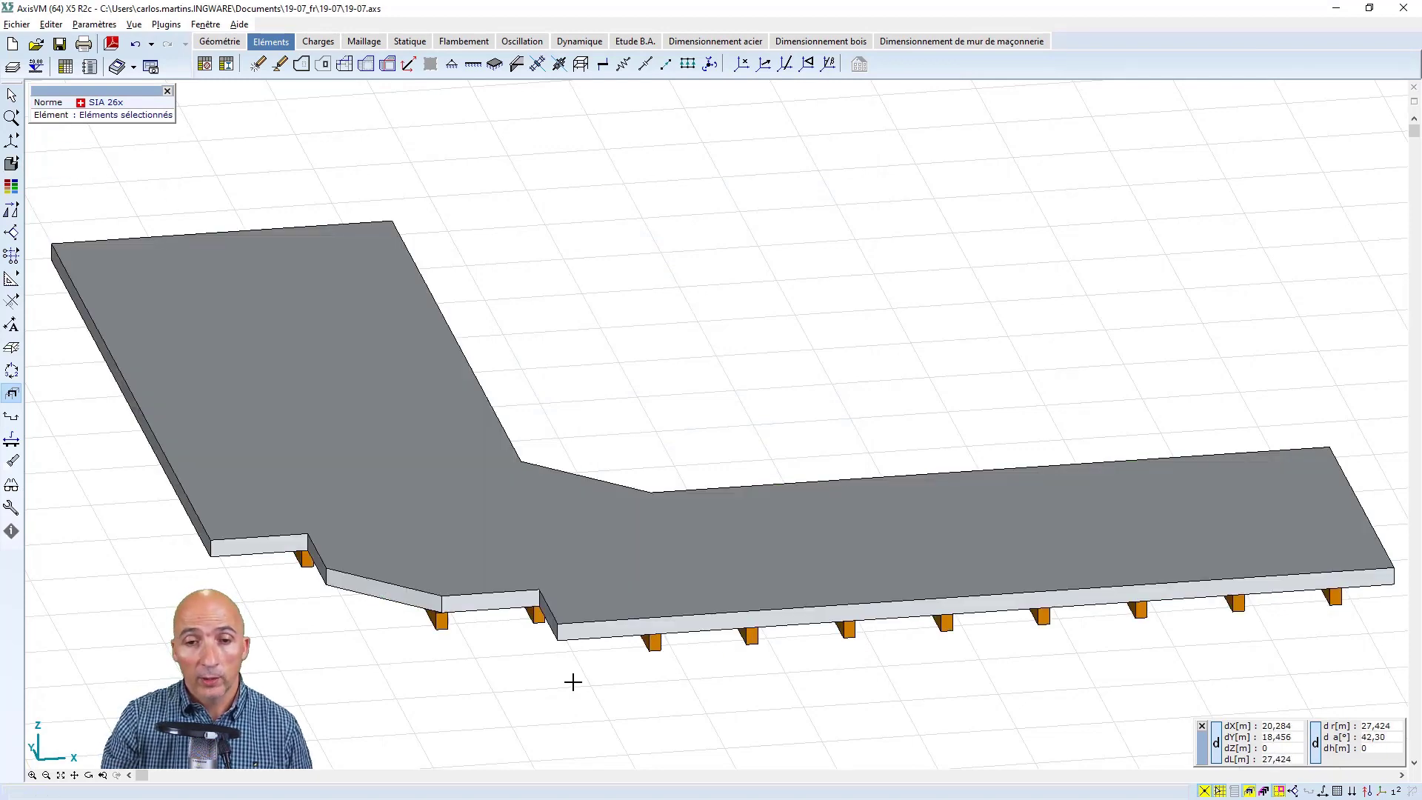
left_click(90, 776)
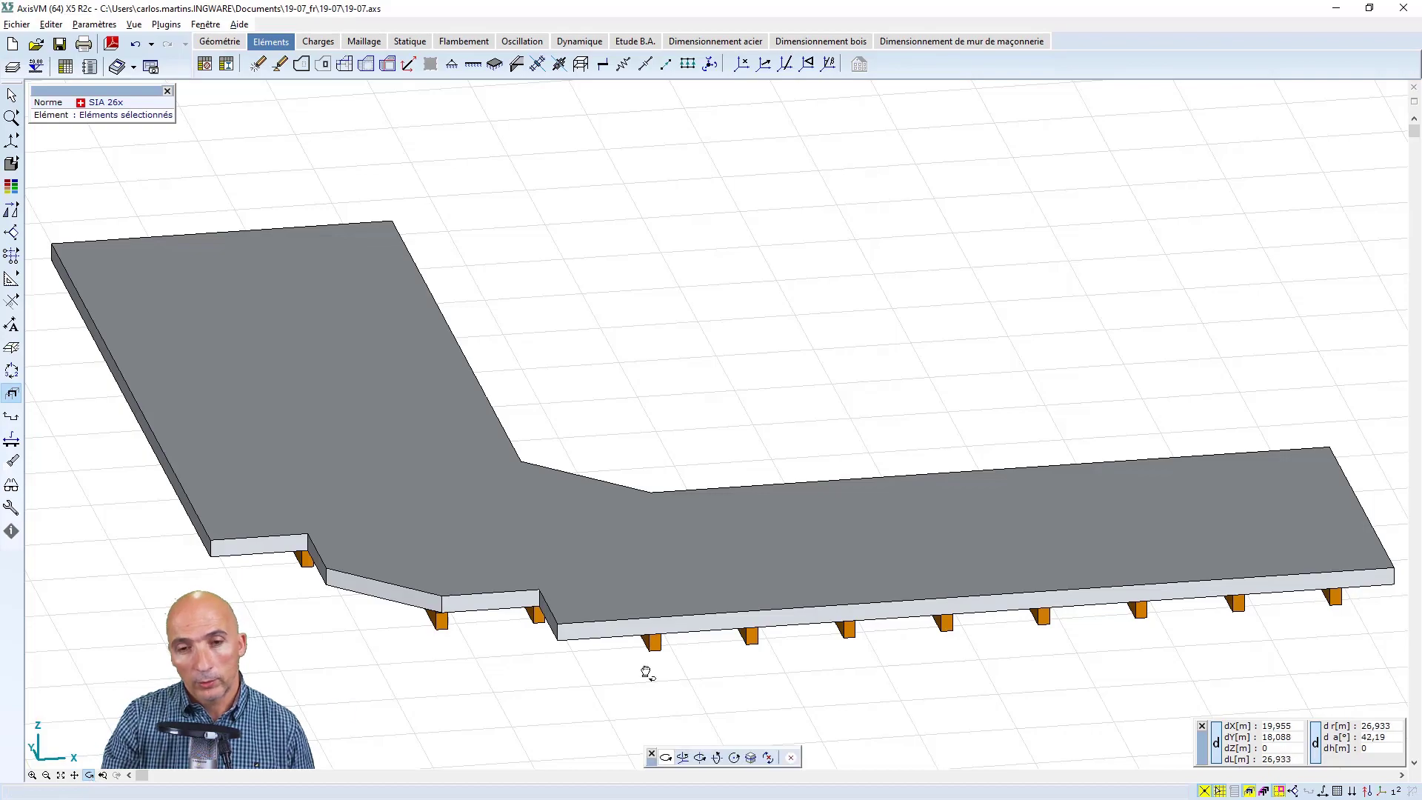
left_click_drag(647, 670, 486, 704)
left_click(11, 167)
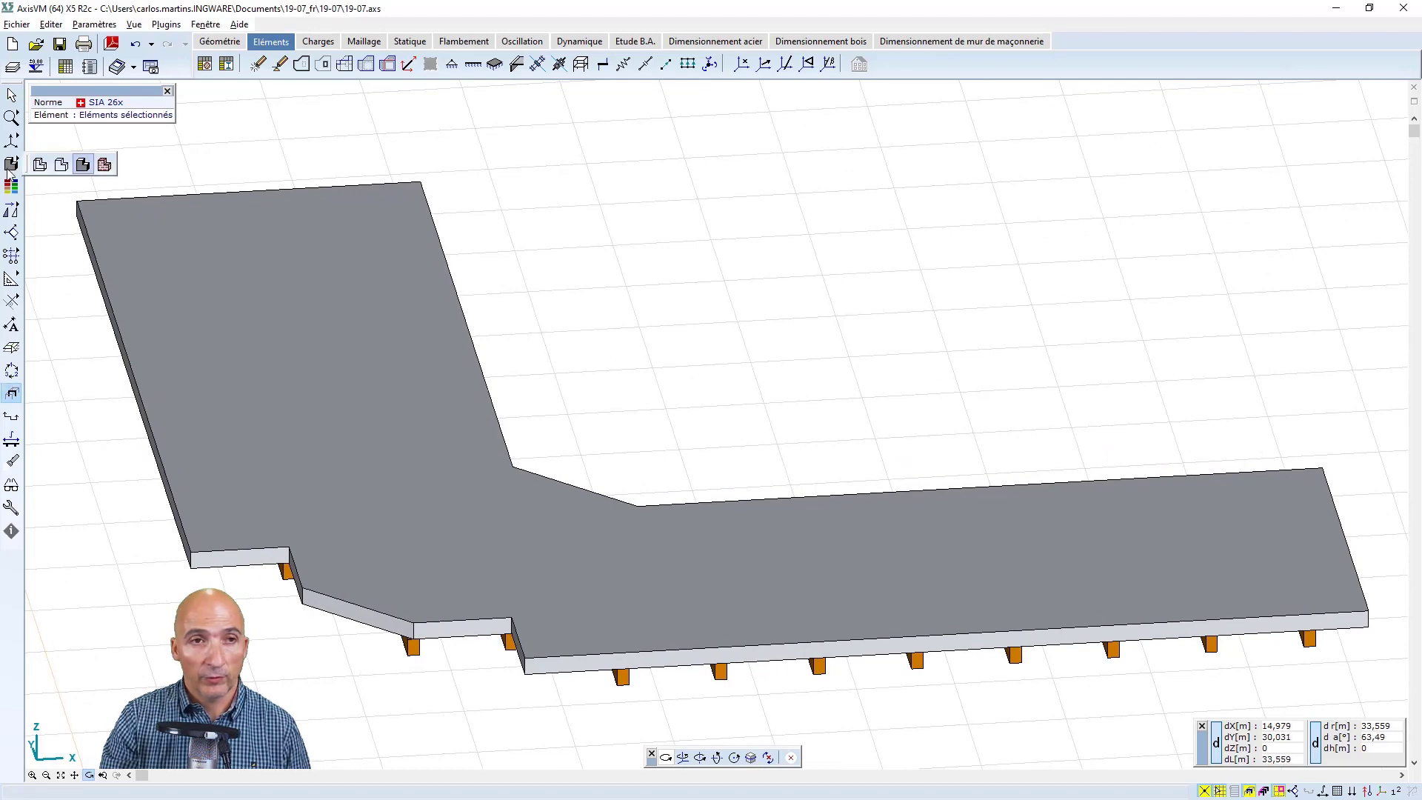
left_click(65, 156)
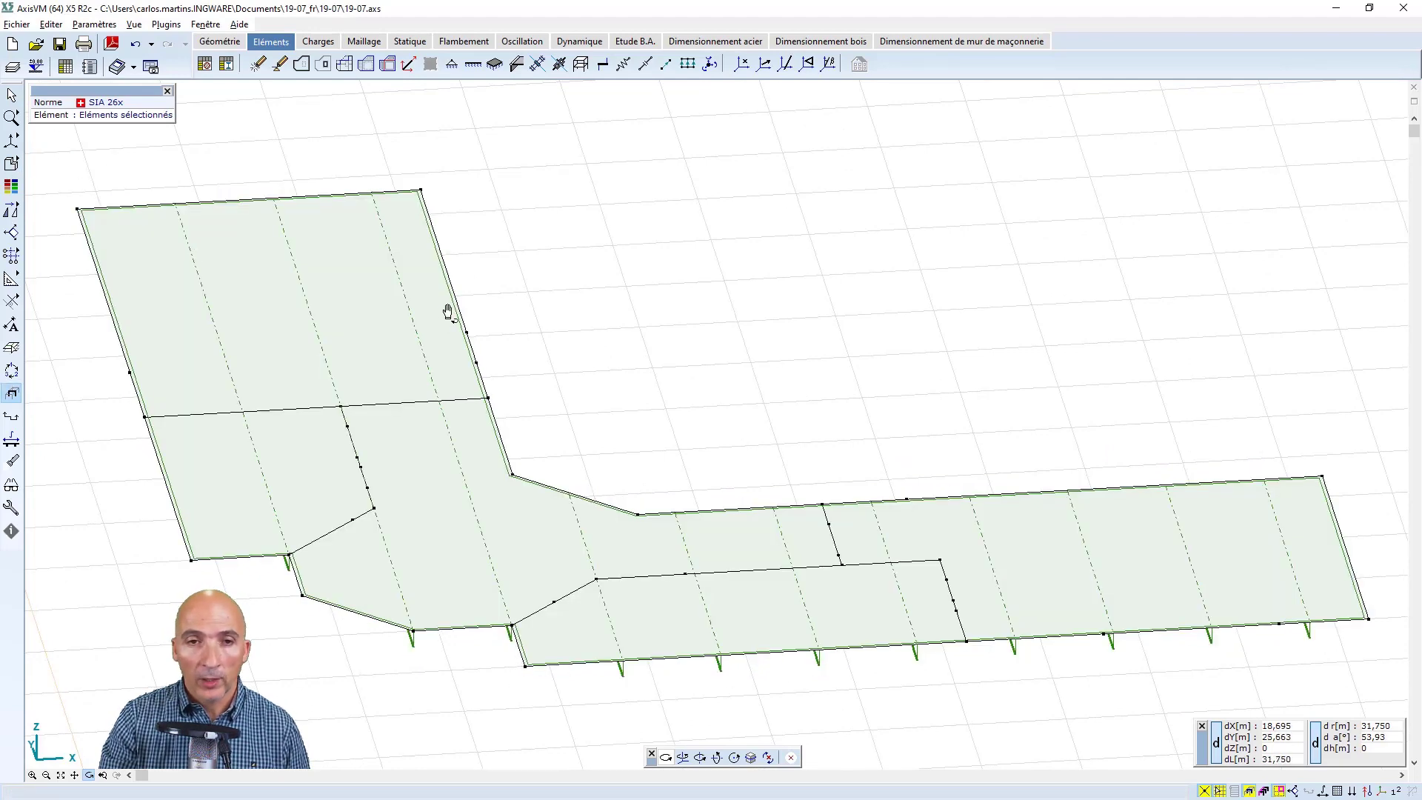
key("Escape")
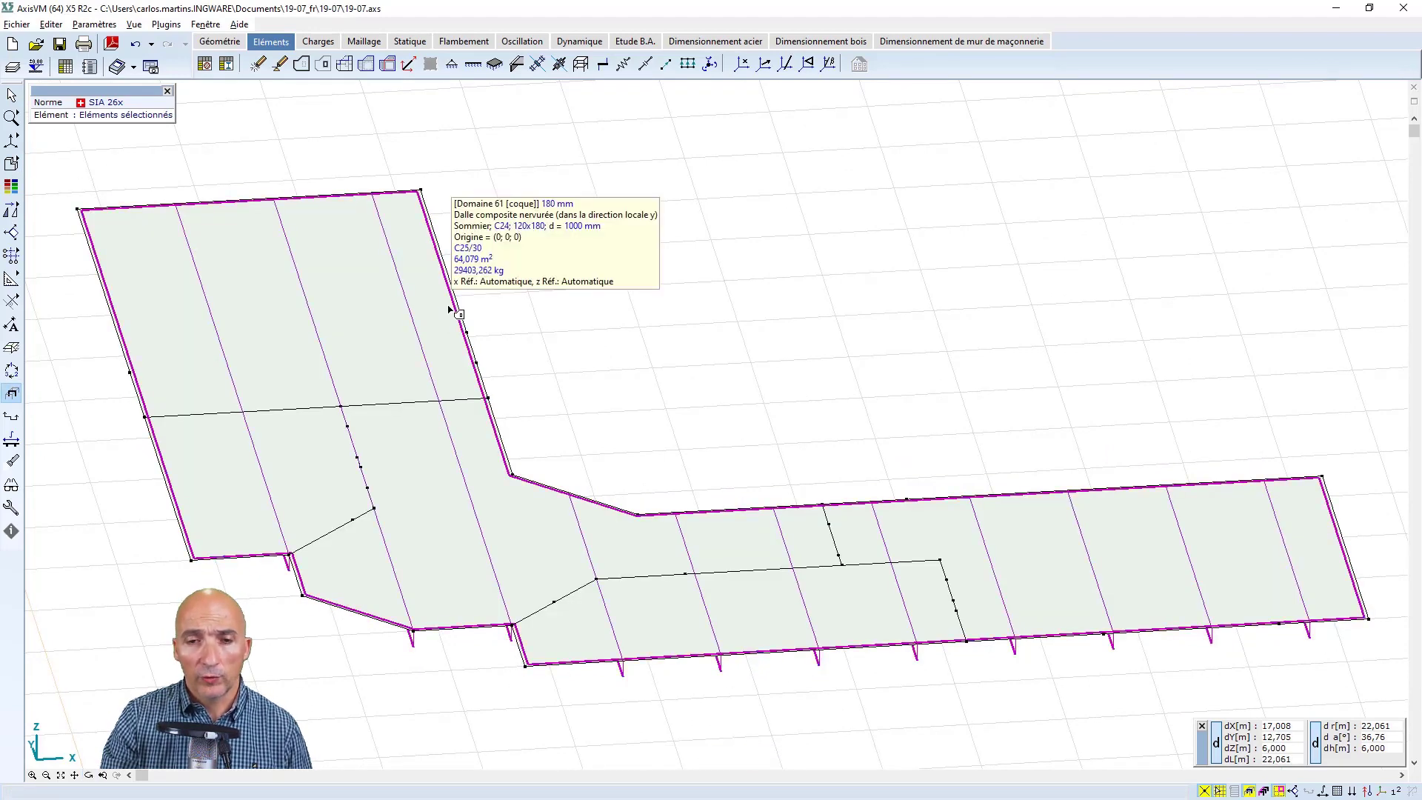
Convert the roof slab's logical ribs into real ones with the Créer nervures réelles option and apply the domain change
double_click(450, 308)
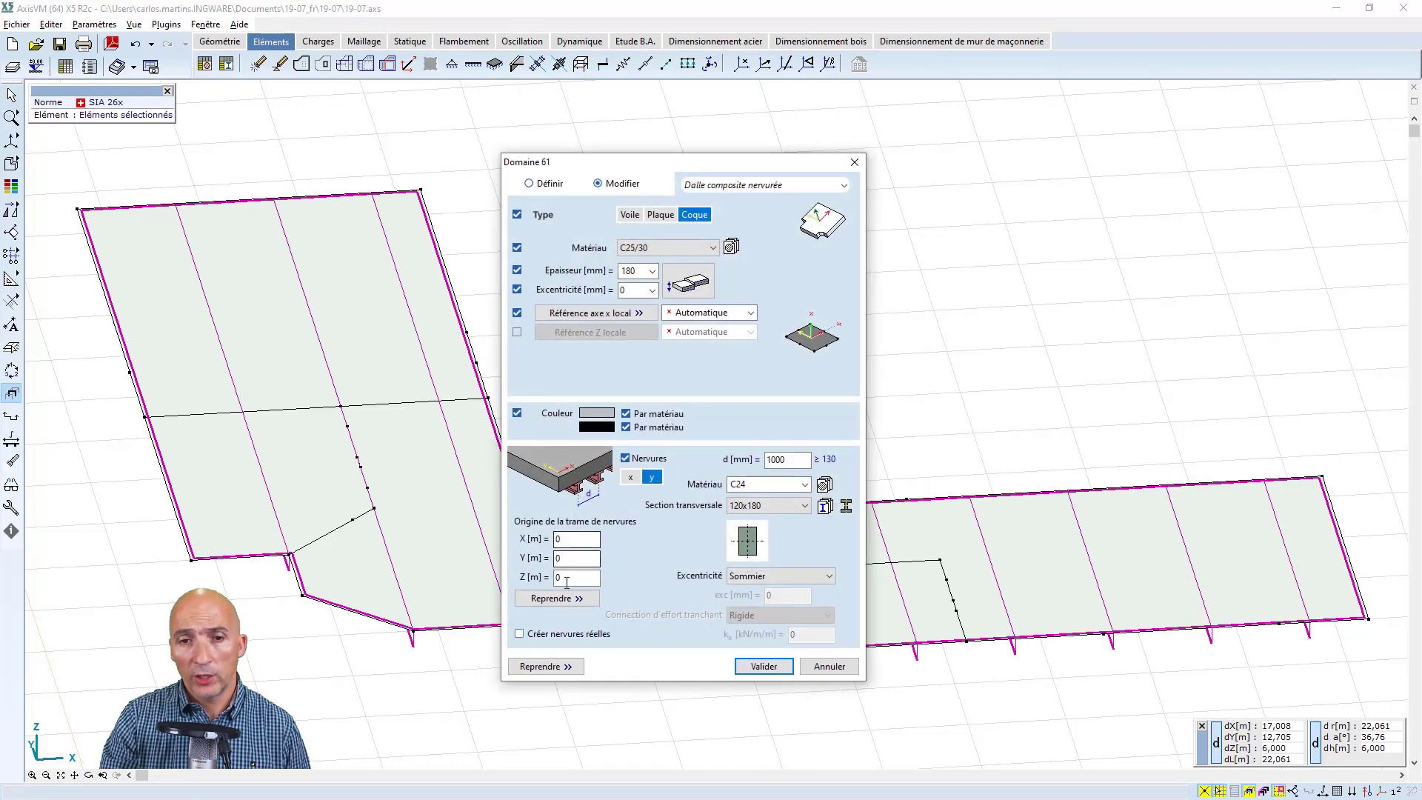
left_click(520, 634)
left_click(754, 666)
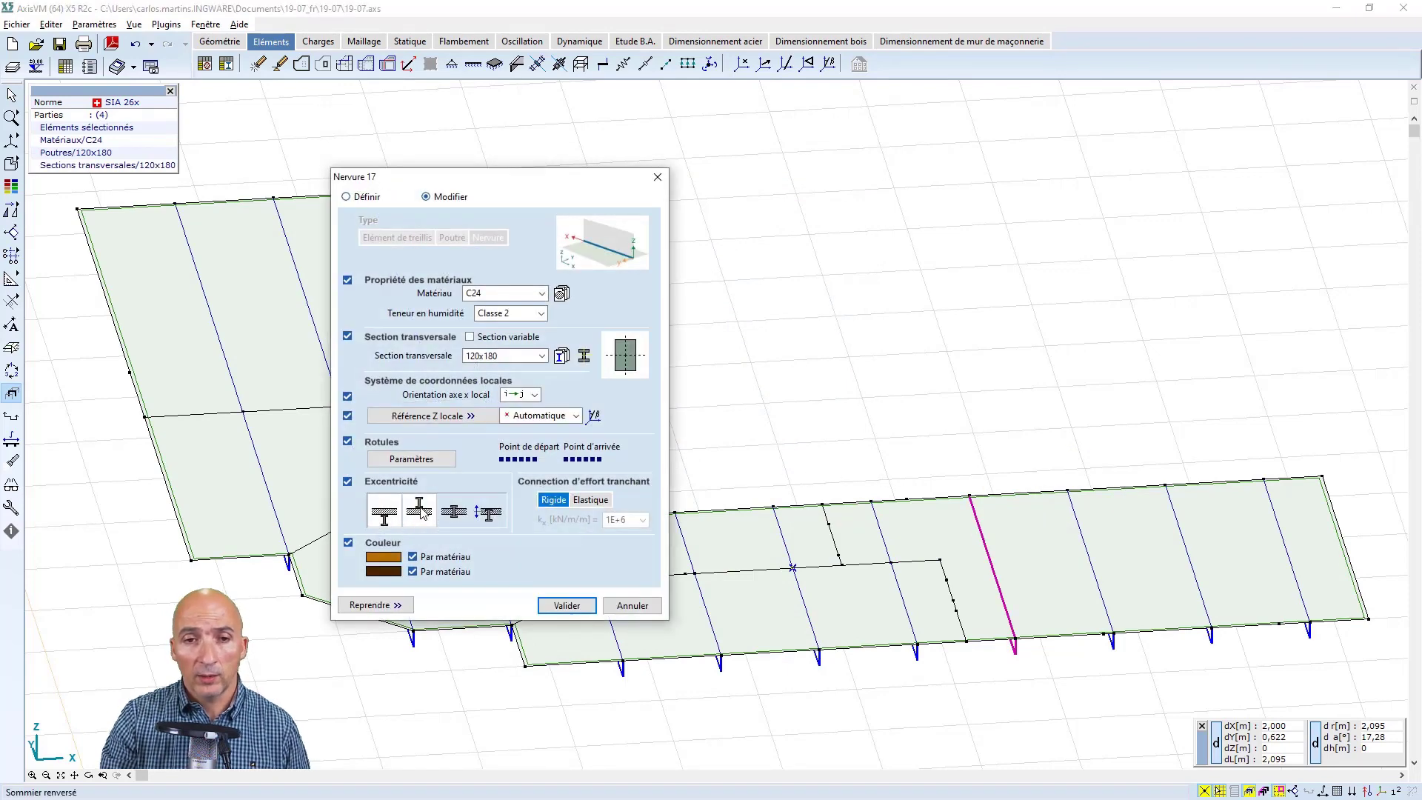
Examine a roof rib's shear connection options and end release parameters, leaving its properties as they are
left_click(601, 500)
left_click(561, 501)
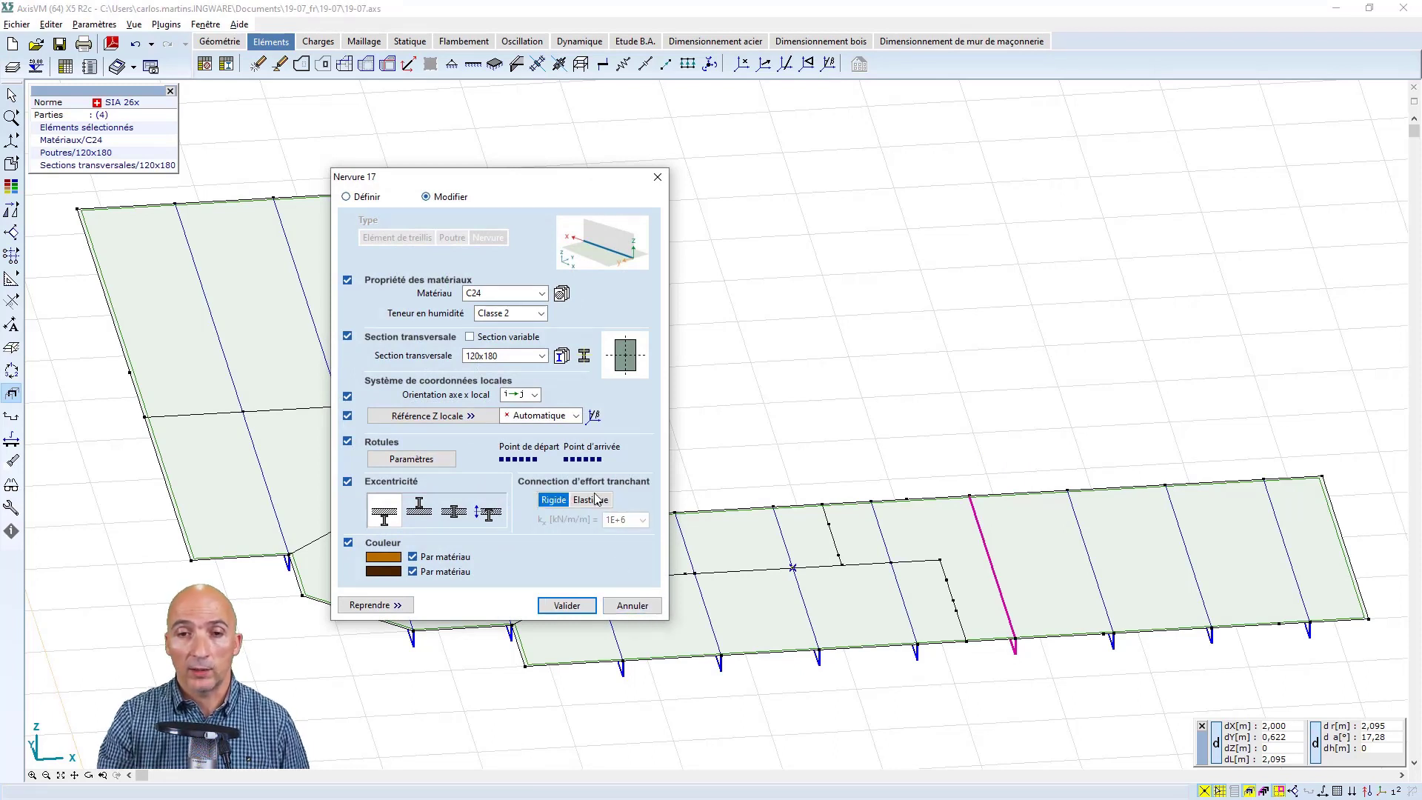
left_click(409, 460)
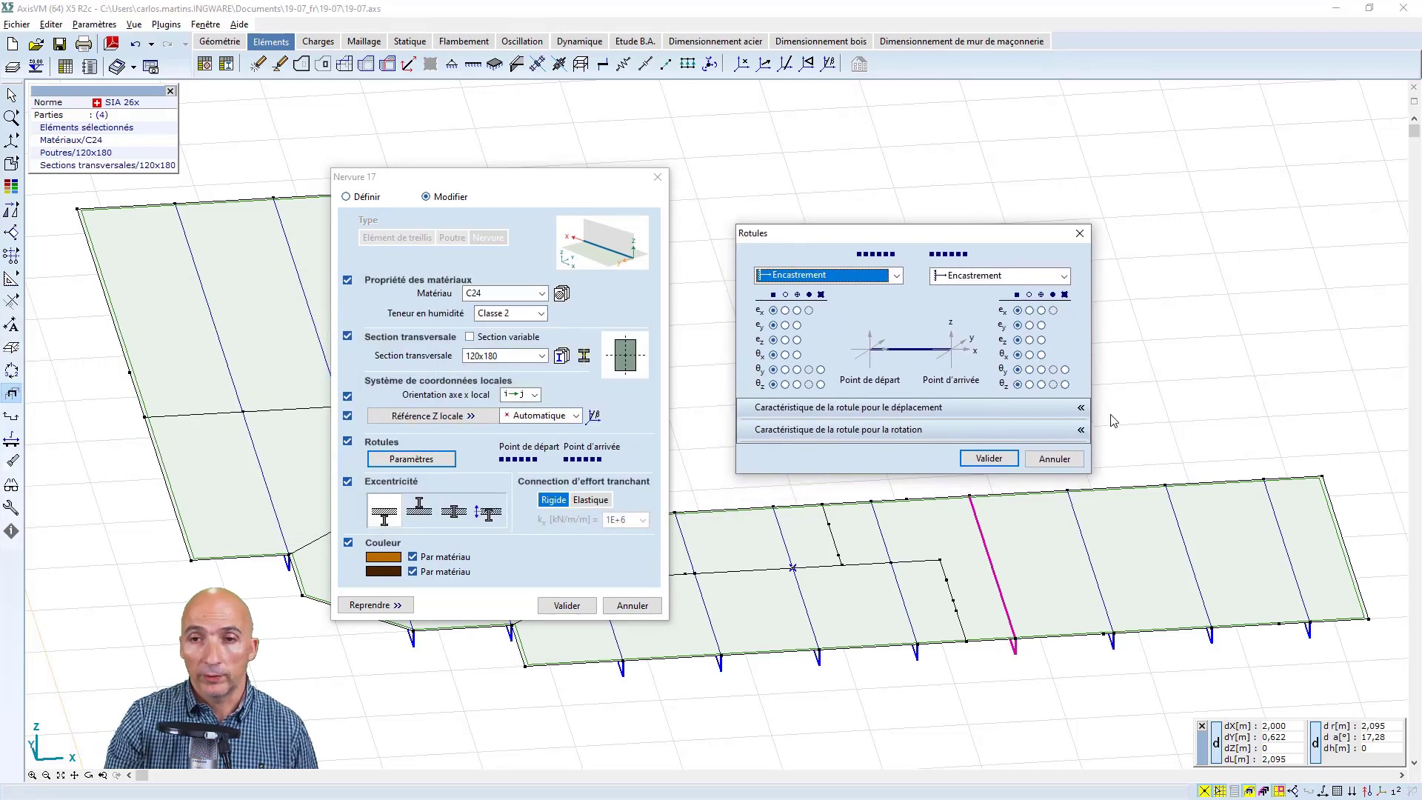
left_click(1054, 459)
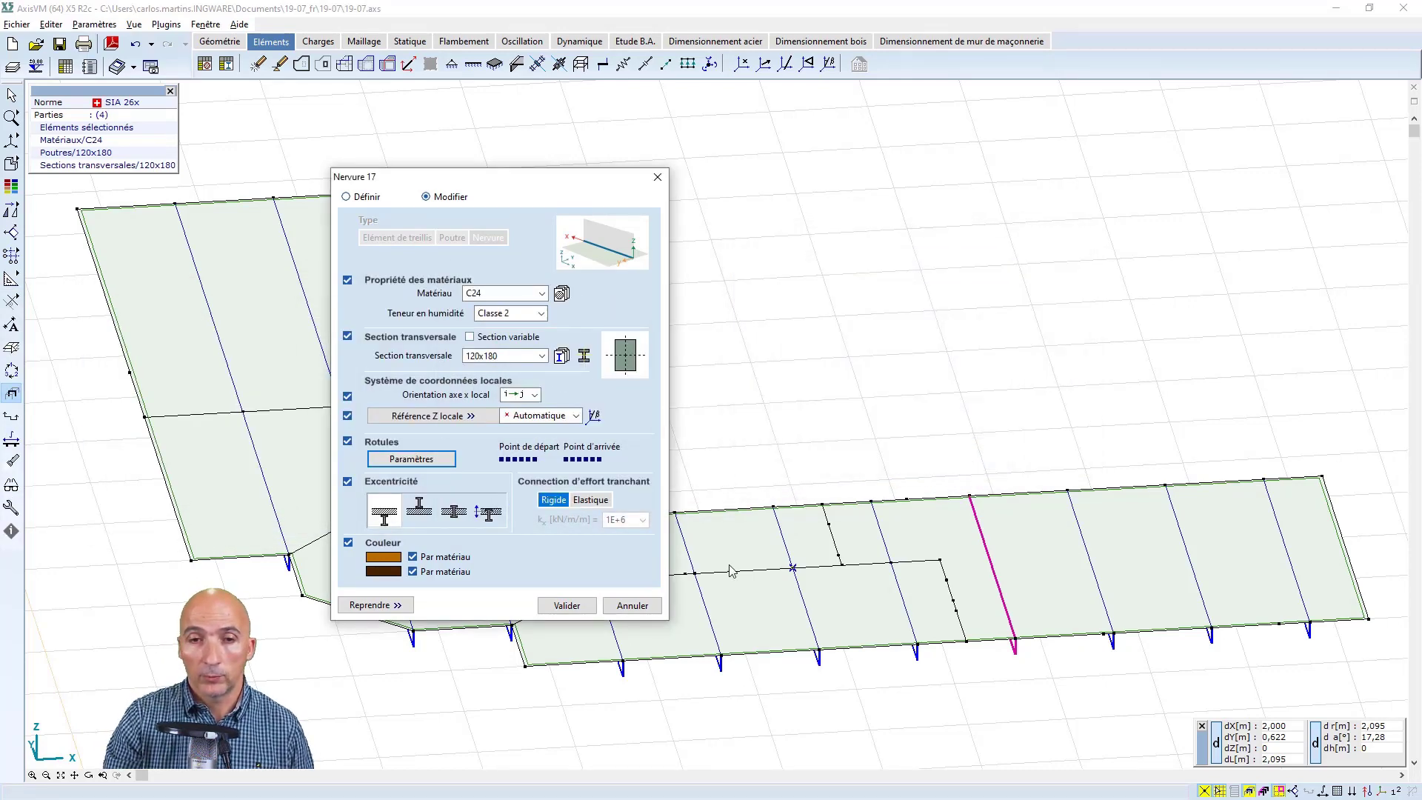
left_click(626, 608)
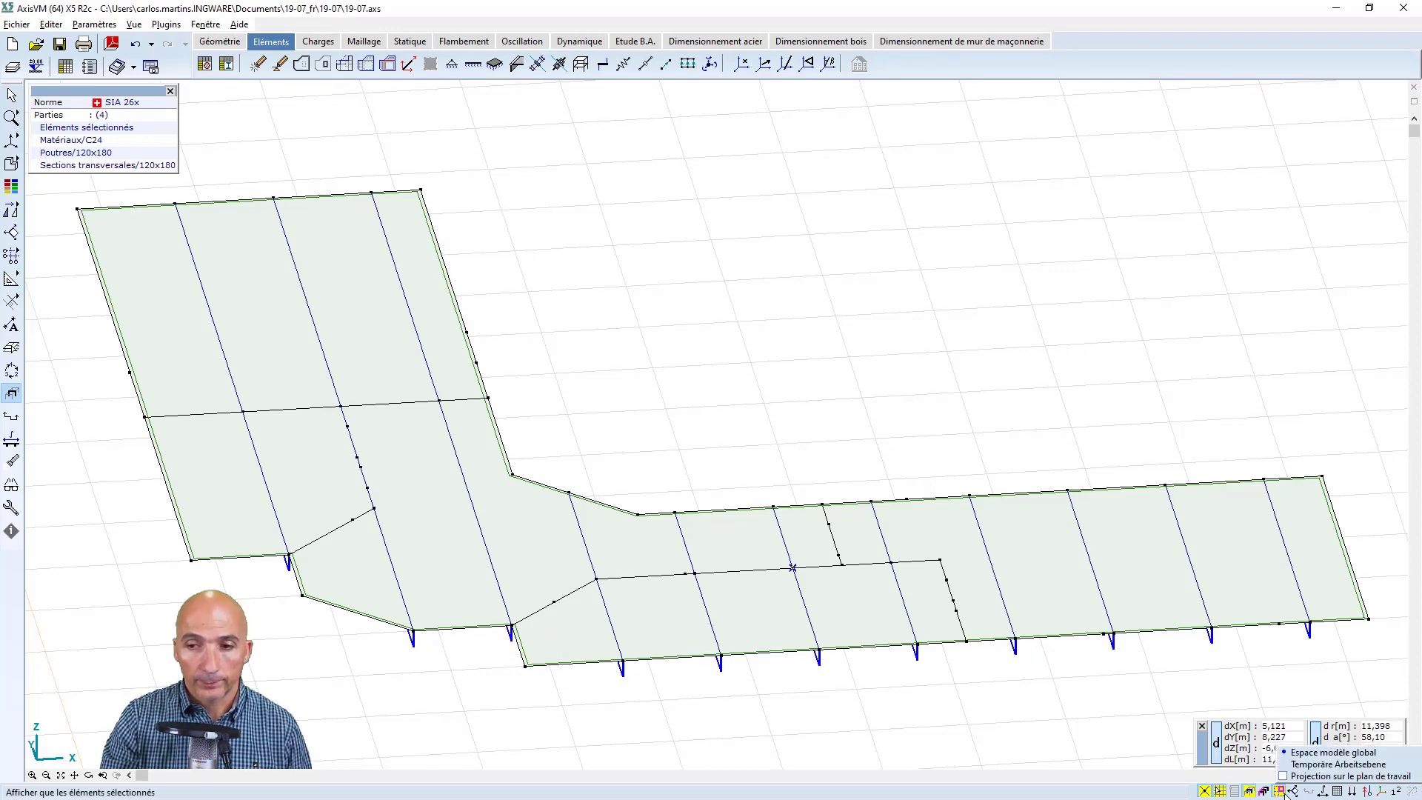
Turn off the partial display and show the whole building, fitted to the view and seen from its front corner
left_click(1250, 791)
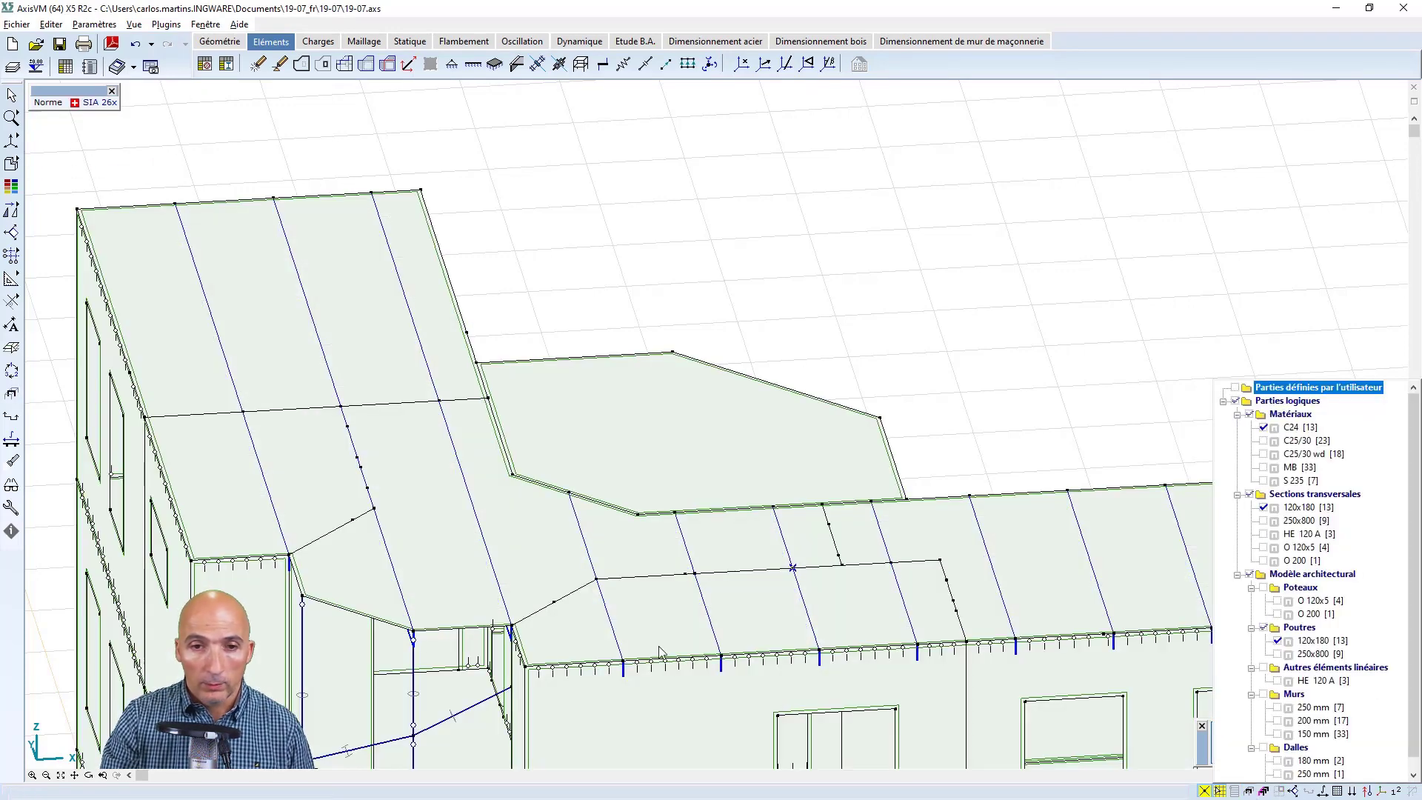
left_click(606, 615)
middle_click_drag(606, 615, 701, 497)
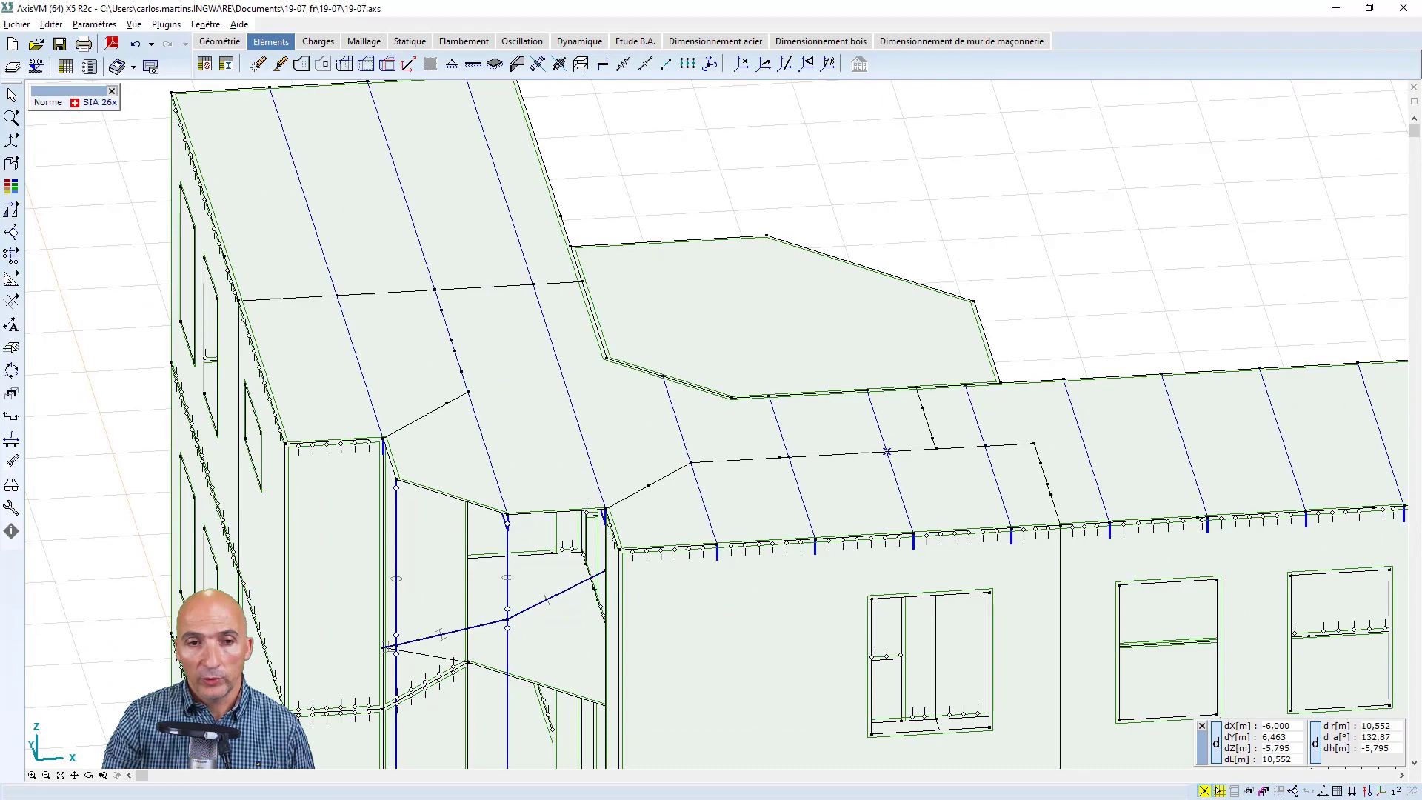
left_click(90, 777)
left_click_drag(404, 474, 508, 637)
scroll(502, 588, "down", 1)
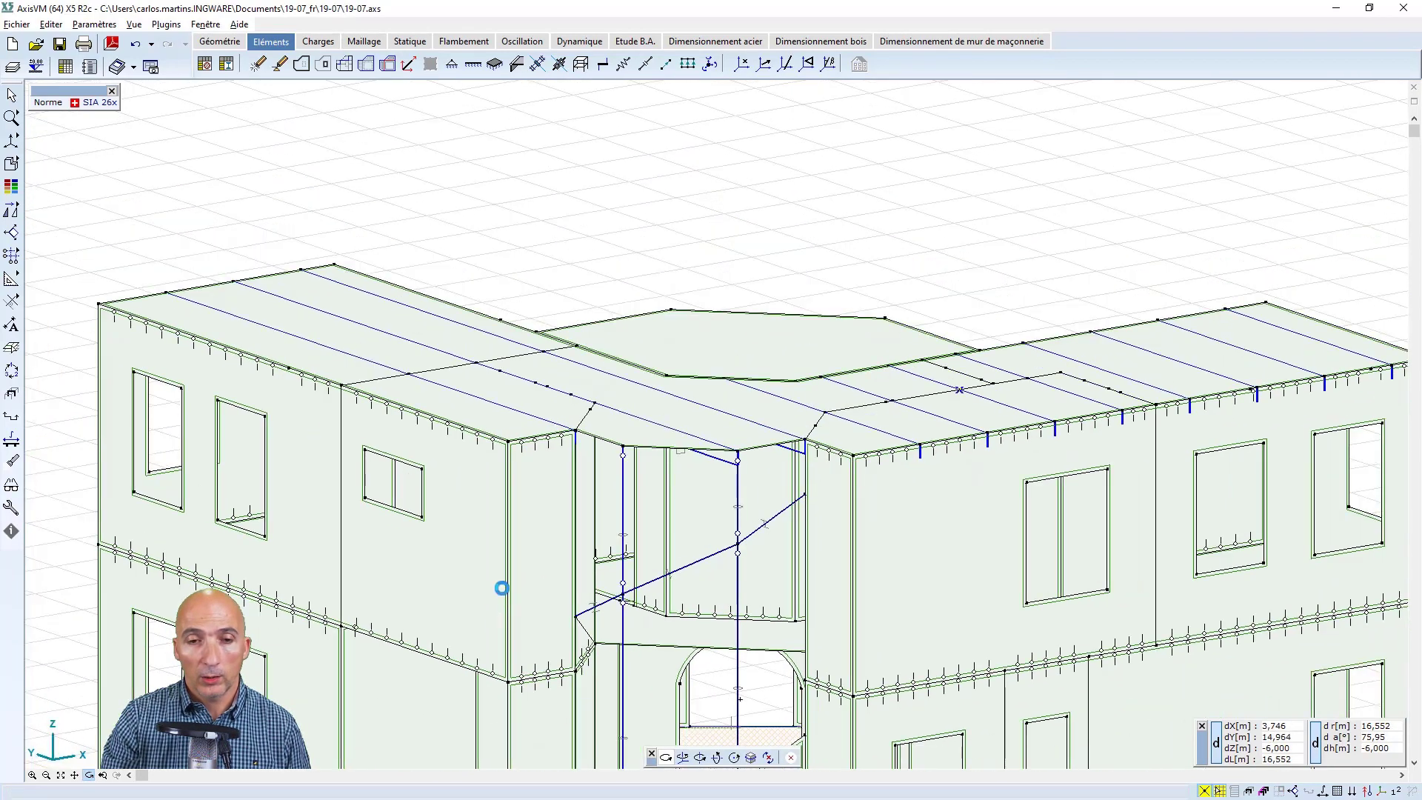
scroll(502, 588, "down", 3)
middle_click_drag(539, 647, 618, 473)
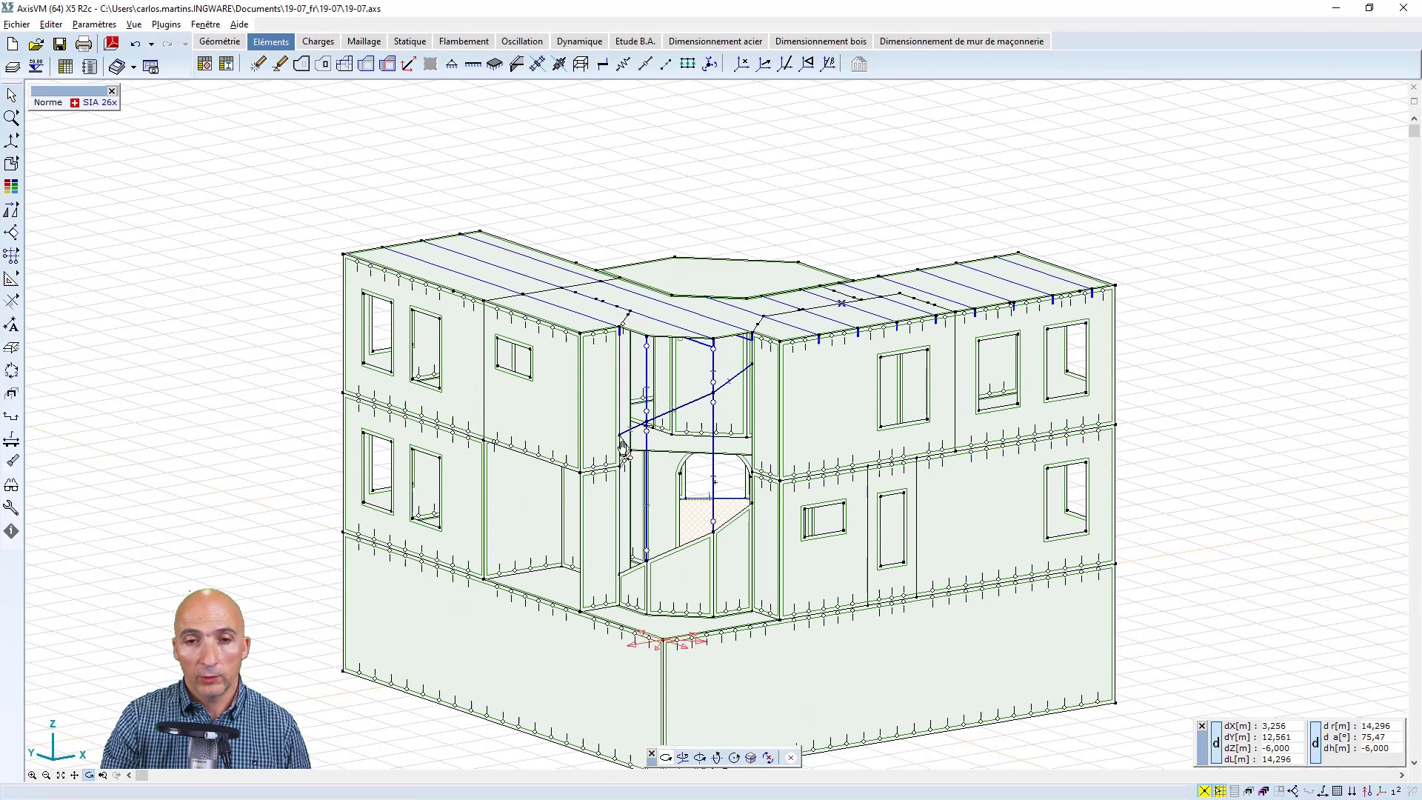
left_click(62, 776)
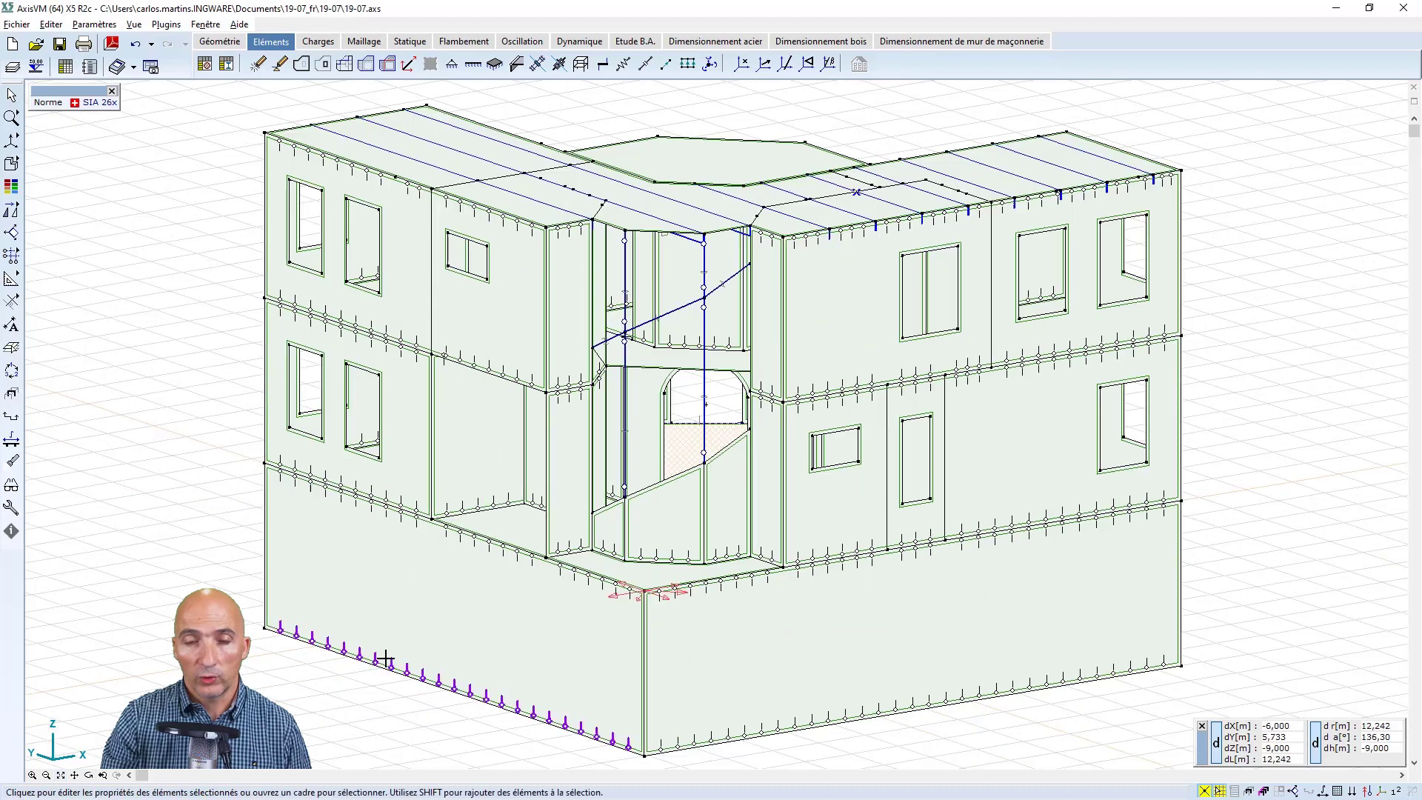
Define a rib on the slab edge above the recessed opening with material C25/30, cross-section 200x500 and eccentricity below the slab
left_click(408, 66)
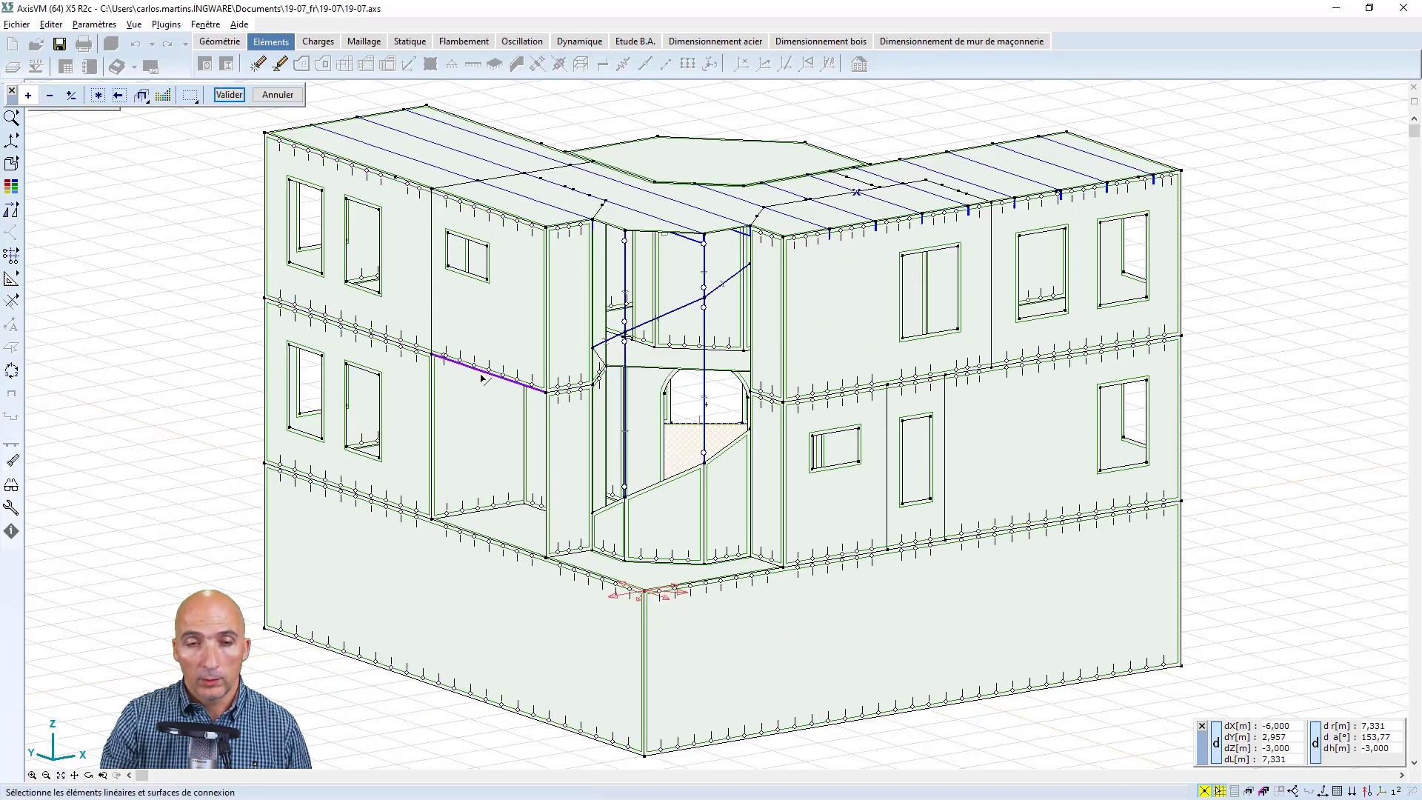
left_click(482, 375)
key("Return")
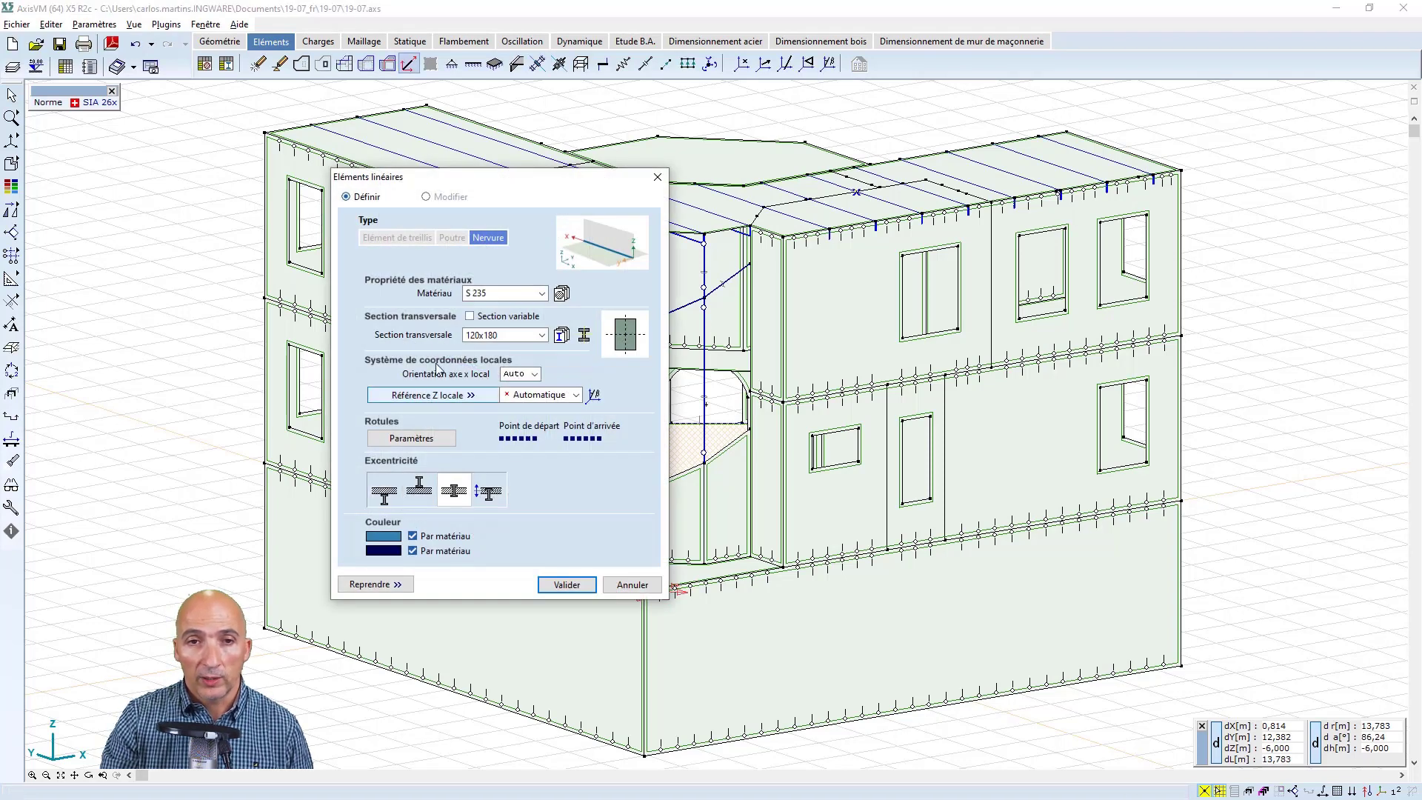
left_click(541, 294)
left_click(523, 320)
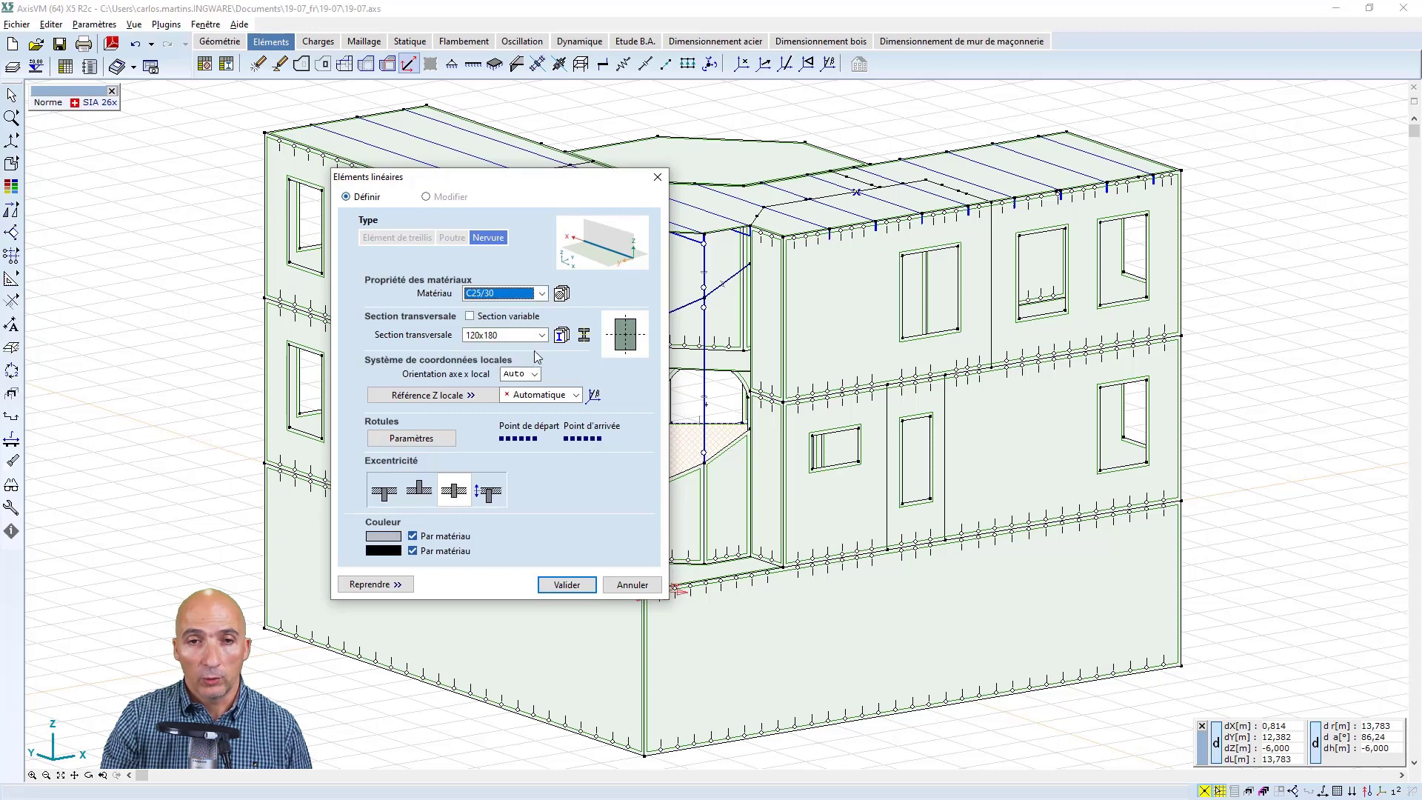
left_click(541, 335)
left_click(489, 359)
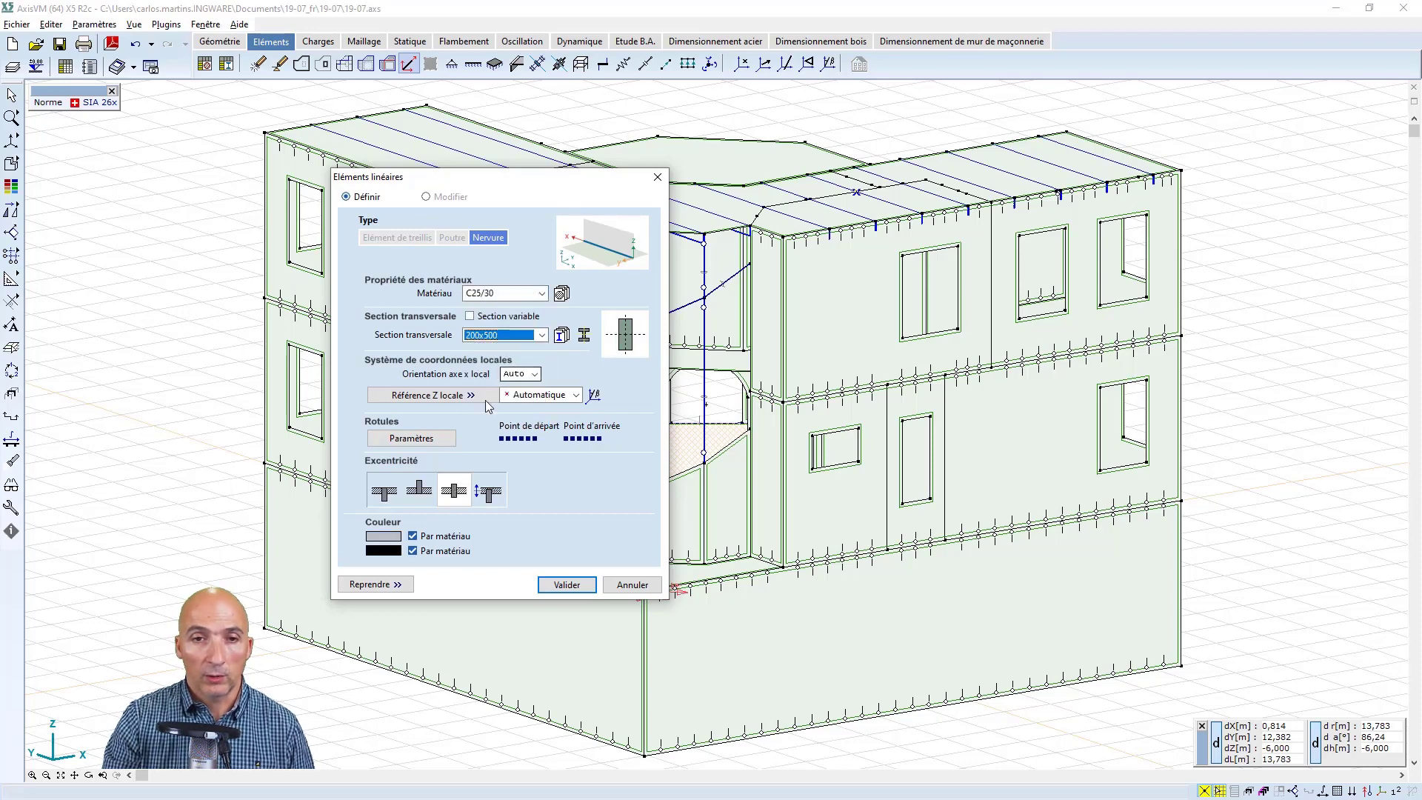
left_click(384, 489)
left_click(568, 585)
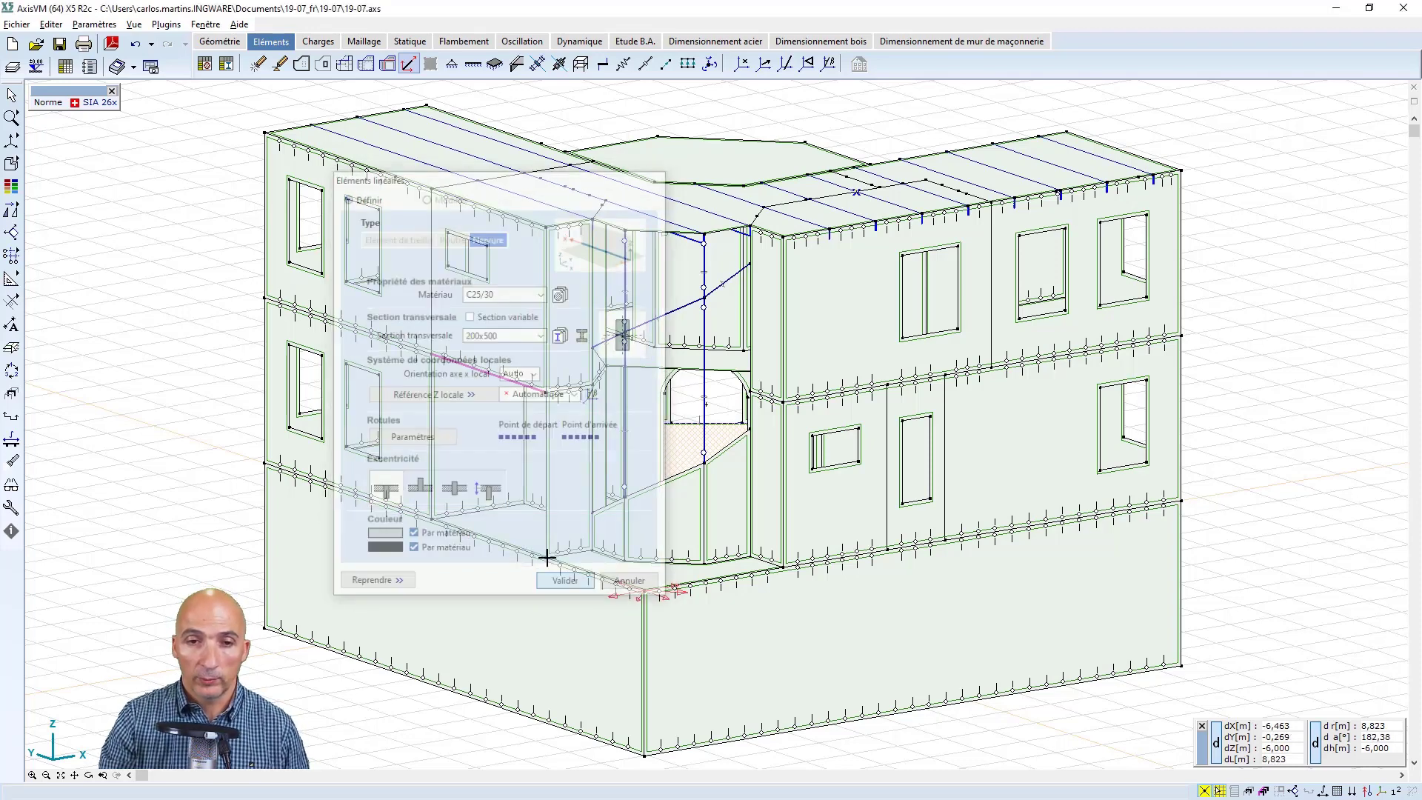
Inspect the tilted rib above the recessed opening in the rendered display and return to the line display
left_click(13, 165)
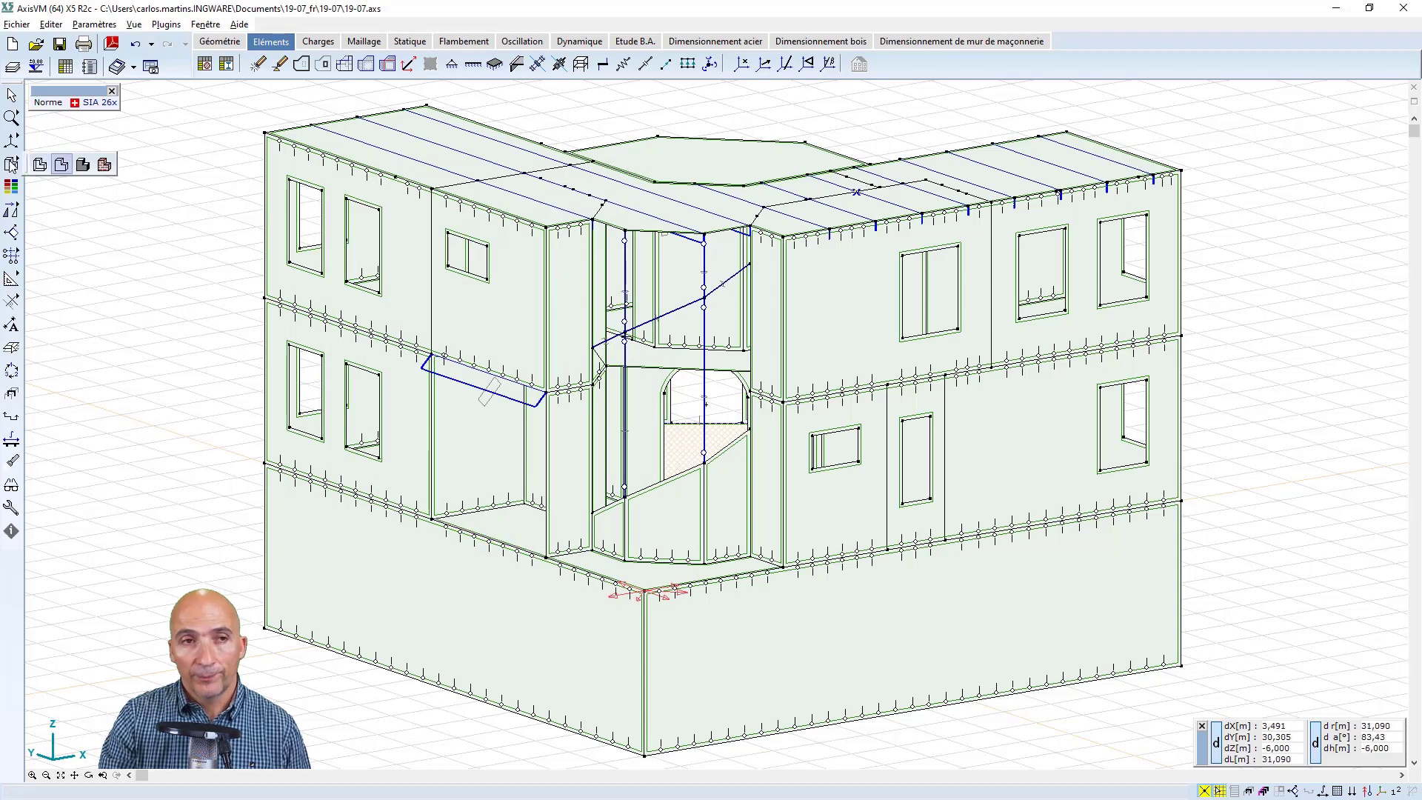
left_click(83, 165)
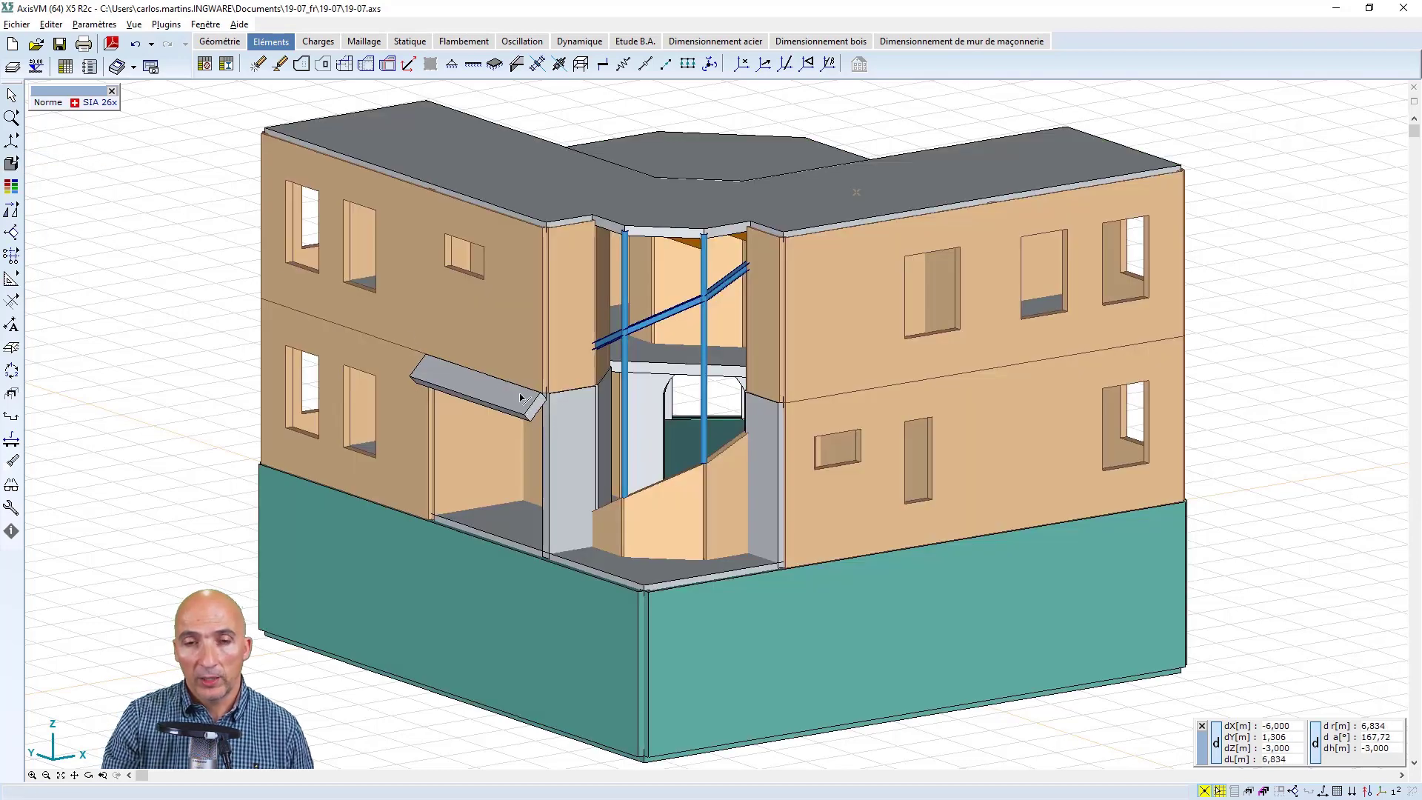
left_click(13, 165)
left_click(60, 164)
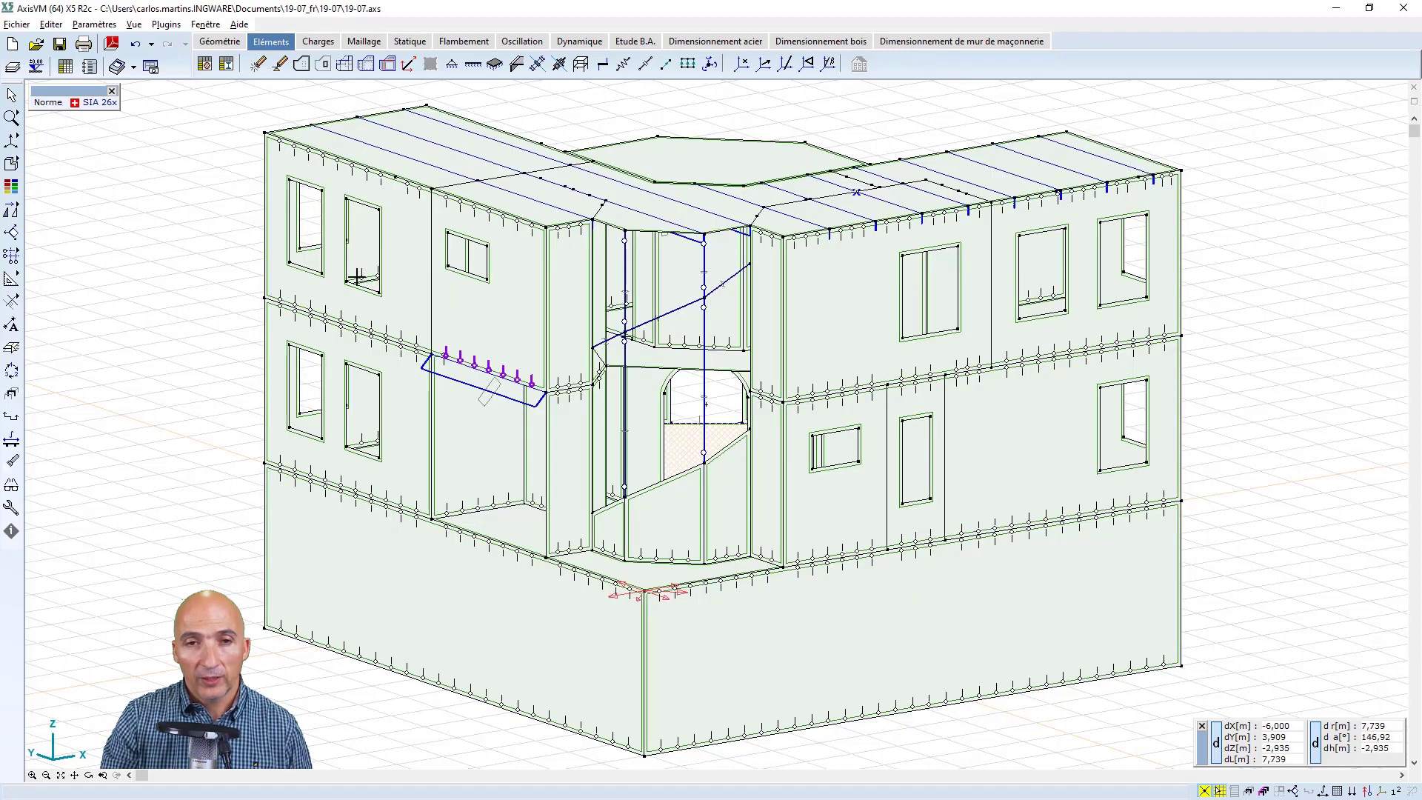
Select the new rib above the recessed opening and modify its local orientation so that its section stands upright
left_click(12, 96)
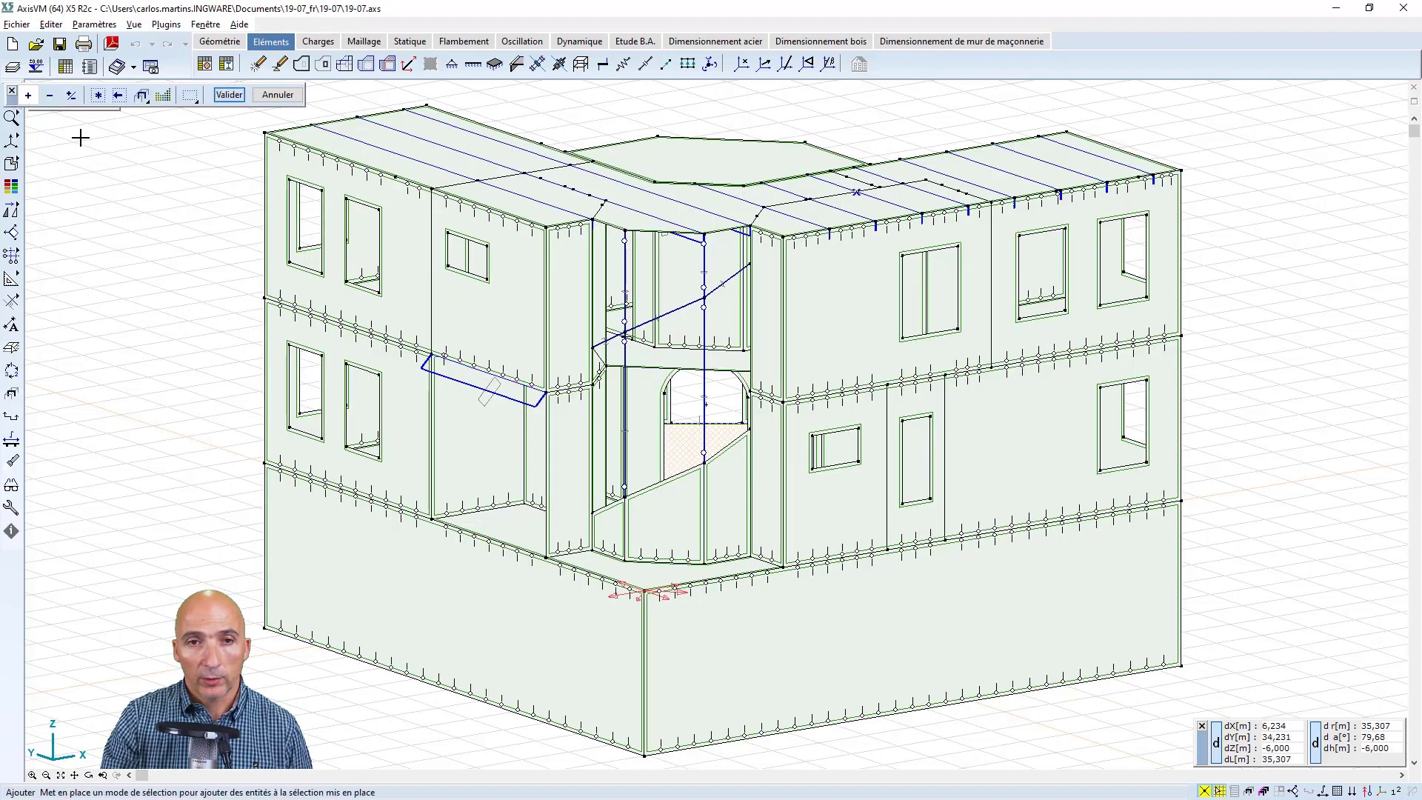
left_click(514, 391)
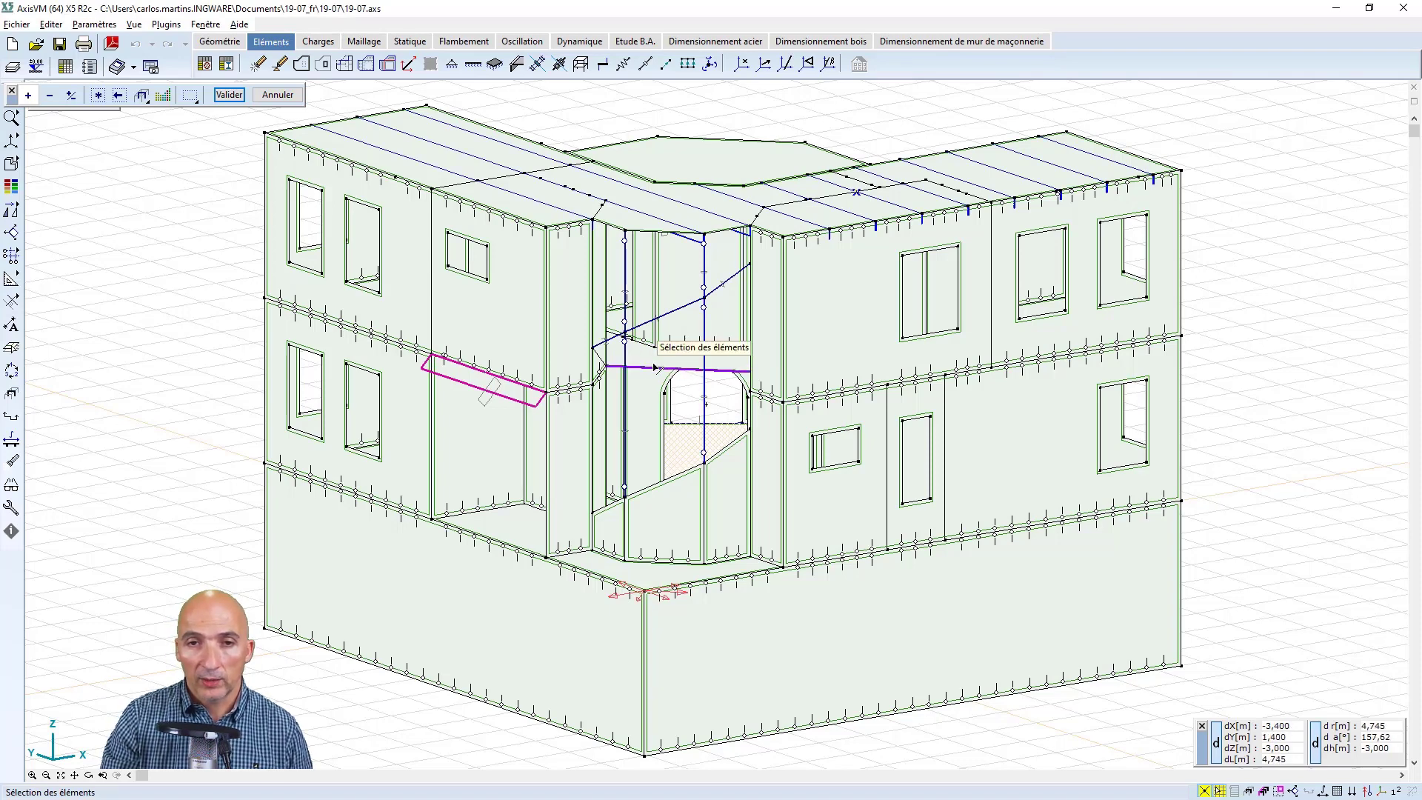
scroll(655, 367, "up", 2)
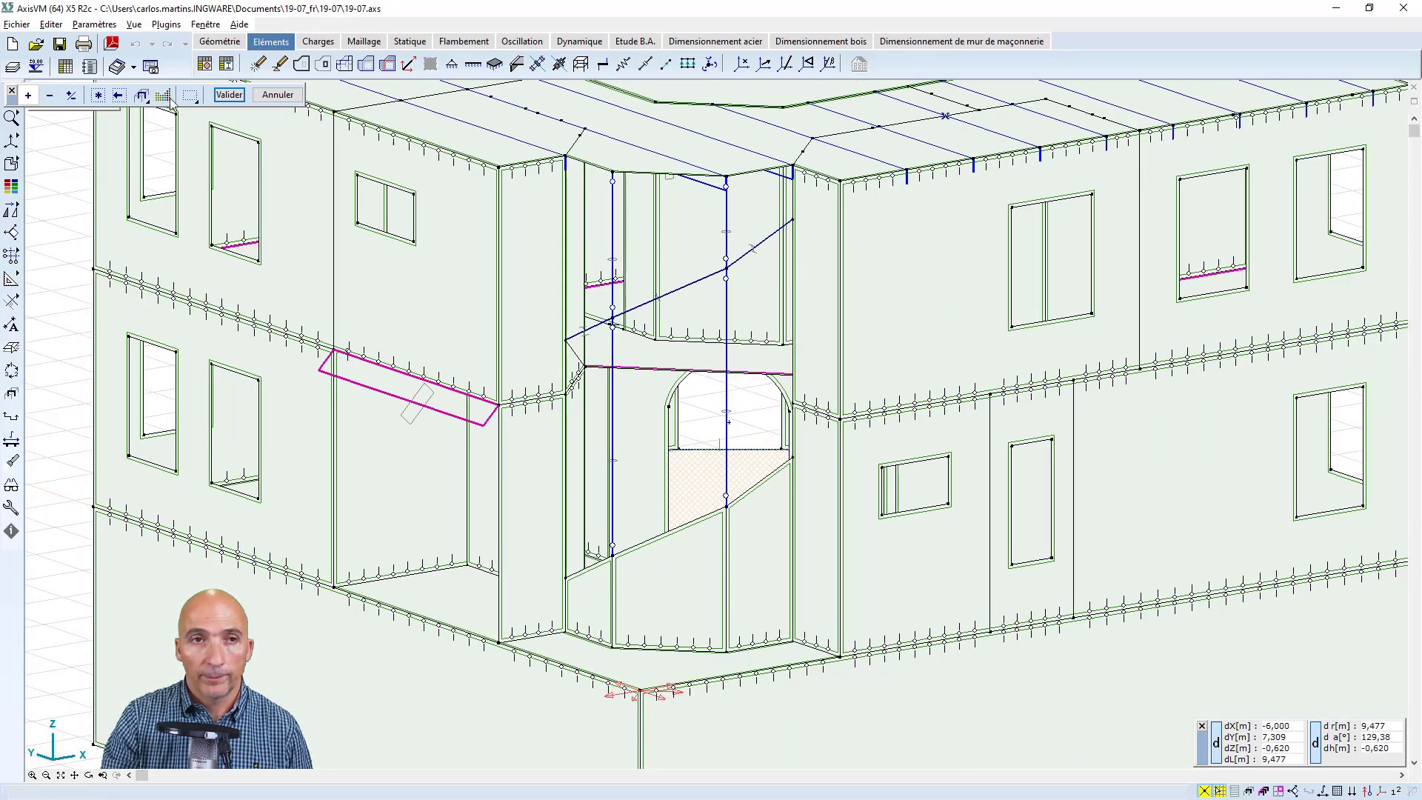
left_click(229, 95)
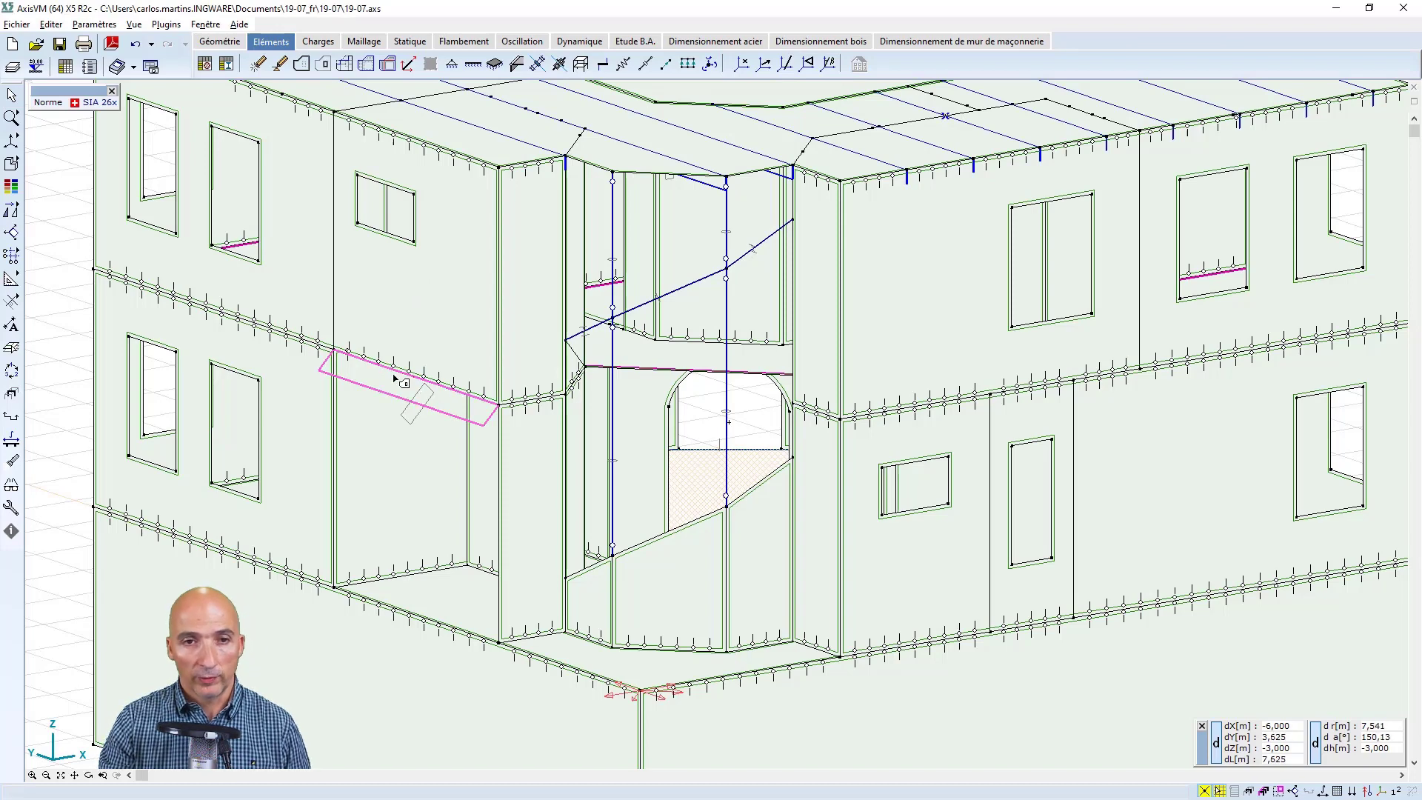
mouse_move(395, 373)
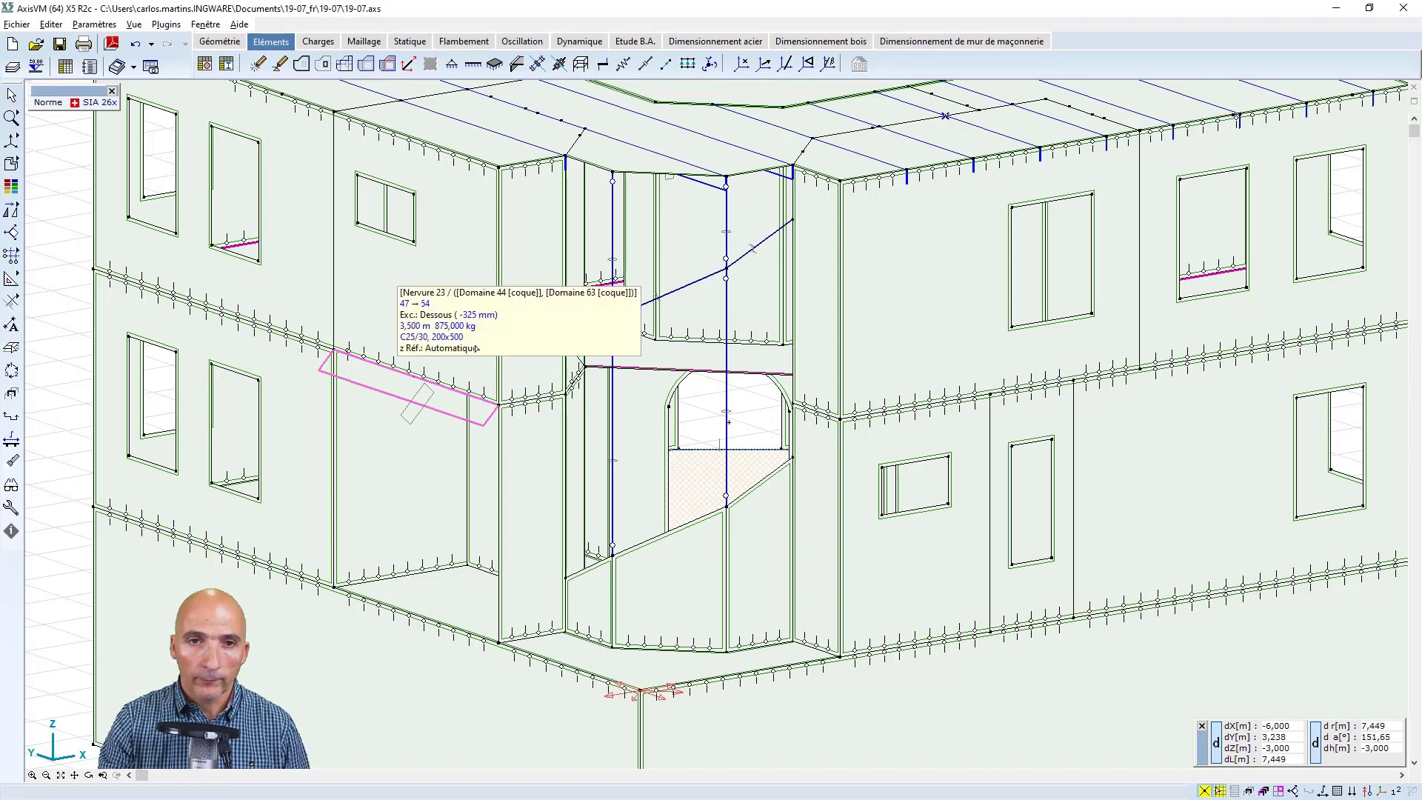
left_click(394, 372)
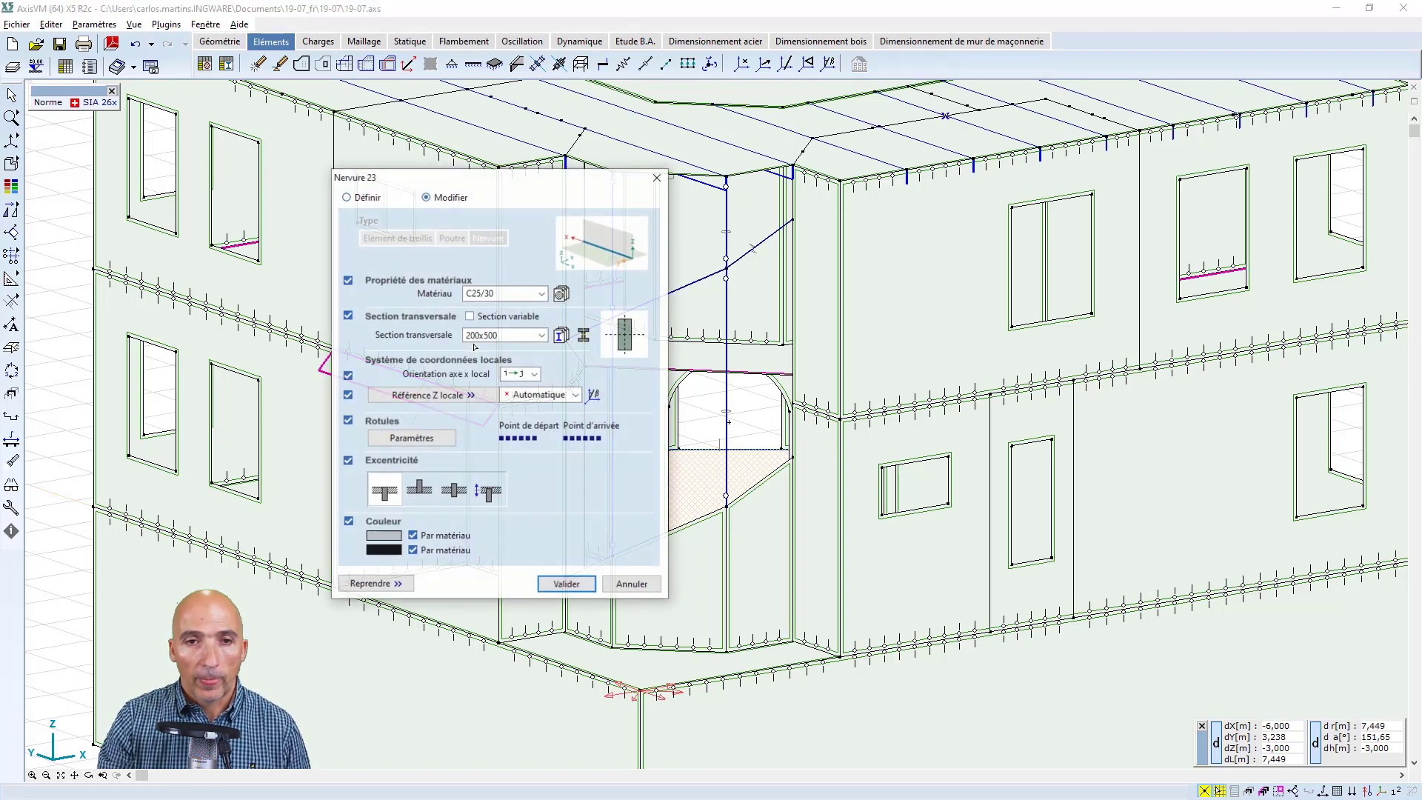
left_click(564, 583)
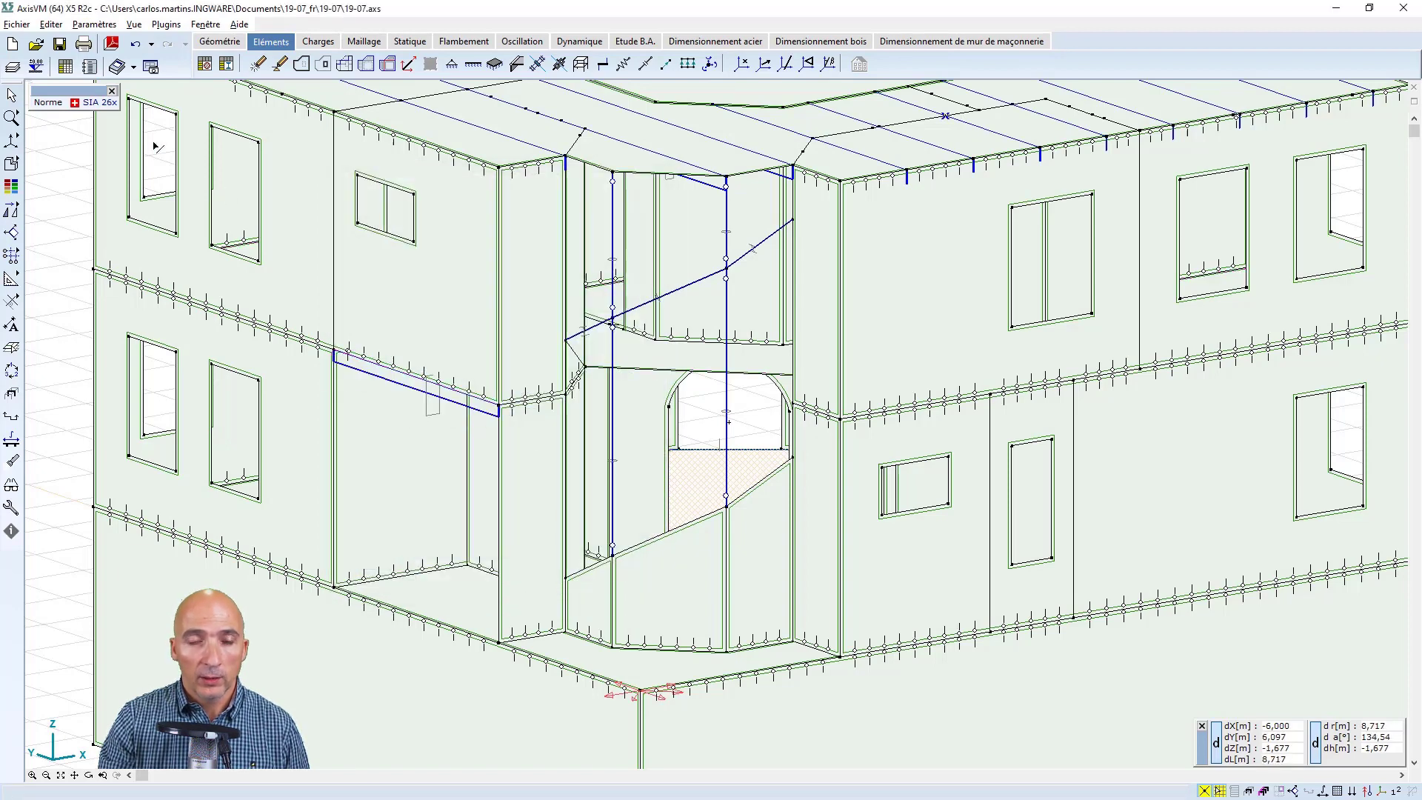
Check the upright rib in the rendered display and undo its last orientation change
mouse_move(12, 164)
left_click(81, 164)
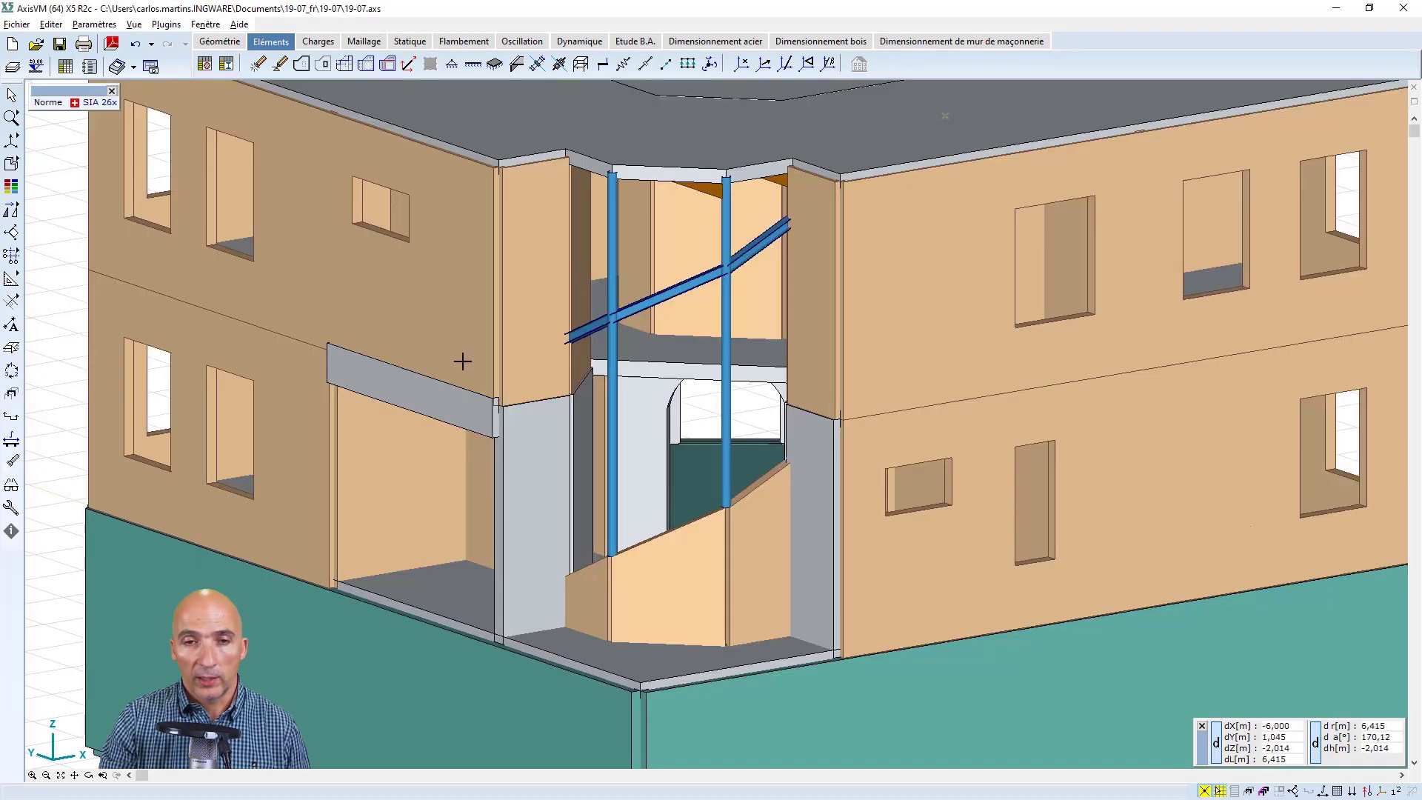
mouse_move(12, 164)
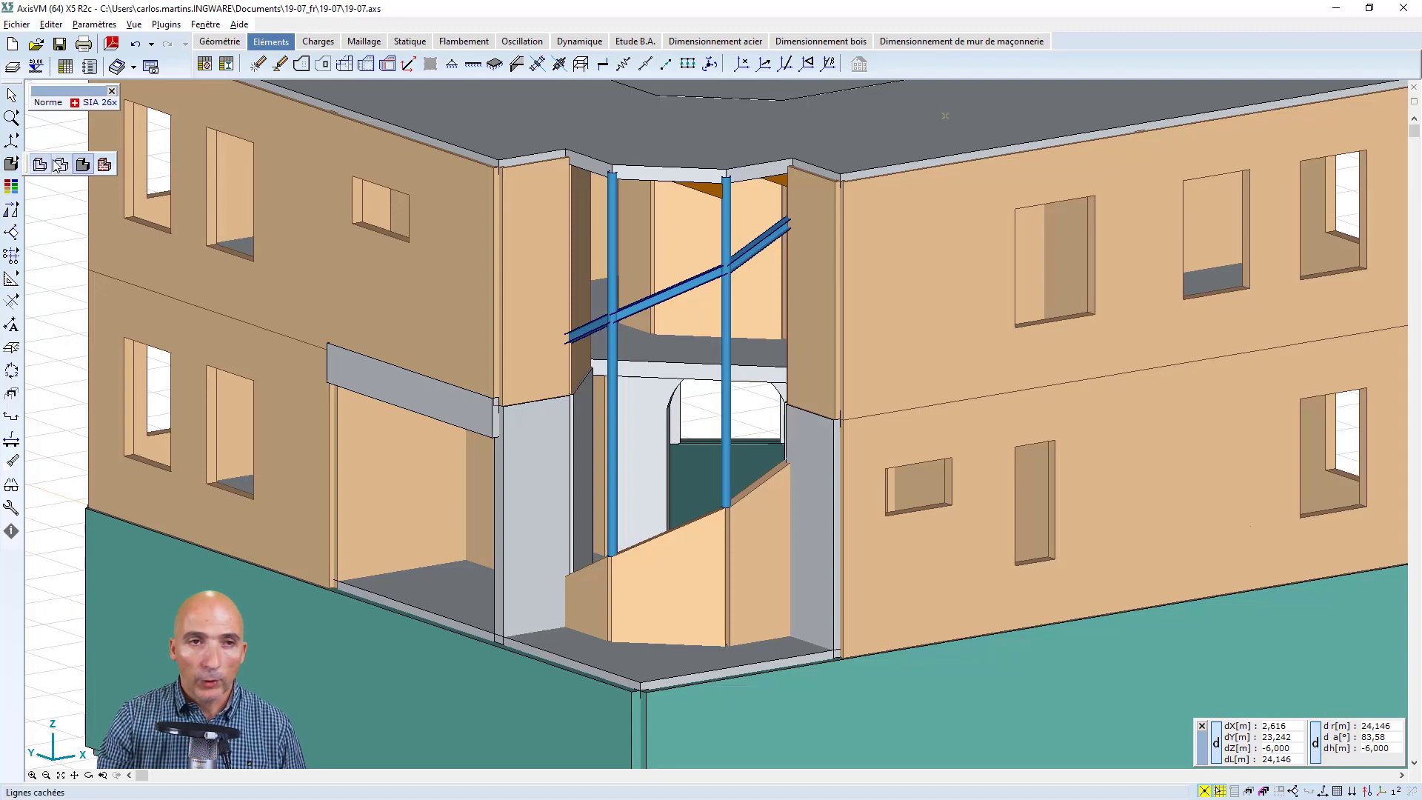
left_click(58, 164)
scroll(416, 326, "down", 3)
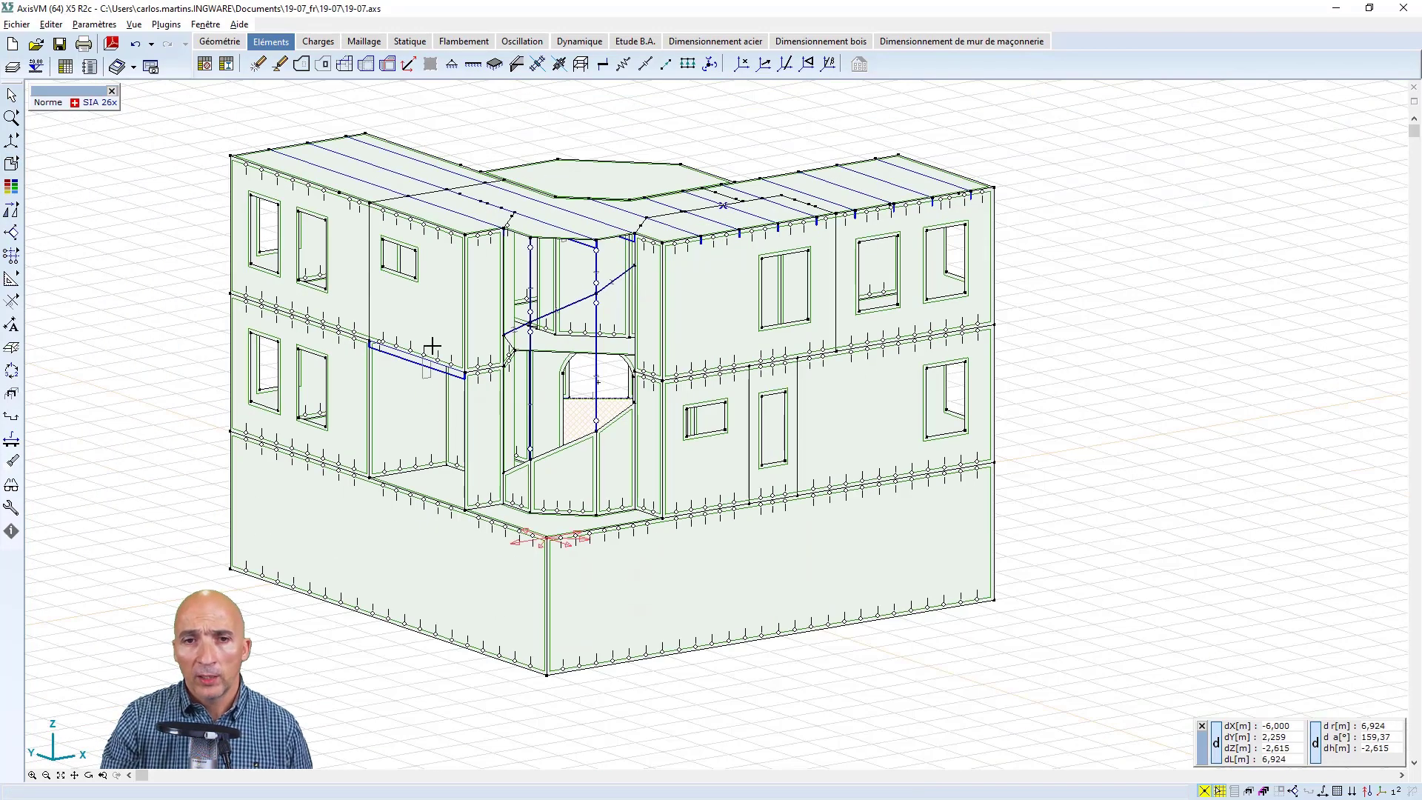
middle_click_drag(432, 346, 575, 392)
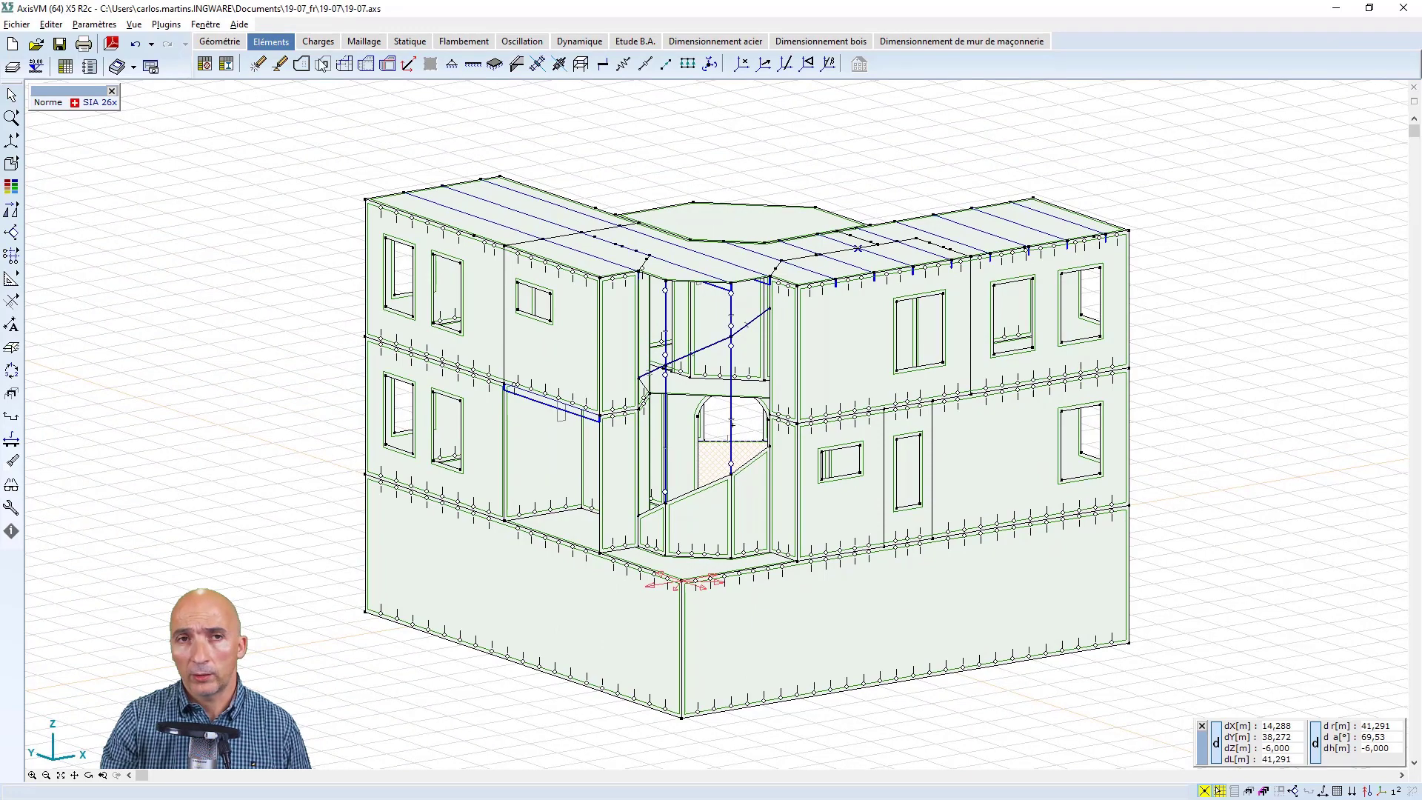
left_click(135, 44)
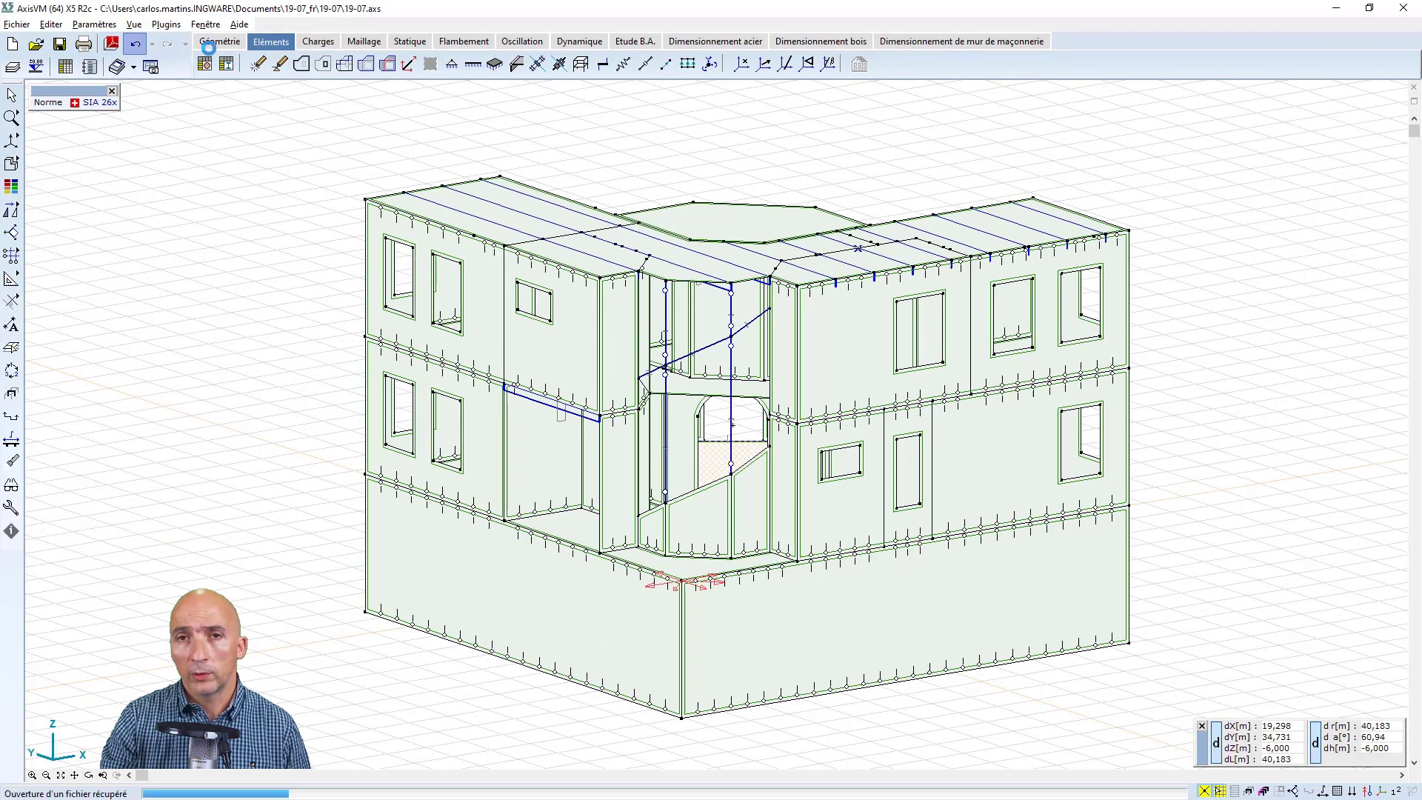
Create a vertical reference vector starting at the basement's lowest front corner and pointing up along the corner edge
left_click(763, 64)
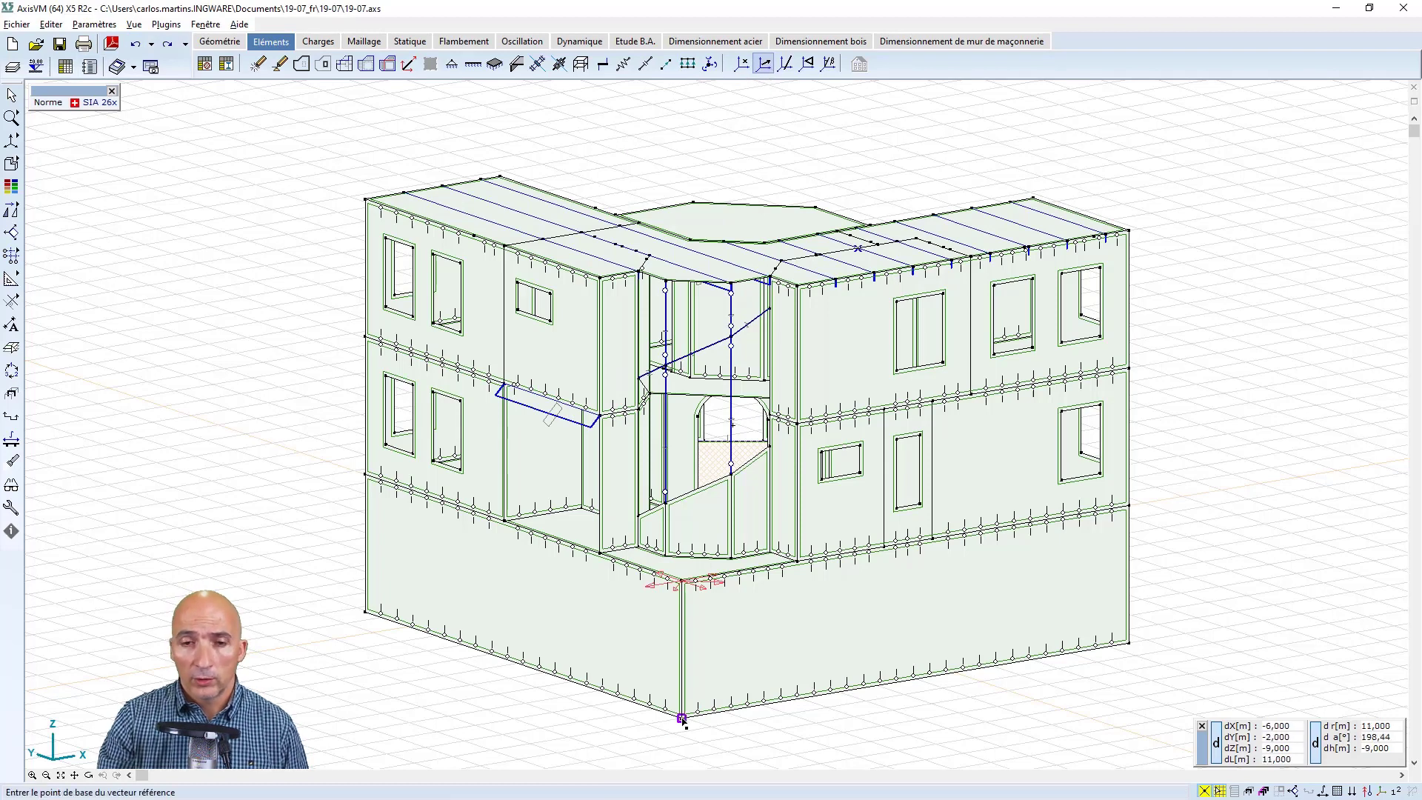
left_click(682, 719)
left_click(681, 635)
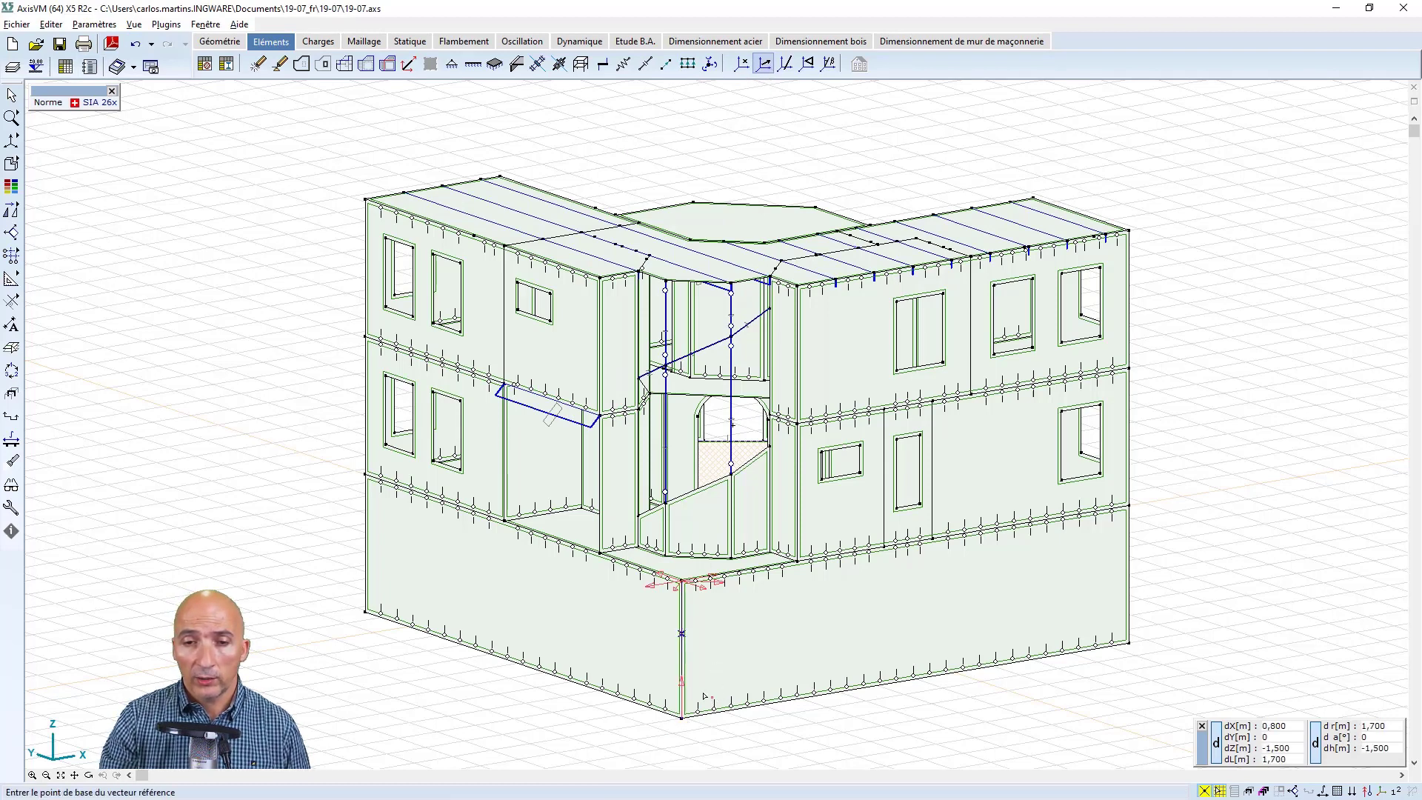
key("Escape")
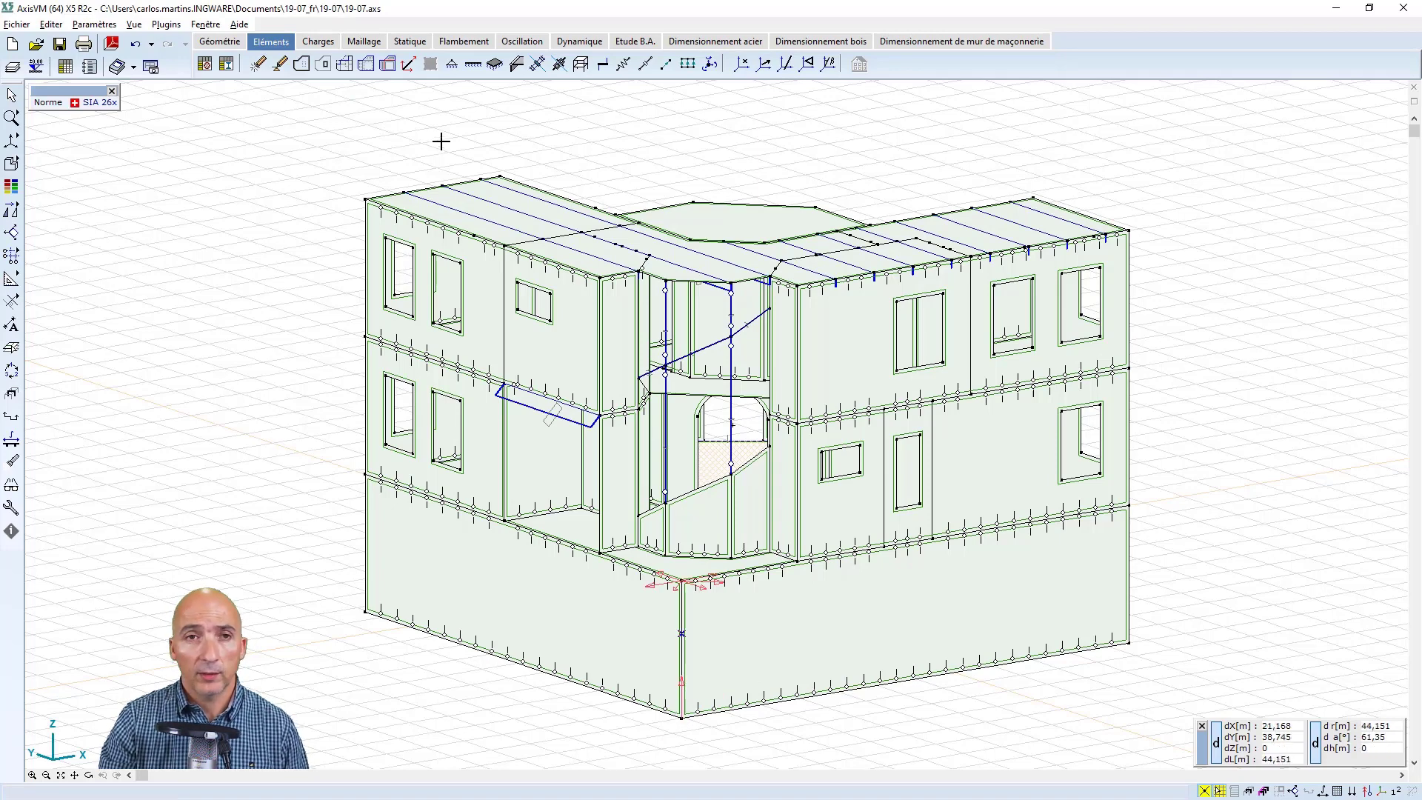
Set the local Z reference of the rib above the recessed opening to vertical vector R7 (0; 0; 1,000)
double_click(544, 405)
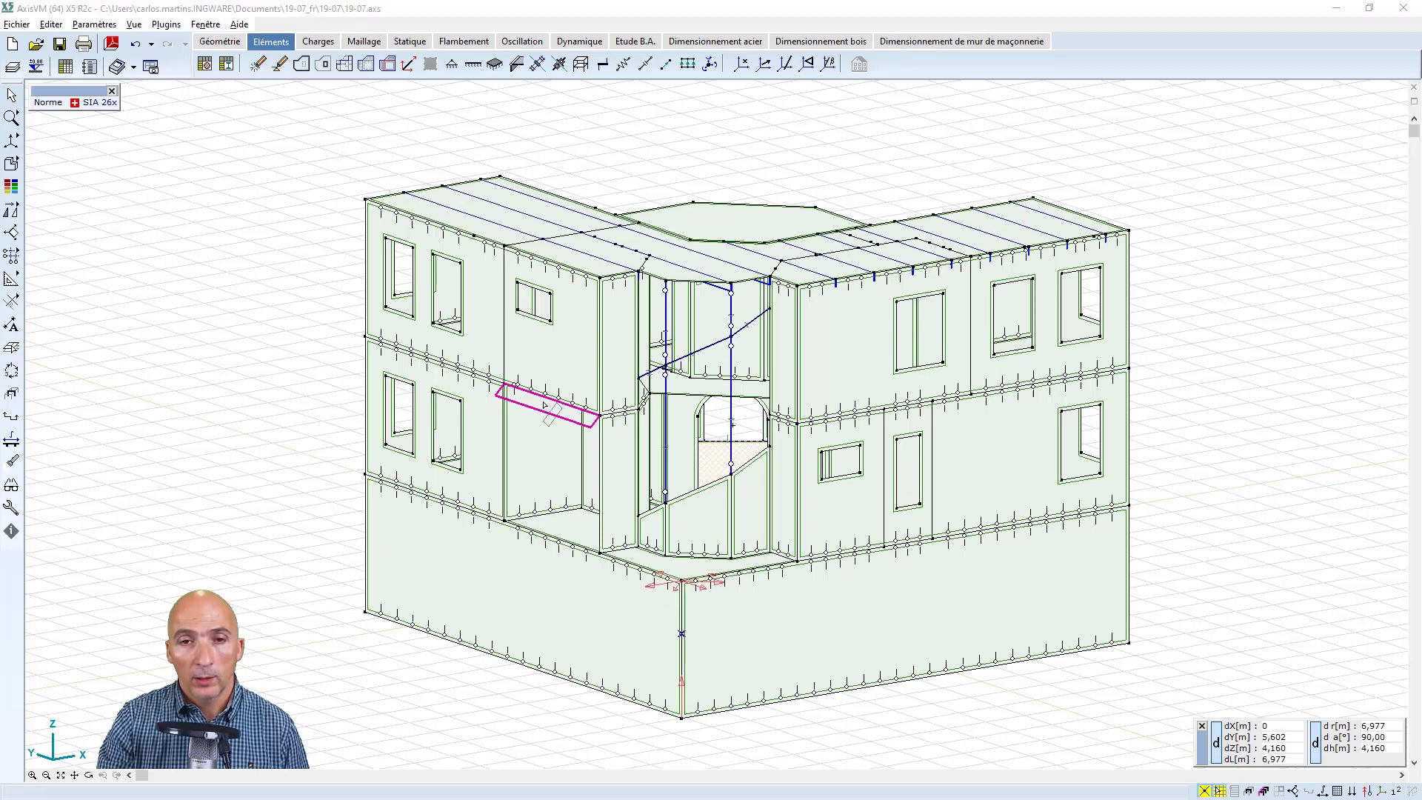
left_click(579, 394)
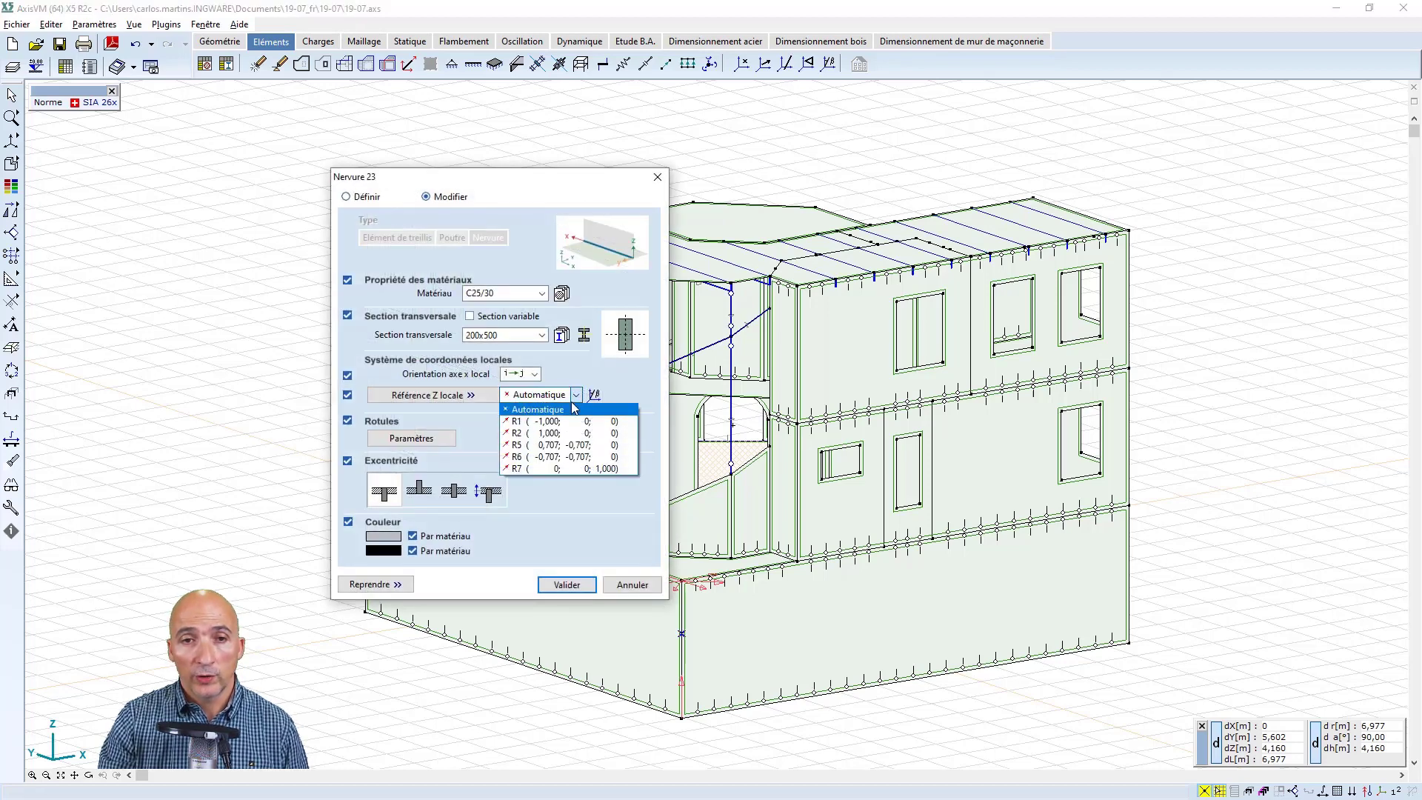
left_click(534, 472)
left_click(565, 585)
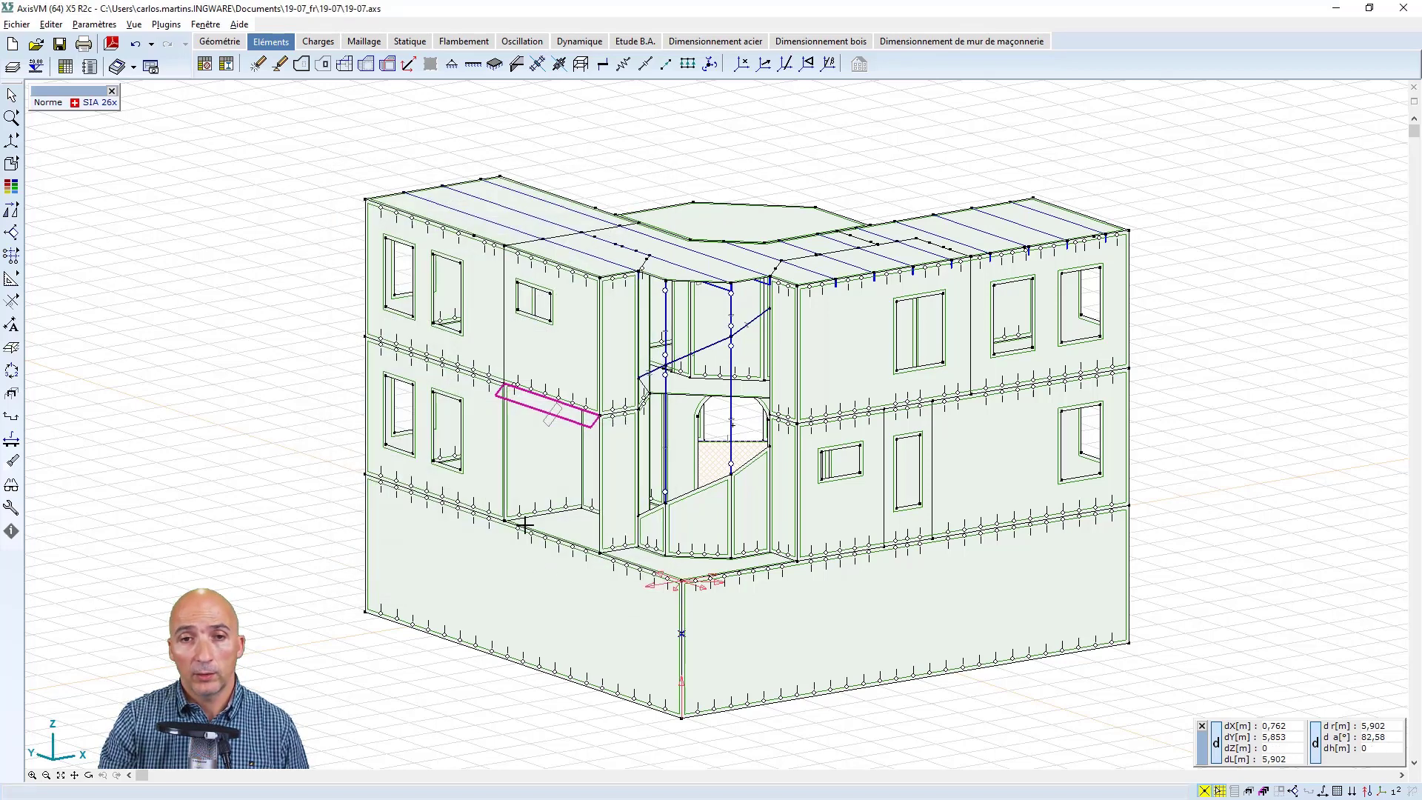
Check the section orientation of the rib above the recessed opening in the rendered display, and return to the line display
mouse_move(16, 147)
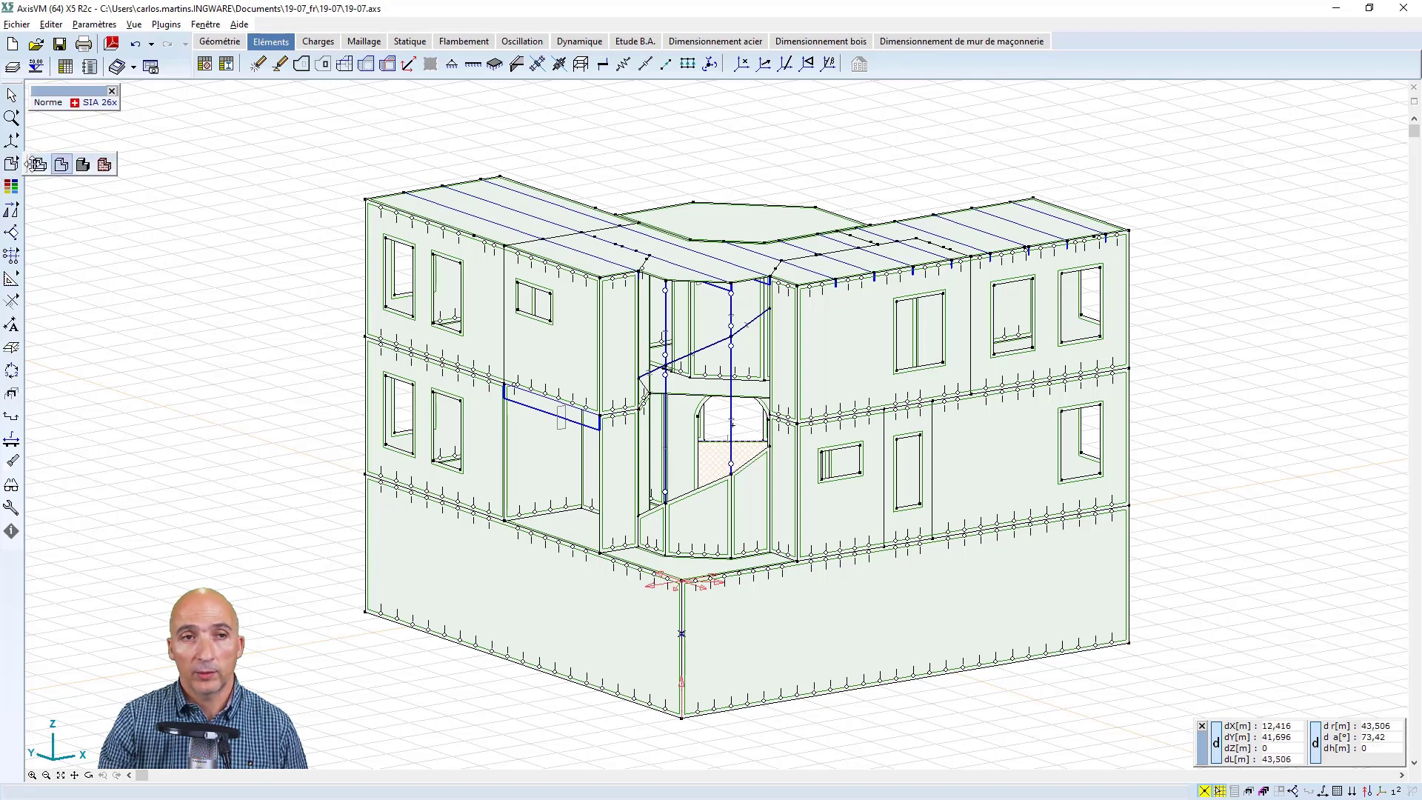
left_click(83, 164)
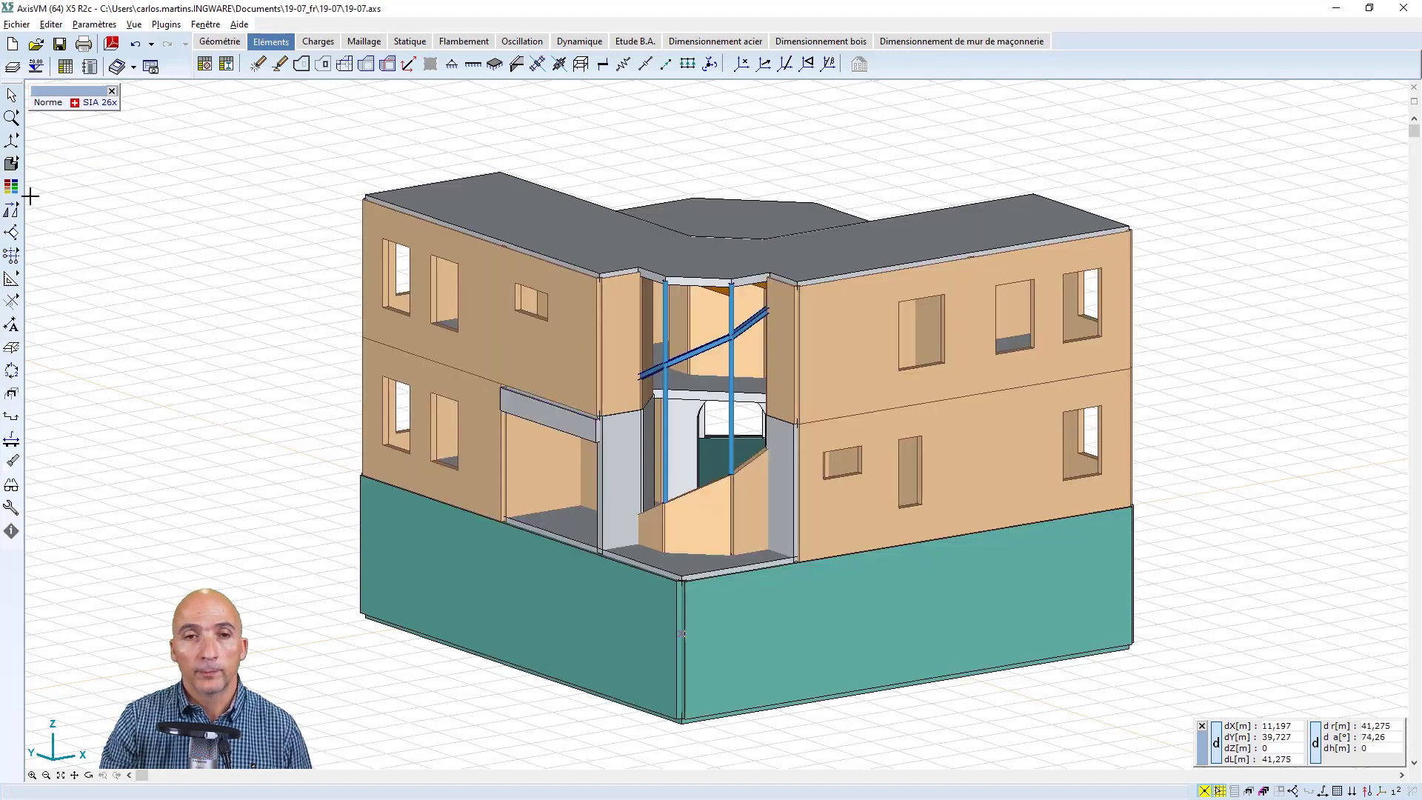
mouse_move(15, 169)
left_click(61, 166)
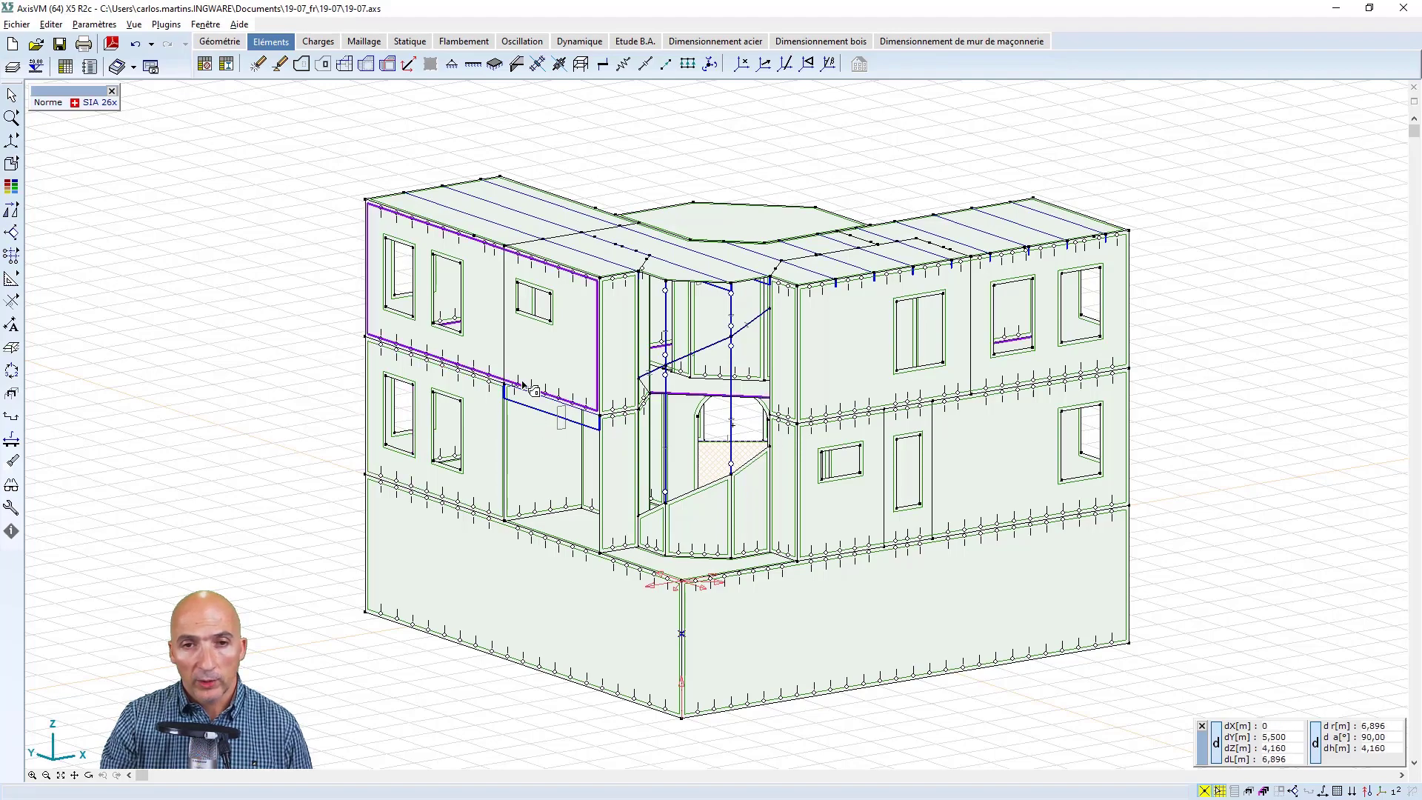
Draw a 0,75 m line from the midpoint of the base edge of the projecting upper bay's front wall, along that edge
mouse_move(518, 381)
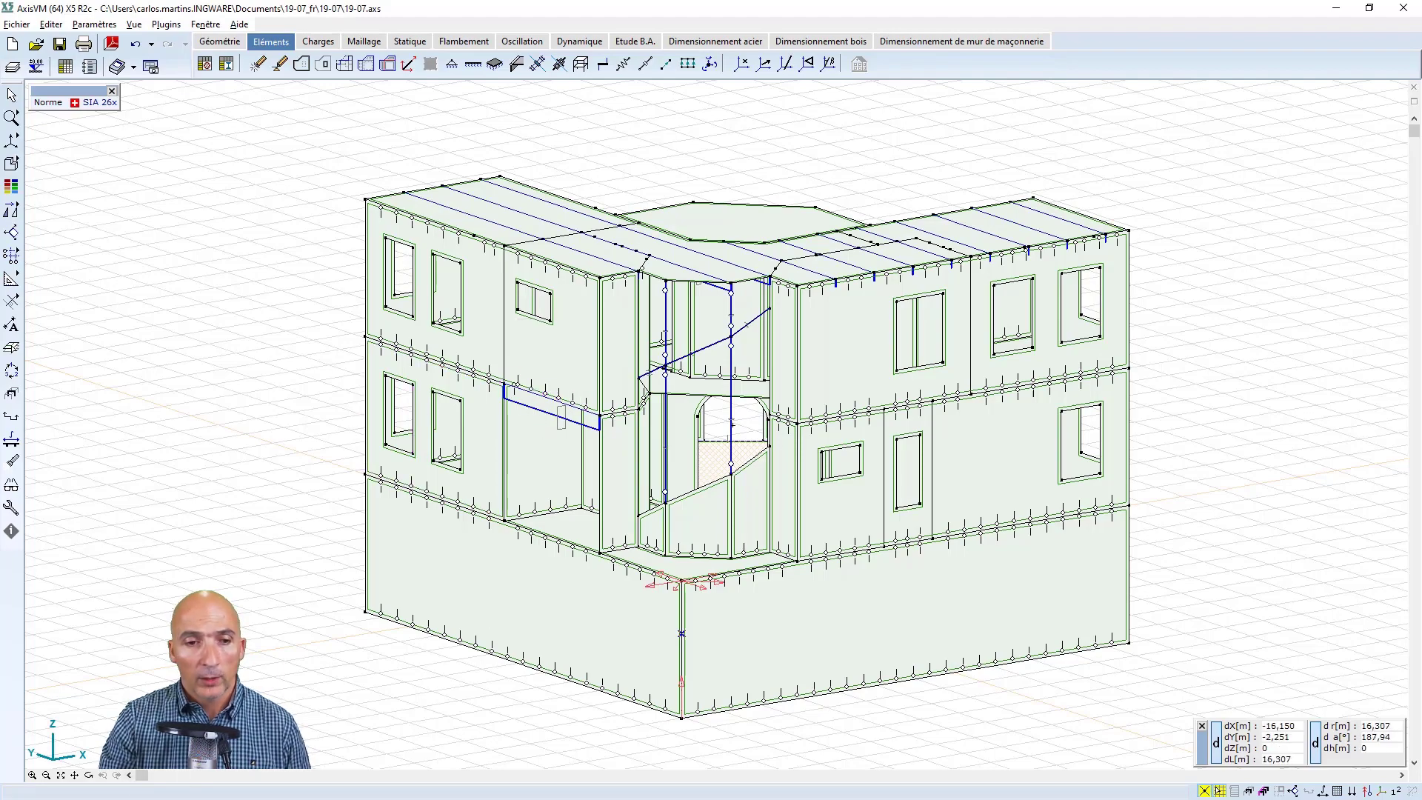
left_click(89, 775)
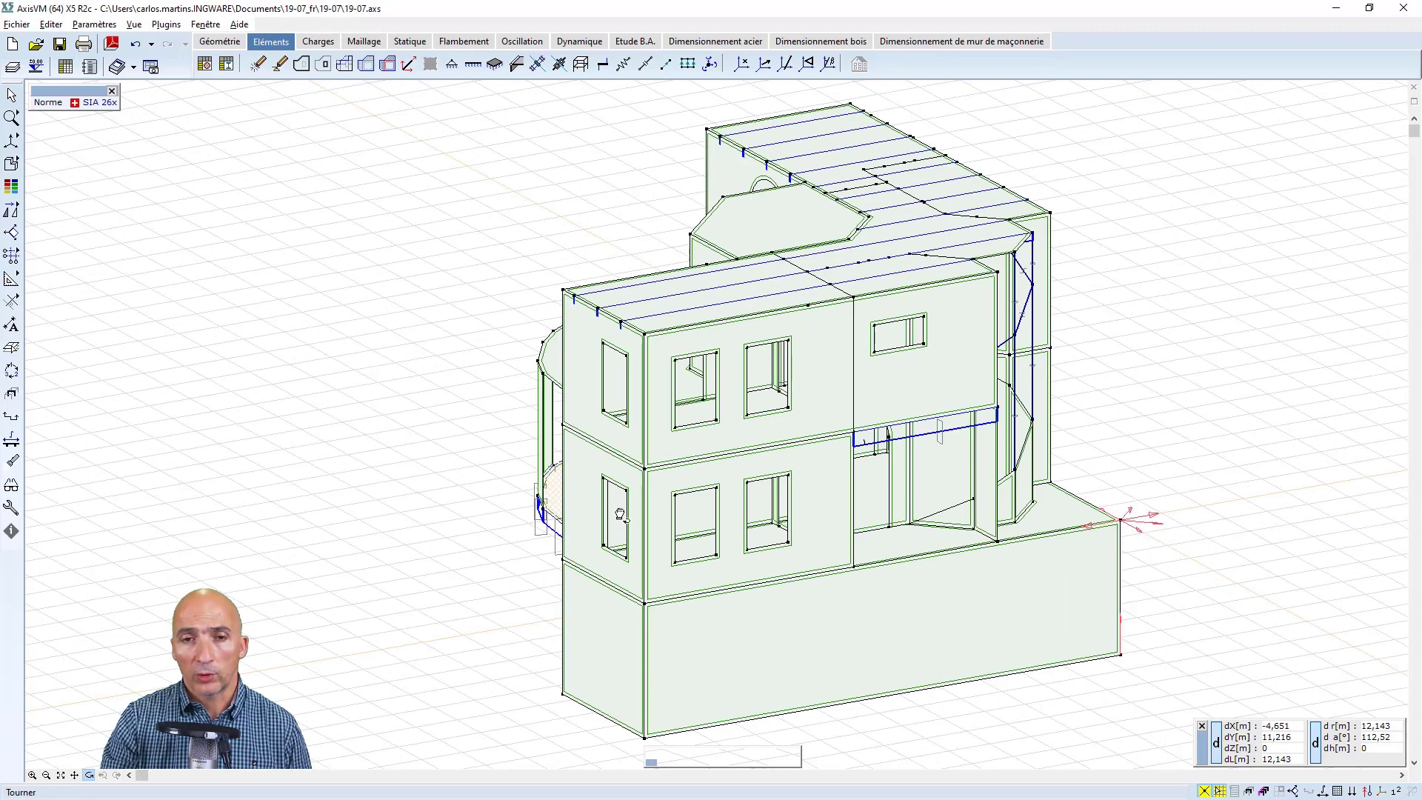
left_click_drag(950, 551, 467, 498)
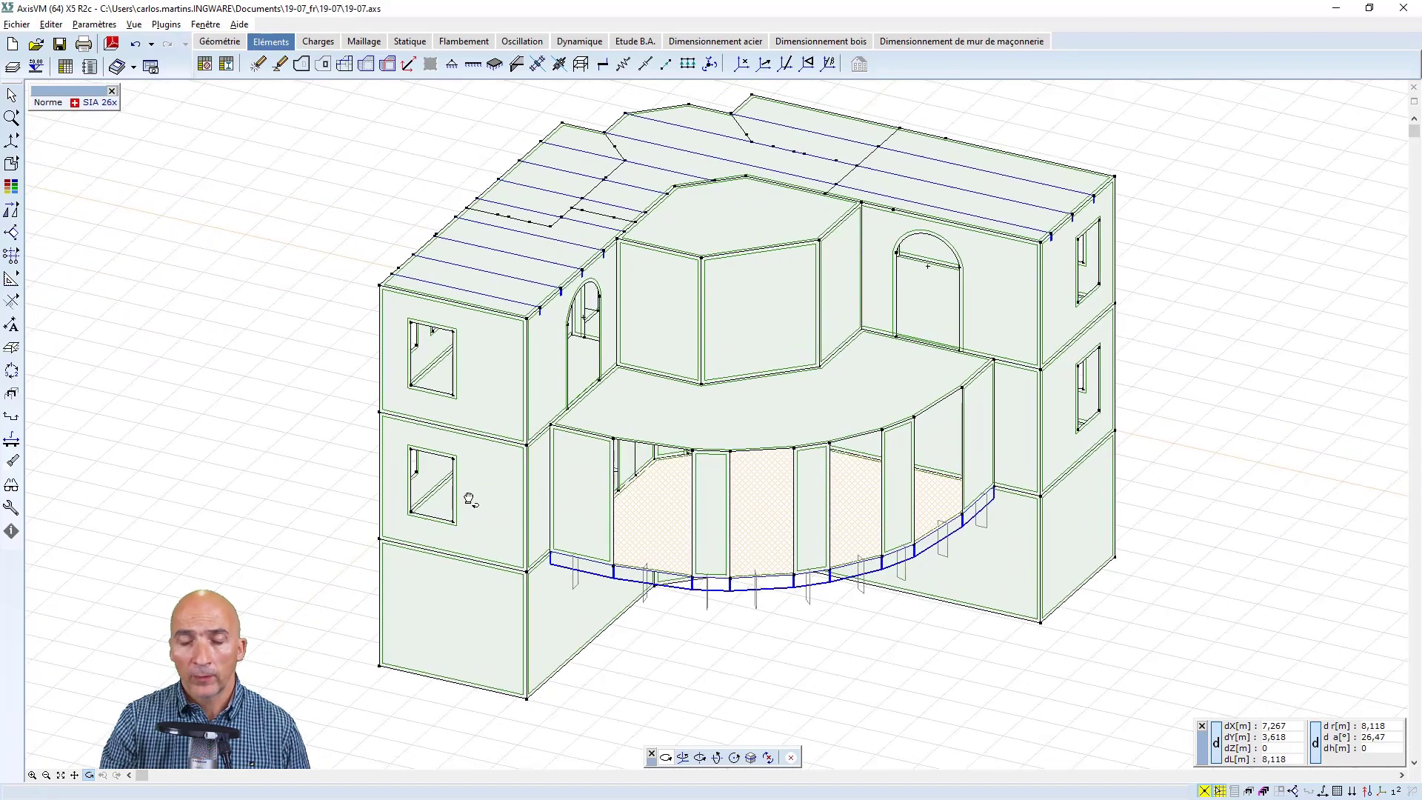
middle_click_drag(766, 518, 832, 545)
scroll(707, 557, "up", 1)
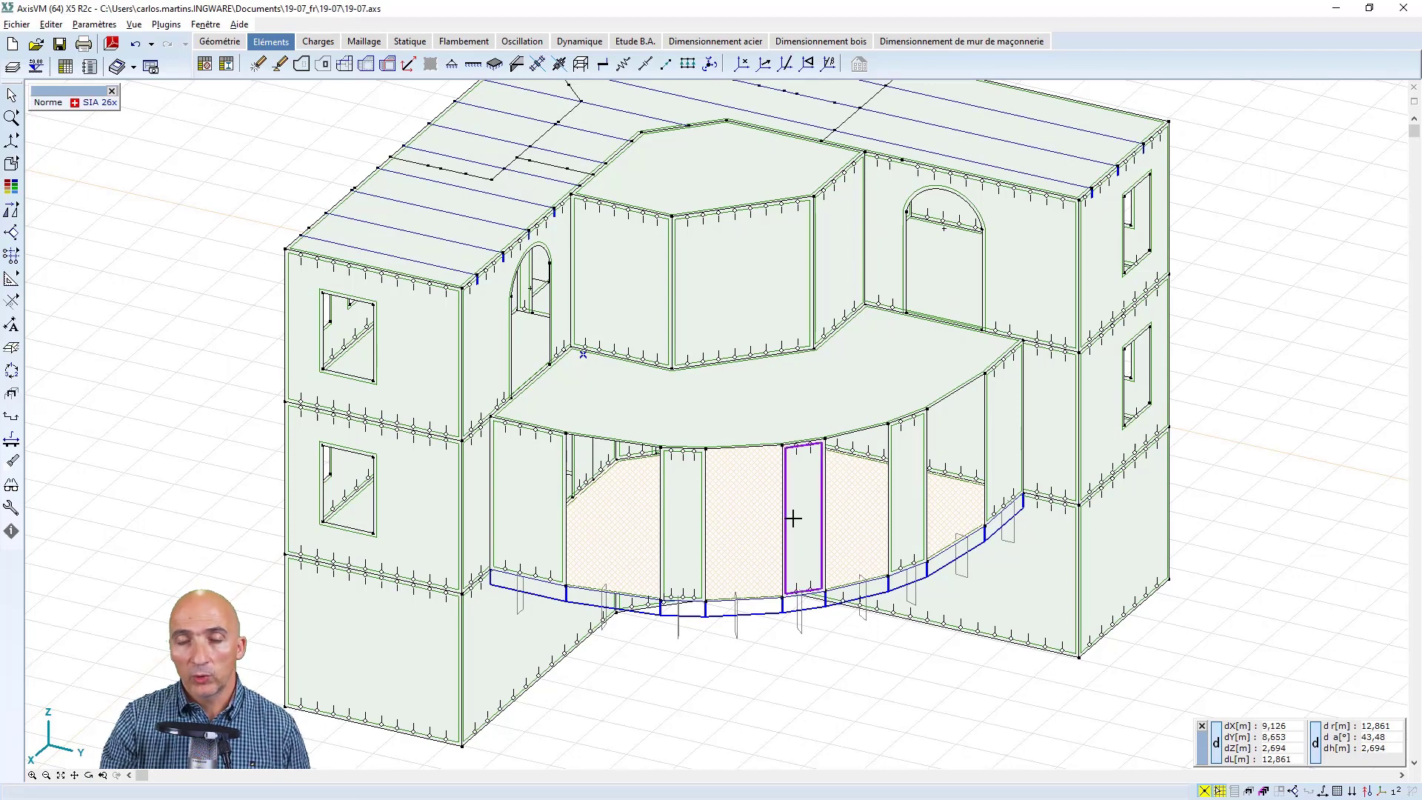
mouse_move(793, 519)
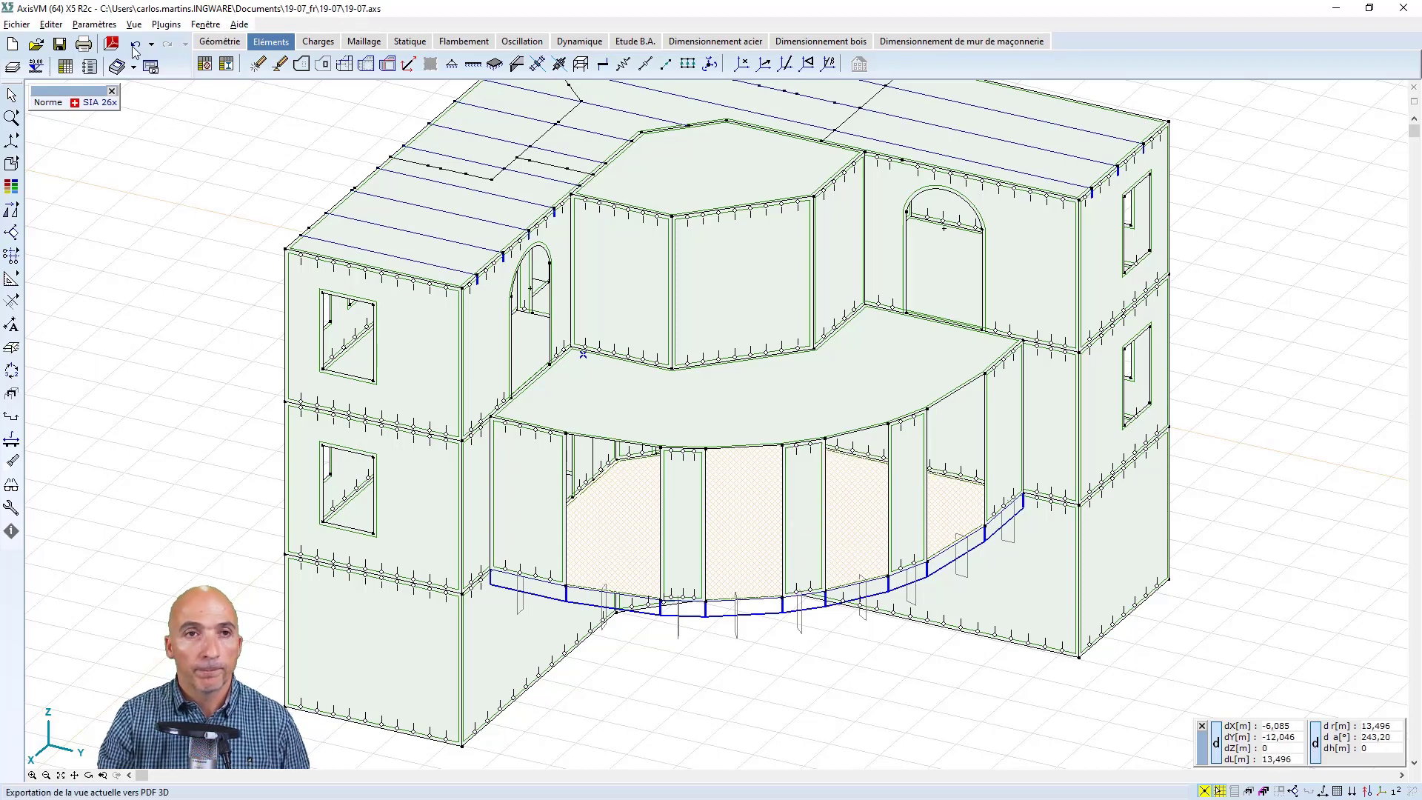
left_click(217, 43)
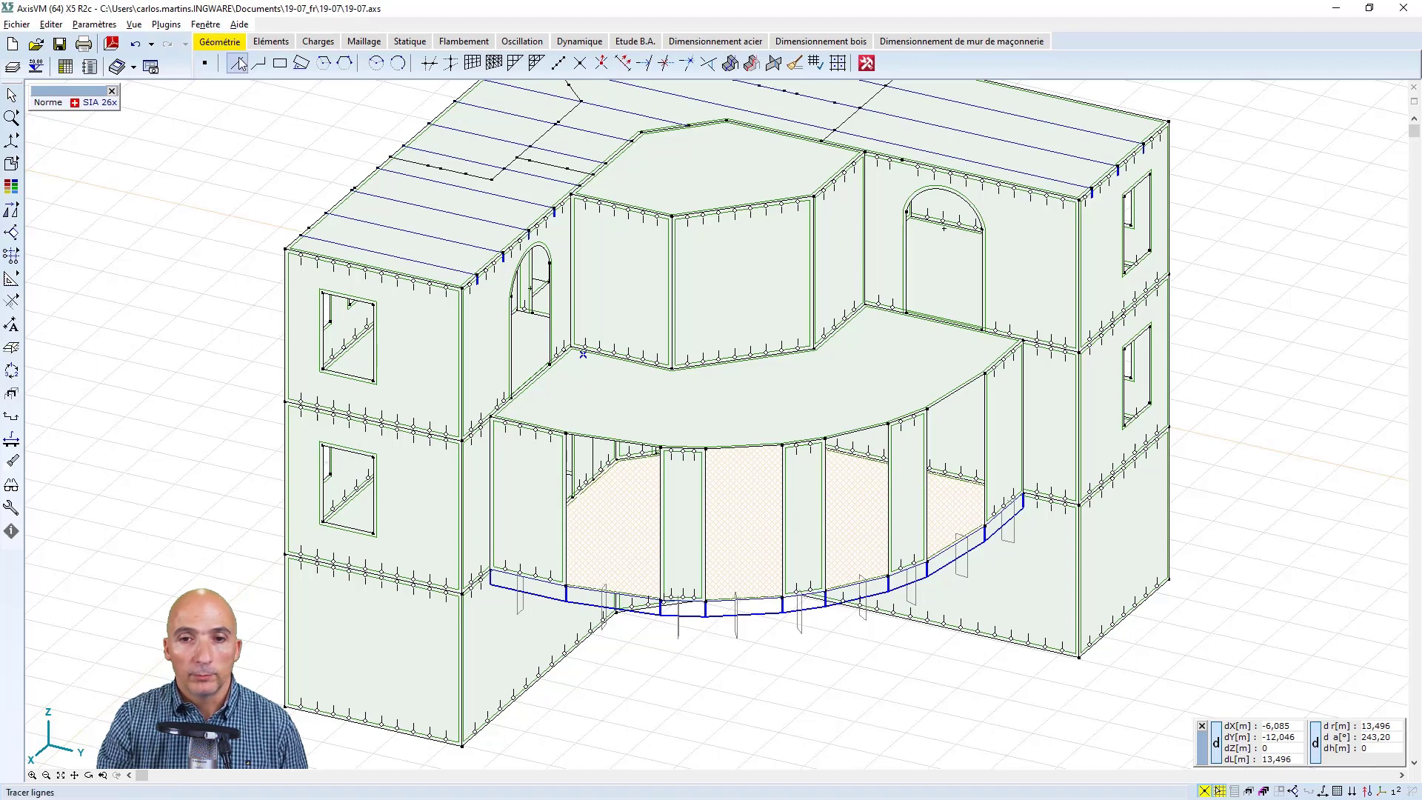
left_click(237, 64)
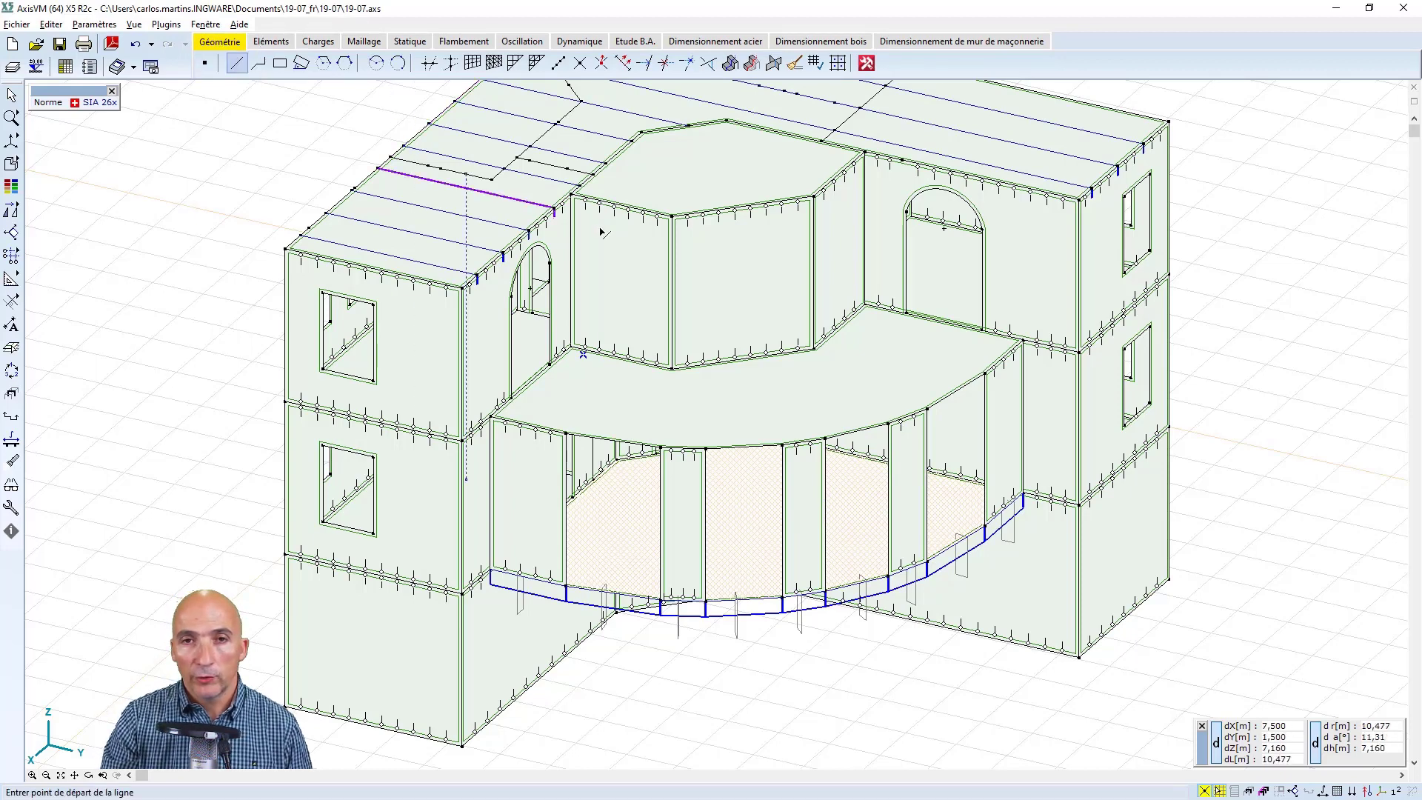
scroll(740, 385, "up", 1)
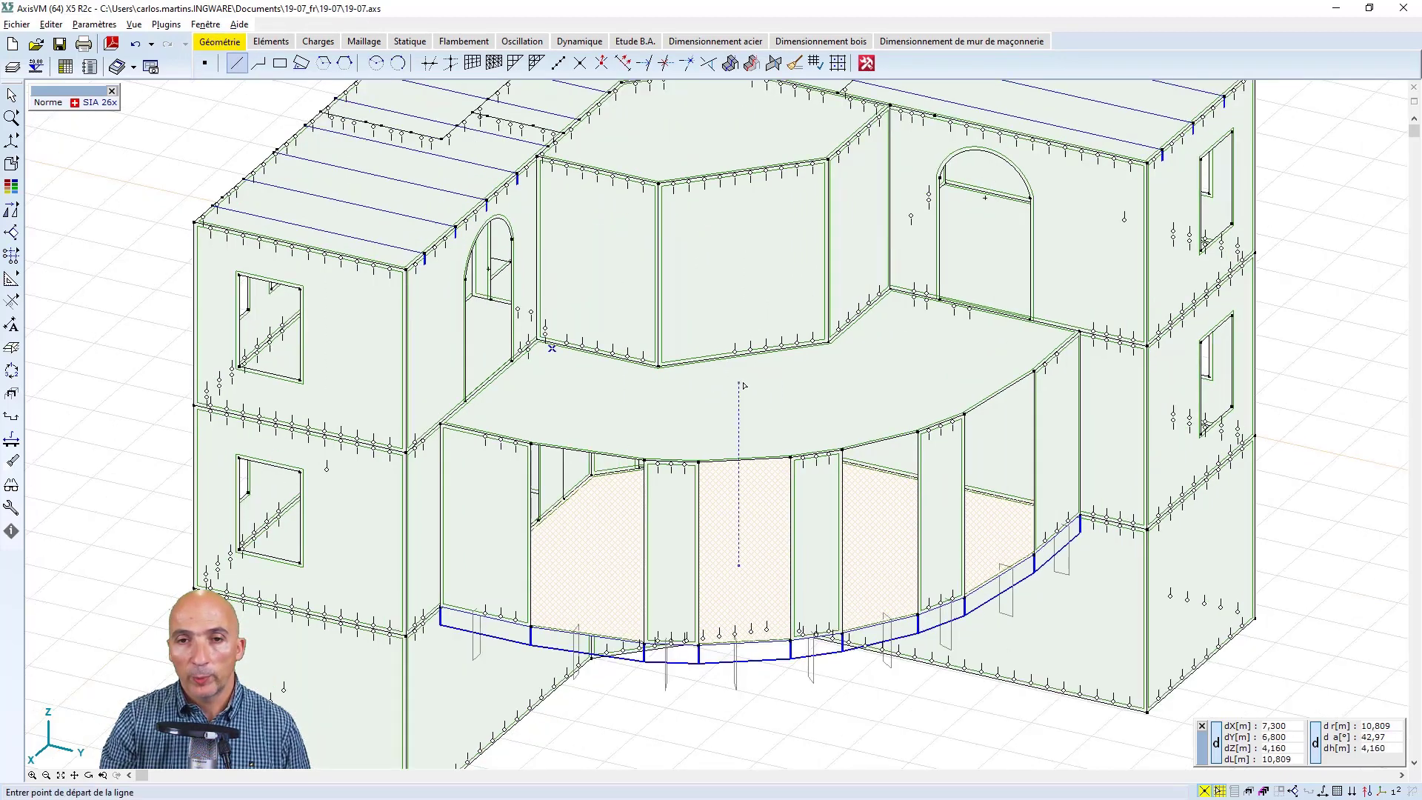
left_click(742, 355)
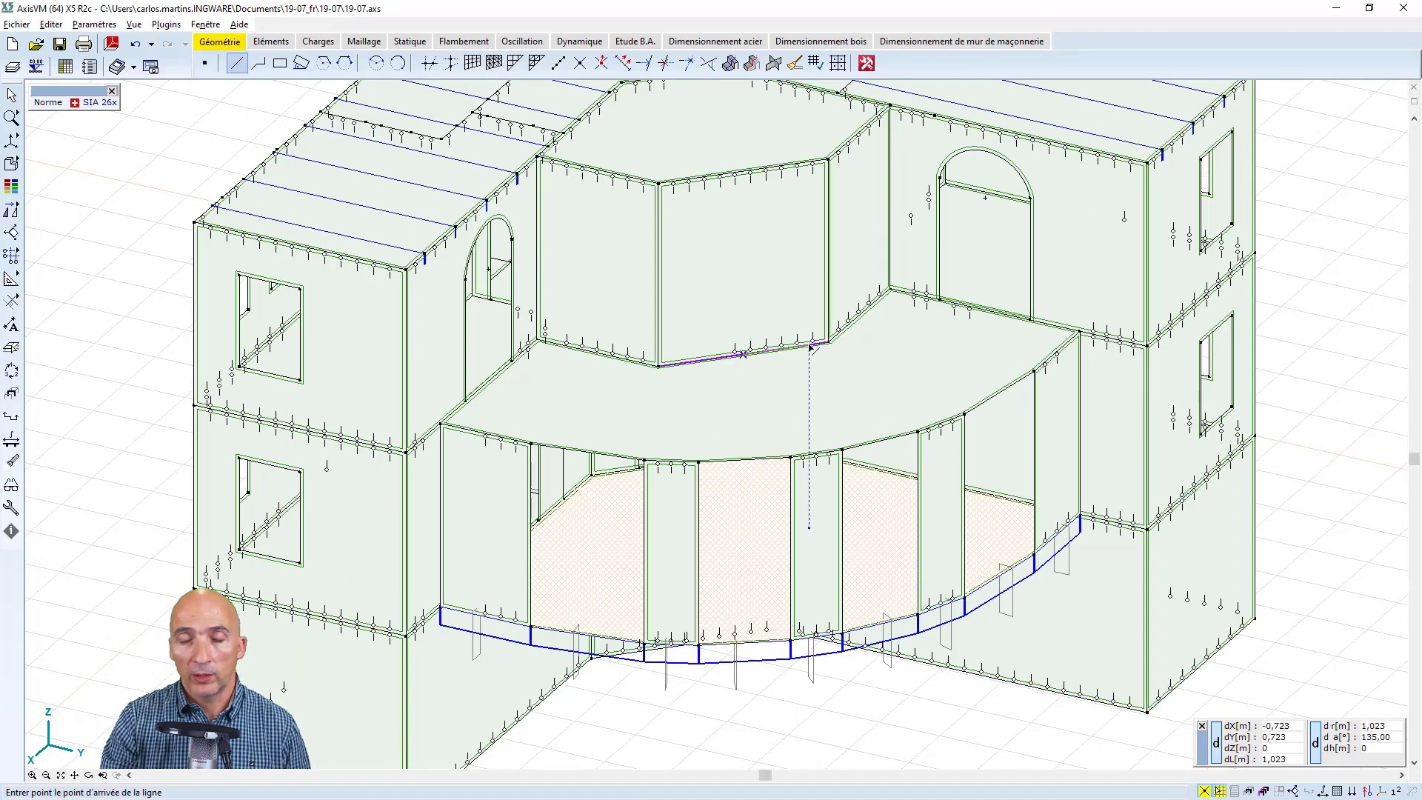
type("l")
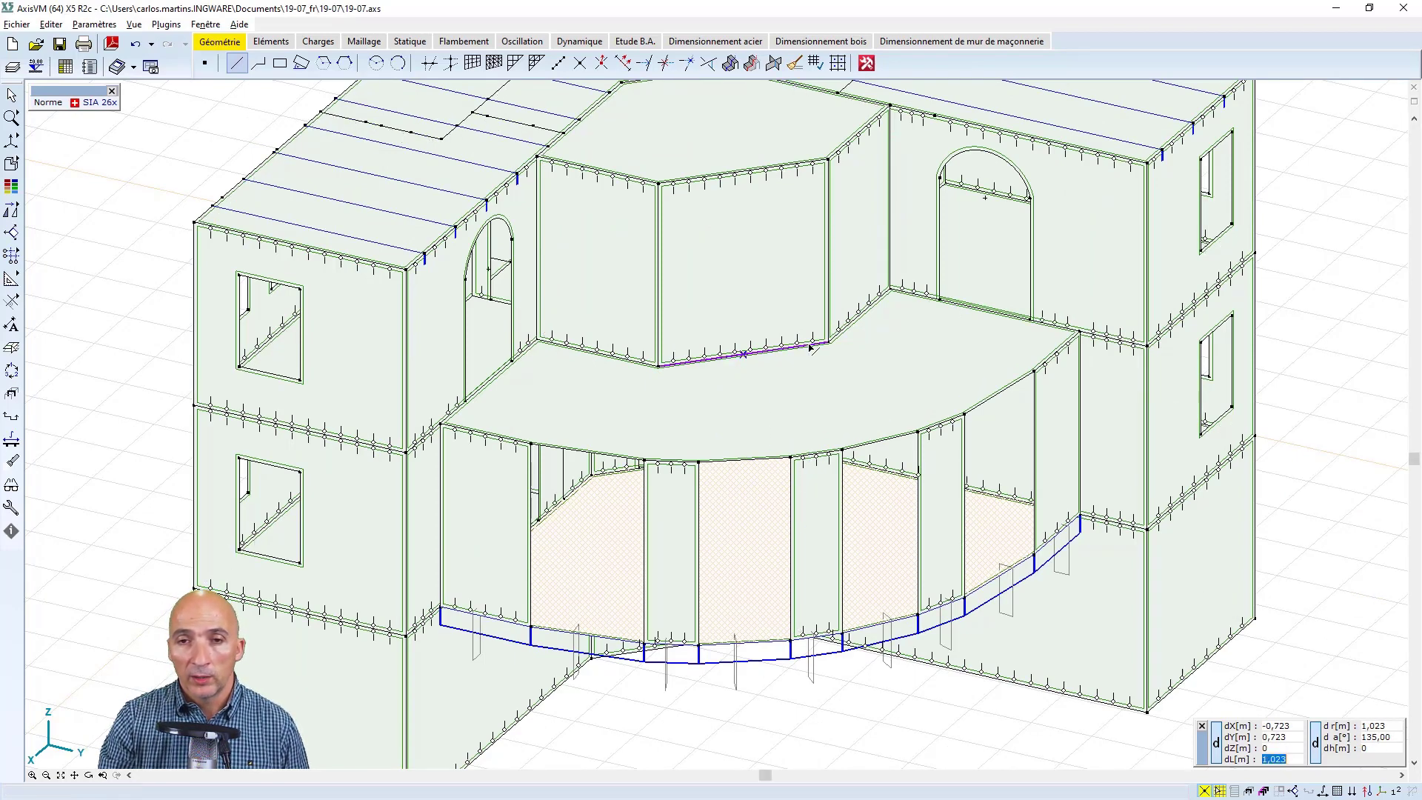
type("0,75")
key("Return")
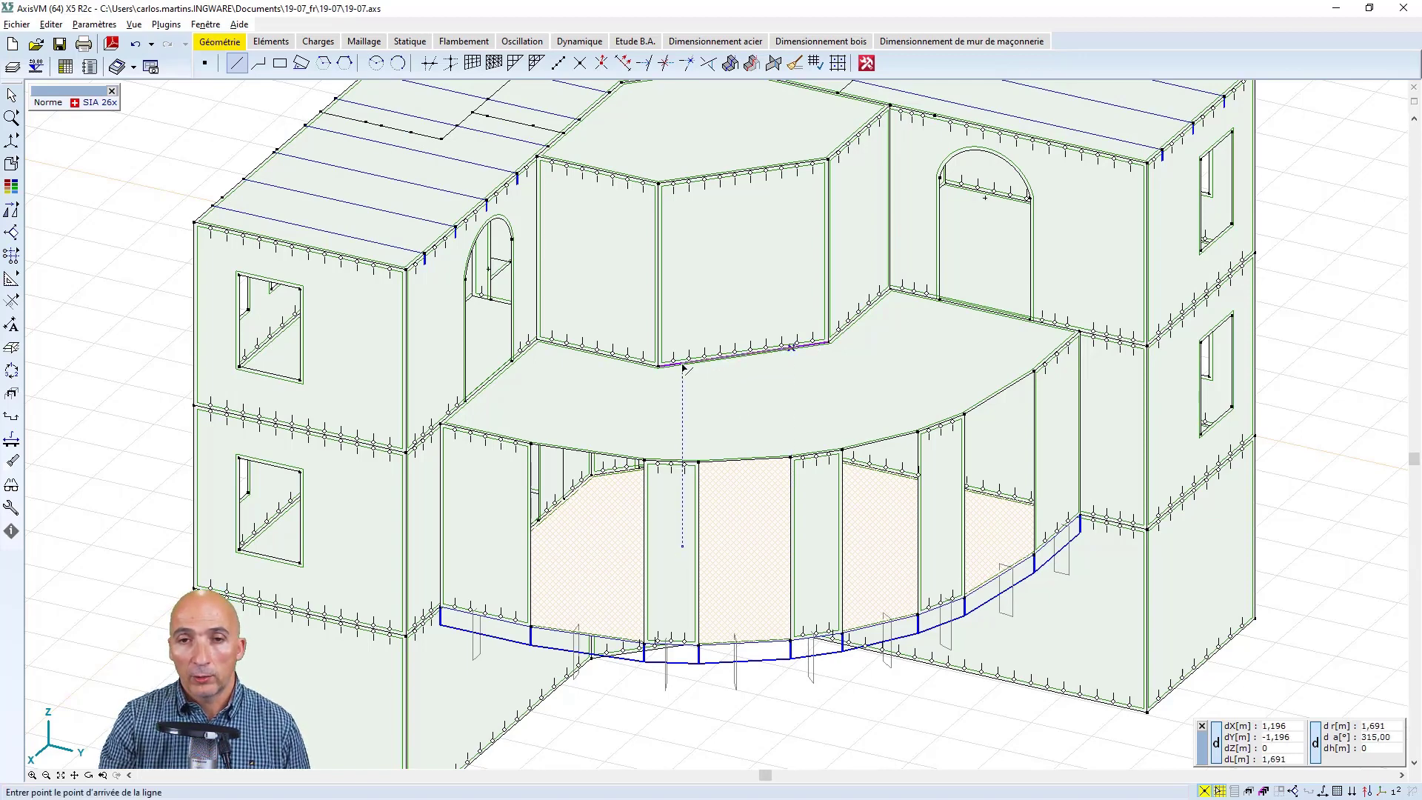
Continue with a 1,5 m line from the last endpoint back along the same base edge in the opposite direction
type("l1,")
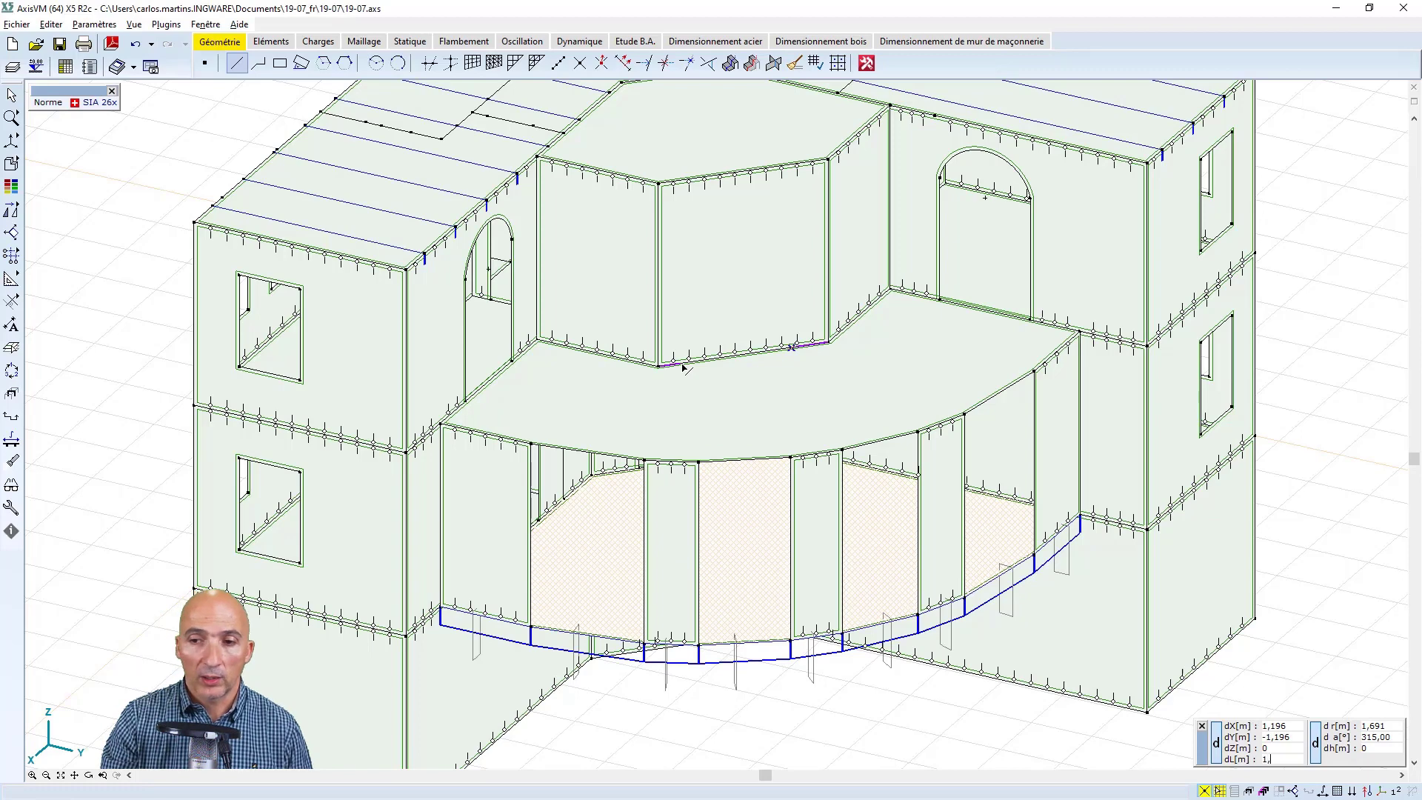
type("5")
key("Return")
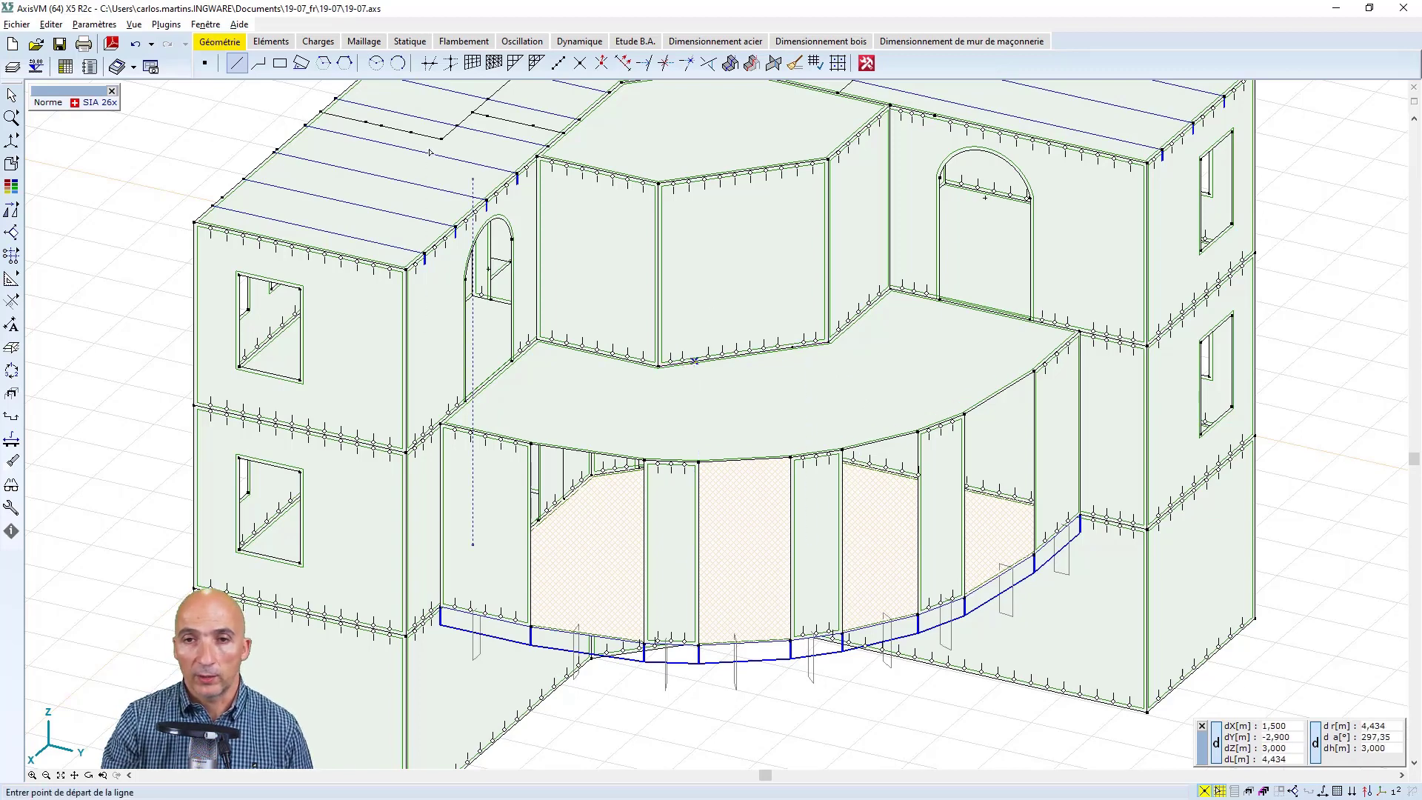
Draw a vertical rectangle 1,5 m wide and about 2 m high on the bay's front wall, based on the line just drawn
left_click(302, 64)
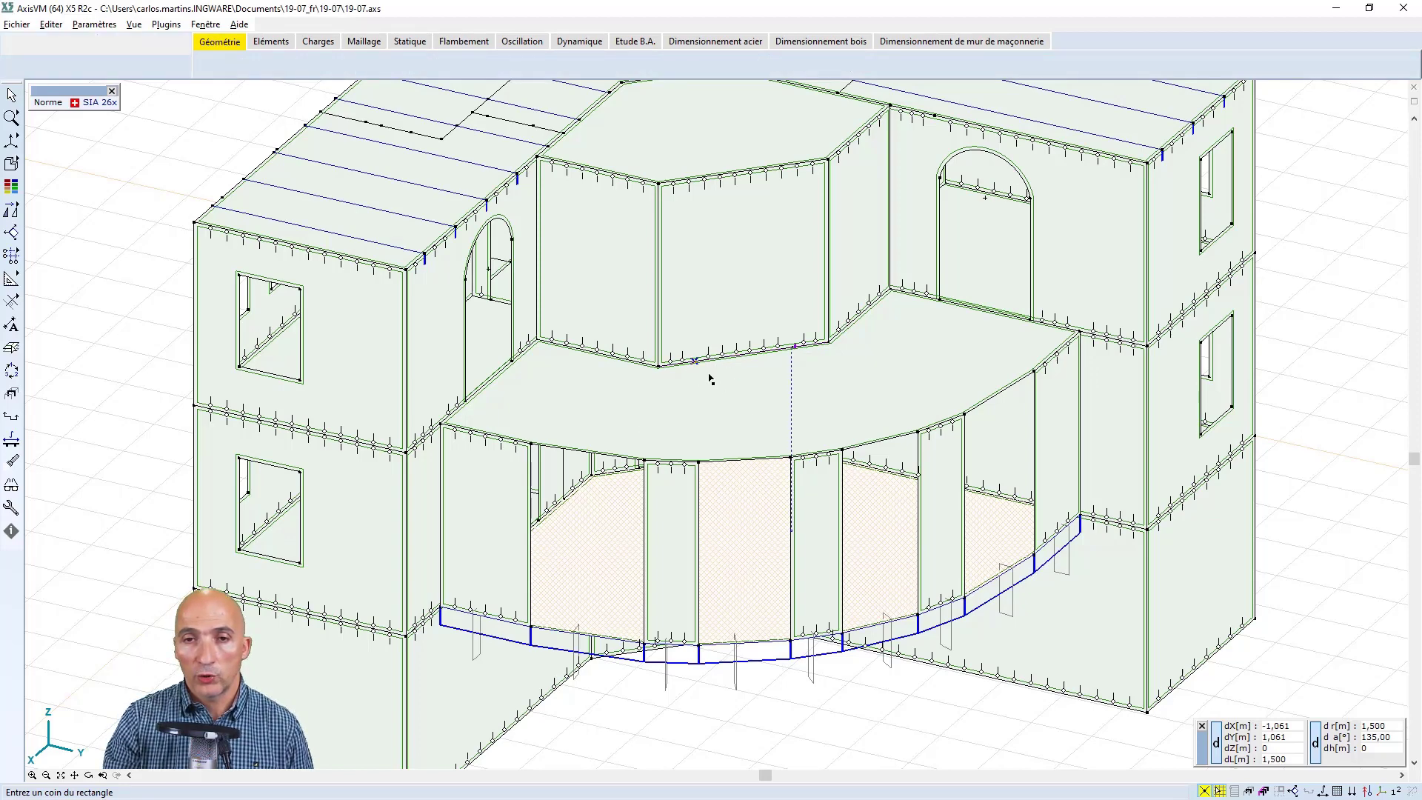
left_click(696, 363)
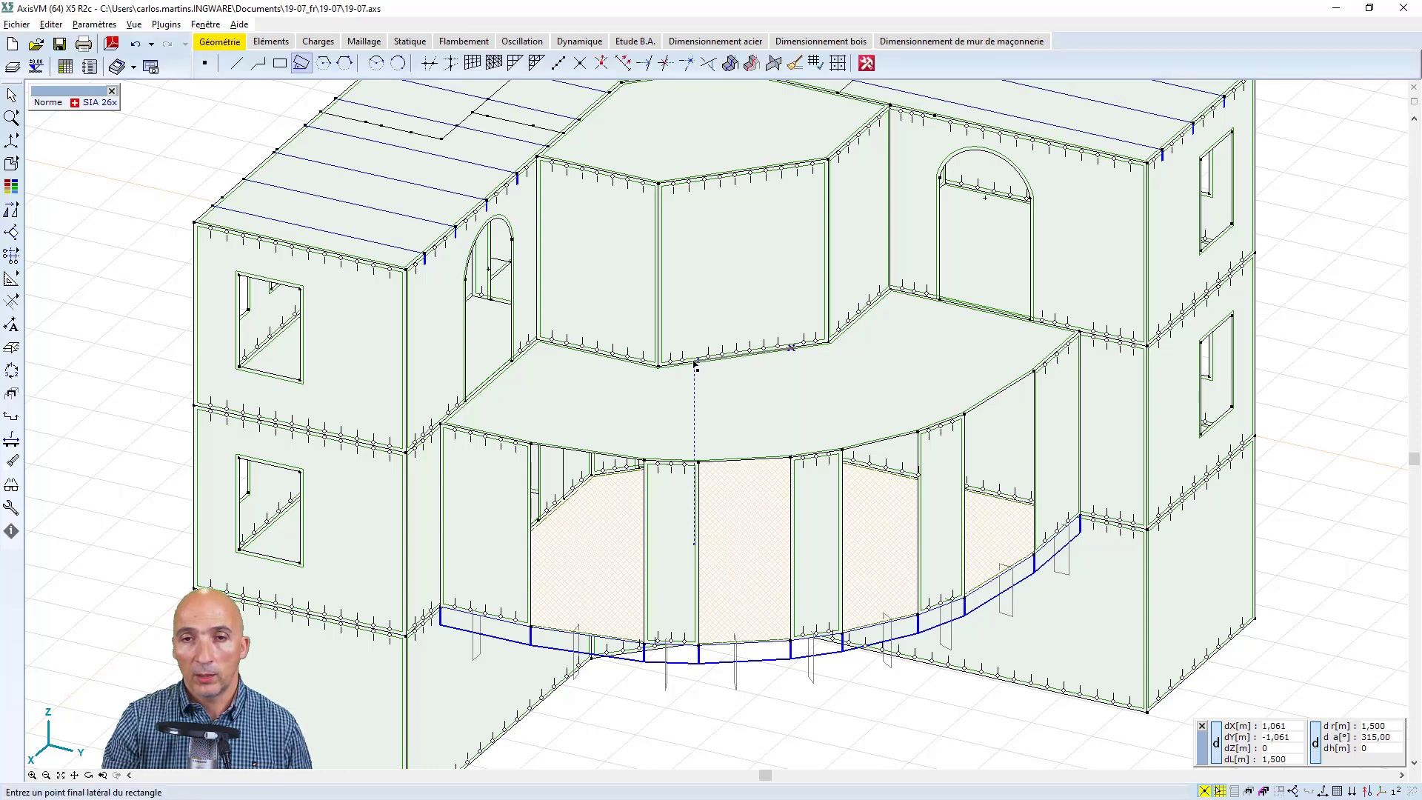
key("Return")
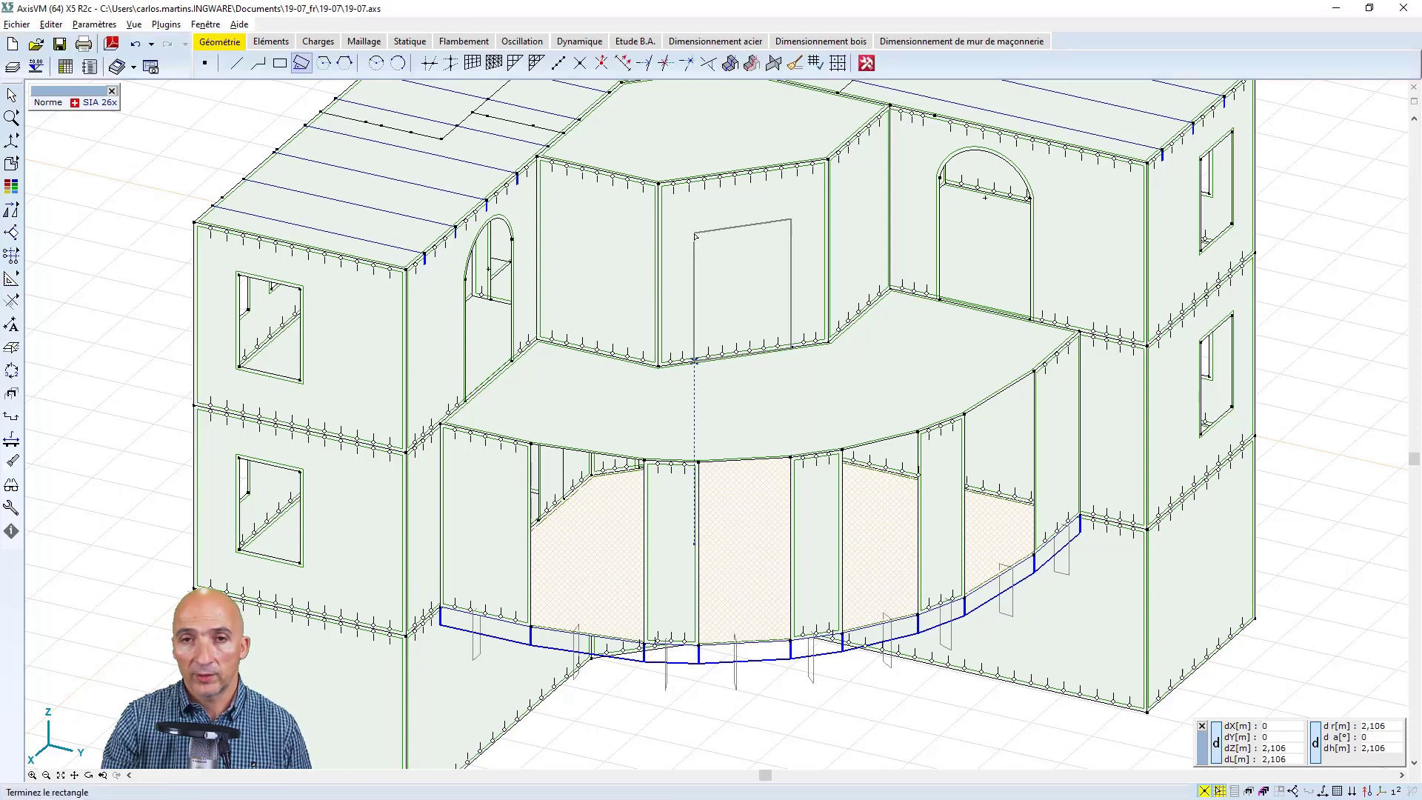
key("z")
key("Return")
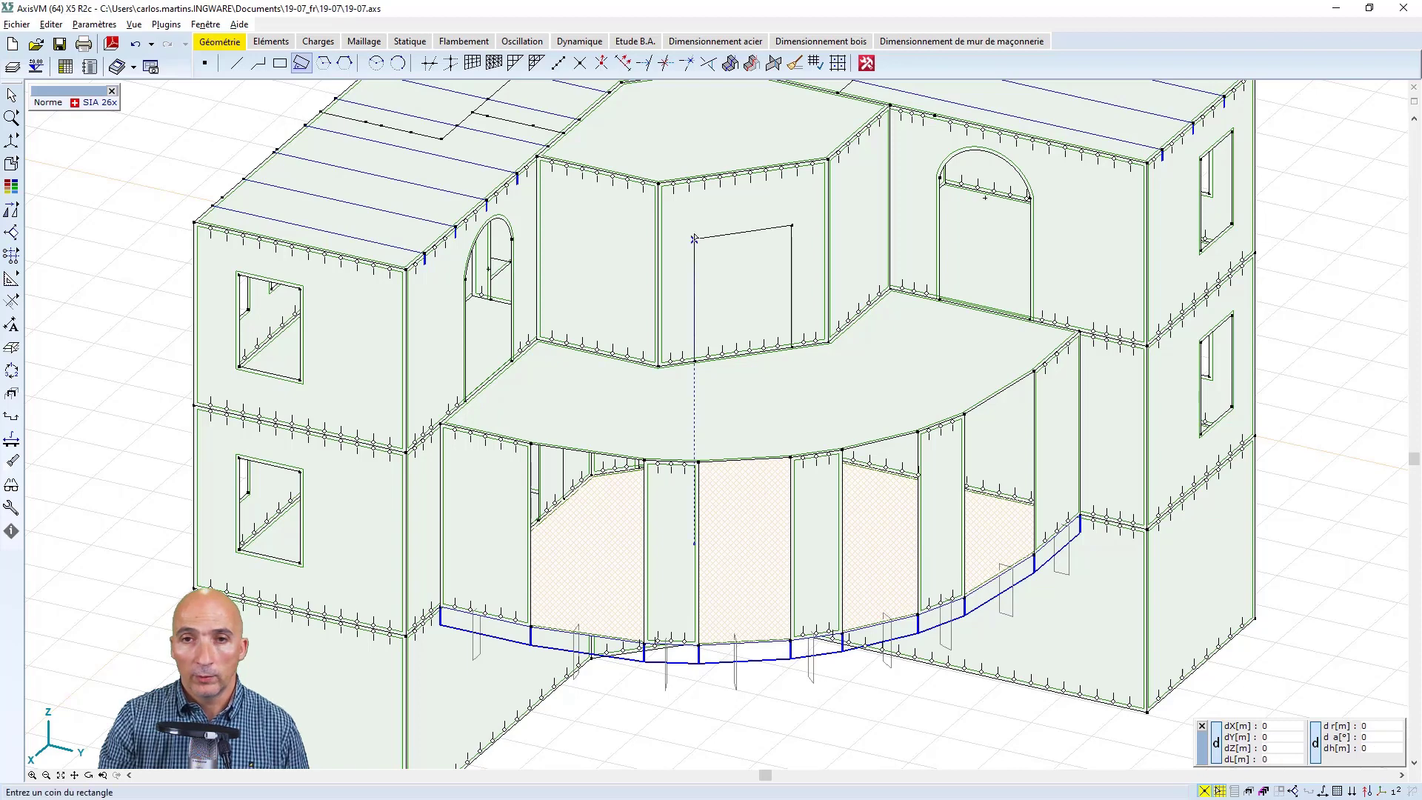
key("Escape")
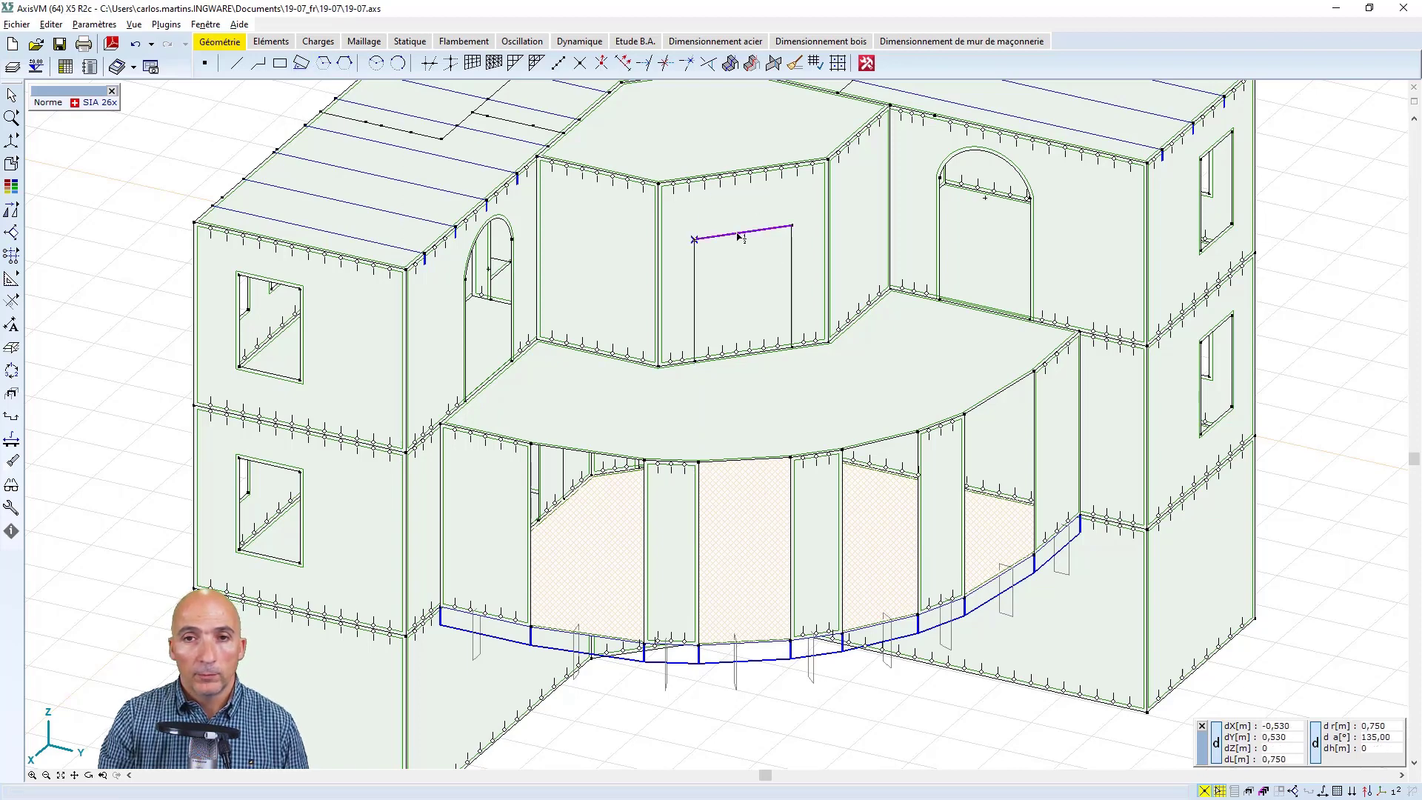
Convert the top edge of the new rectangle into an upward-curving arc to form an arched door outline
left_click(742, 232)
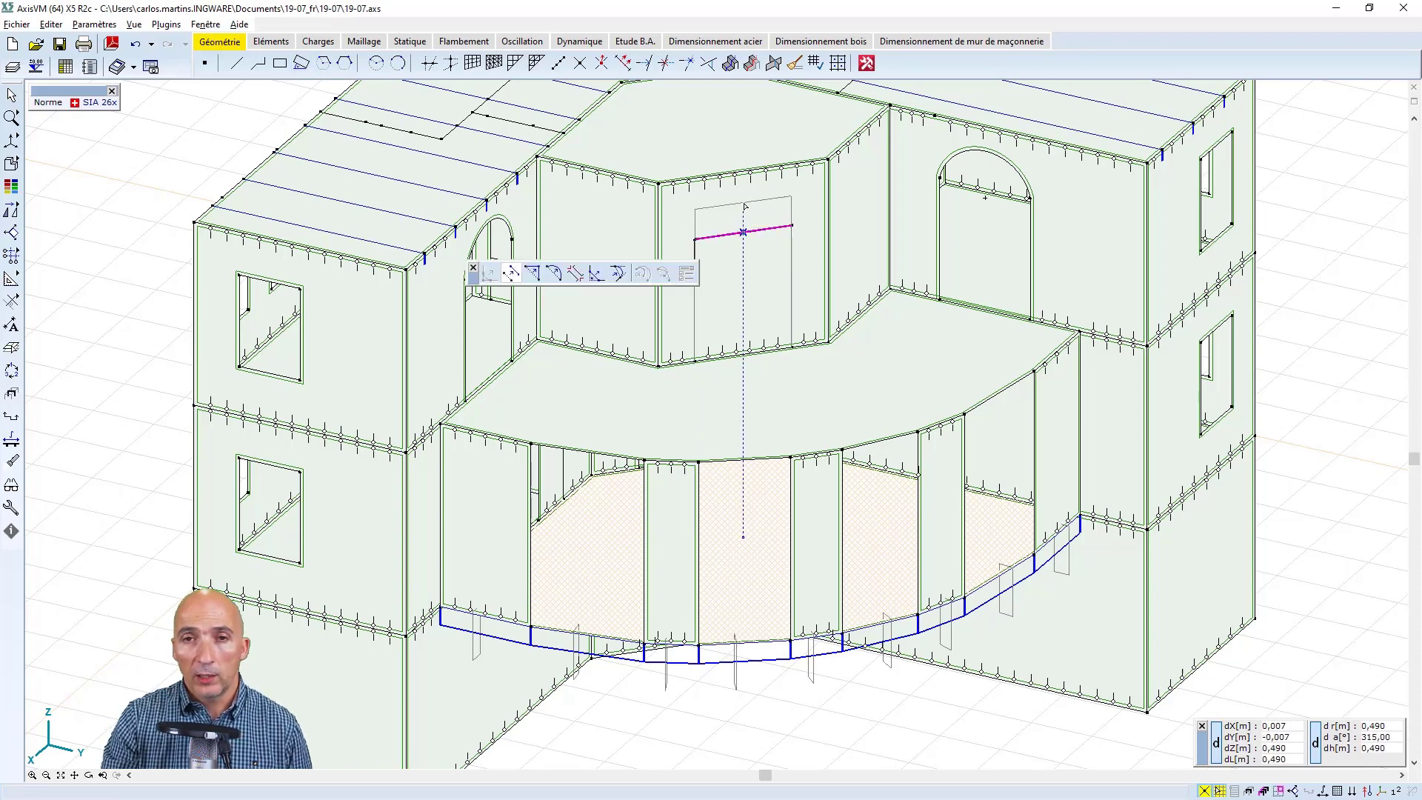
left_click(553, 273)
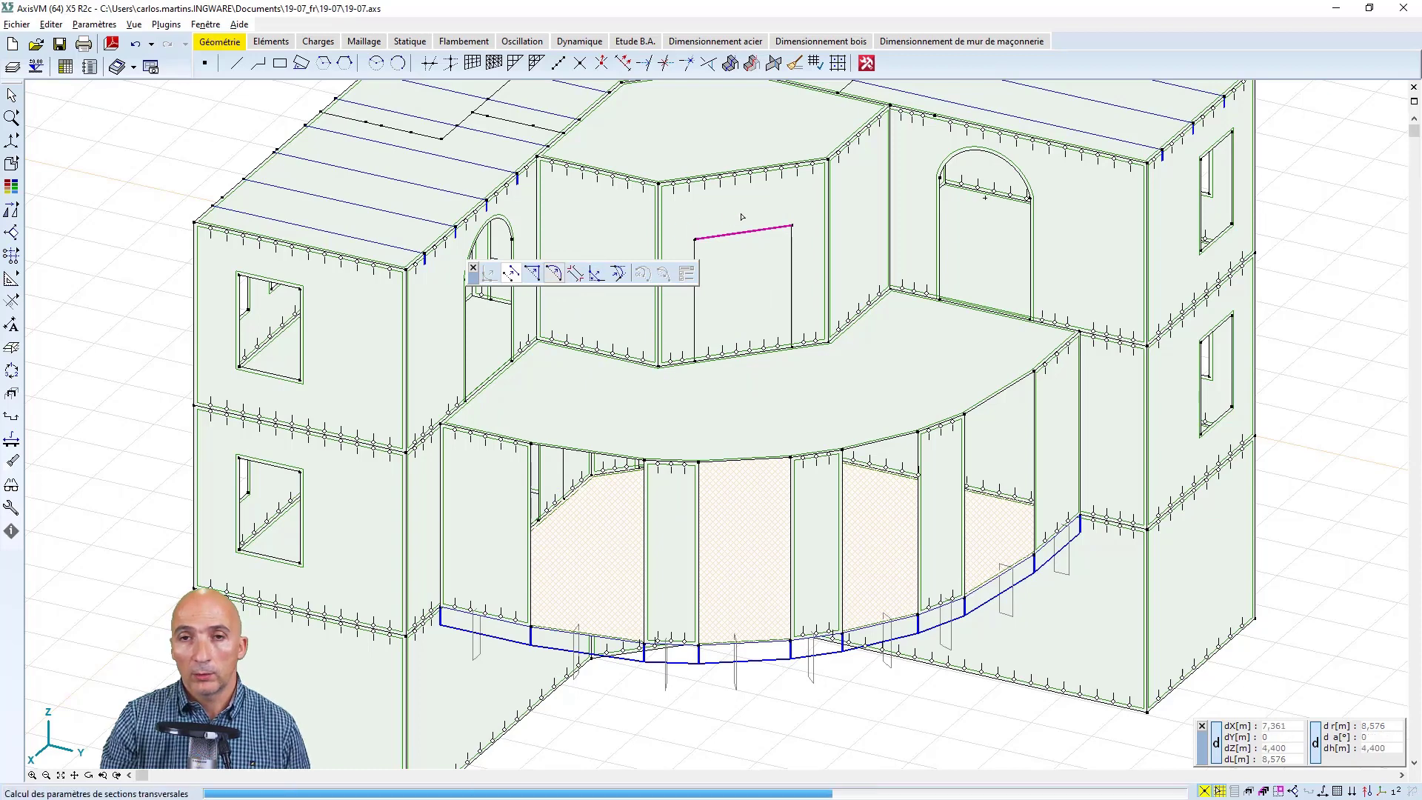
type("0")
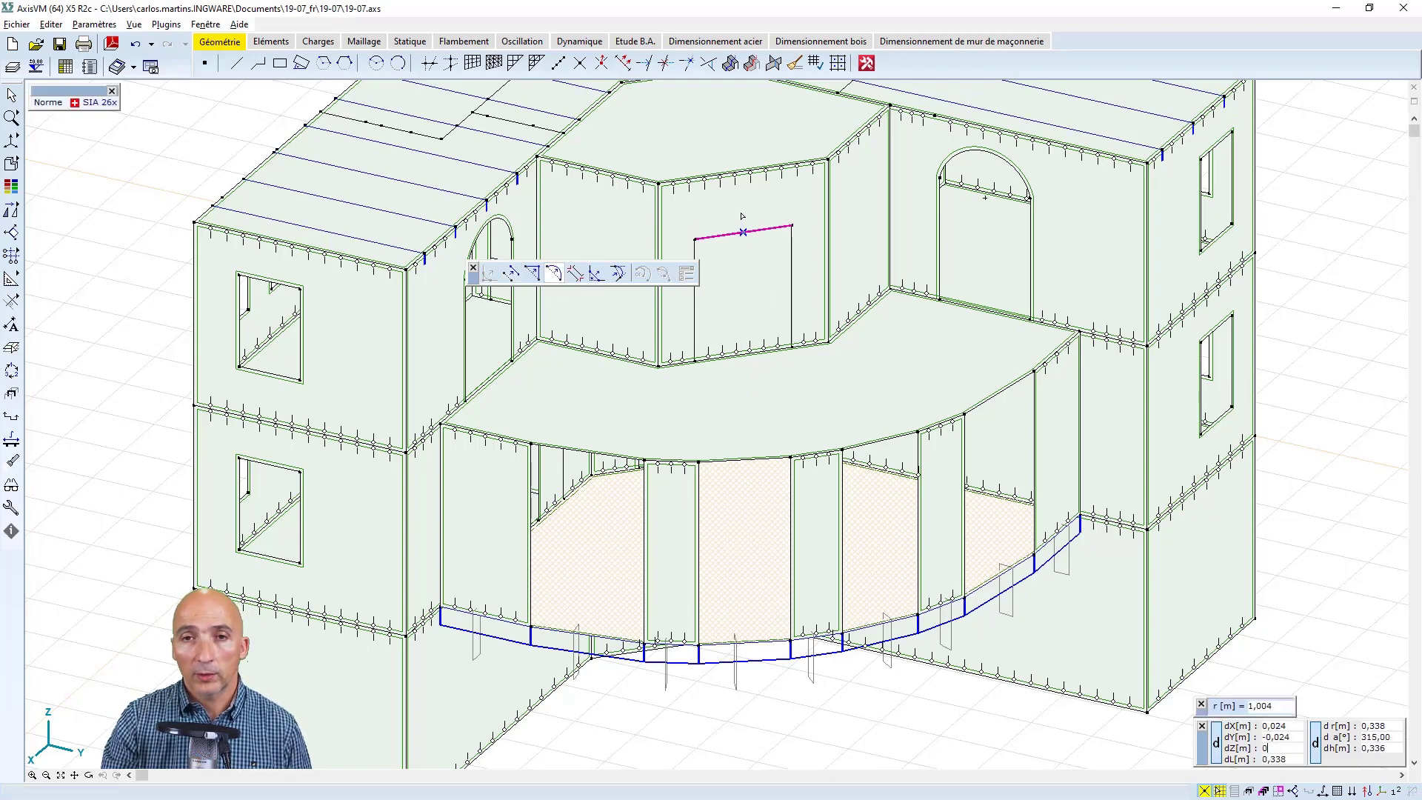
key("Return")
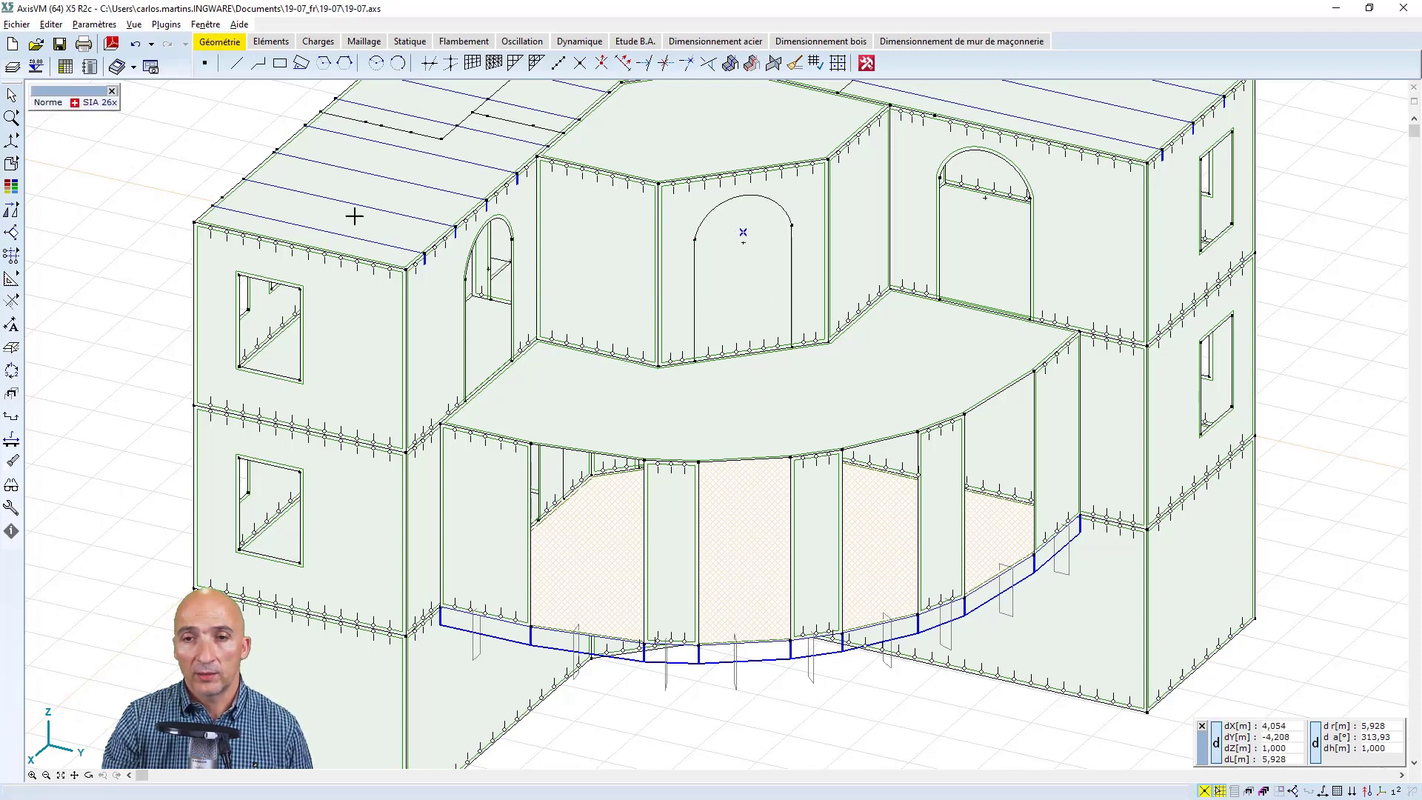
Select the bay's front wall with the arched outline's edges and split the wall domain along that outline
left_click(13, 96)
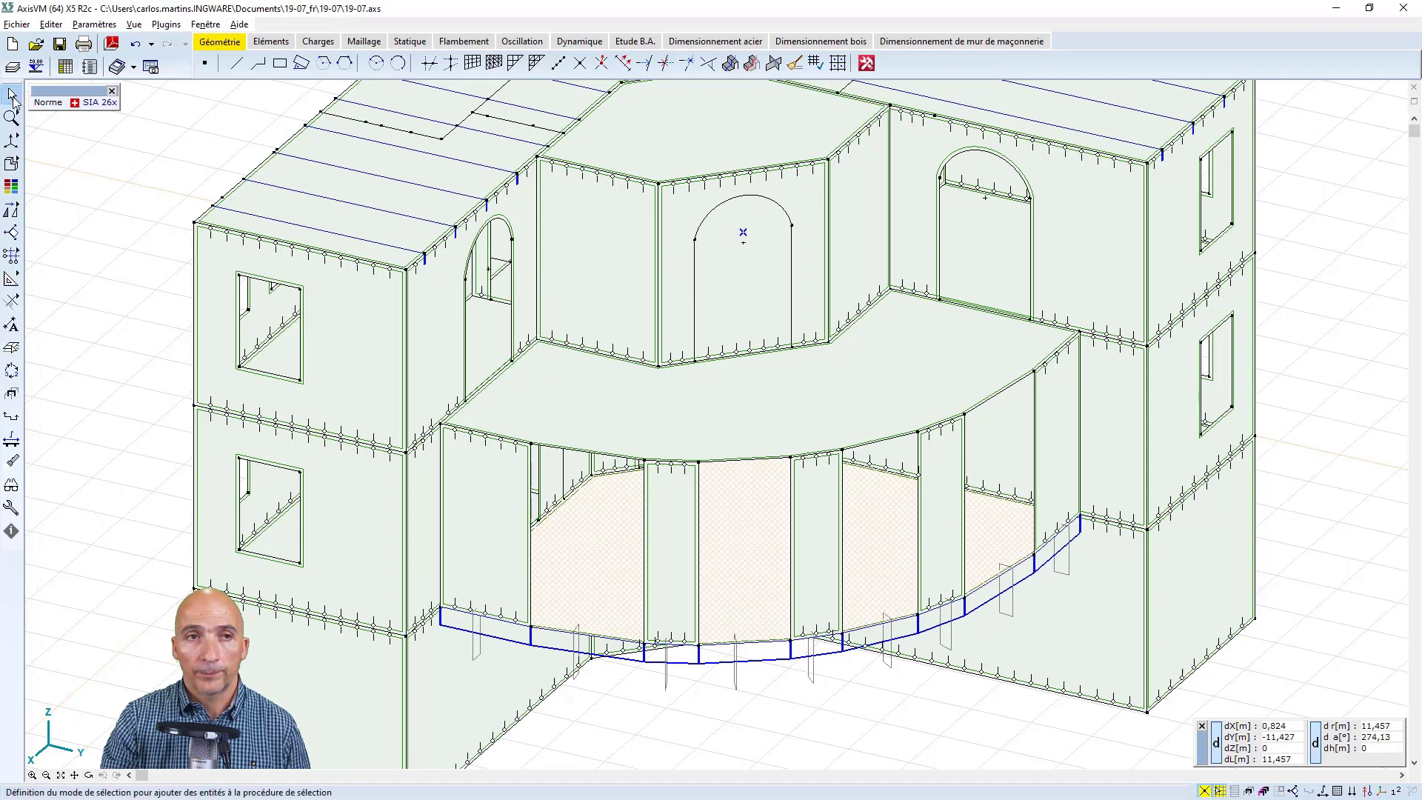
left_click(670, 262)
left_click(695, 264)
left_click(716, 219)
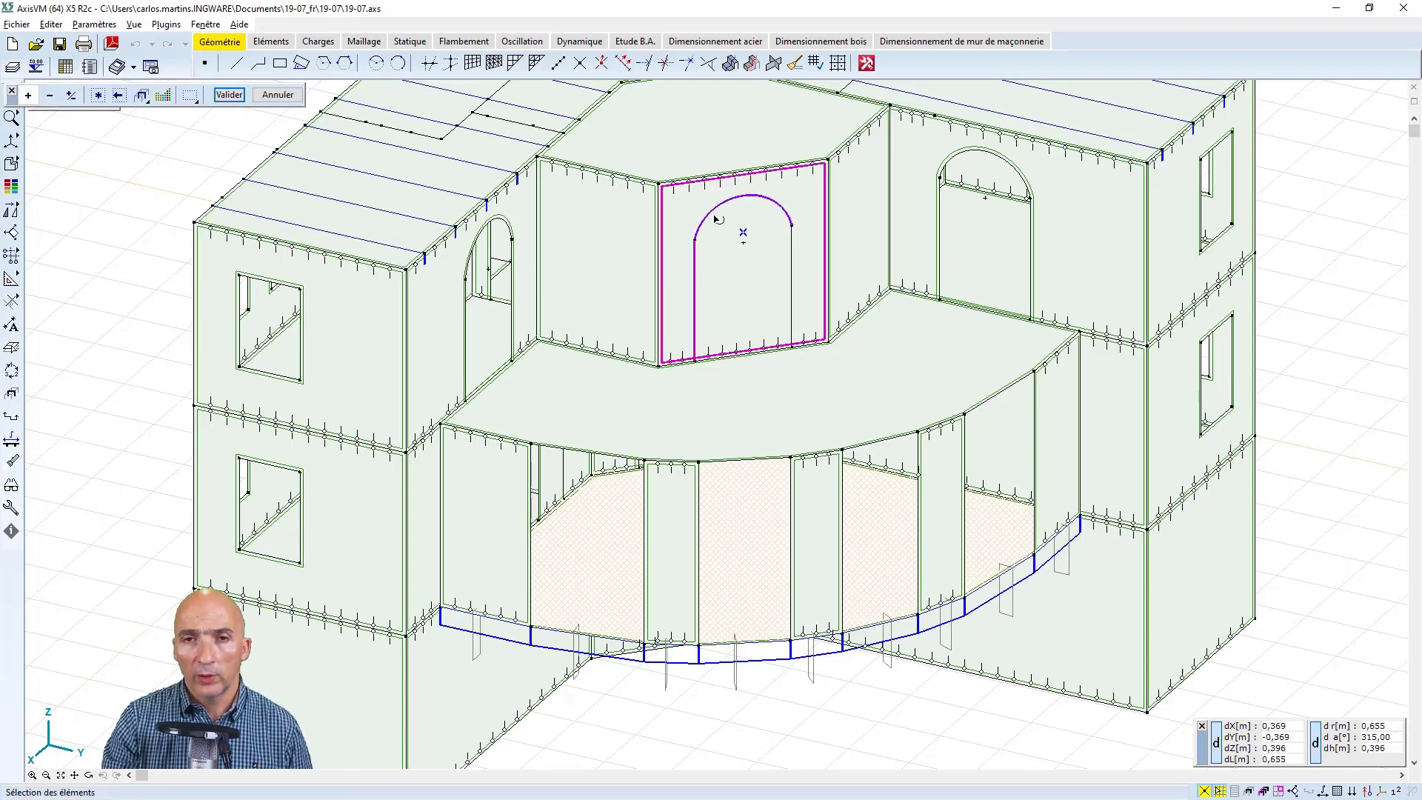
left_click(792, 255)
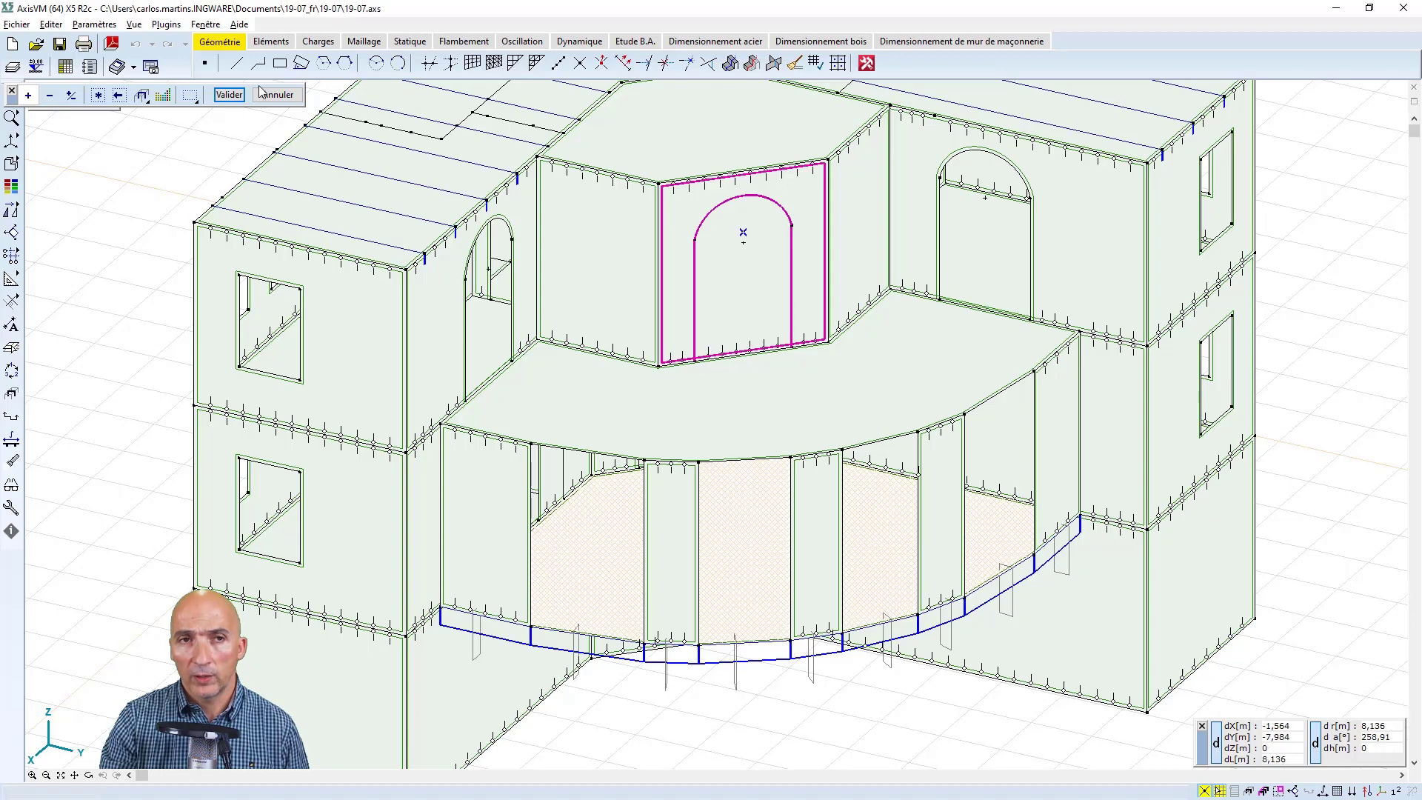
left_click(229, 94)
left_click(272, 43)
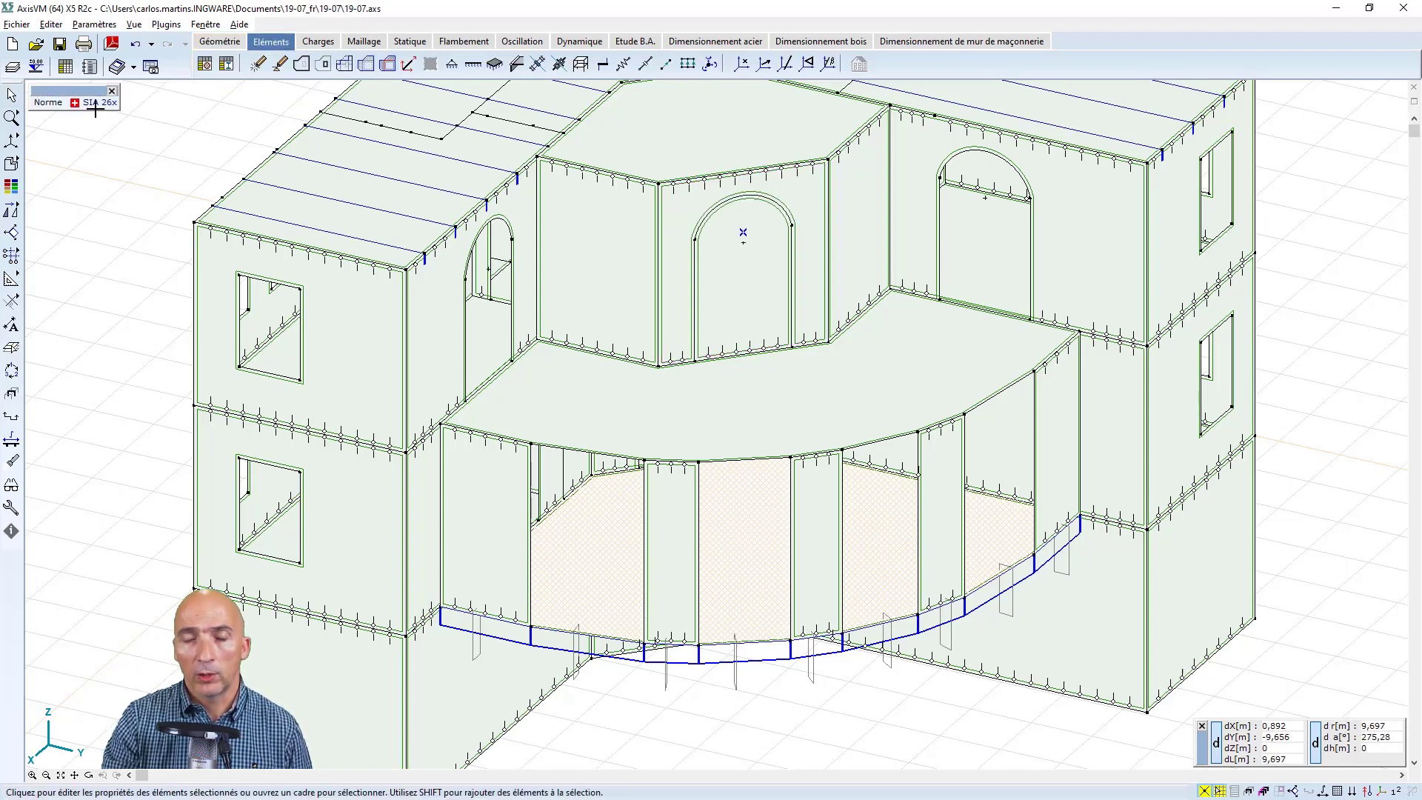
Select the domain inside the arched outline and delete it to cut the door opening
left_click(12, 95)
left_click(707, 293)
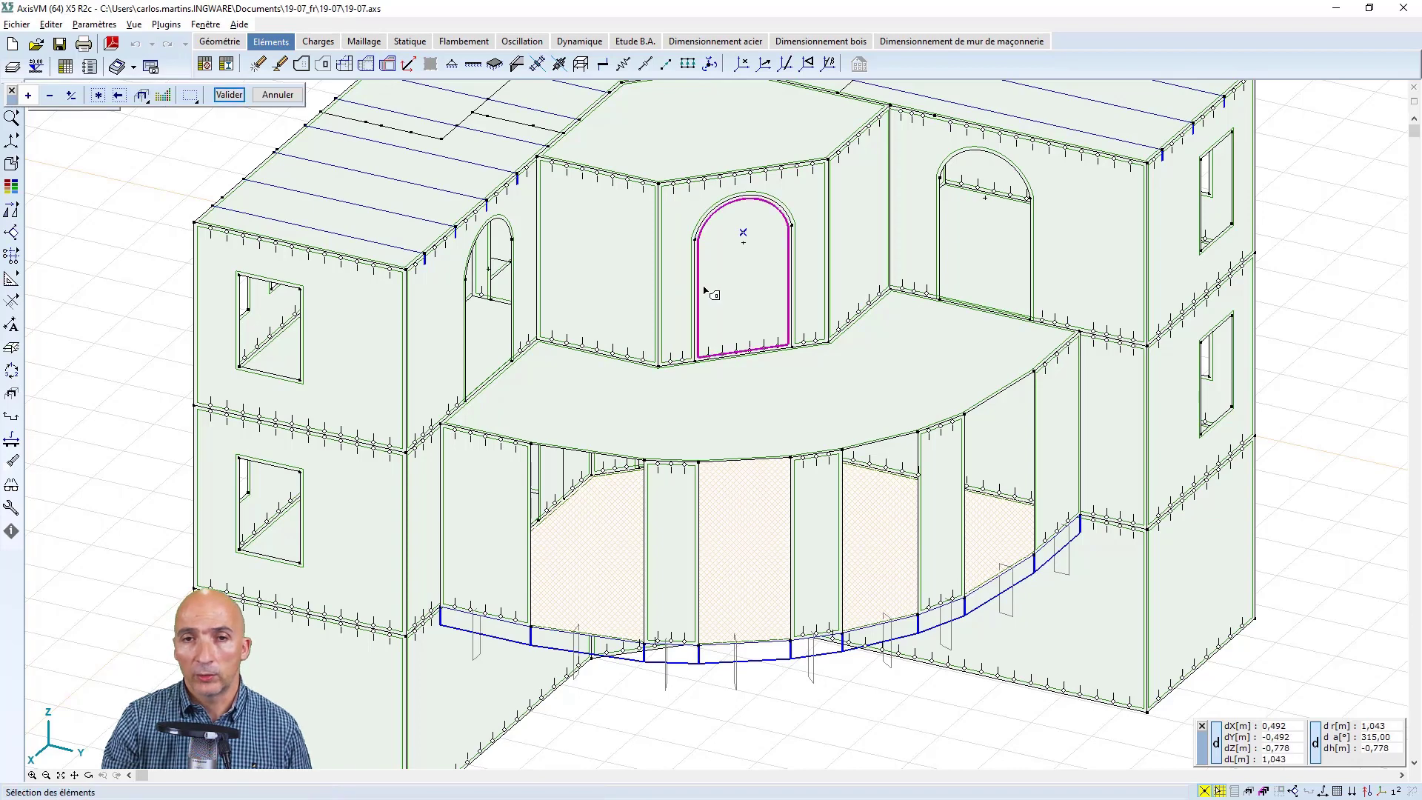
left_click(228, 95)
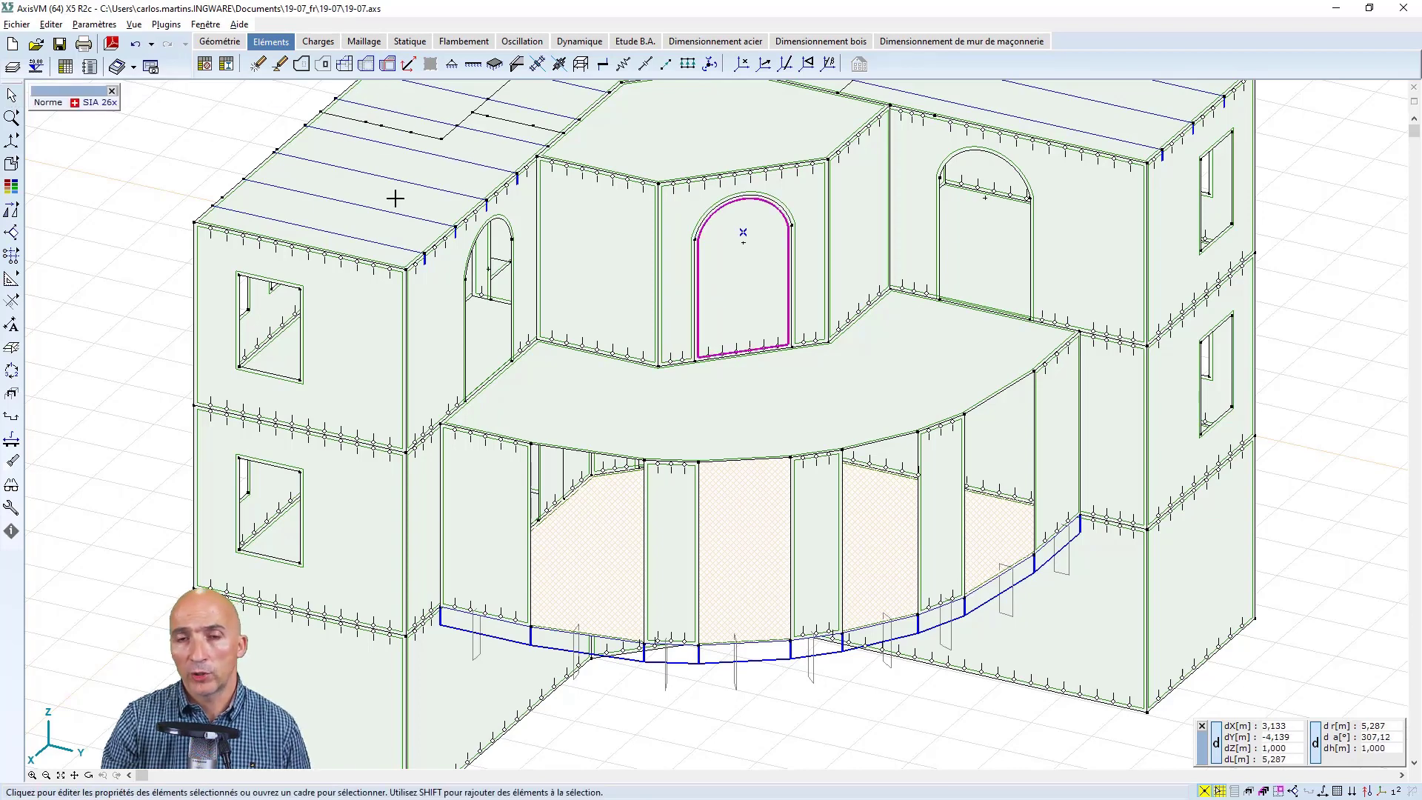
key("Delete")
left_click(818, 582)
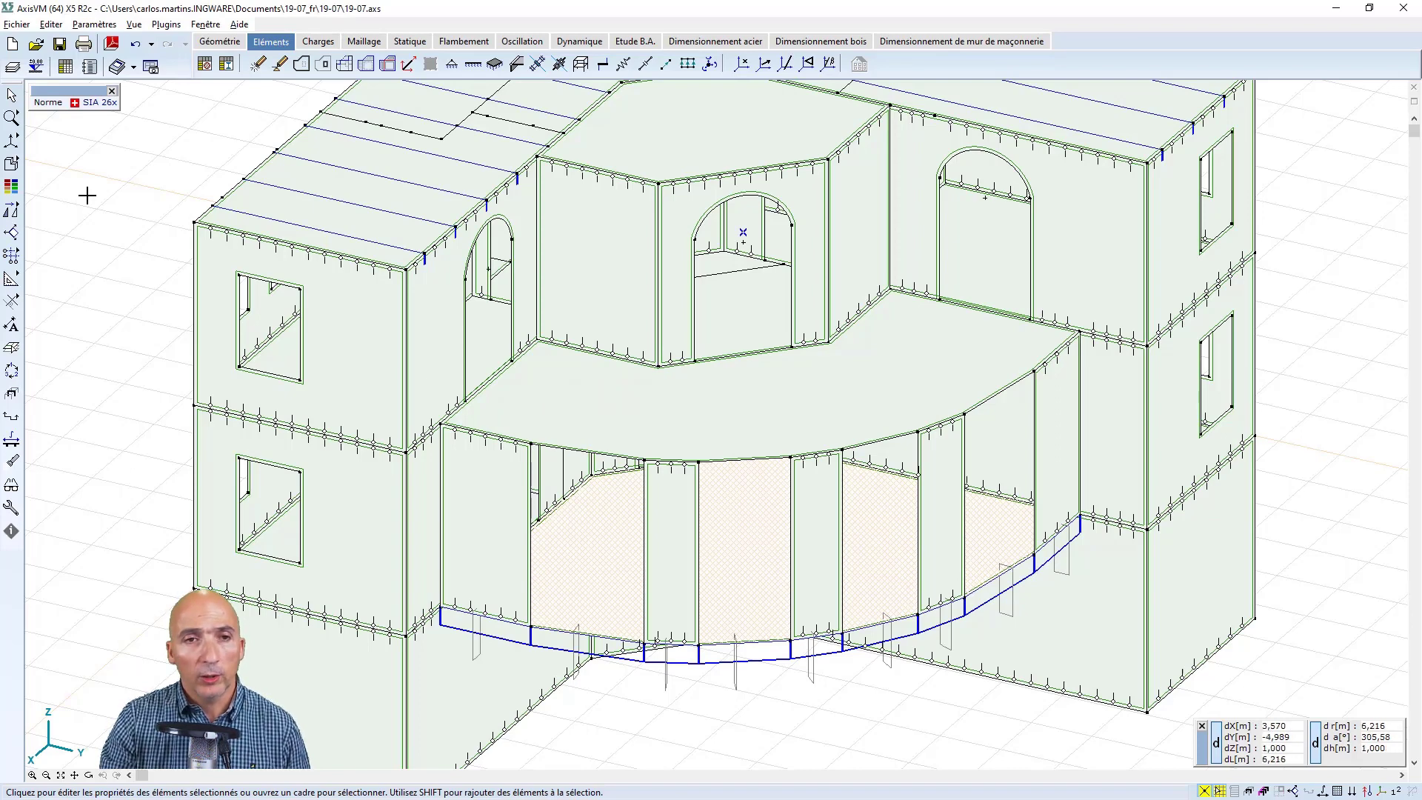
Try to move the top-storey end wall with its window 0,6 m inward in negative X using the Déplacer method, and undo the move
left_click(89, 774)
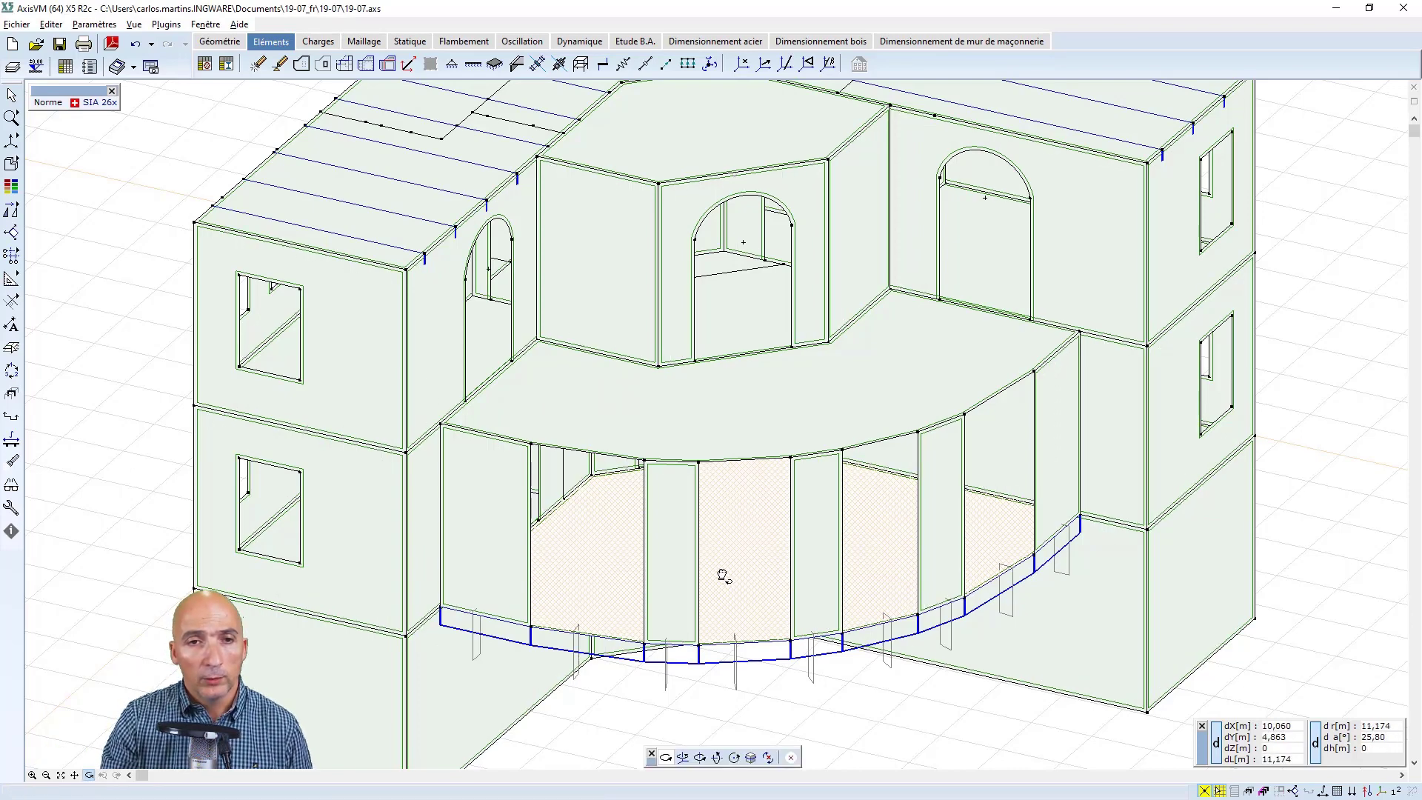
left_click_drag(723, 575, 672, 561)
middle_click_drag(664, 556, 788, 493)
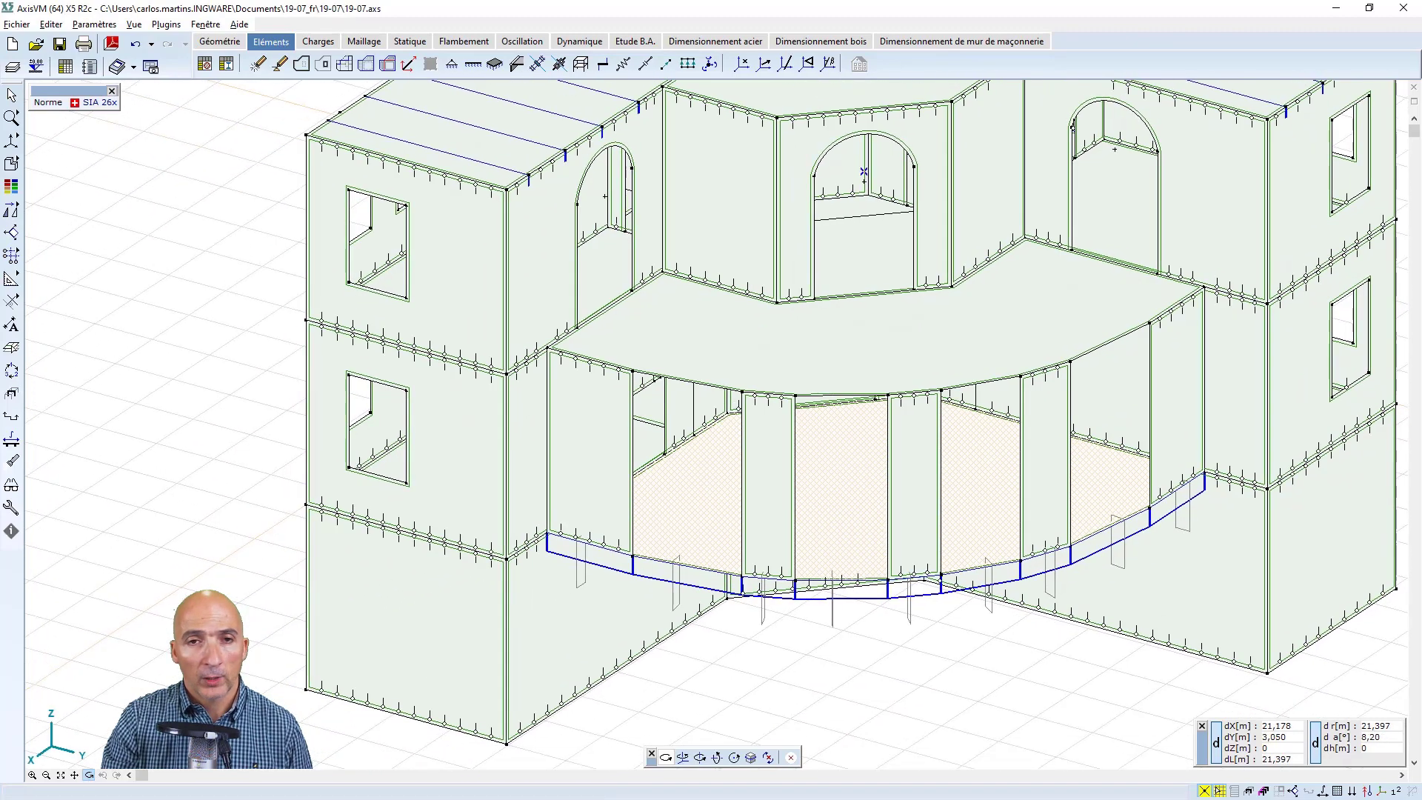
left_click(61, 776)
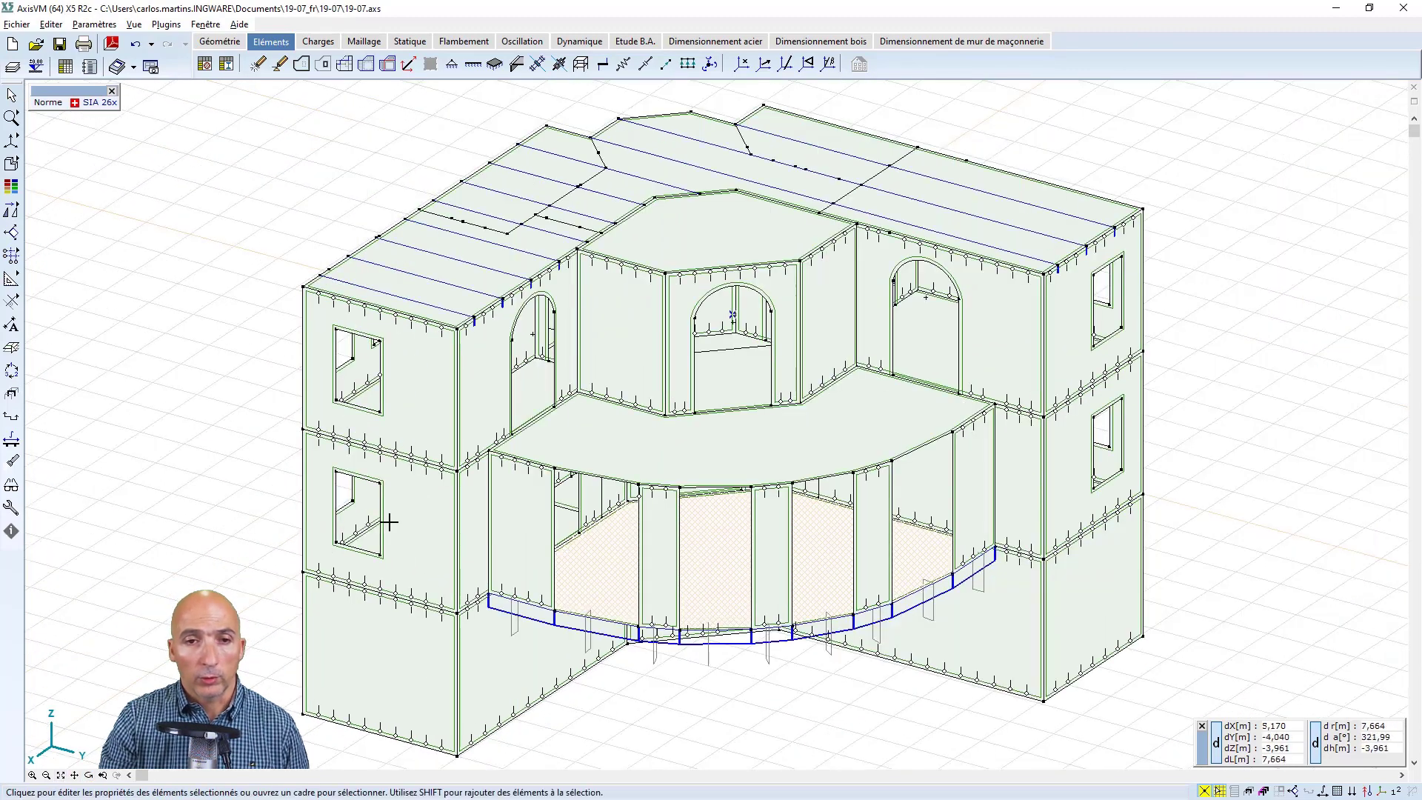
left_click(11, 97)
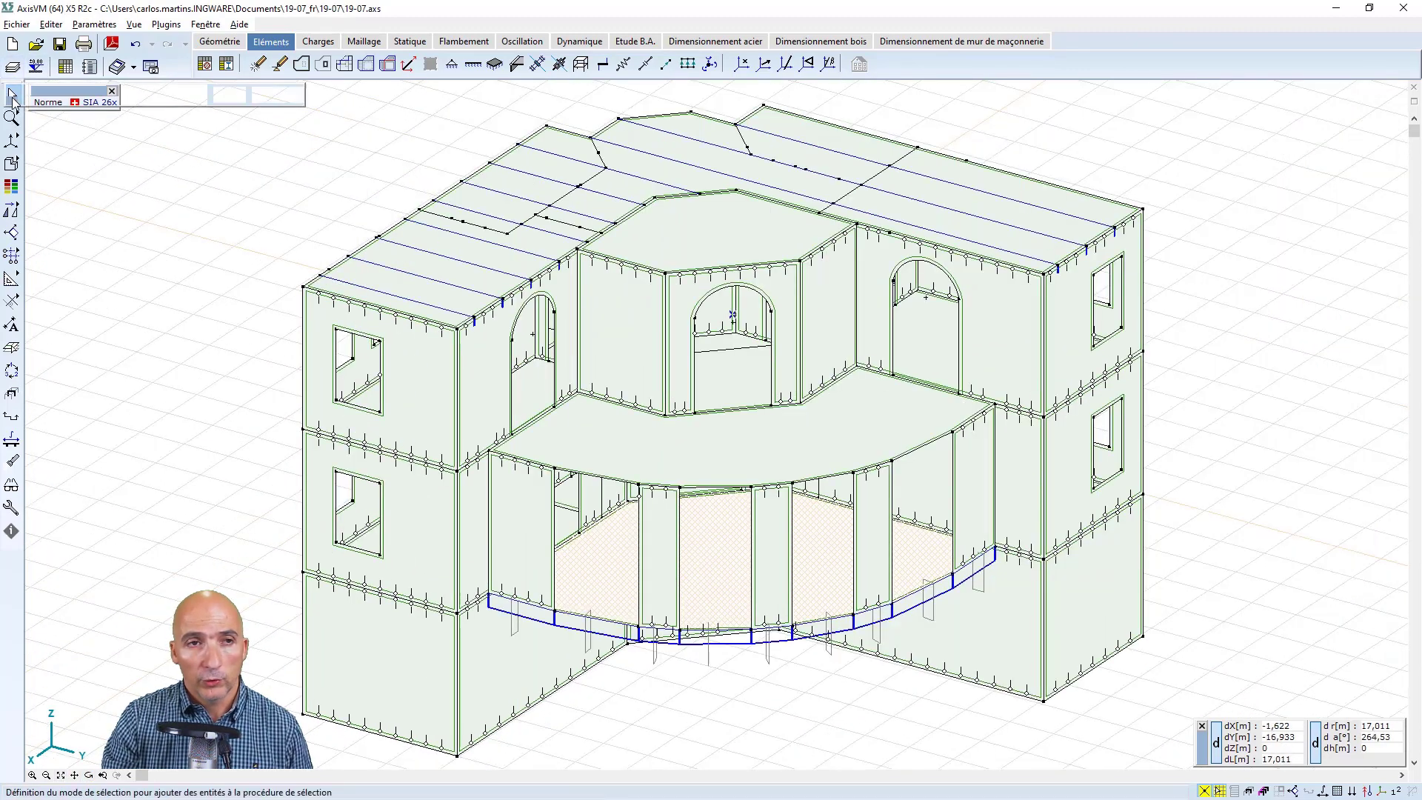
left_click(444, 367)
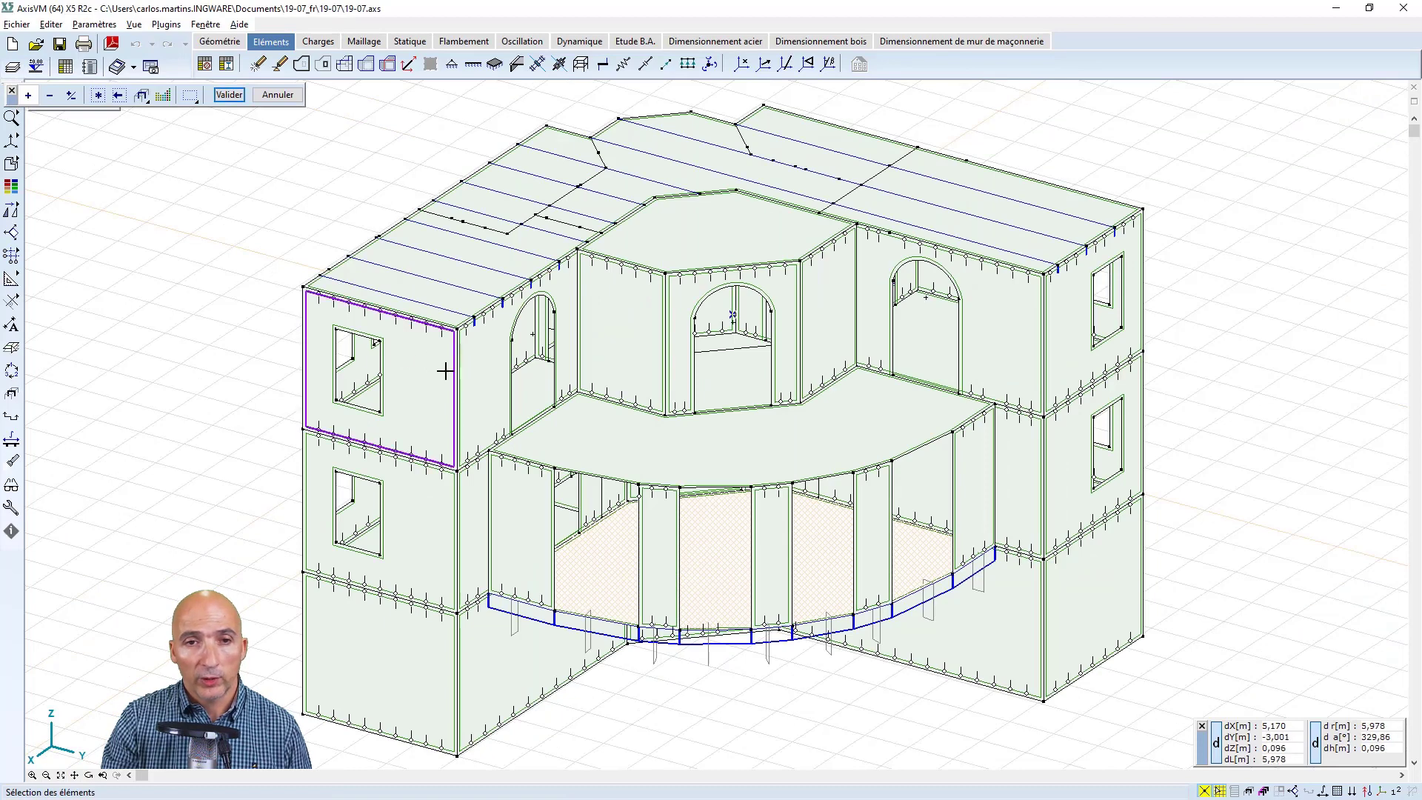
left_click(229, 94)
left_click(37, 211)
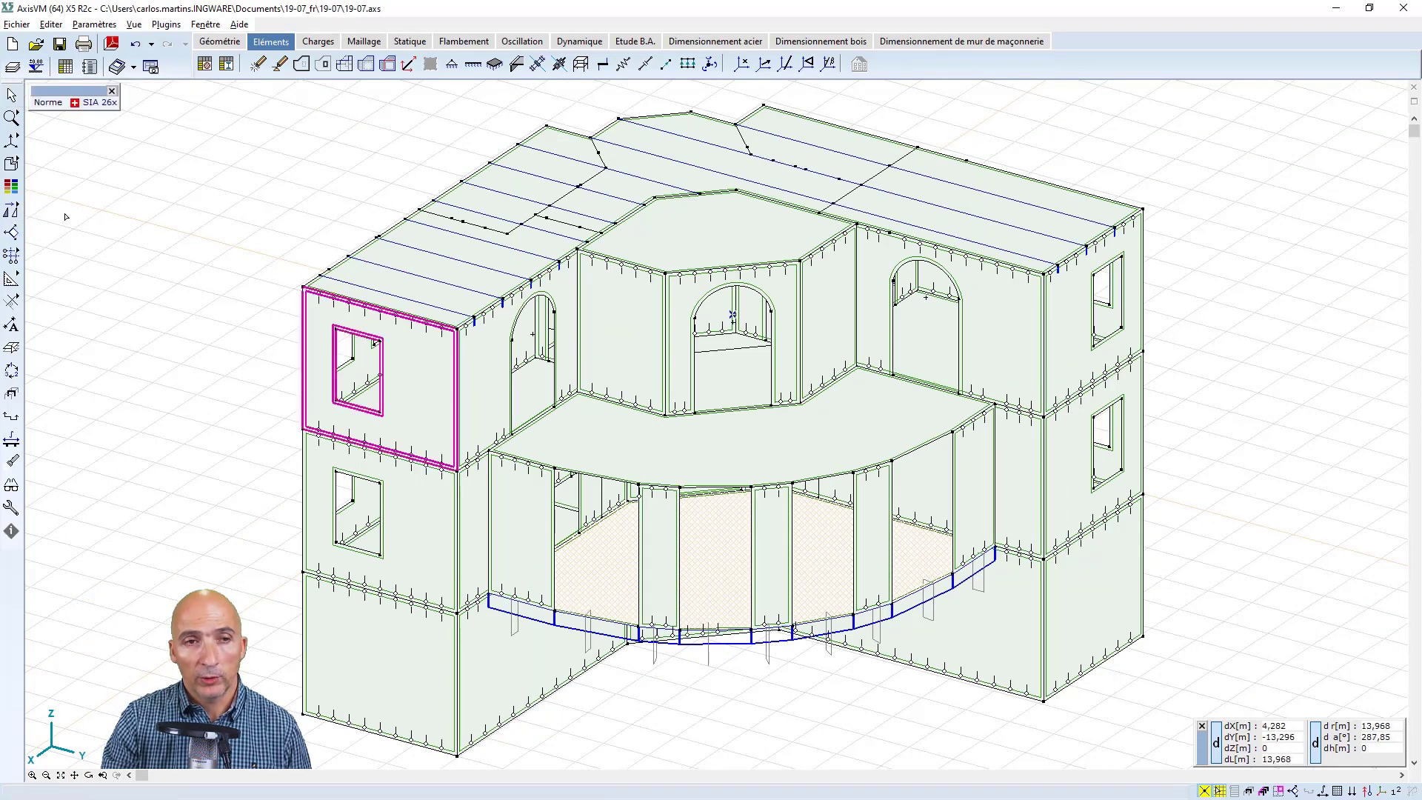
left_click(538, 326)
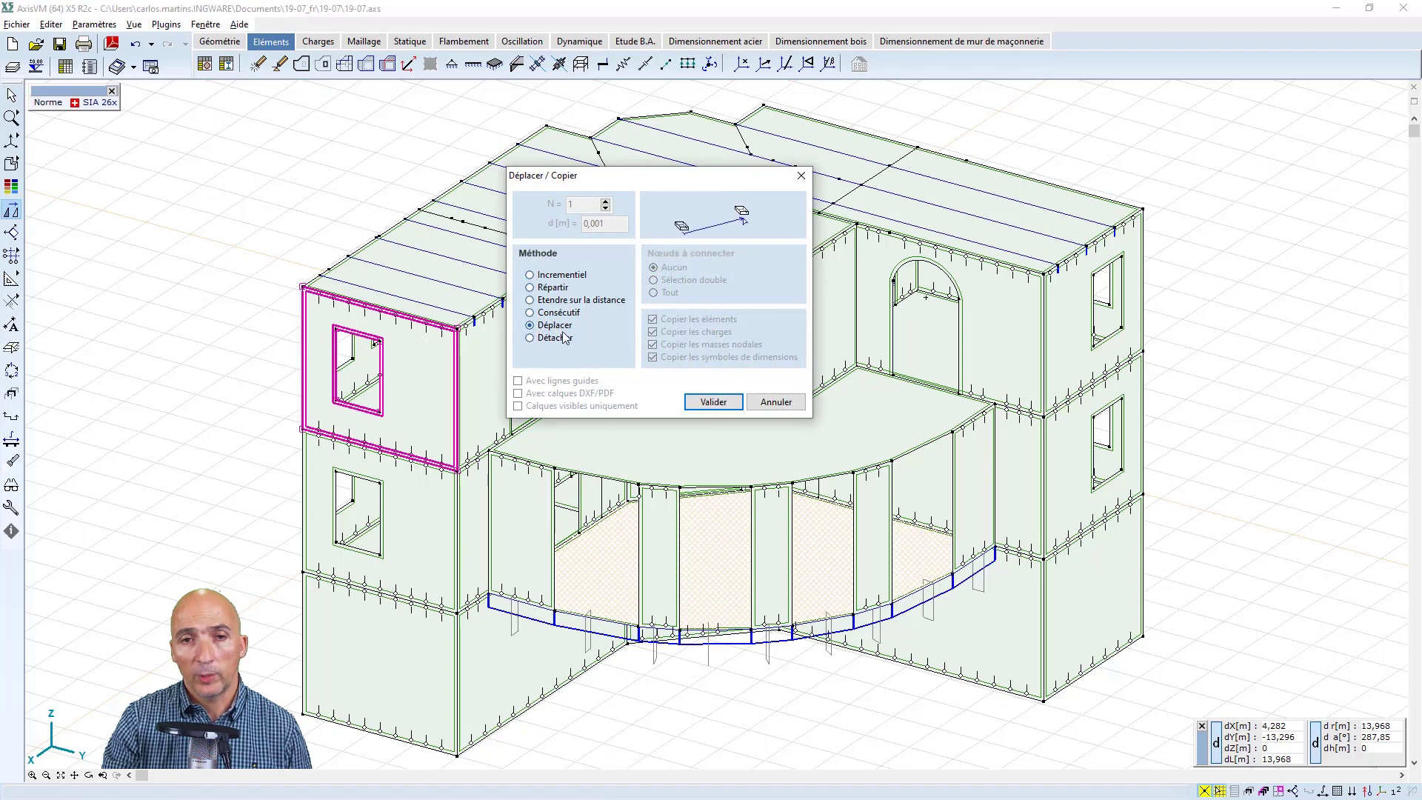
left_click(697, 402)
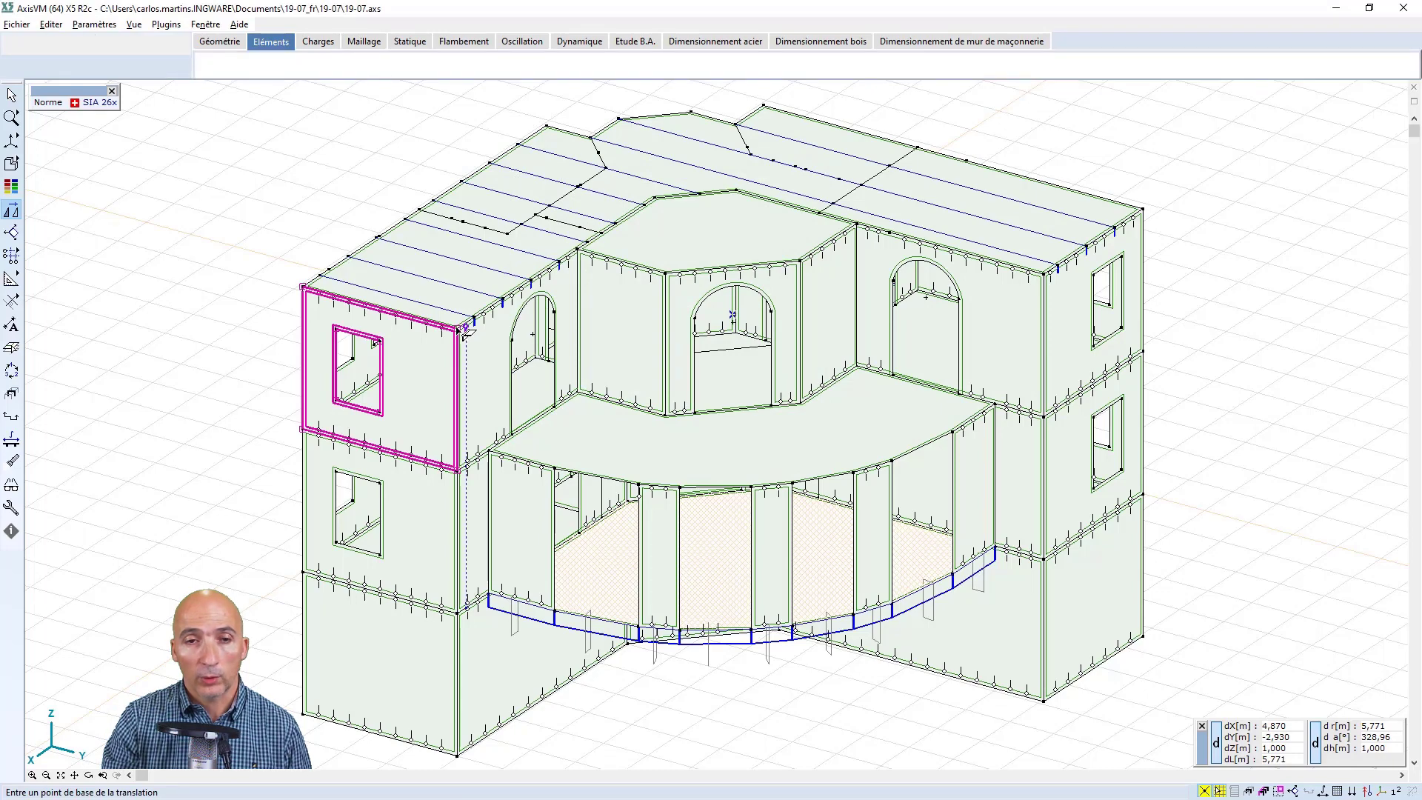
left_click(461, 327)
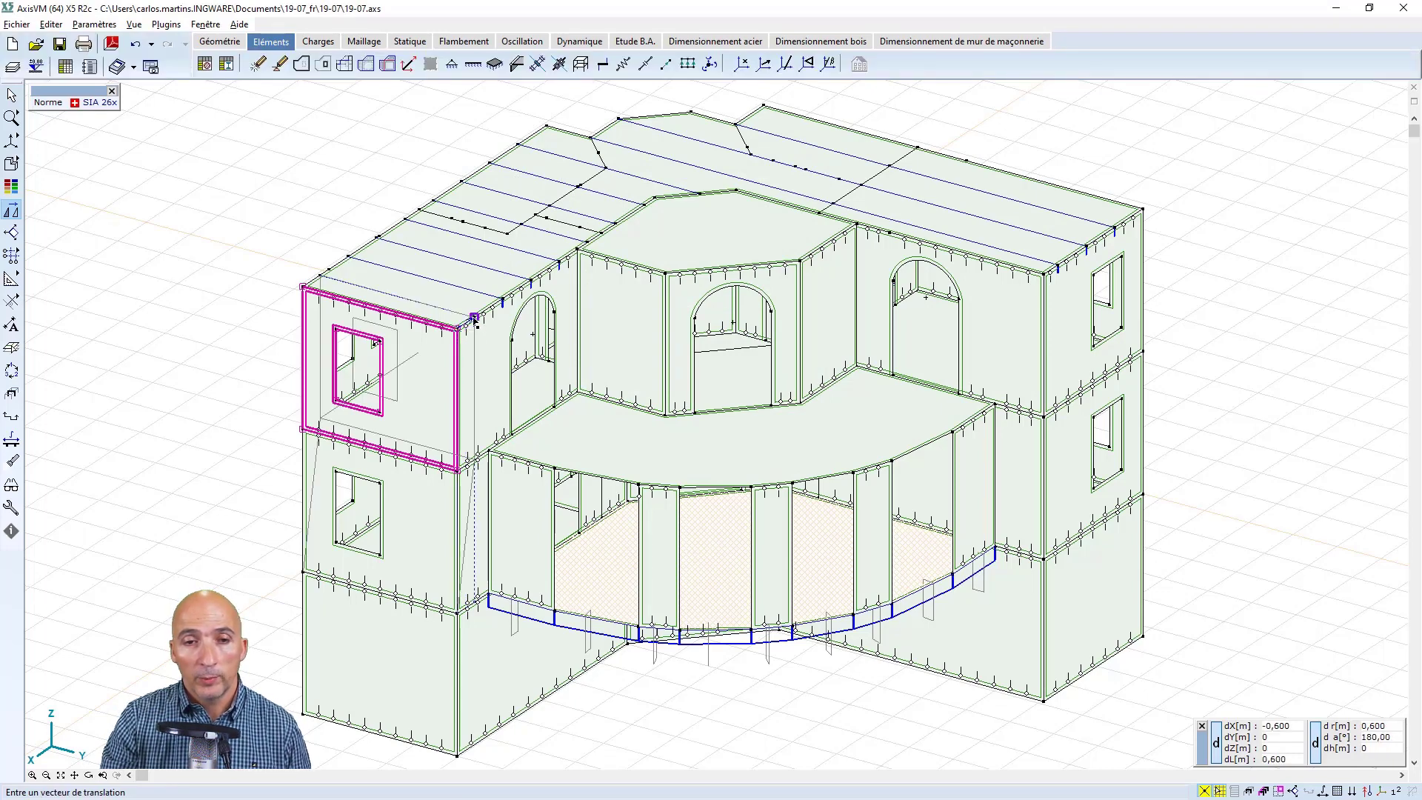
left_click(474, 320)
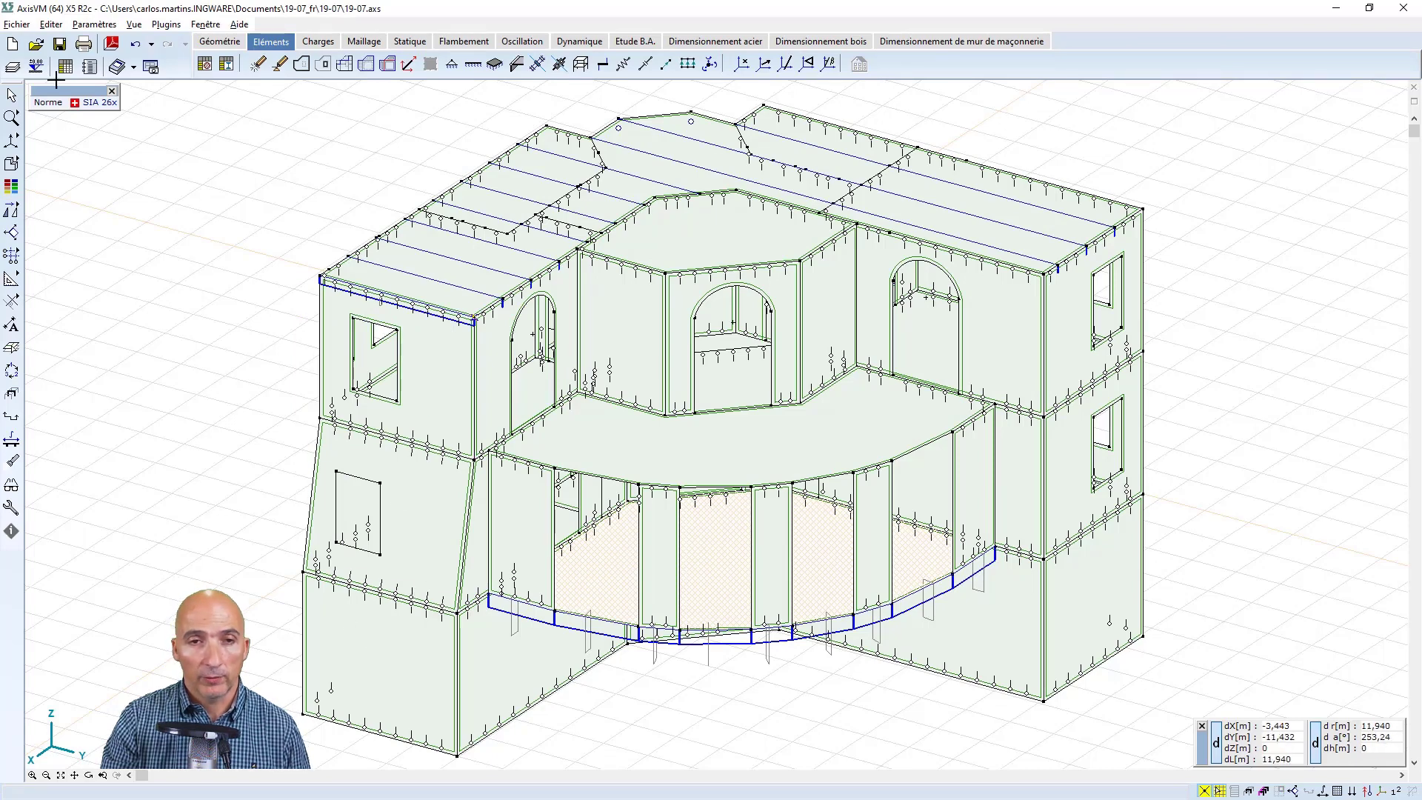
left_click(134, 44)
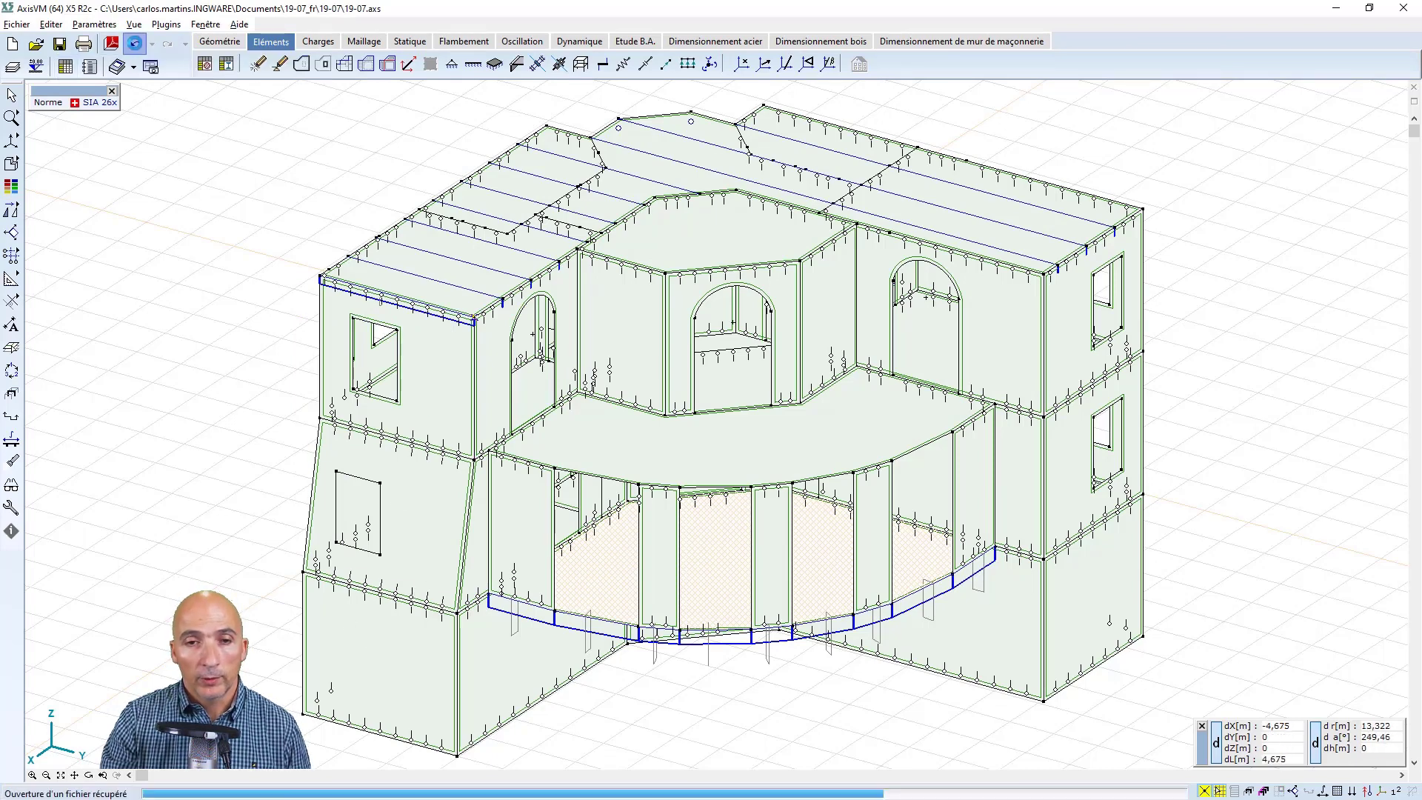
Detach the top-storey end wall with its window using the Détacher method and shift it 0,6 m inward in negative X
left_click(11, 95)
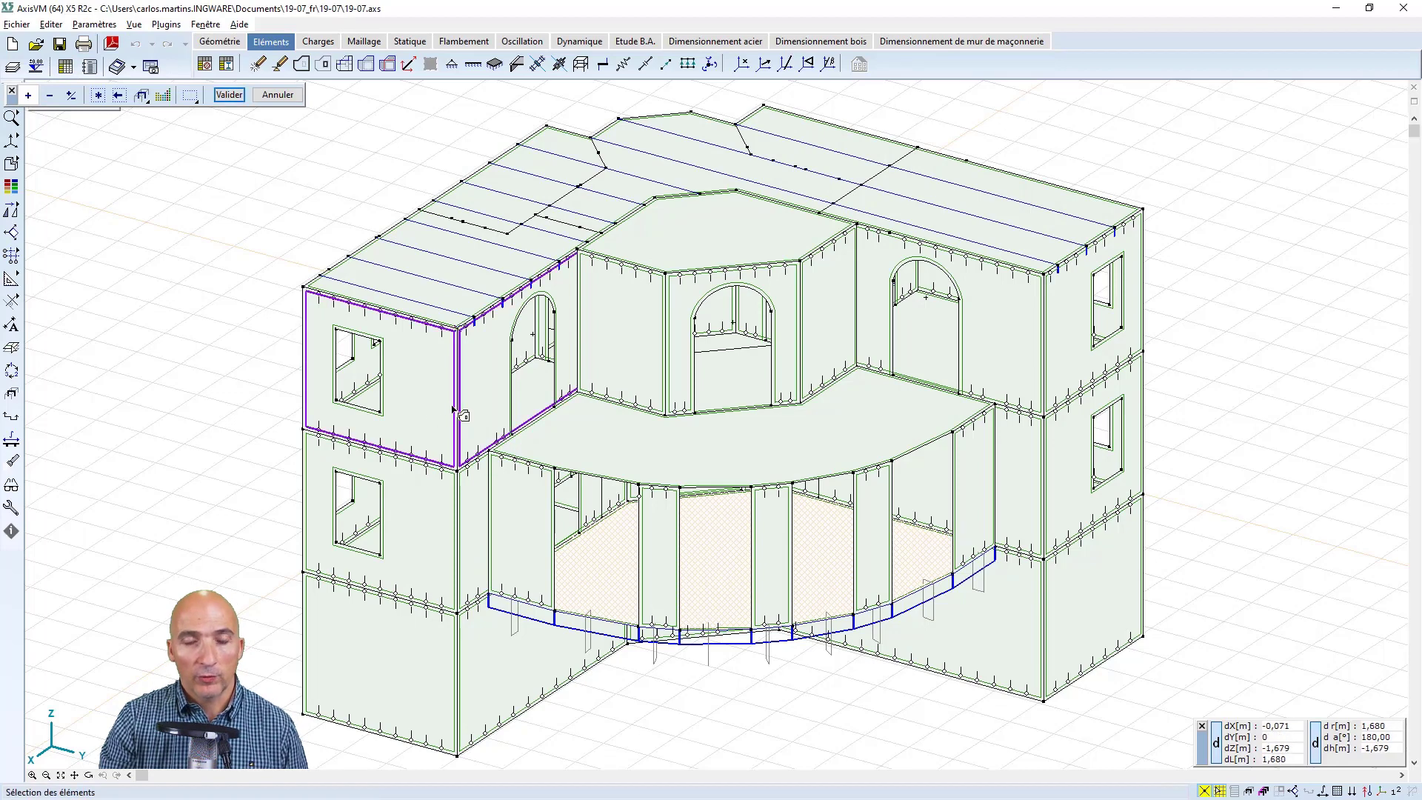
left_click(305, 359)
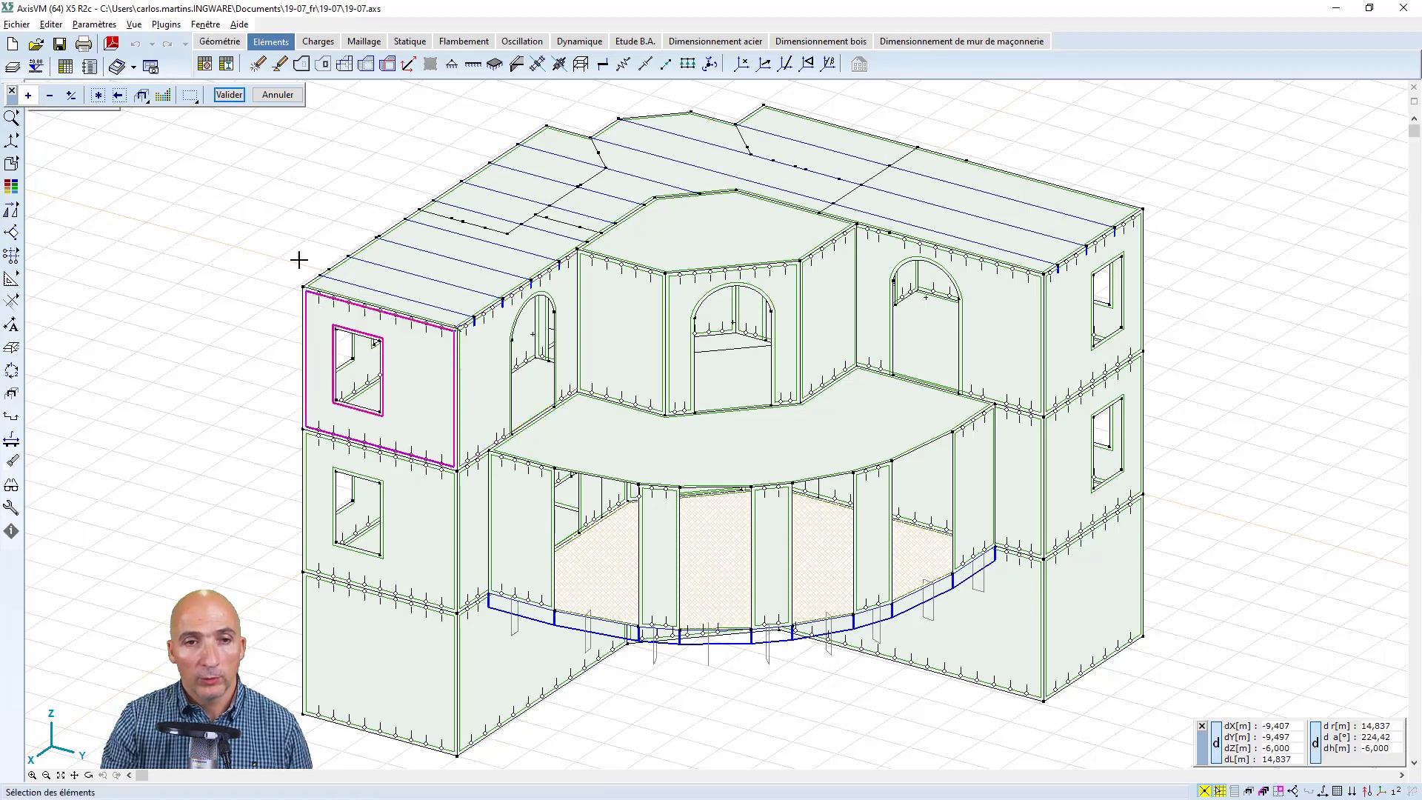
left_click(229, 95)
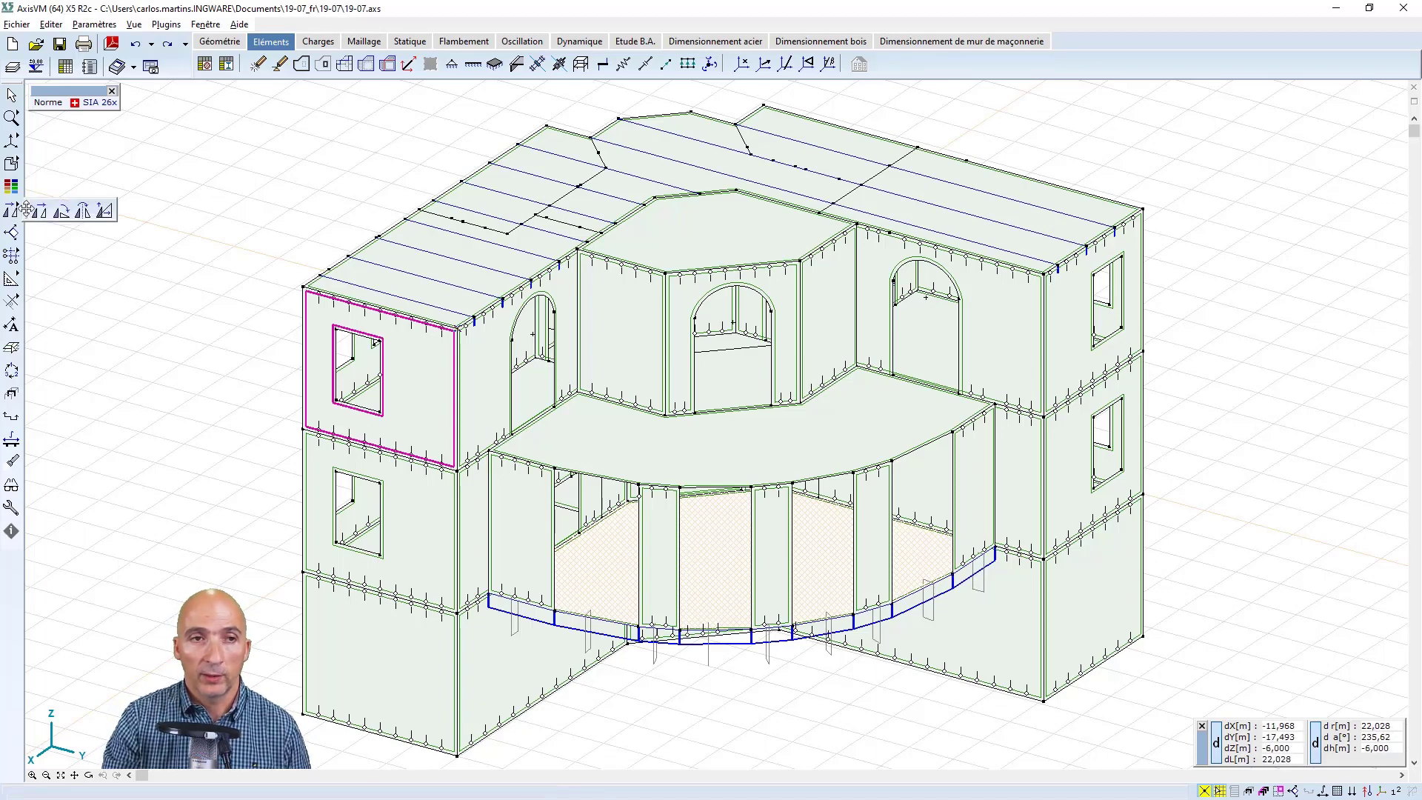
left_click(26, 211)
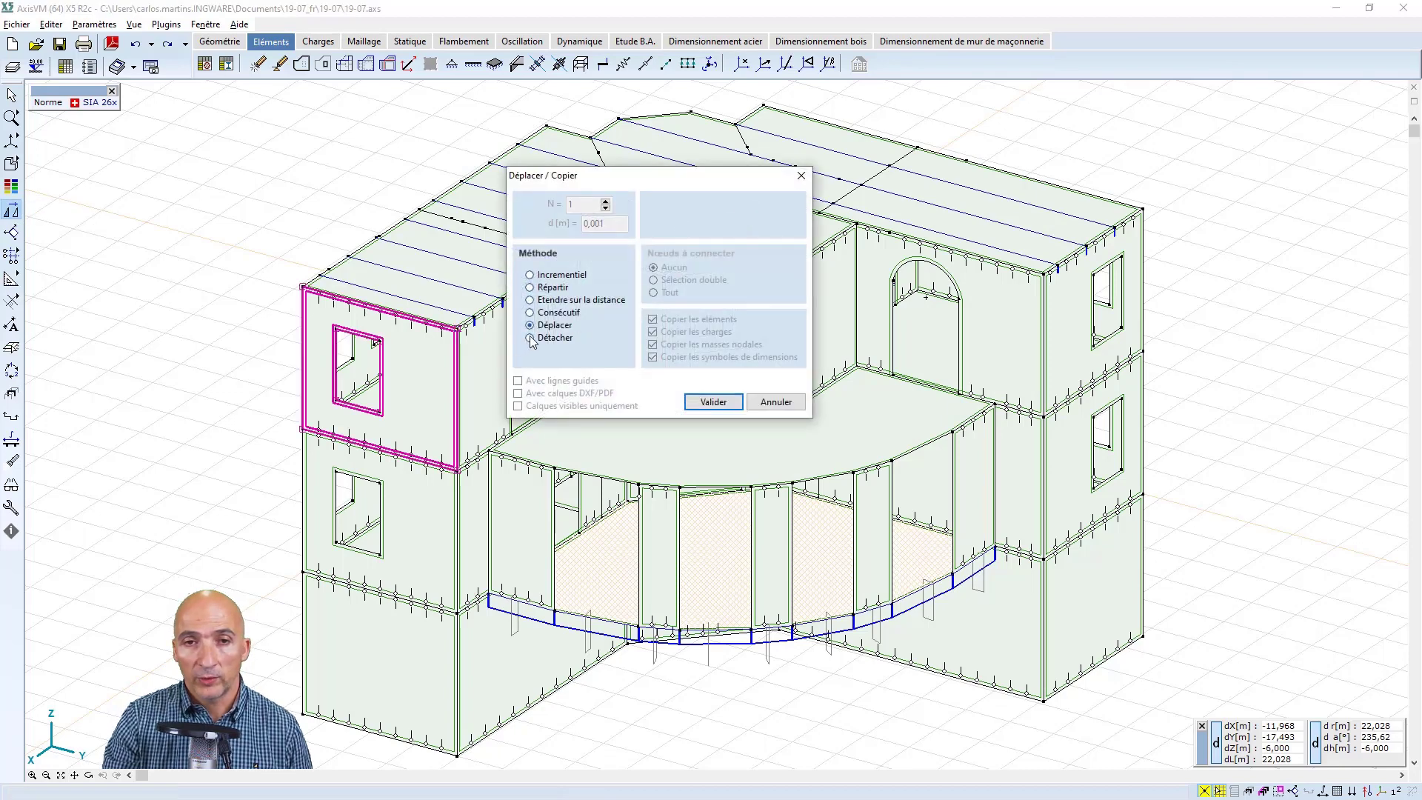
left_click(707, 402)
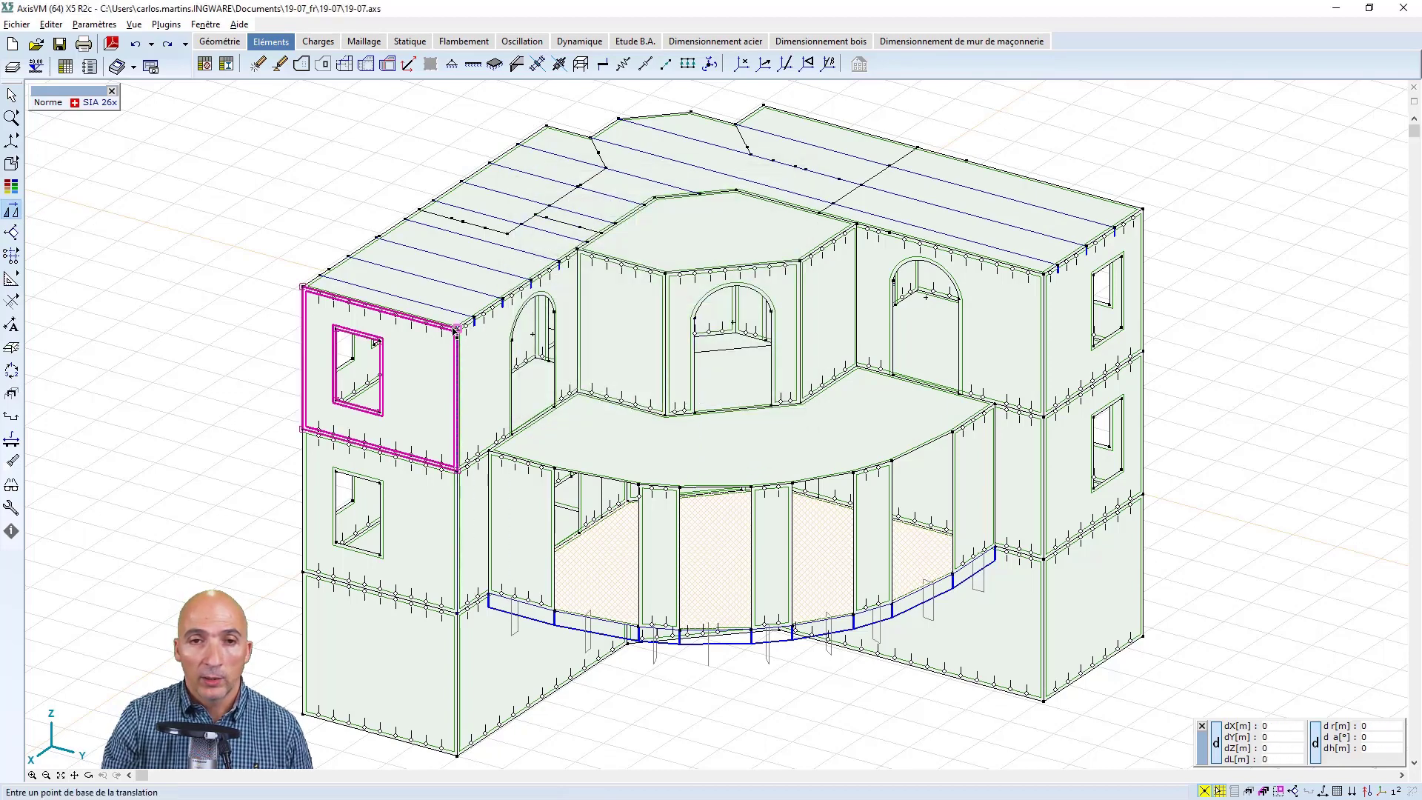
left_click(458, 330)
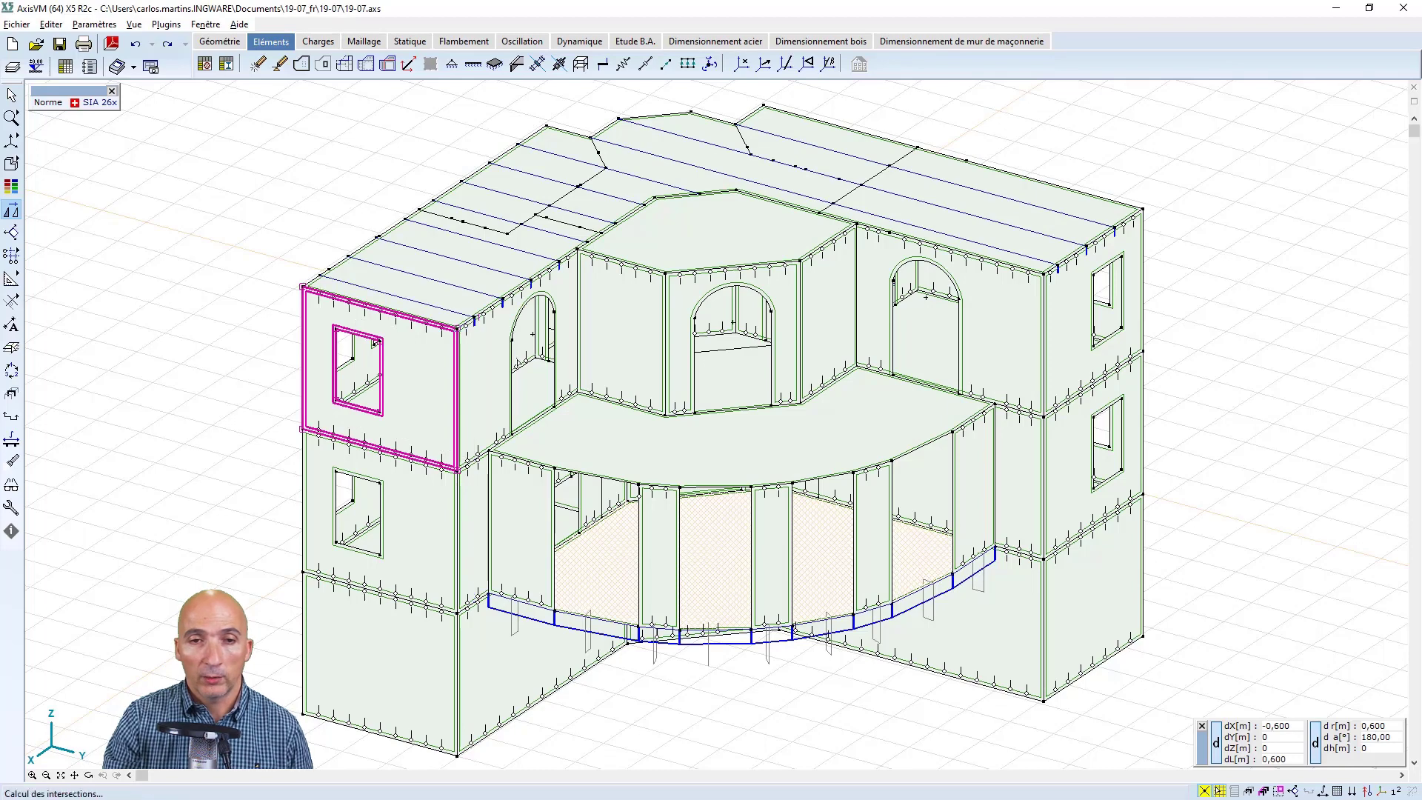
left_click(474, 319)
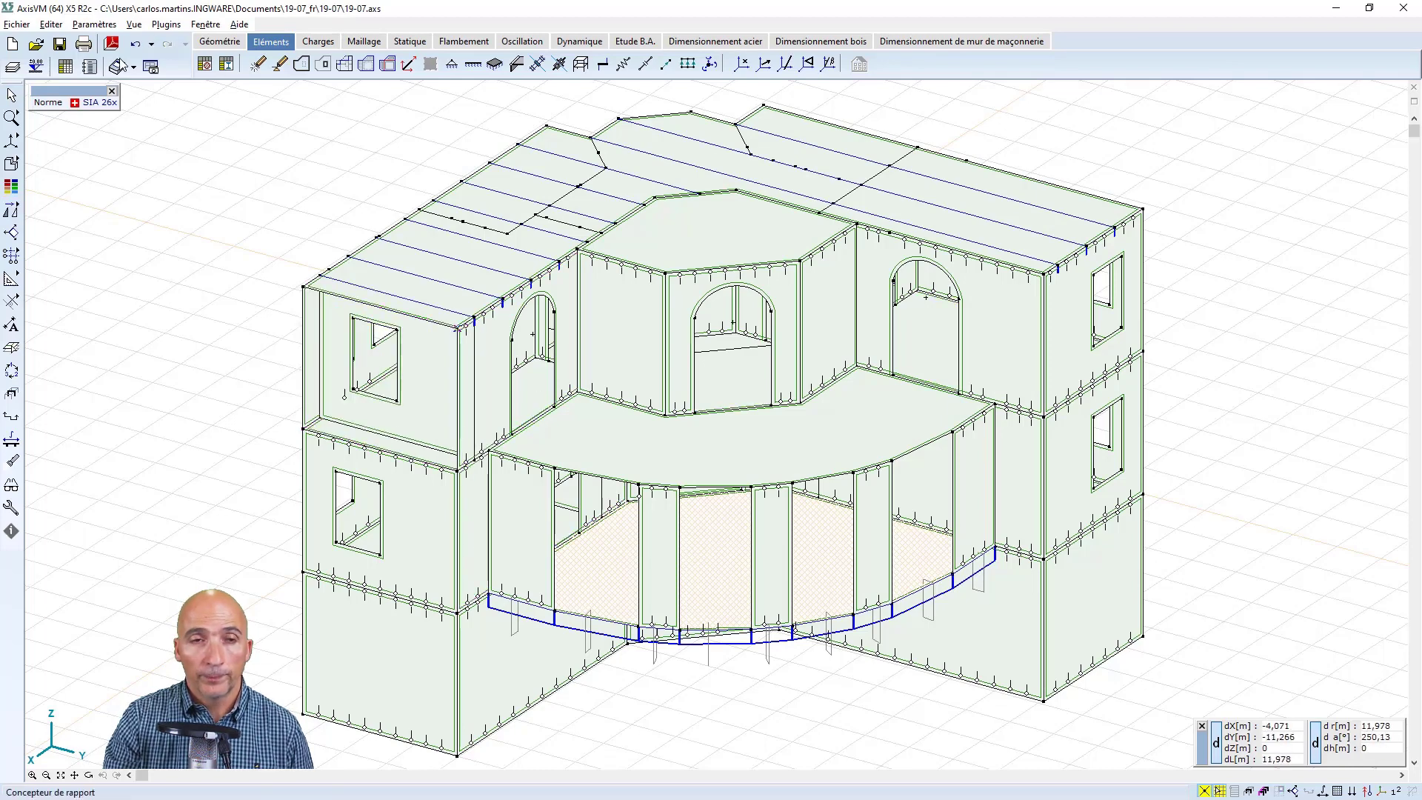
Try to move the outer roof corner node 0,6 m inward onto the detached wall's top corner, and undo the node move
left_click(215, 43)
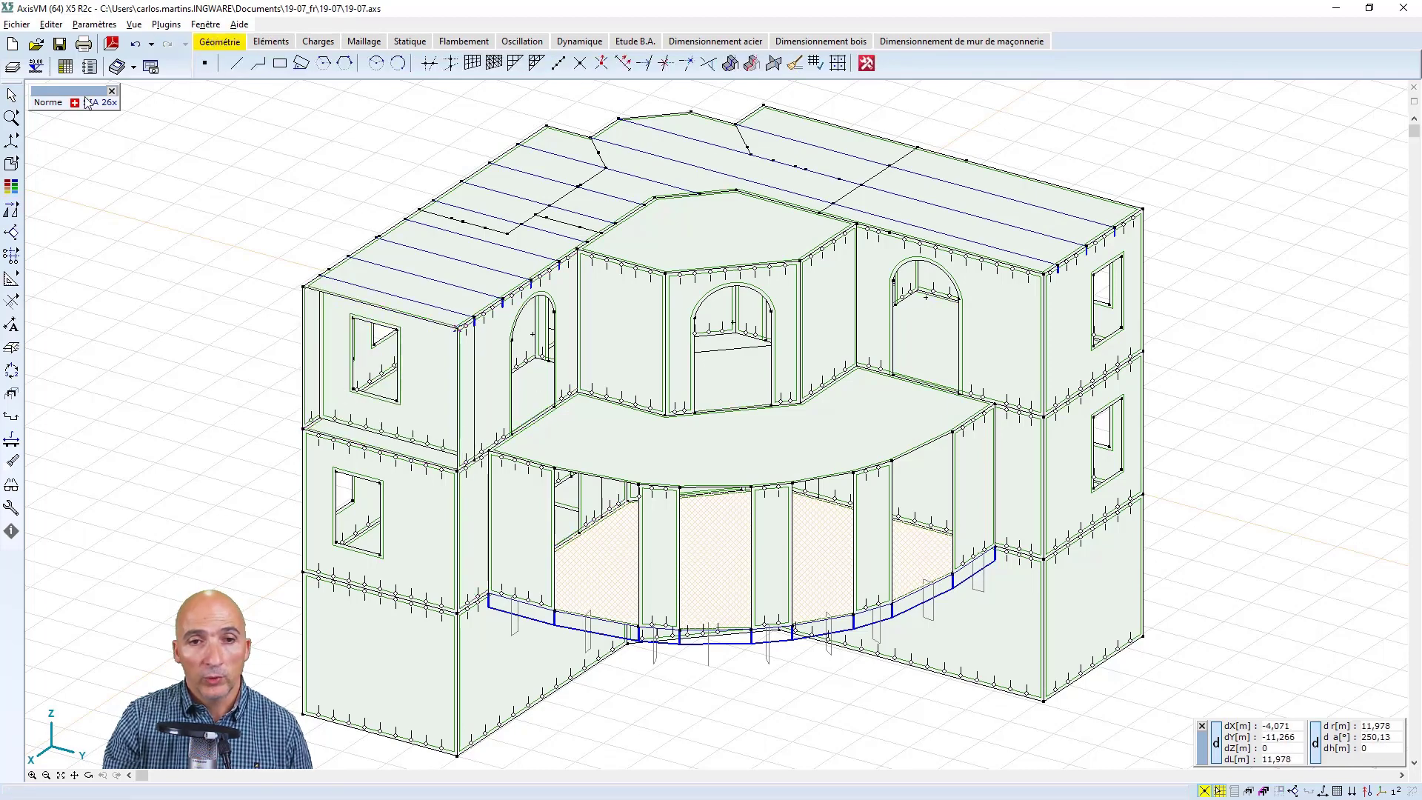
left_click(302, 288)
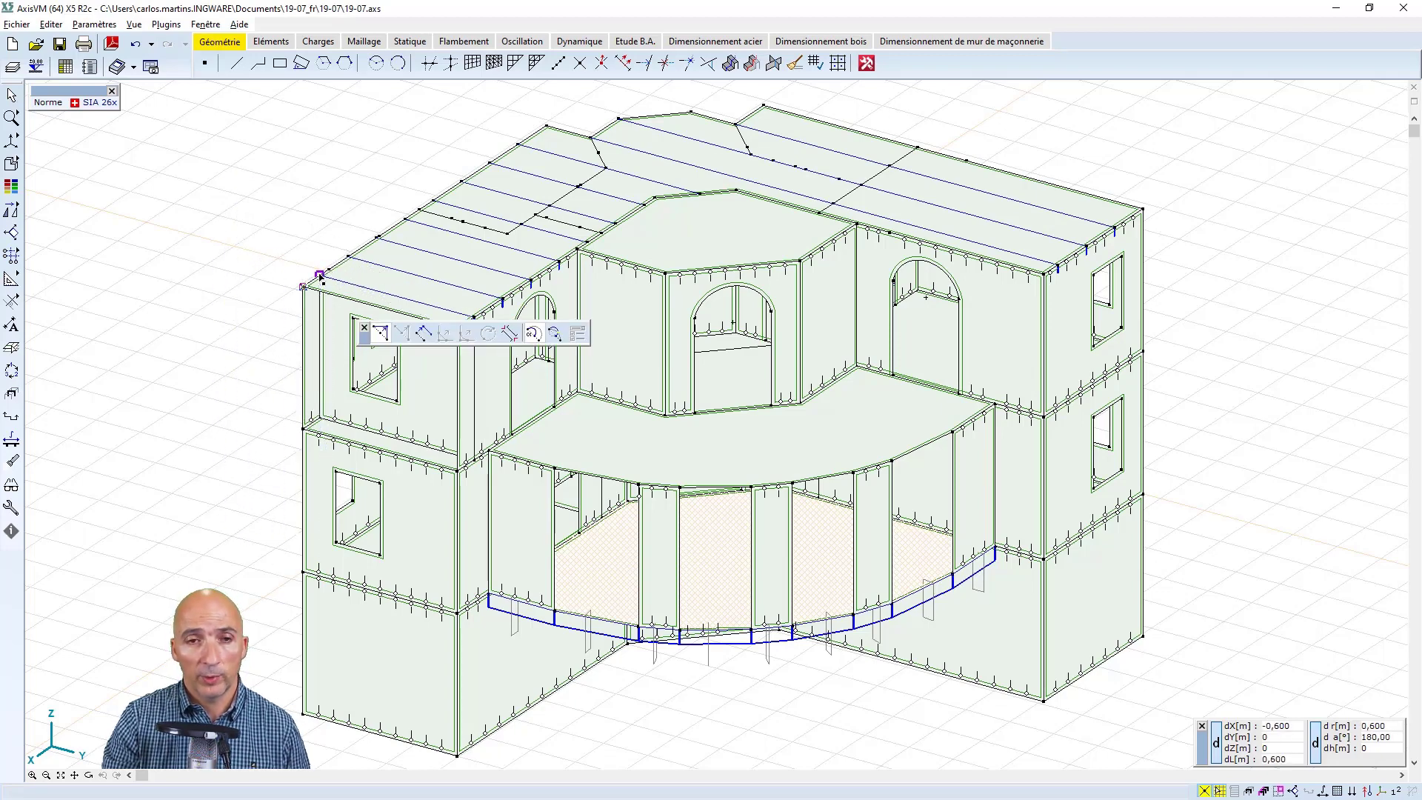
left_click(319, 276)
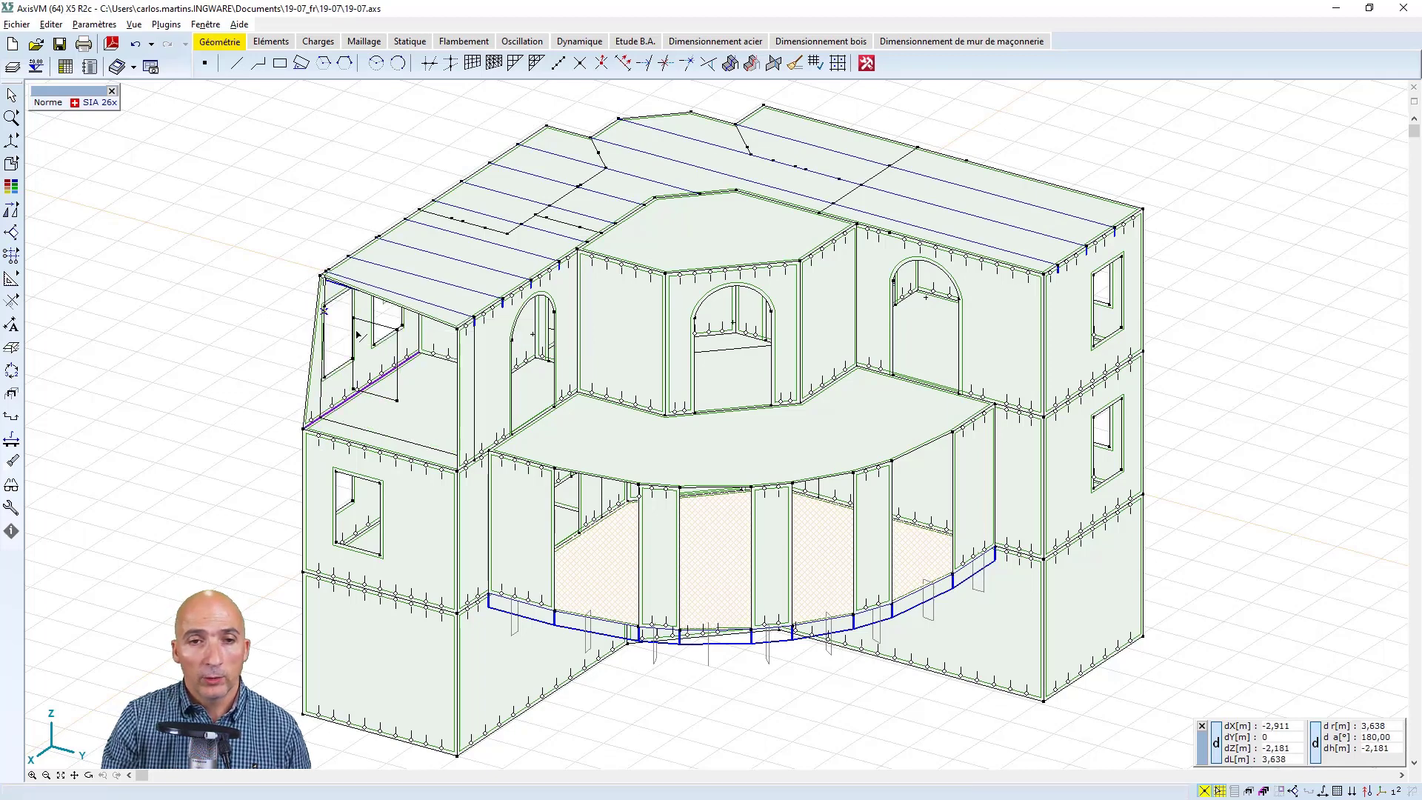
left_click(136, 44)
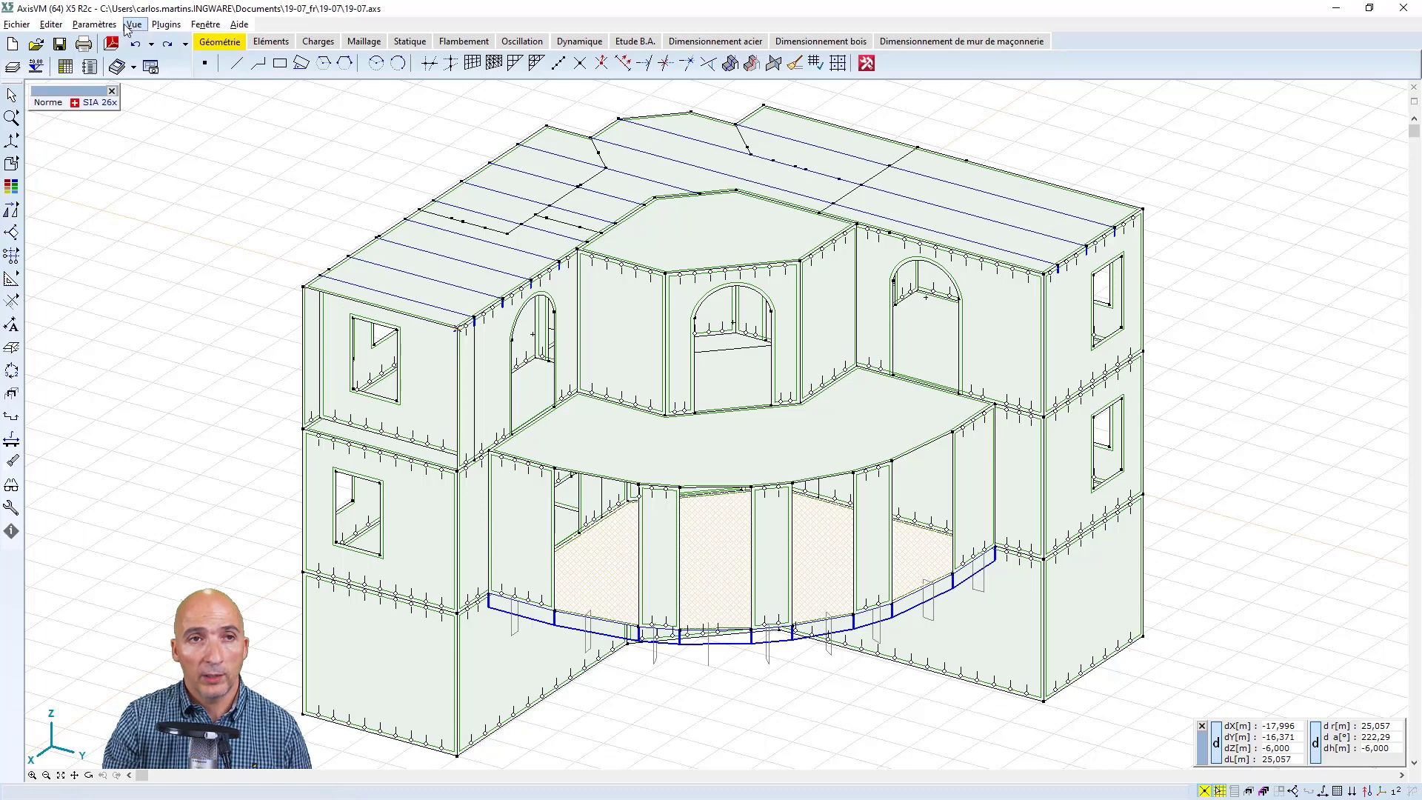
Dissociate the construction elements of the entire model
left_click(51, 23)
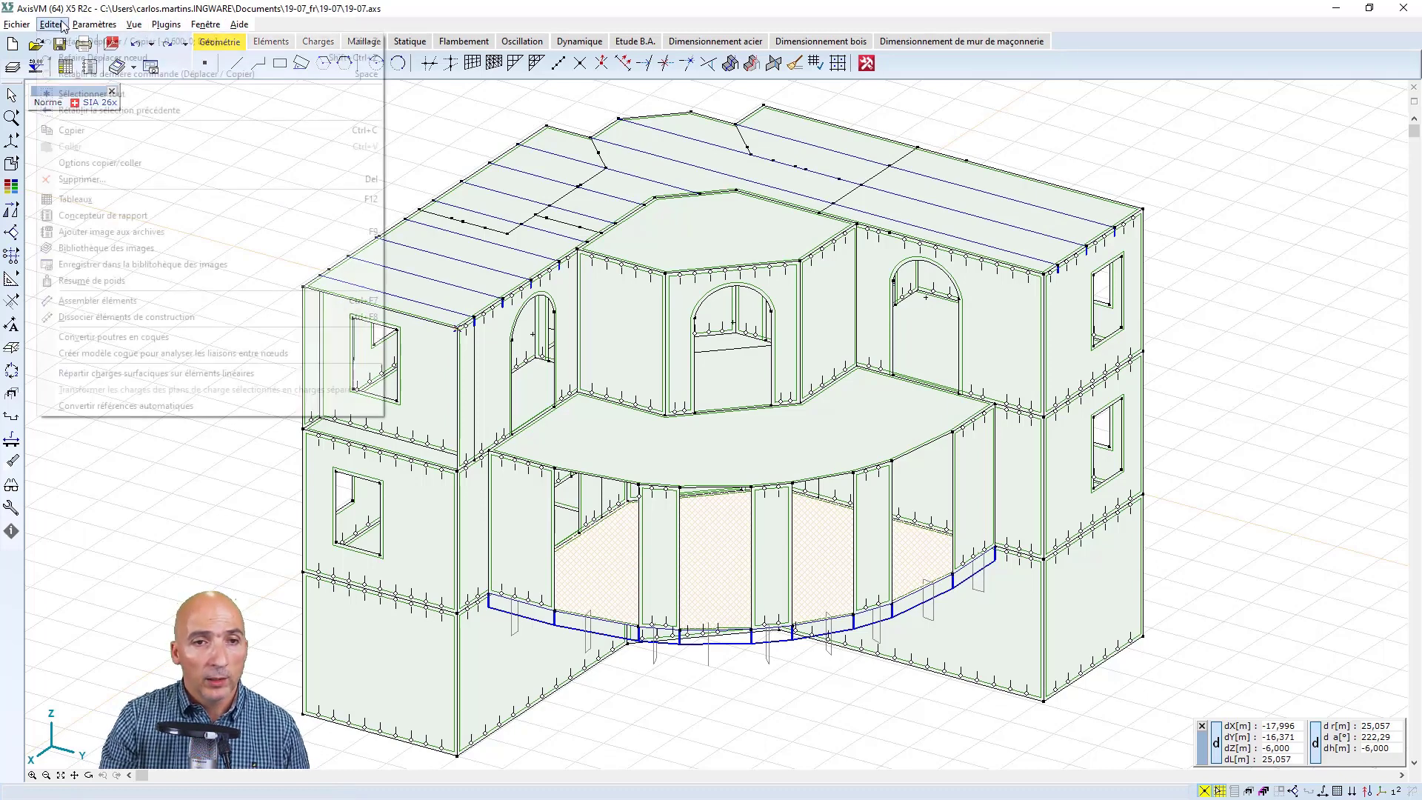
left_click(142, 316)
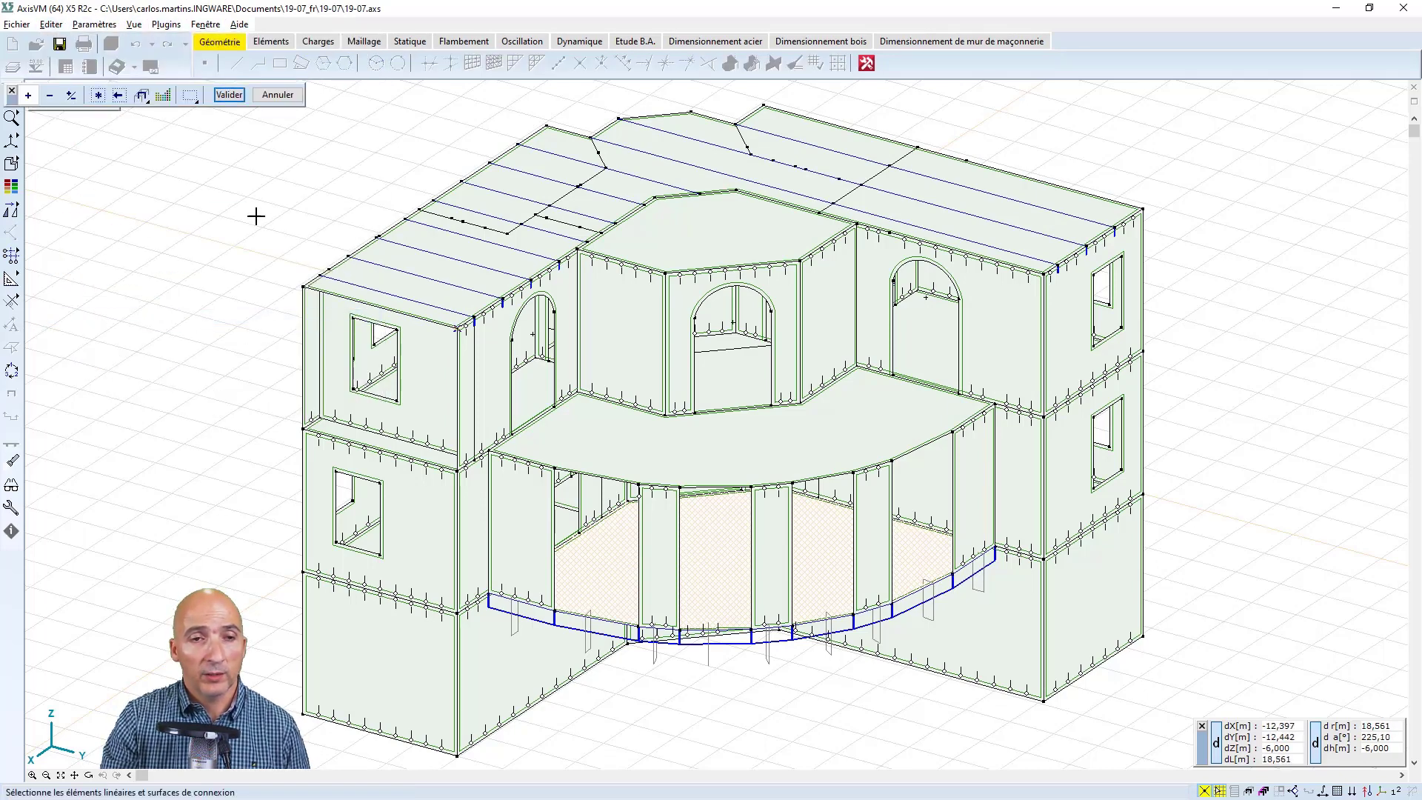
left_click(98, 95)
left_click(229, 94)
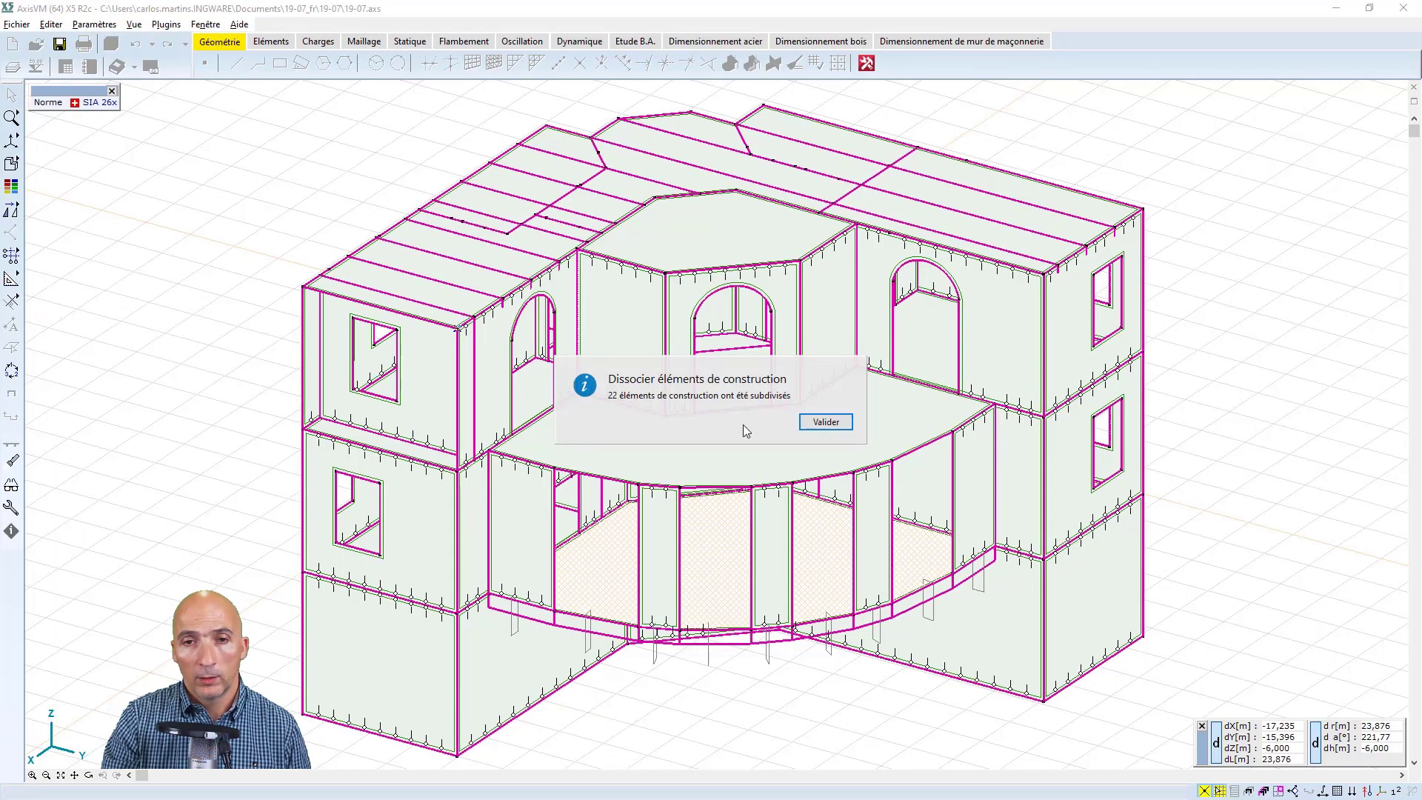
left_click(848, 428)
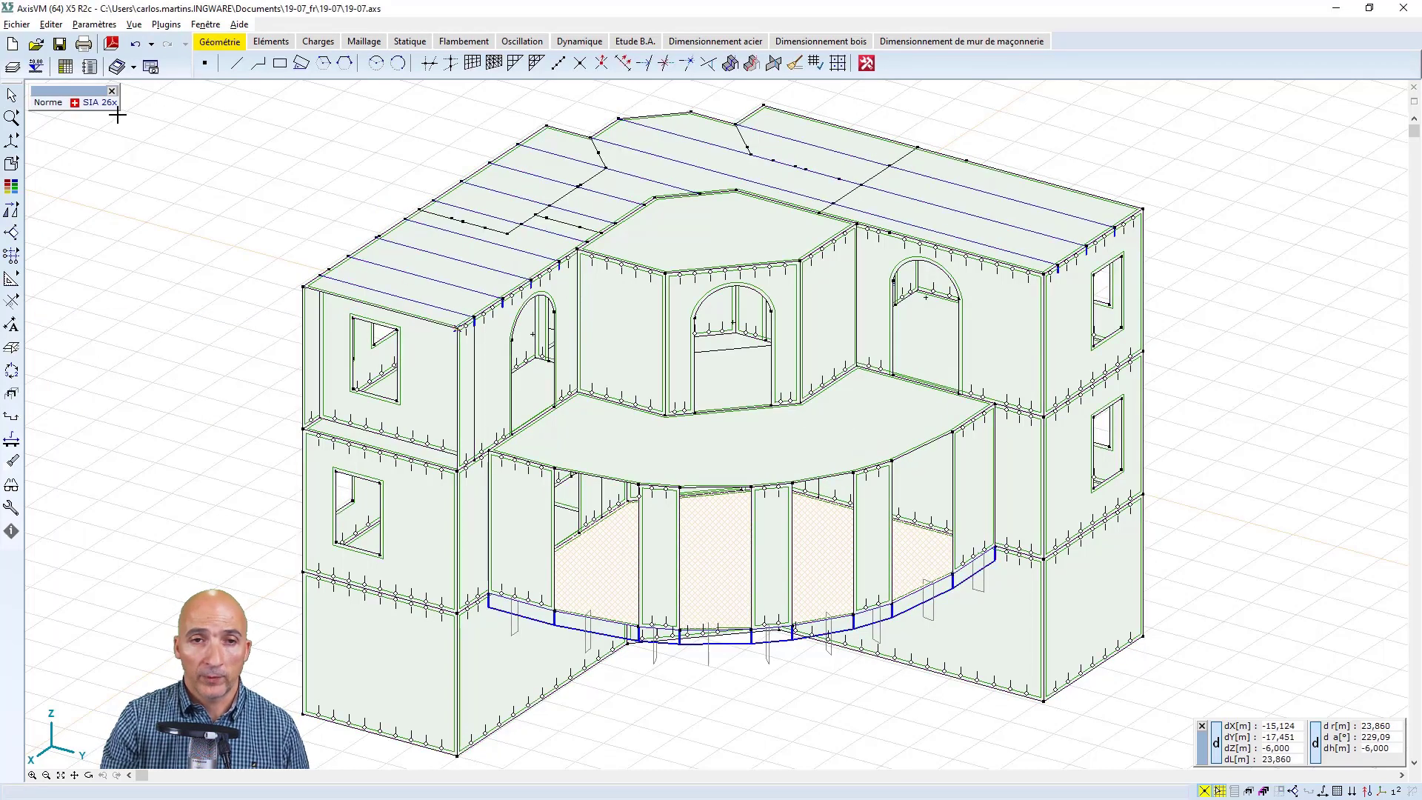
Move both roof corner nodes above the shifted end wall 0,6 m inward in negative X onto the wall's top corners
left_click(303, 284)
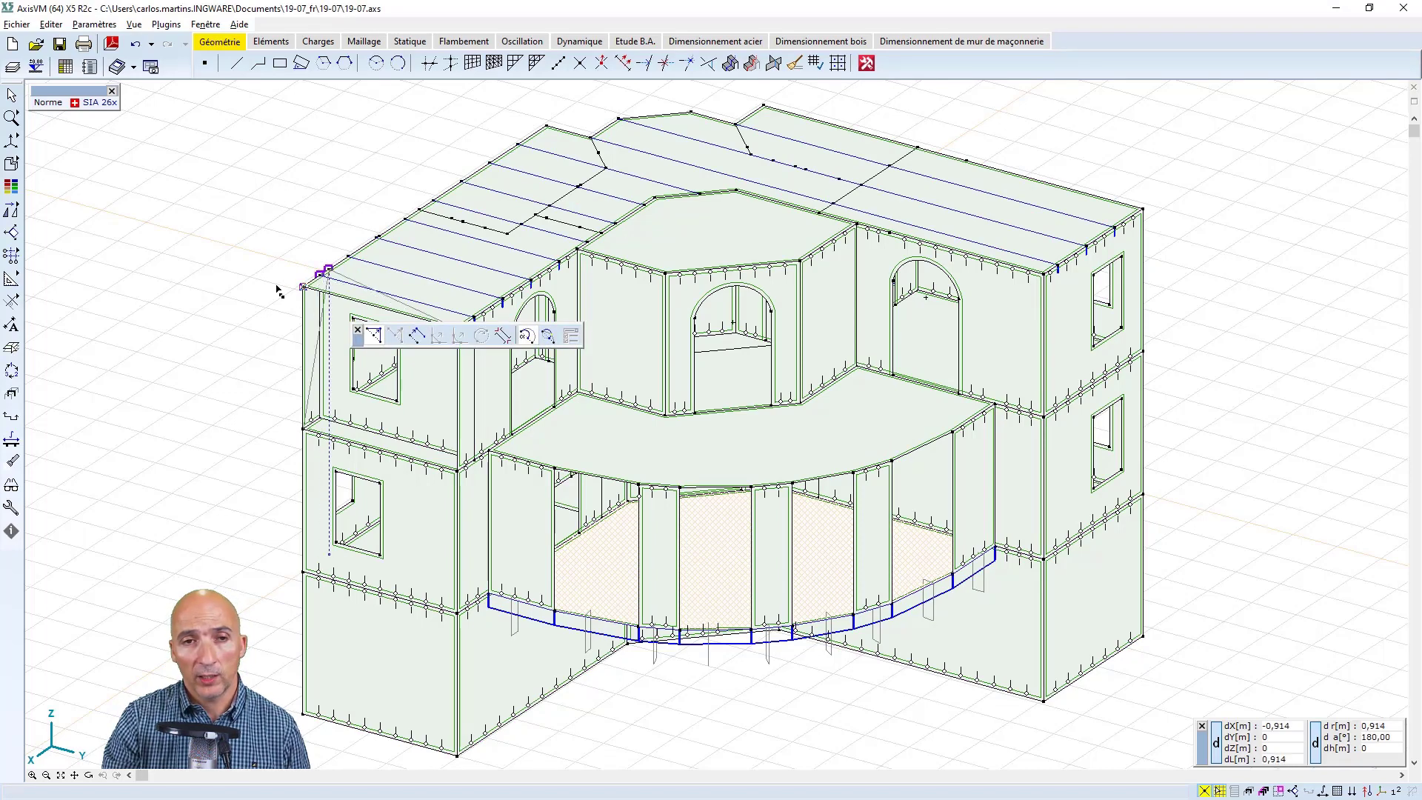
left_click(320, 278)
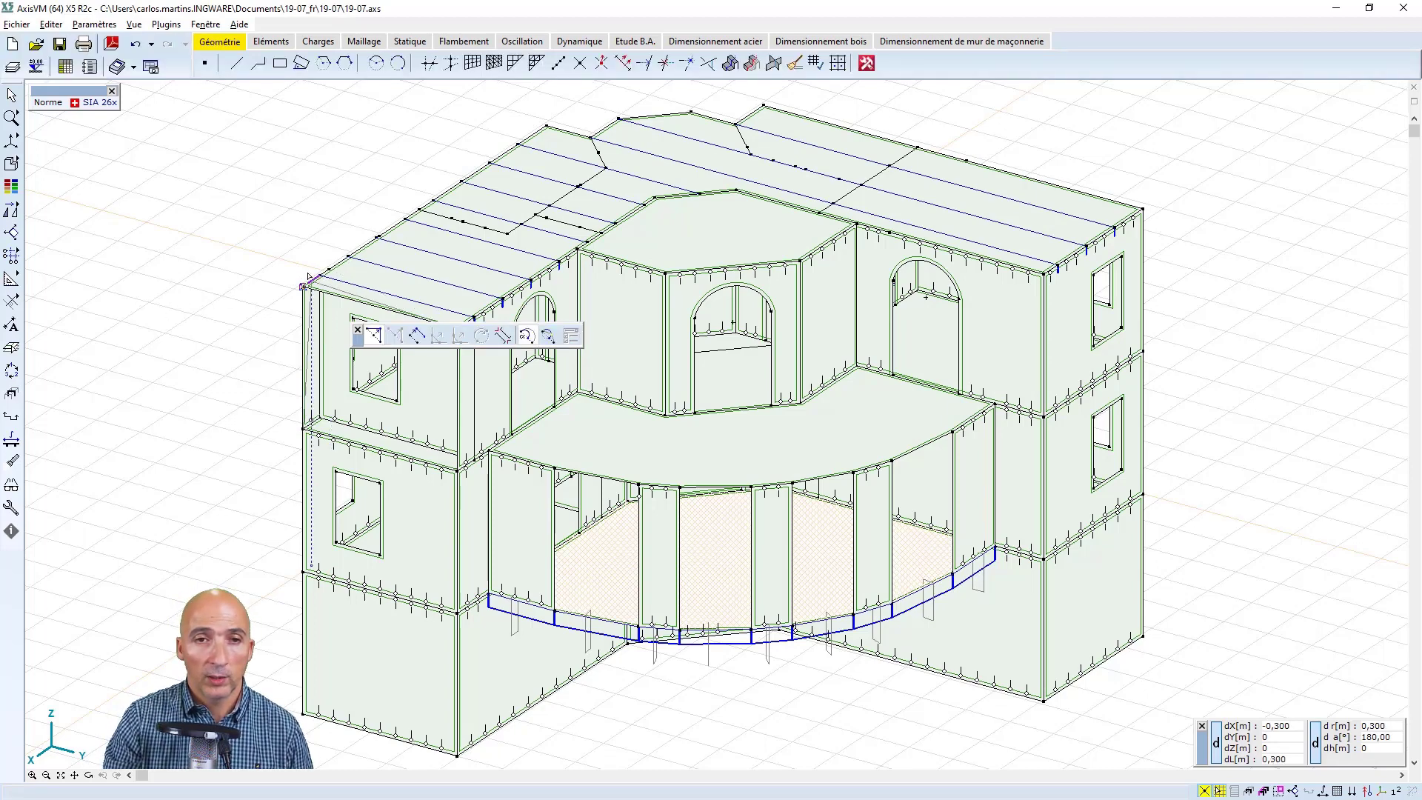
left_click(318, 278)
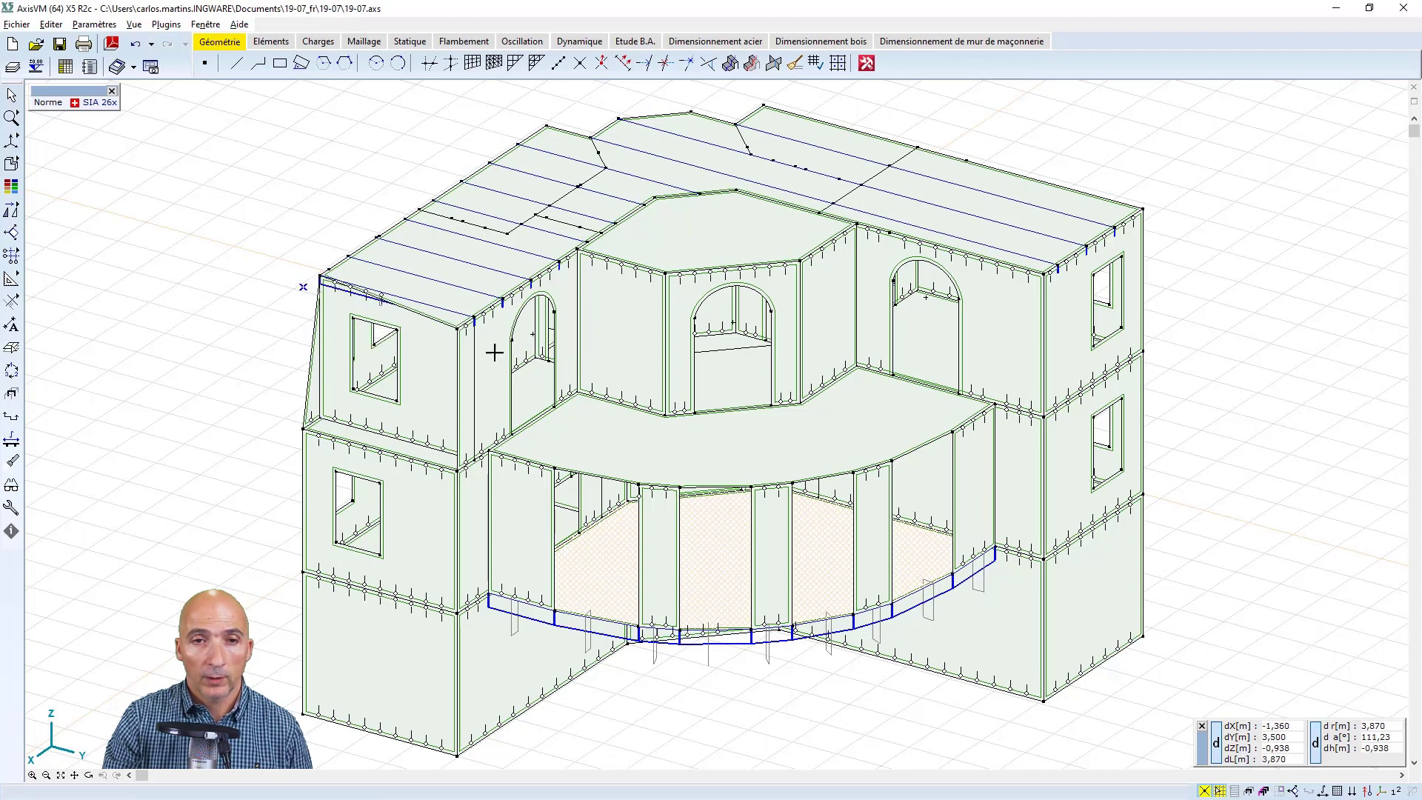
left_click(457, 328)
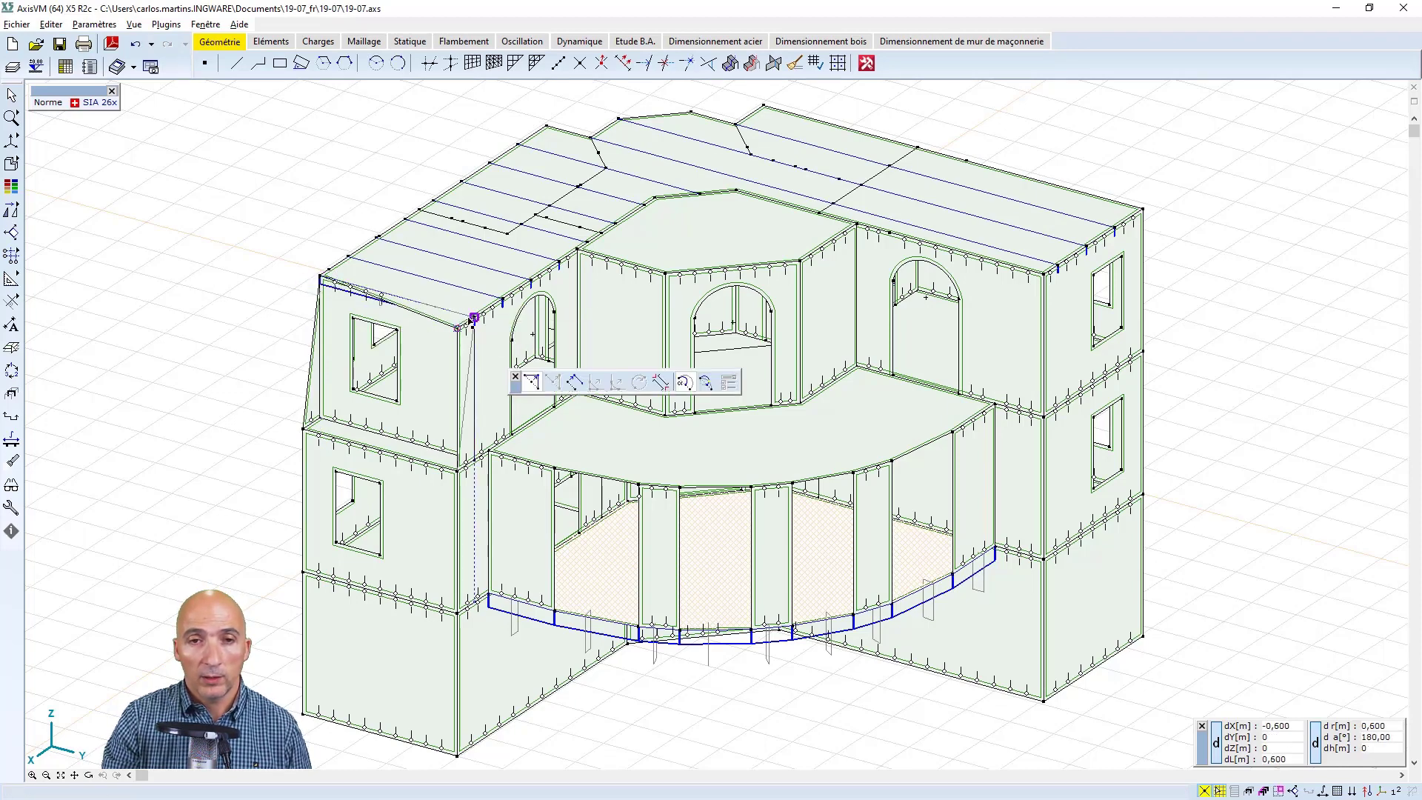
left_click(474, 318)
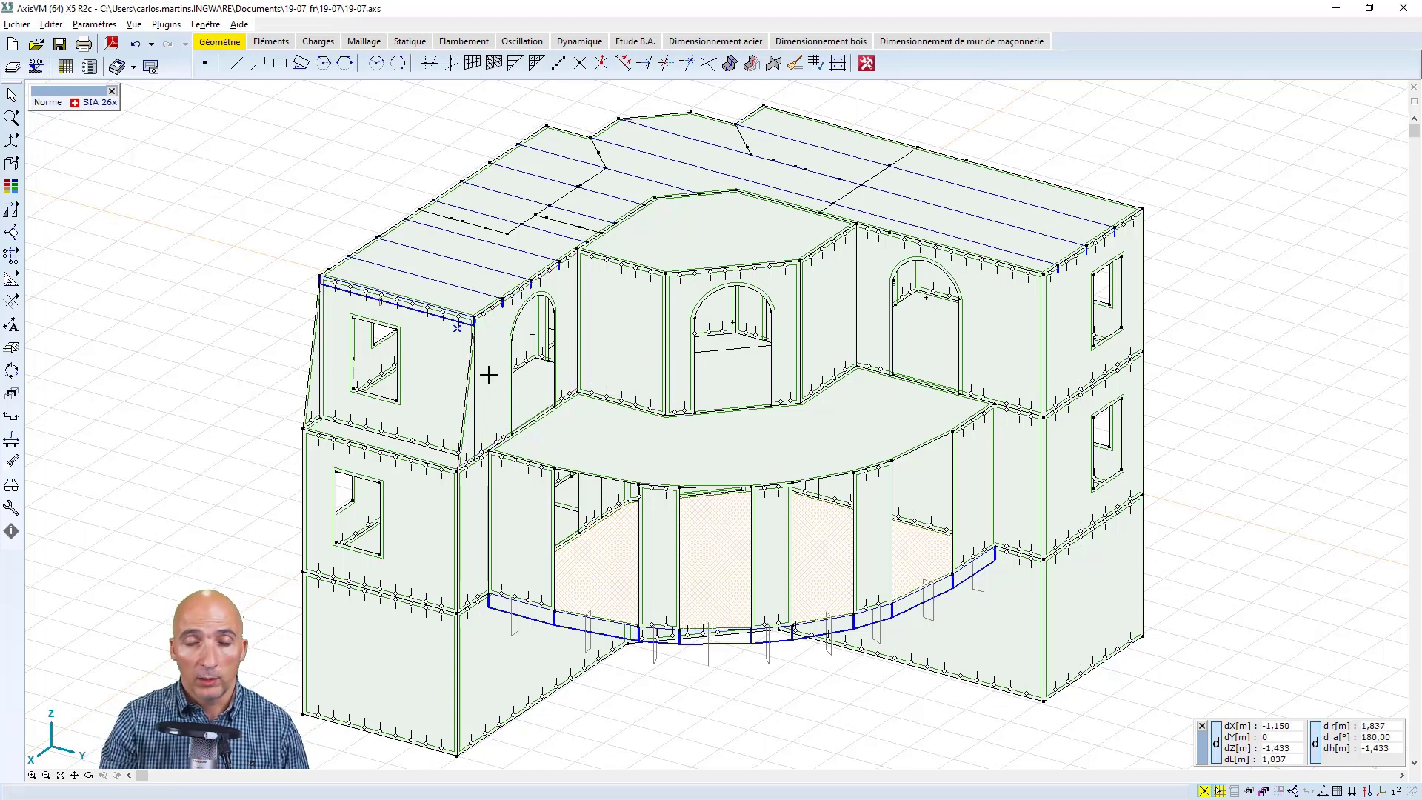
Erase the unused lines and nodes of the model, also checking those inside the domains
left_click(90, 776)
left_click_drag(222, 461, 1047, 423)
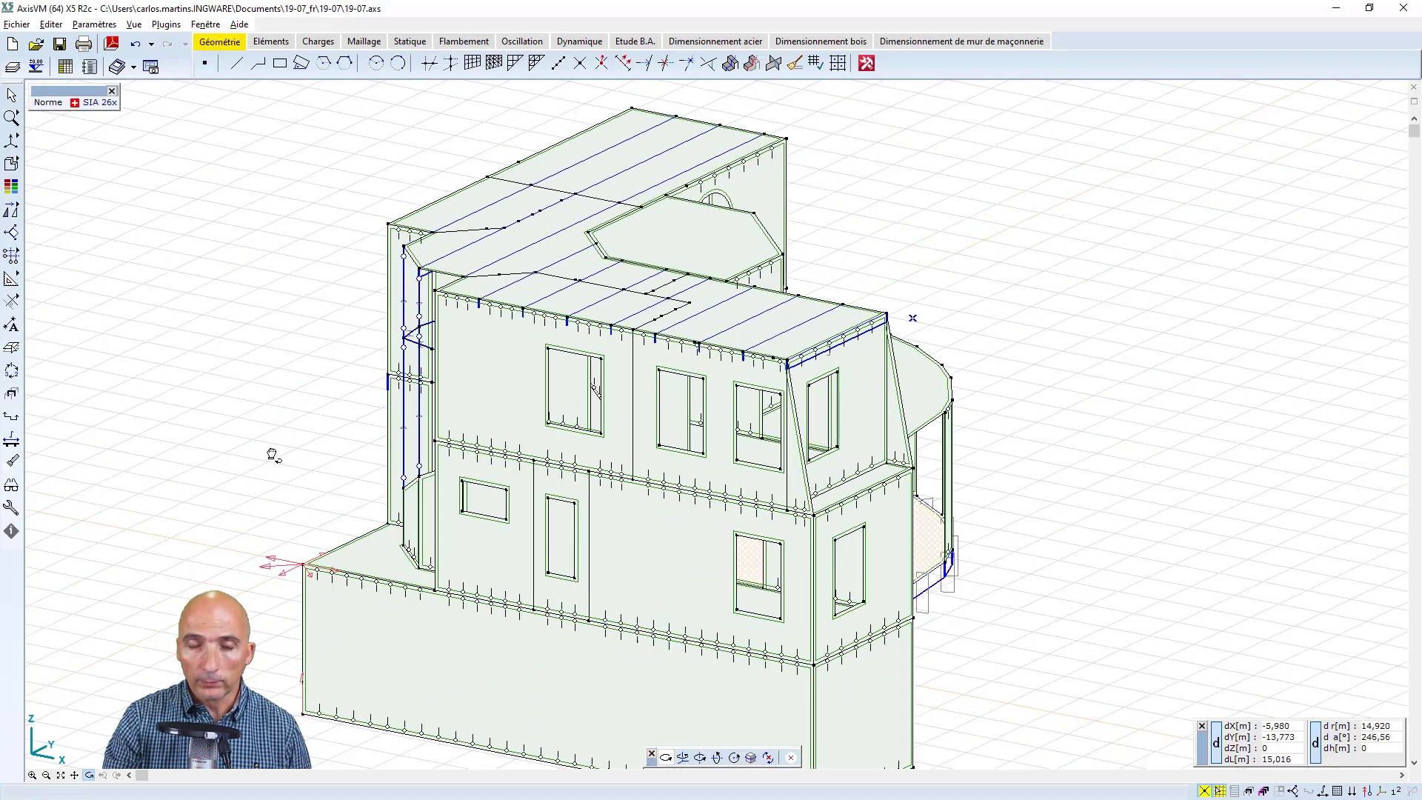
left_click_drag(273, 455, 975, 422)
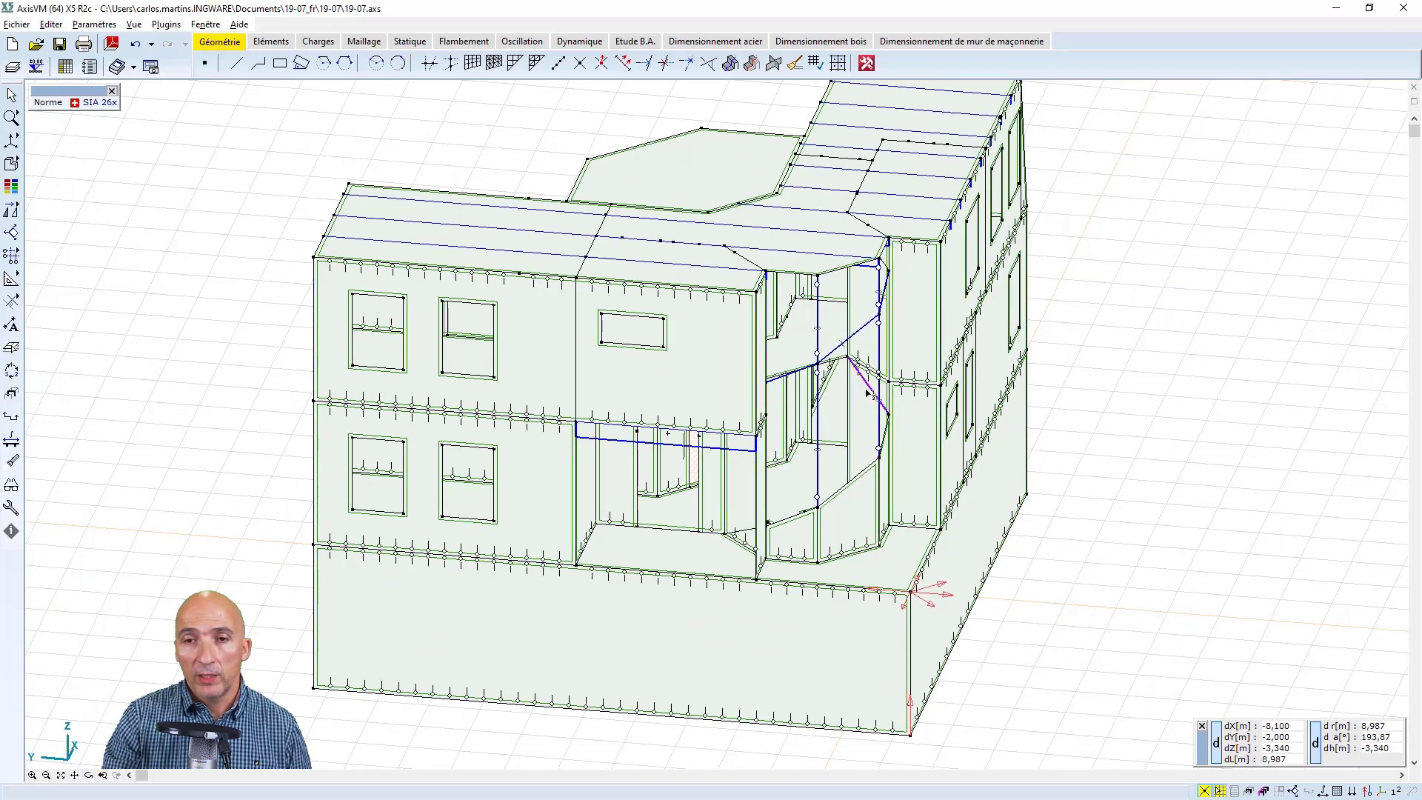
mouse_move(869, 390)
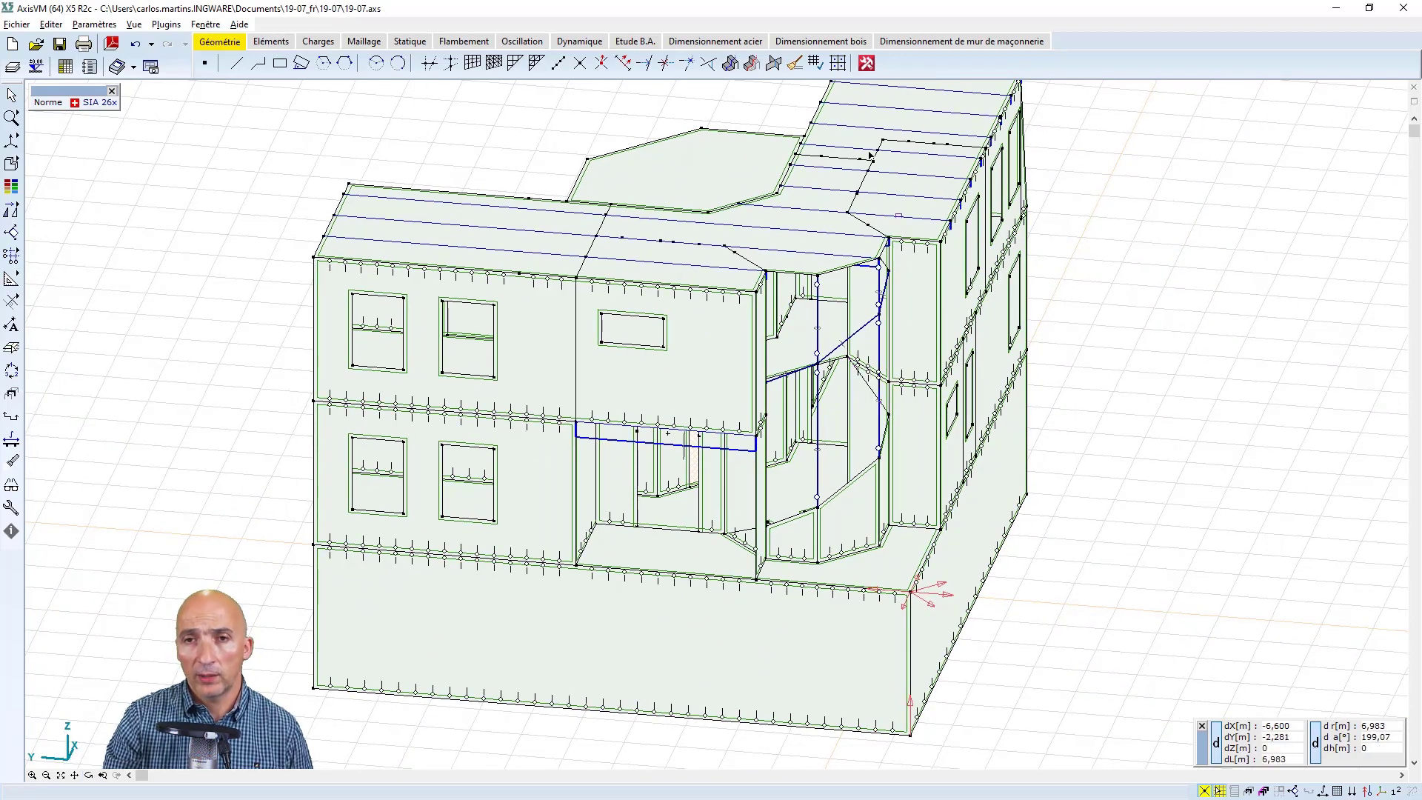
left_click(793, 63)
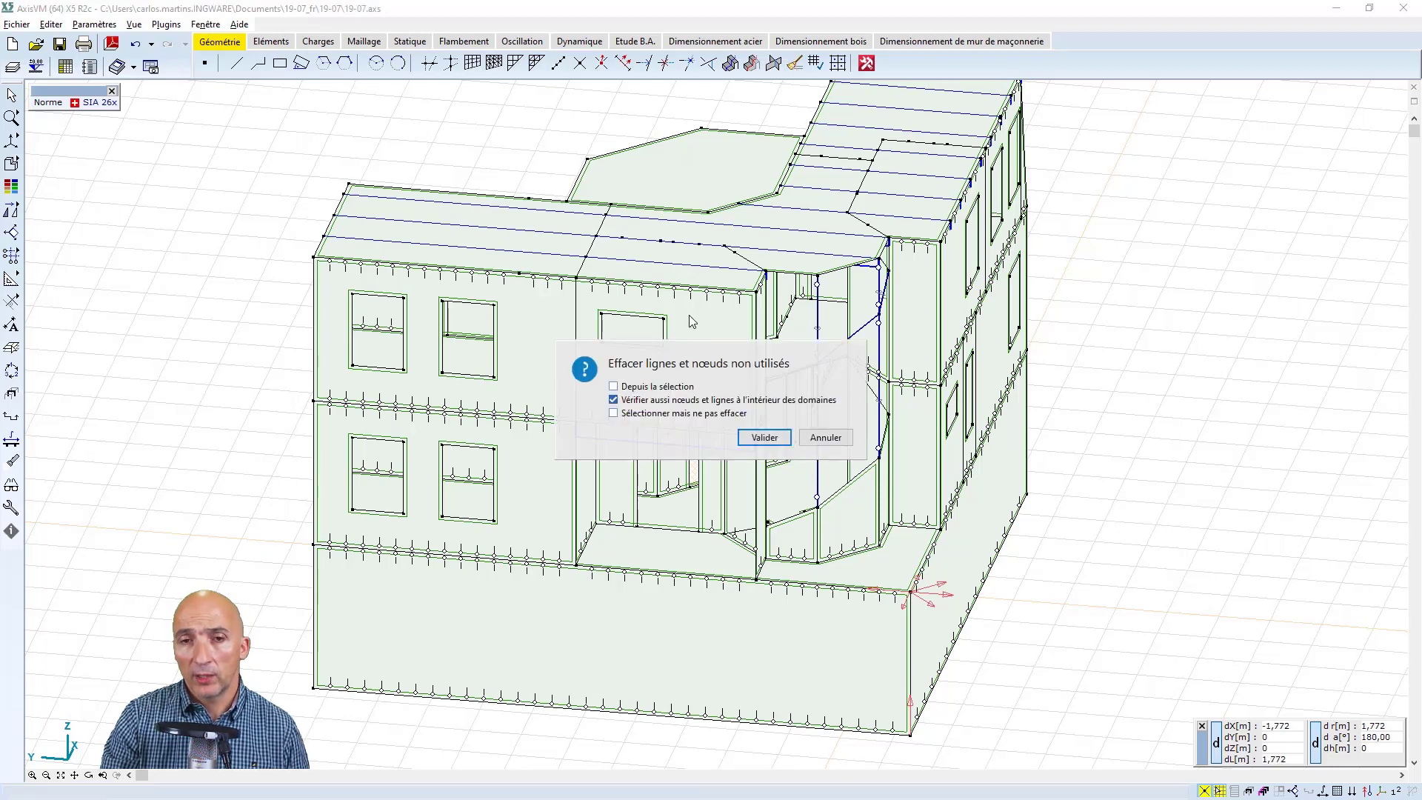
left_click(757, 438)
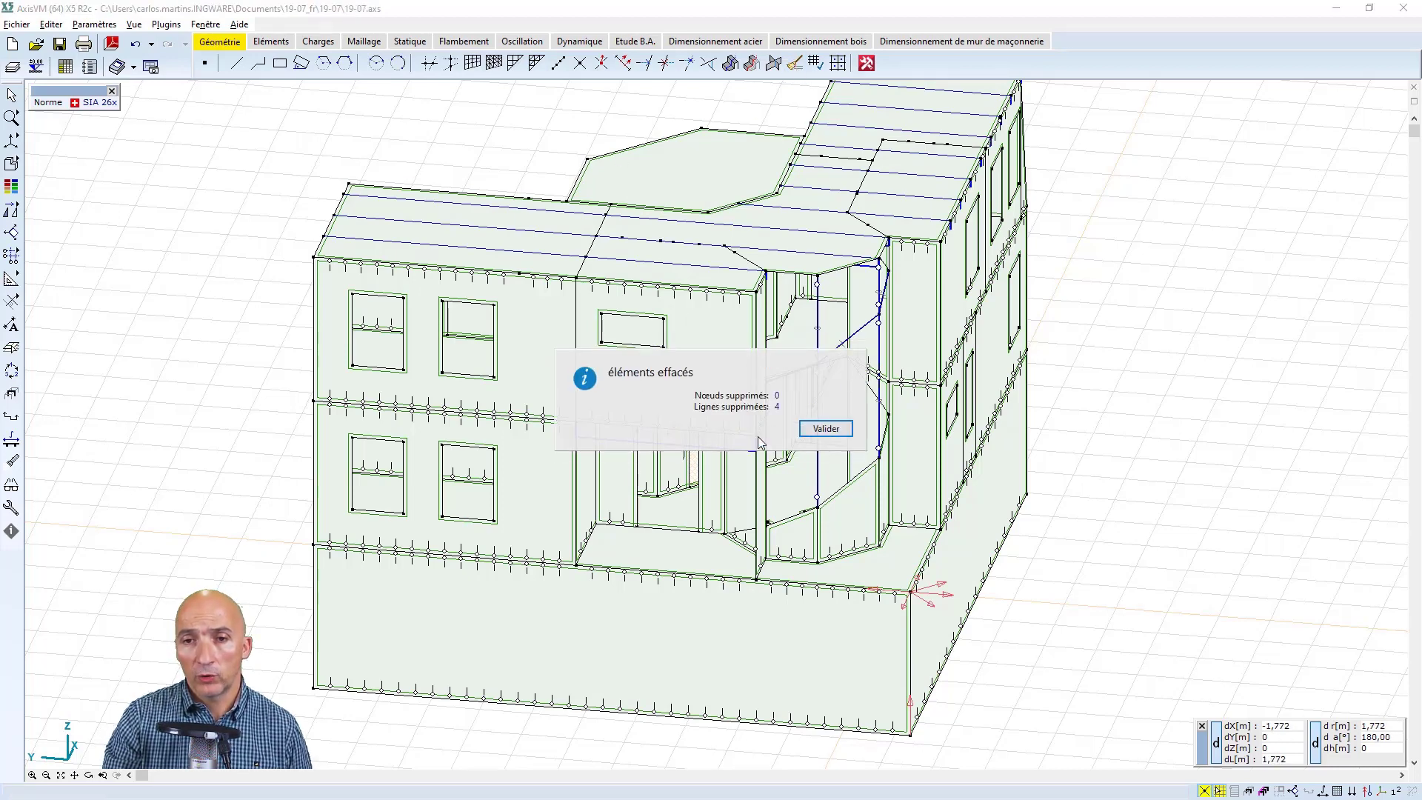
left_click(819, 427)
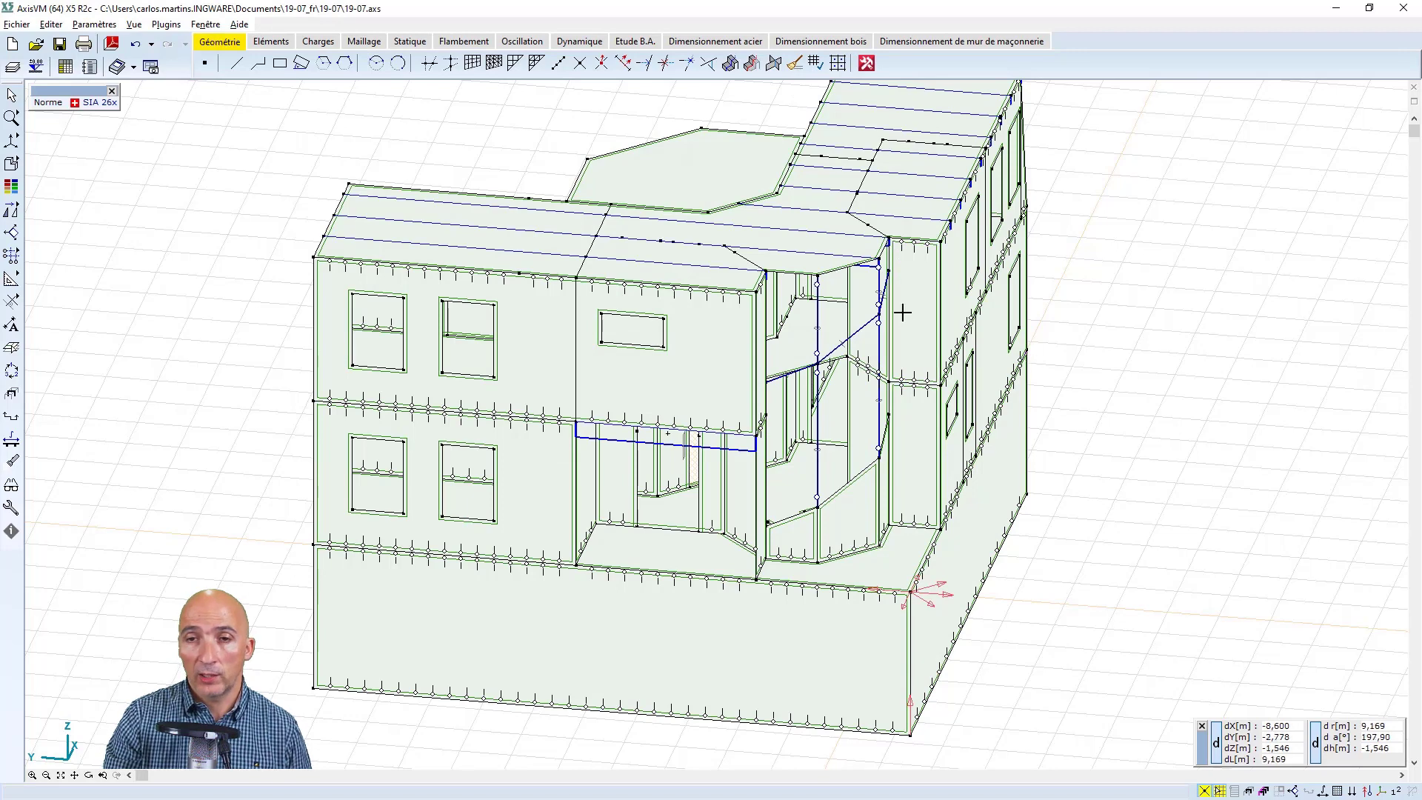
Remove the superfluous intermediate nodes from lines across the entire model
middle_click_drag(925, 359, 928, 395)
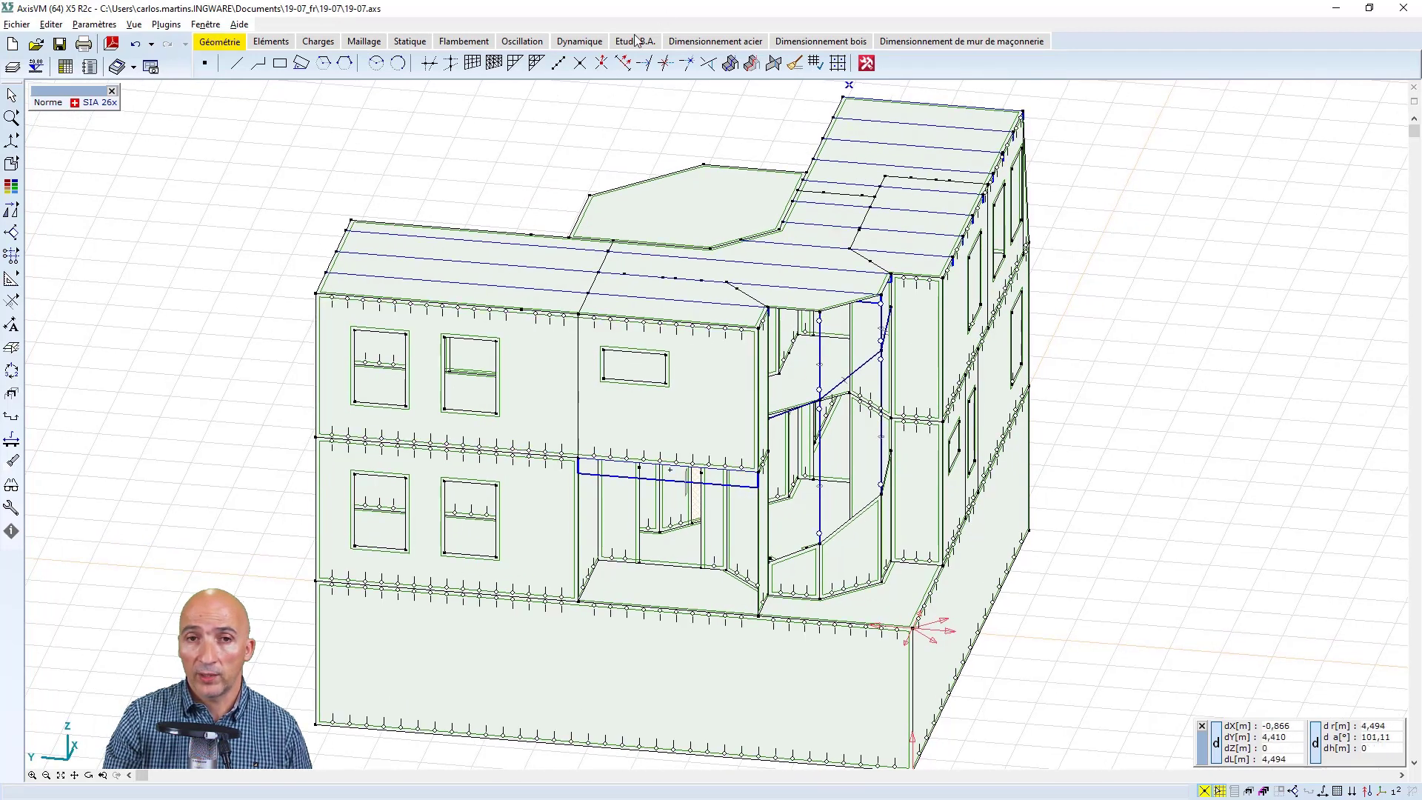
left_click(624, 64)
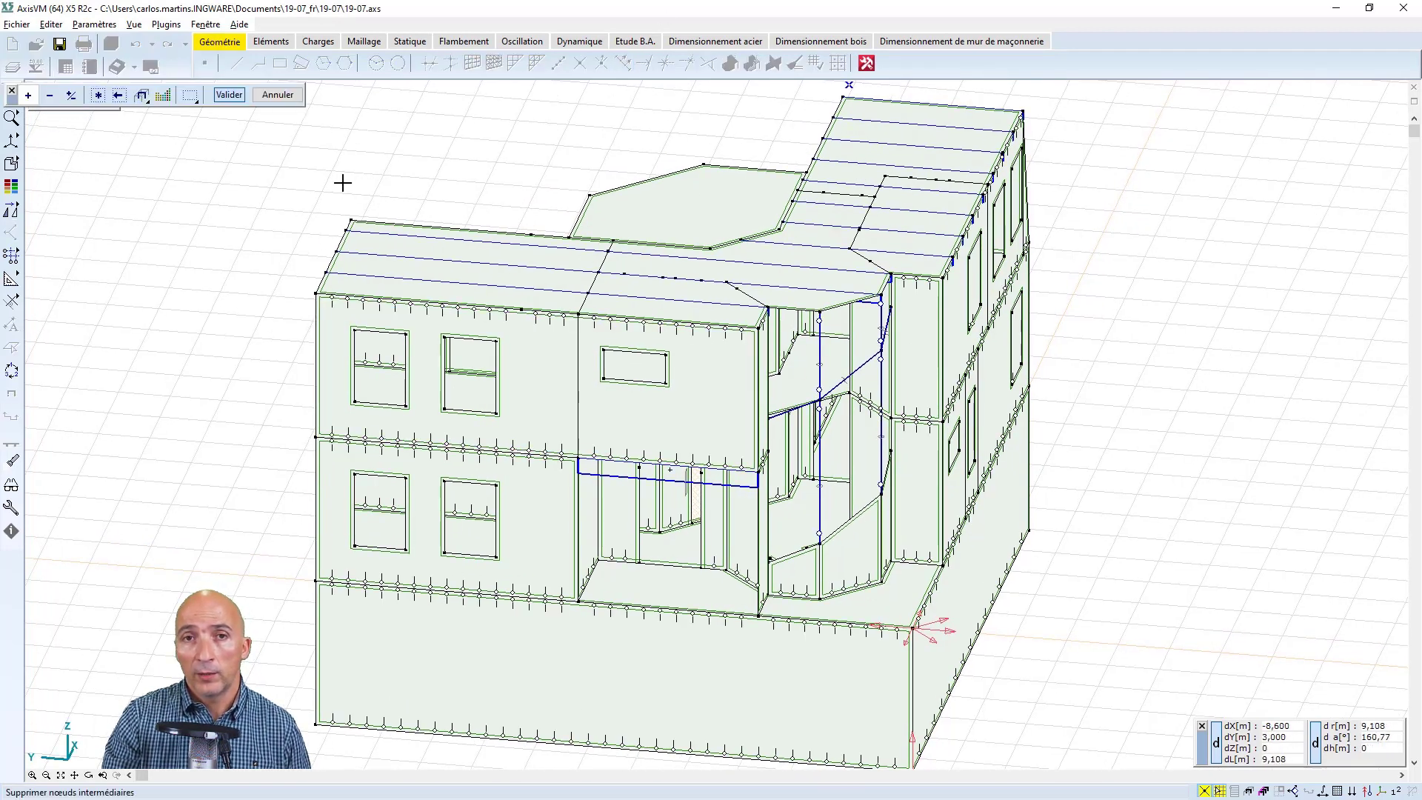
left_click(98, 95)
left_click(225, 95)
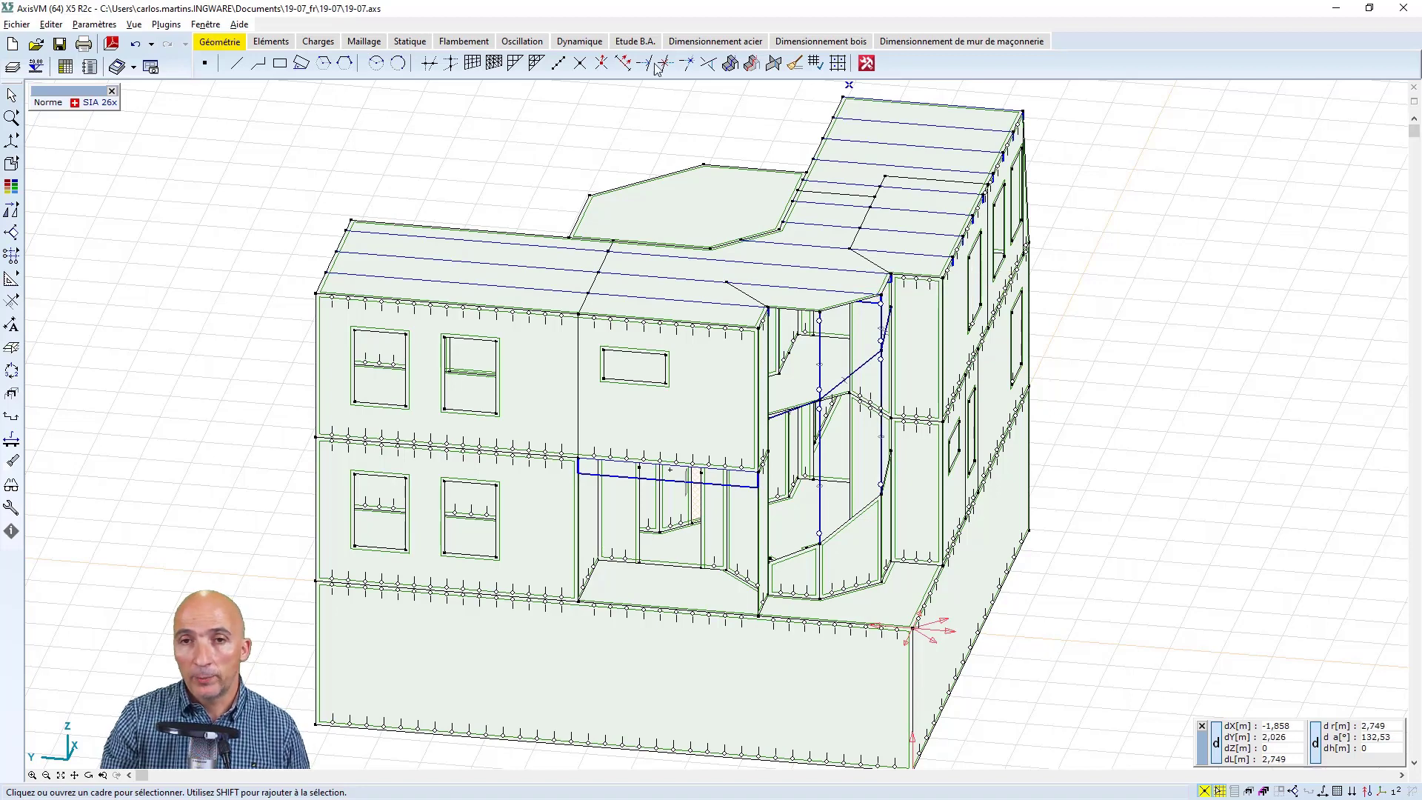
Duplicate load case Q as Q_1 with its loads multiplied by 1,35
left_click(317, 41)
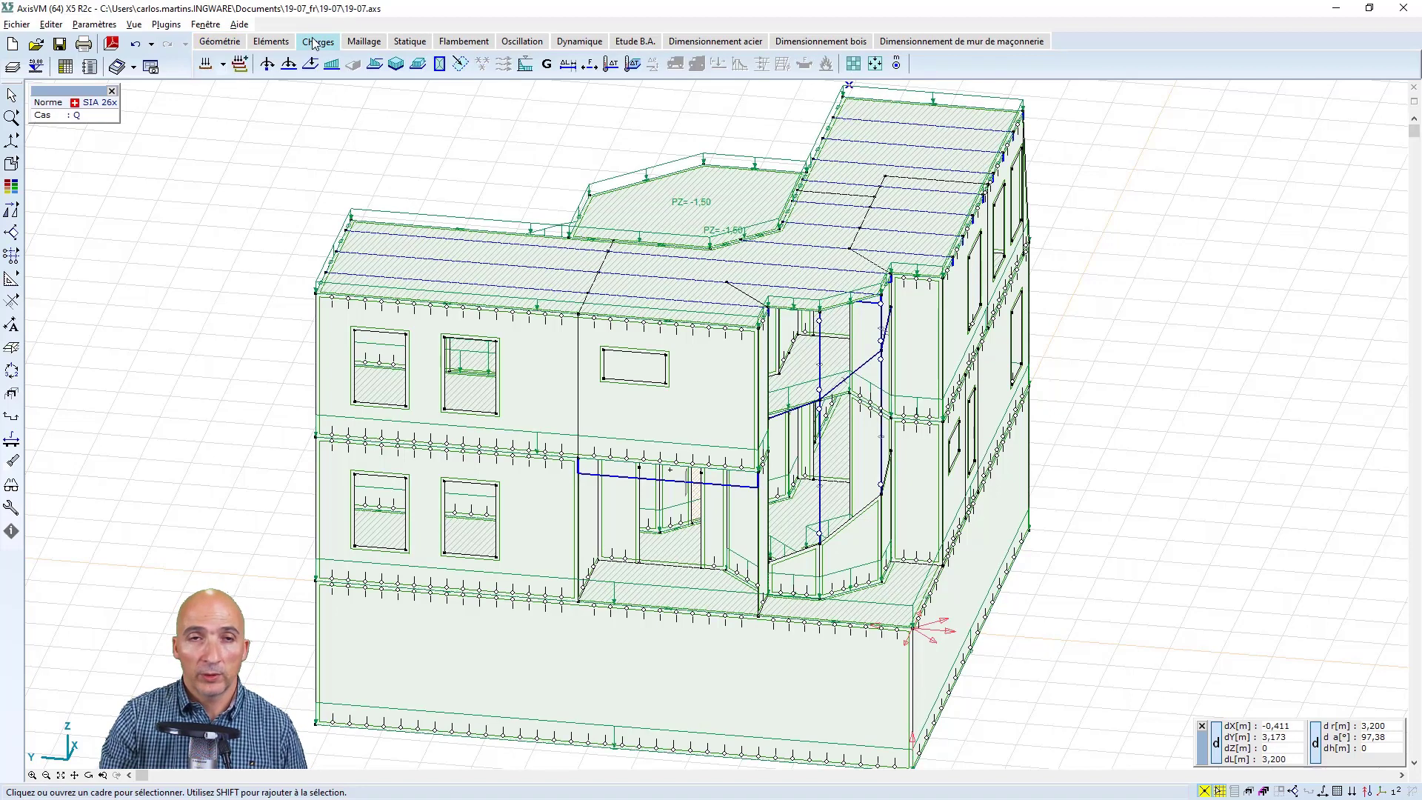
left_click(205, 64)
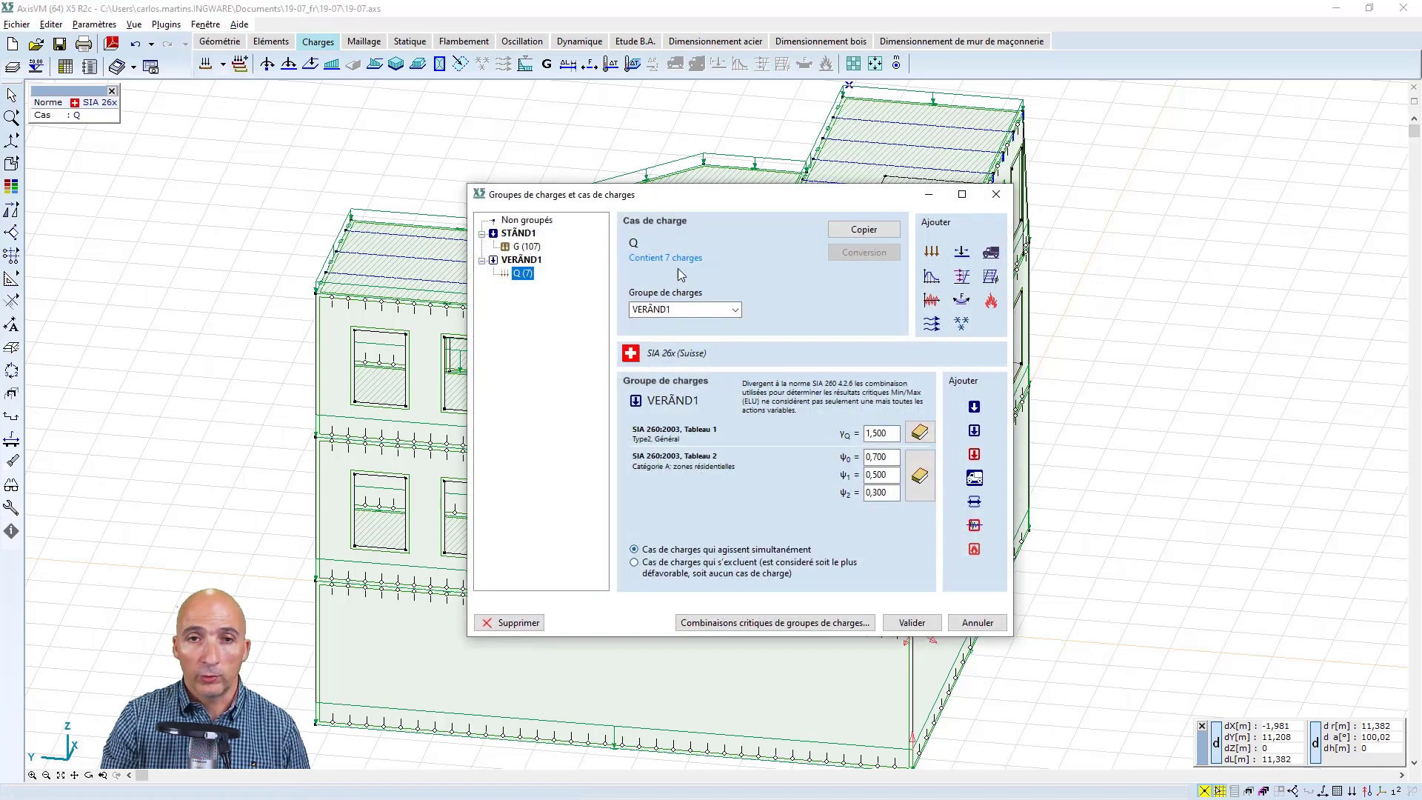
left_click(862, 229)
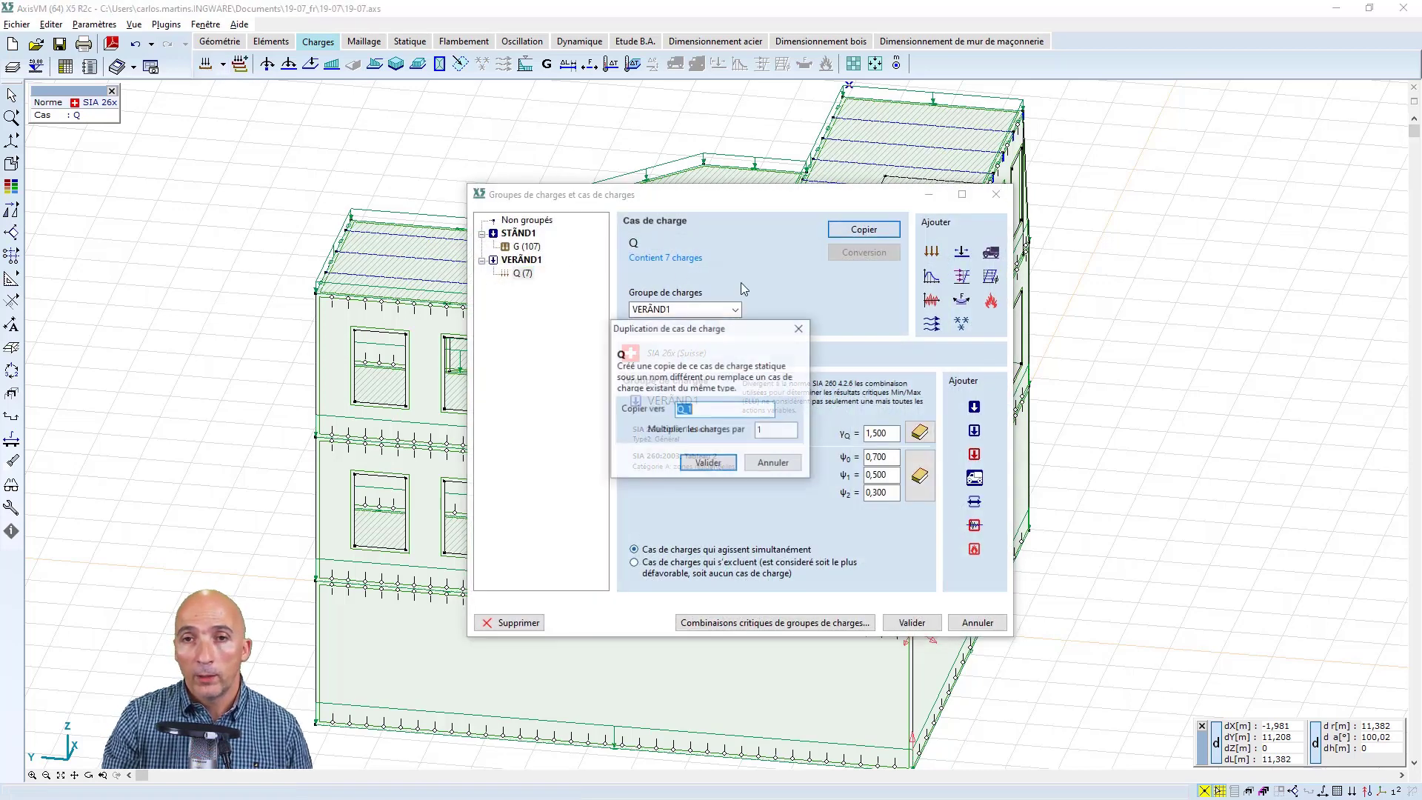
left_click(771, 428)
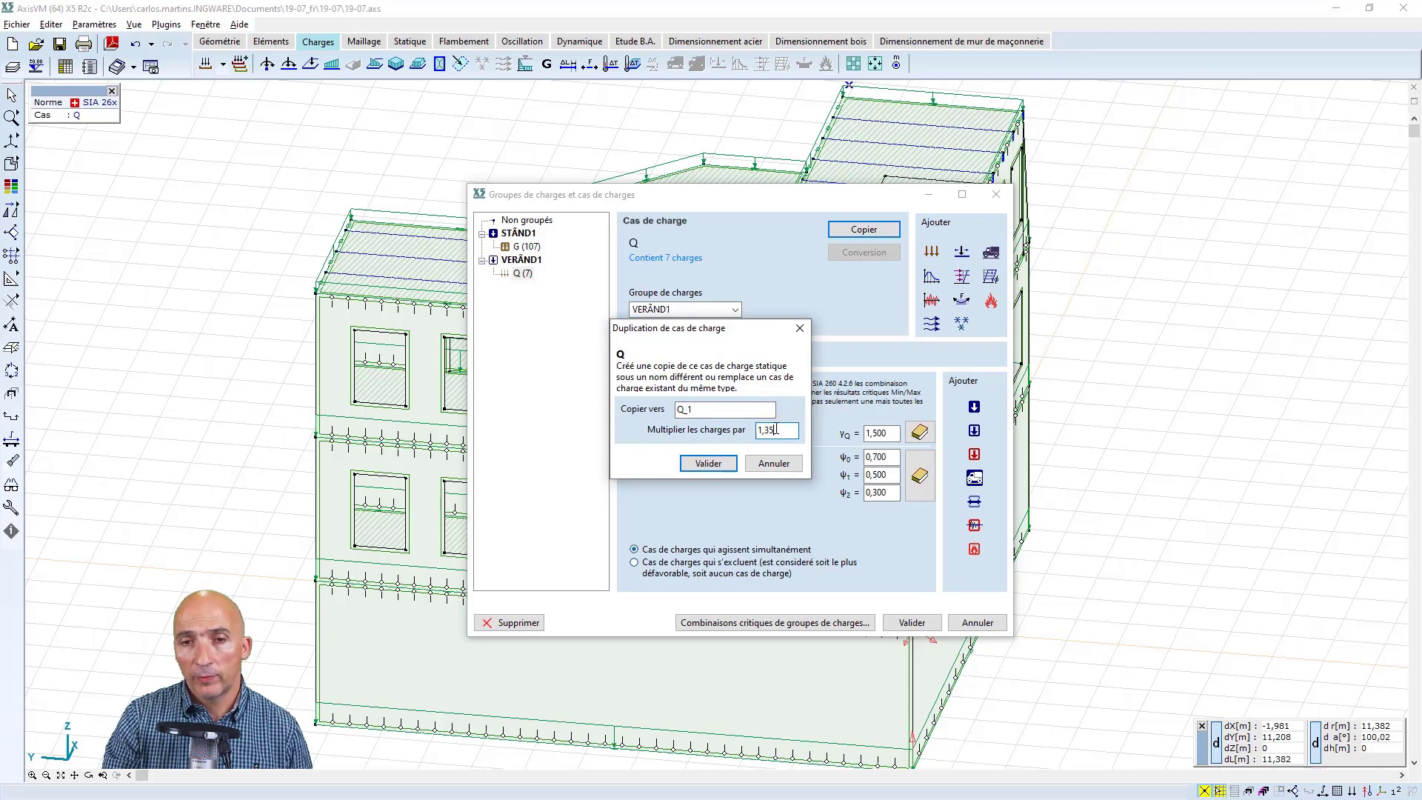
left_click(707, 463)
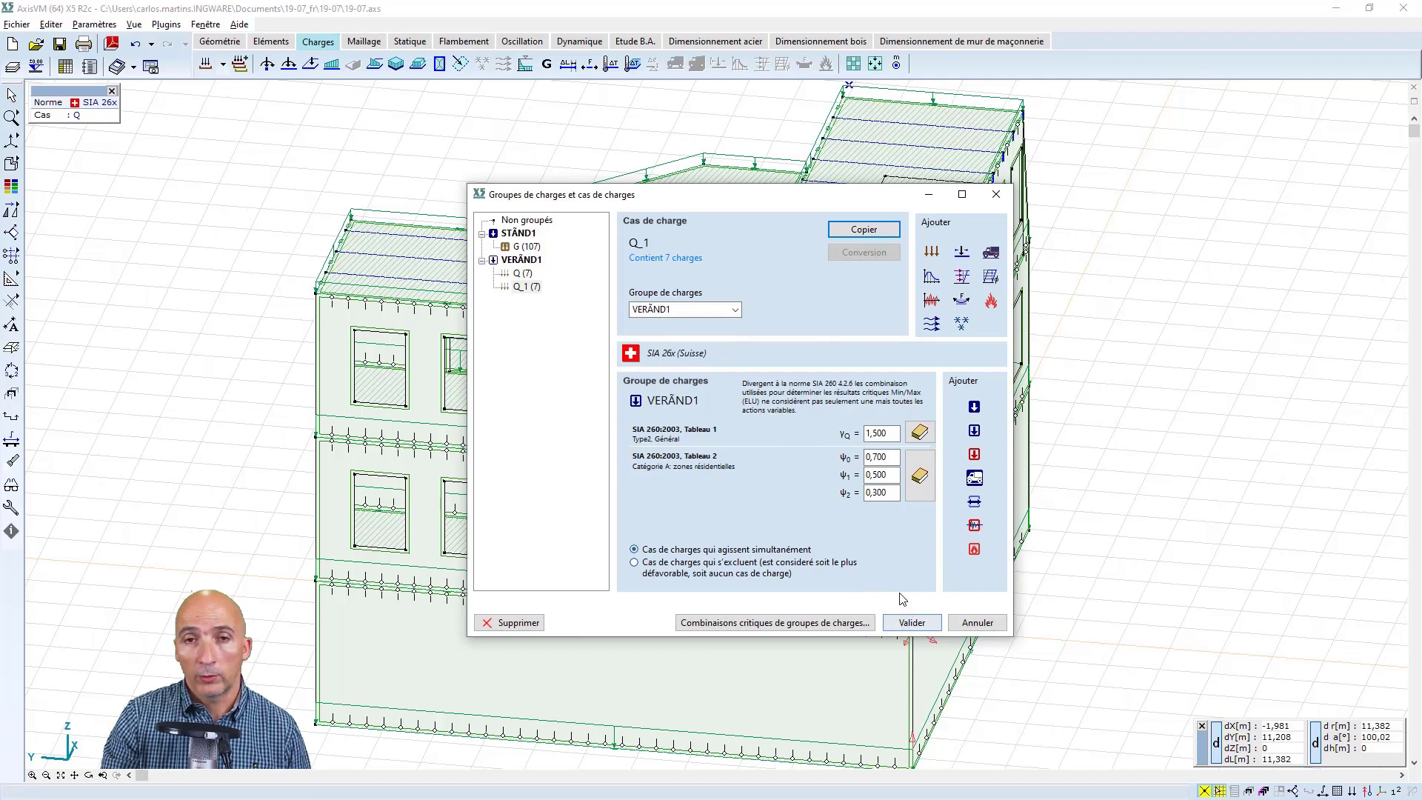
left_click(910, 621)
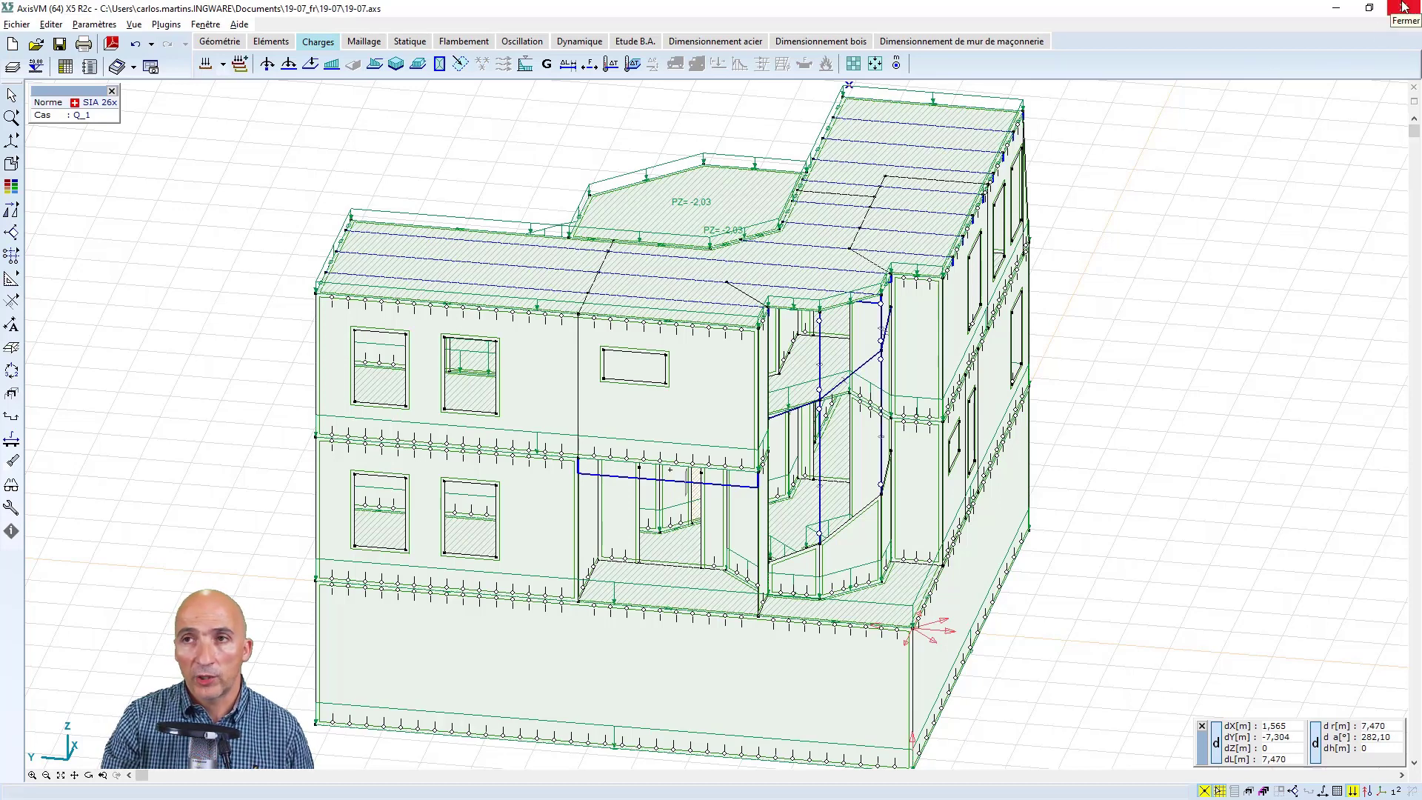
Open the project 19-07A.axs without saving the current changes and write the eZ result values on the surfaces
left_click(38, 45)
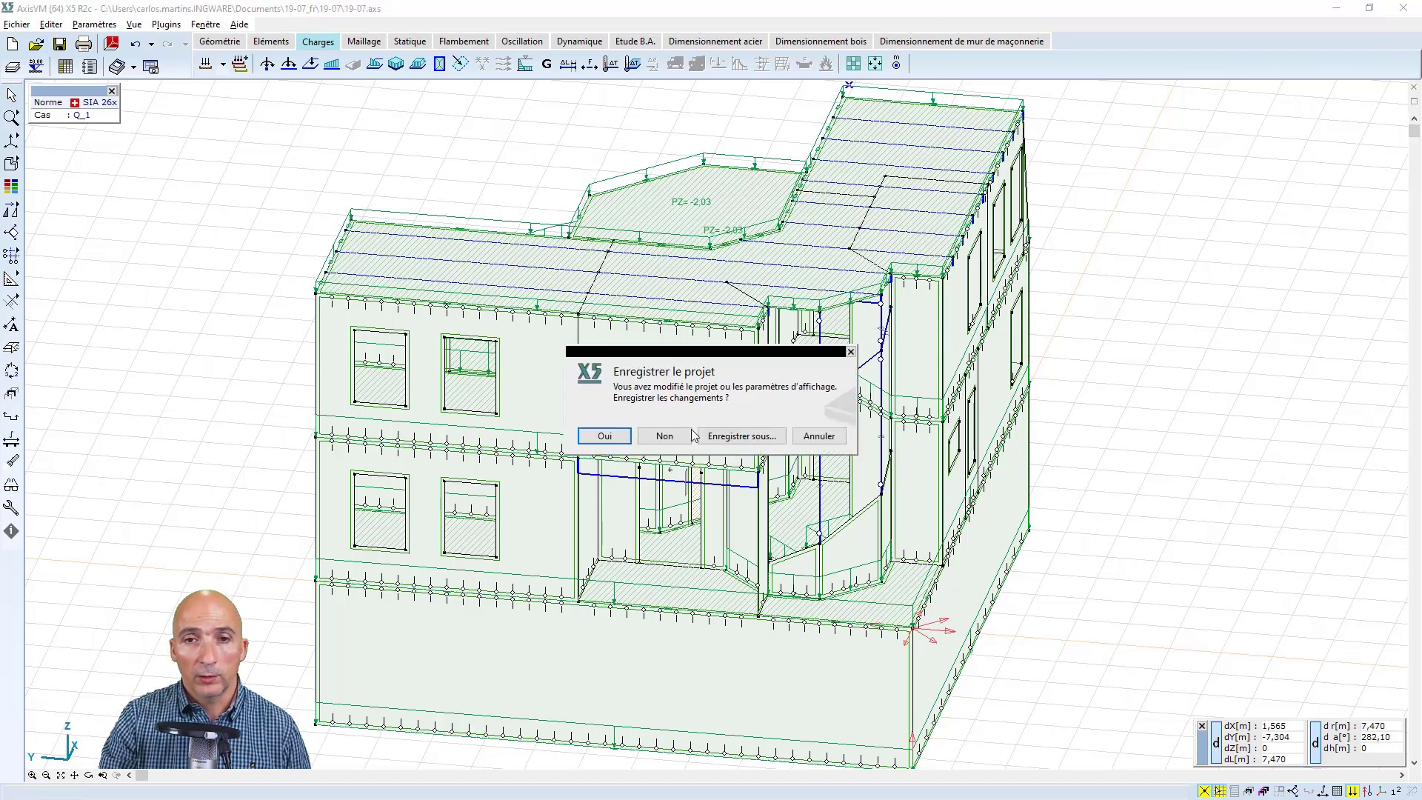
left_click(664, 437)
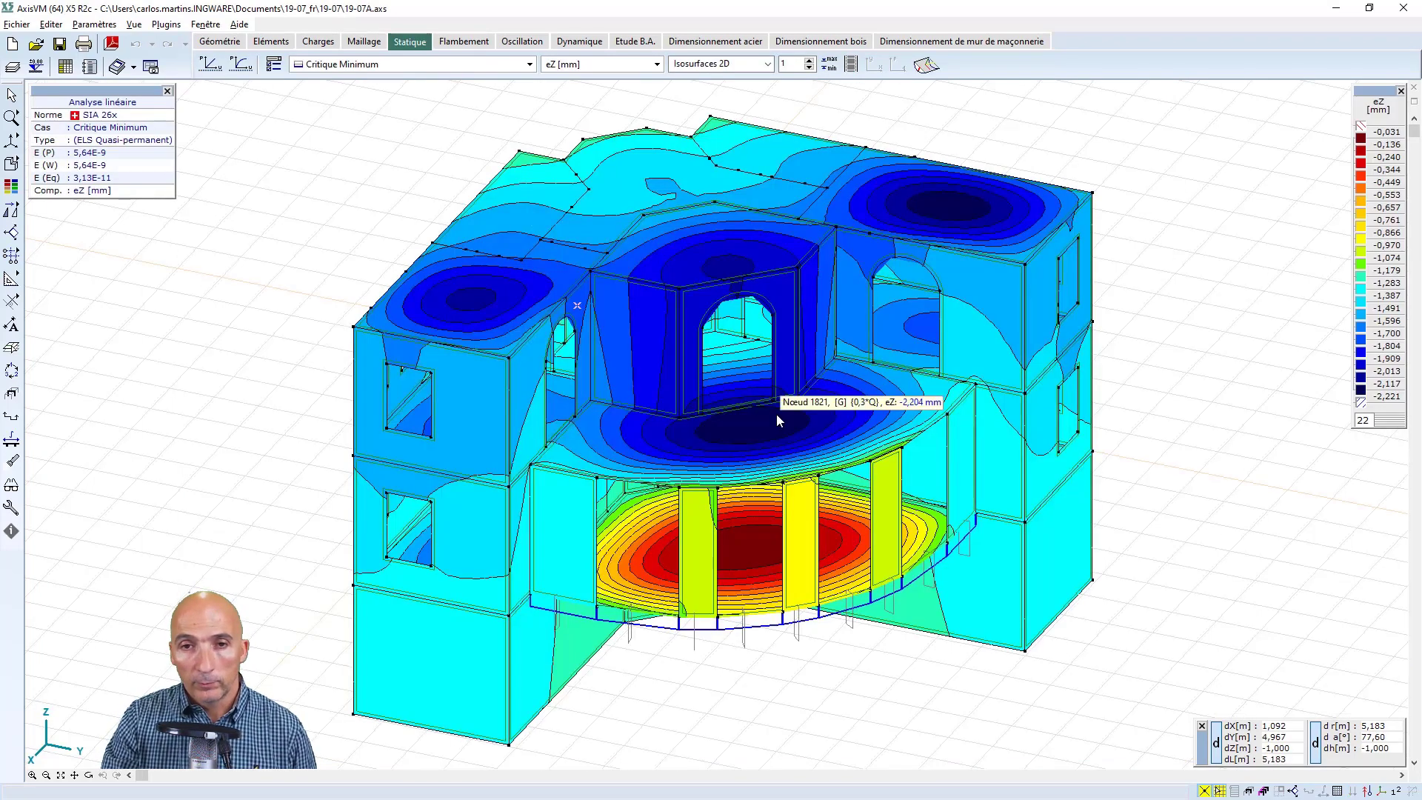
mouse_move(1396, 791)
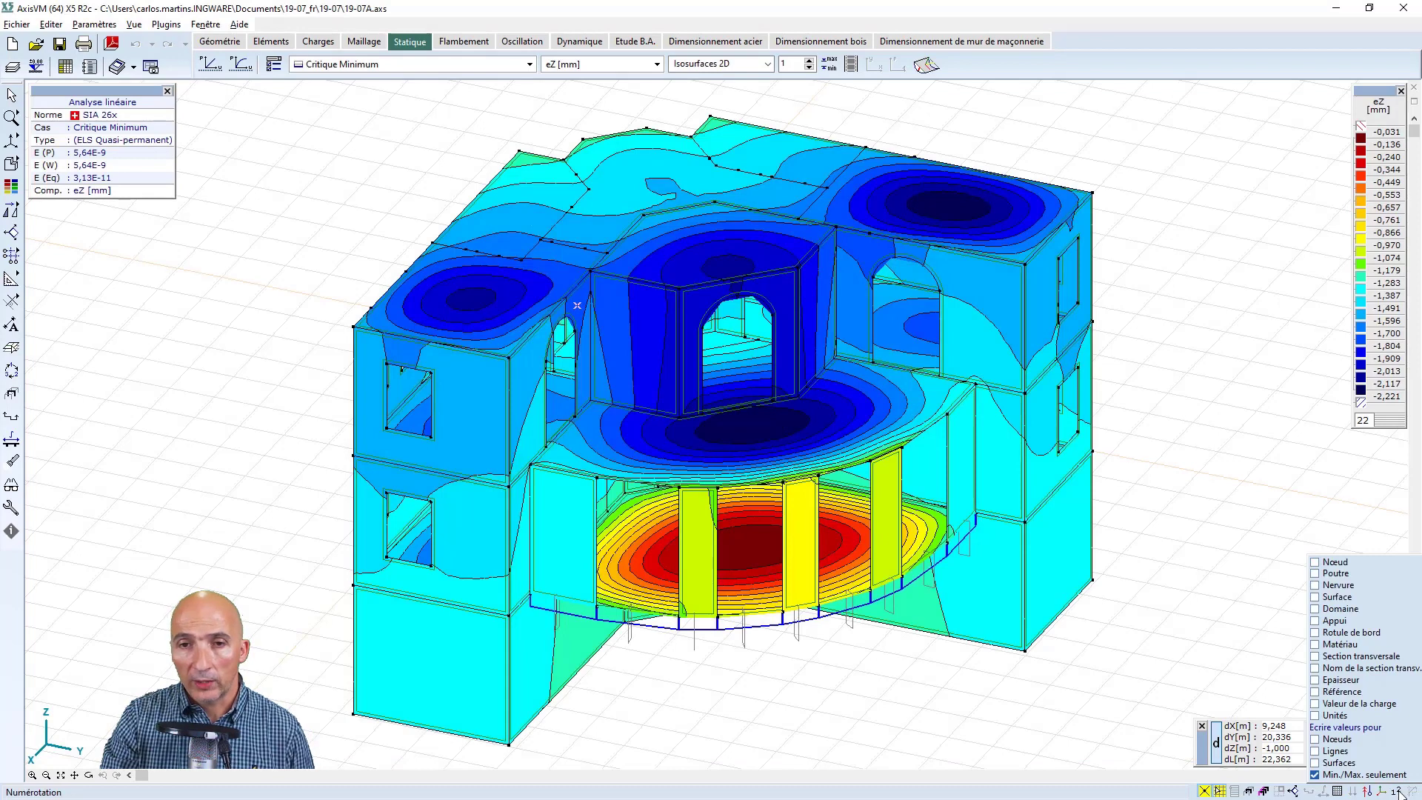
left_click(1323, 763)
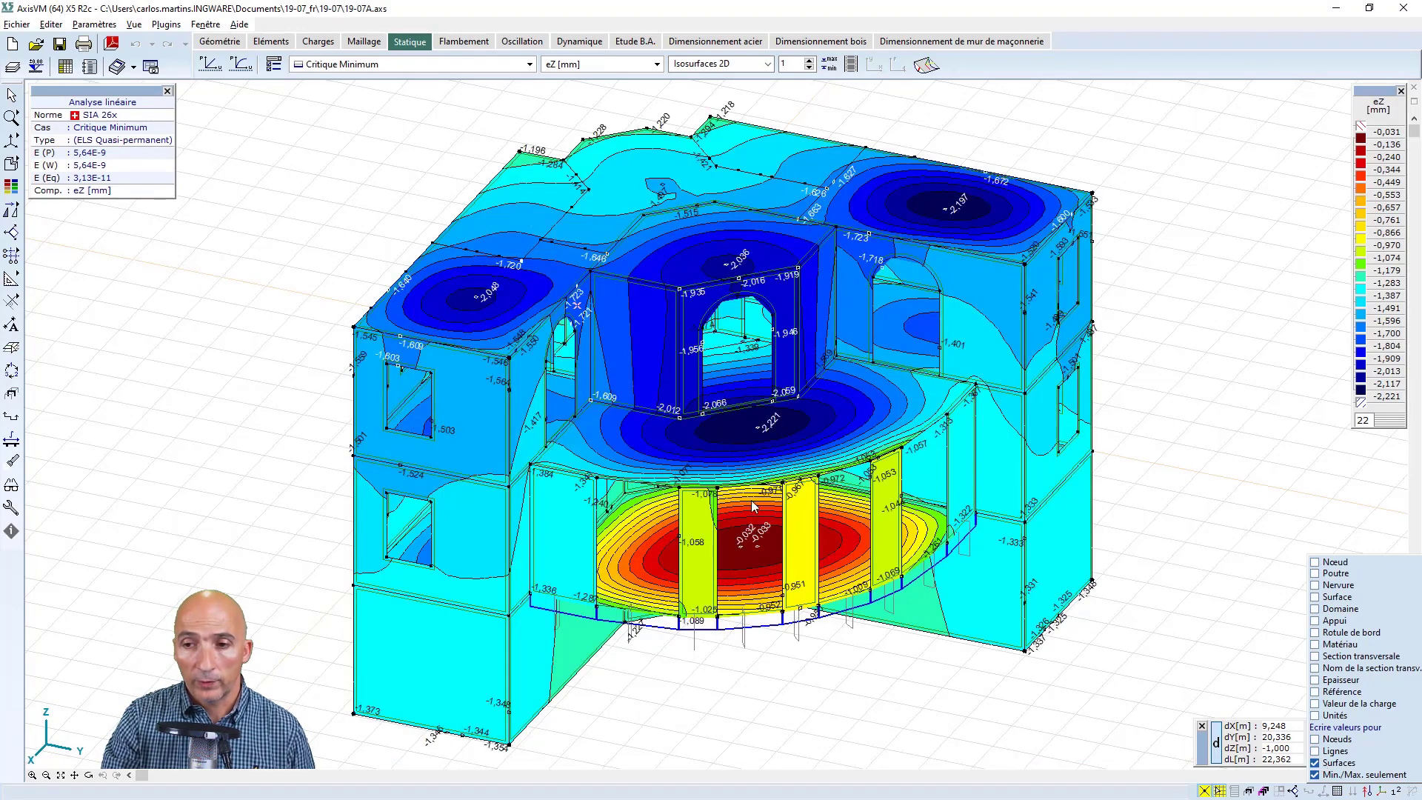
Select the floor slab beneath the top storey in front view and display only the selected elements
left_click(221, 42)
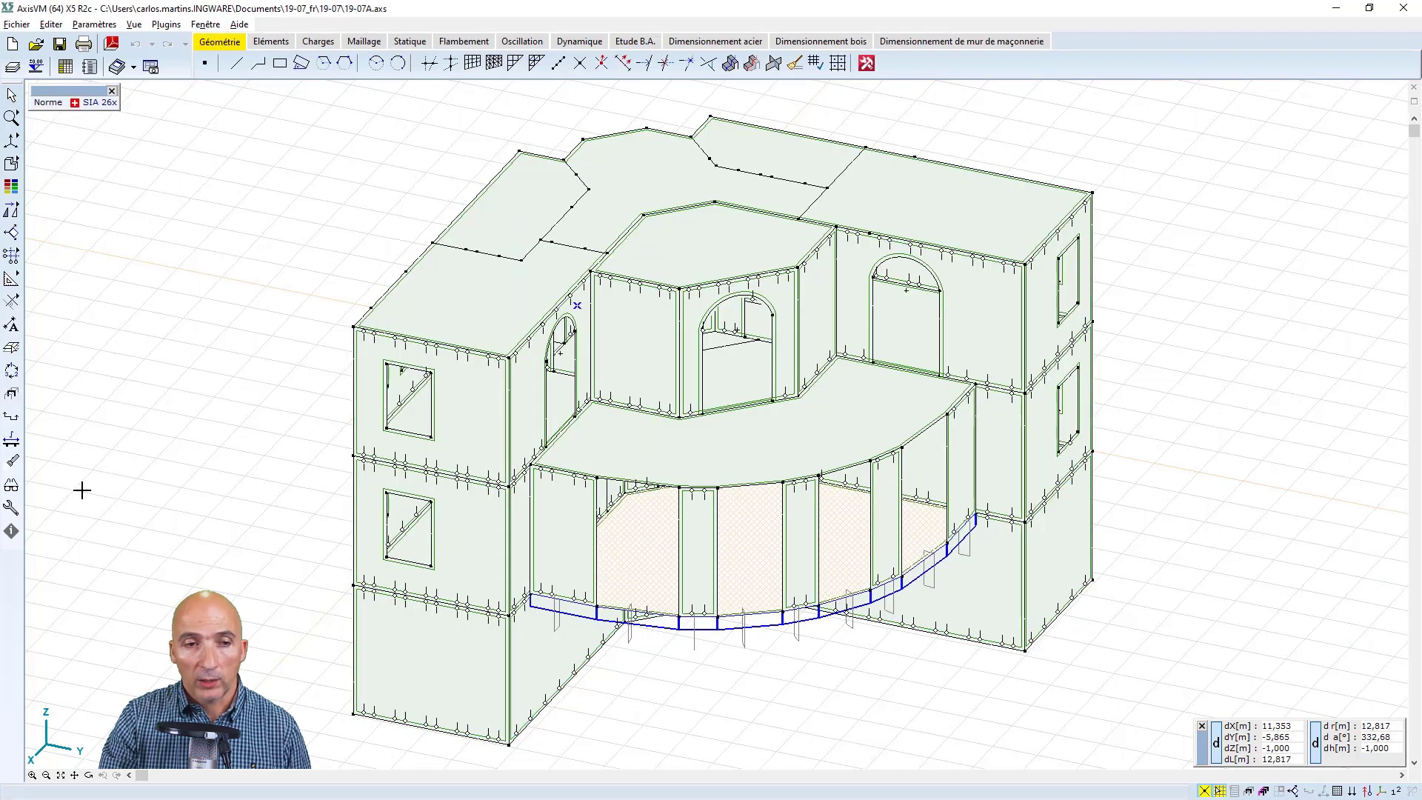
right_click(167, 566)
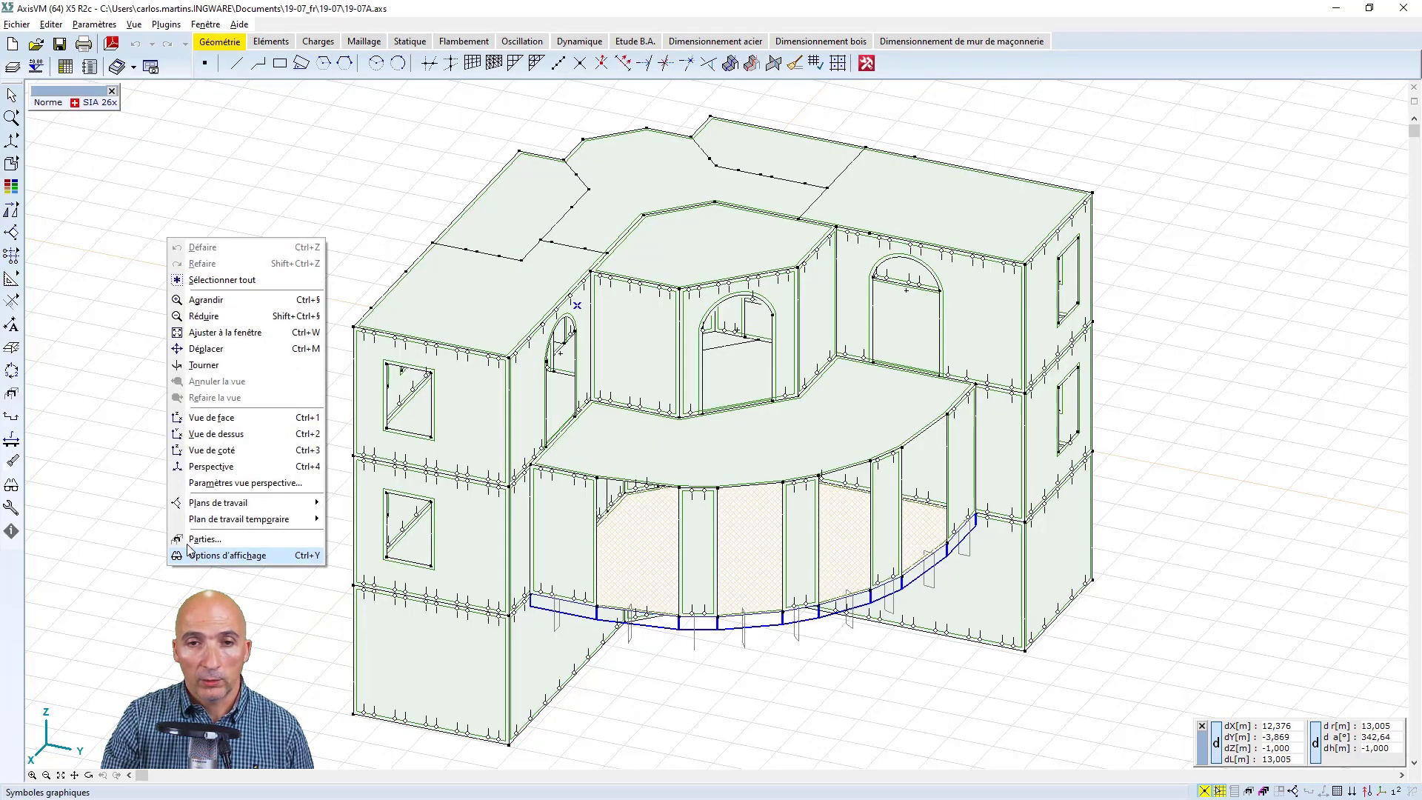
left_click(226, 418)
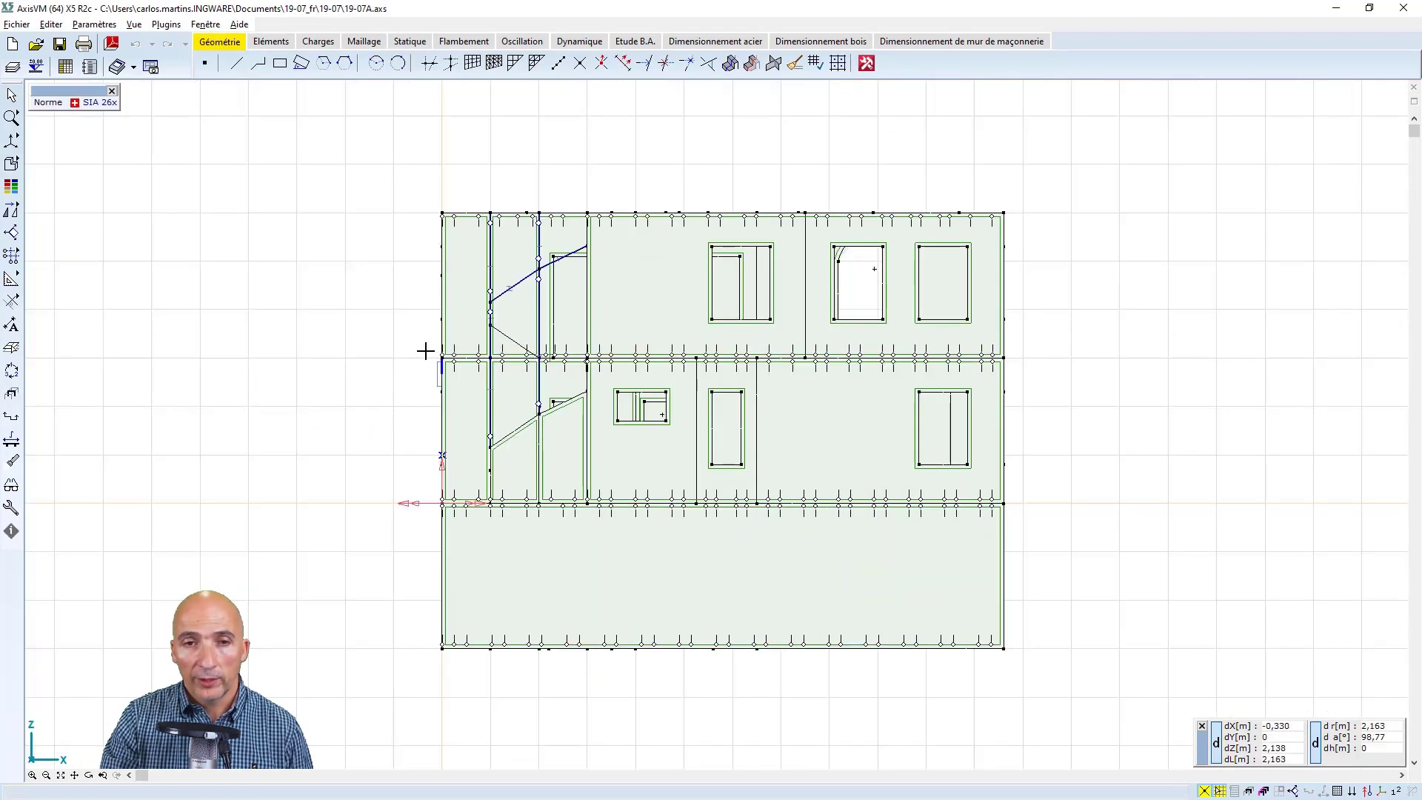
left_click_drag(426, 354, 1015, 360)
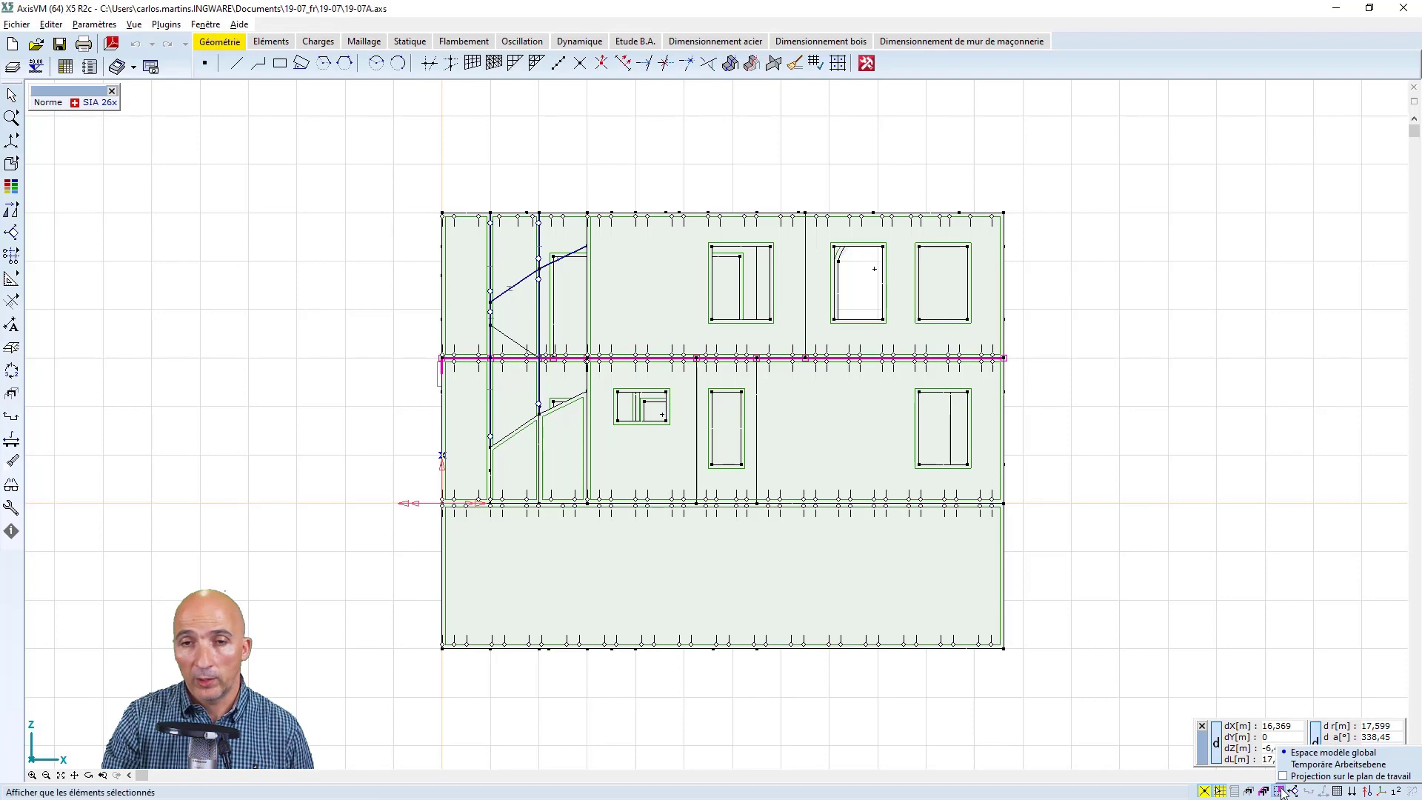
left_click(1250, 790)
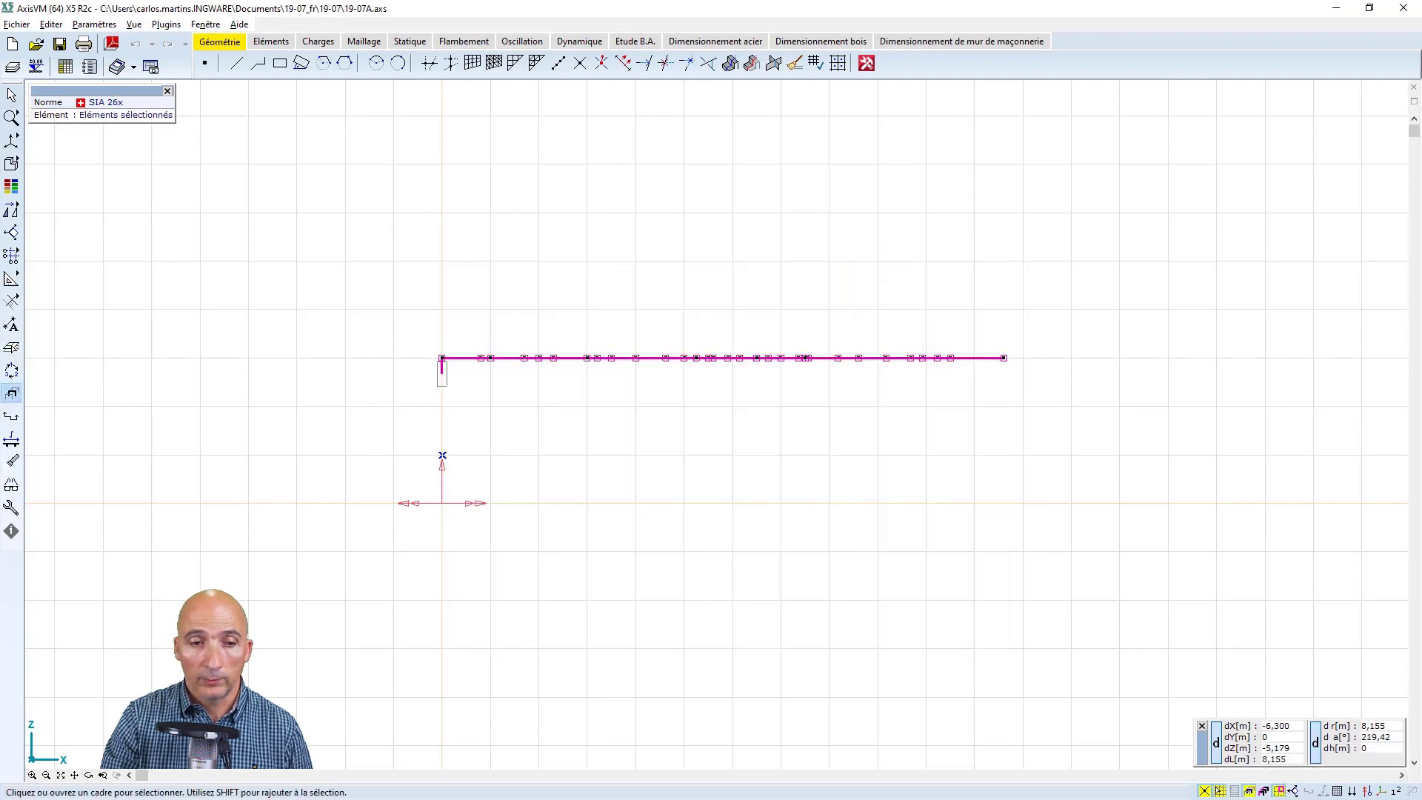
Show the isolated slab in top view with its static eZ displacement isosurfaces for Critique Minimum
left_click(89, 775)
right_click(234, 384)
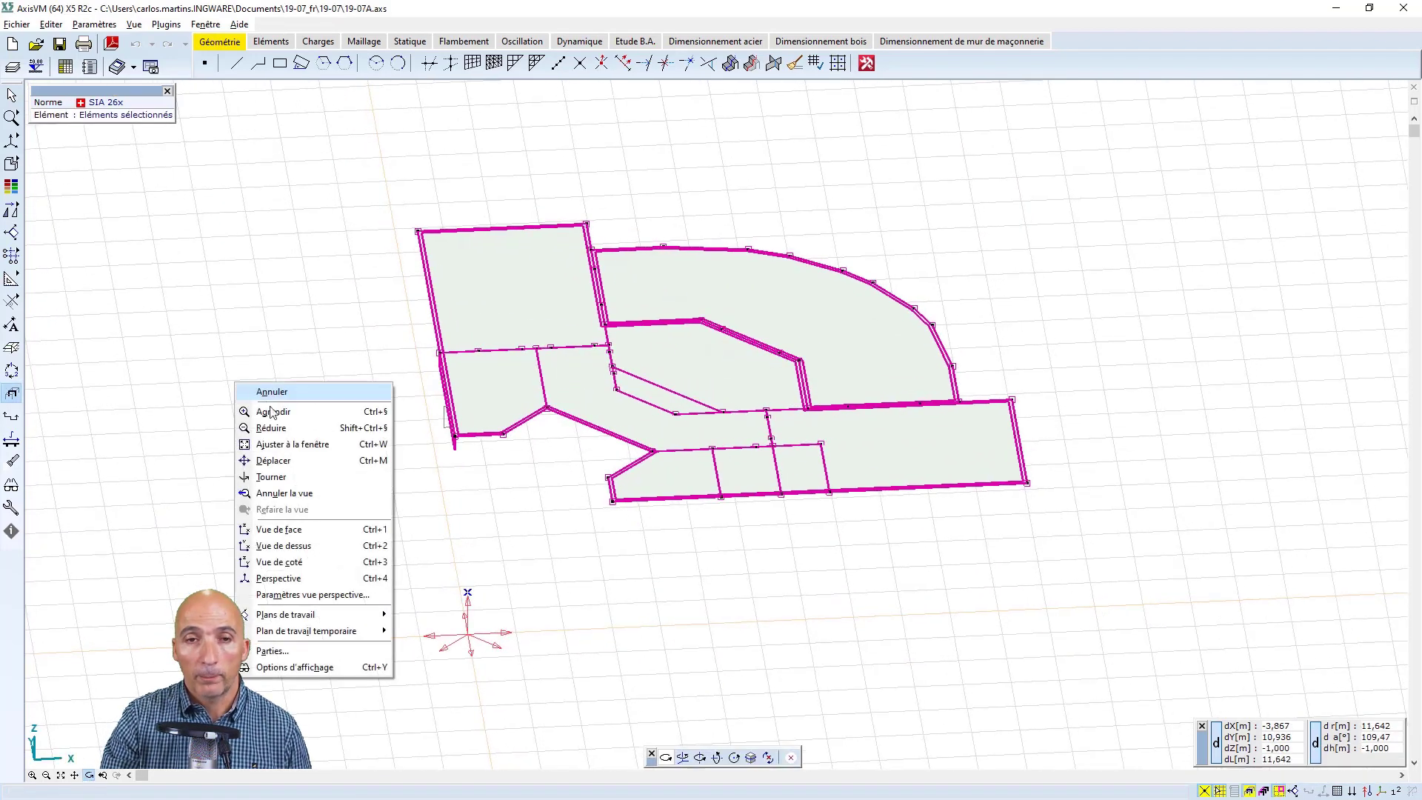
left_click(288, 548)
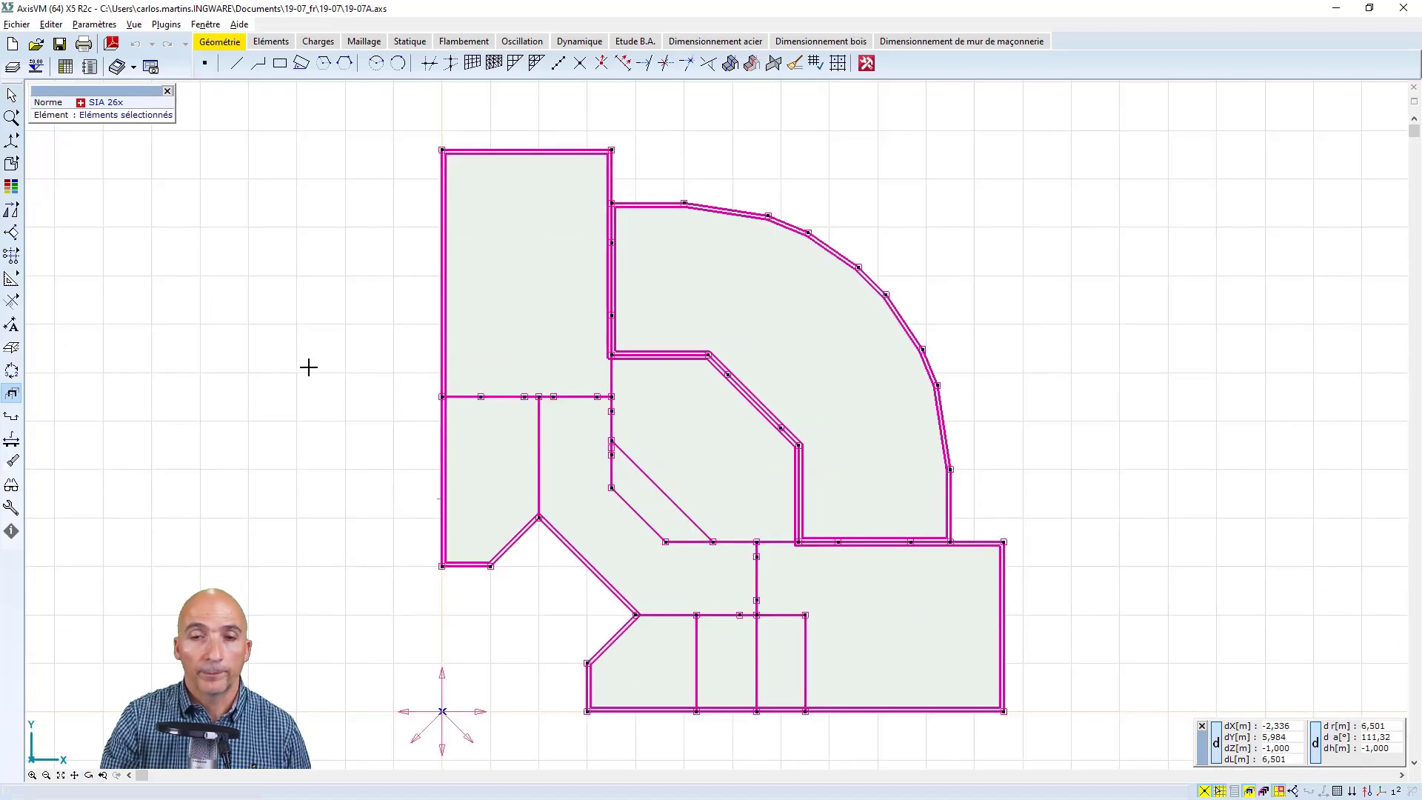
left_click(366, 42)
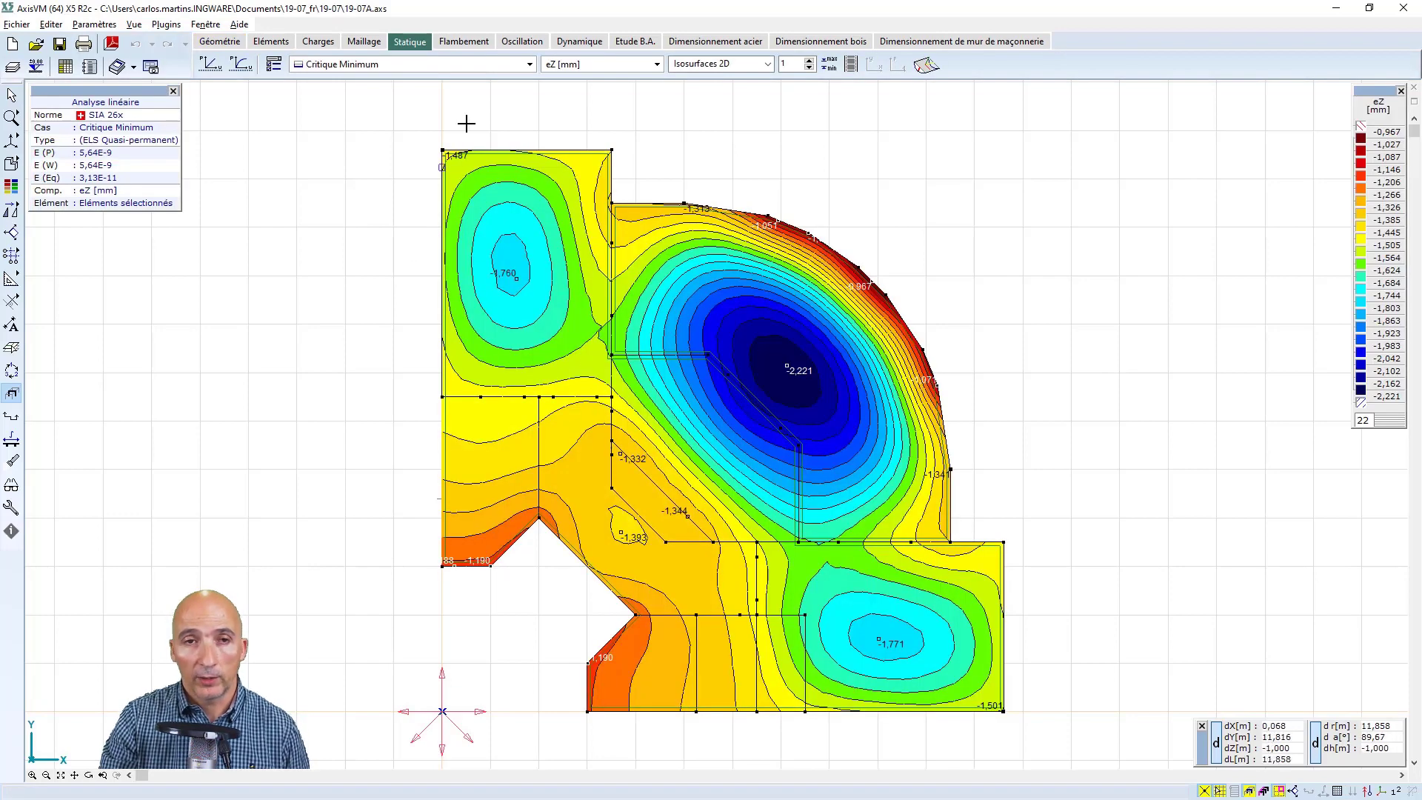
Split the drawing area into two side-by-side windows and fit the slab results to each window
left_click(205, 24)
left_click(259, 184)
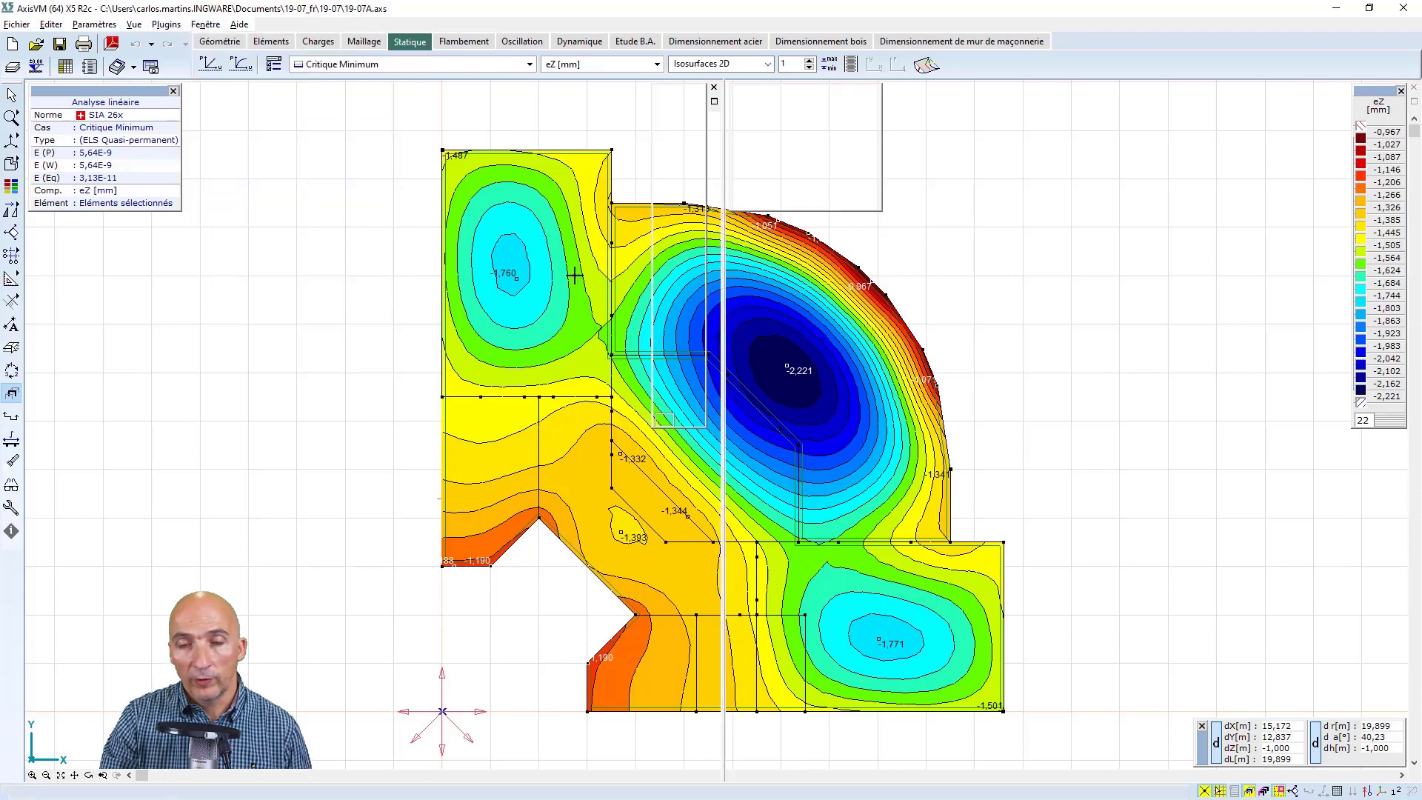
left_click_drag(398, 248, 355, 179)
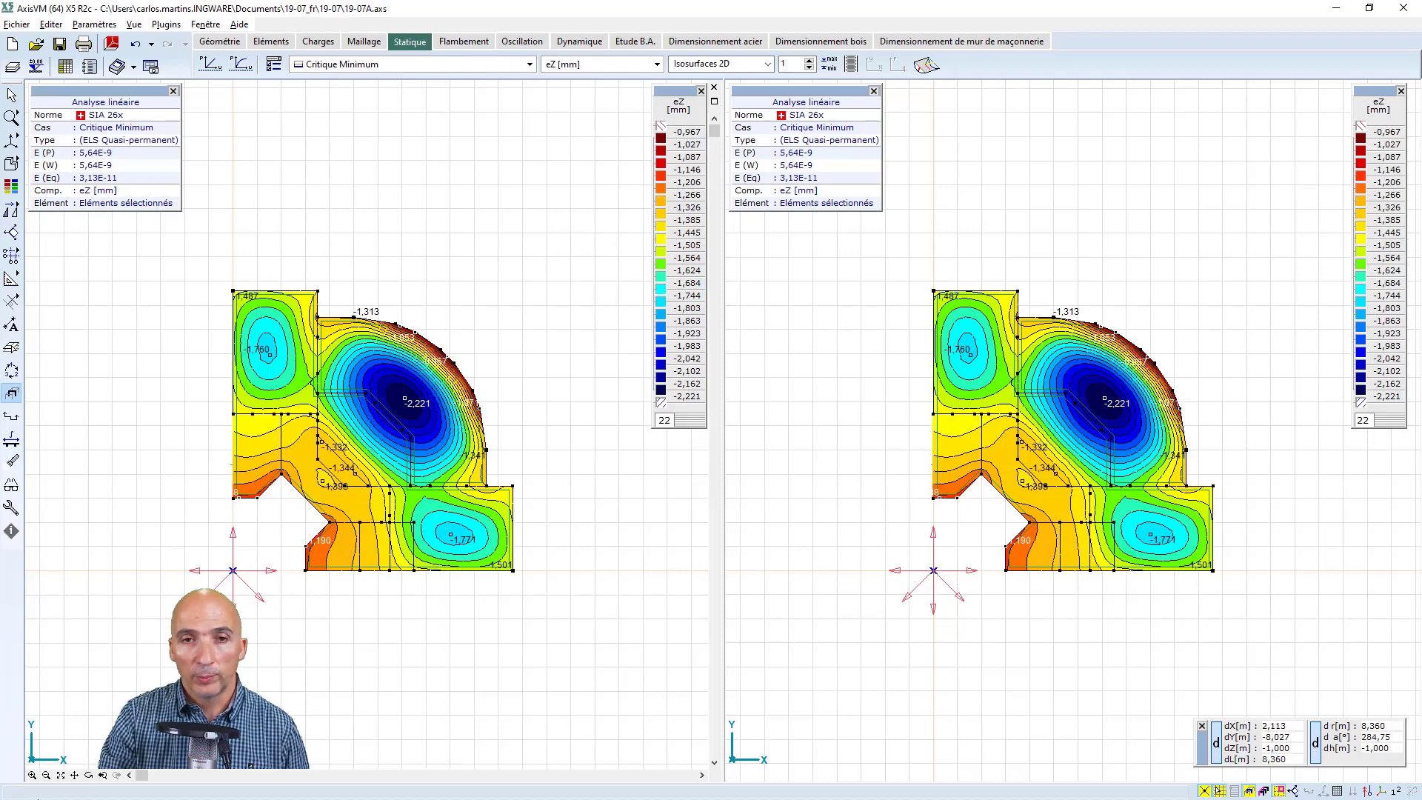
left_click(62, 774)
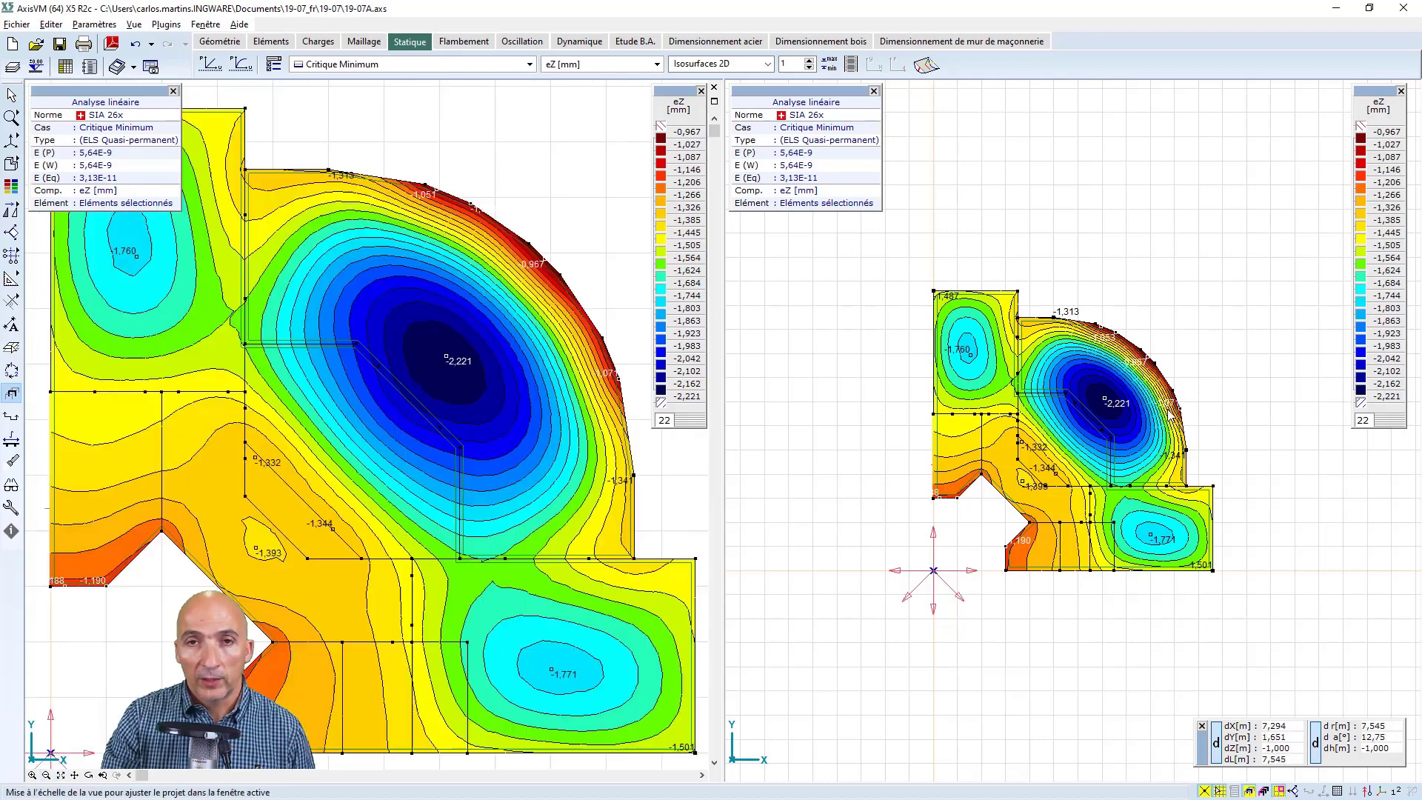
left_click(1177, 243)
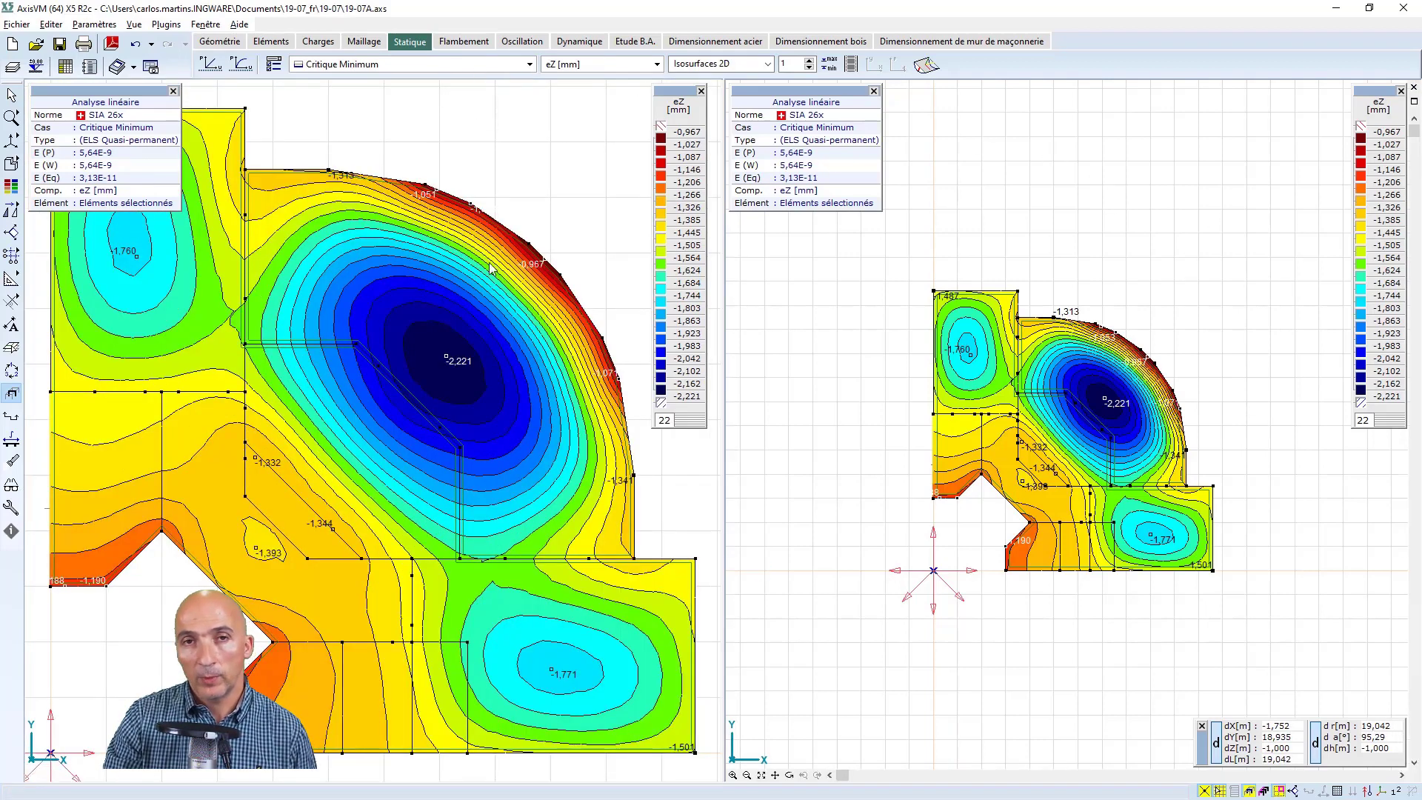
left_click(760, 775)
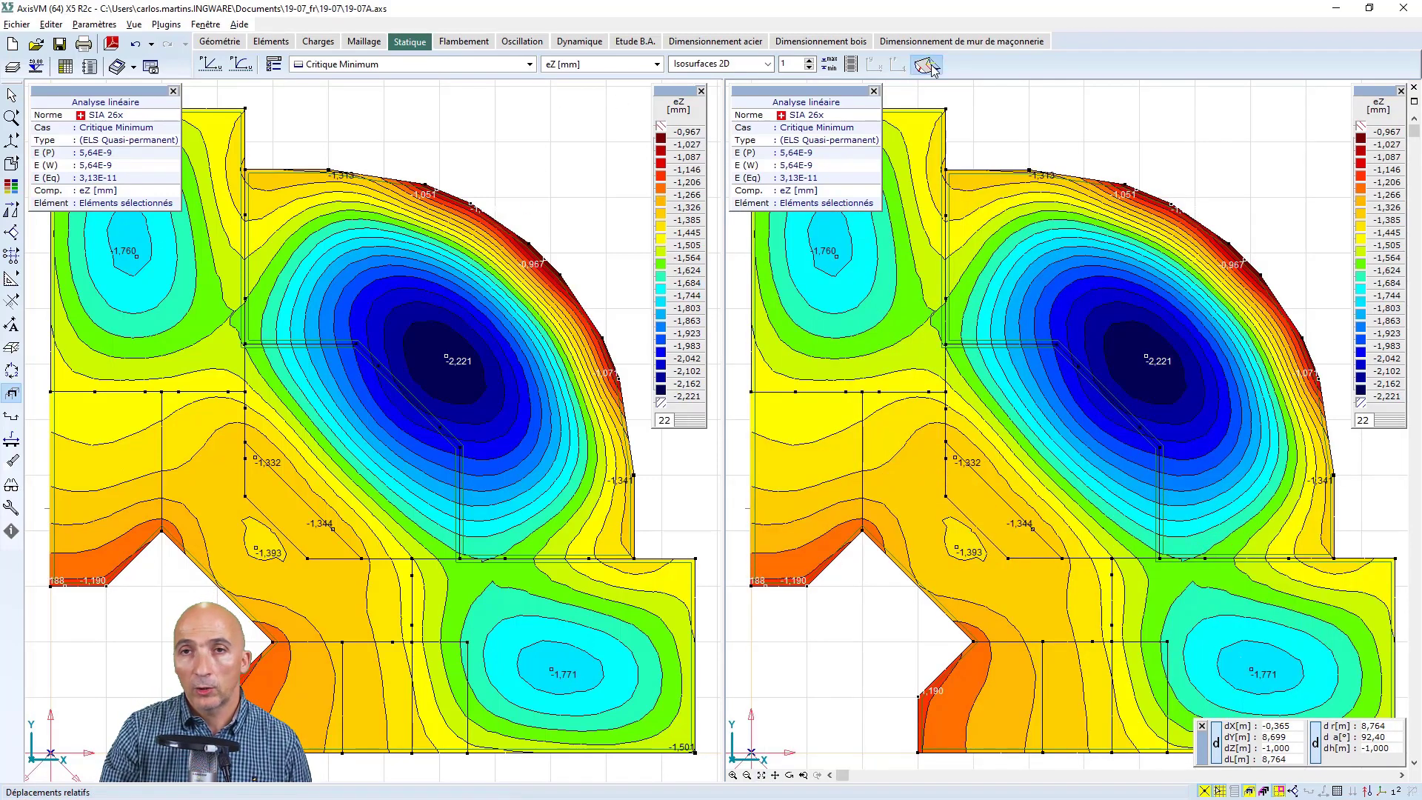
Define the supported nodes for relative displacements as Automatique (dalles uniquement) using all selected domains, and close the second window
left_click(11, 255)
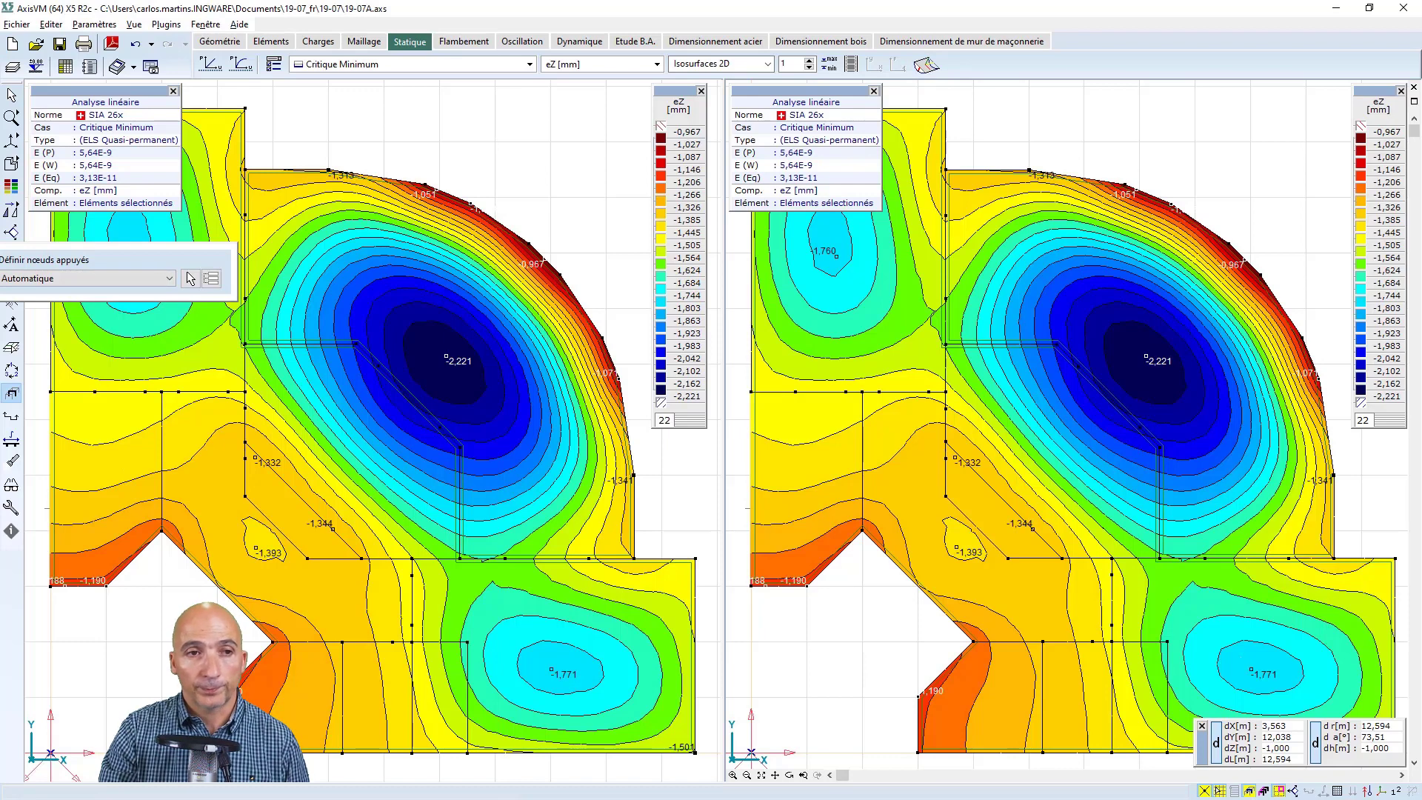
left_click_drag(0, 277, 267, 294)
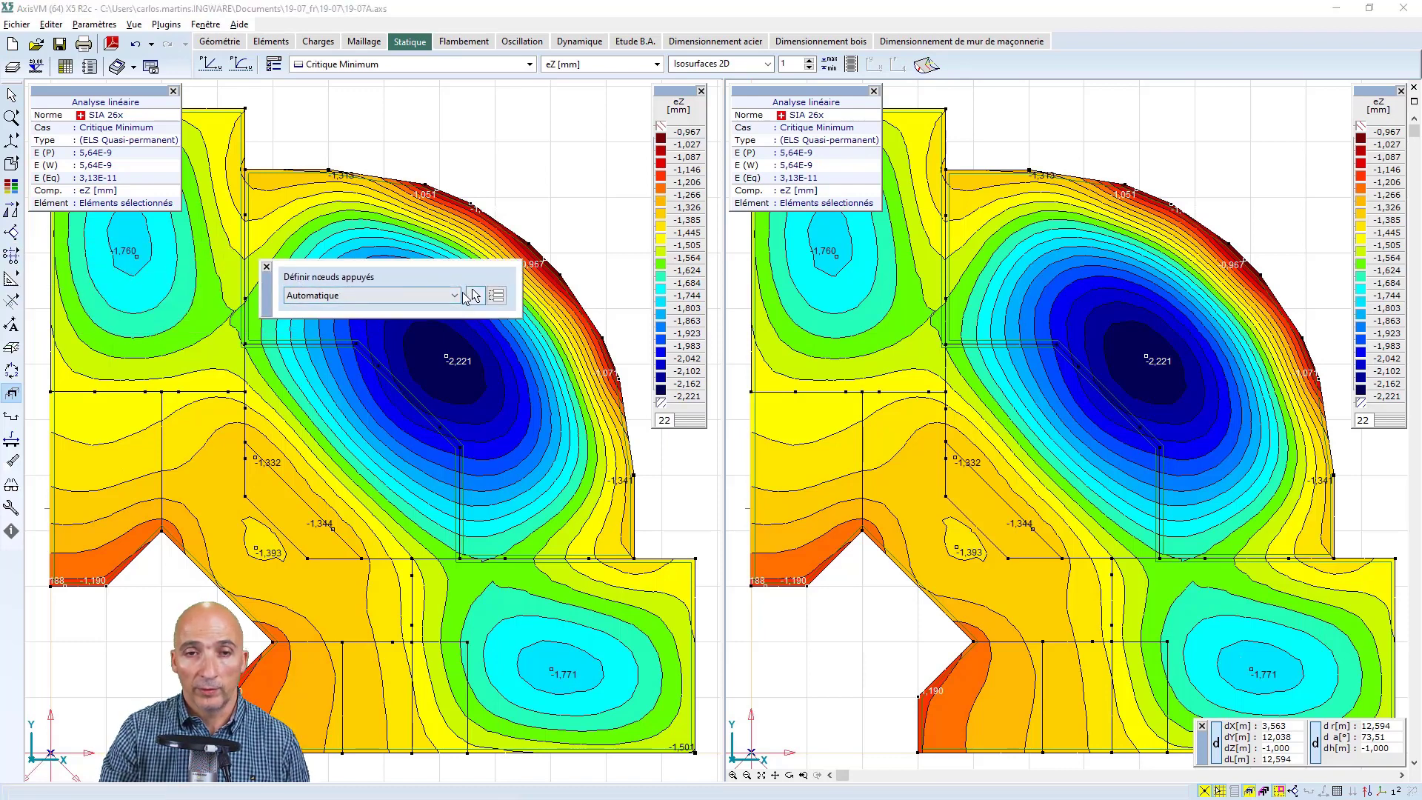
left_click(454, 295)
left_click(348, 320)
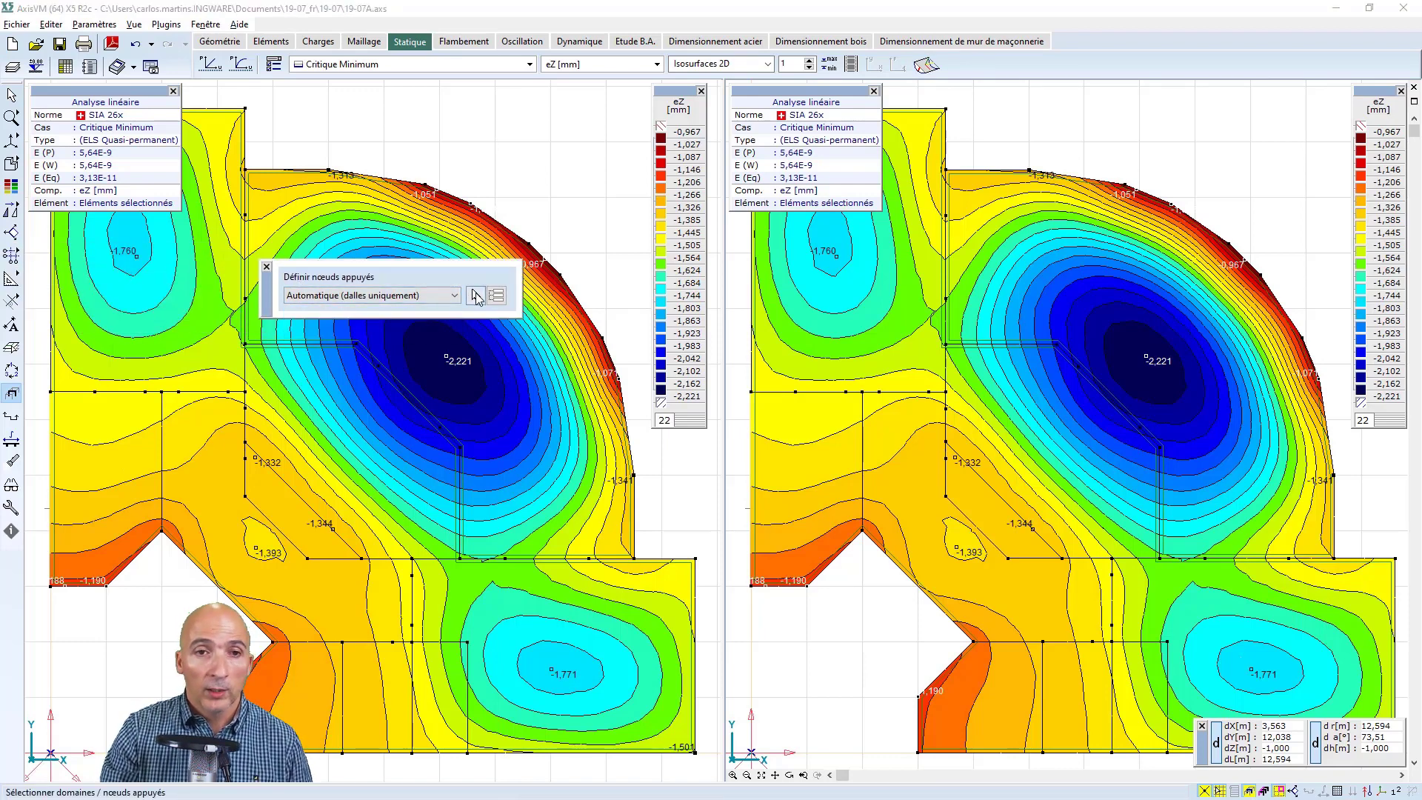
left_click(474, 295)
left_click(98, 95)
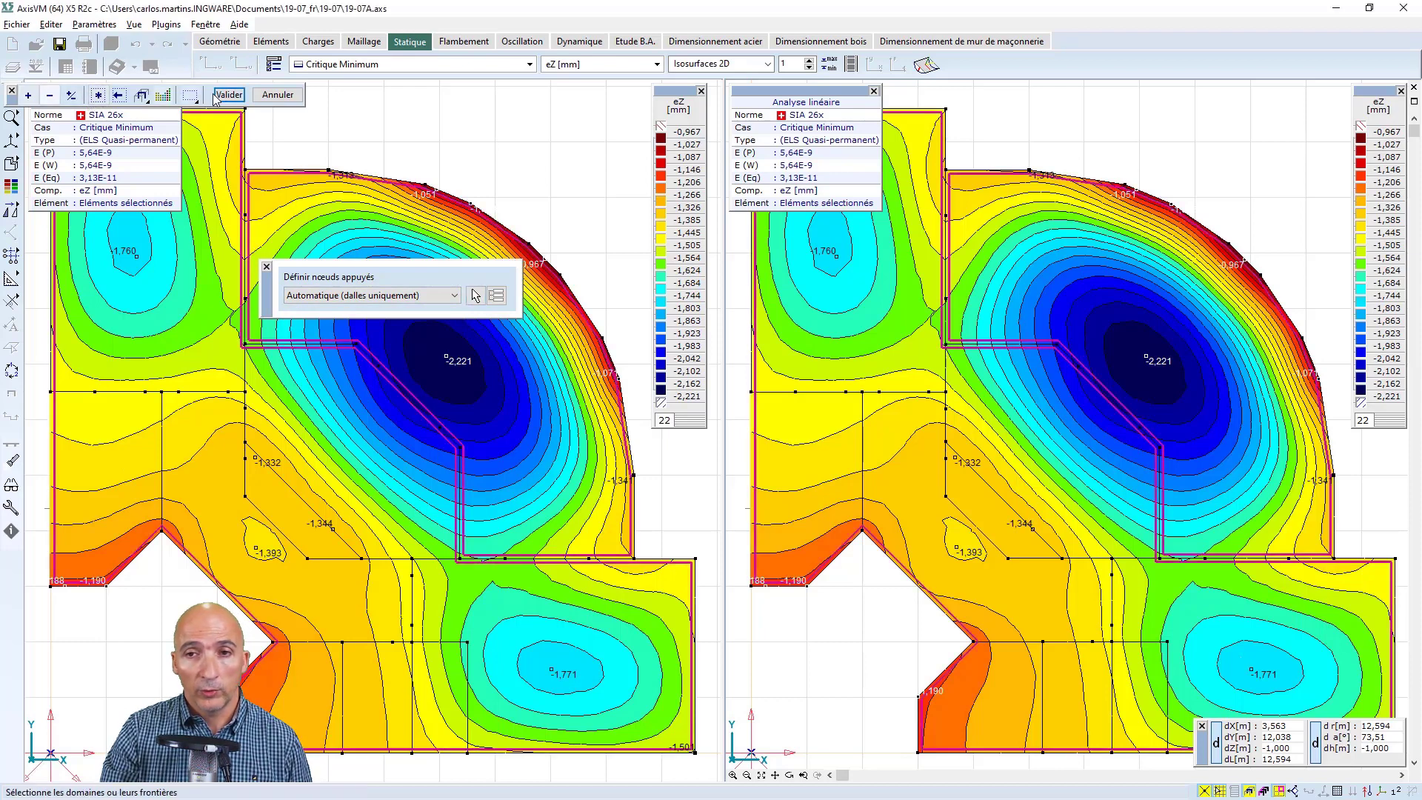
left_click(228, 94)
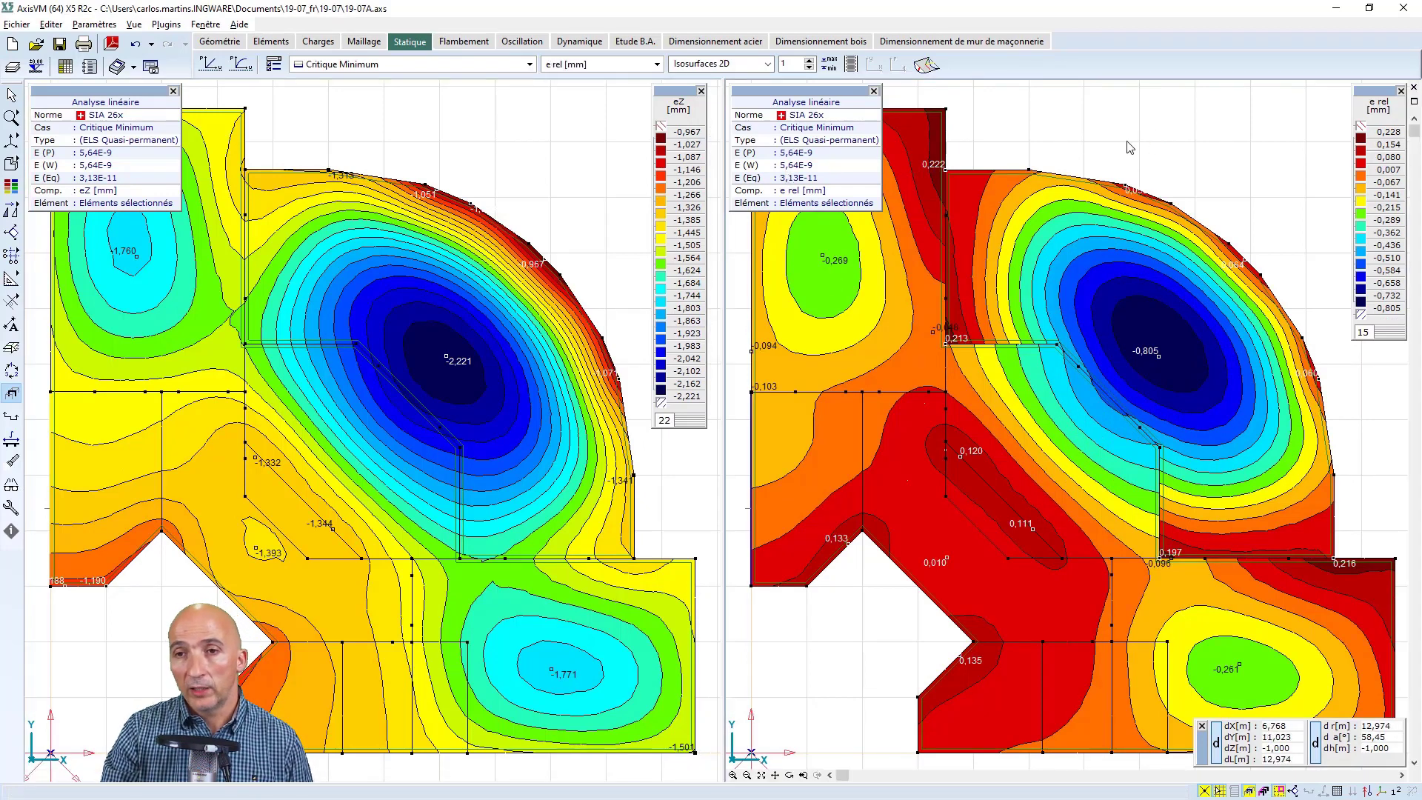
left_click(1413, 88)
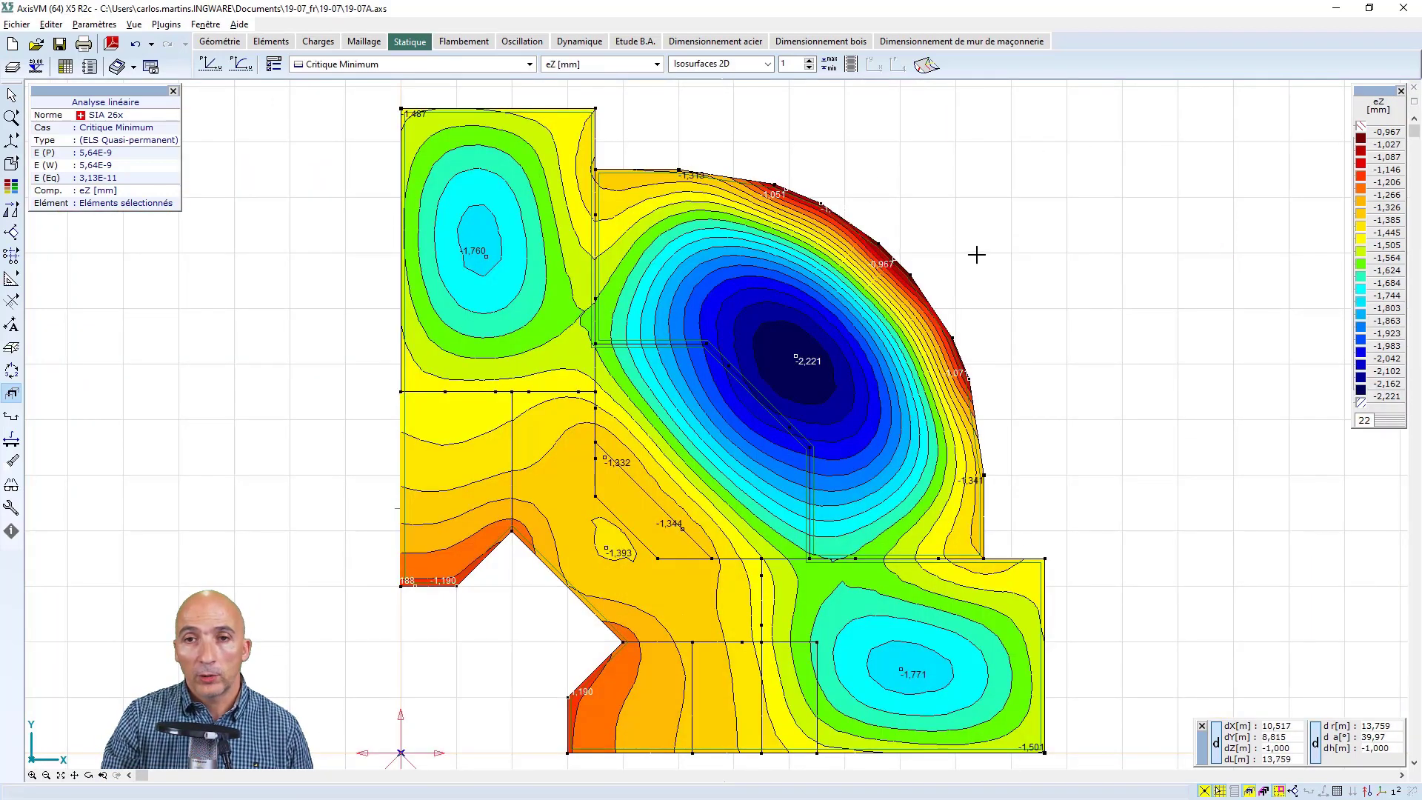
Try an upper limit of -1,5 mm for the eZ colour legend with automatic interpolation
left_click(1361, 127)
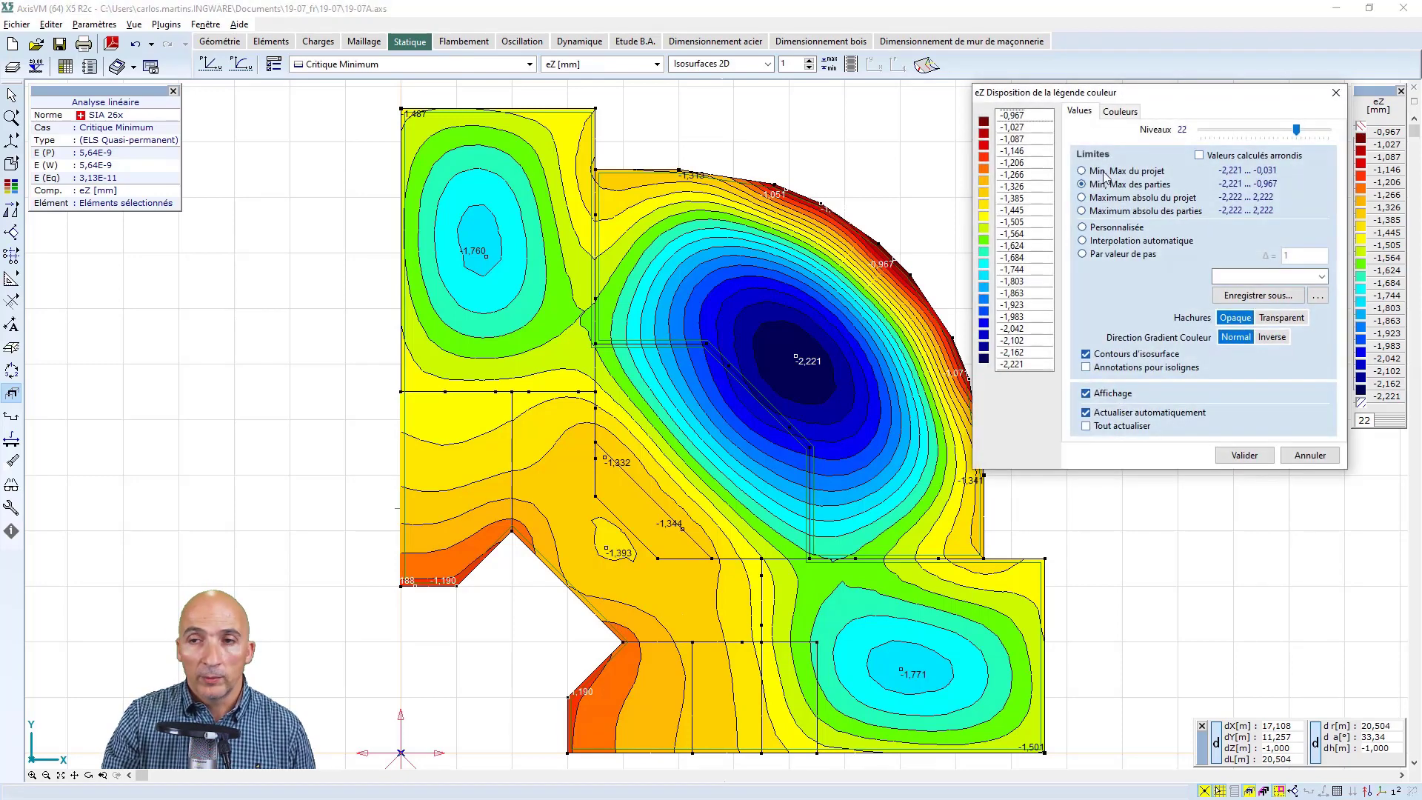
left_click(1026, 117)
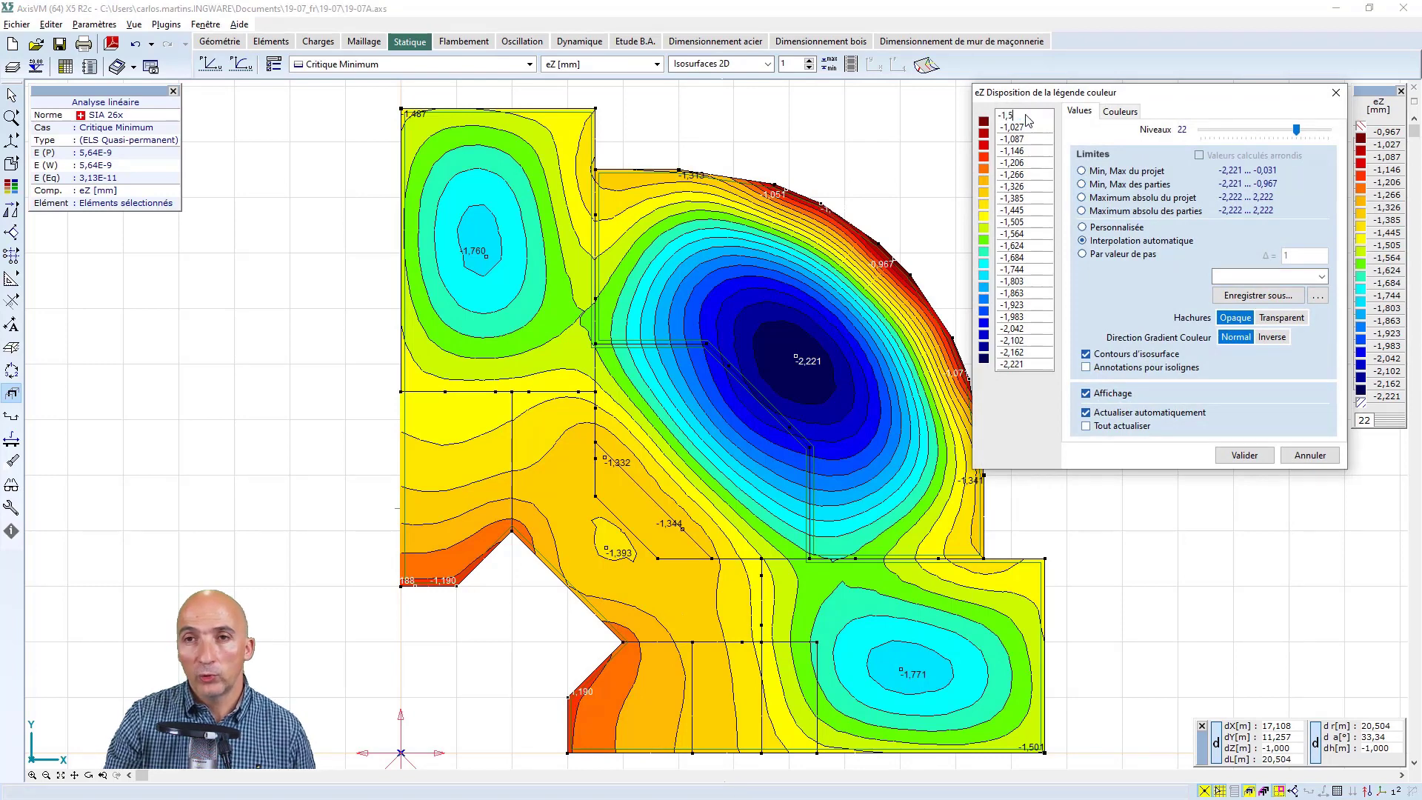
type("-1,5")
key("Return")
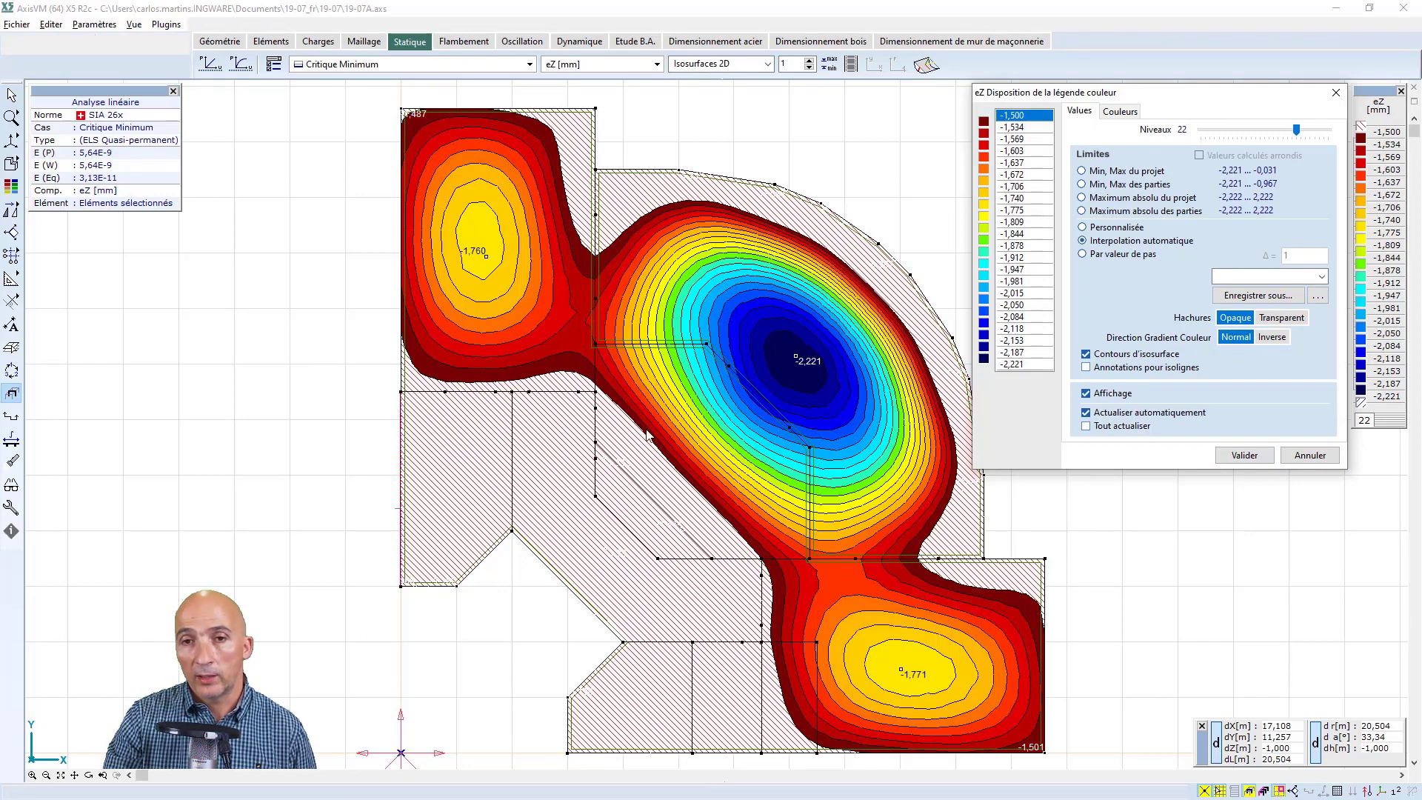
Try inverting the colour gradient of the eZ legend and discard all the legend changes
left_click(1126, 112)
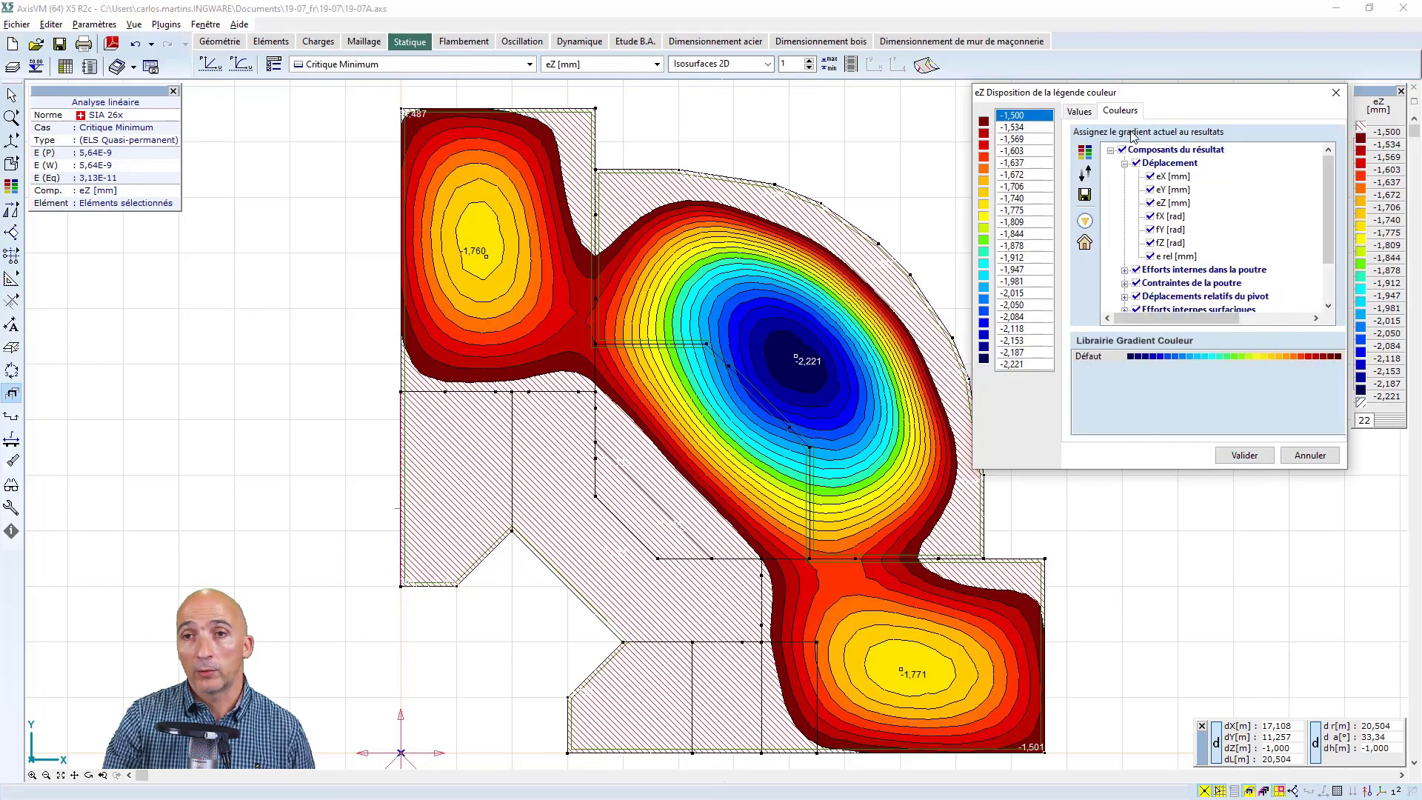
left_click(1086, 174)
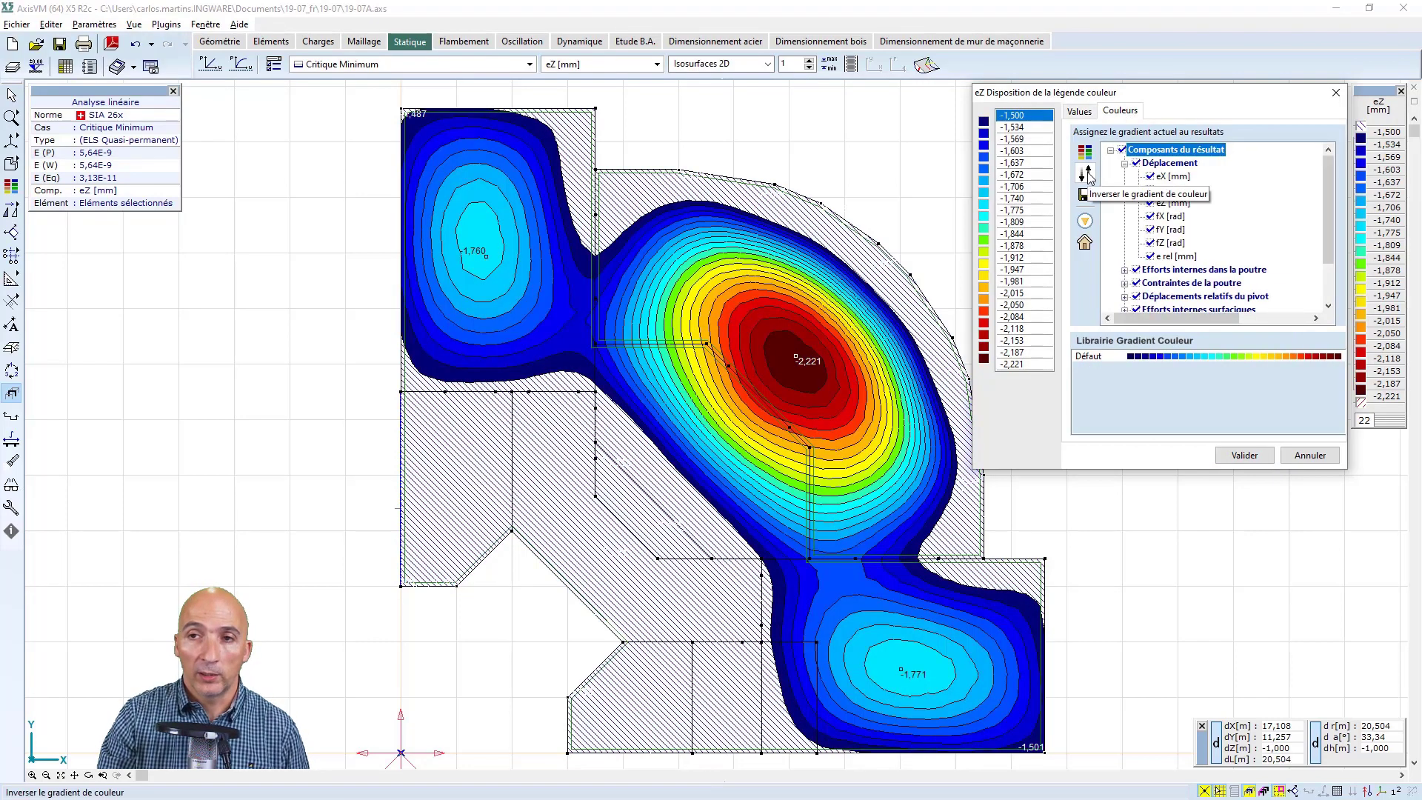
left_click(1086, 174)
left_click(1086, 174)
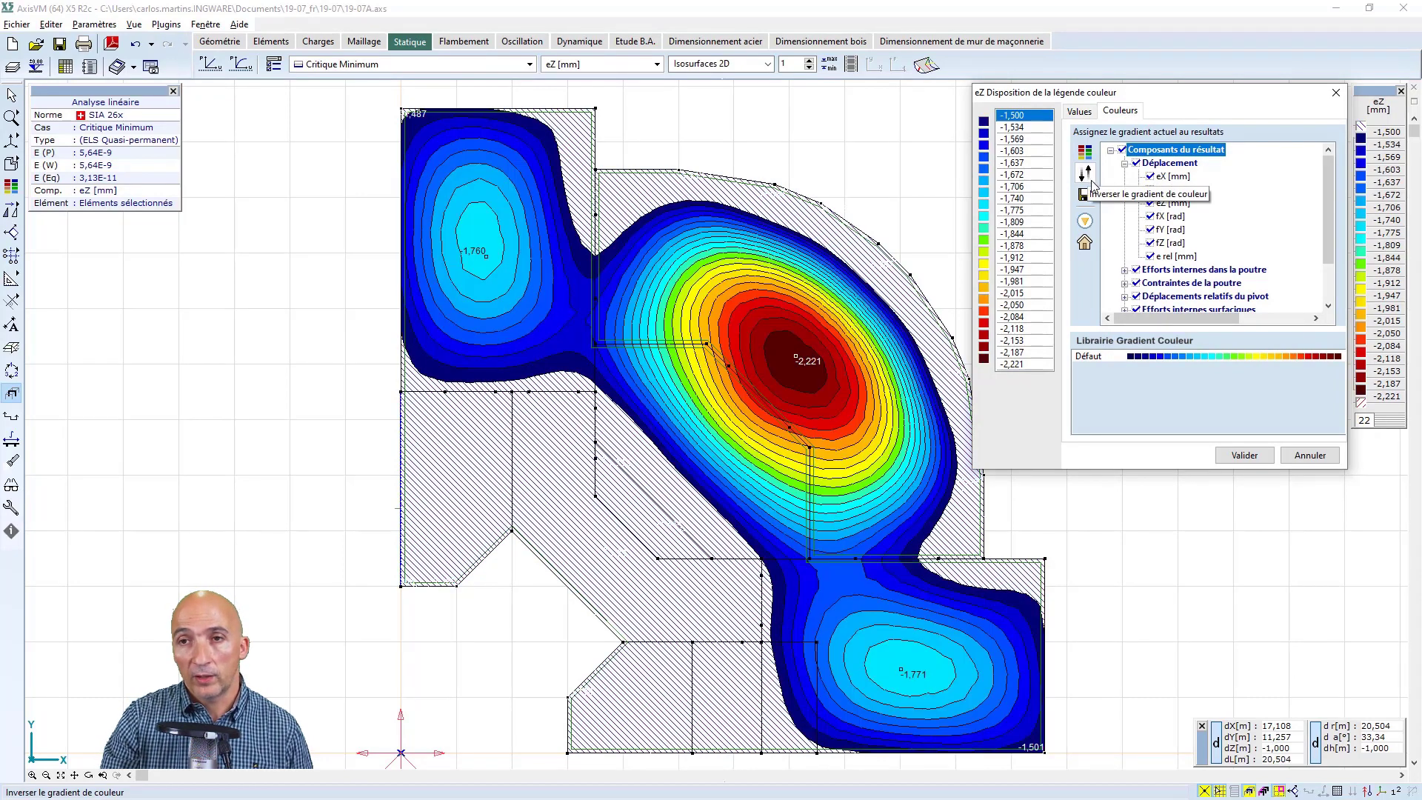
left_click(1309, 456)
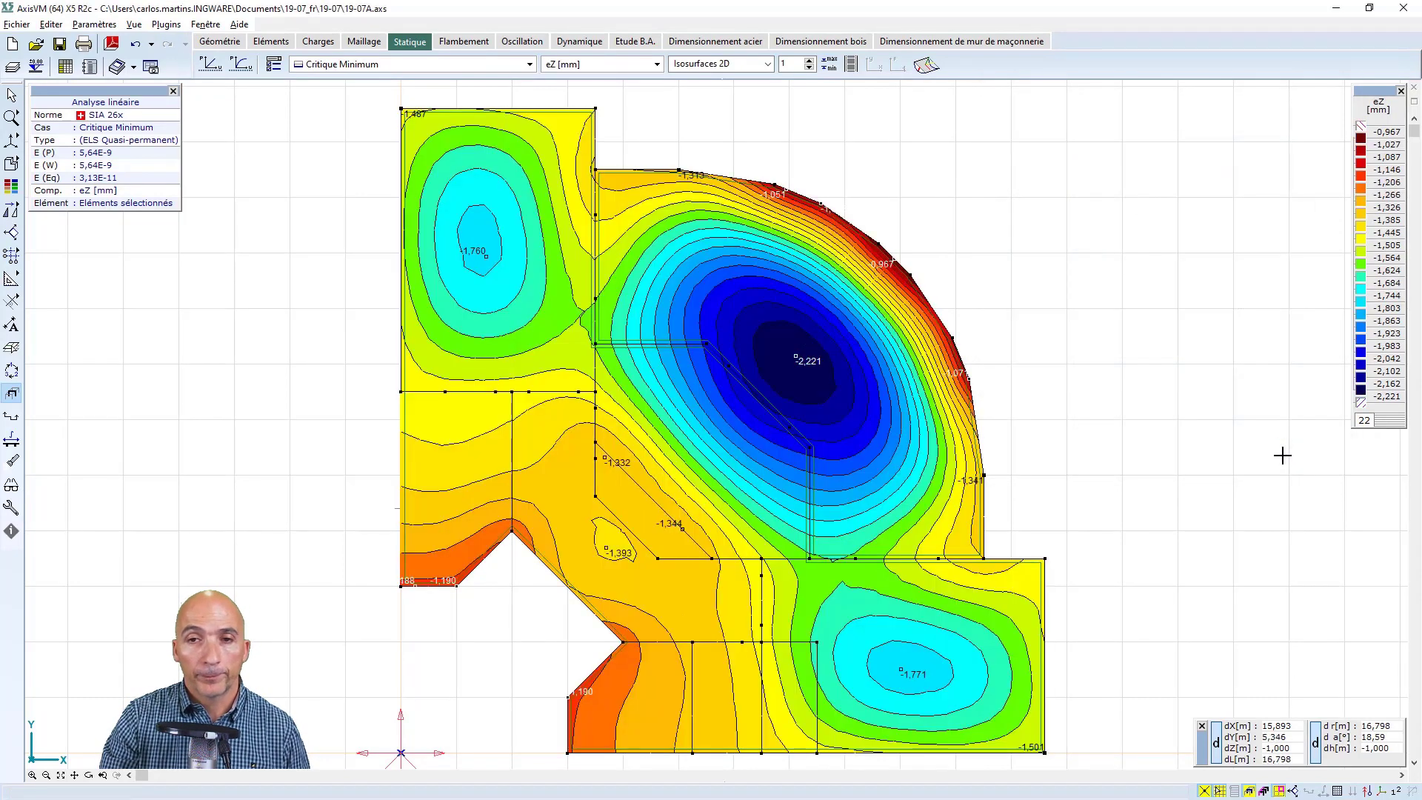
Display the intensity variation dmx [%] on the slab for load case G
left_click(530, 65)
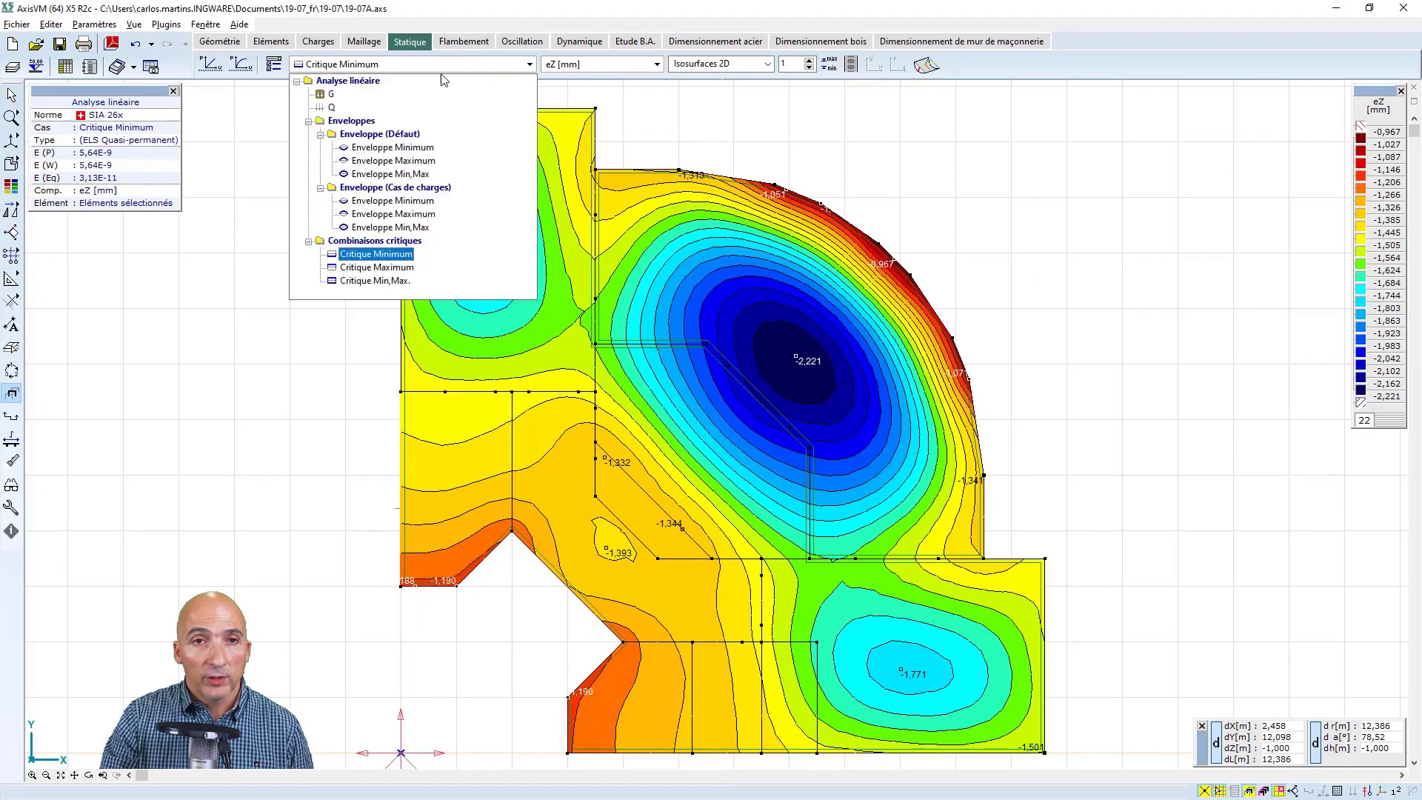
left_click(320, 94)
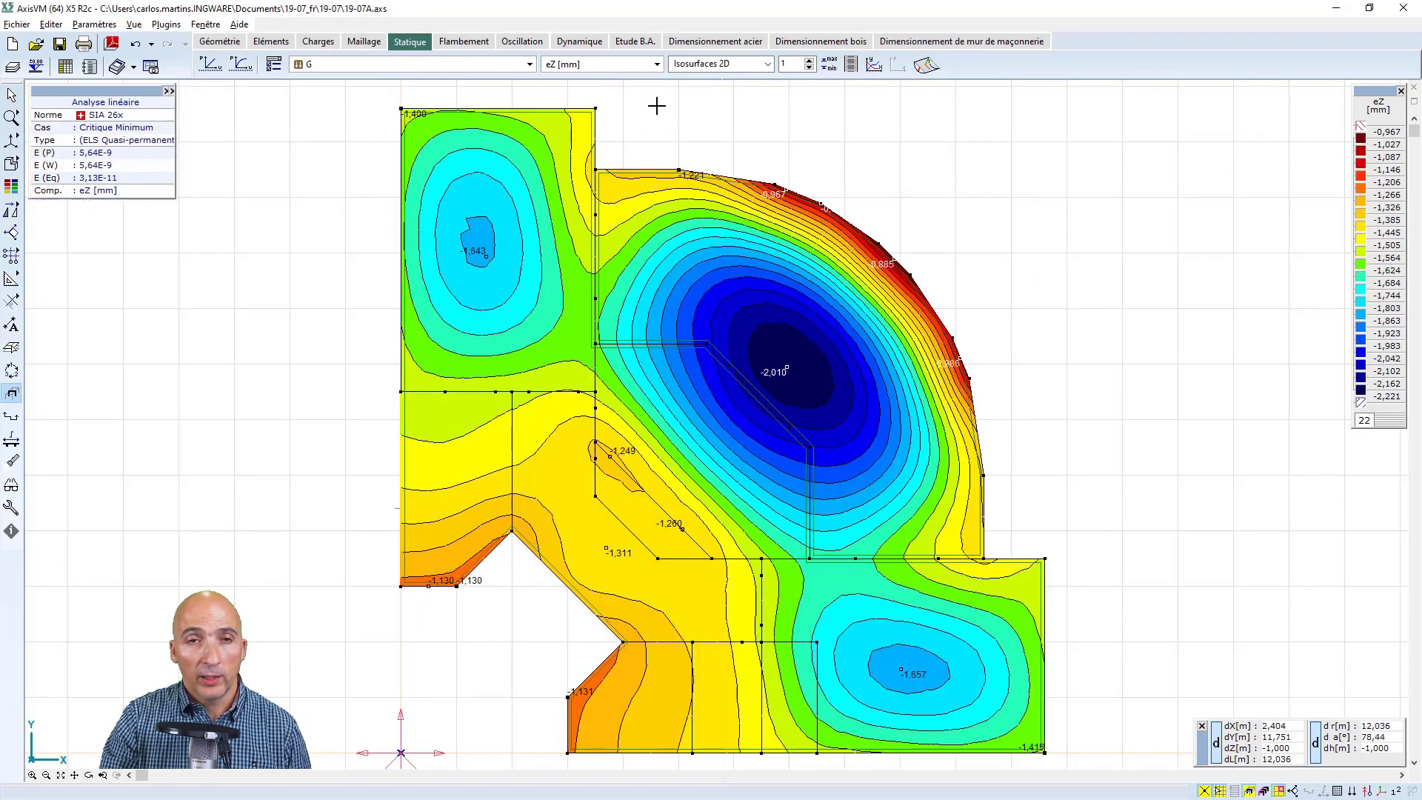
left_click(657, 65)
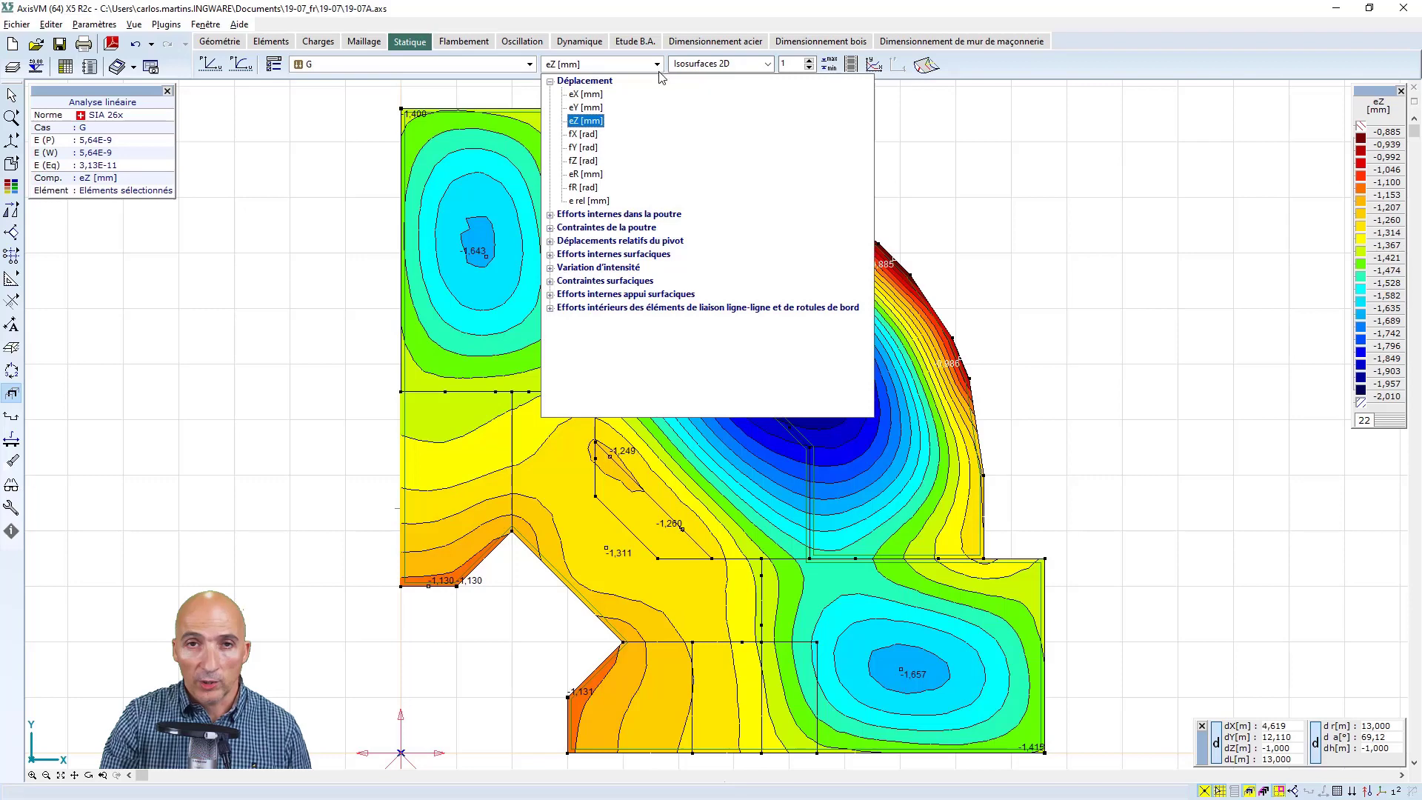
left_click(550, 268)
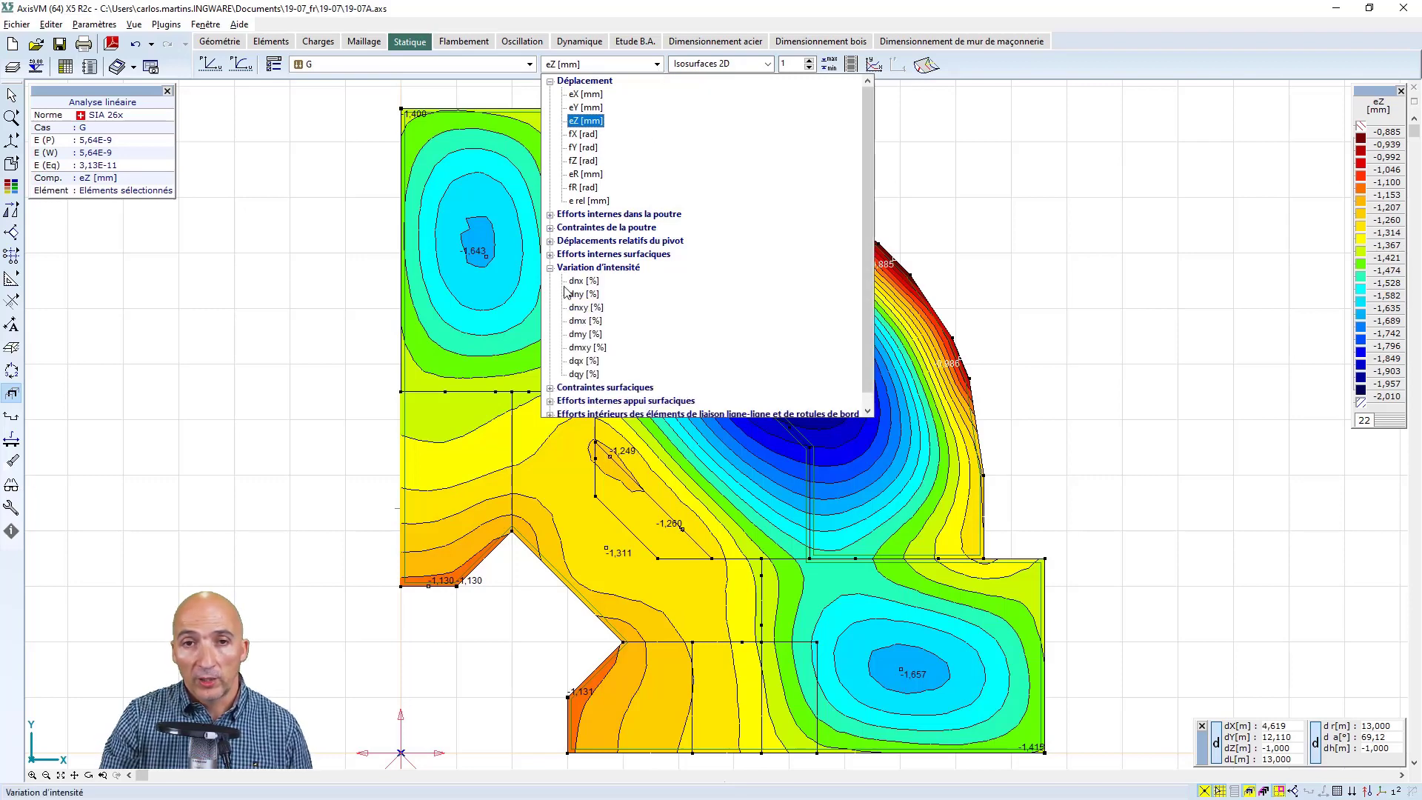
left_click(585, 321)
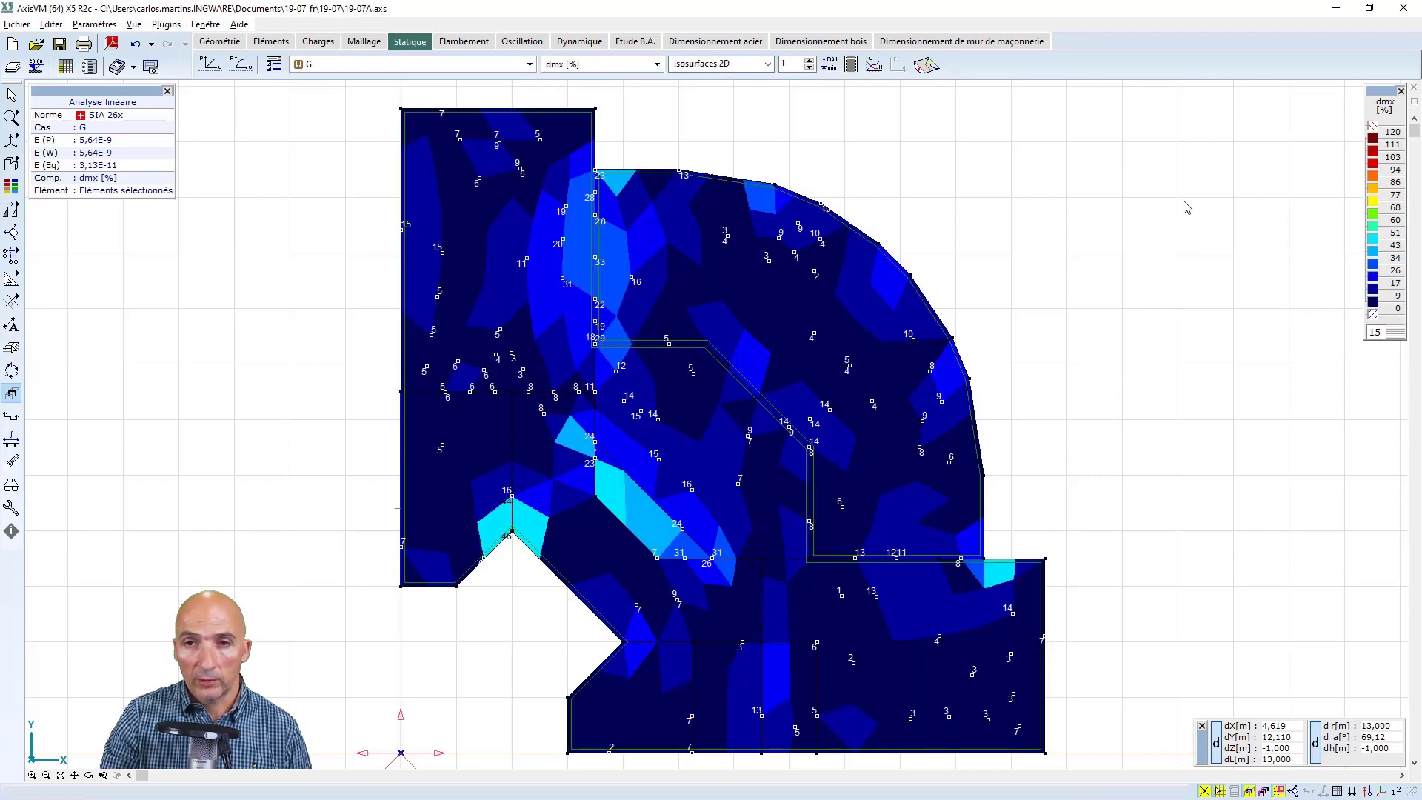
Set the dmx colour legend limits to Min, Max des parties and inspect the values along the slab's inner wall line
left_click(1372, 131)
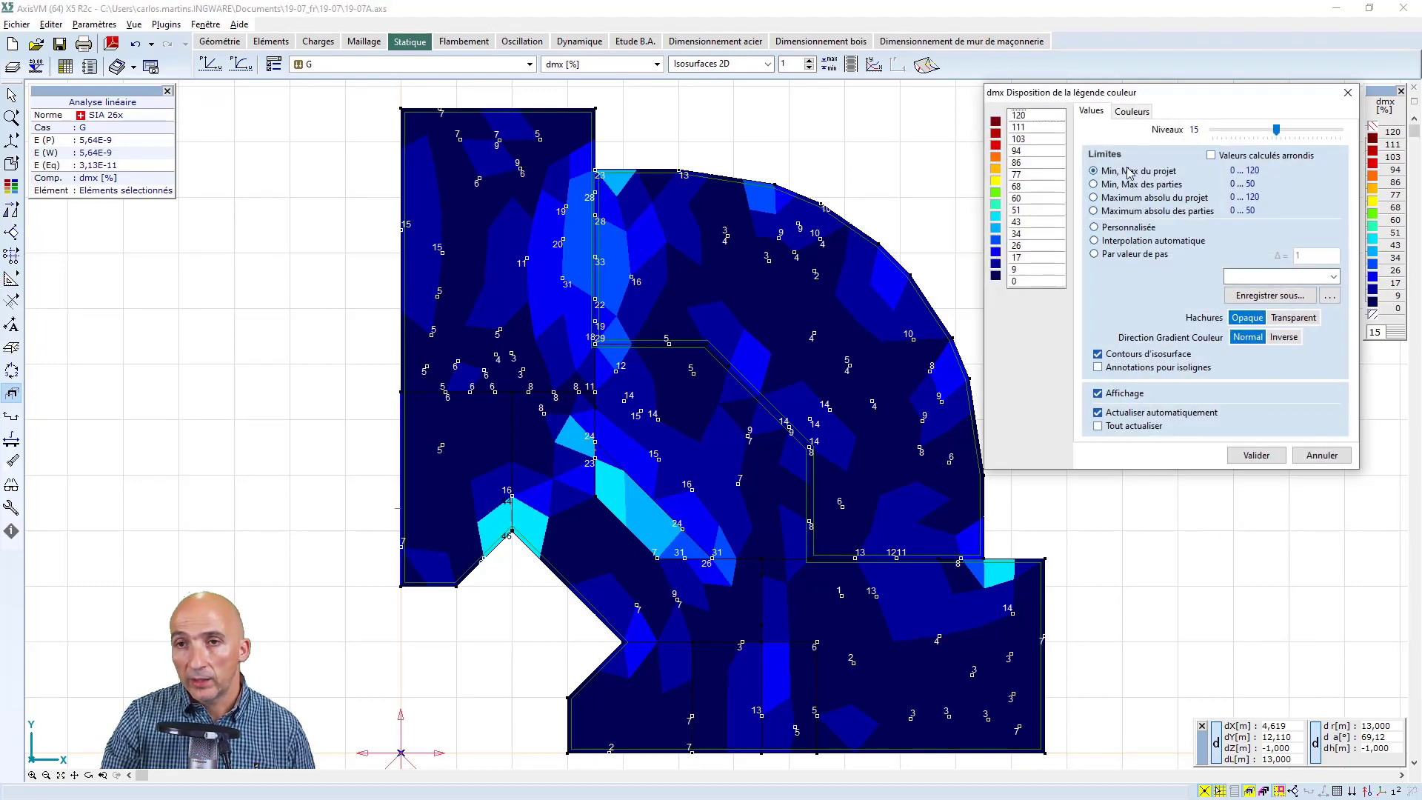
left_click(1107, 186)
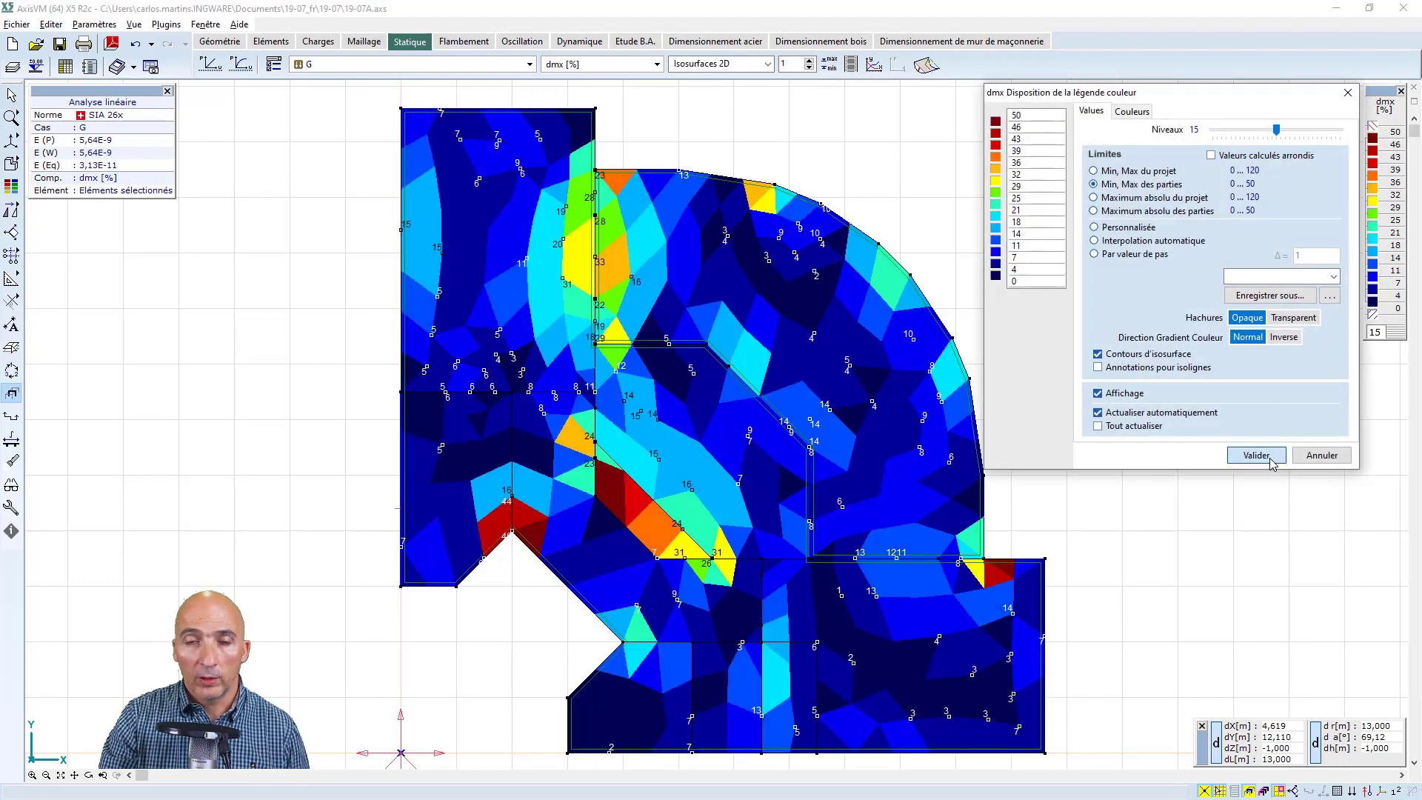
left_click(1254, 449)
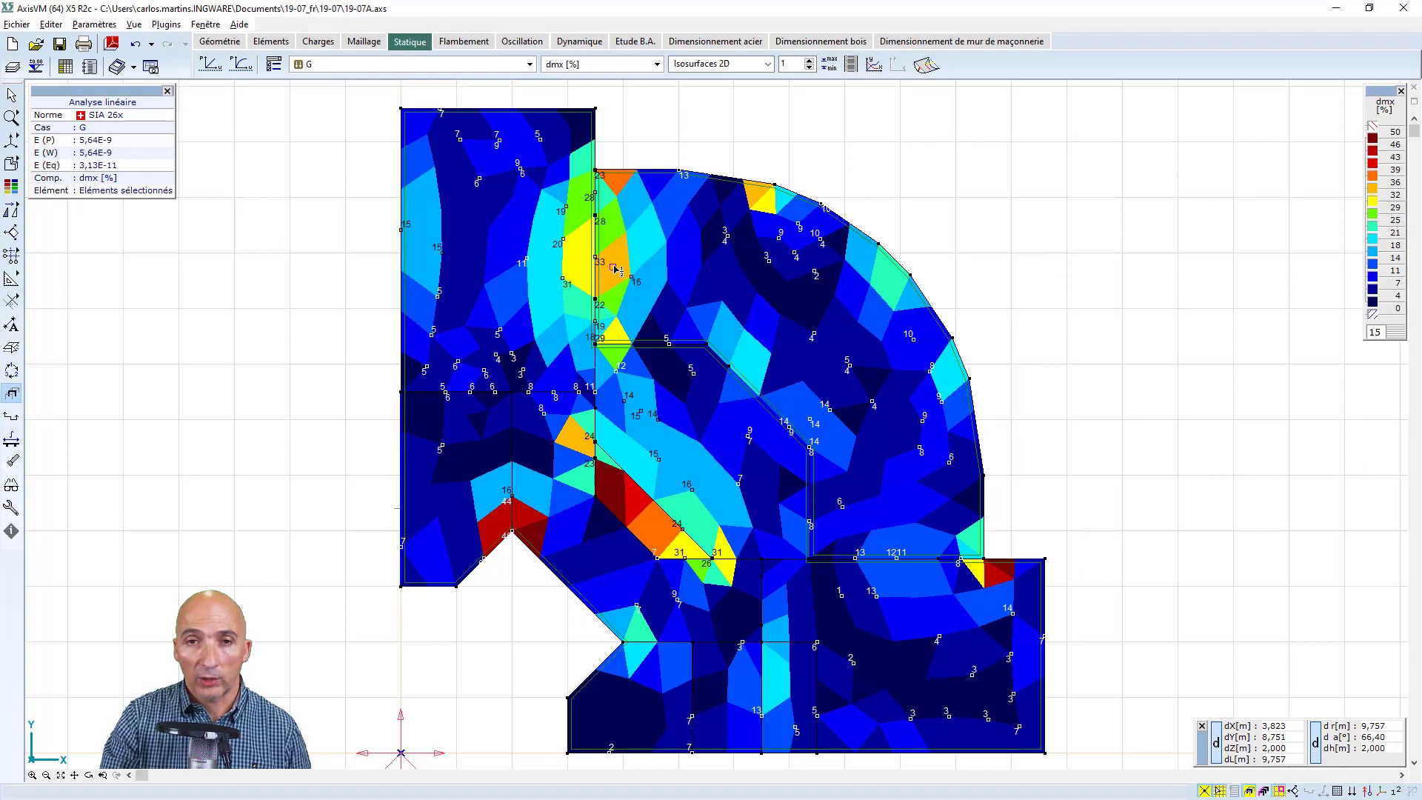
mouse_move(616, 268)
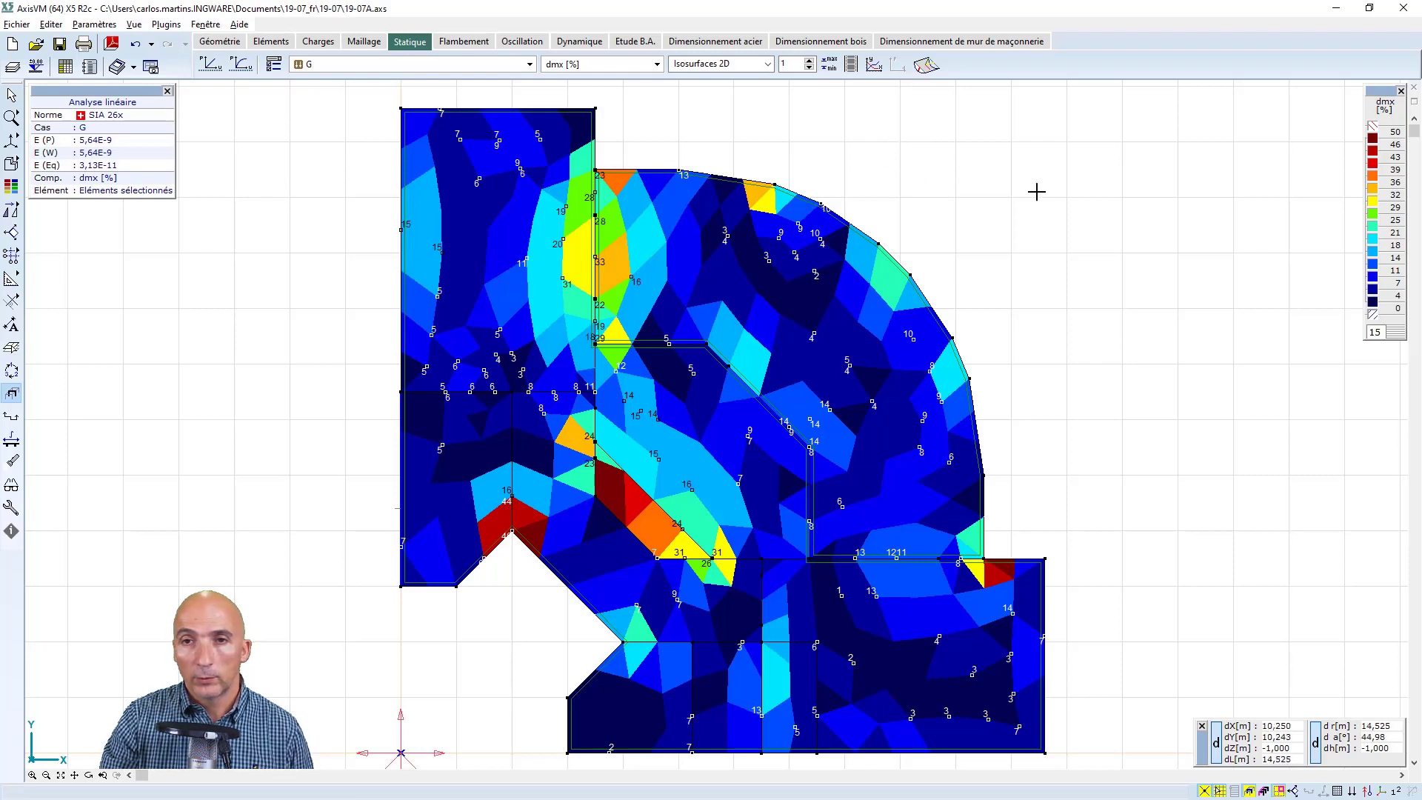
Display the whole building without saving the selection as a part, and show it in a fitted 3D view facing the curved facade
left_click(13, 395)
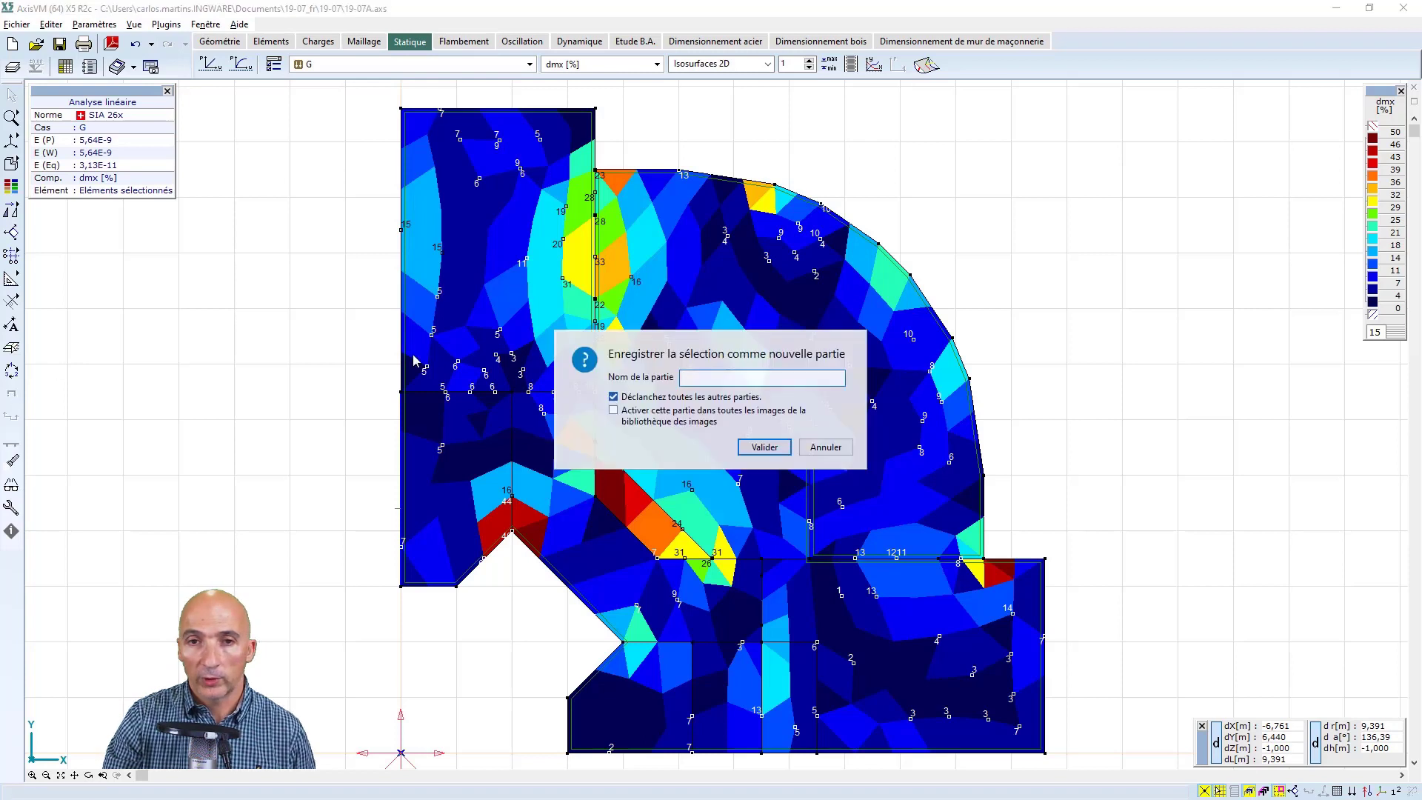
left_click(826, 446)
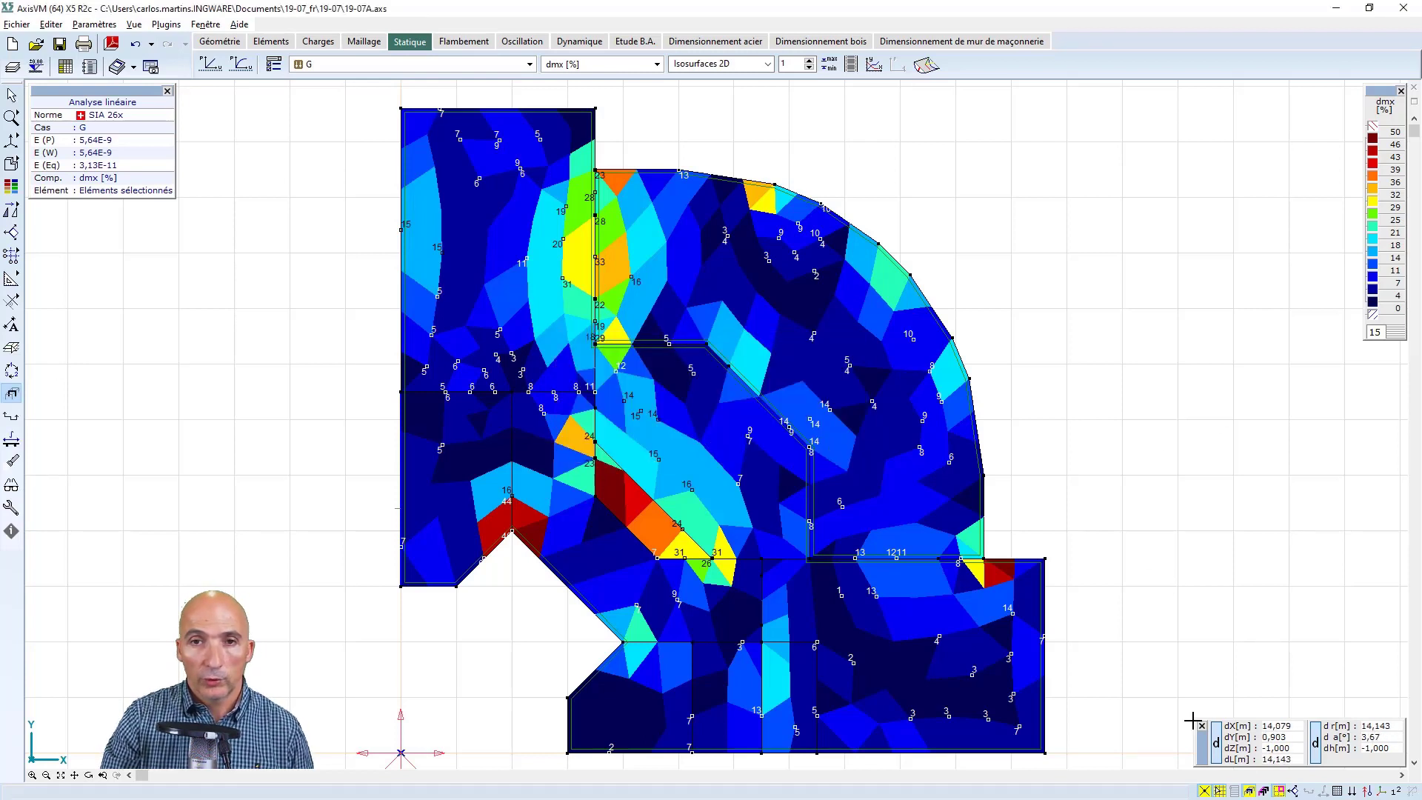
left_click(1249, 791)
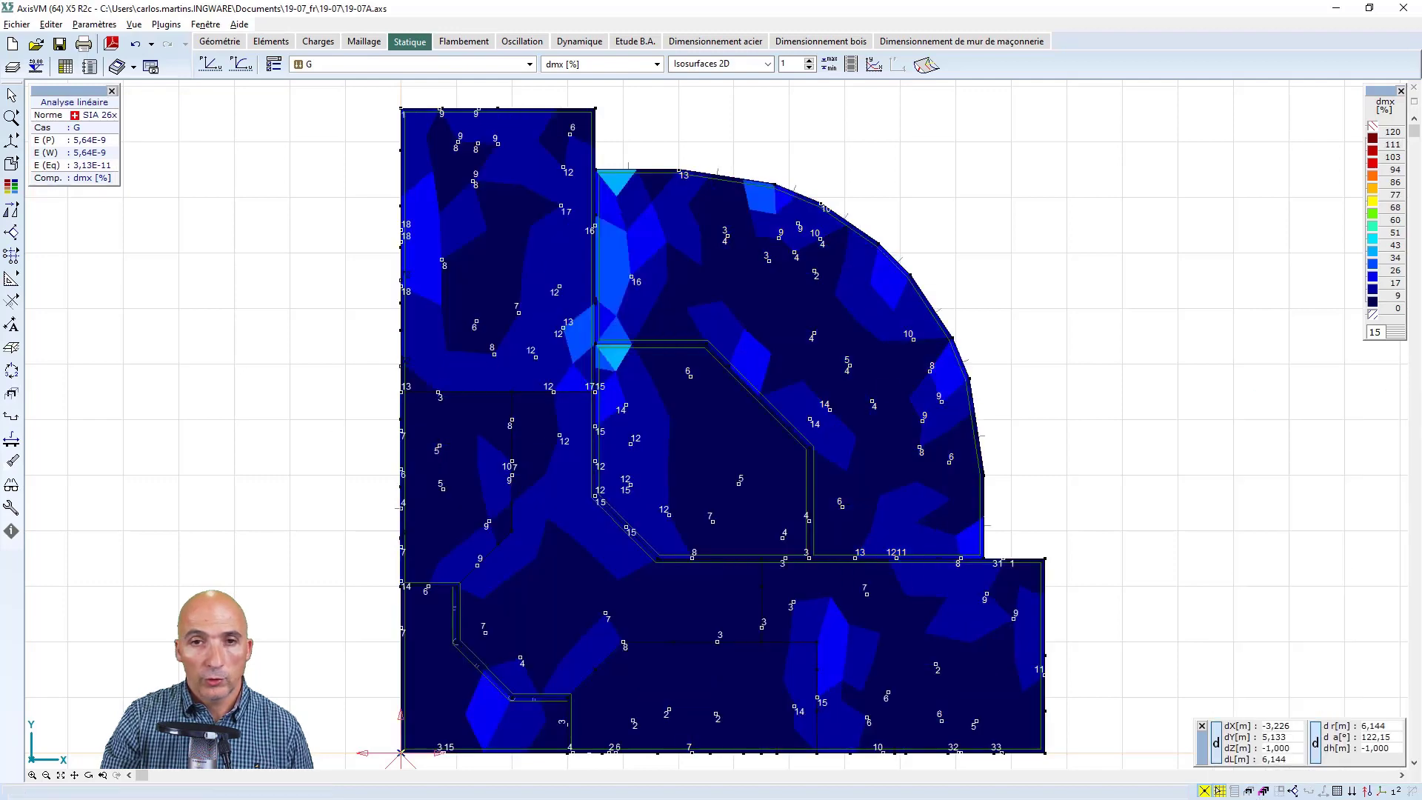
left_click(88, 774)
left_click_drag(226, 666, 392, 429)
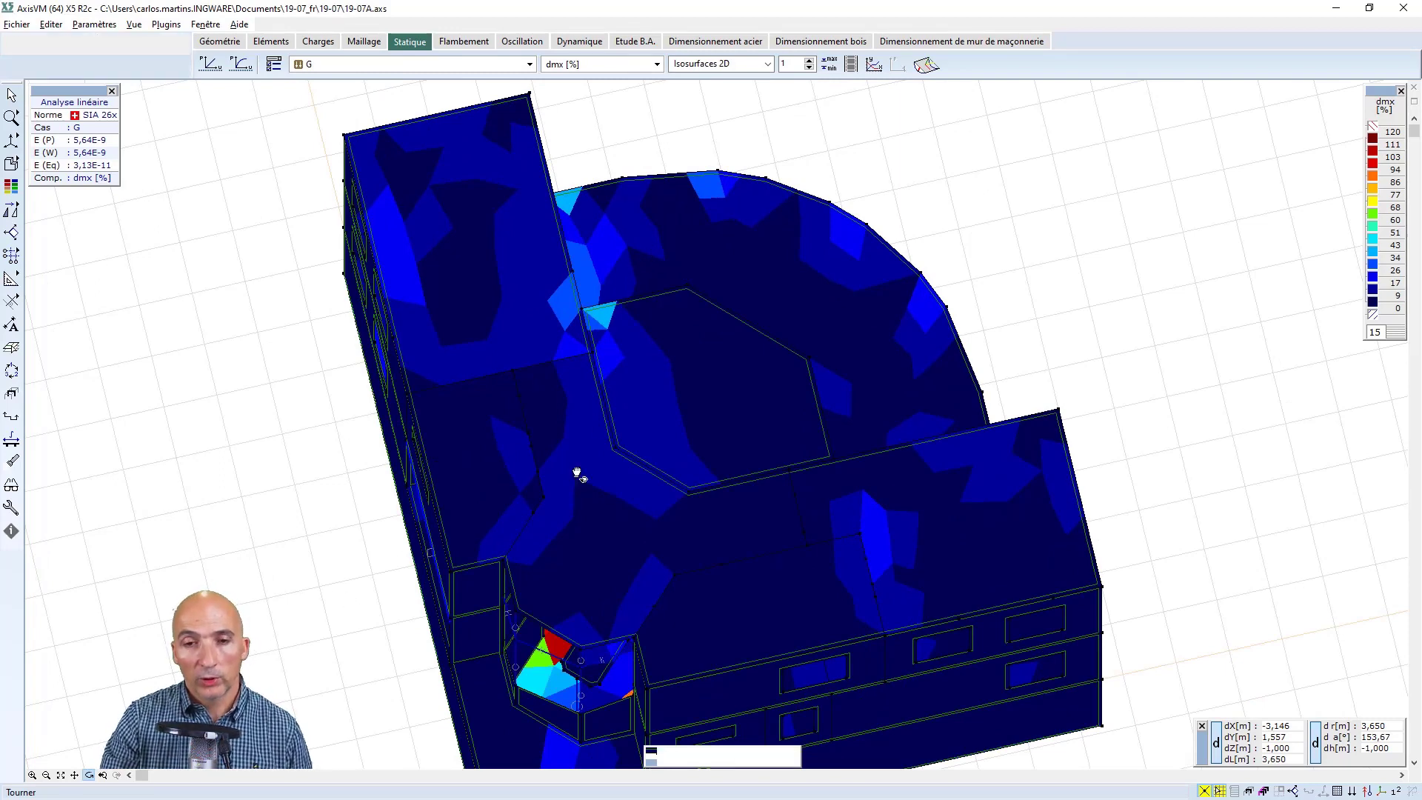
left_click_drag(496, 542, 211, 295)
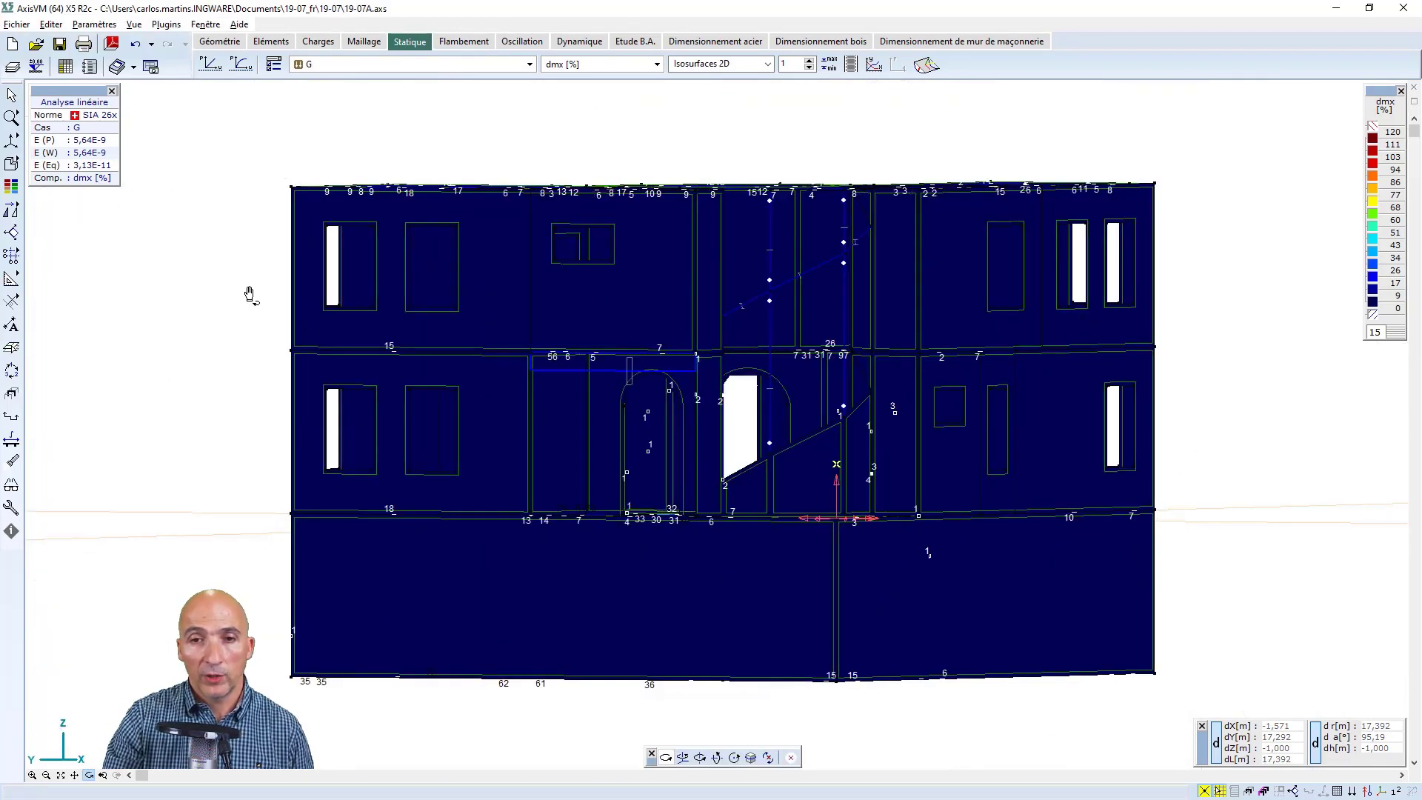
left_click_drag(719, 457, 763, 537)
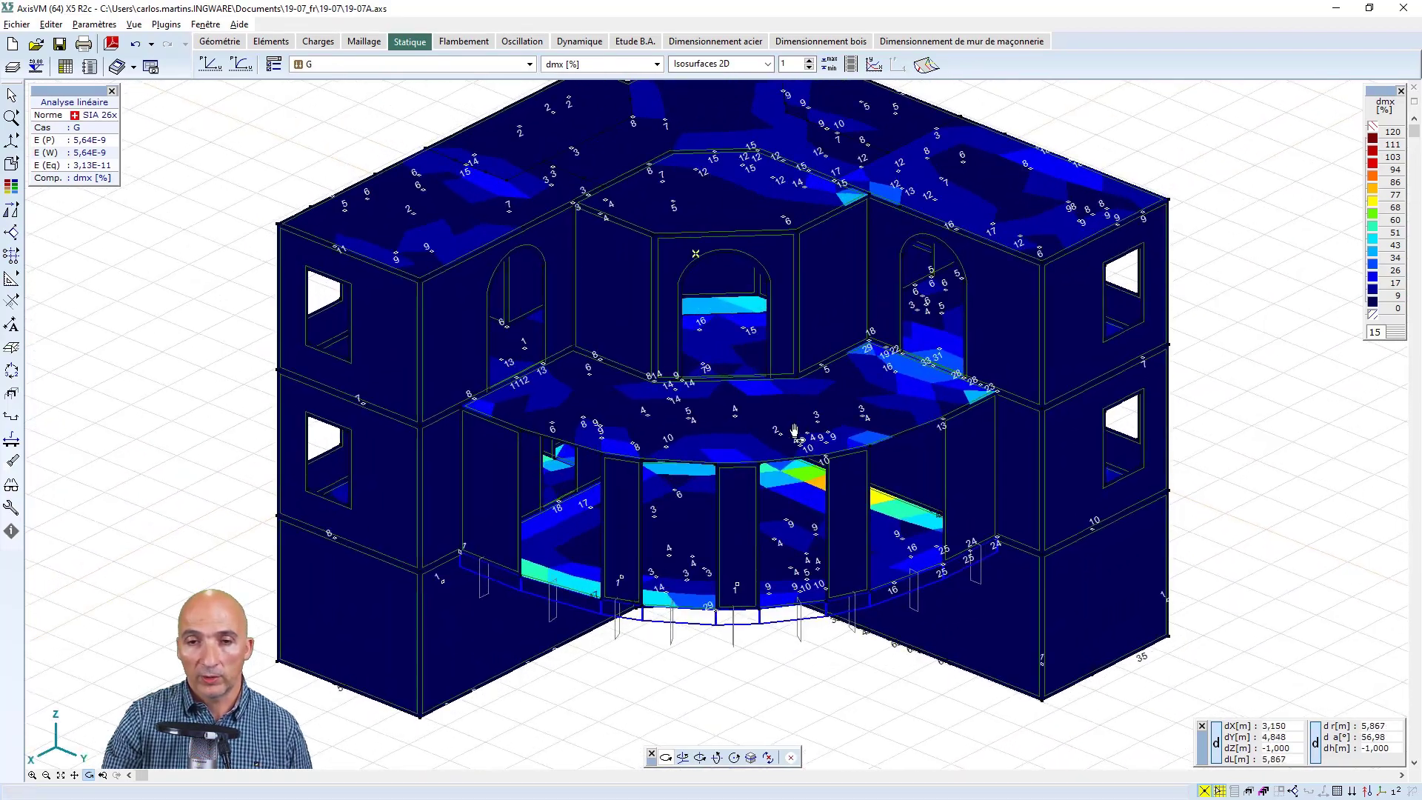
left_click(61, 775)
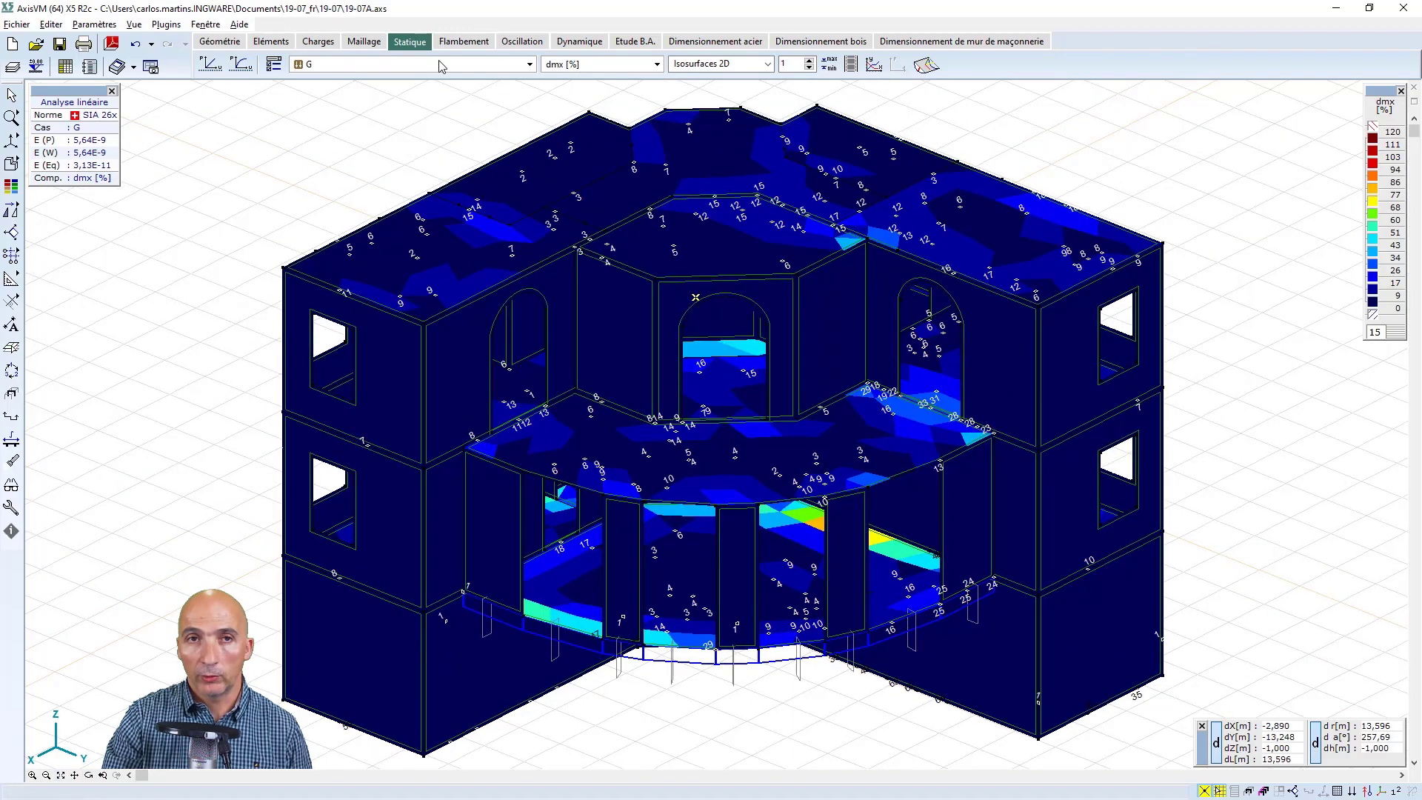
Switch the results to Critique Min,Max. and create a virtual beam named w1 from the central wall pier of the curved ground-floor facade
left_click(530, 65)
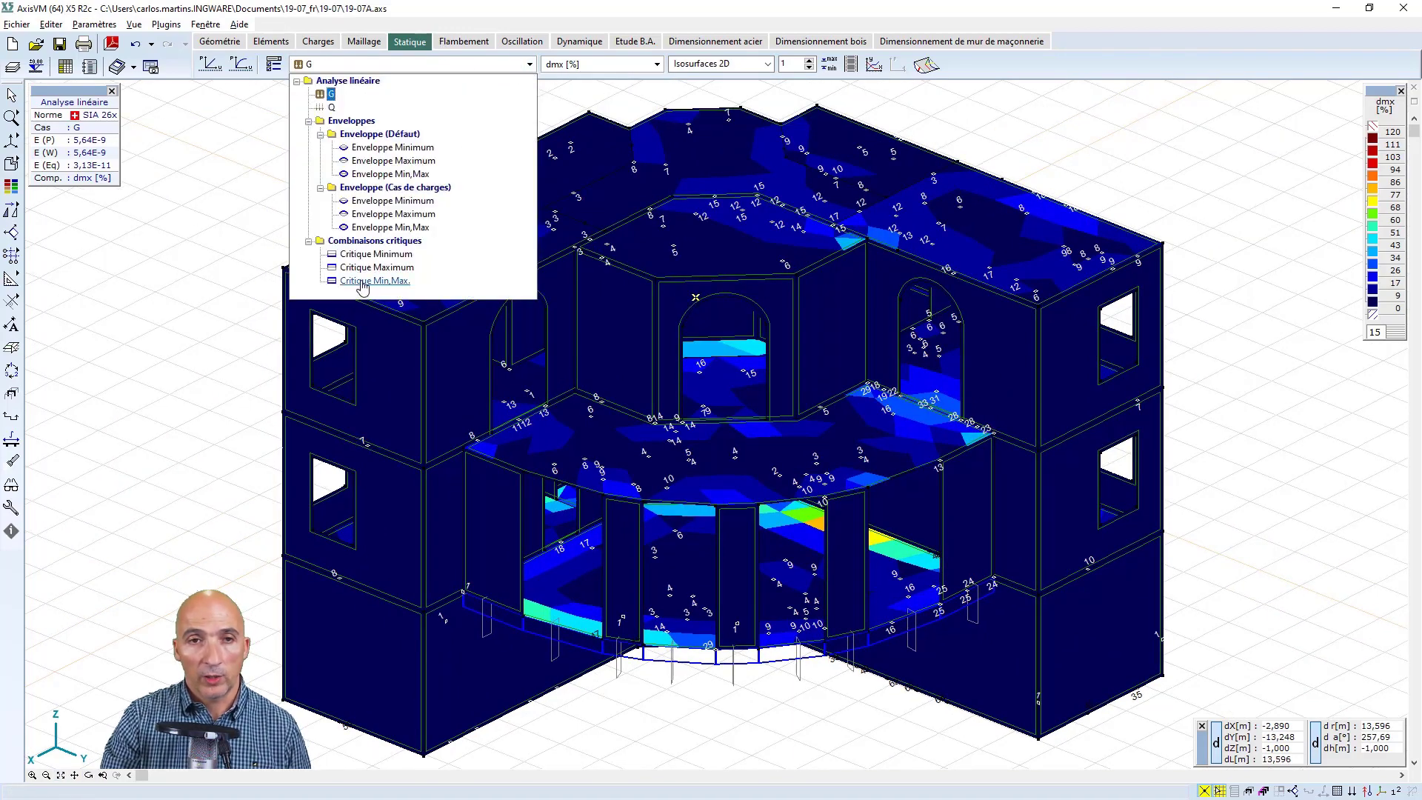
left_click(372, 281)
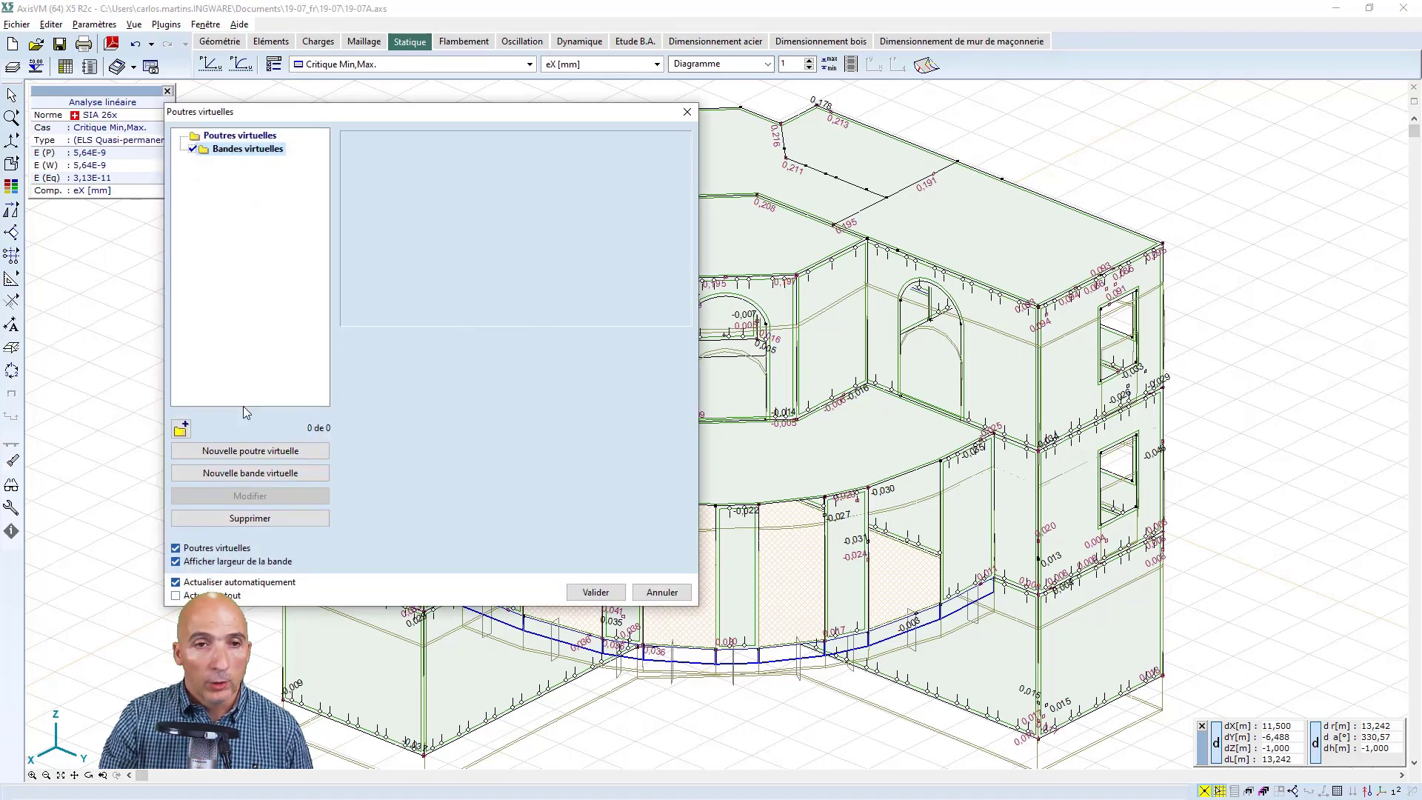
left_click(251, 451)
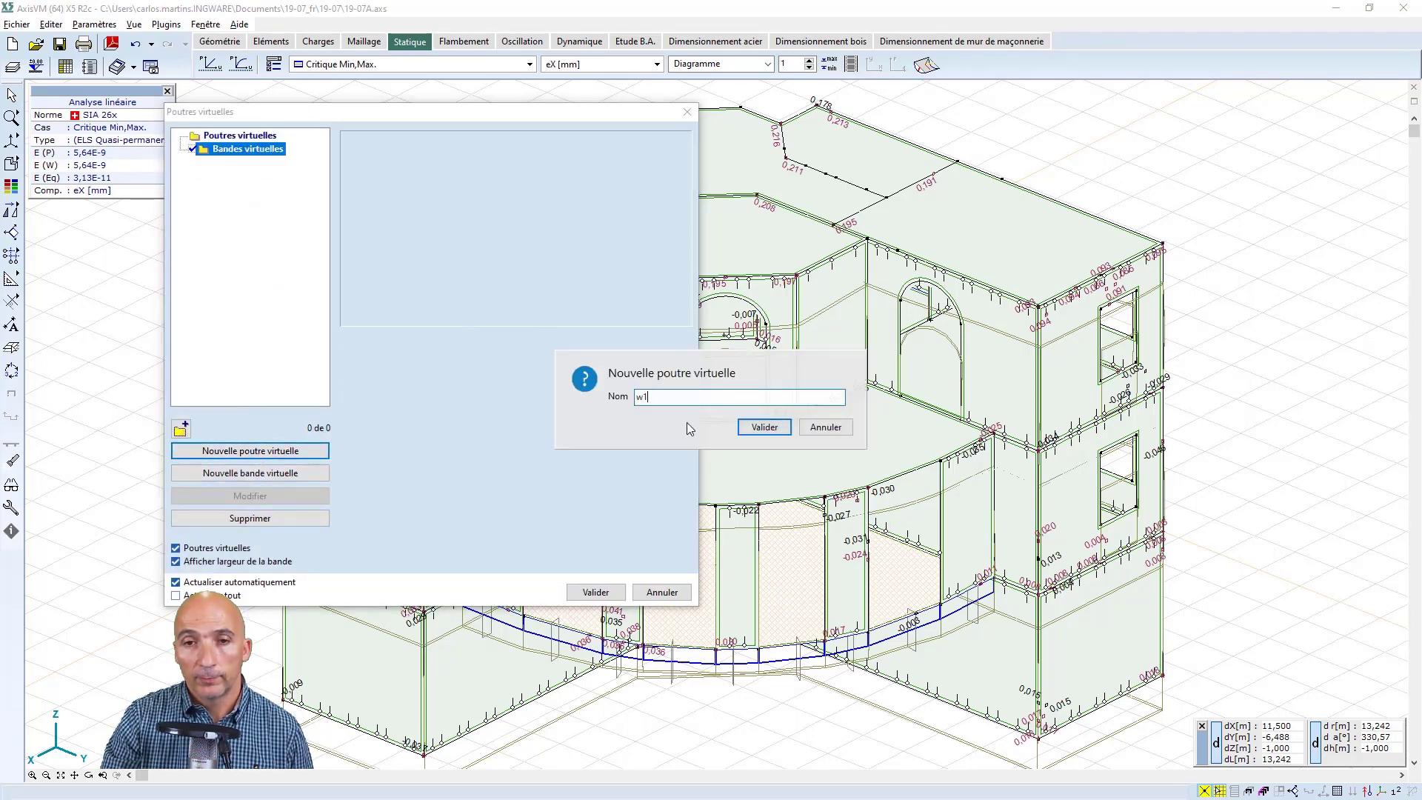
left_click(751, 426)
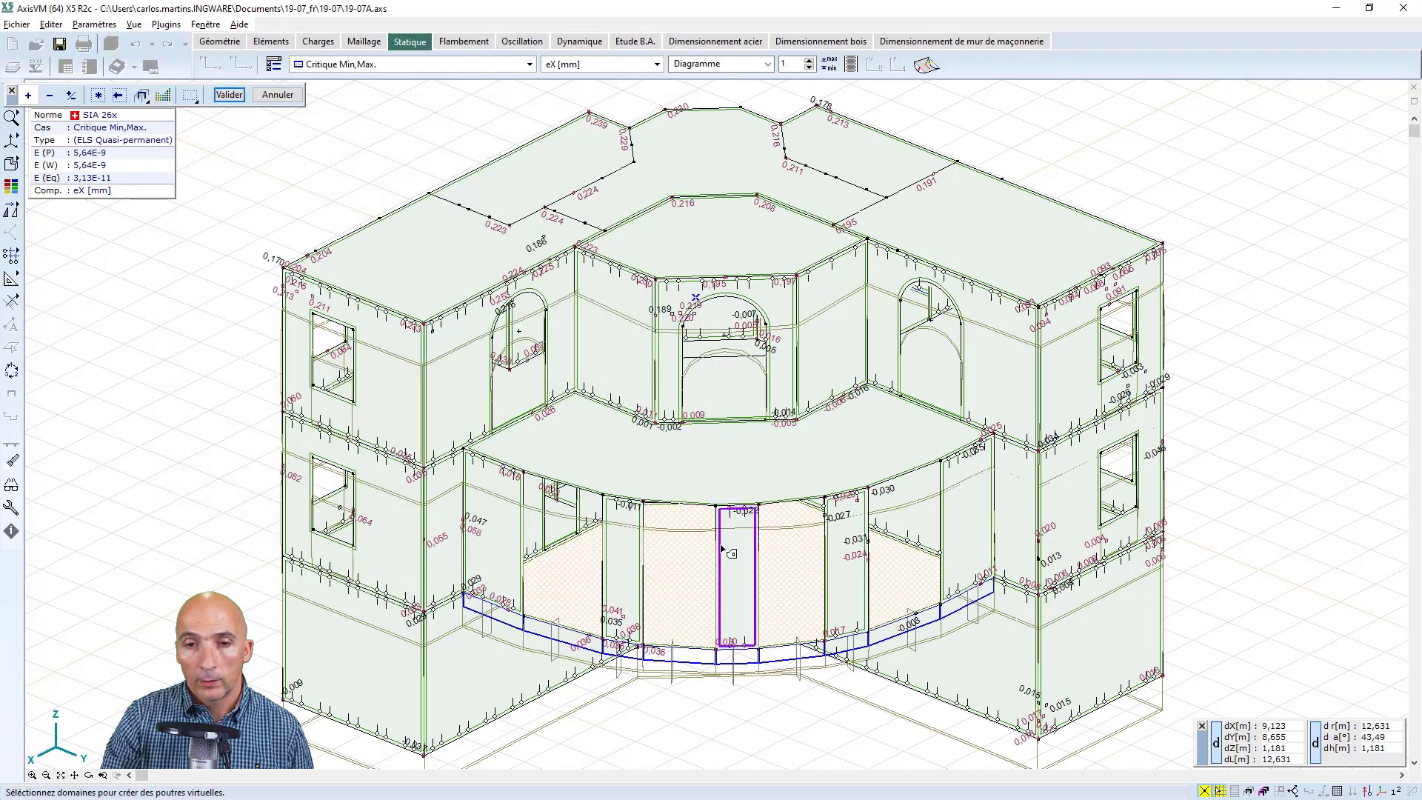
left_click(229, 96)
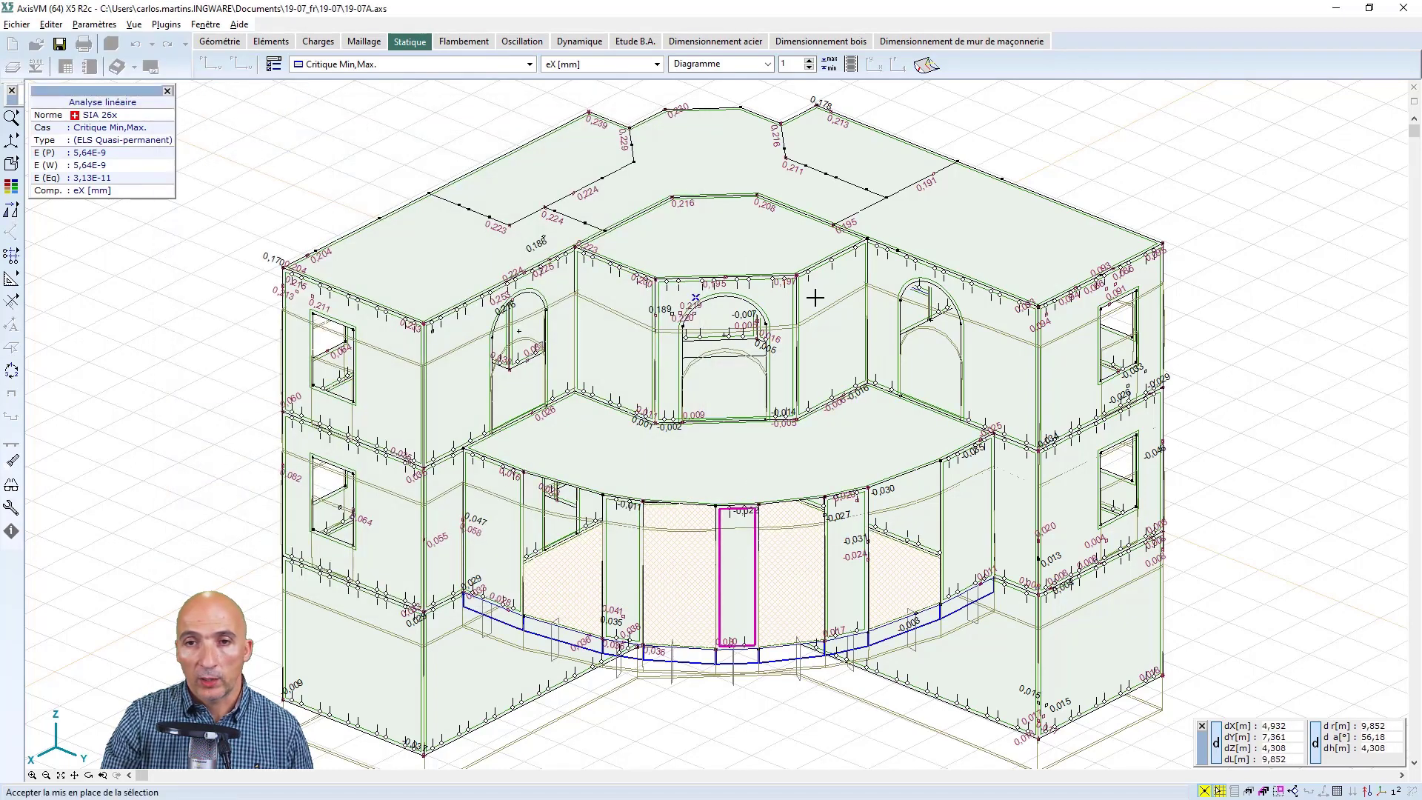
left_click(834, 450)
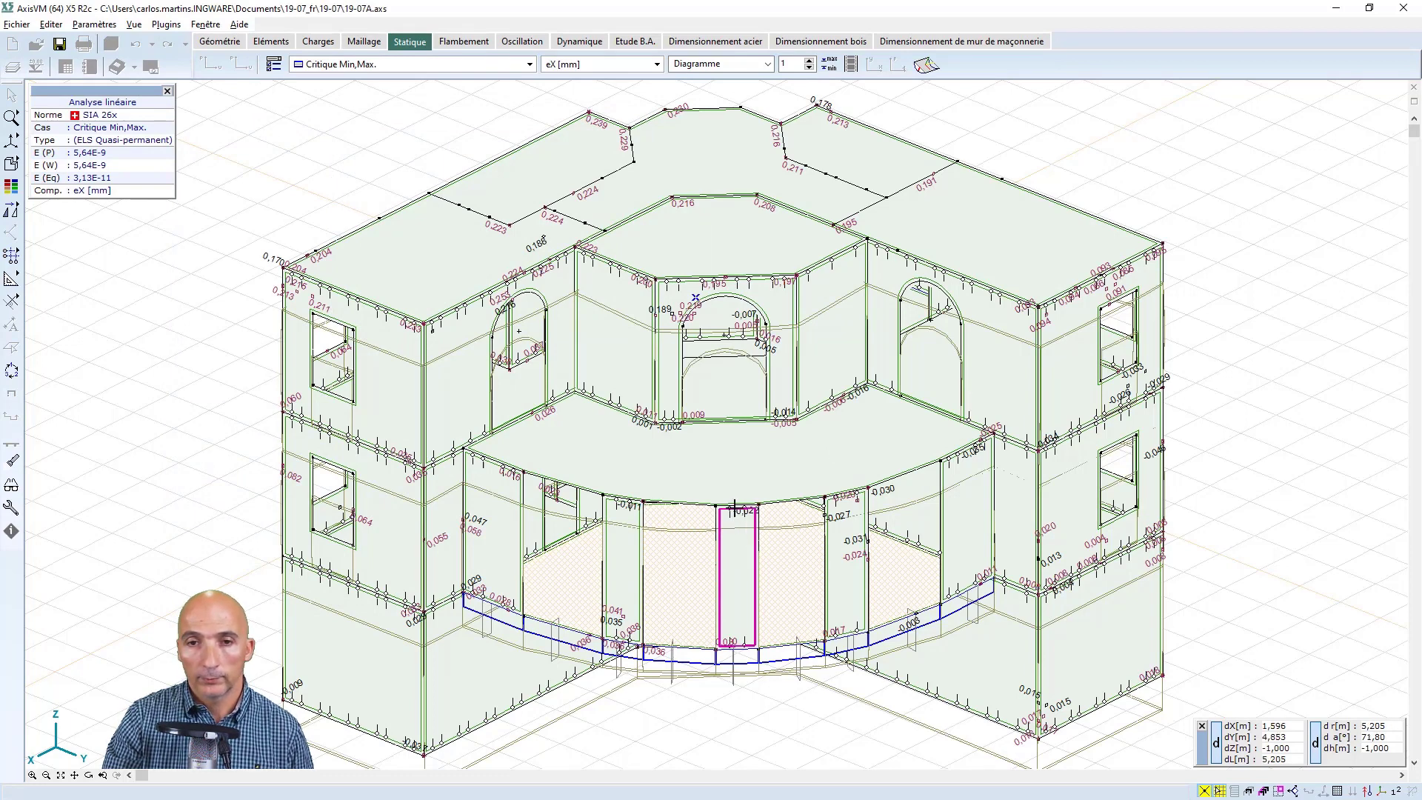
left_click(748, 545)
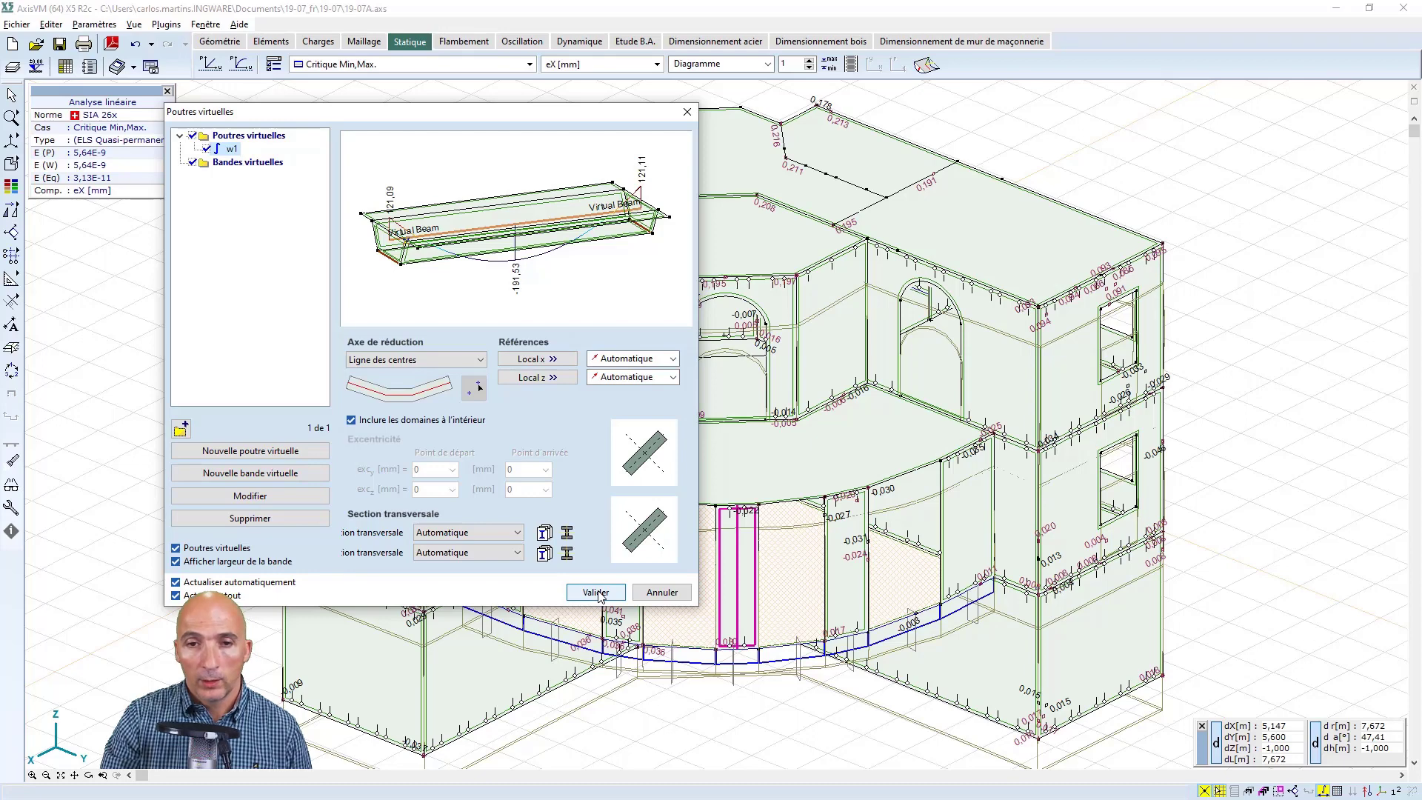
left_click(596, 592)
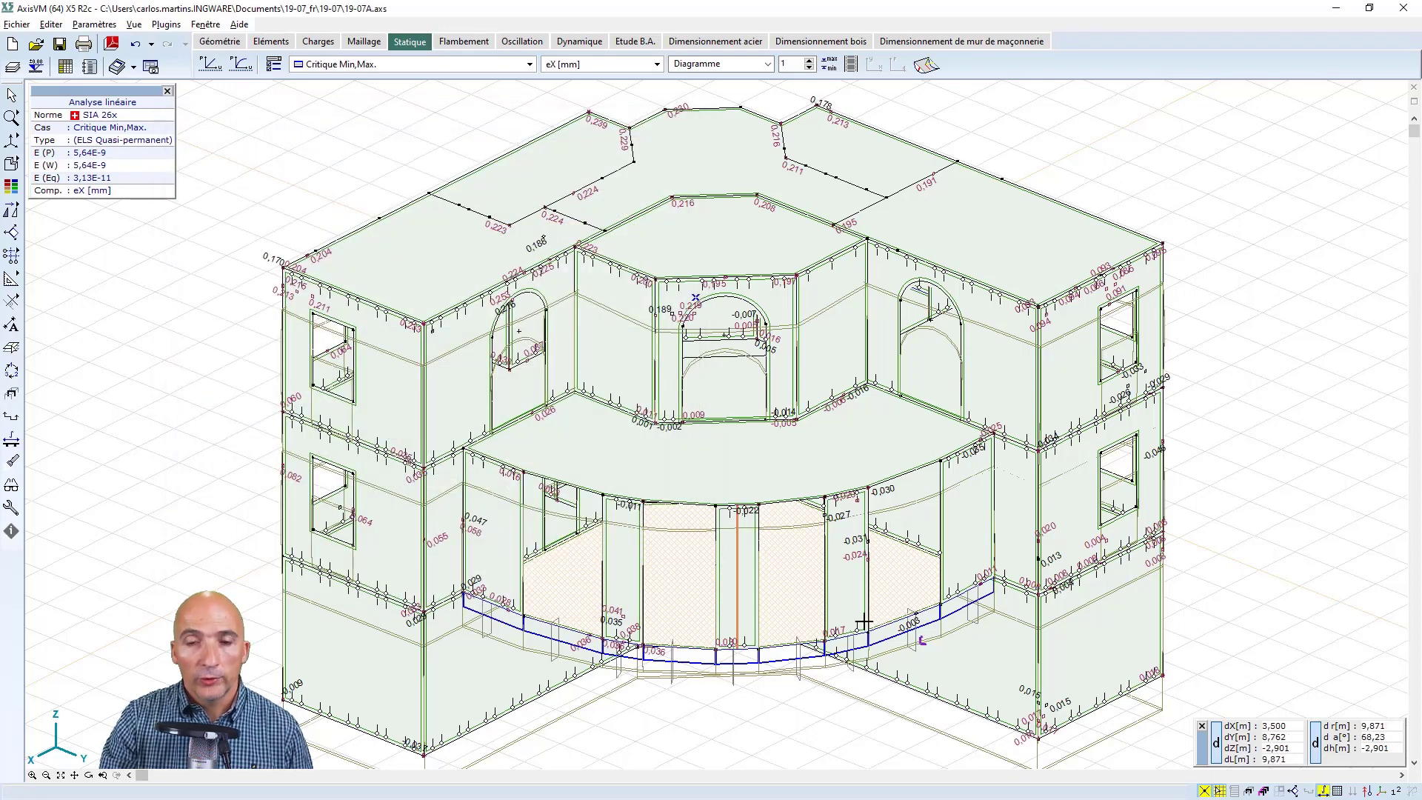
Isolate the central wall pier with its virtual beam in a fitted view
left_click(11, 95)
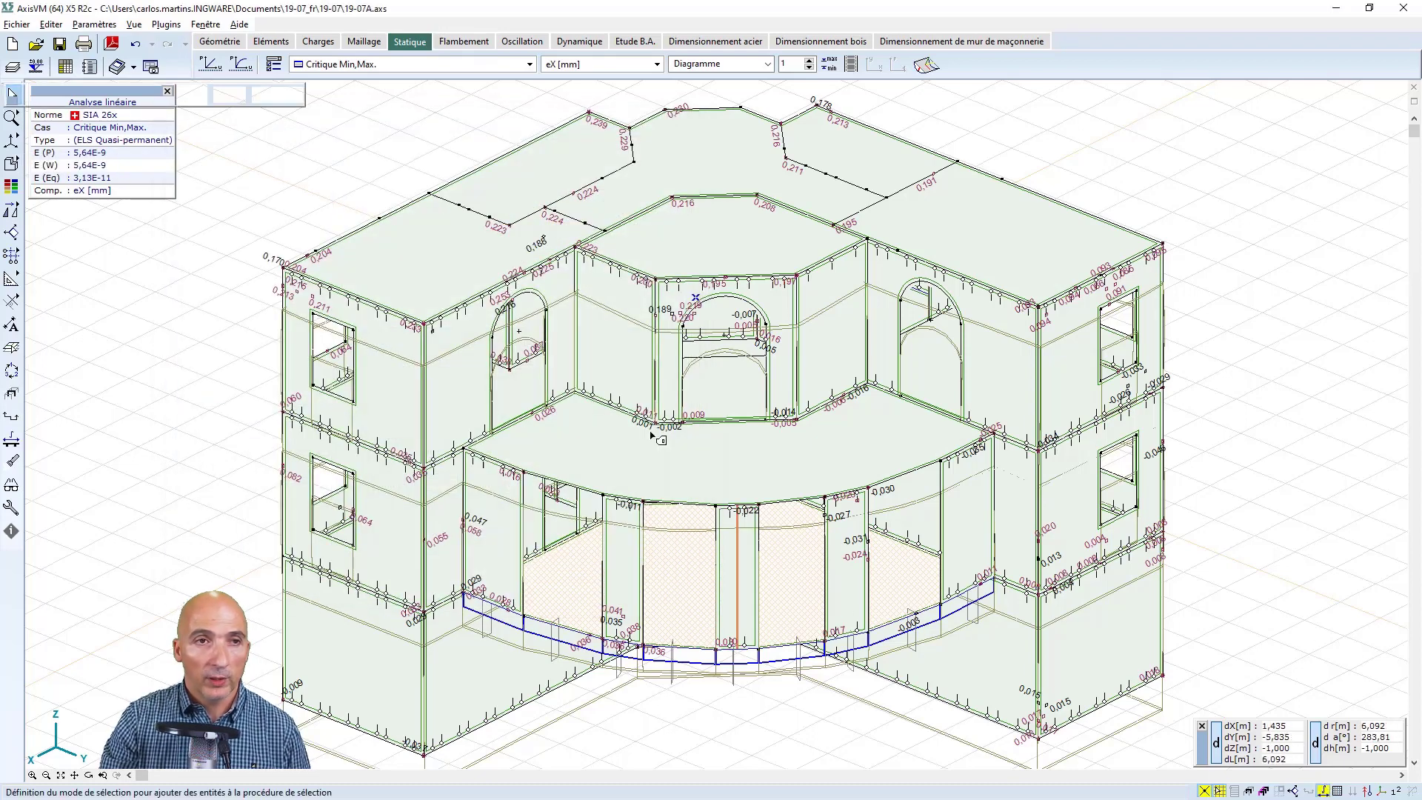
left_click(755, 563)
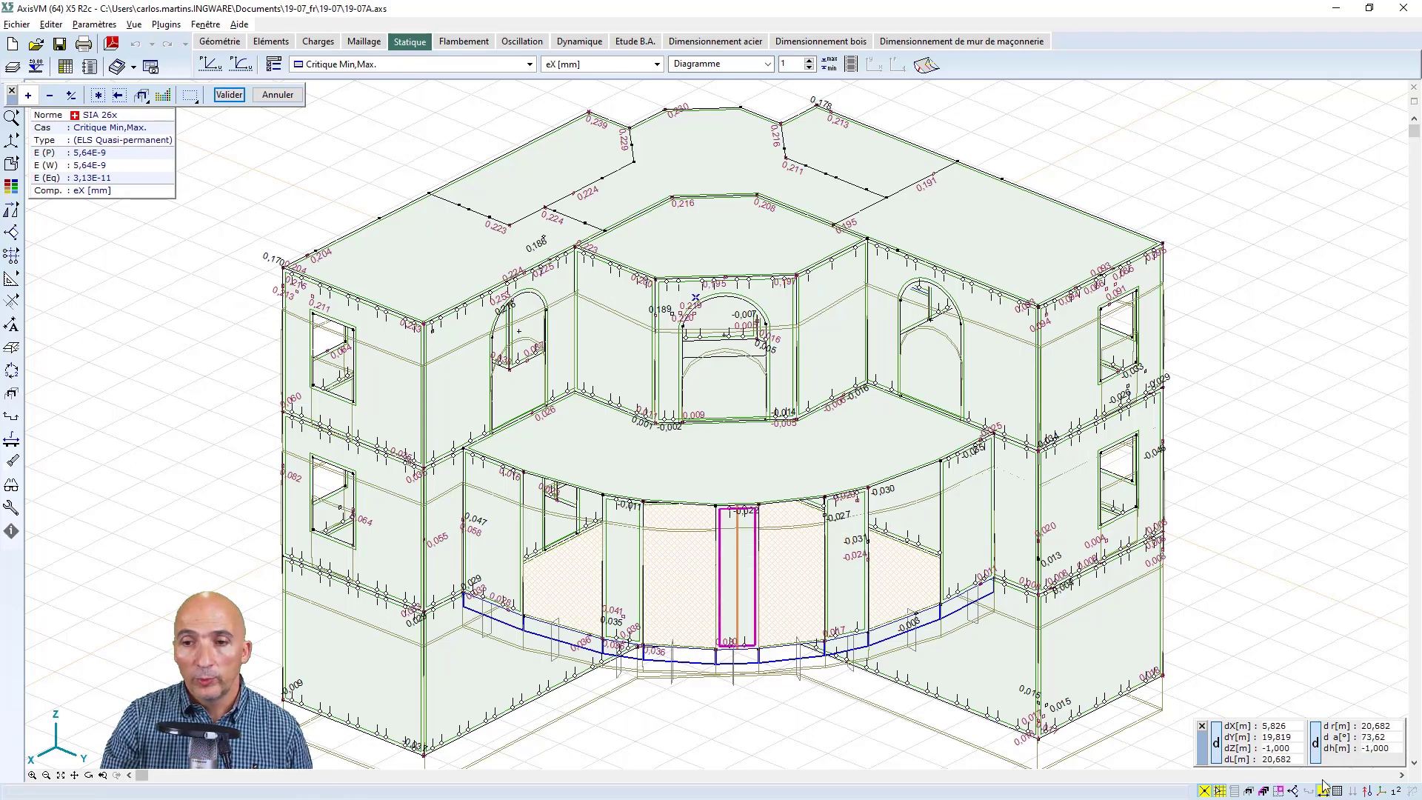
left_click(1279, 790)
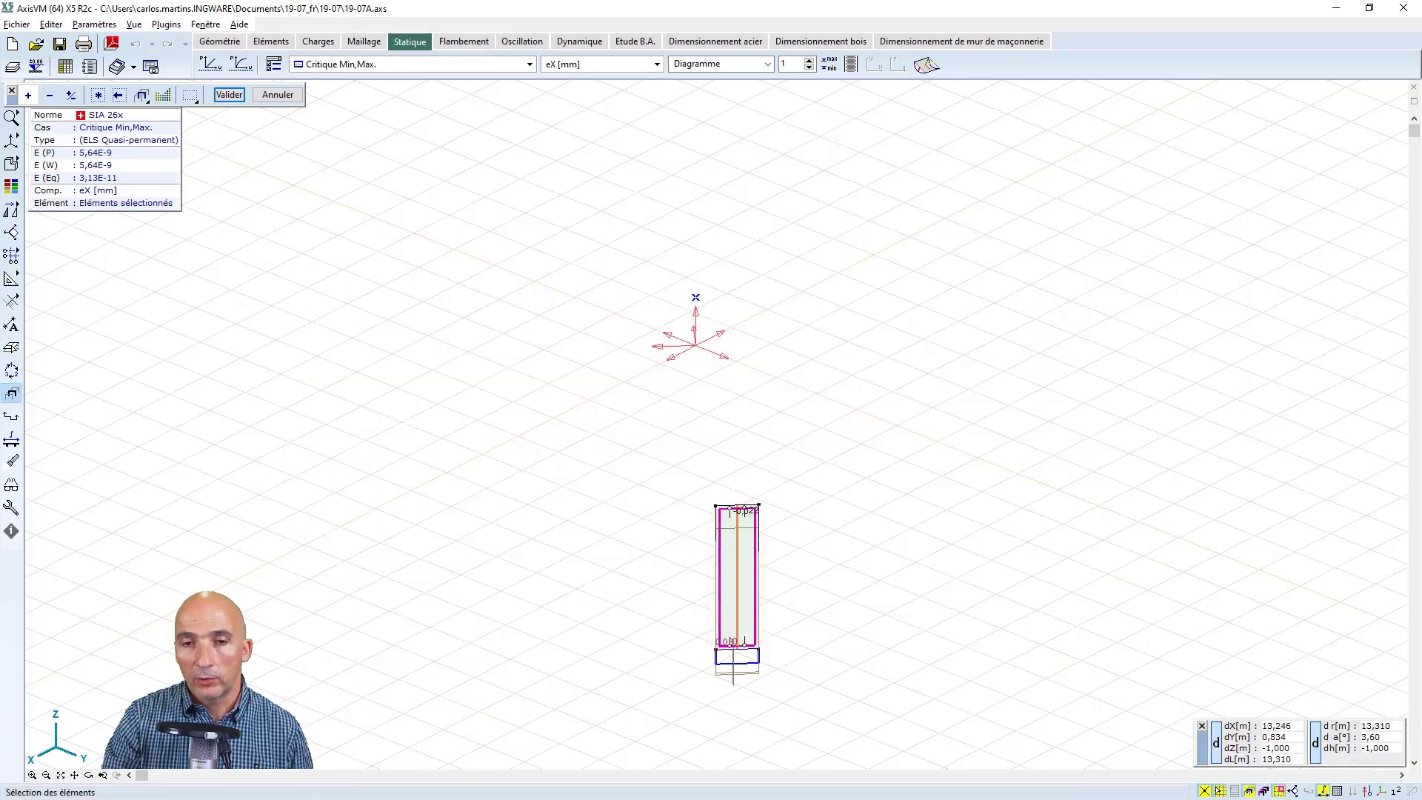
left_click(62, 775)
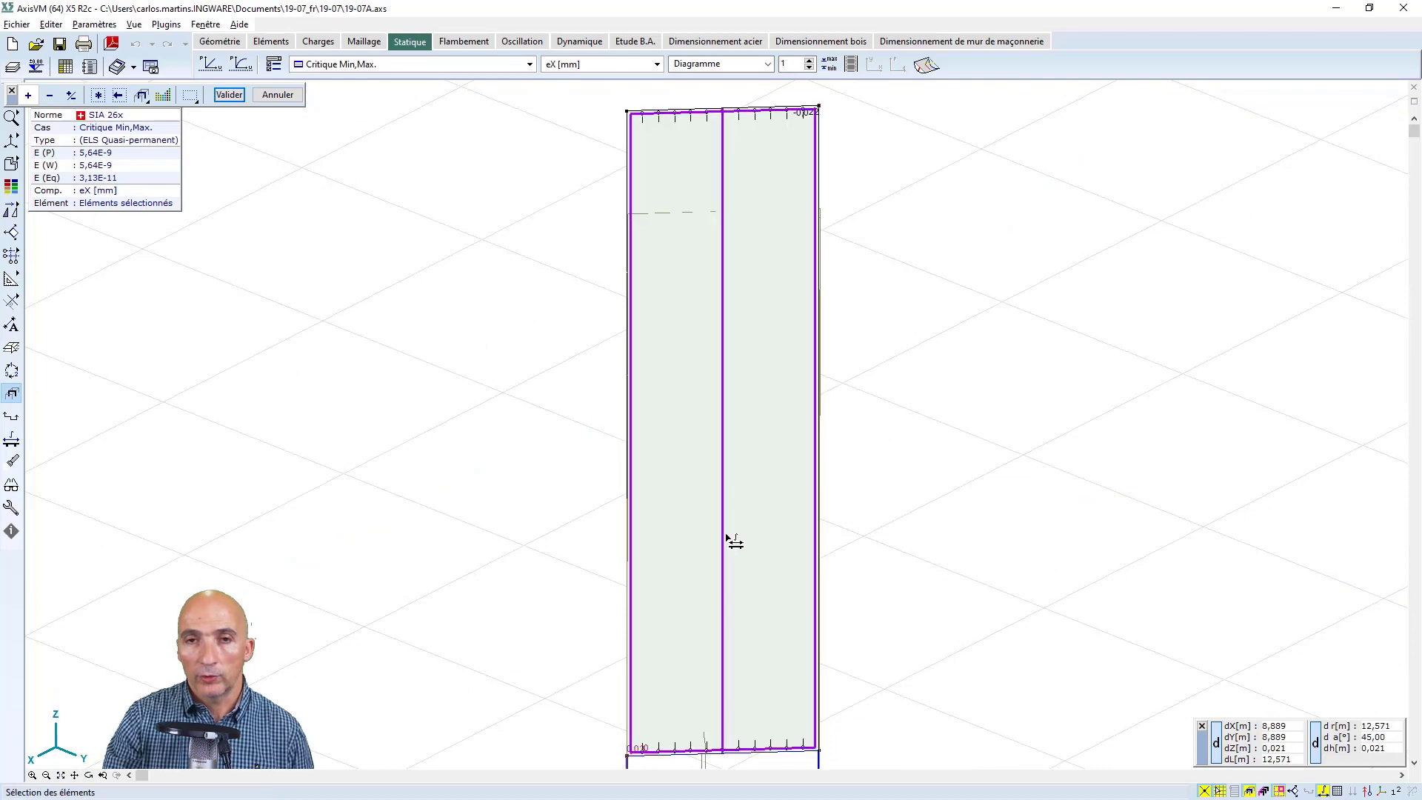
key("Escape")
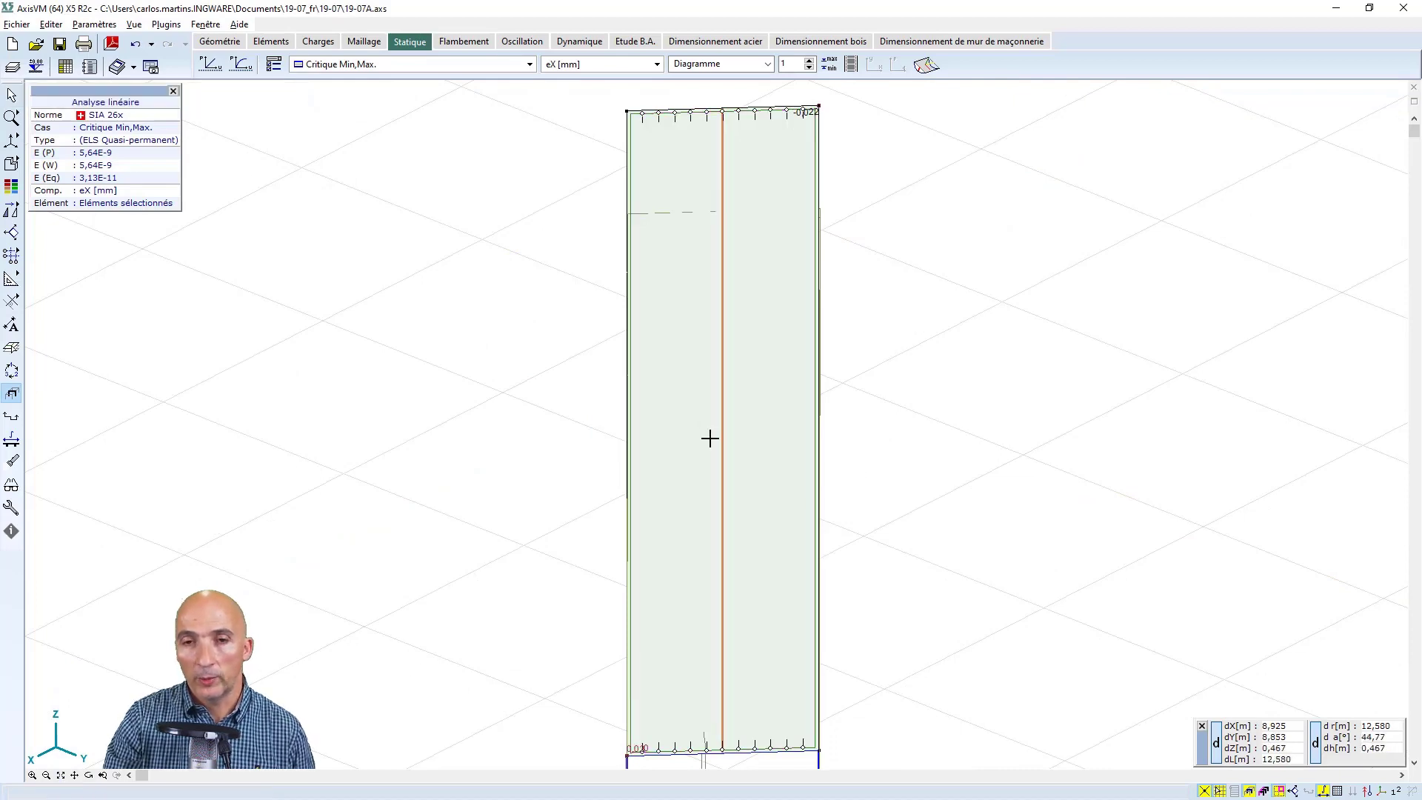
scroll(708, 436, "down", 2)
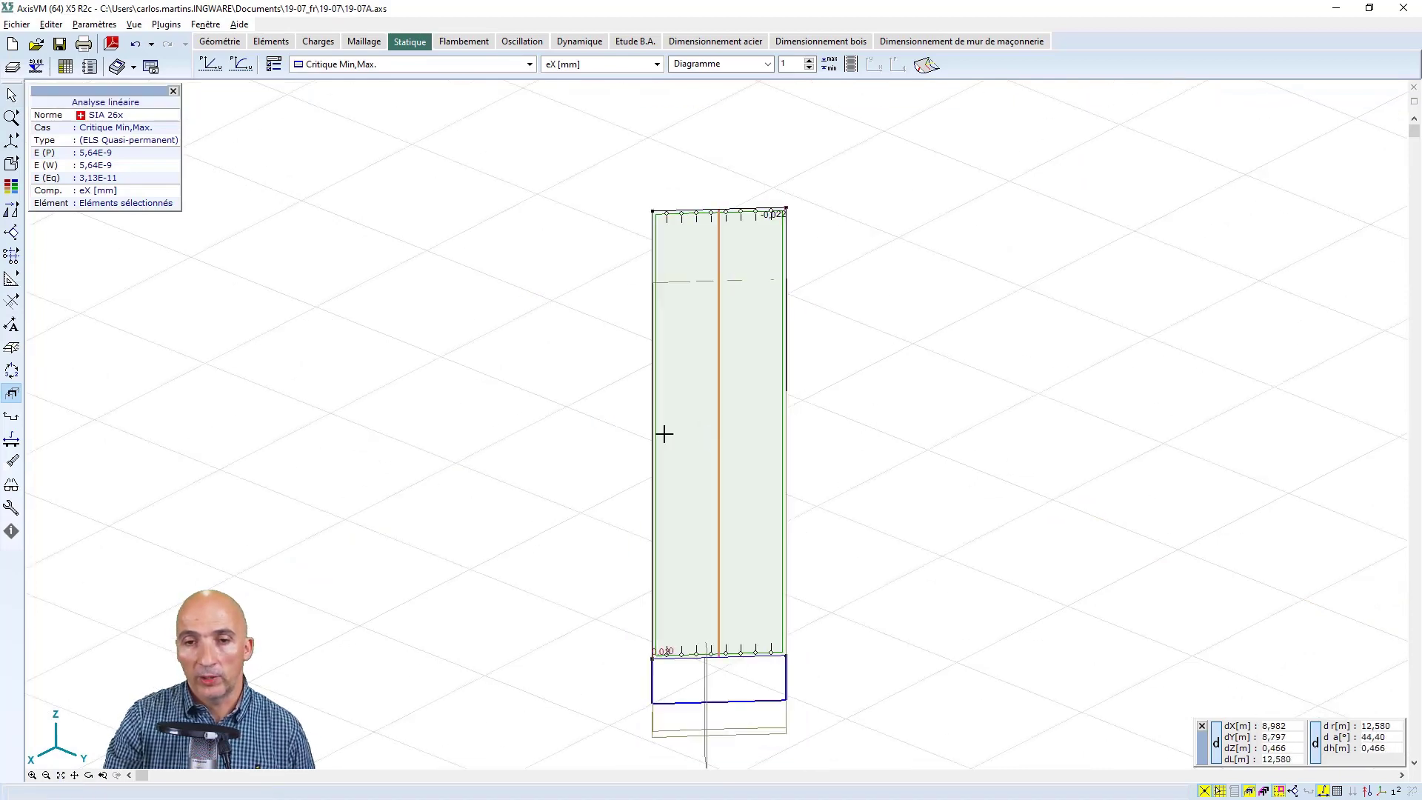
Display the virtual beam's internal axial force Nx [kN] as a Diagramme plein
left_click(657, 64)
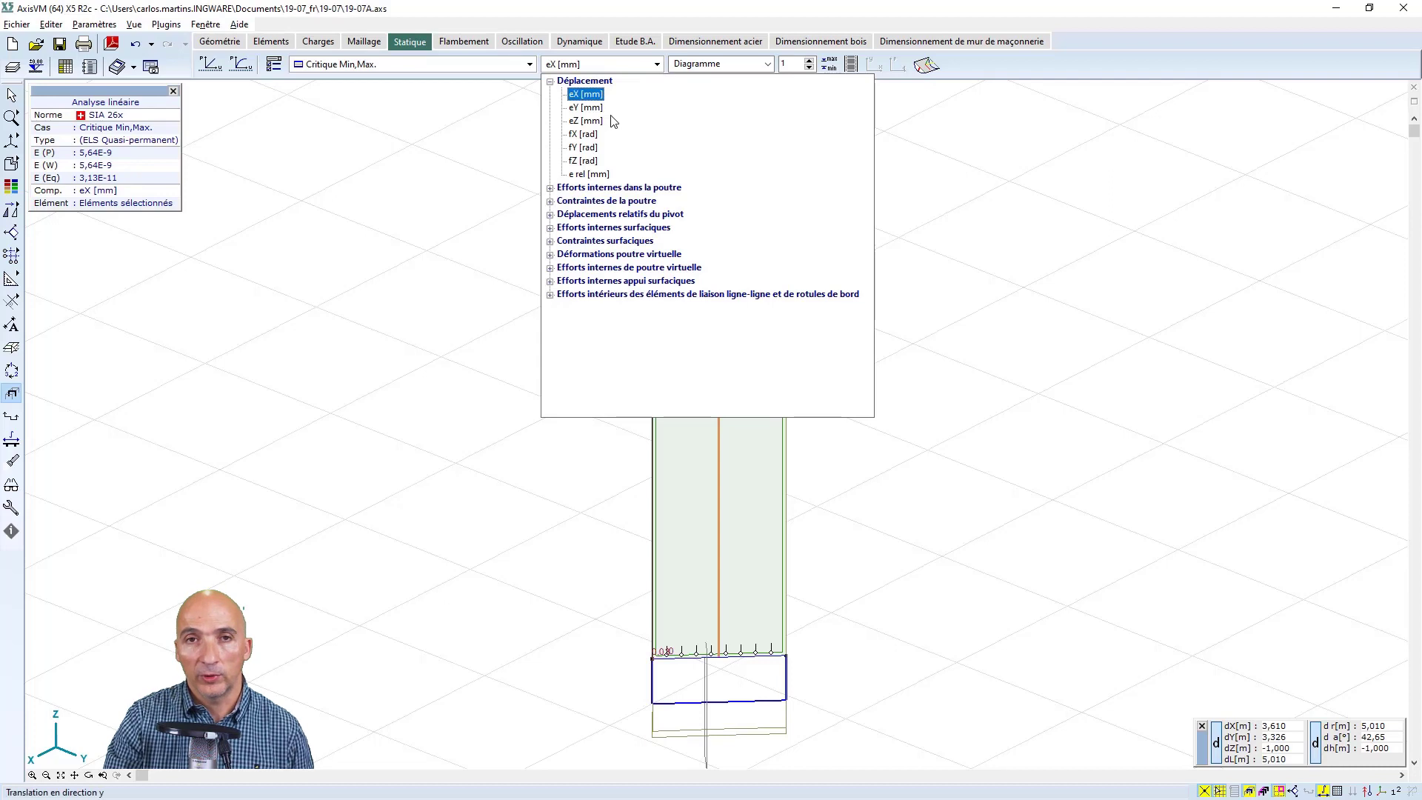
left_click(550, 267)
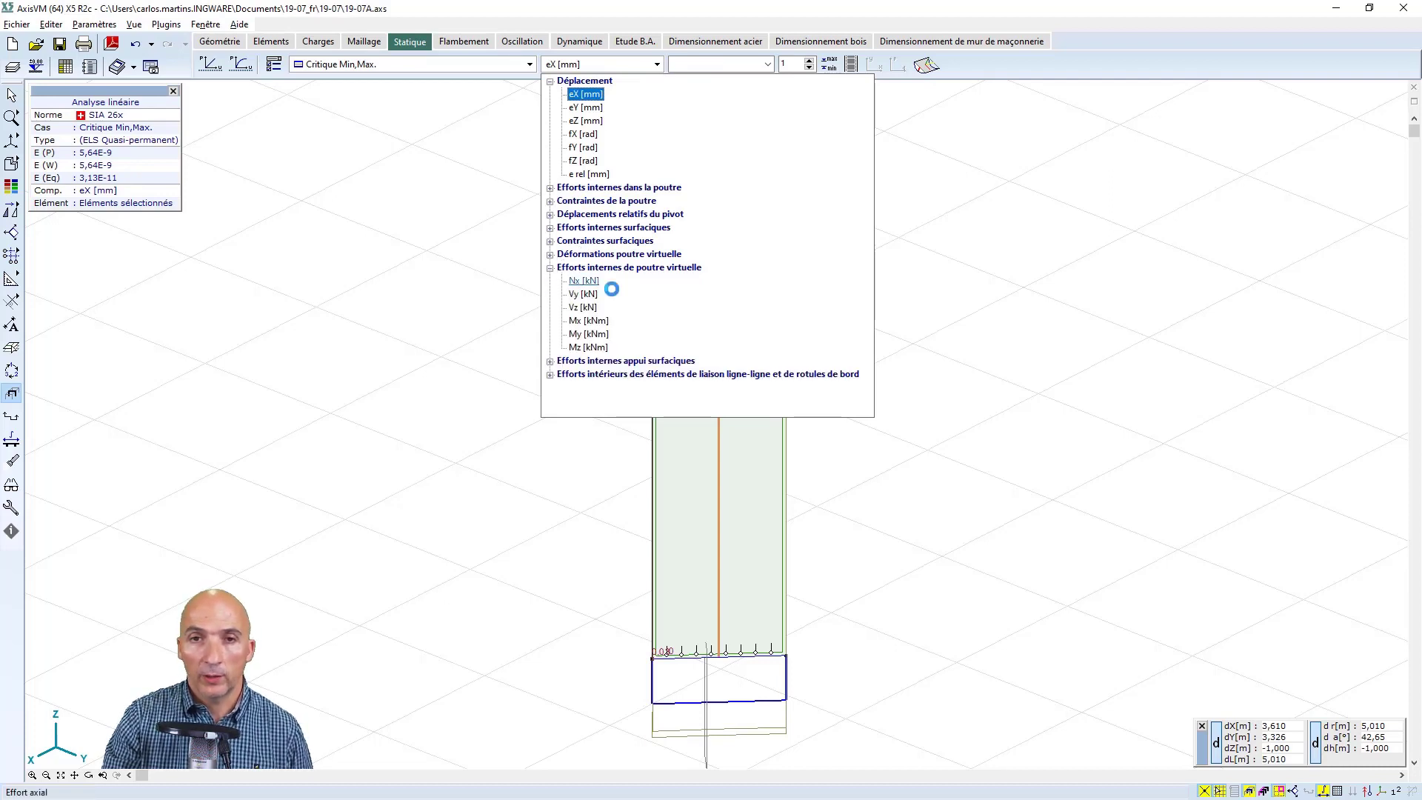
left_click(577, 280)
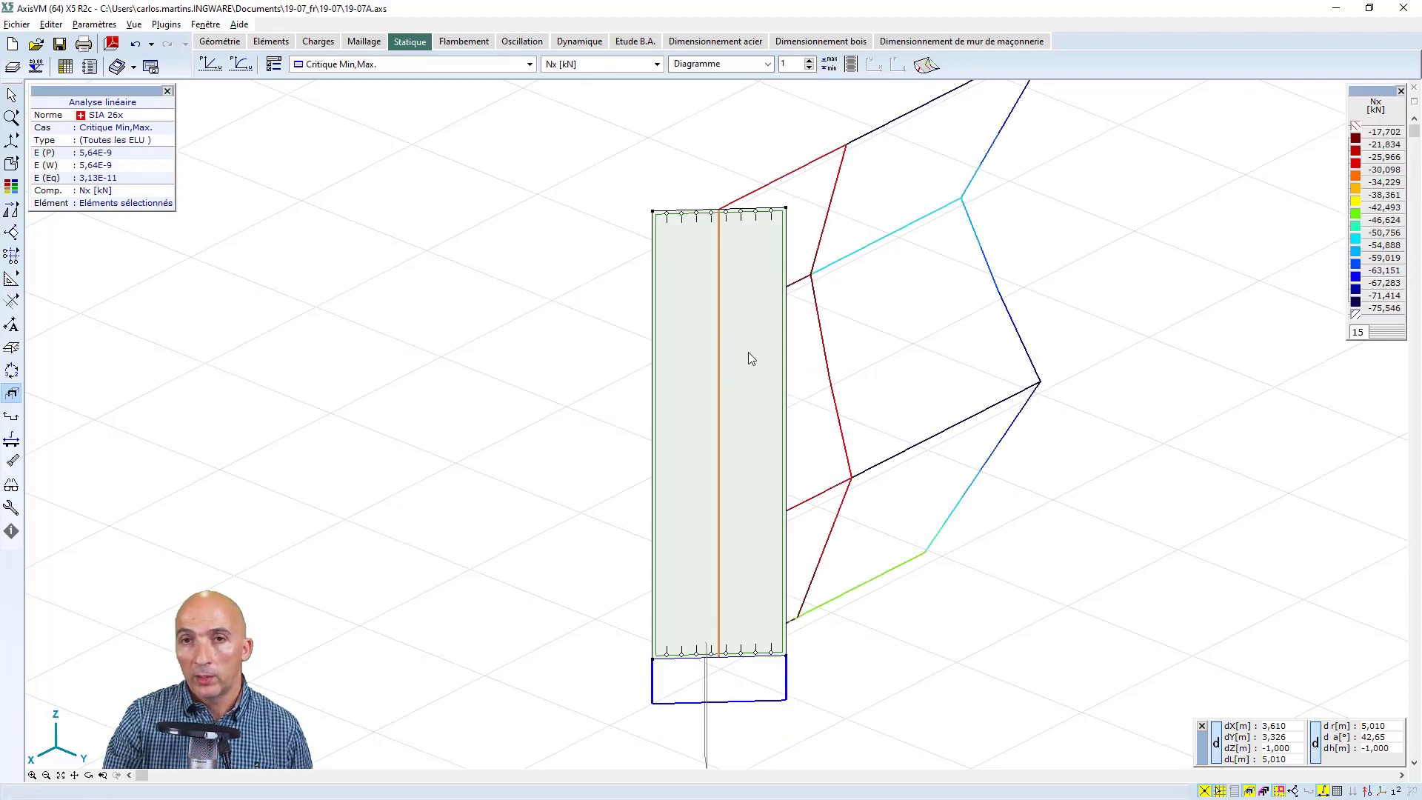
left_click(767, 69)
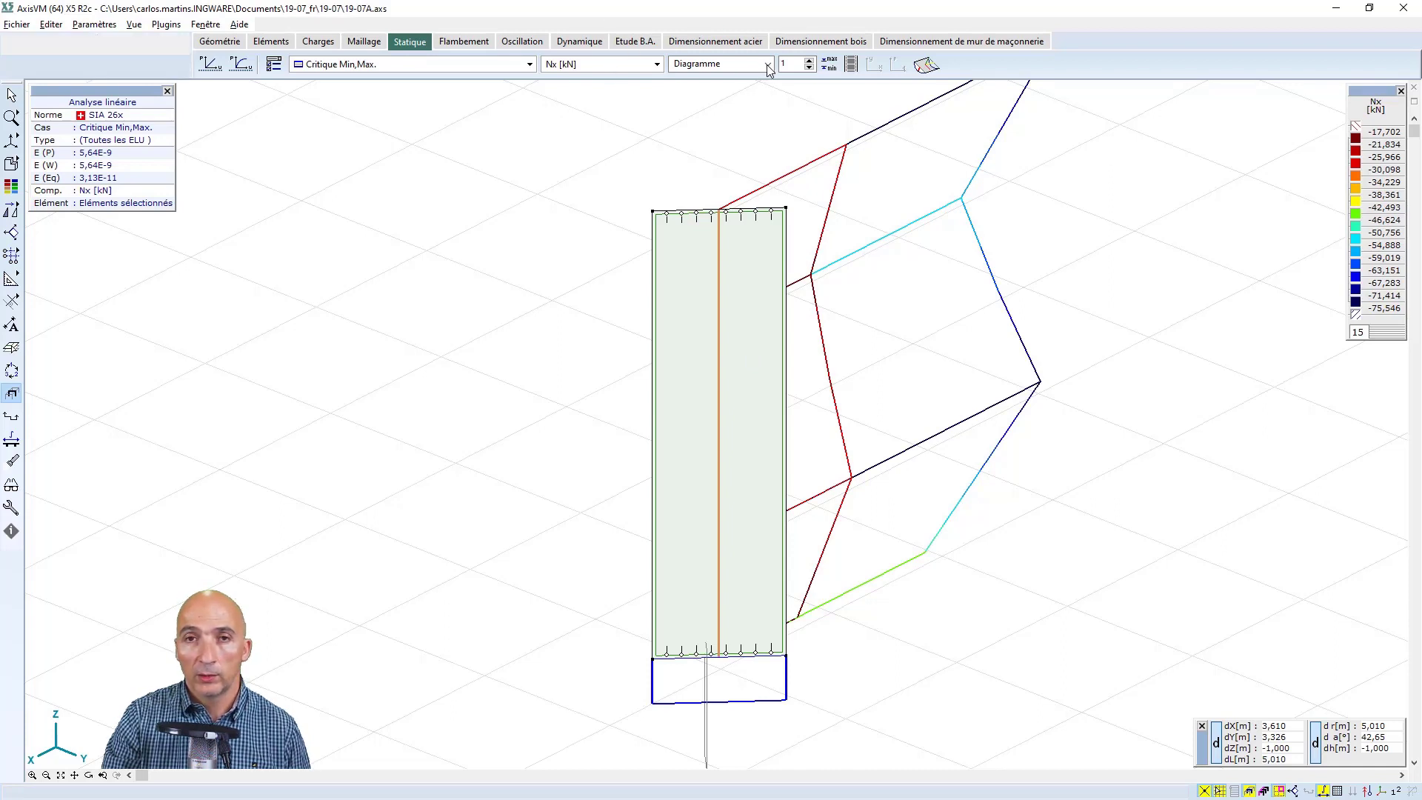
left_click(768, 65)
left_click(768, 65)
left_click(768, 65)
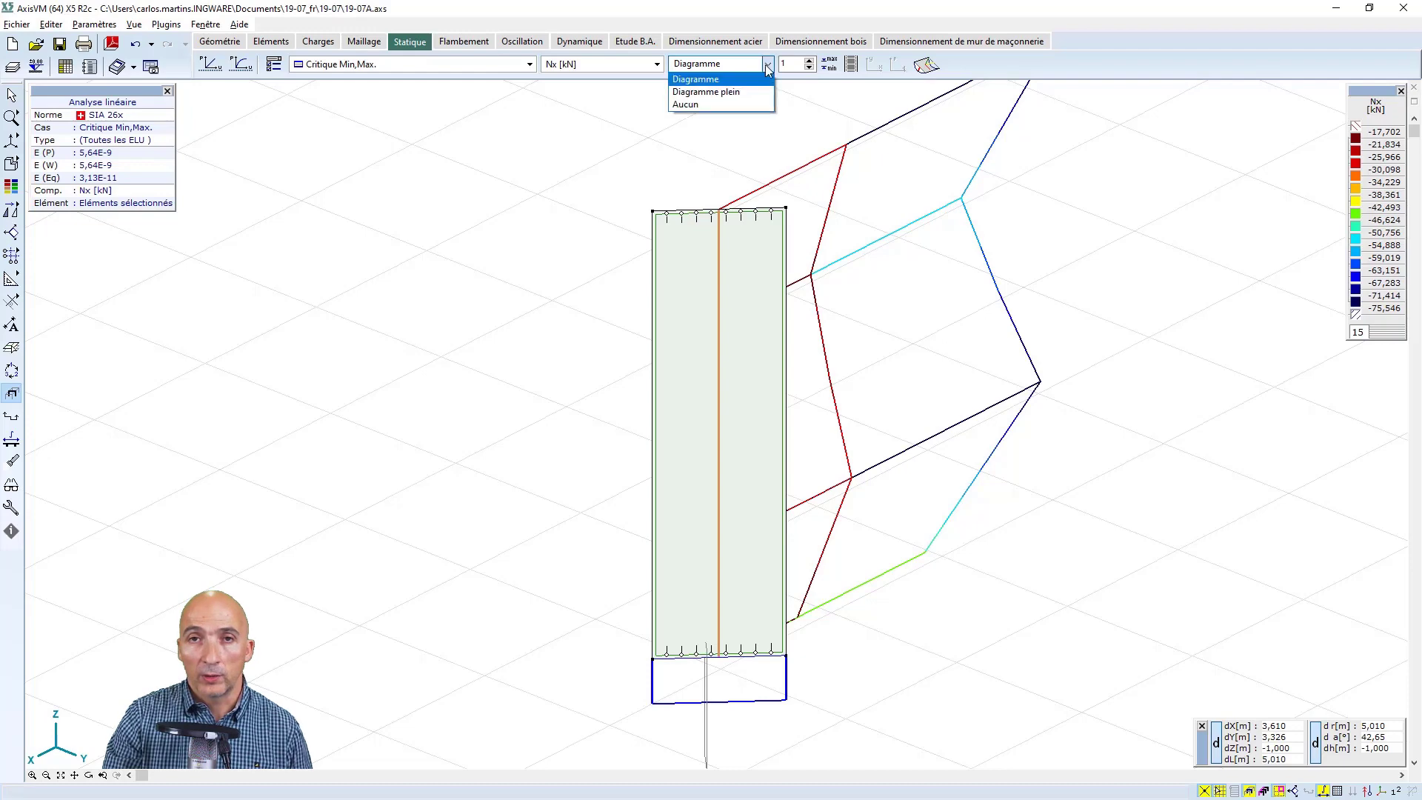
left_click(738, 92)
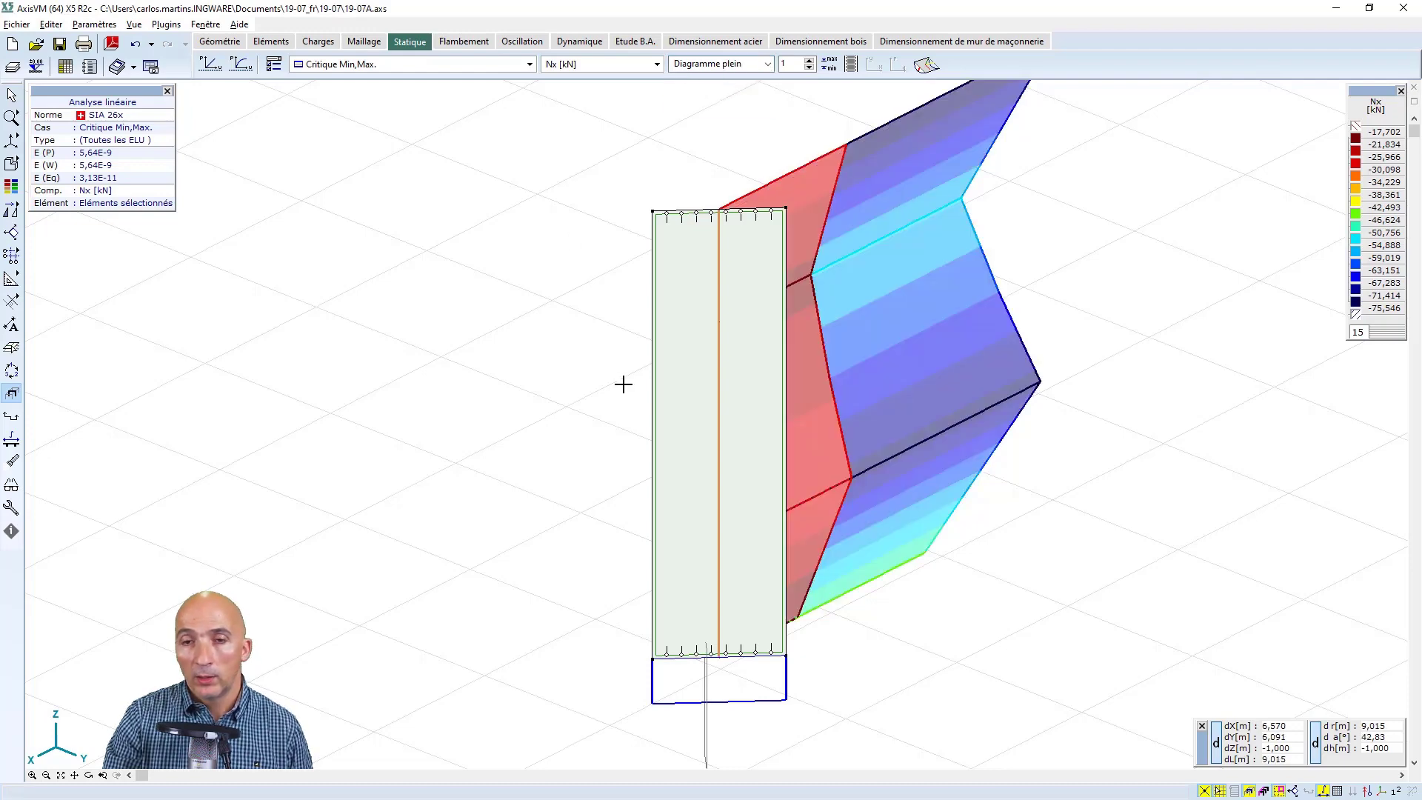
Write the result values on the lines of the Nx diagram
scroll(623, 383, "down", 1)
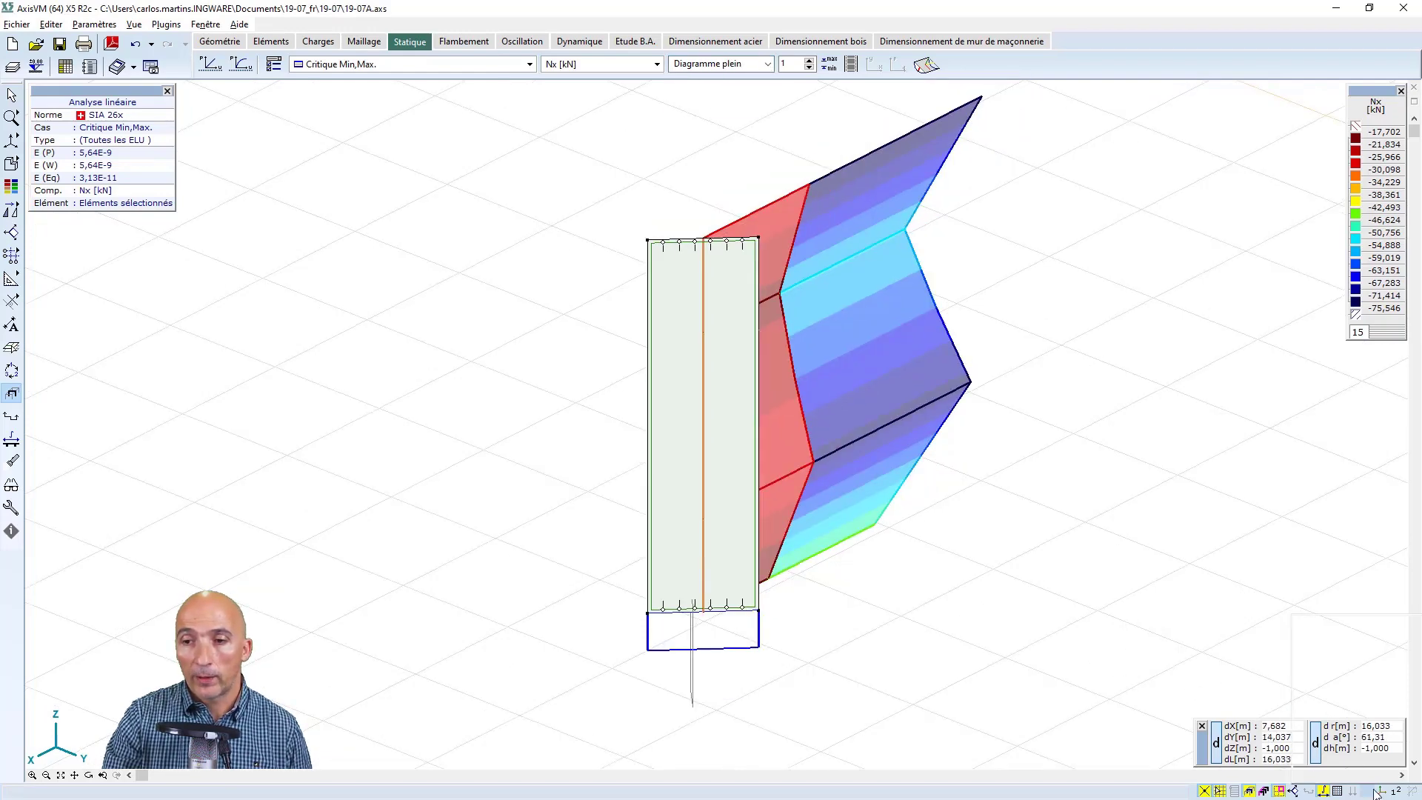
mouse_move(1387, 793)
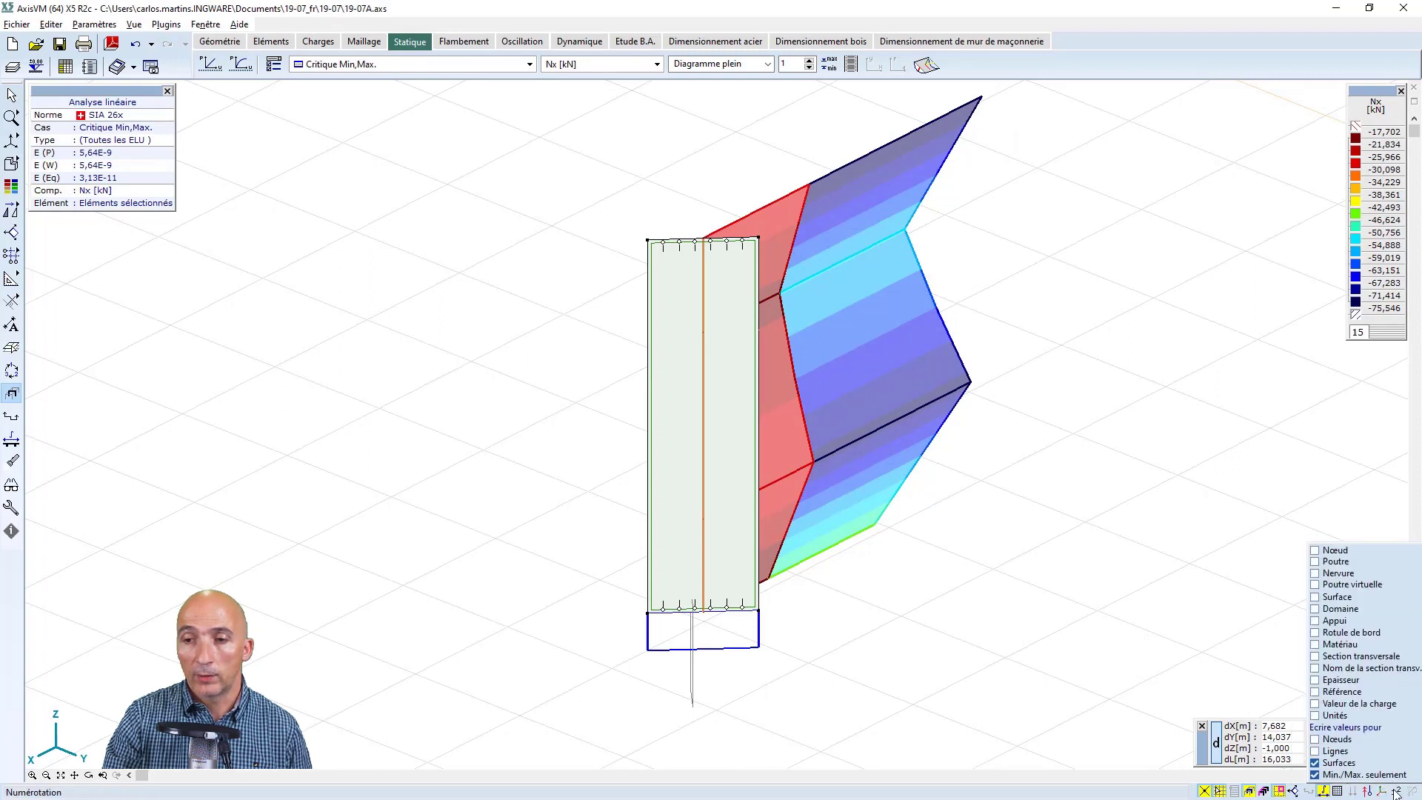
left_click(1316, 751)
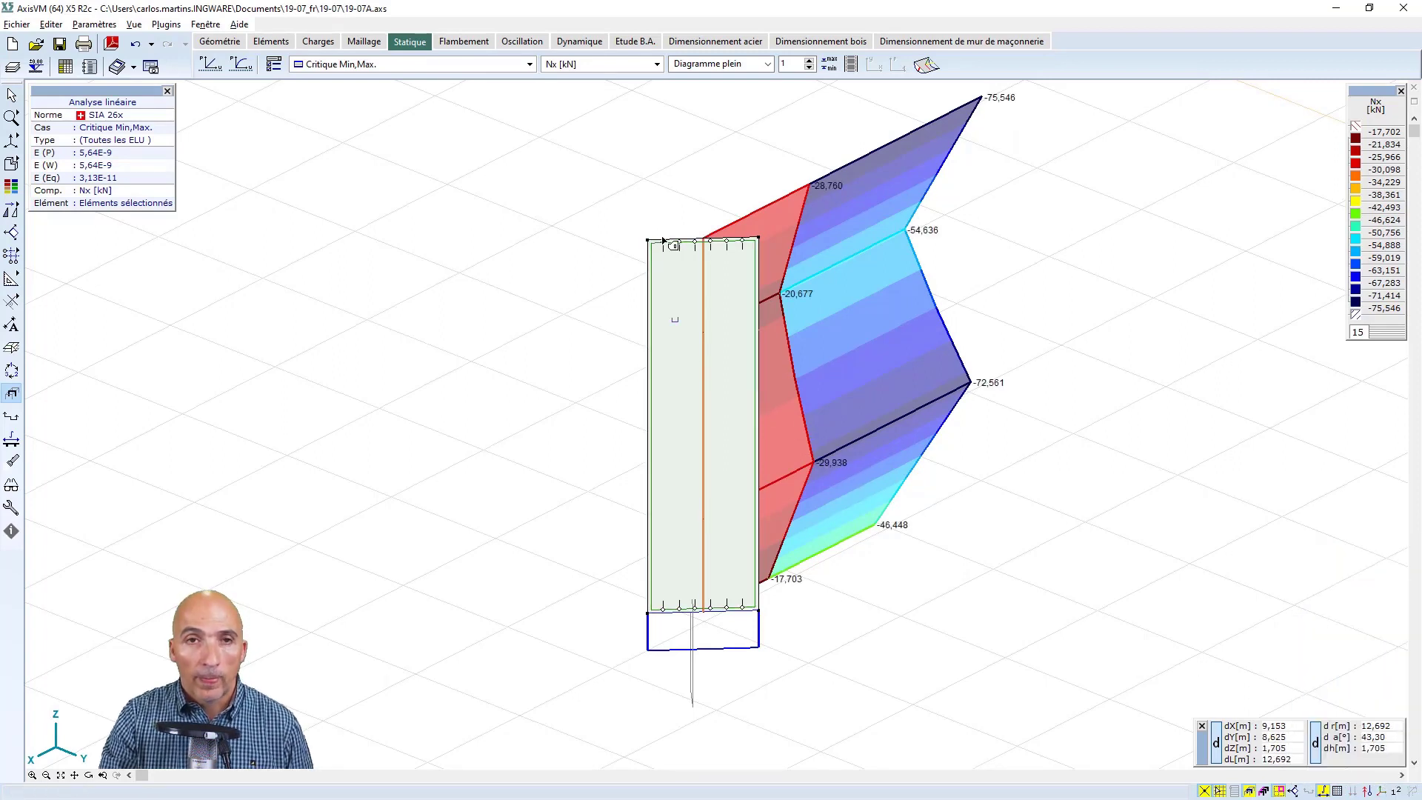
Review the virtual beam's internal forces Vy, Vz, Mx, My and Mz in turn, and return to Nx
left_click(658, 65)
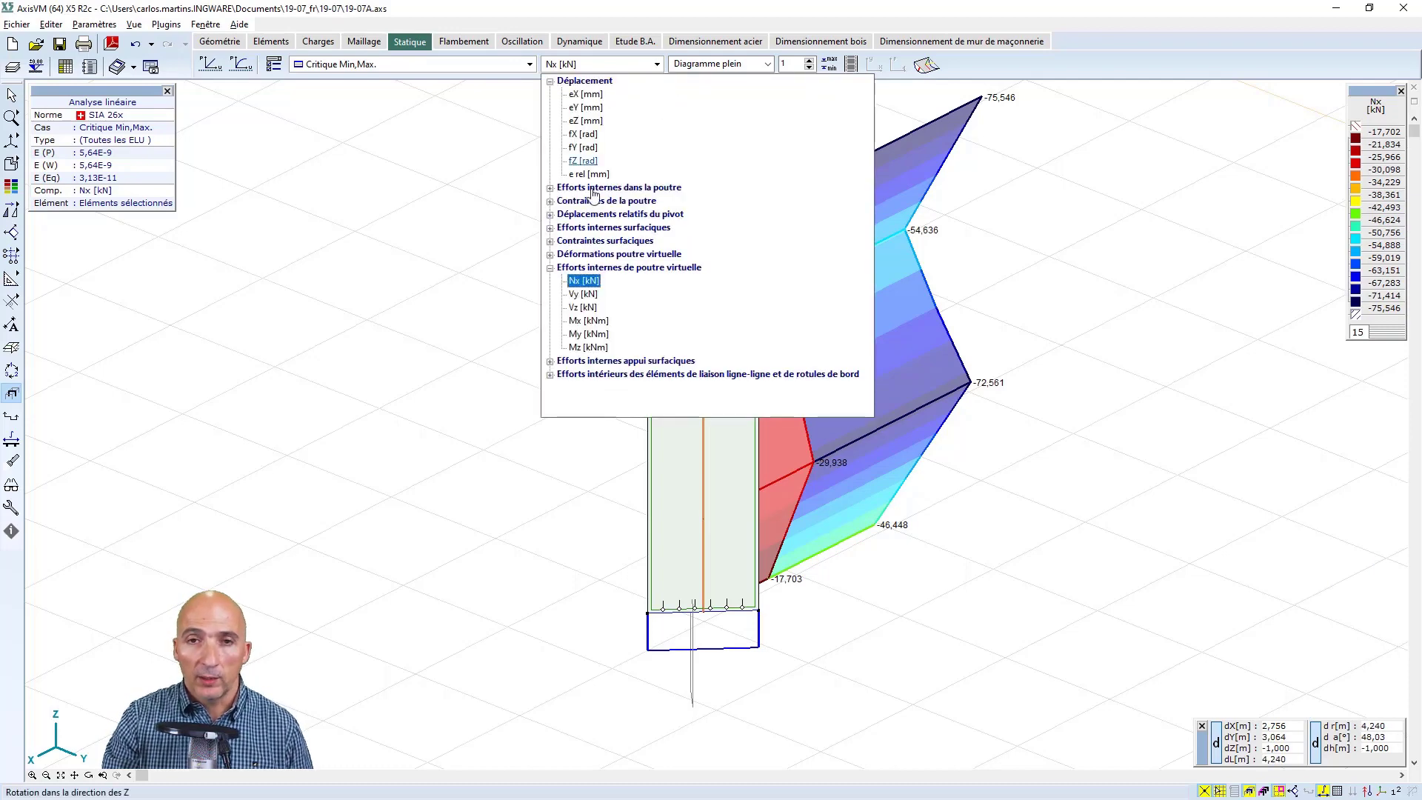
left_click(584, 384)
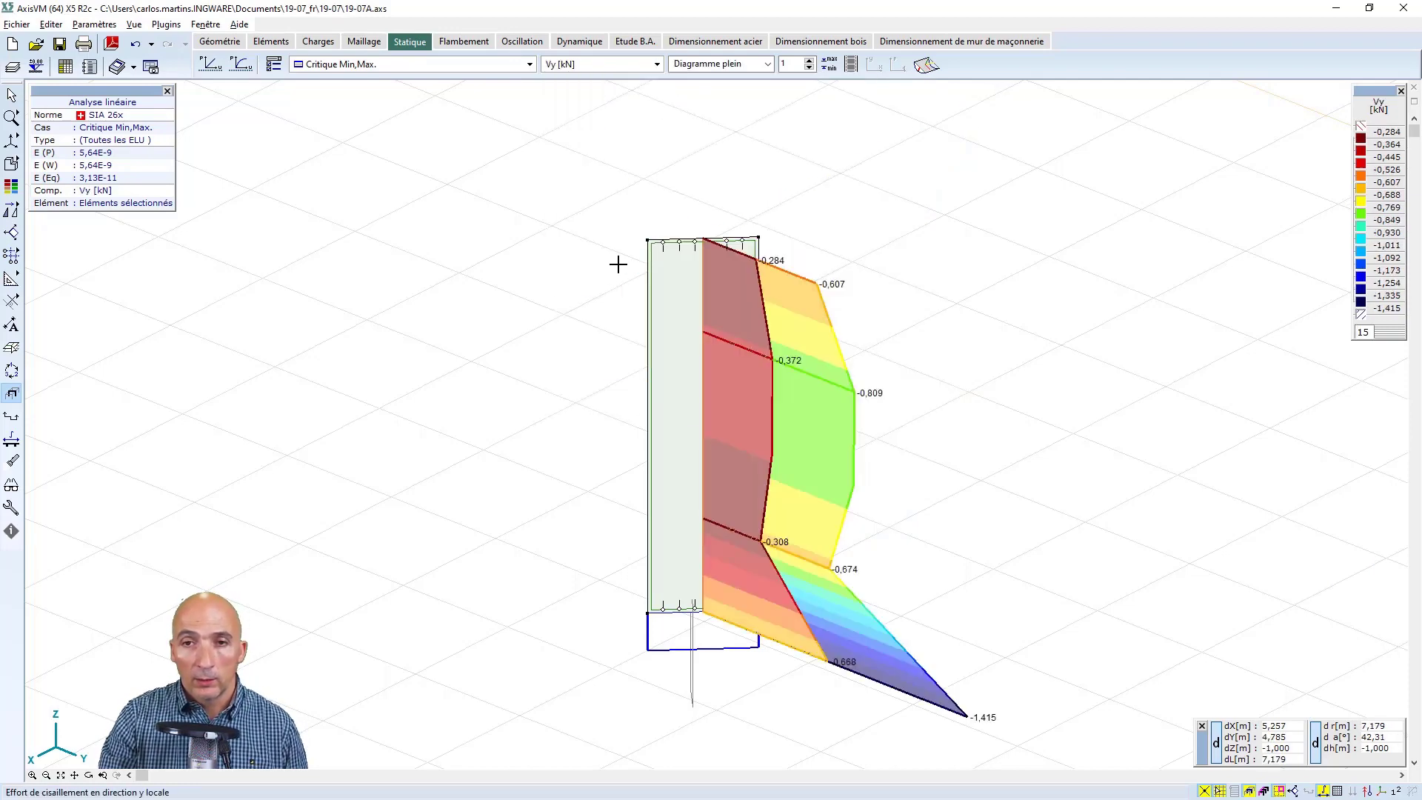
left_click(658, 65)
left_click(584, 307)
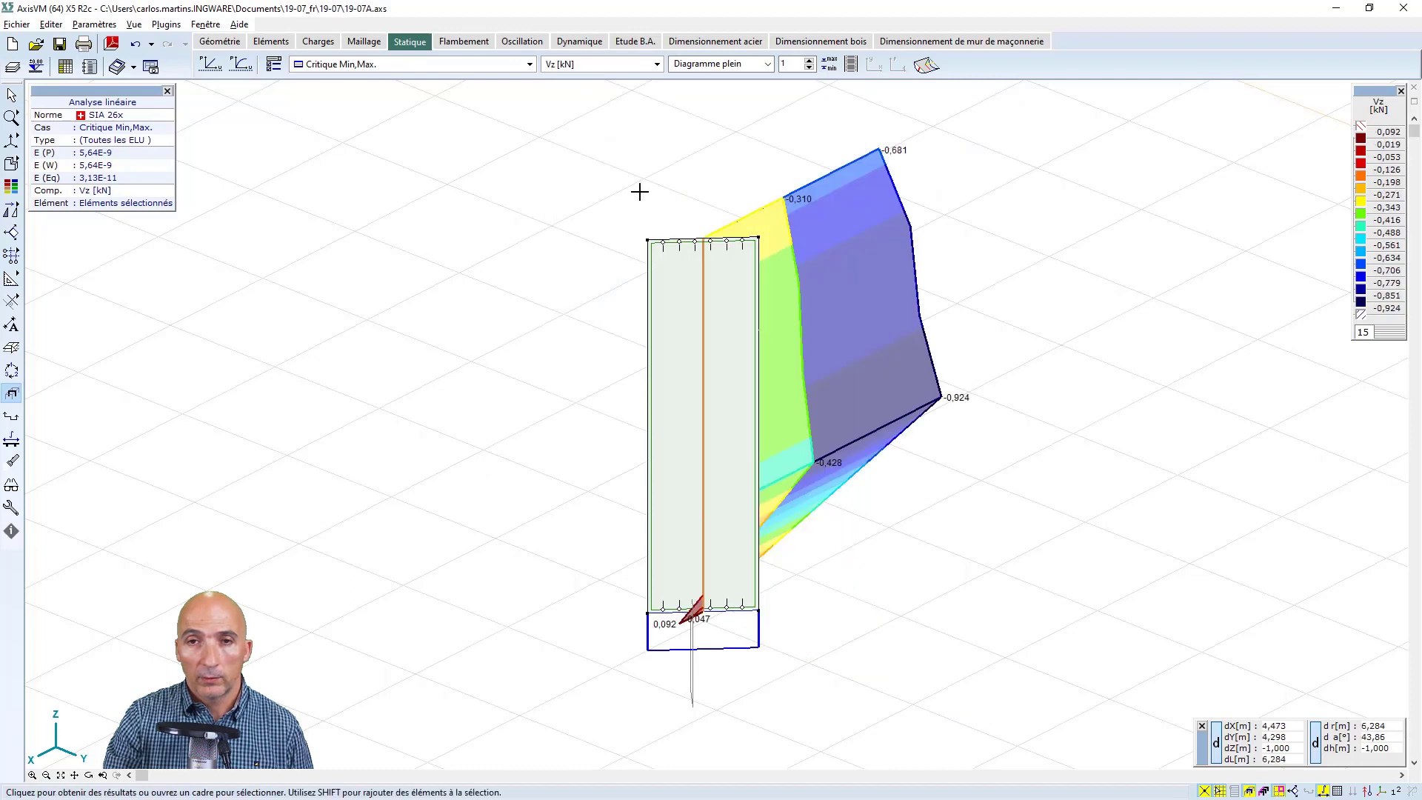
left_click(656, 66)
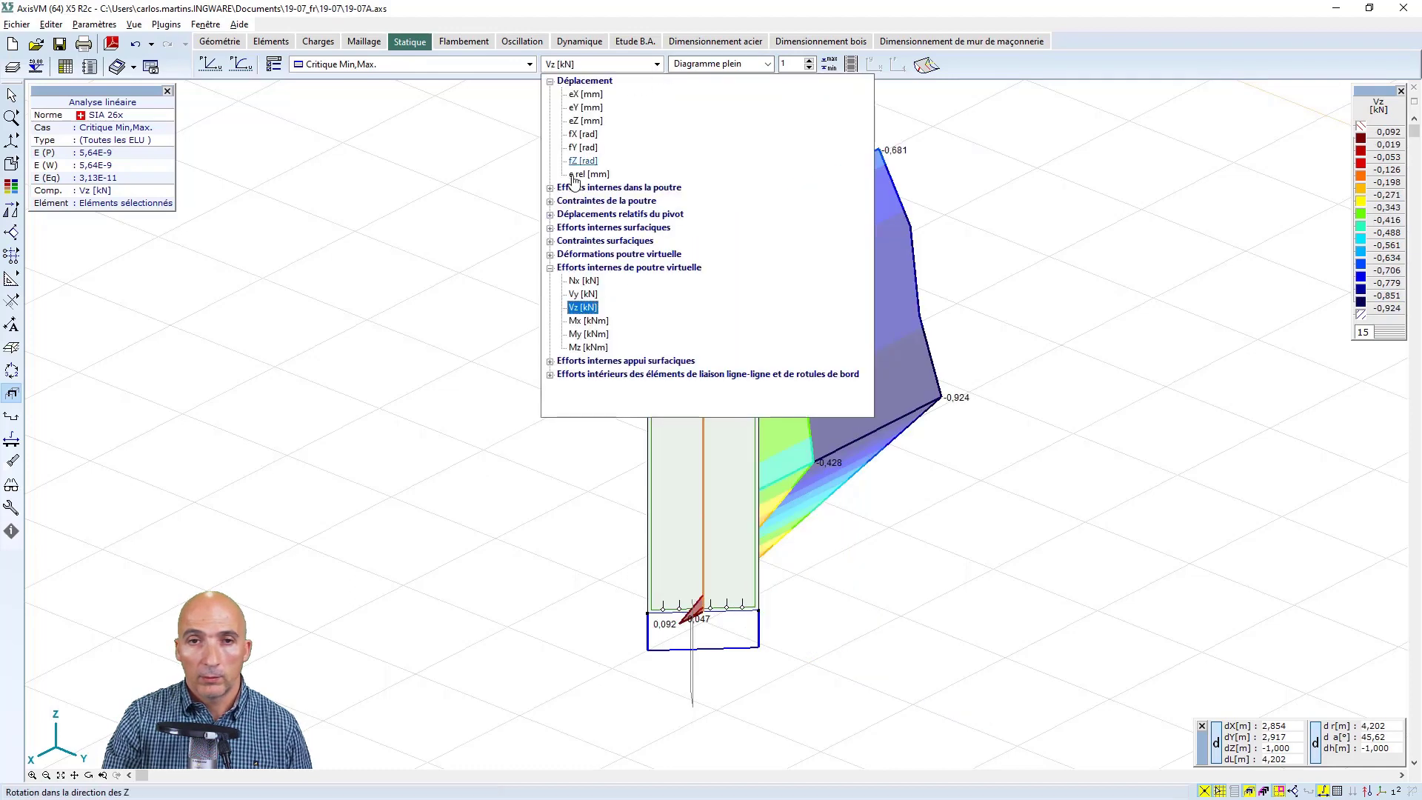
left_click(582, 320)
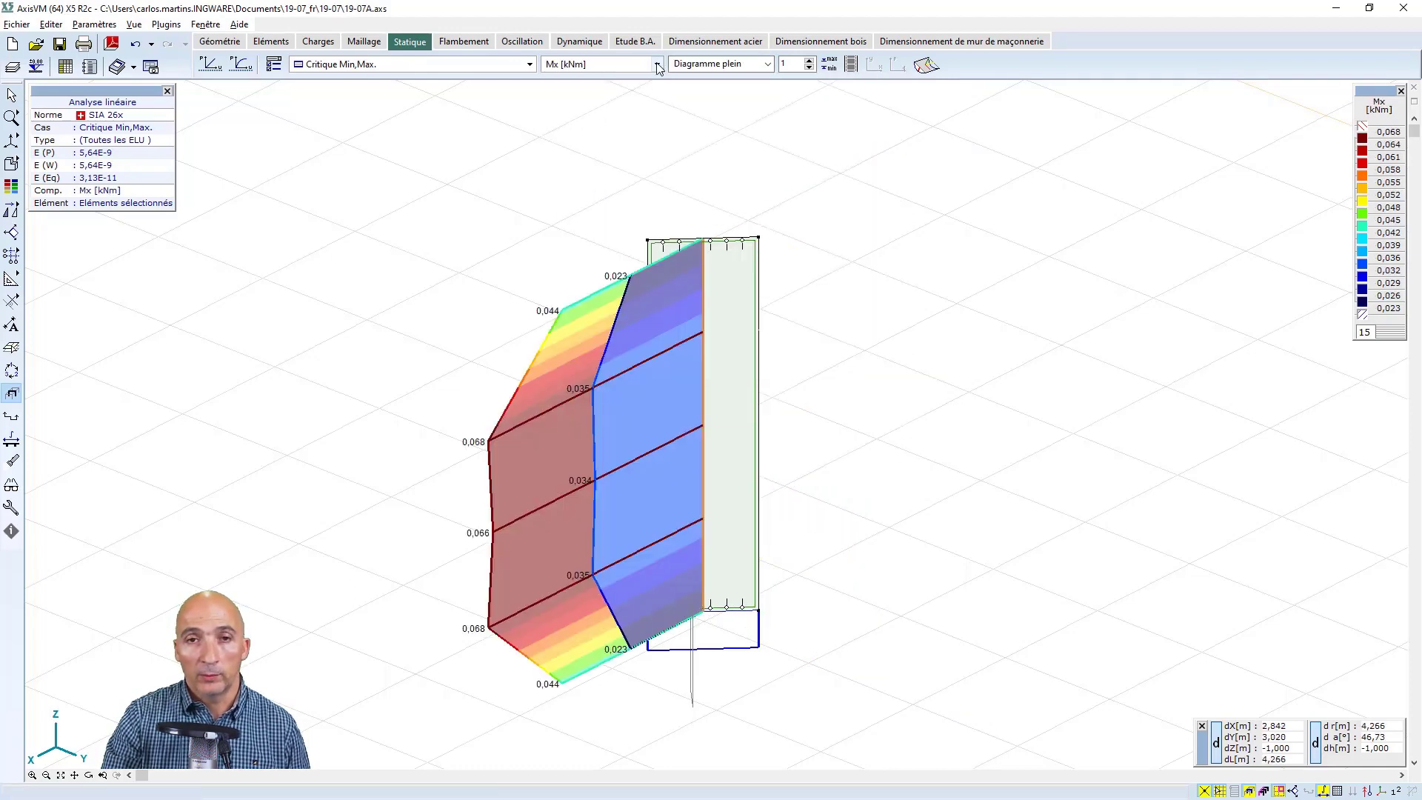
left_click(657, 66)
left_click(582, 334)
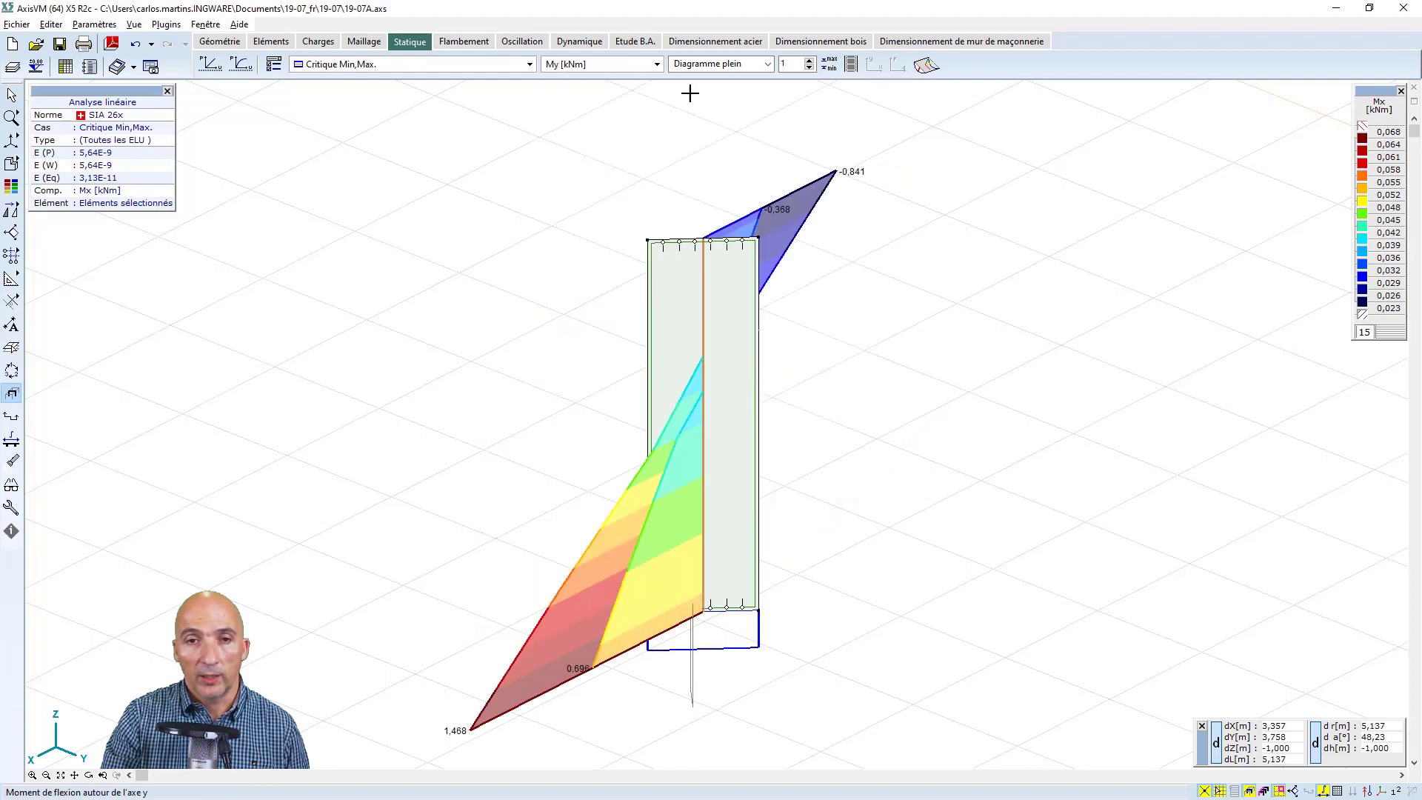
left_click(657, 66)
left_click(590, 347)
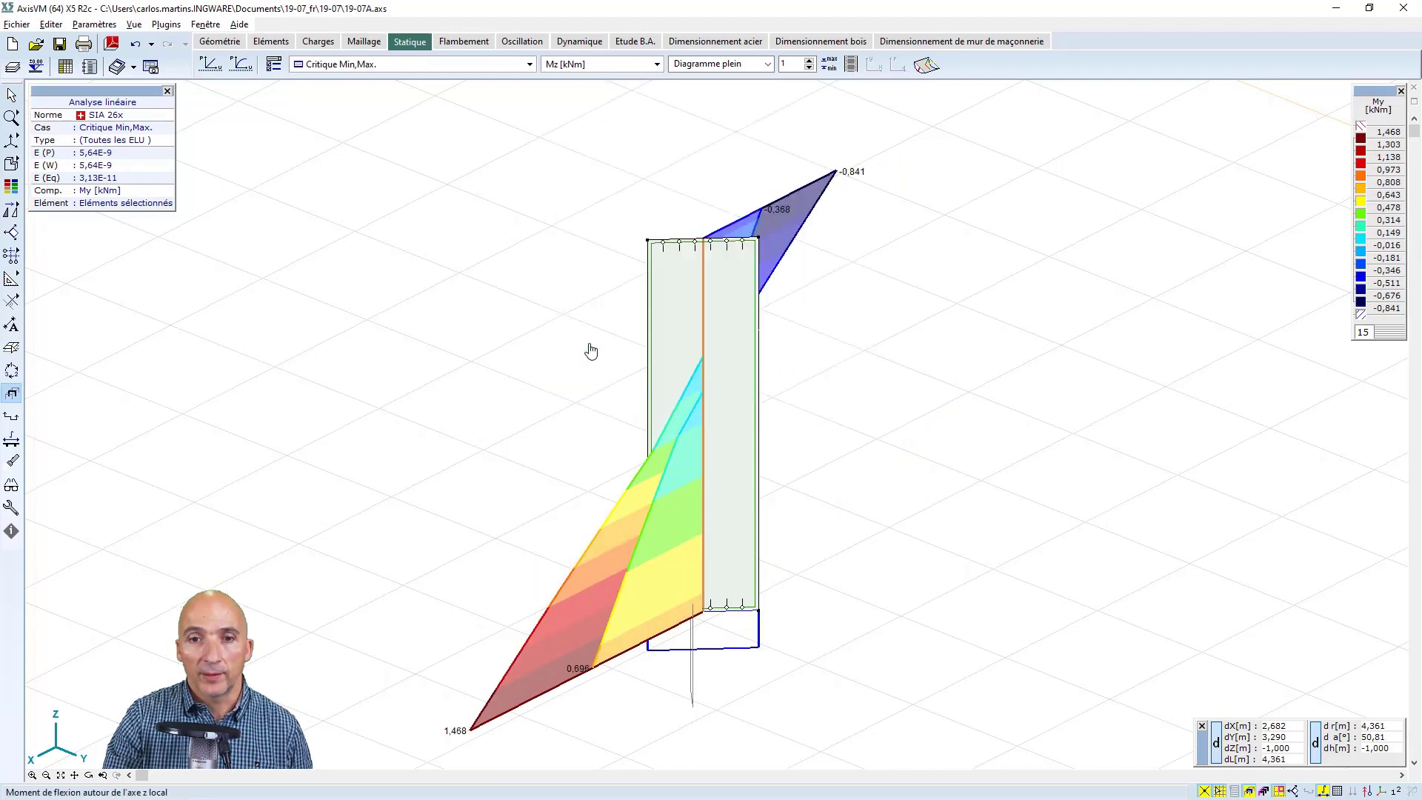
left_click(656, 65)
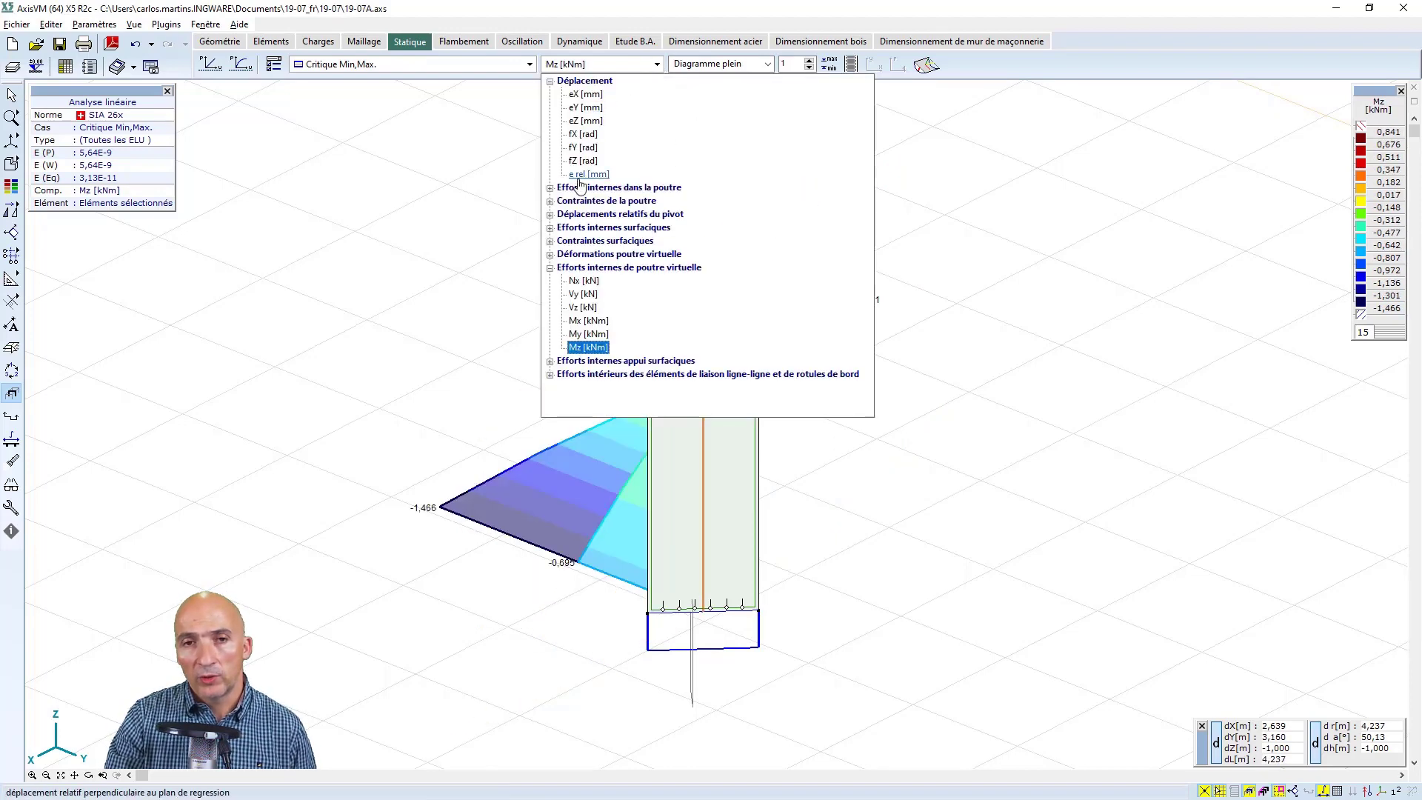
left_click(585, 281)
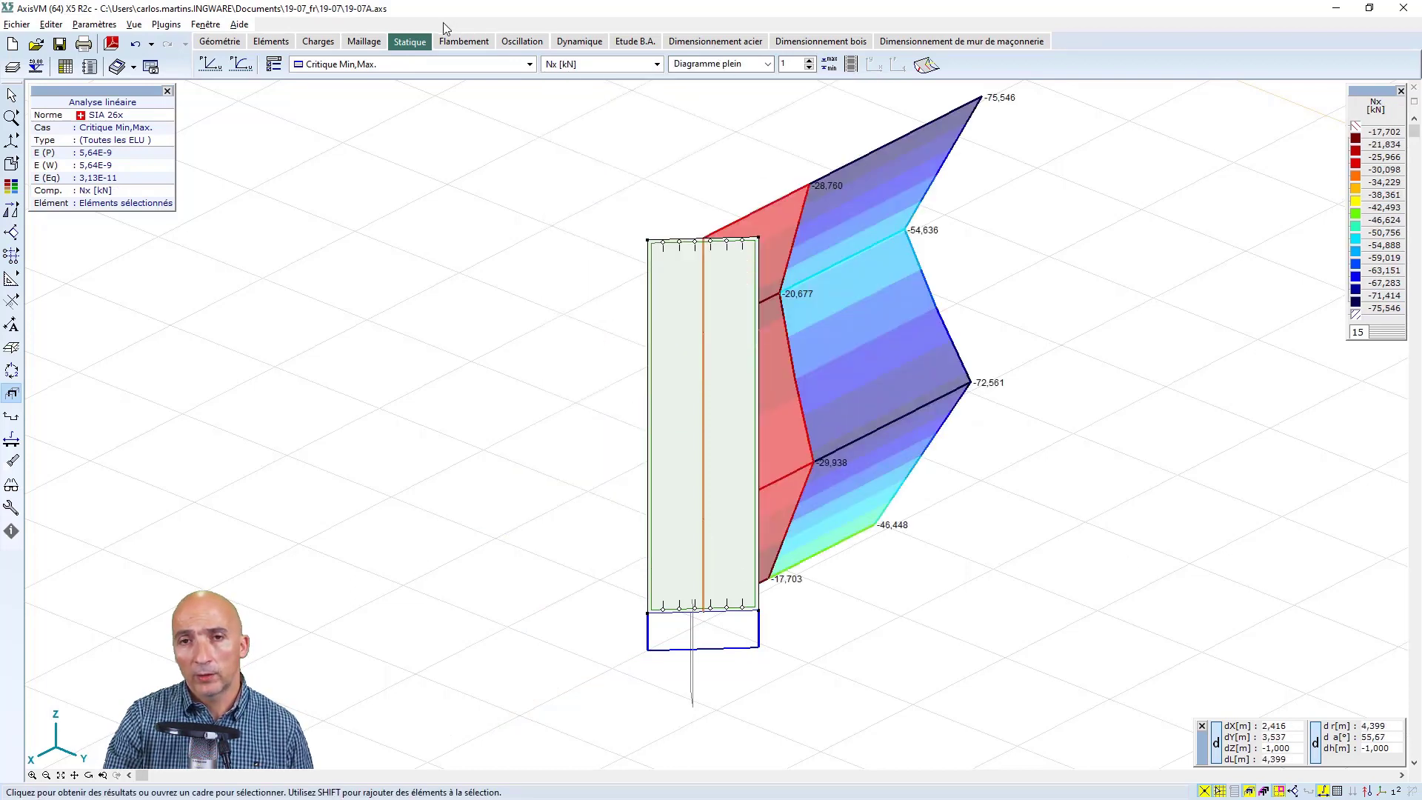
Create a reference vector along the bottom edge of the wall pier, from one lower corner to the other
left_click(269, 42)
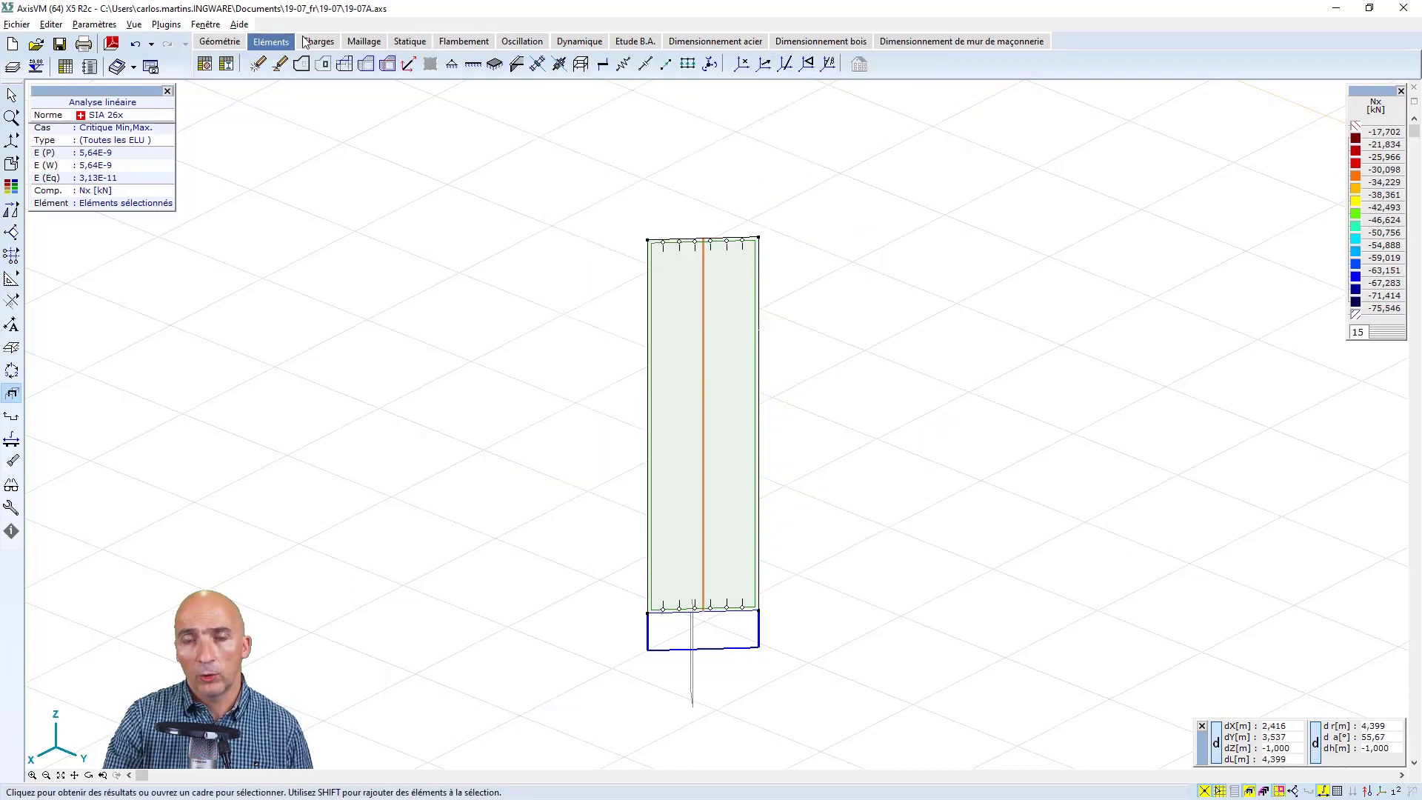
left_click(763, 63)
left_click(648, 614)
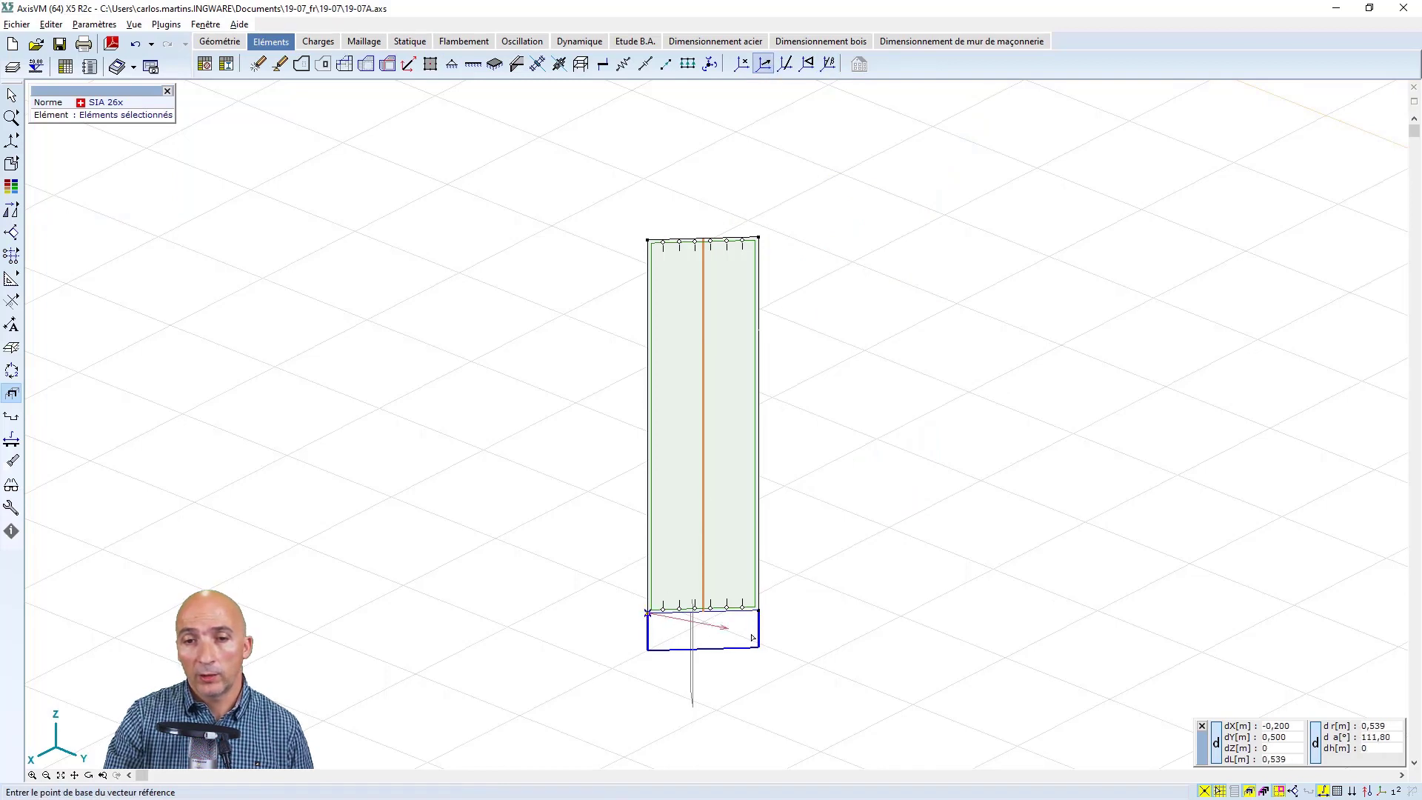
left_click(760, 618)
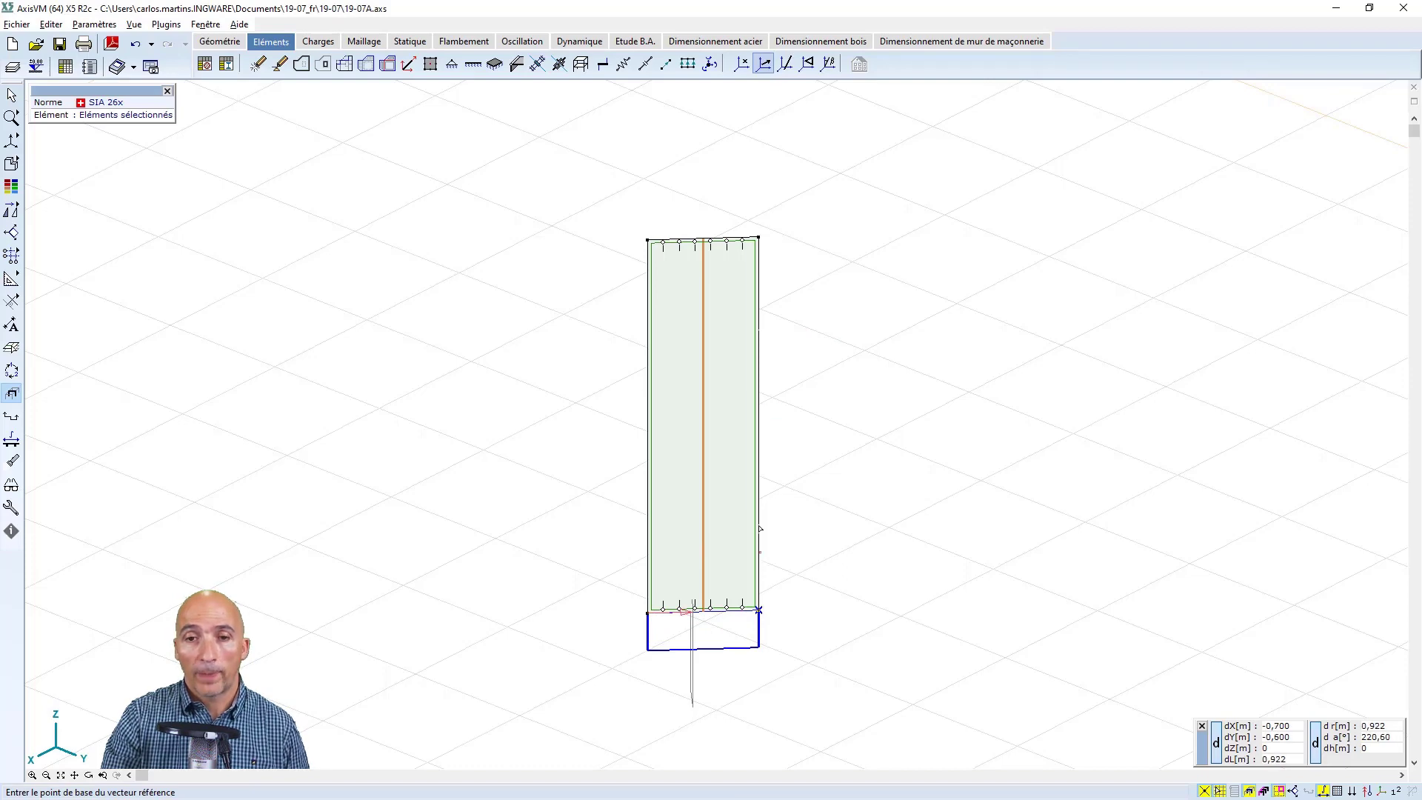
Assign reference vector R8 as the local z reference of the virtual beam w1
key("Escape")
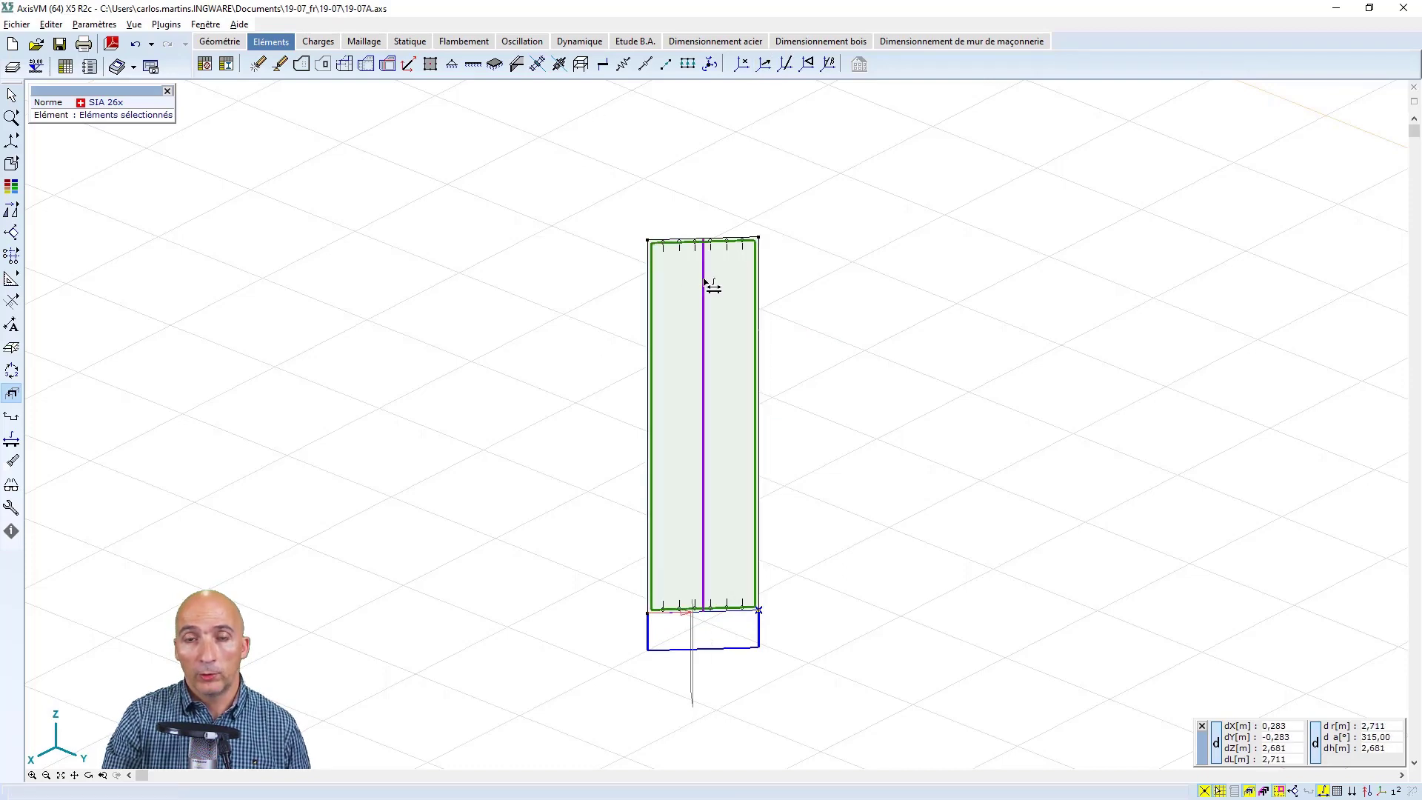
left_click(723, 396)
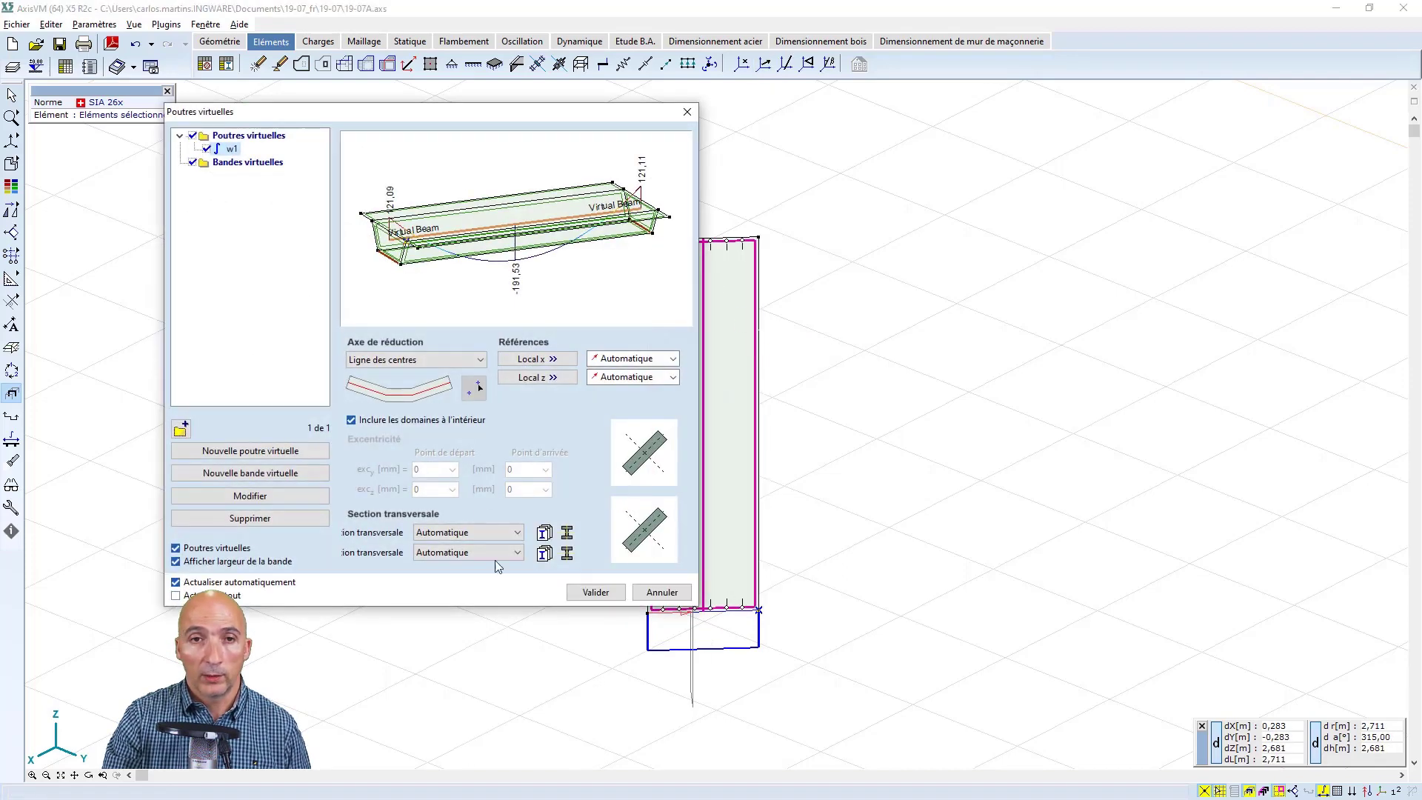
left_click(674, 377)
left_click(646, 475)
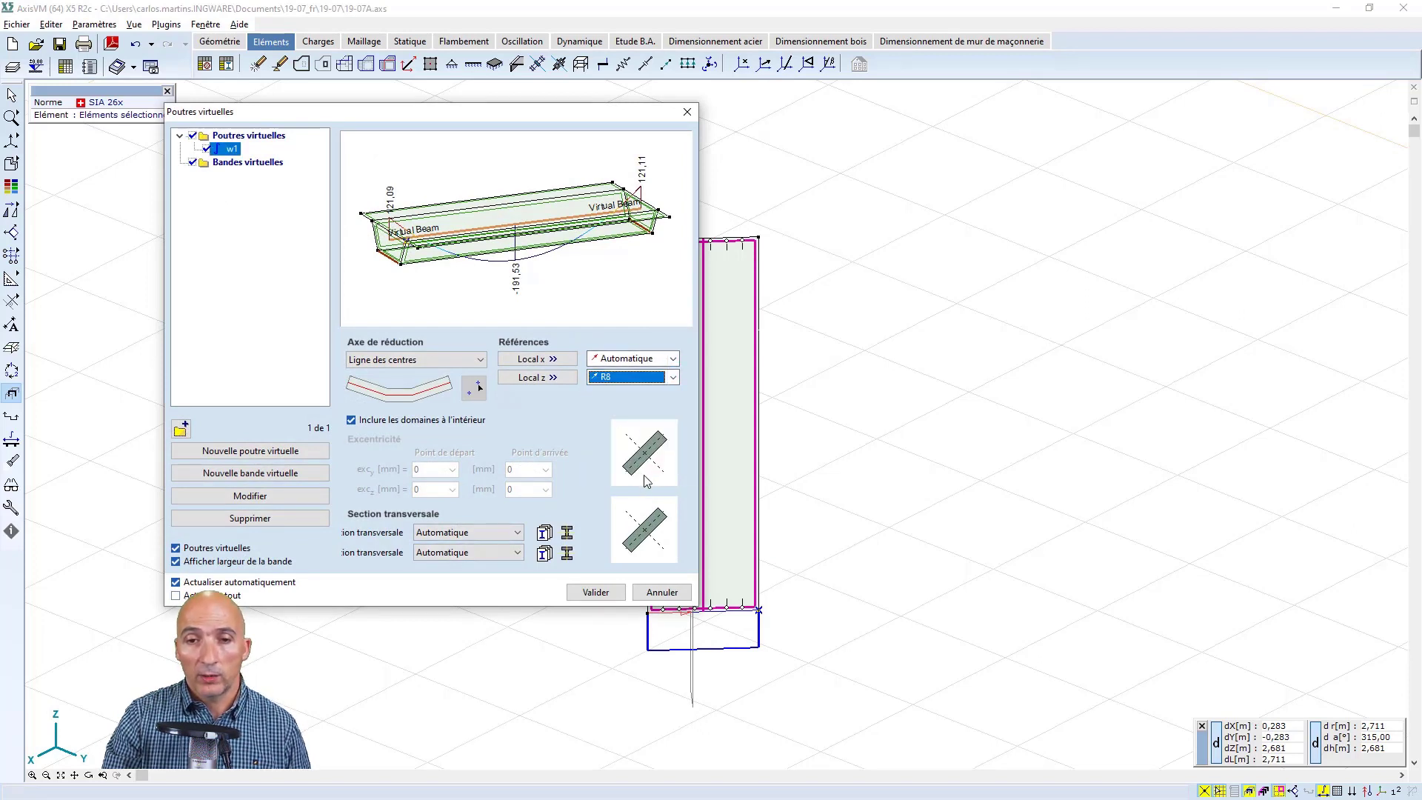
left_click(606, 594)
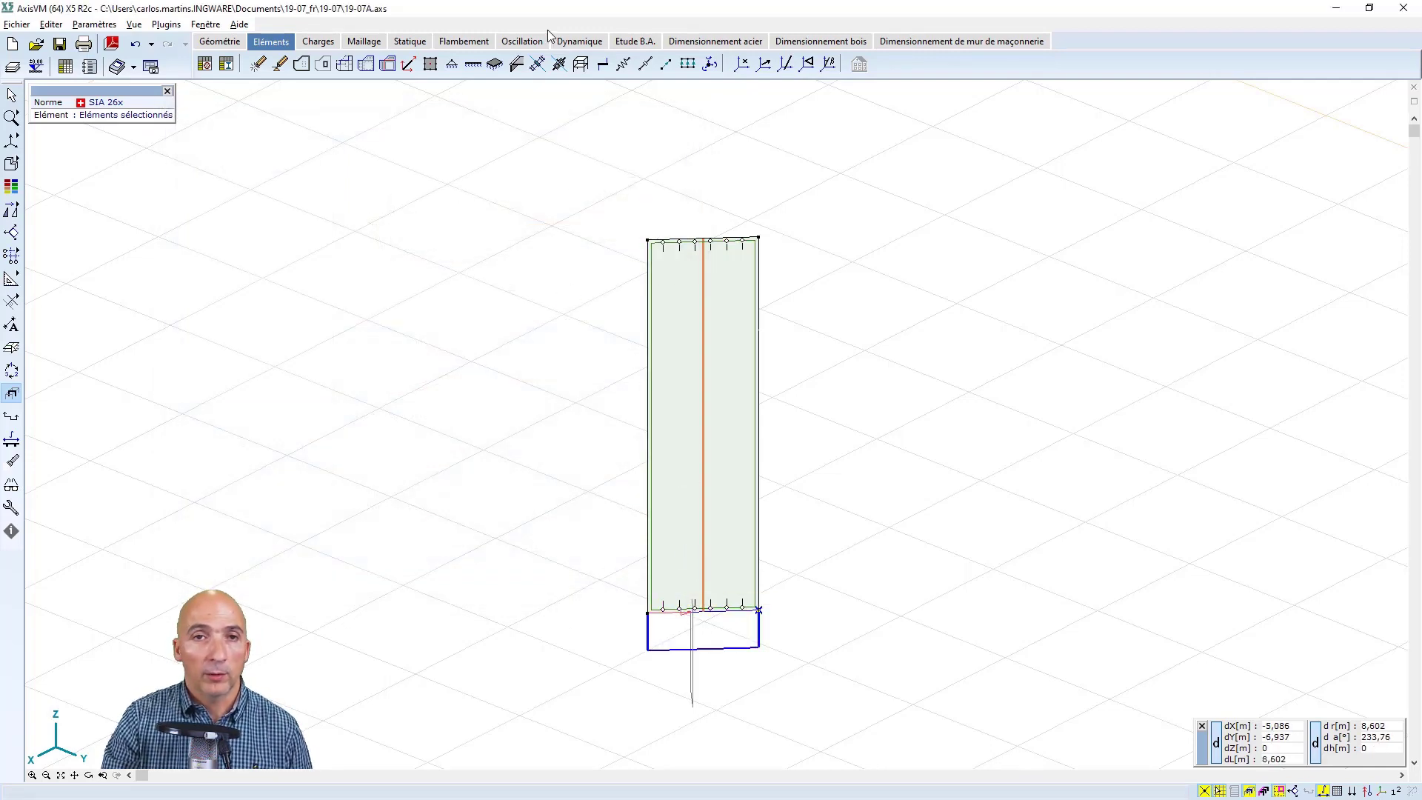
Review the static results of the virtual beam's internal forces Nx, Vy, Vz, My and Mz in turn, and return to My
left_click(410, 42)
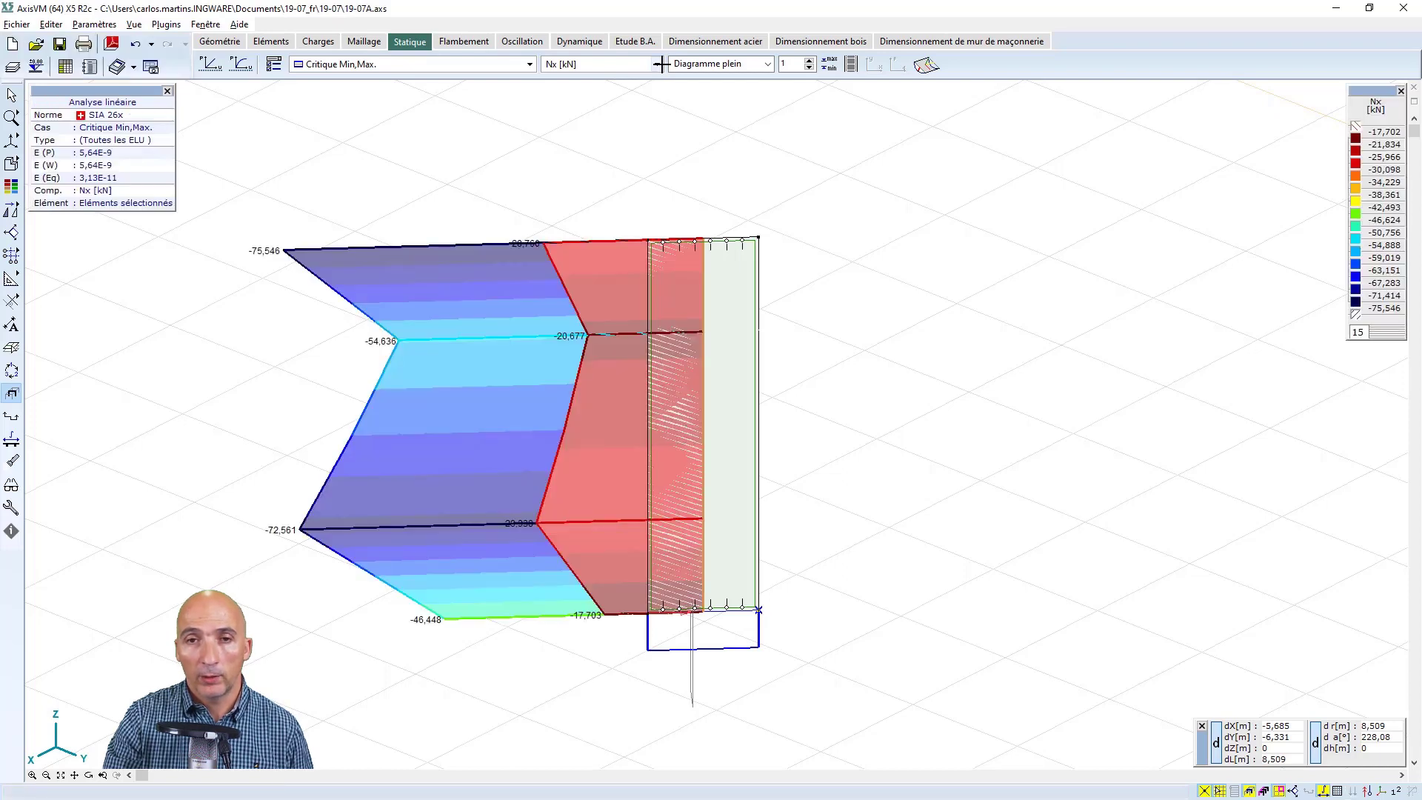
left_click(658, 65)
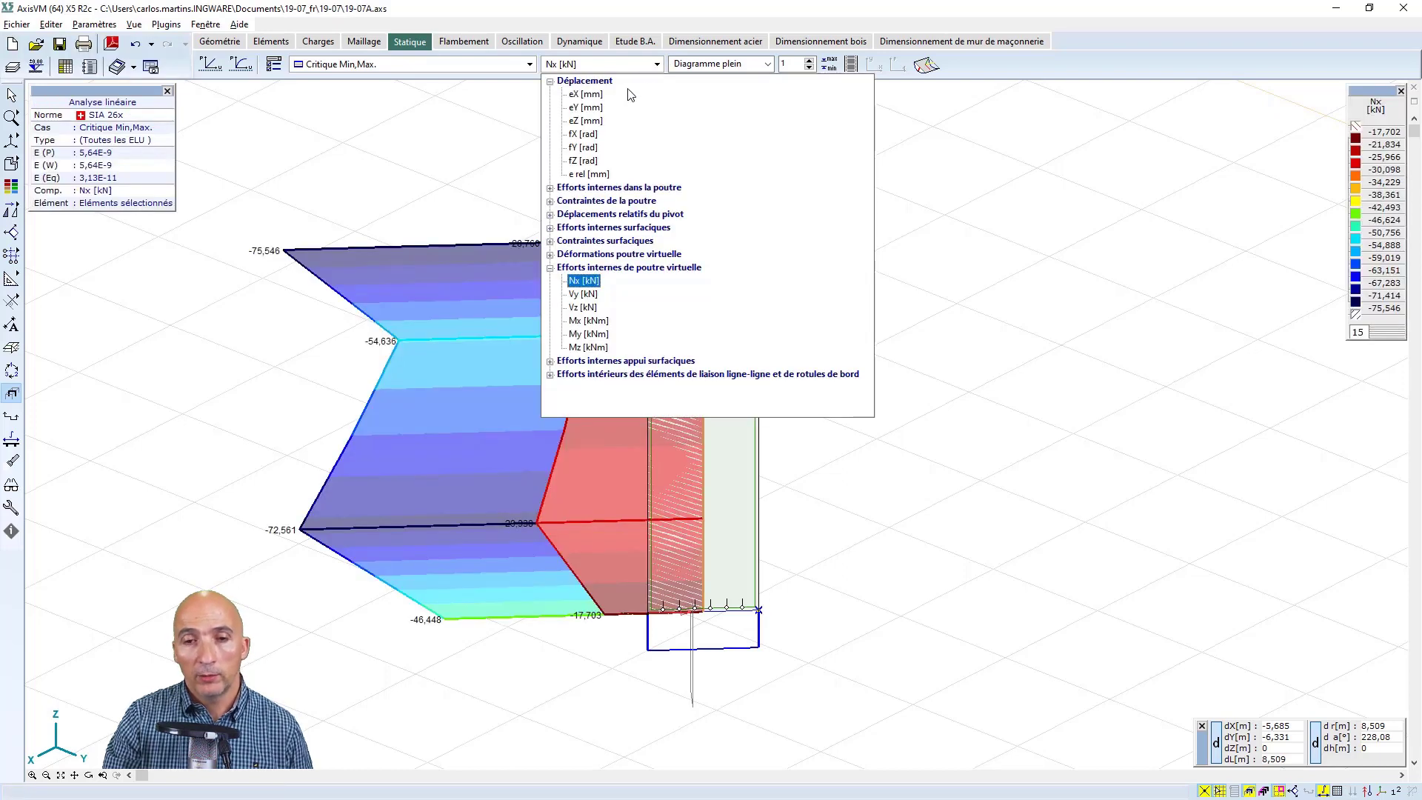
left_click(587, 295)
left_click(656, 64)
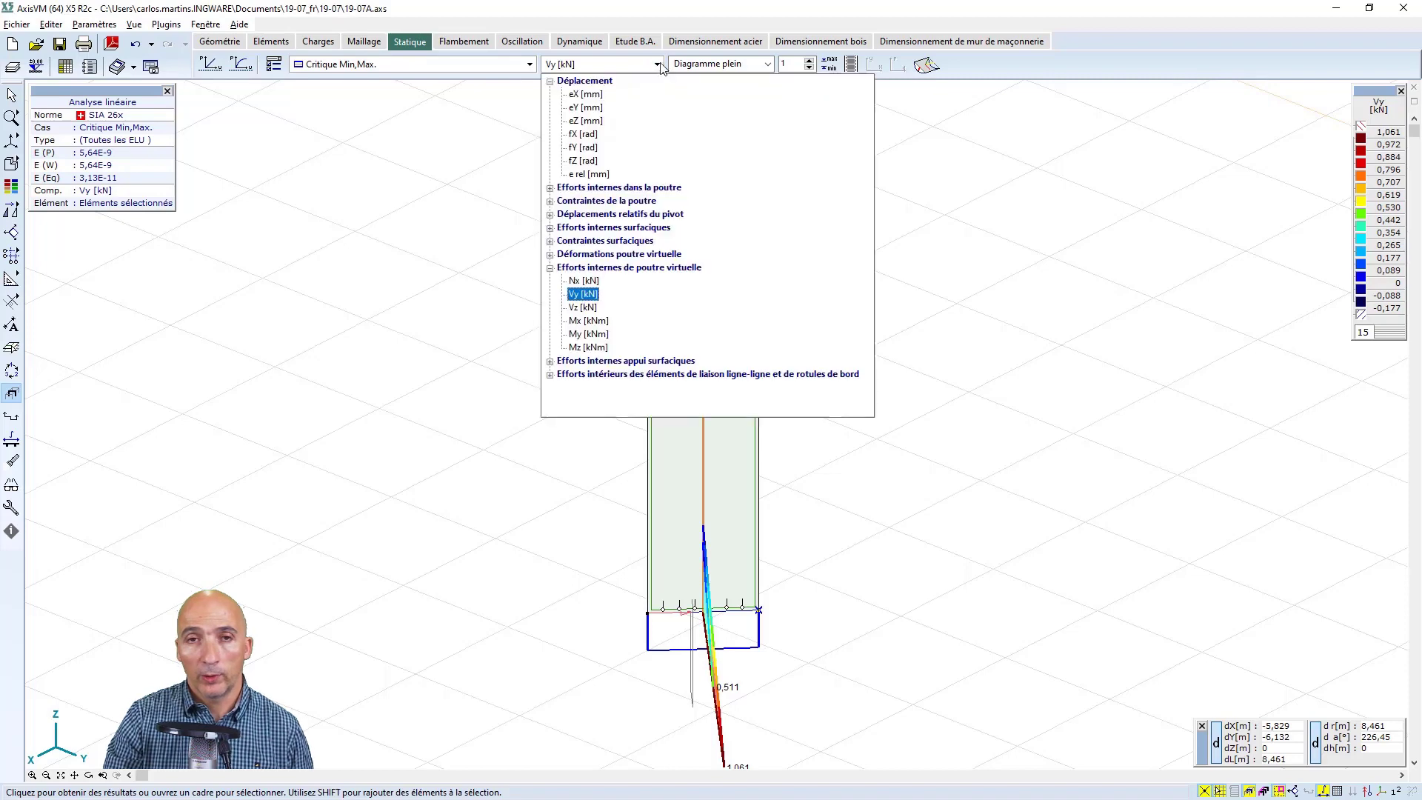
left_click(584, 307)
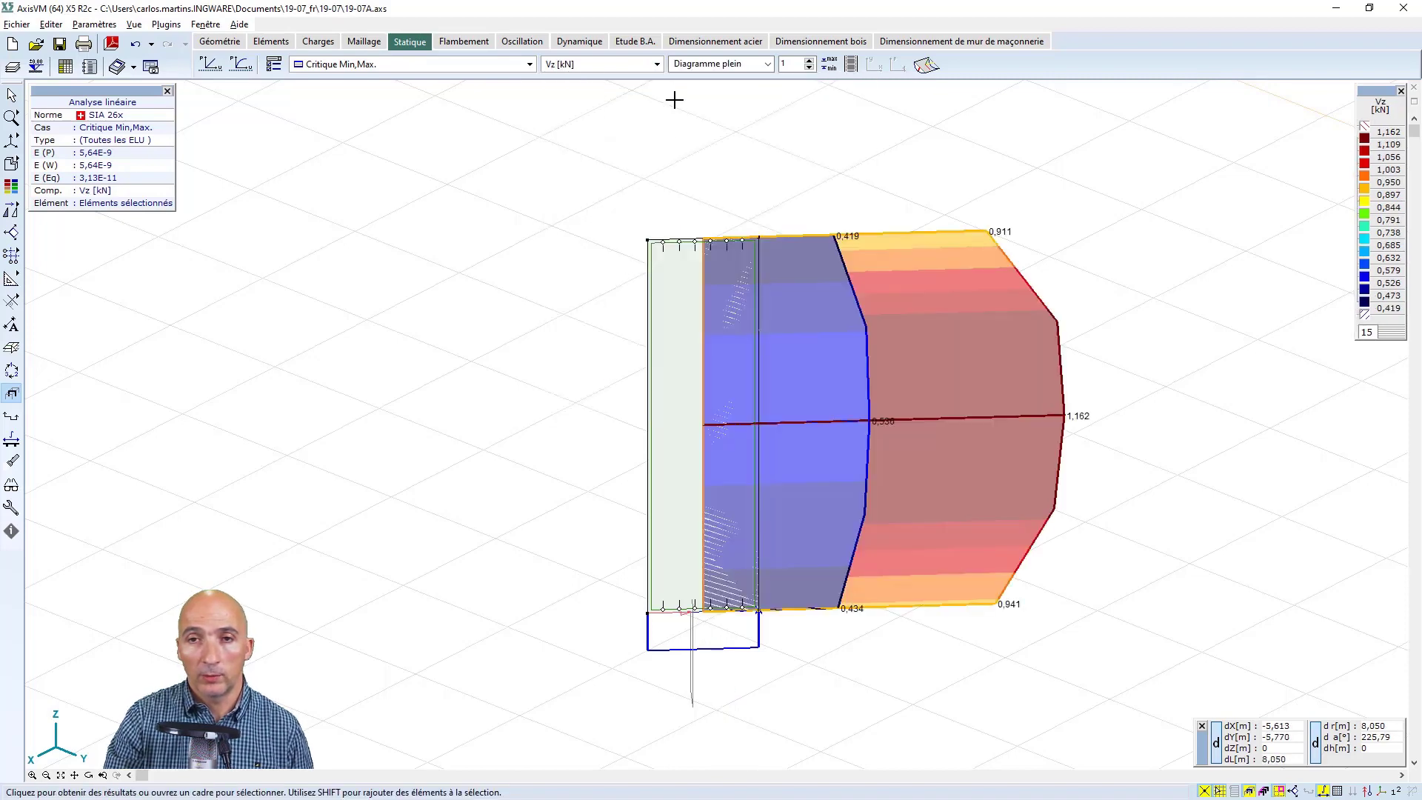
left_click(658, 64)
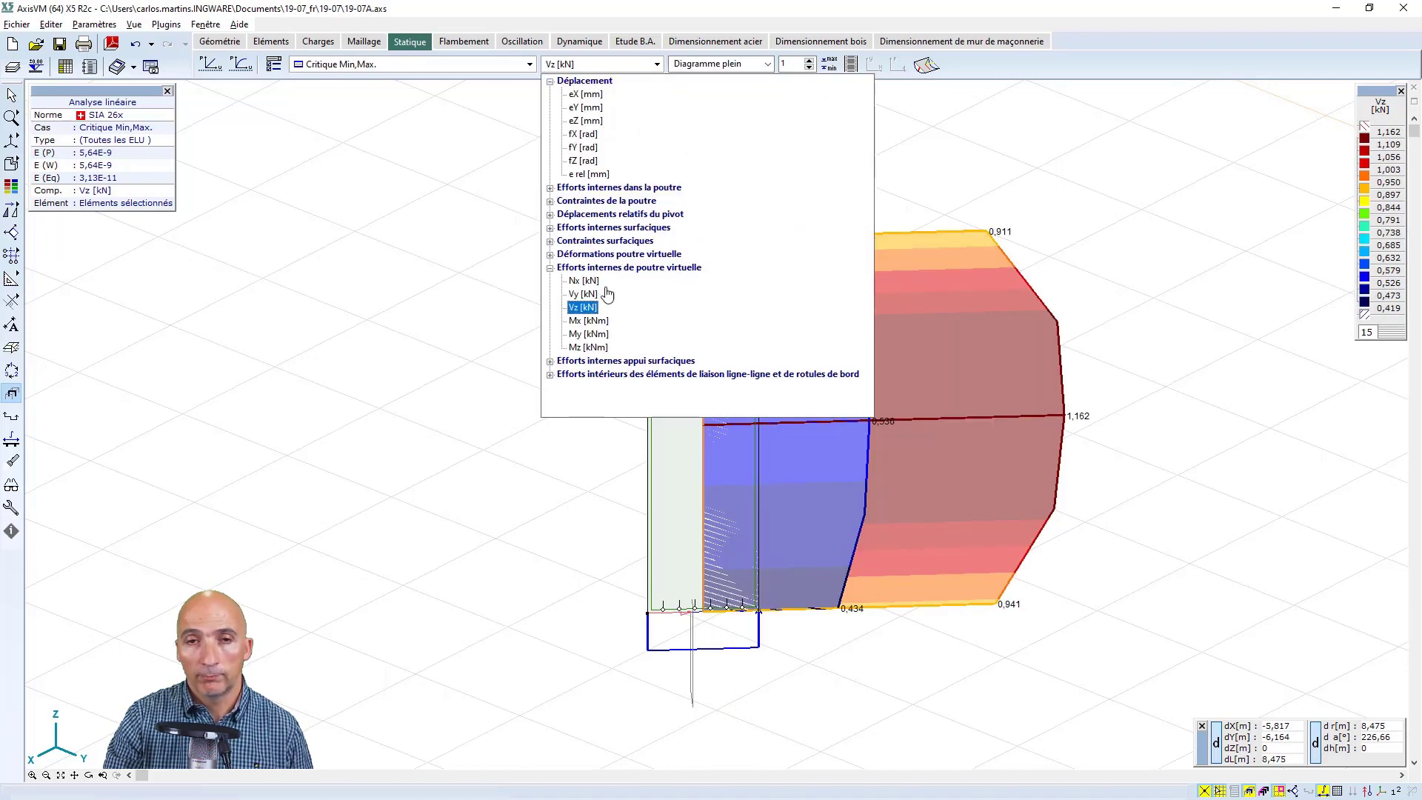
left_click(585, 333)
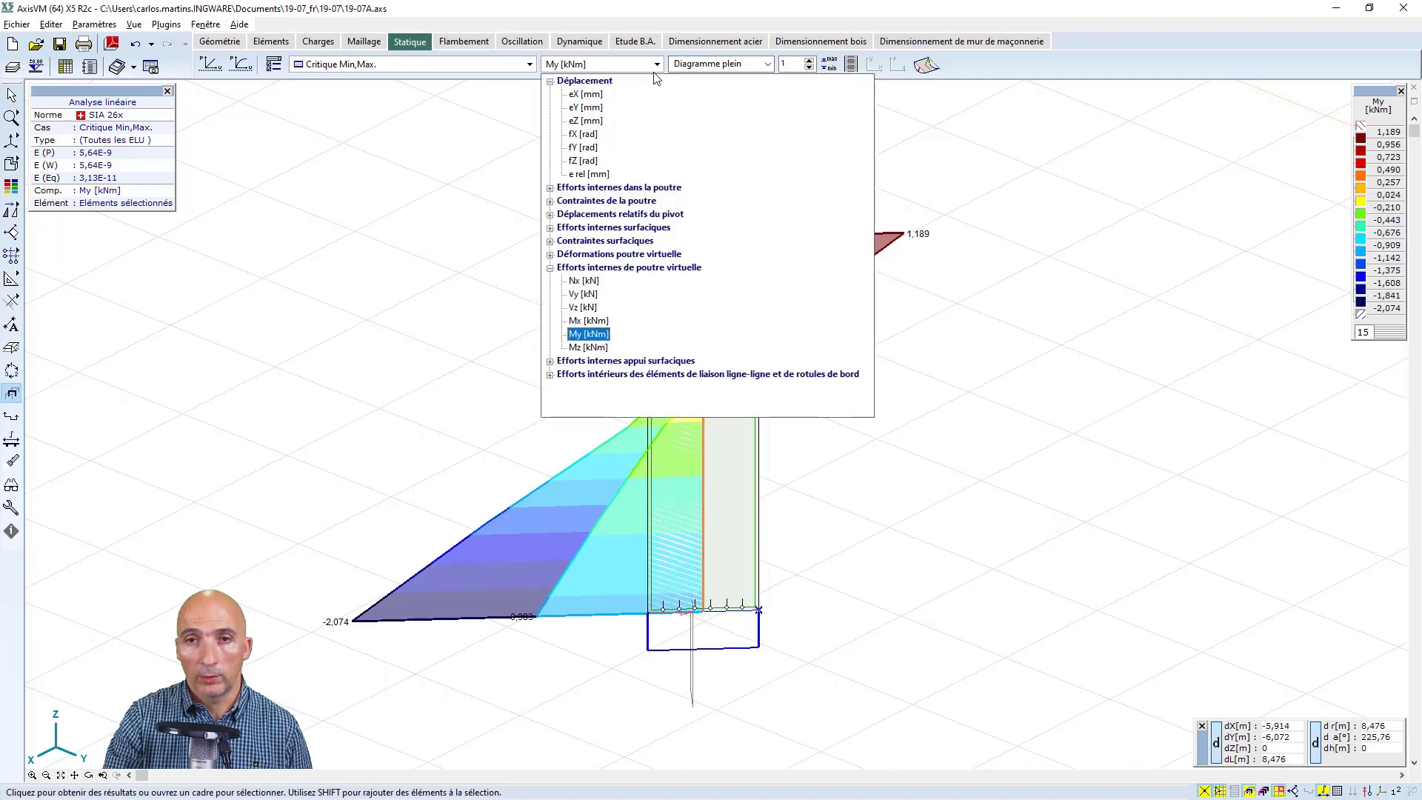
left_click(656, 64)
left_click(588, 347)
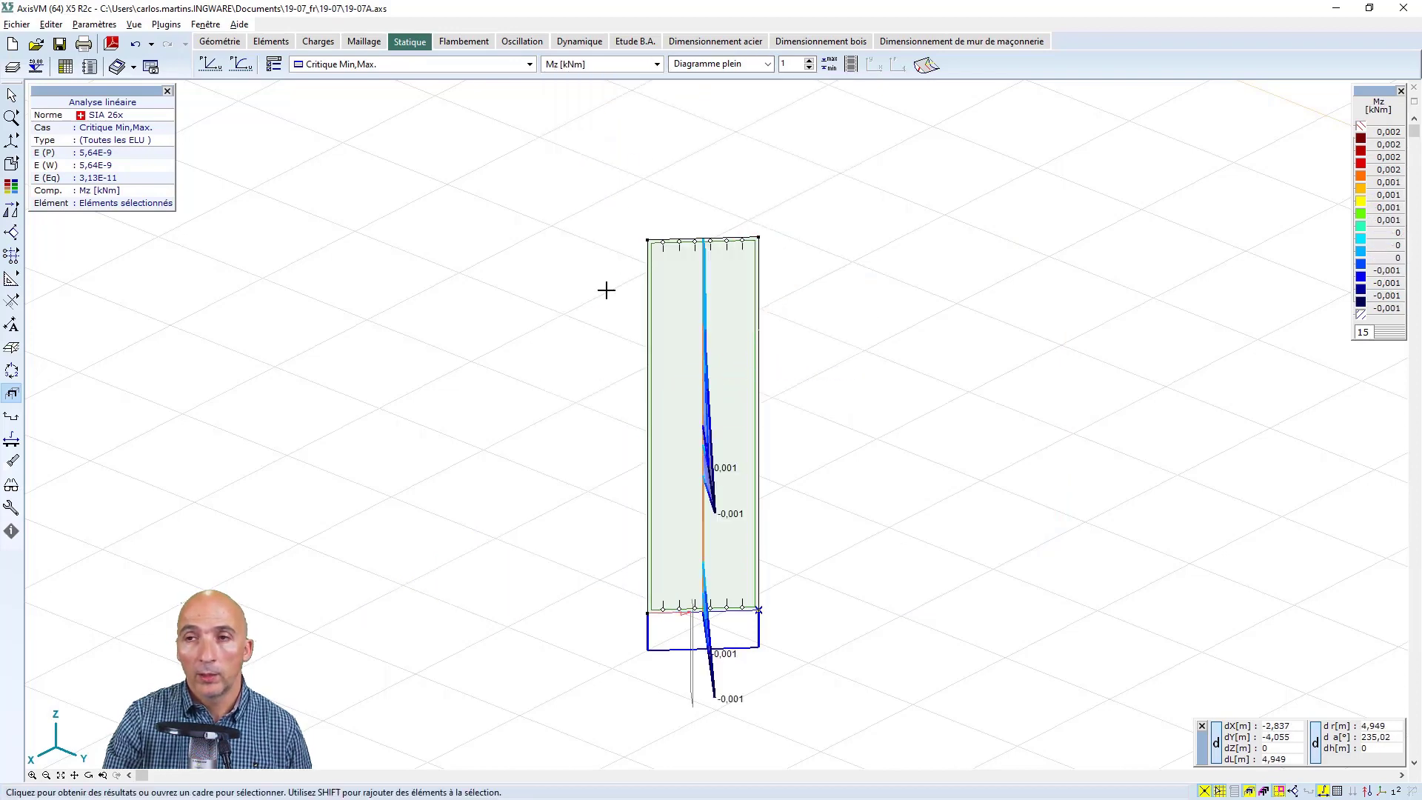
left_click(656, 65)
left_click(573, 335)
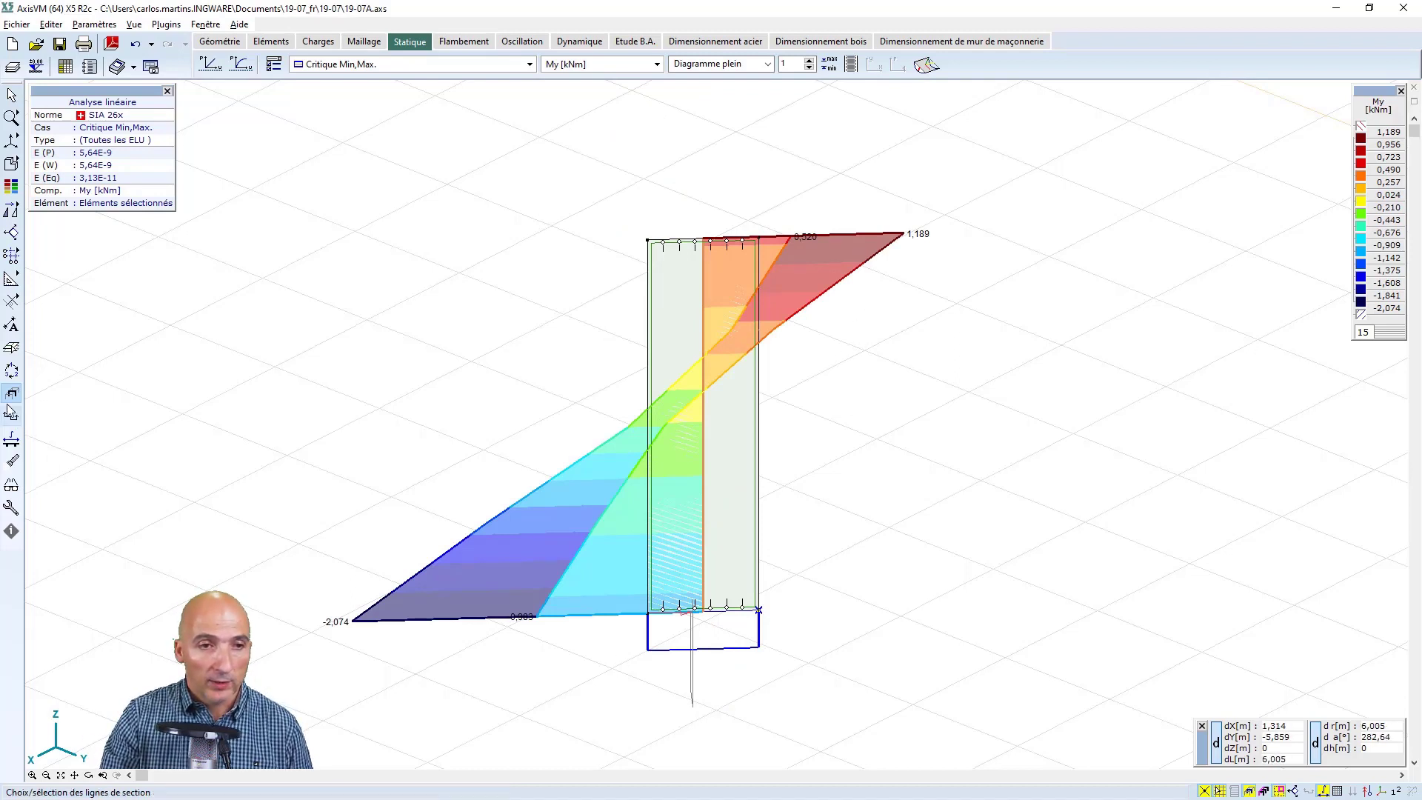
Turn off the parts display to show the whole building, and examine the wall pier's My diagram within it
left_click(1249, 790)
scroll(852, 575, "down", 6)
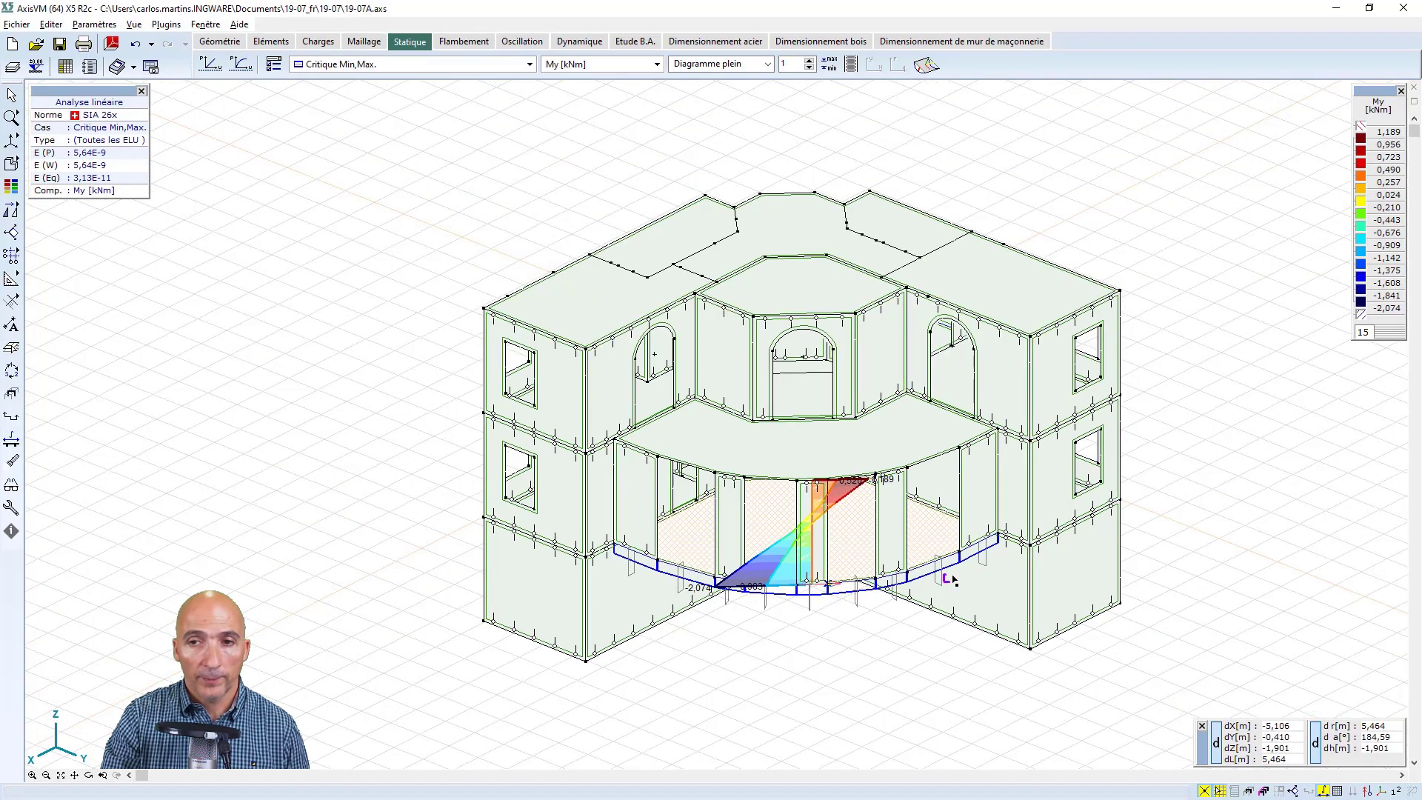
middle_click_drag(953, 580, 838, 597)
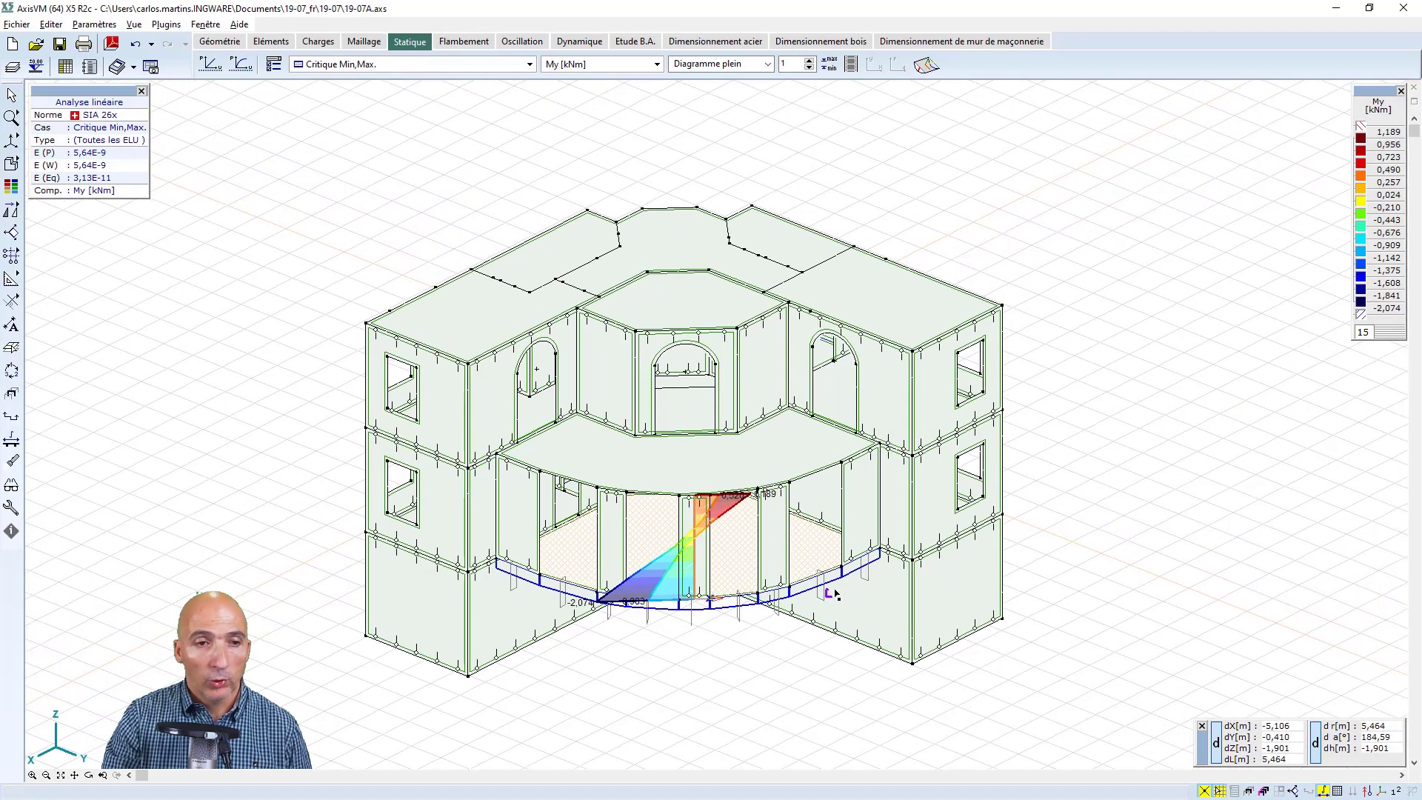
left_click(89, 776)
left_click_drag(969, 546, 739, 552)
scroll(928, 523, "up", 1)
scroll(928, 523, "up", 2)
middle_click_drag(972, 537, 1016, 492)
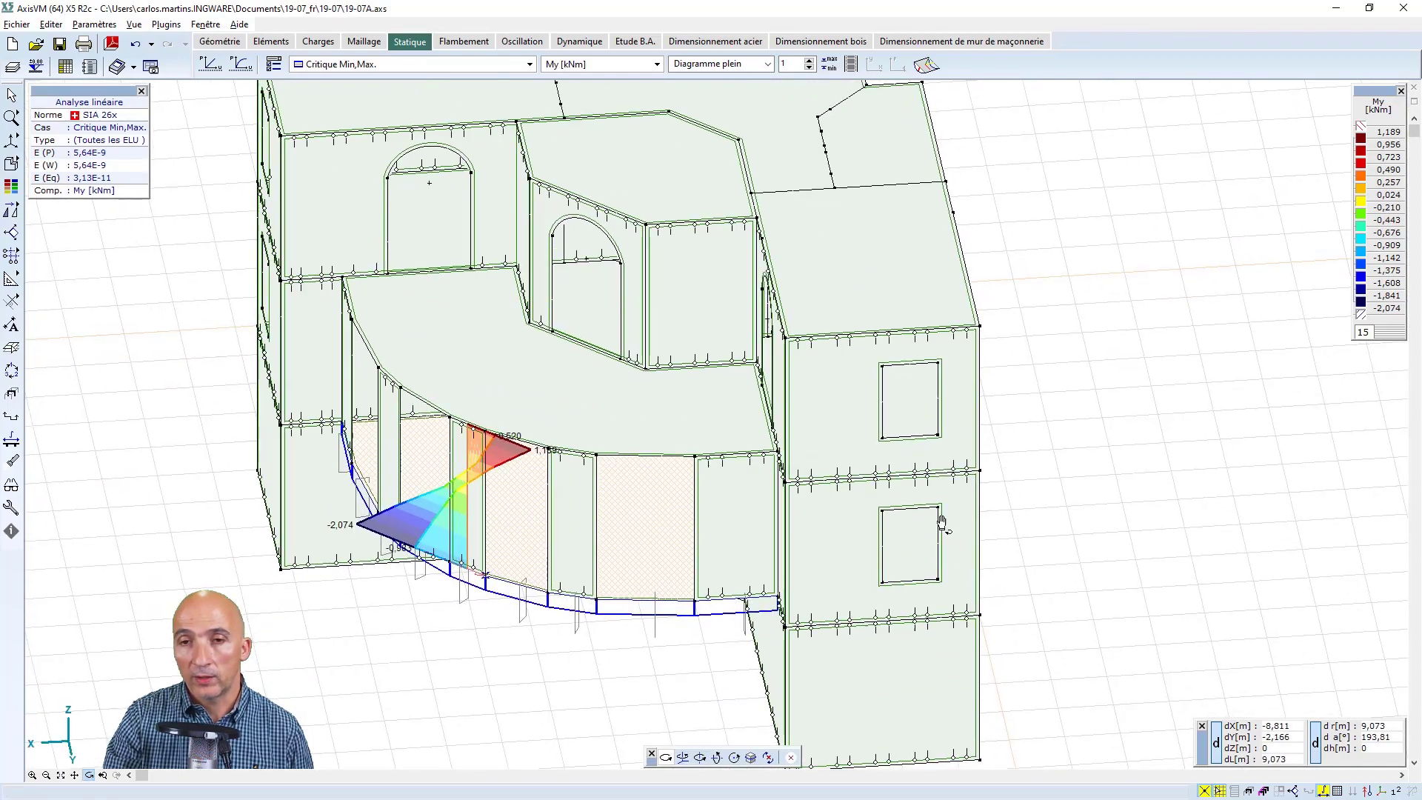
left_click_drag(942, 524, 1018, 504)
scroll(986, 361, "up", 2)
middle_click_drag(1017, 444, 1045, 470)
middle_click_drag(934, 440, 994, 400)
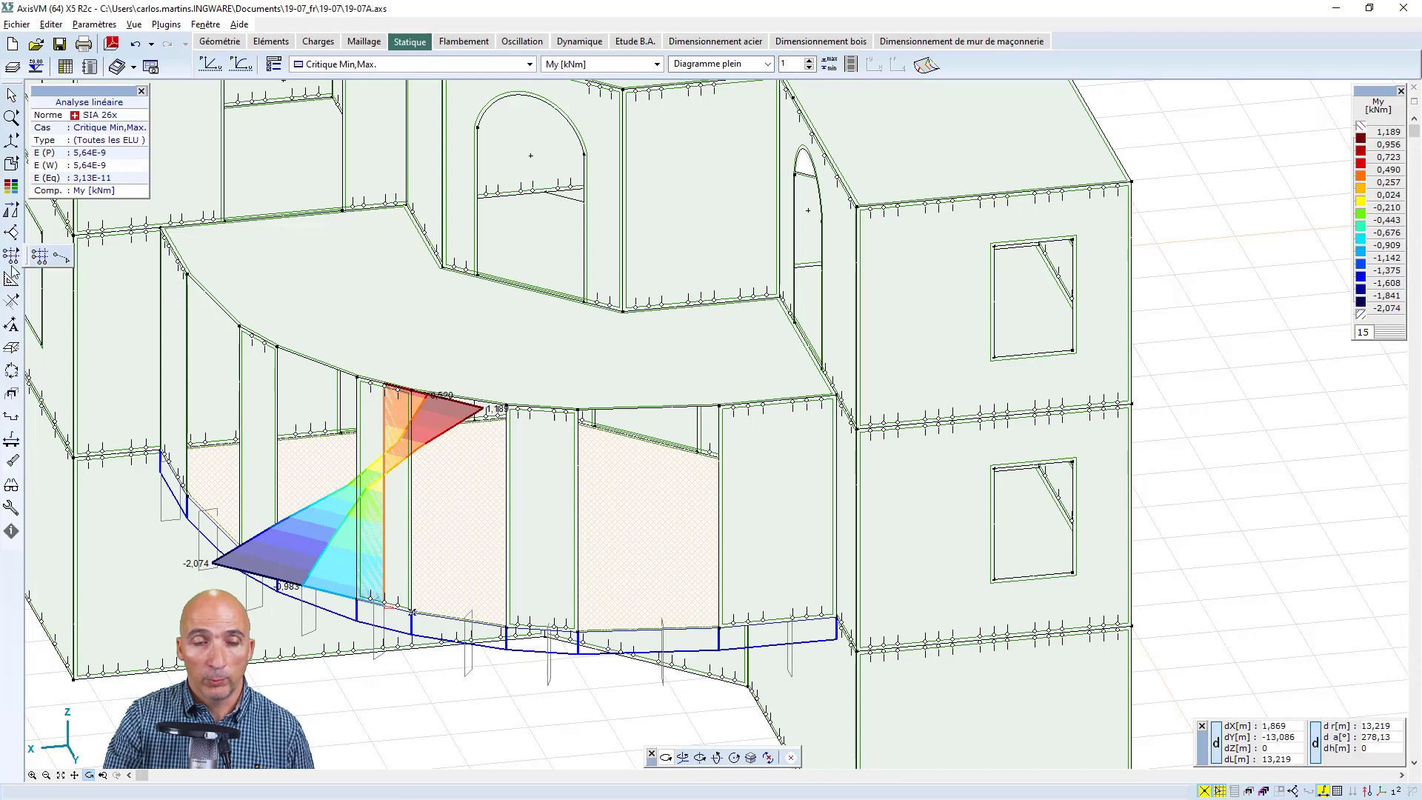
Open the virtual beam definition for the whole building model
left_click(12, 326)
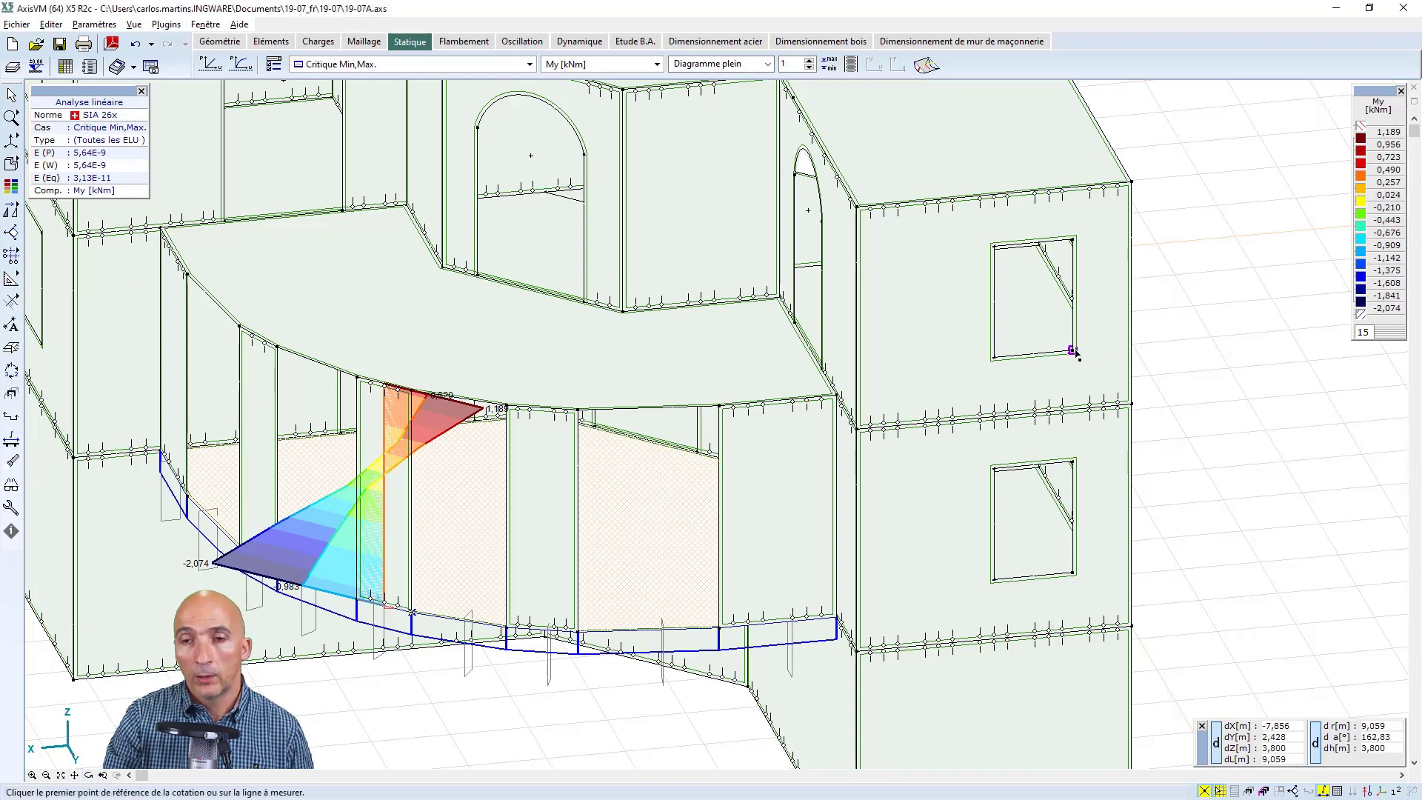
left_click(1103, 354)
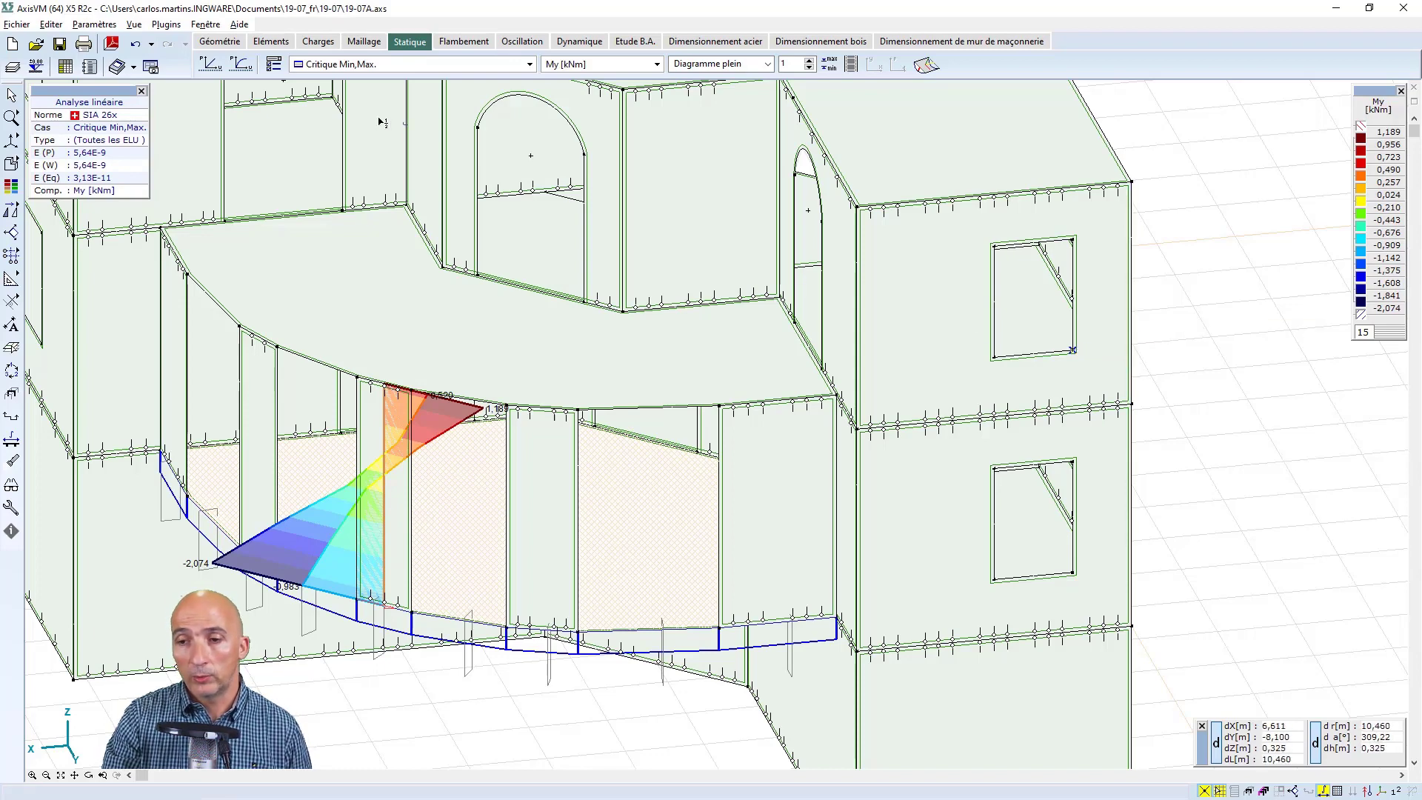
left_click(13, 442)
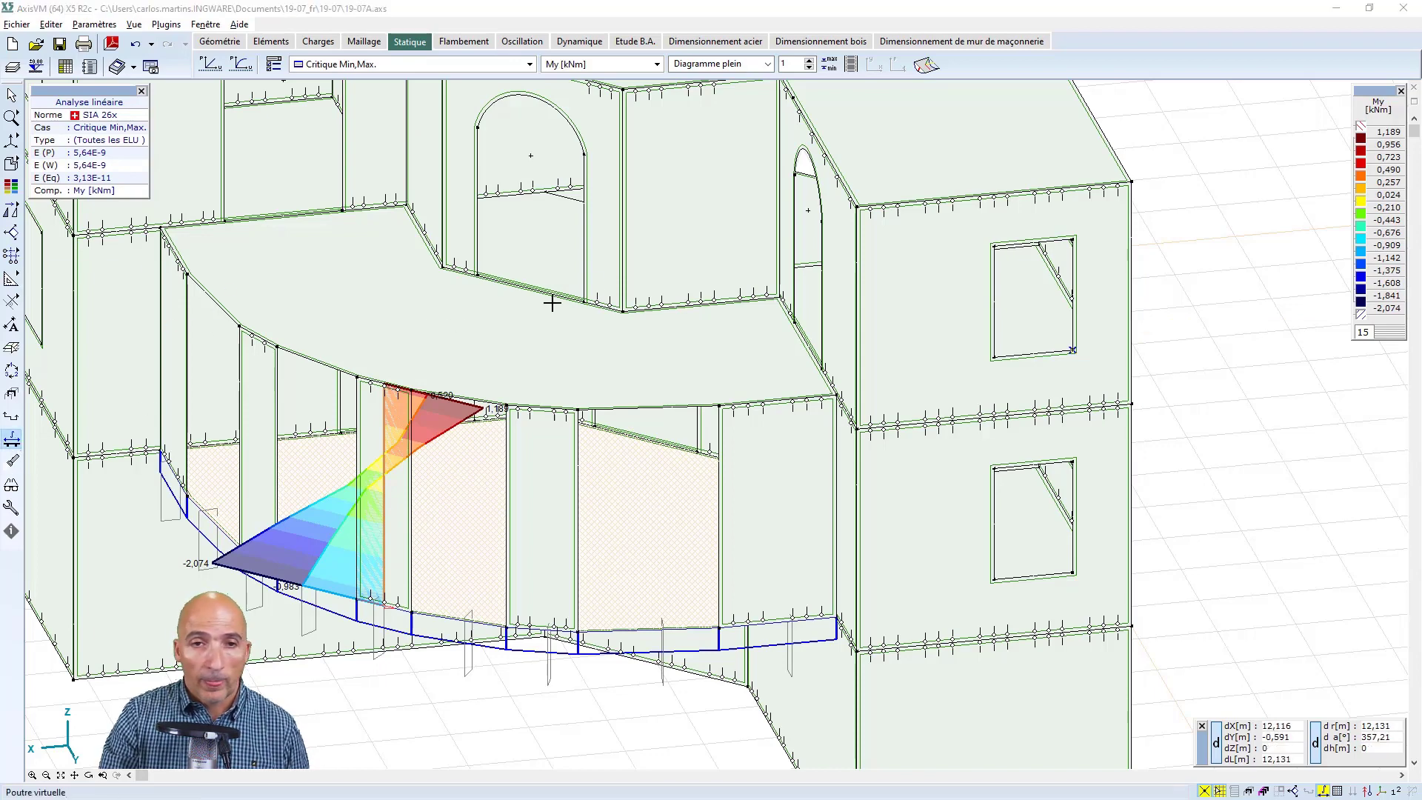
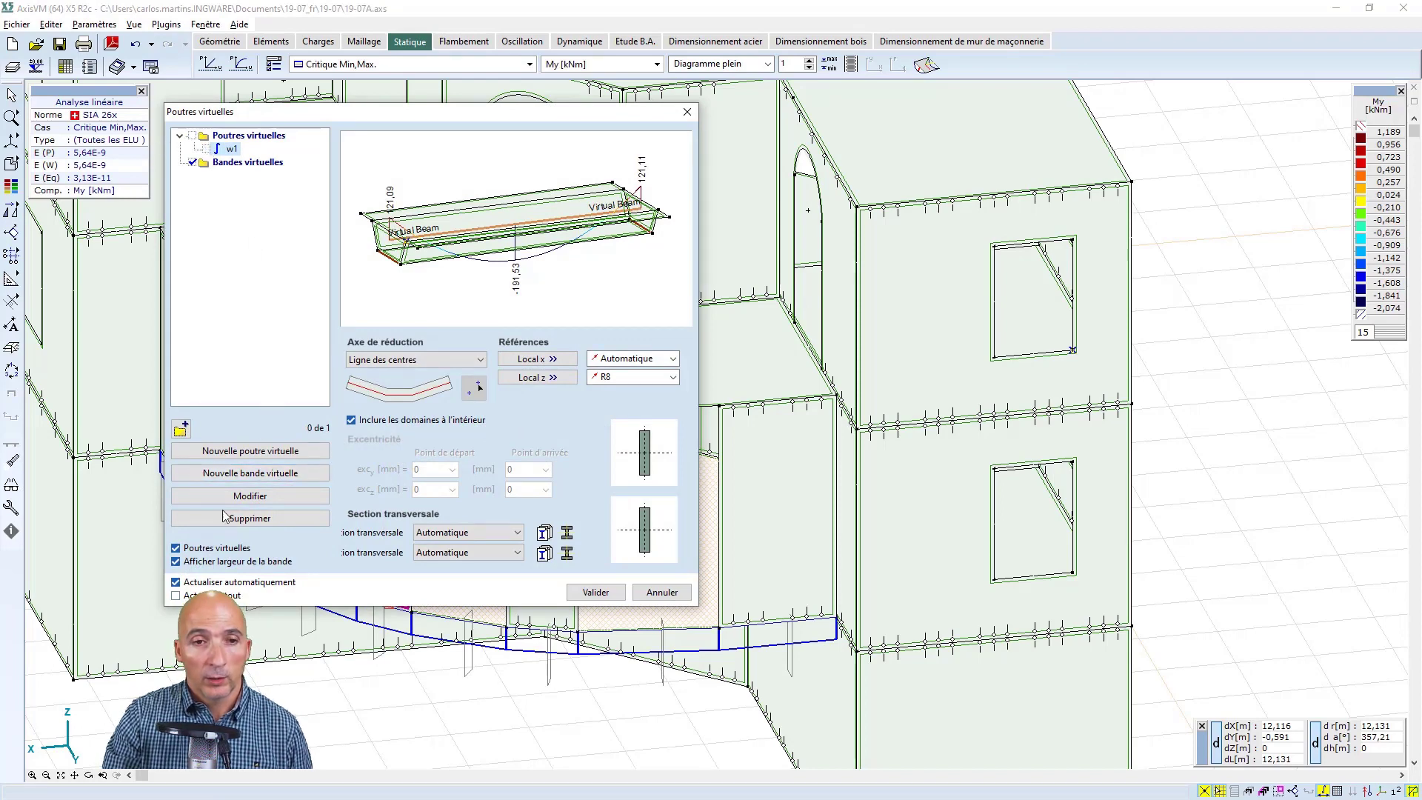
Create virtual strip w2 on the upper-storey window wall, starting 0.375 m from the outer bottom corner and running 3 m up to the top edge
left_click(251, 476)
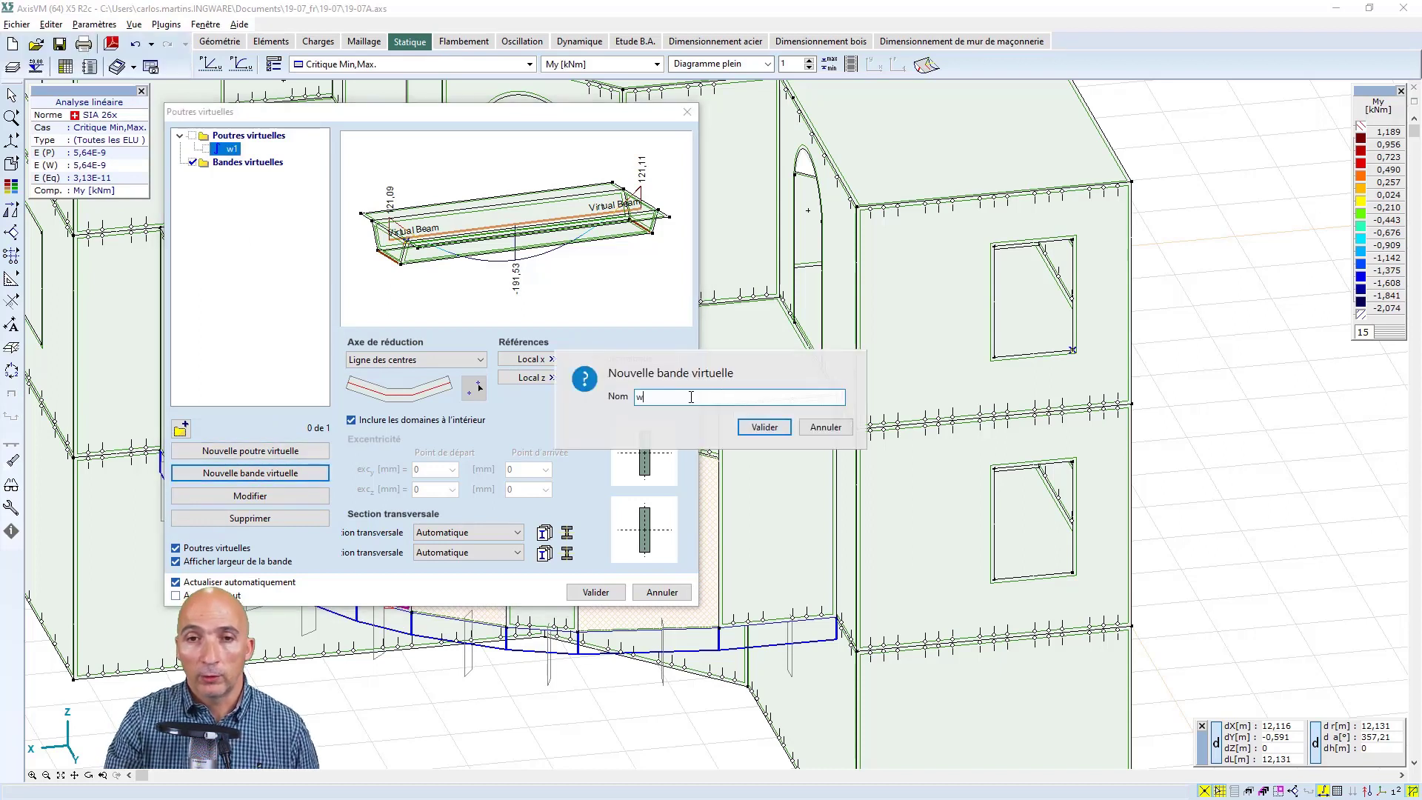
left_click(762, 427)
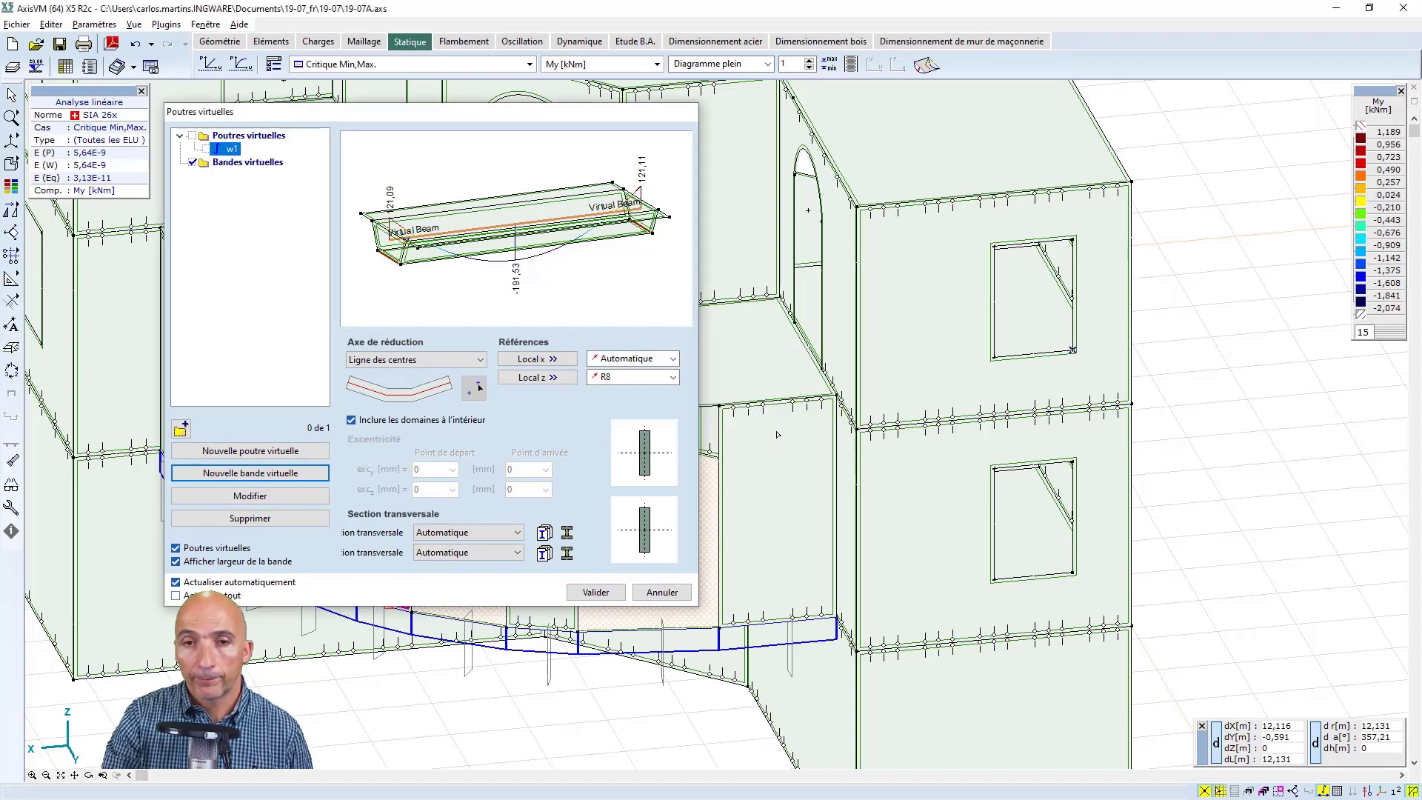
left_click(1132, 404)
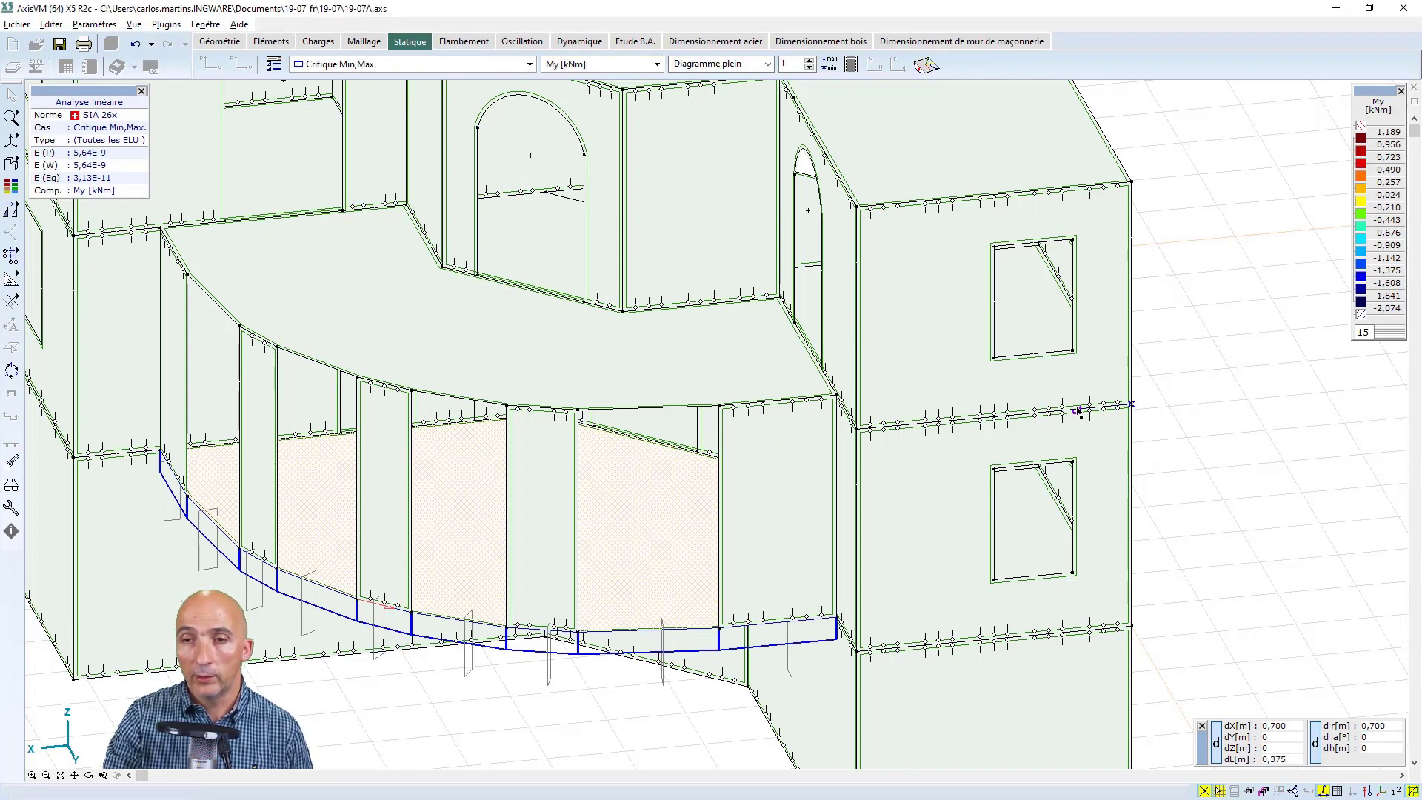
key("Return")
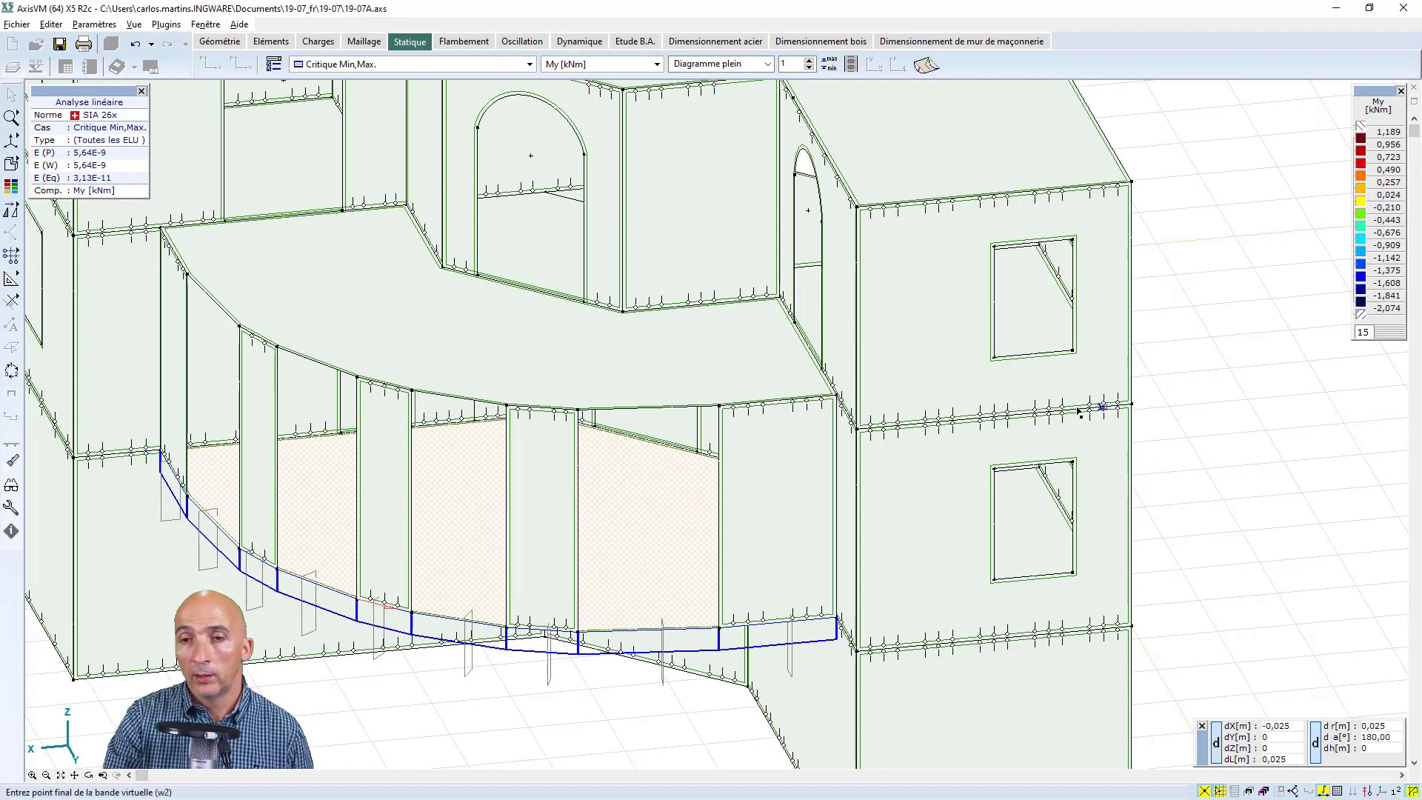
left_click(1101, 190)
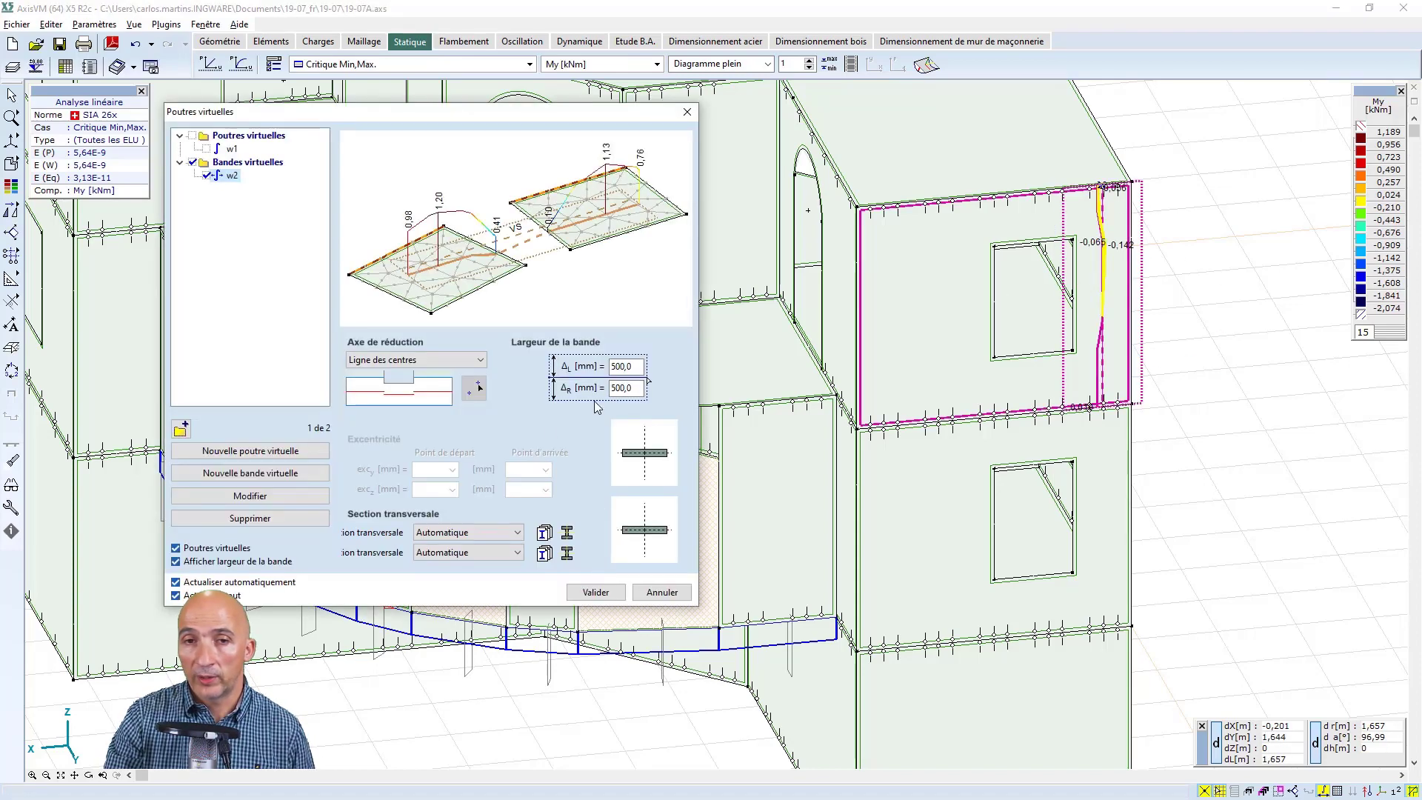
Set the width of strip w2 to 375 mm on both sides of its axis and accept the virtual beam definitions
left_click_drag(638, 365, 614, 368)
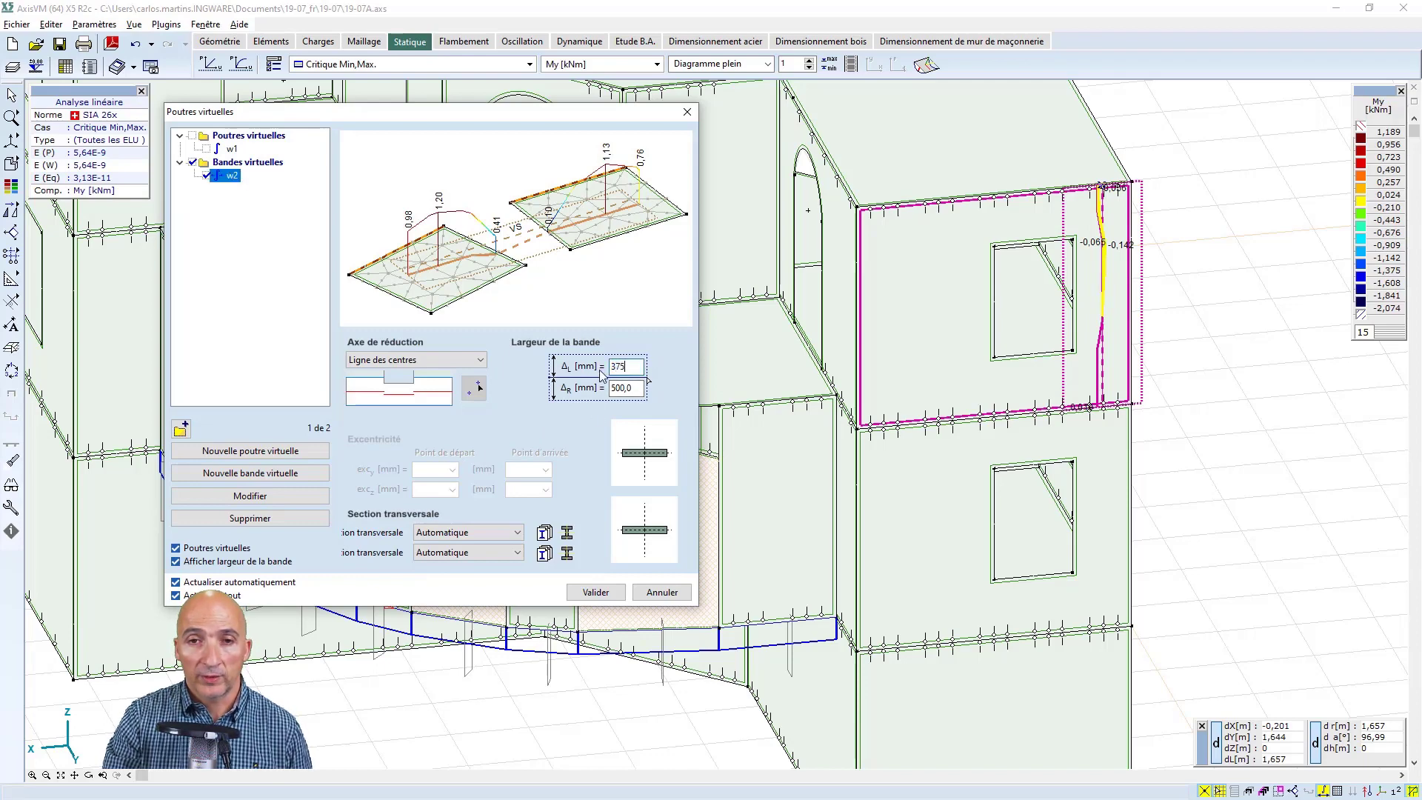
key("Tab")
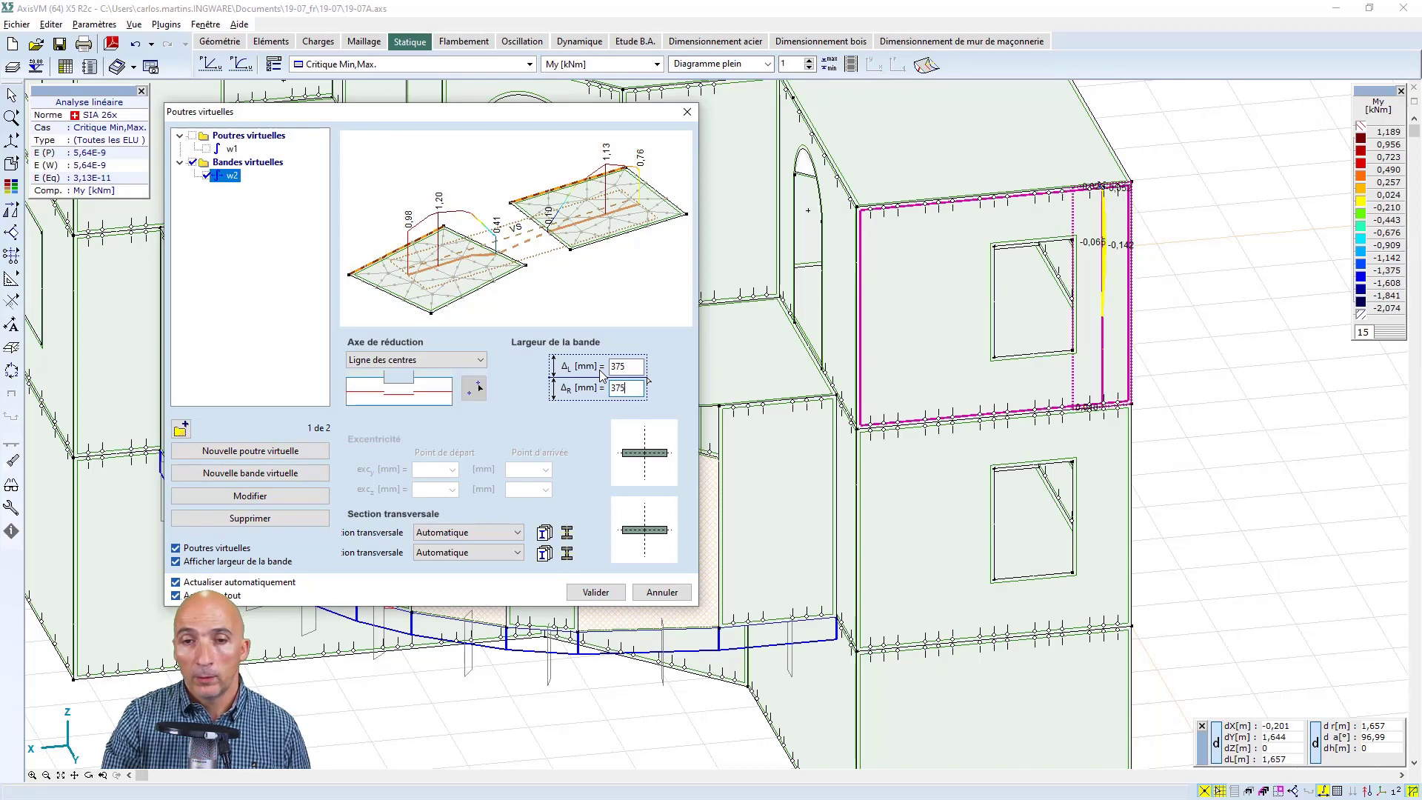
left_click(596, 592)
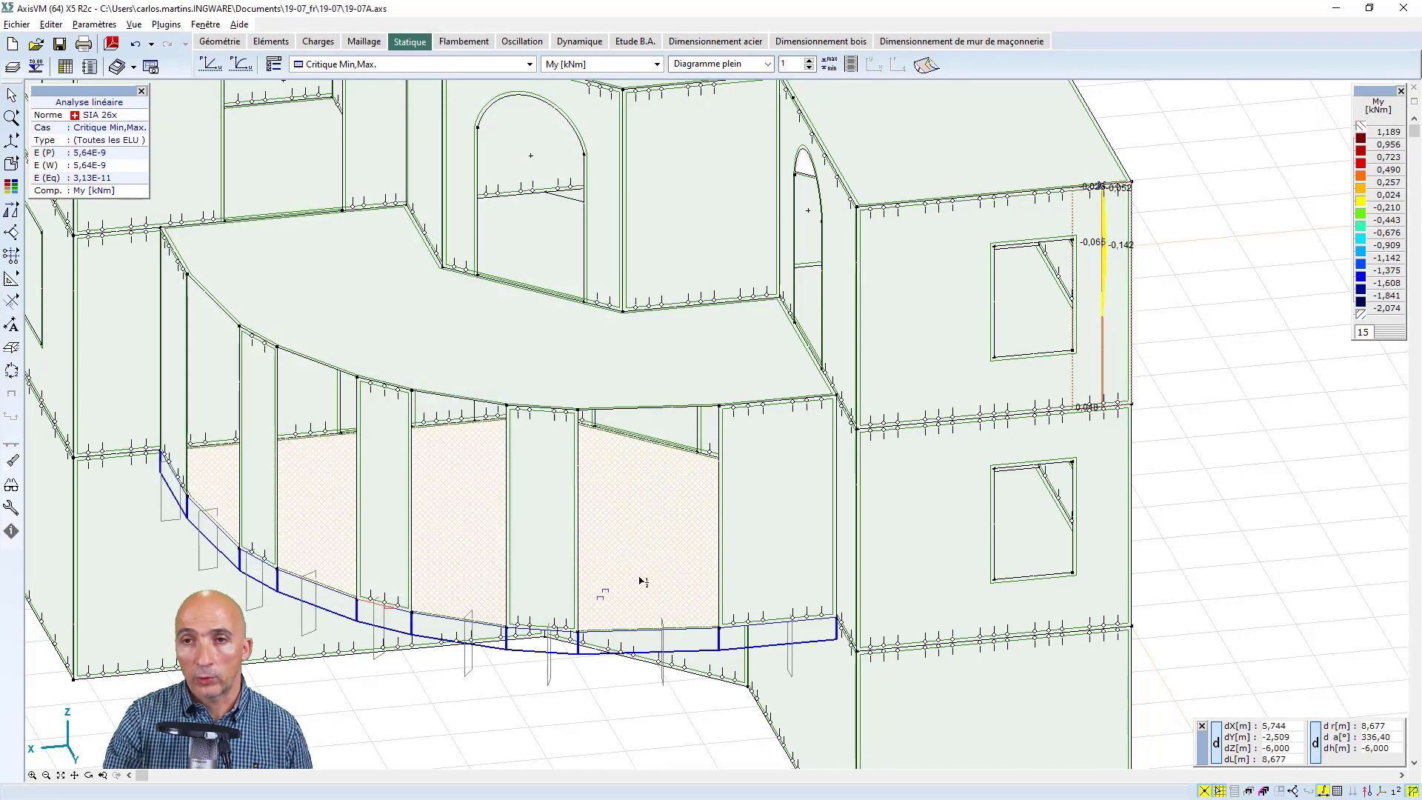
Review the virtual strip's internal force diagrams for Mx, My, Mz and Nx in turn
left_click(656, 64)
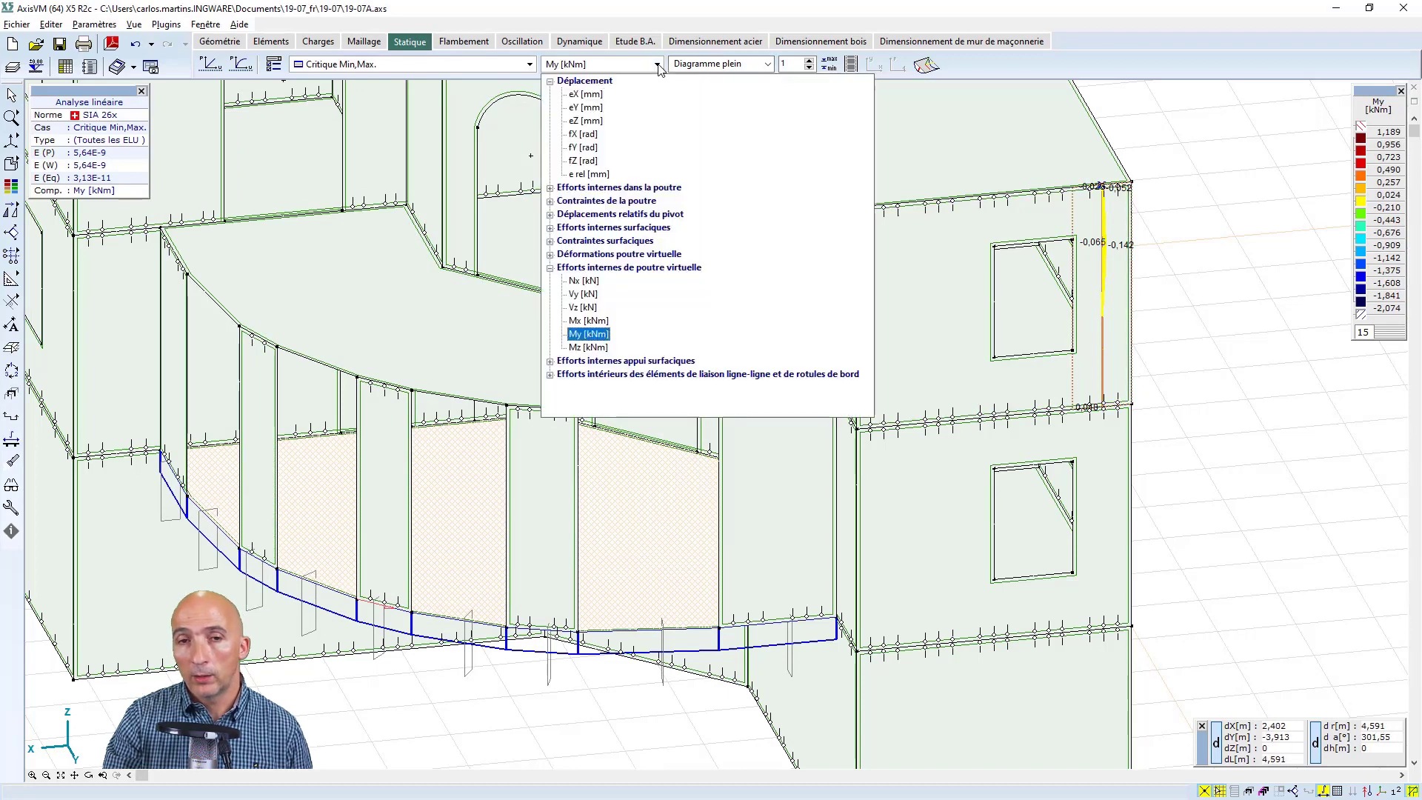
left_click(586, 320)
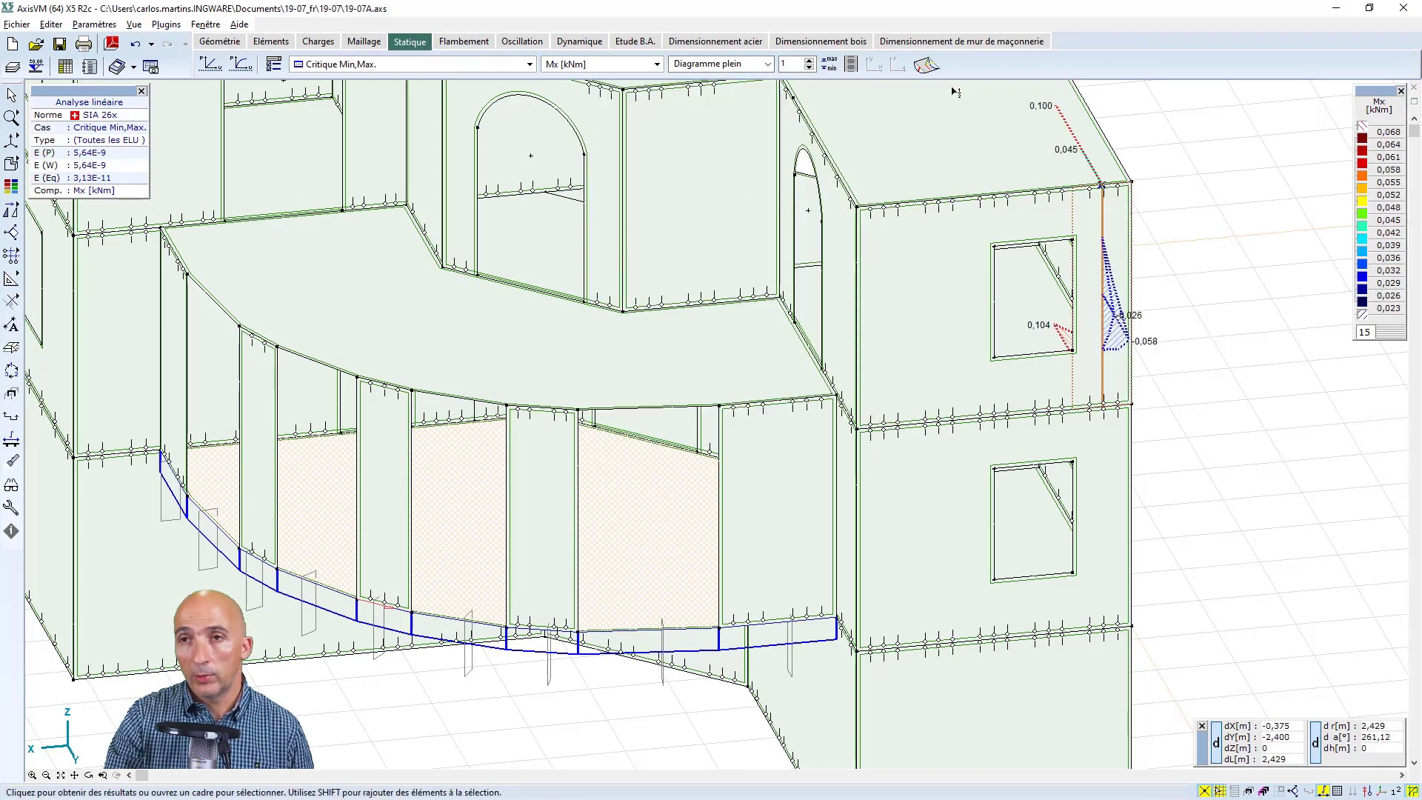
left_click(658, 65)
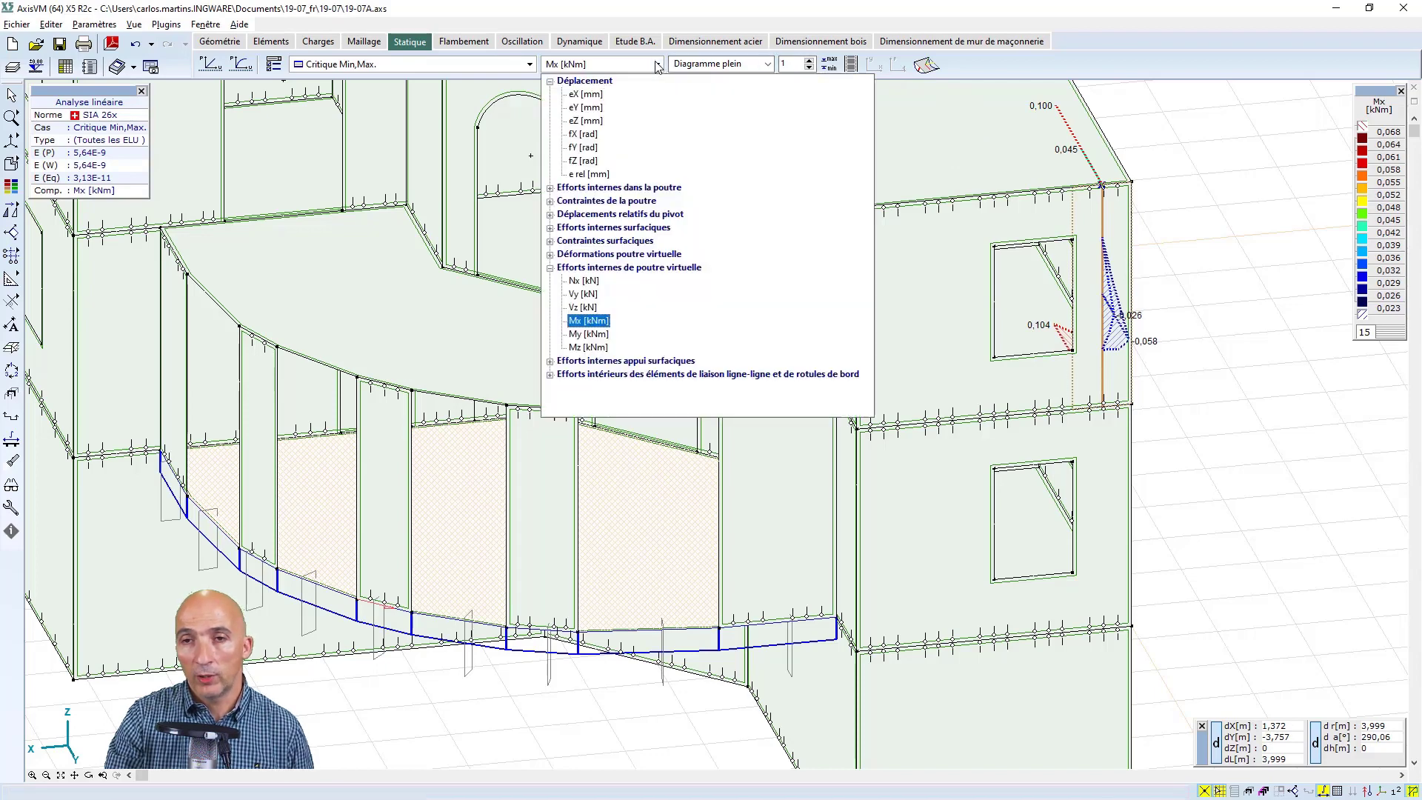
left_click(578, 334)
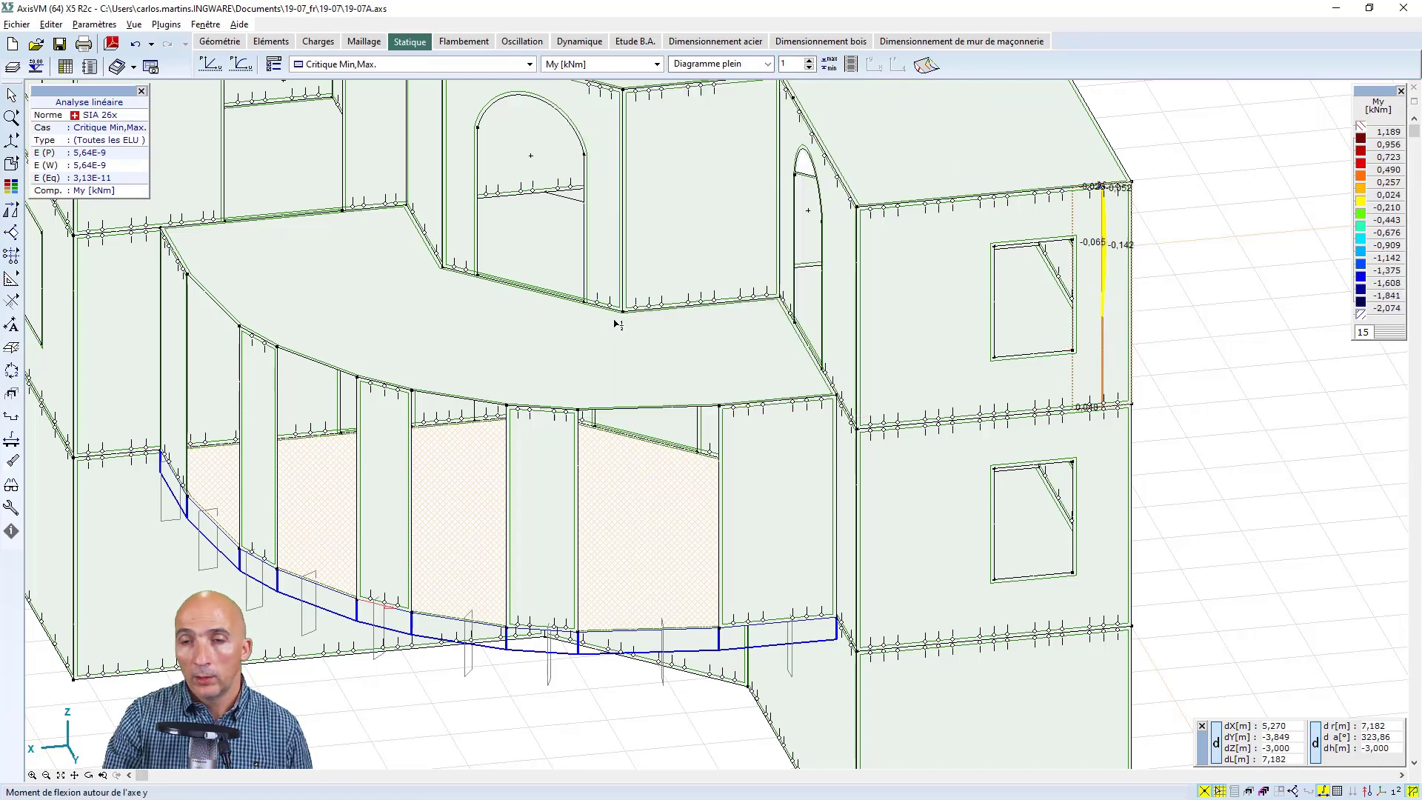
left_click(658, 65)
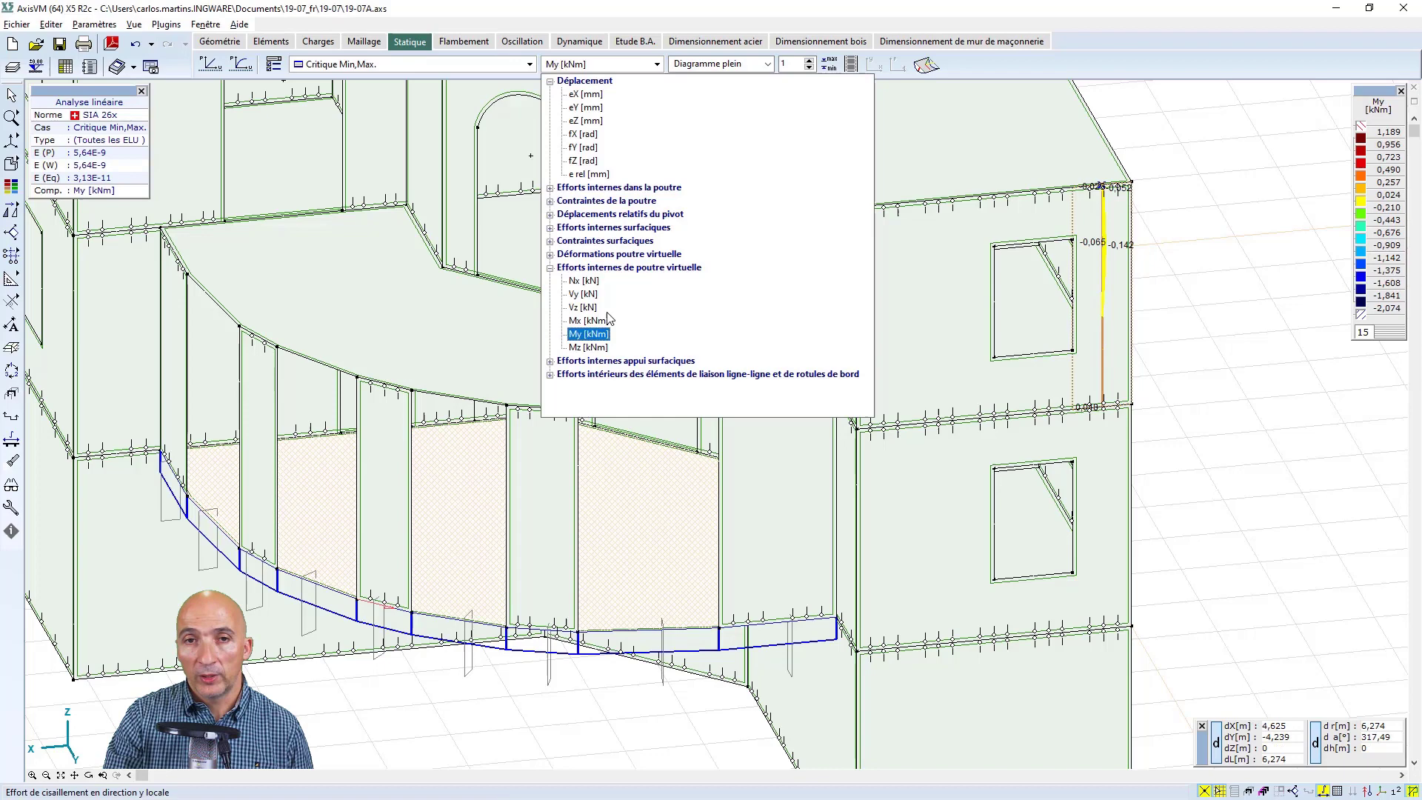
left_click(588, 347)
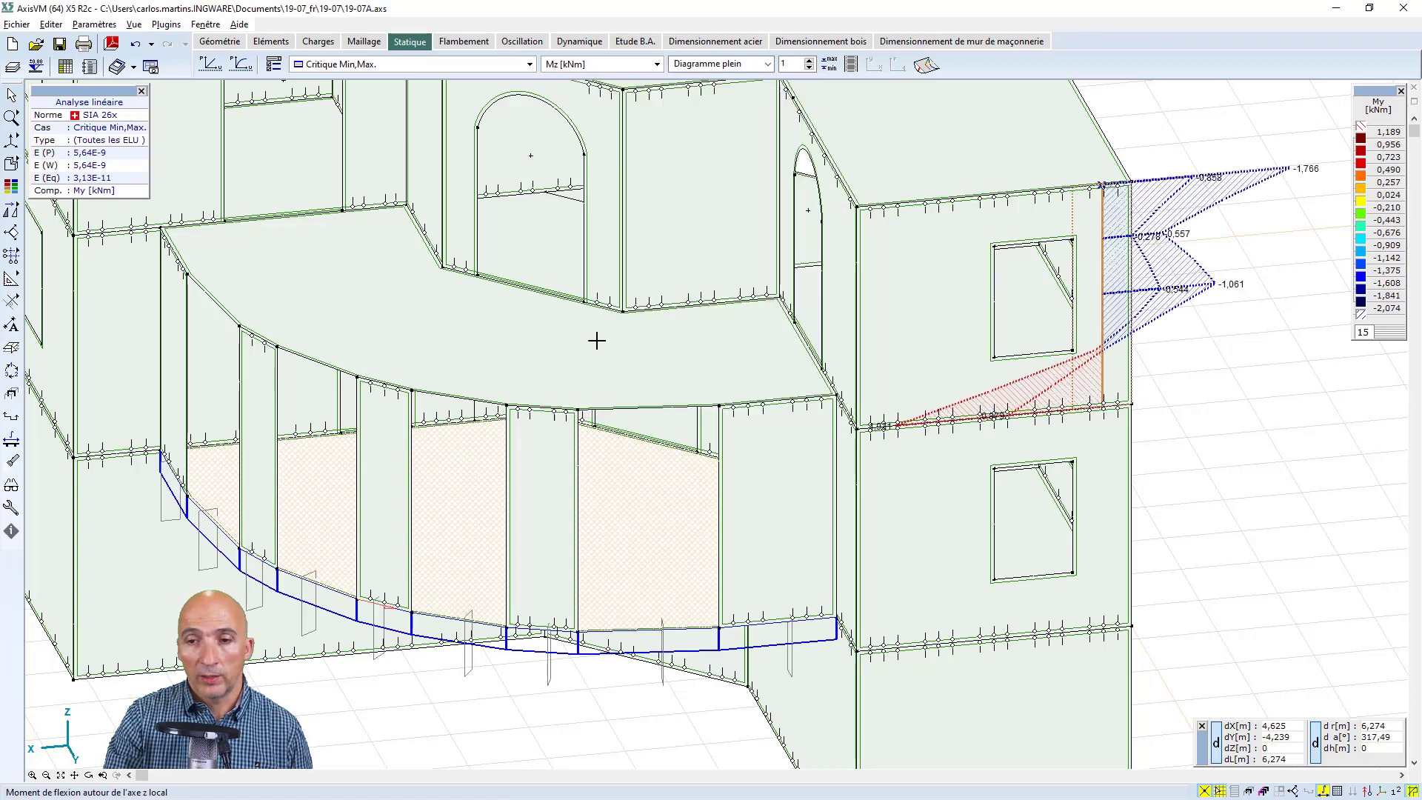
left_click(657, 65)
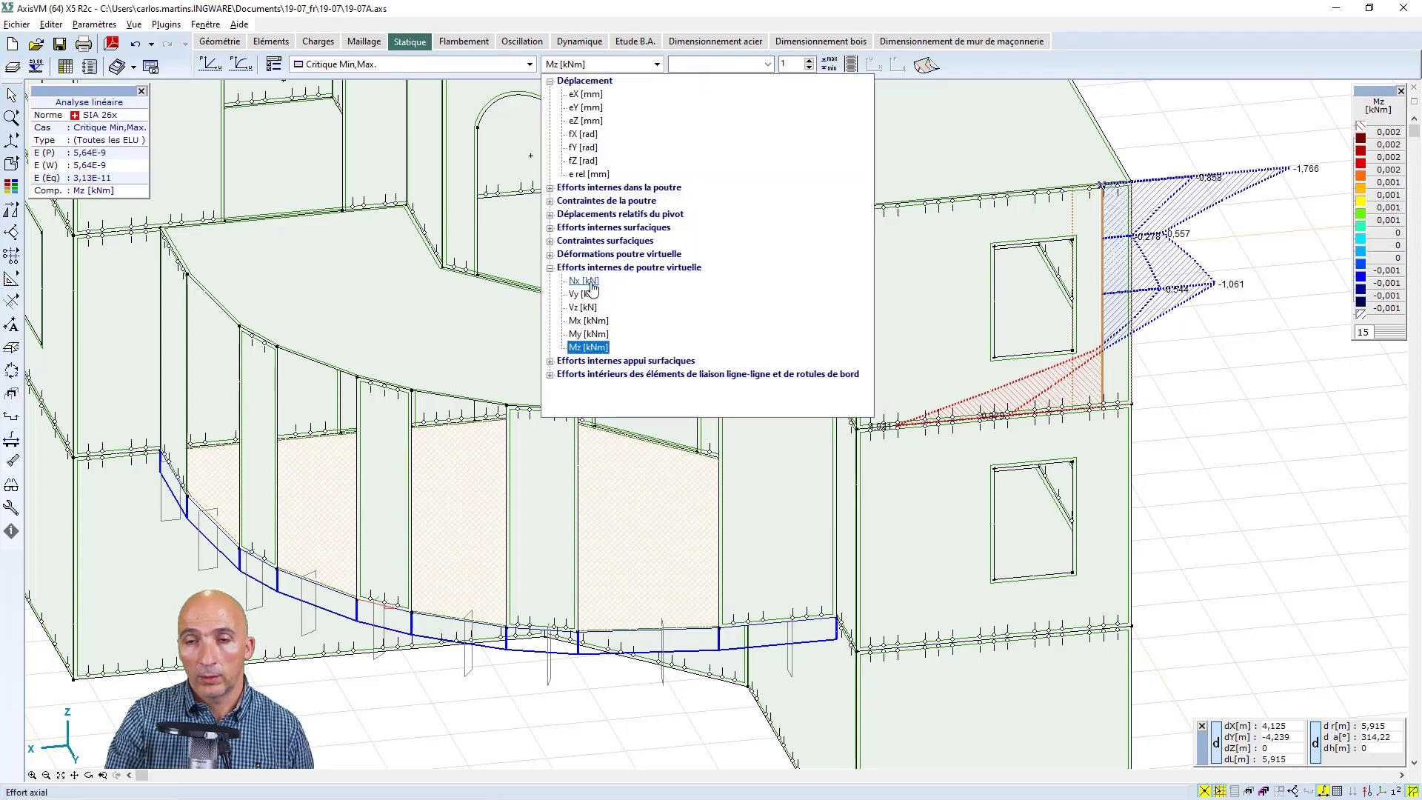
left_click(583, 281)
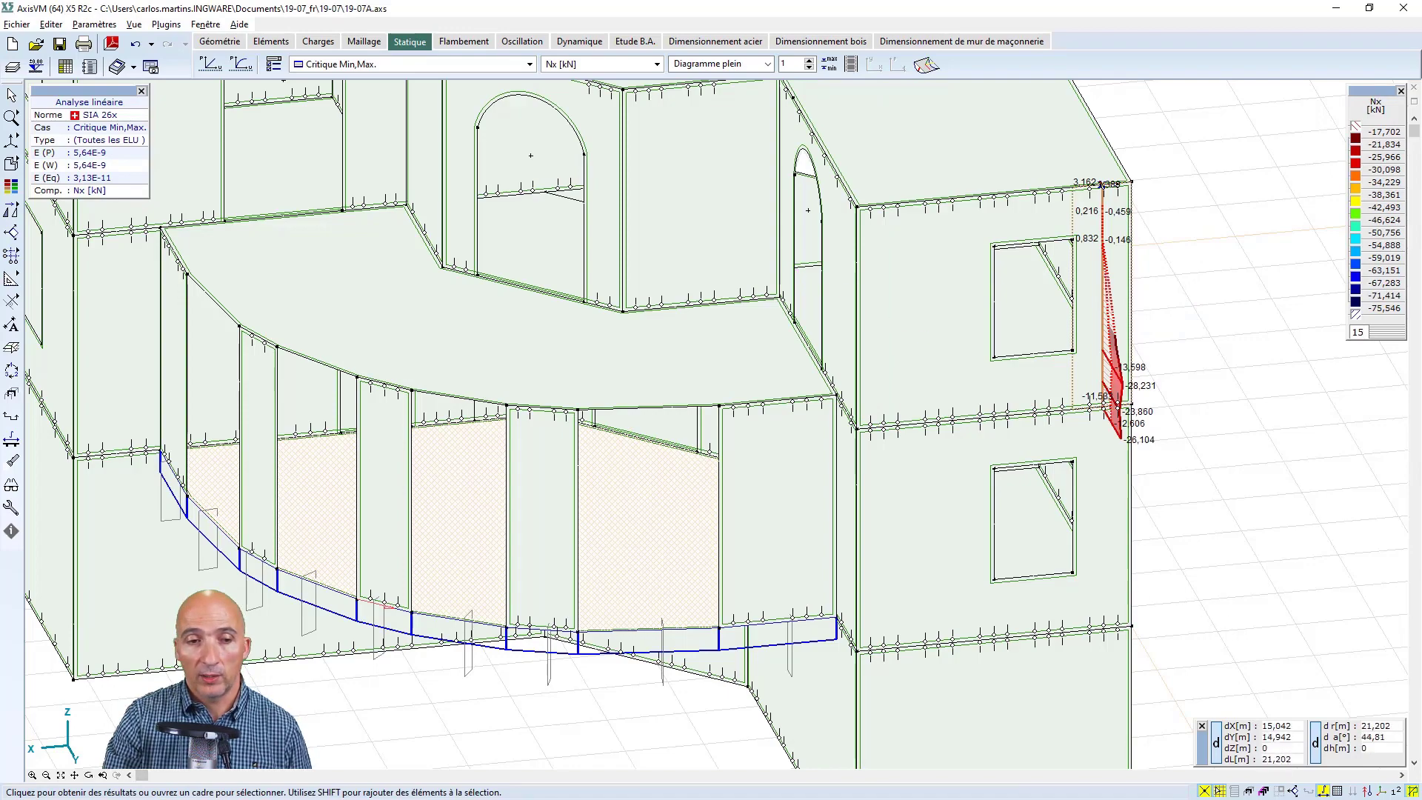
Isolate the upper-storey wall carrying strip w2 as the only displayed part and examine its Nx diagram
left_click(89, 776)
scroll(942, 275, "down", 3)
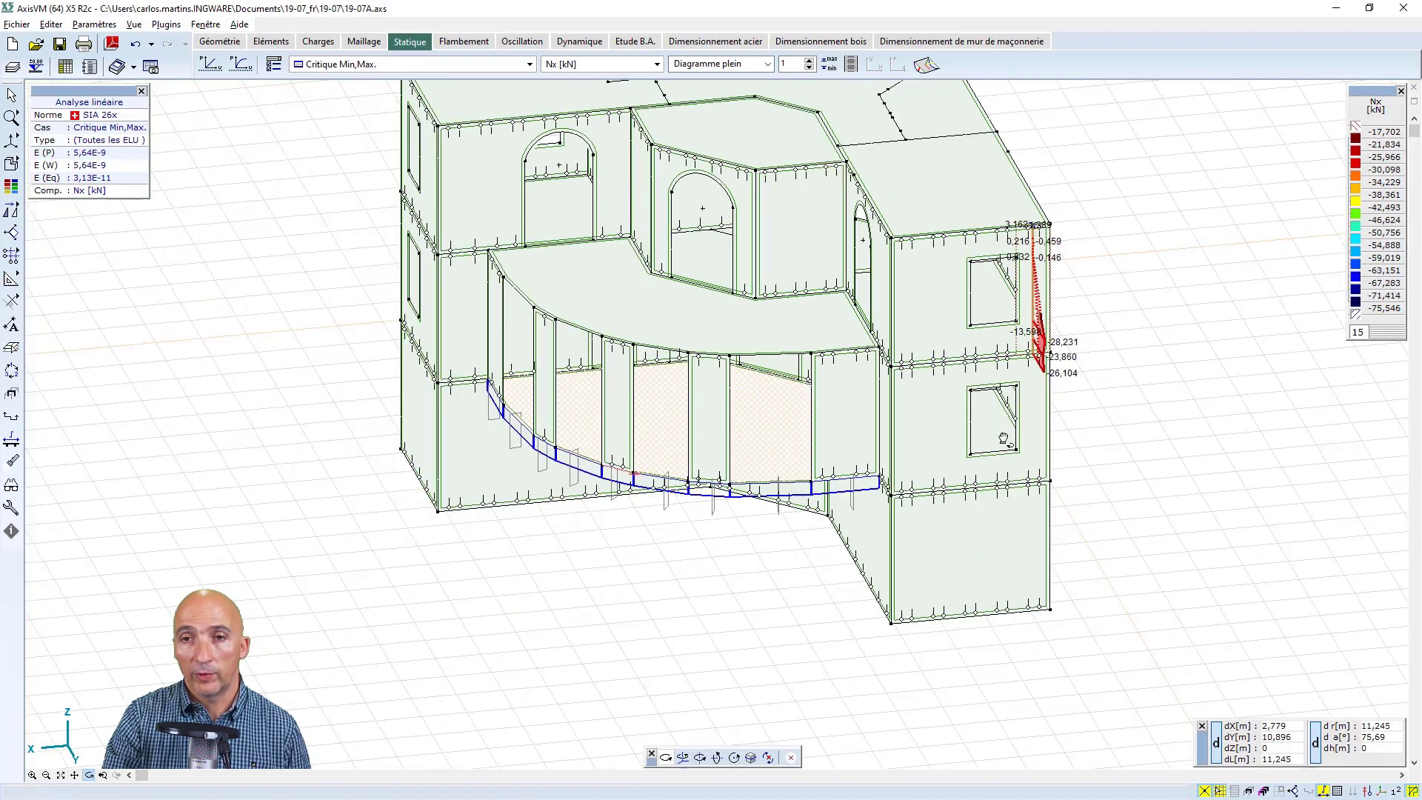
left_click_drag(1002, 437, 1252, 323)
scroll(1173, 229, "up", 5)
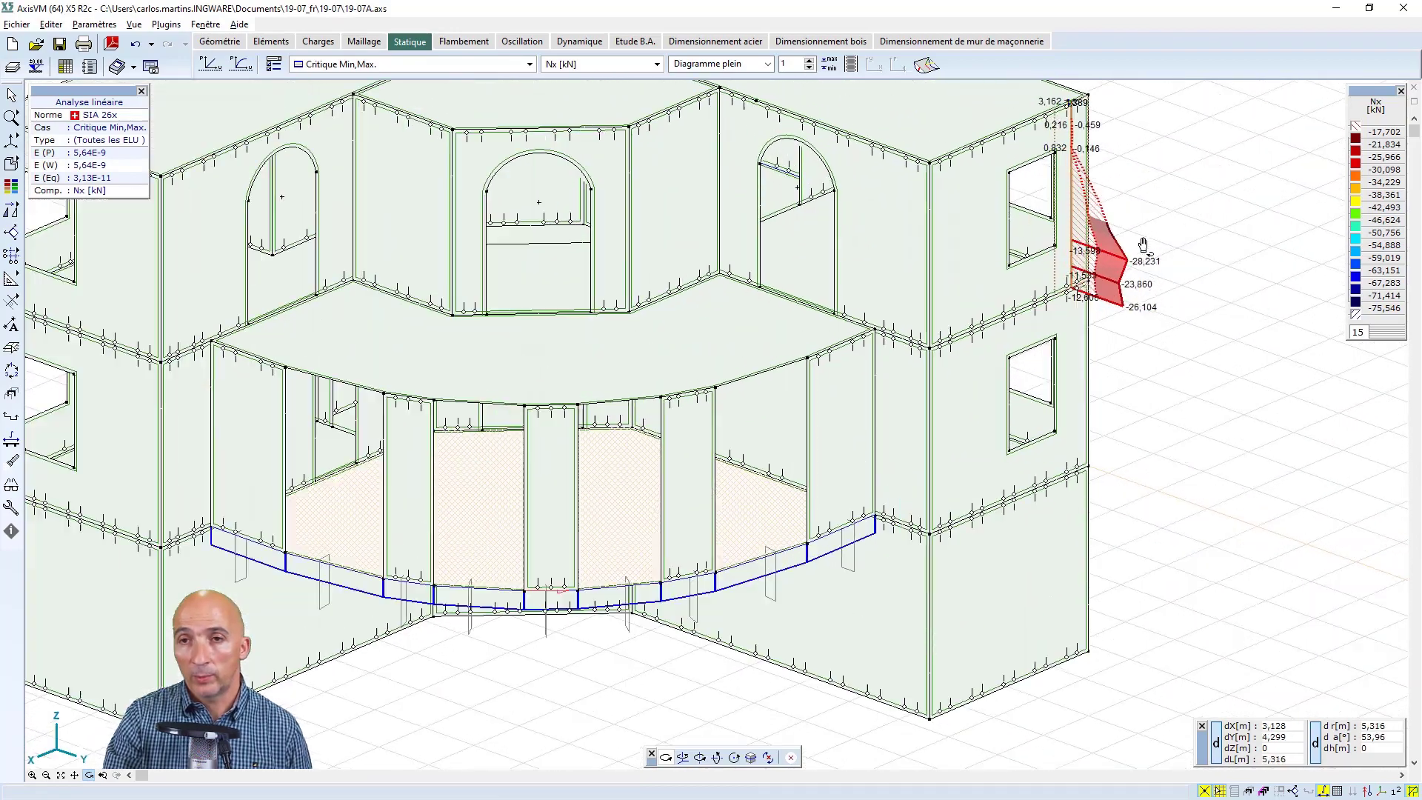
scroll(1148, 245, "down", 3)
scroll(1144, 251, "up", 2)
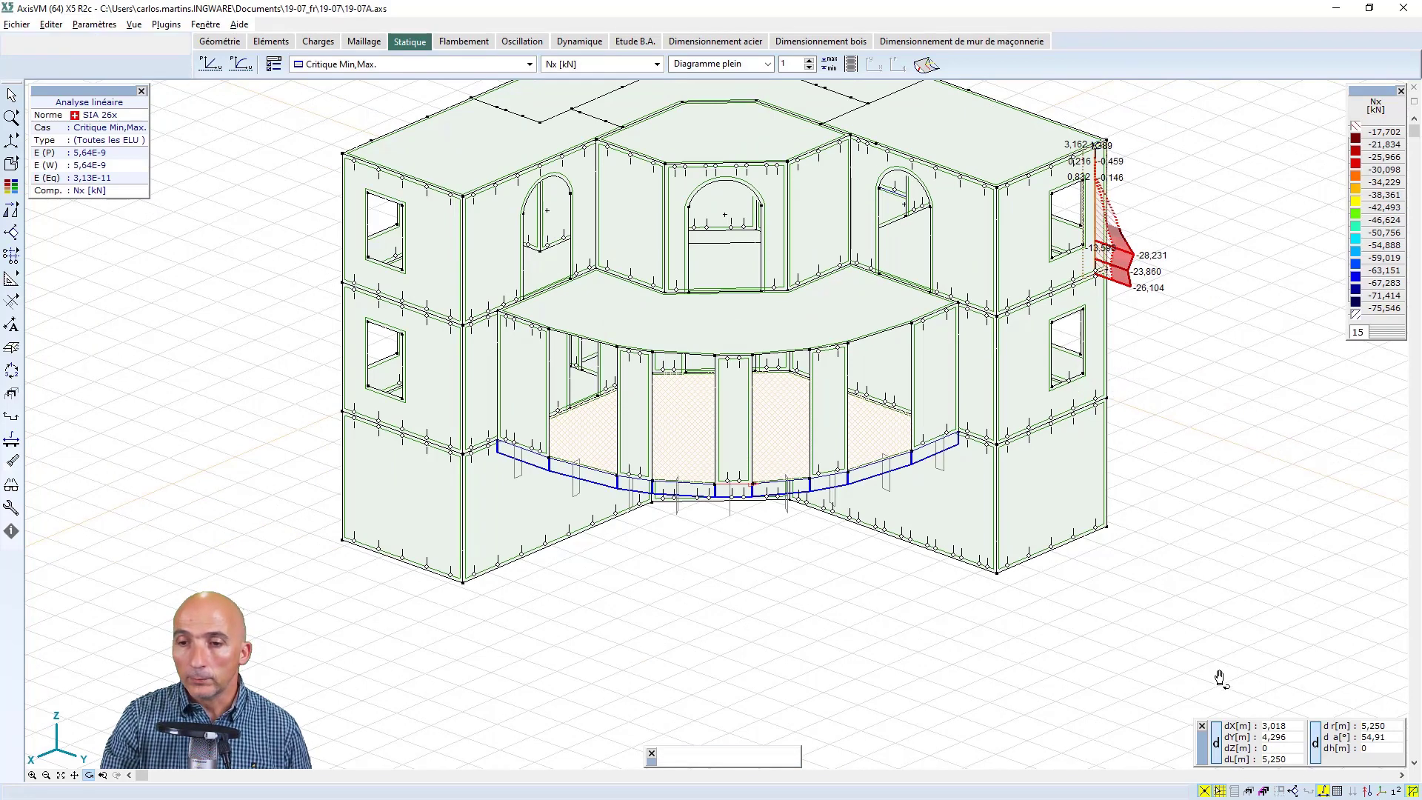
middle_click_drag(933, 312, 908, 413)
left_click(12, 94)
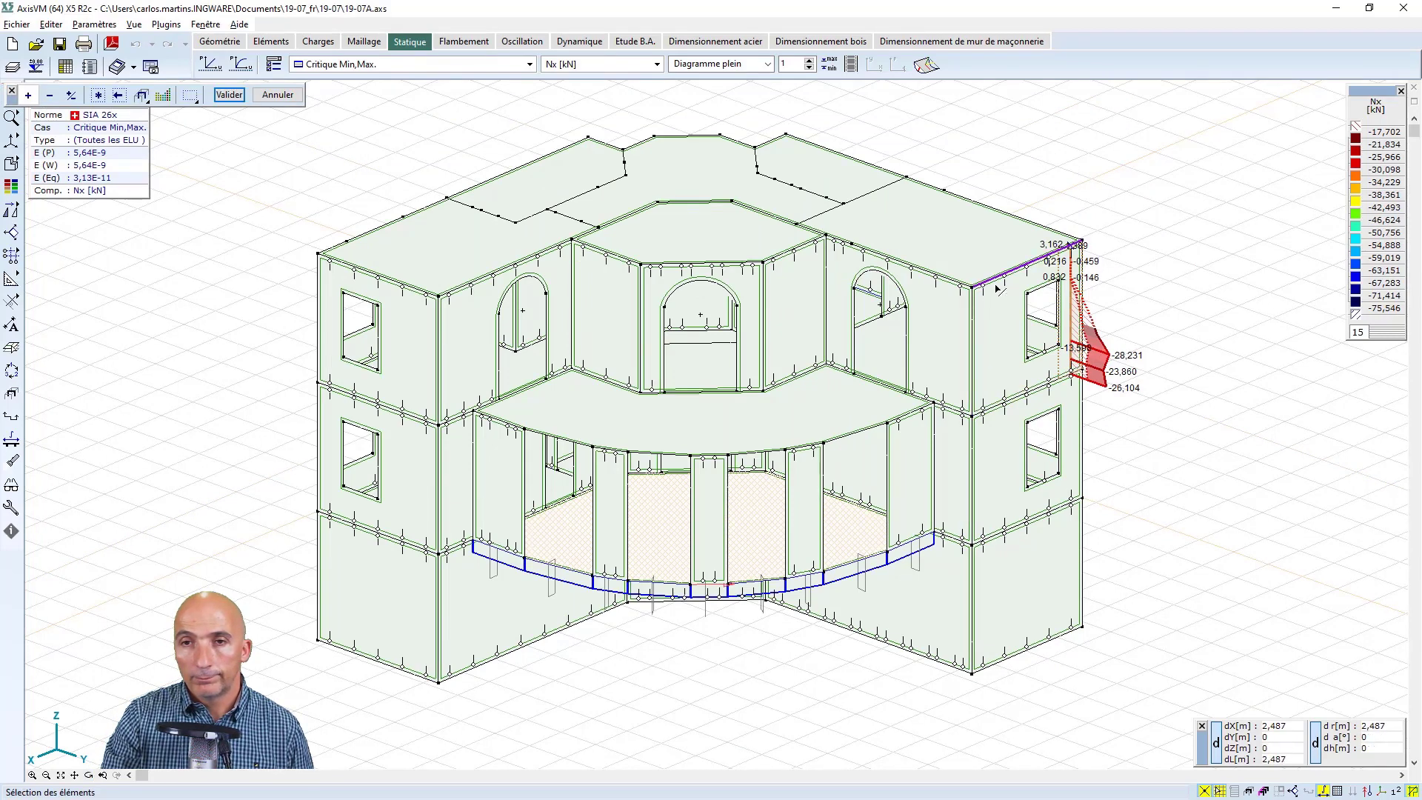
left_click(1278, 792)
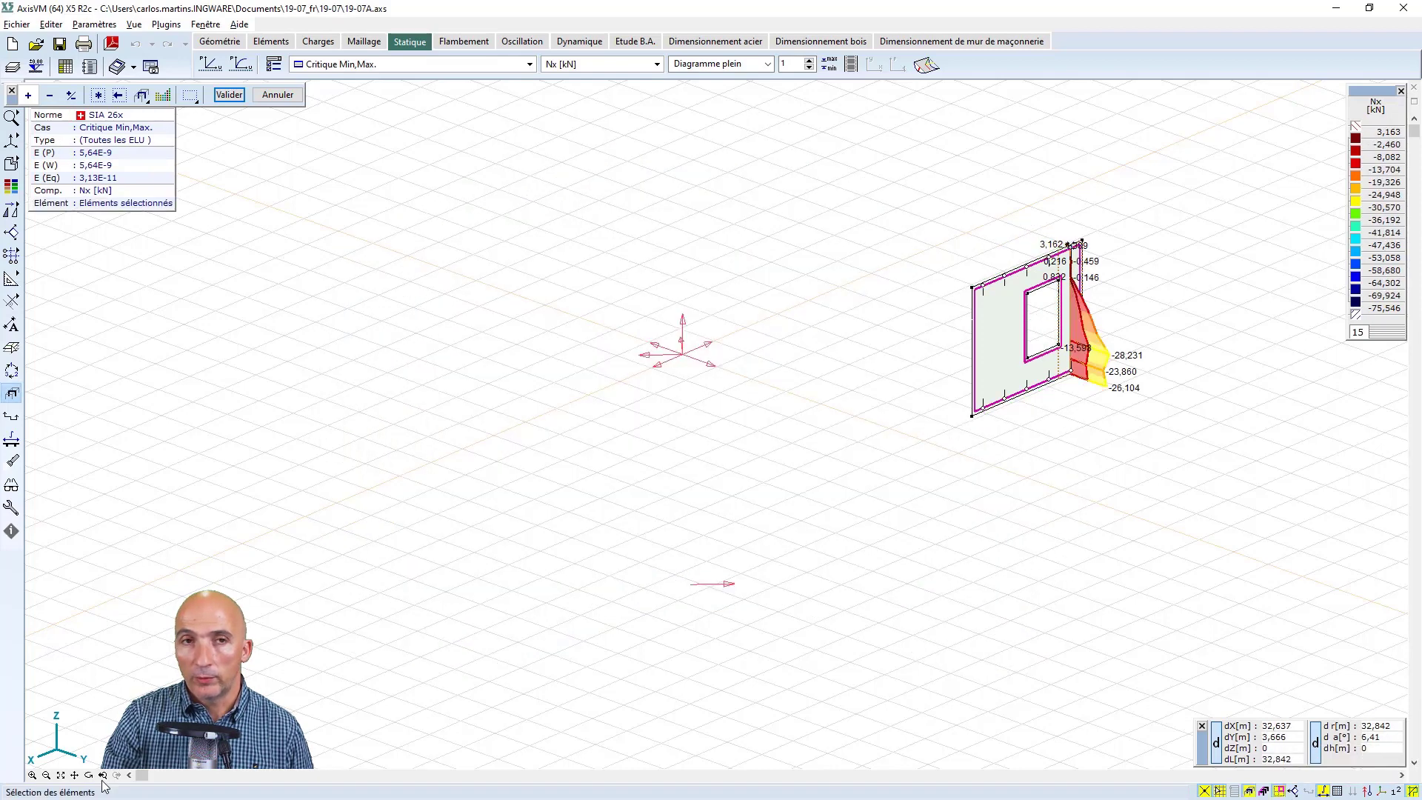
left_click(62, 775)
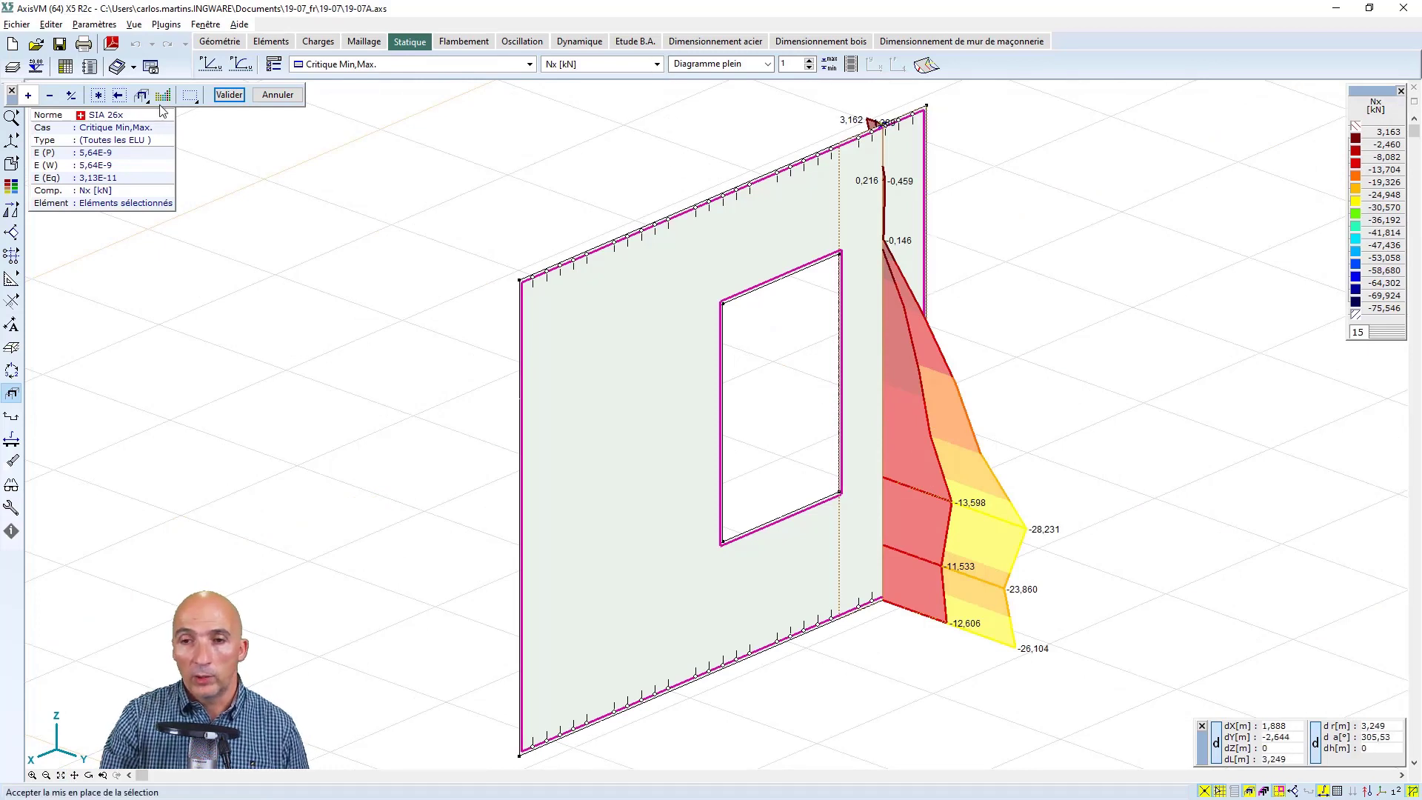
left_click(229, 94)
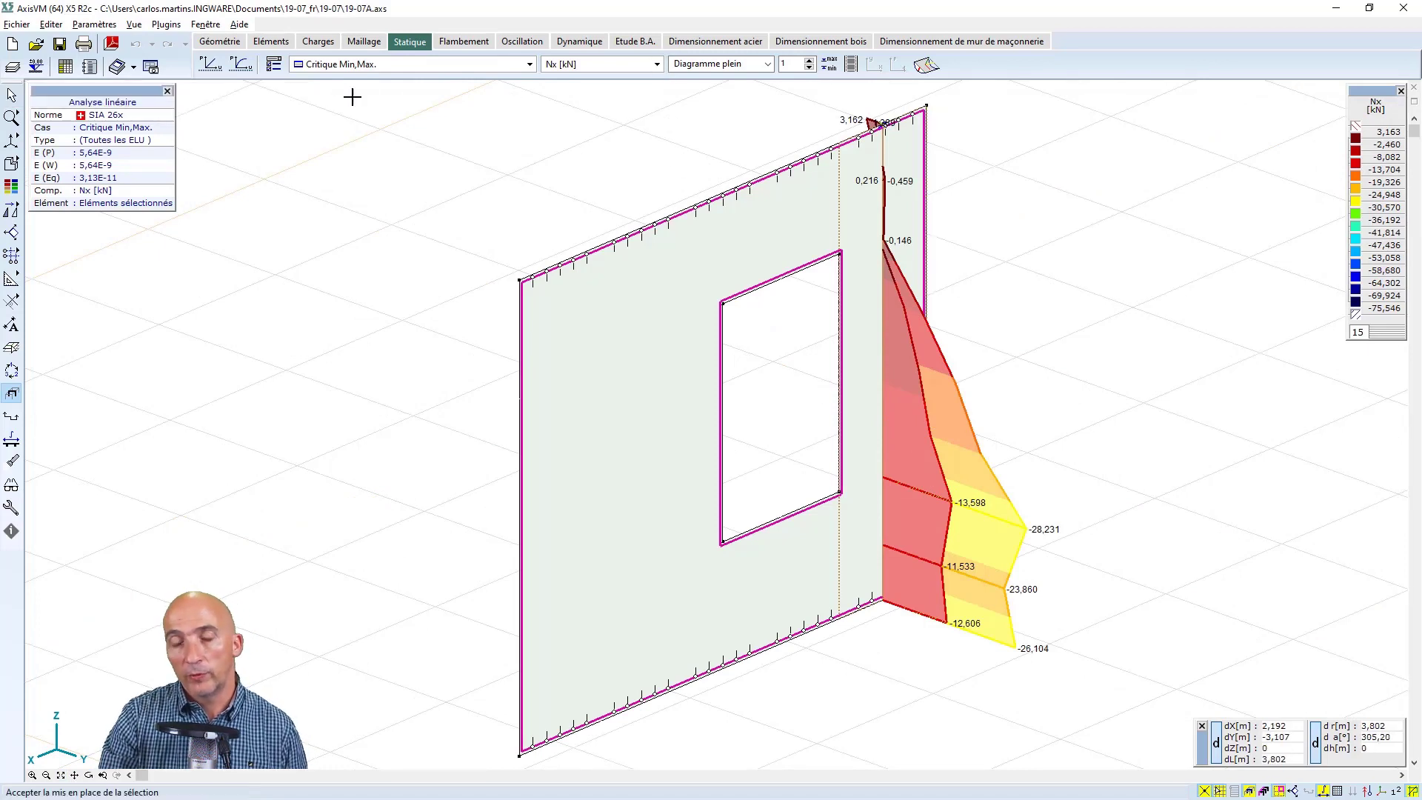
Examine the virtual strip's shear force diagrams Vy and Vz on the isolated wall
left_click(657, 63)
left_click(586, 289)
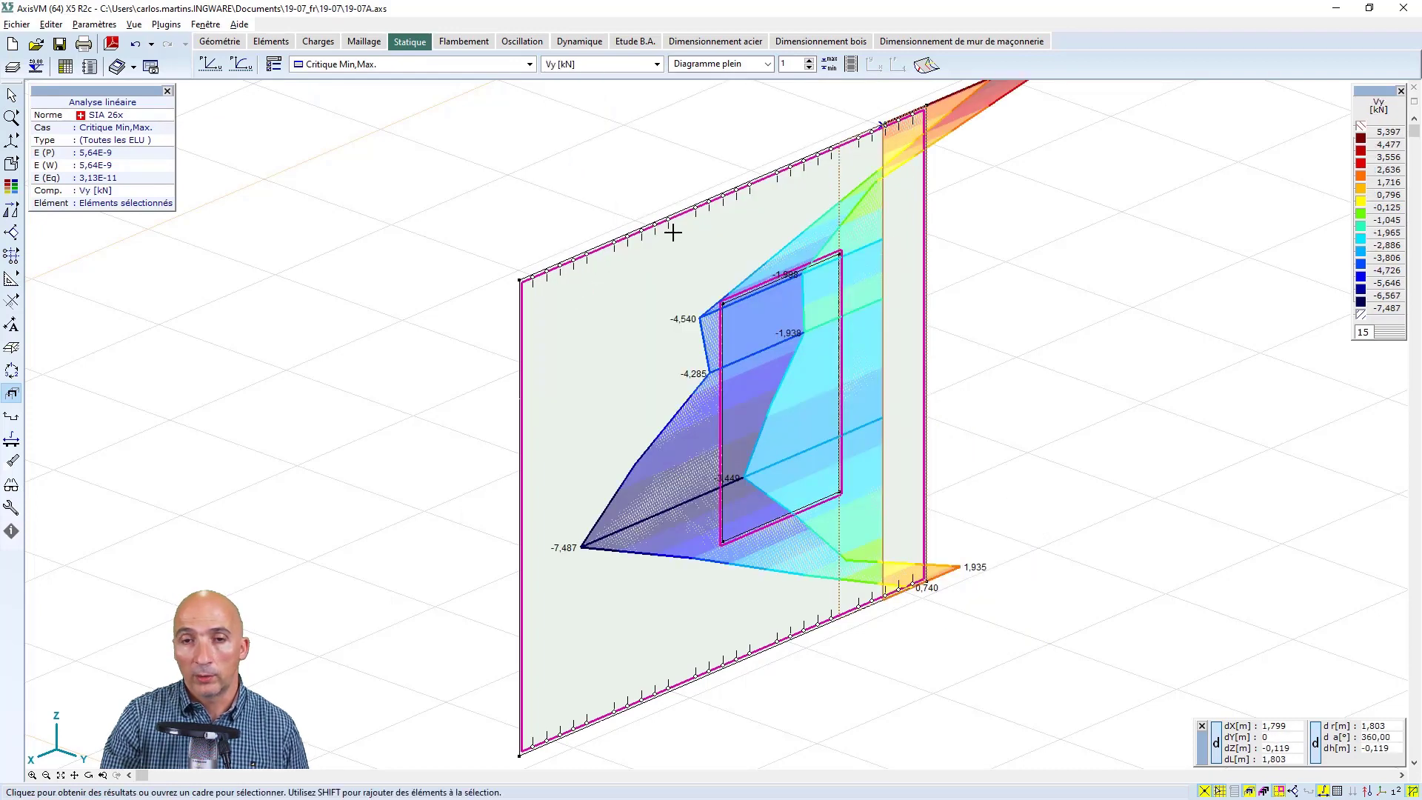
scroll(757, 345, "down", 1)
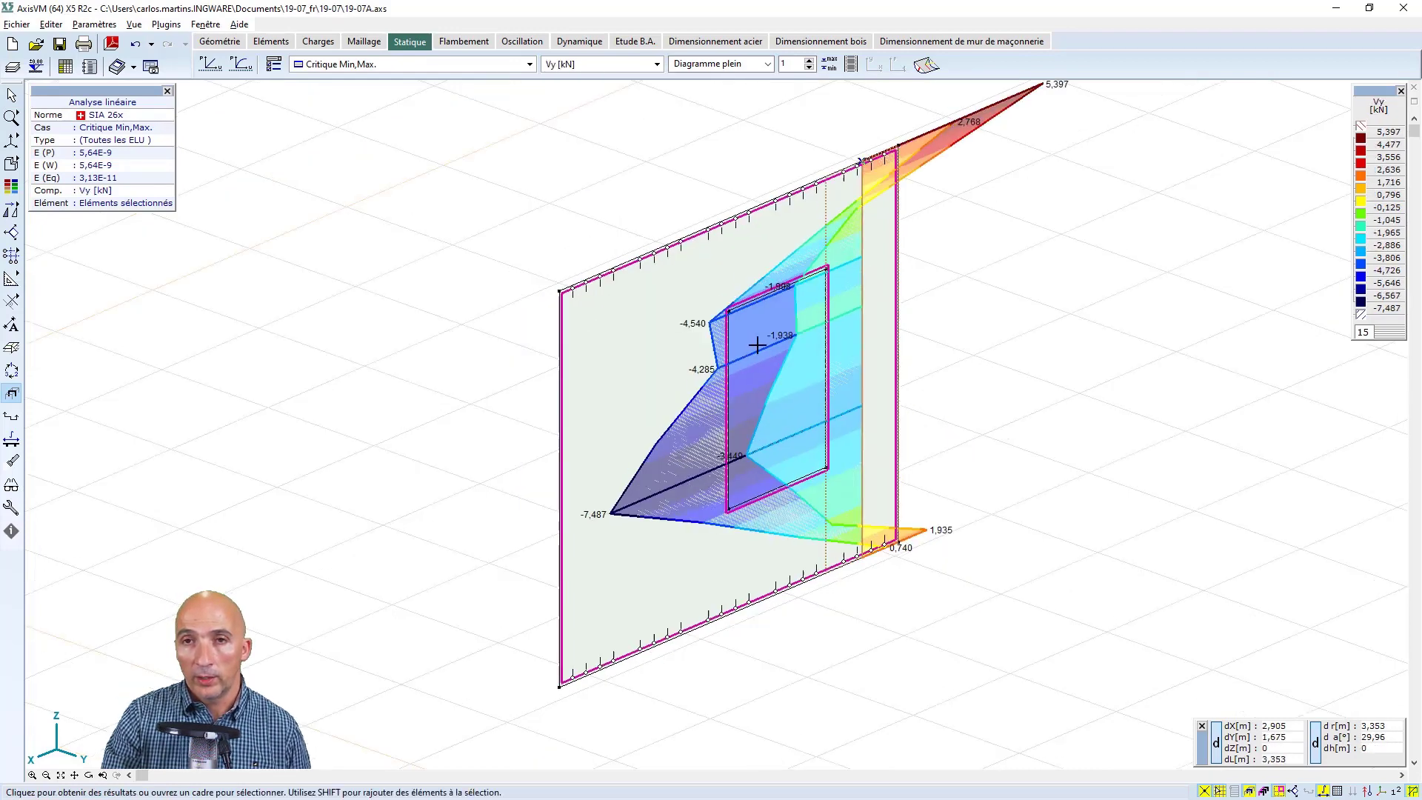
left_click(657, 63)
left_click(640, 306)
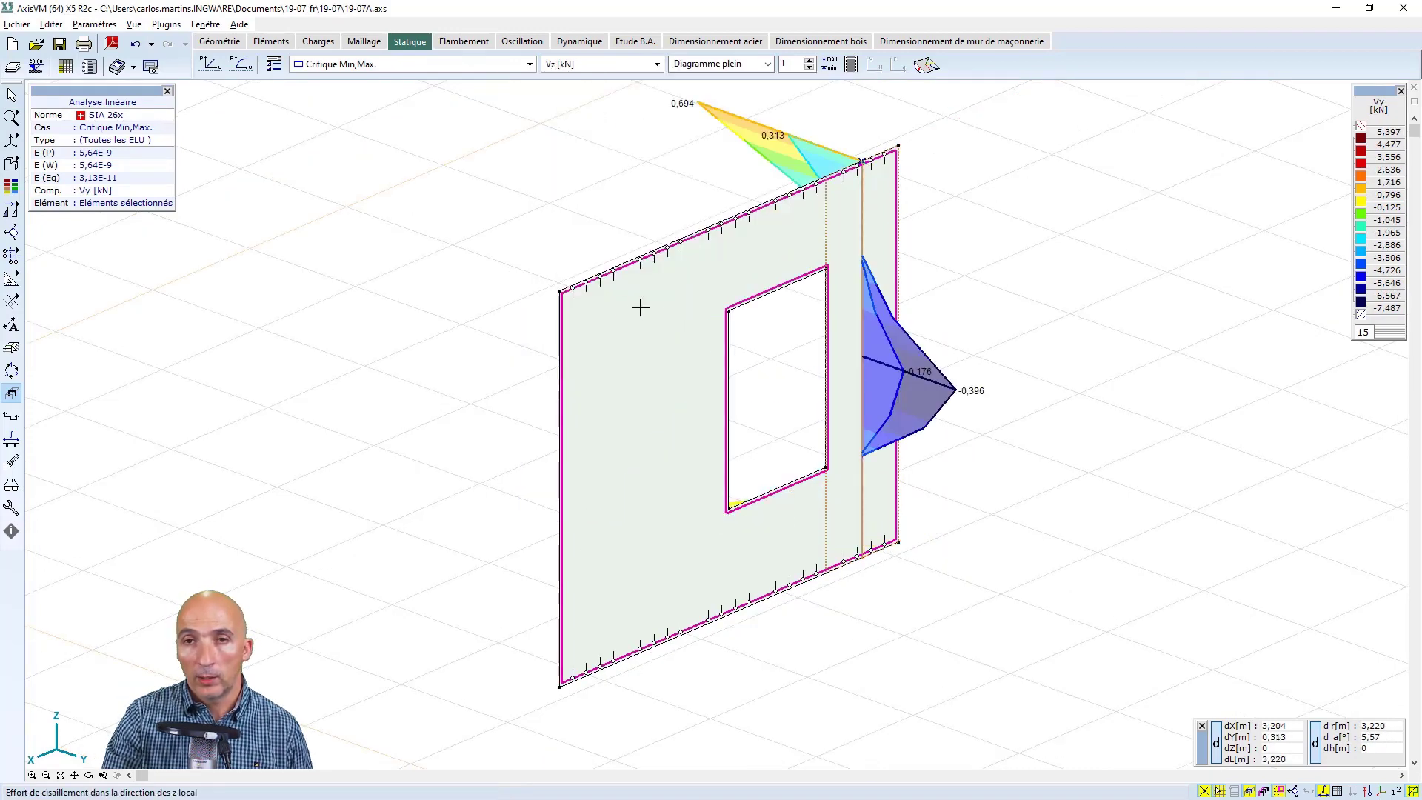
scroll(679, 329, "down", 1)
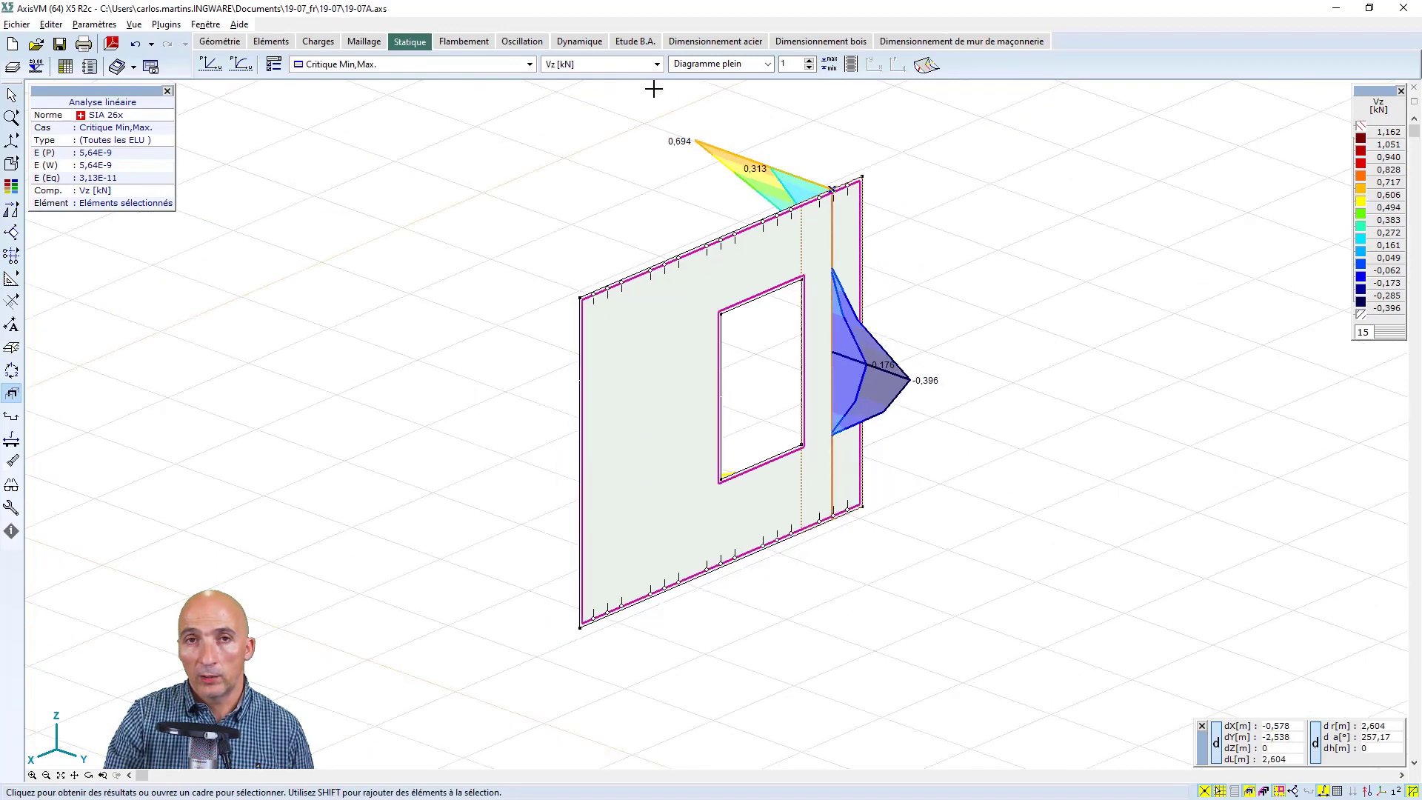
left_click(657, 65)
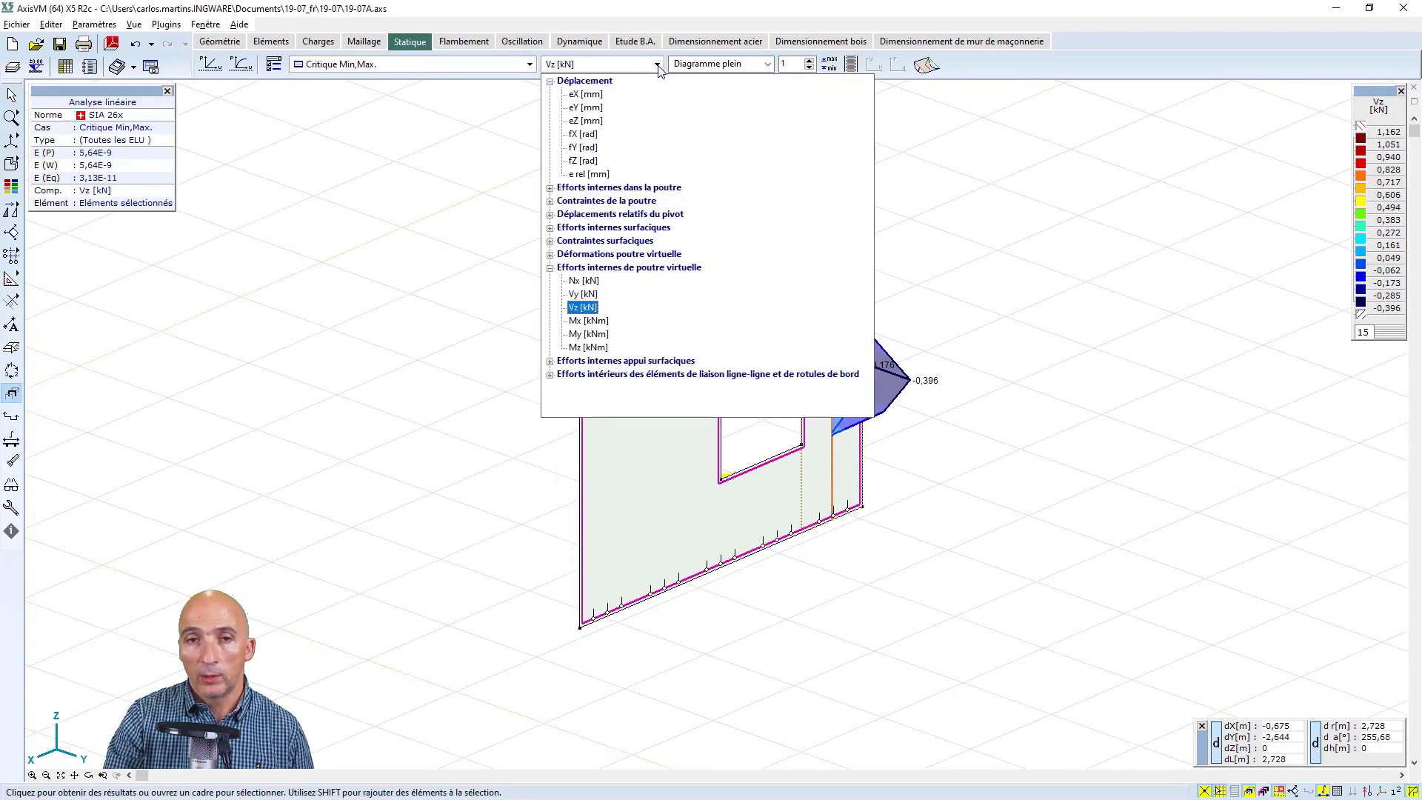
left_click(657, 64)
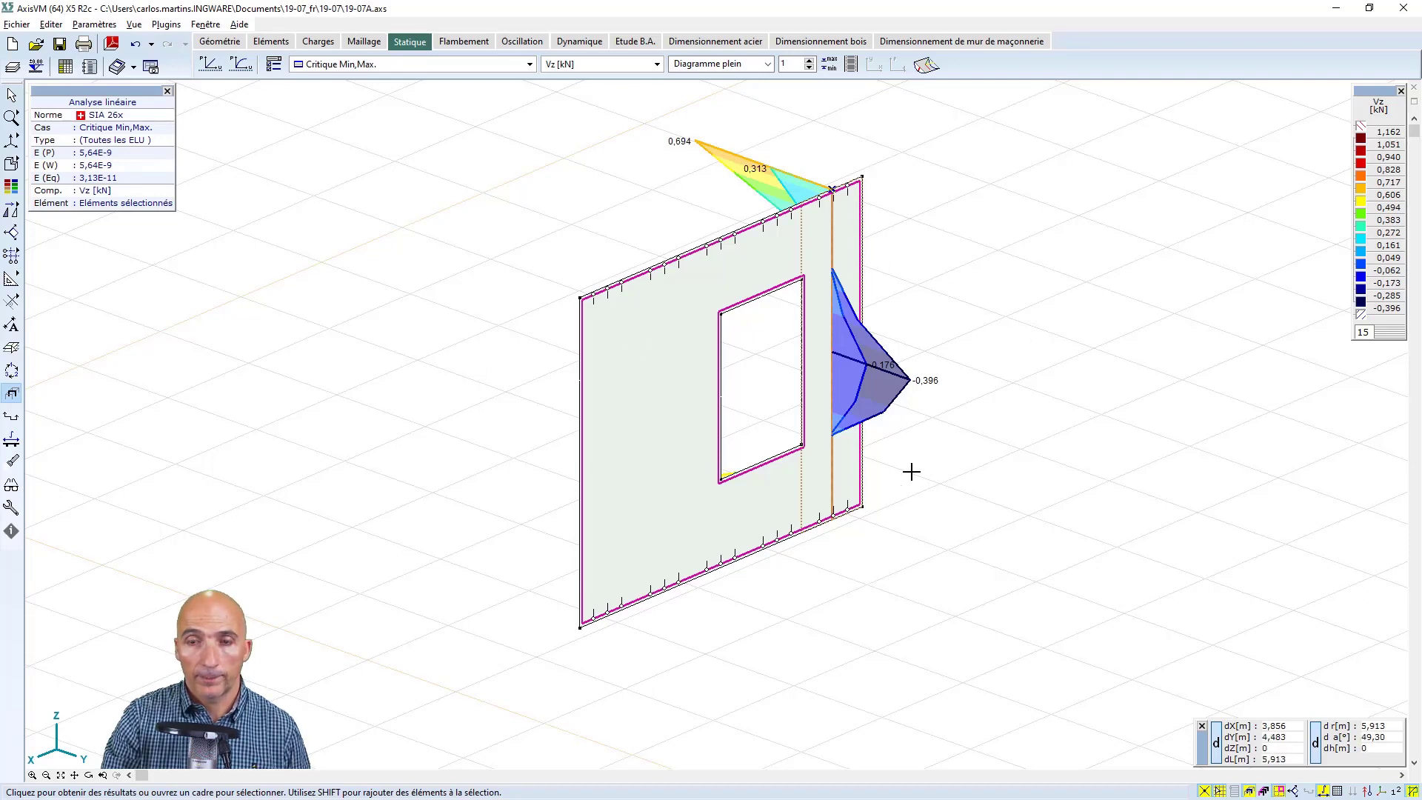
Turn off the display of selected elements only to show the strip's Vz diagram within the whole building
left_click(1253, 790)
scroll(939, 405, "down", 5)
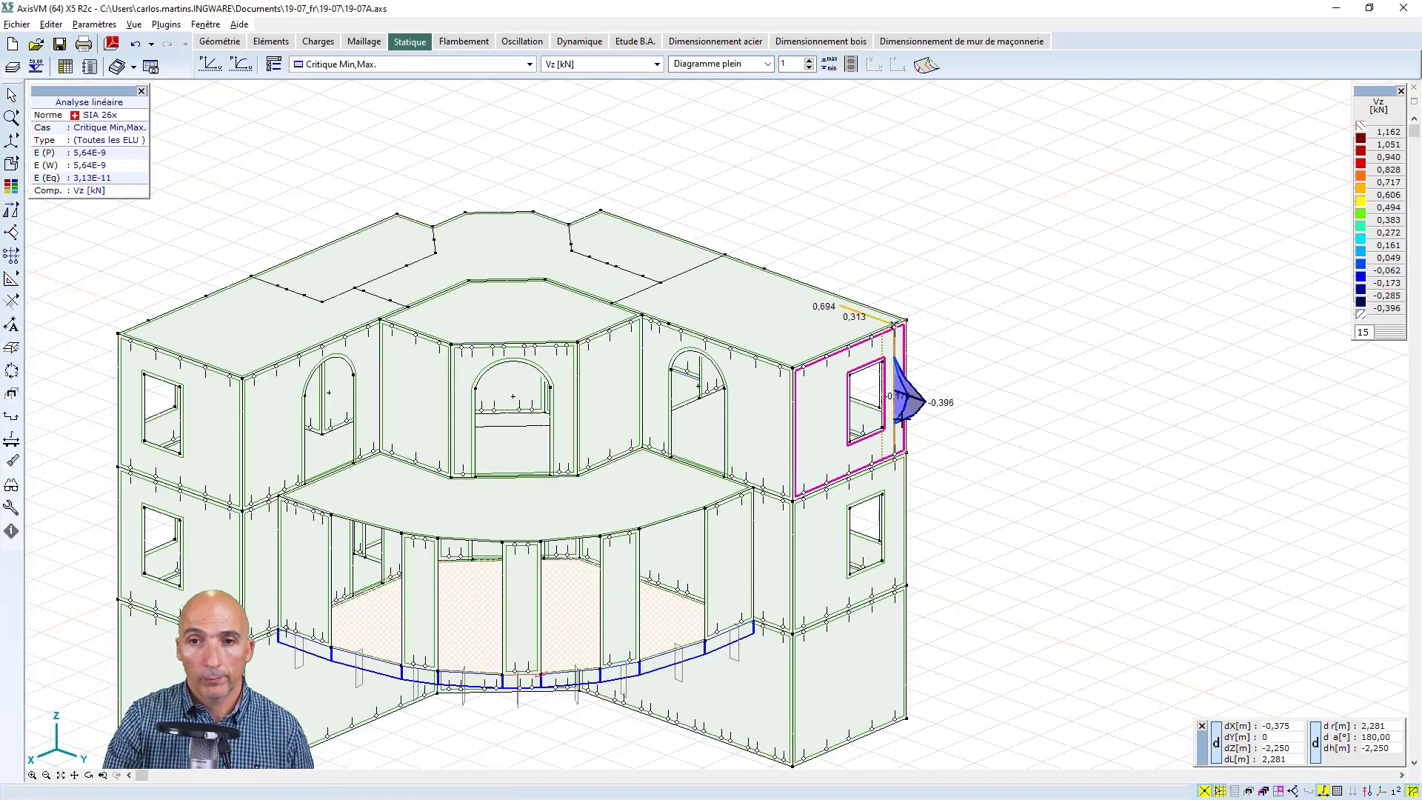
middle_click_drag(871, 444, 1030, 353)
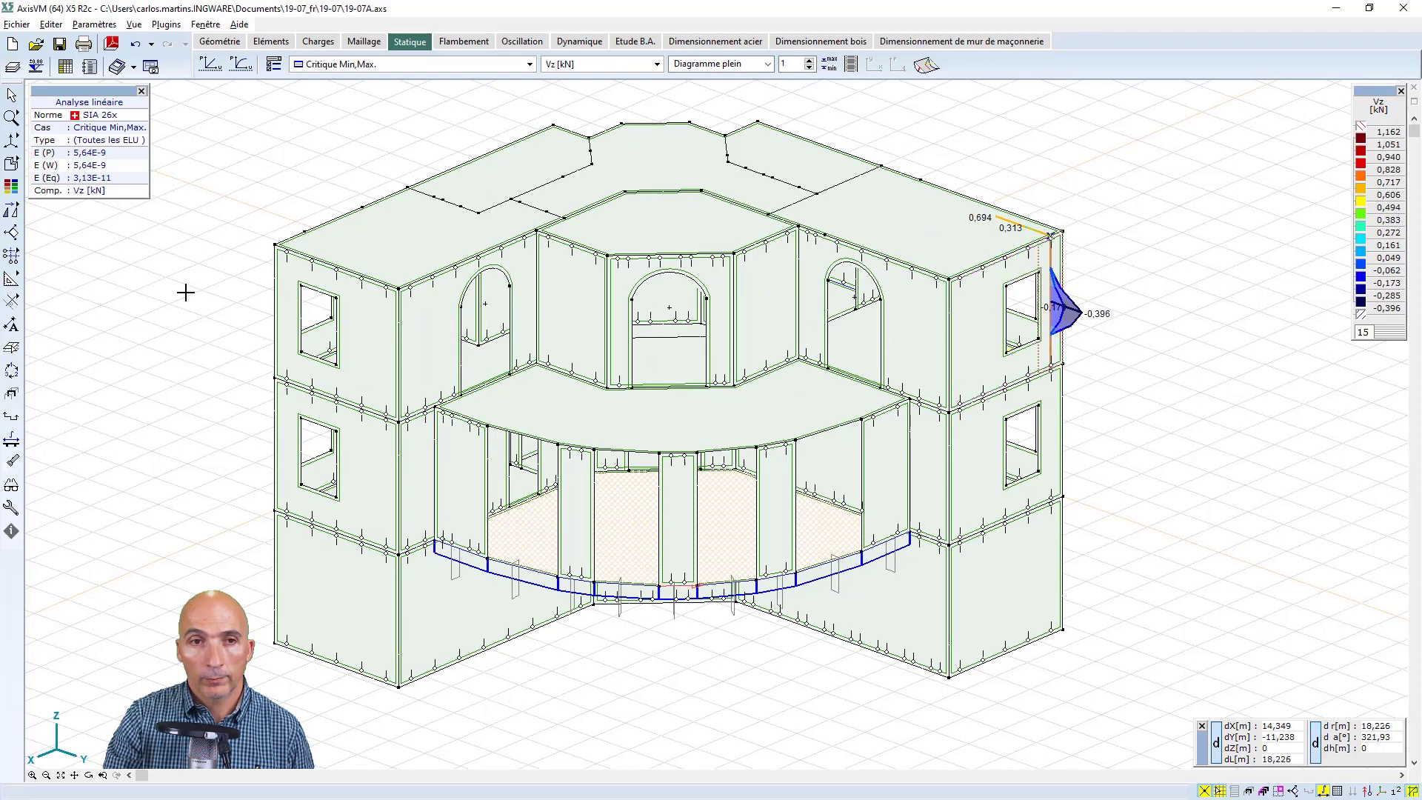
Isolate the floor slab below the top storey as the only displayed part and show it in plan view
left_click(236, 41)
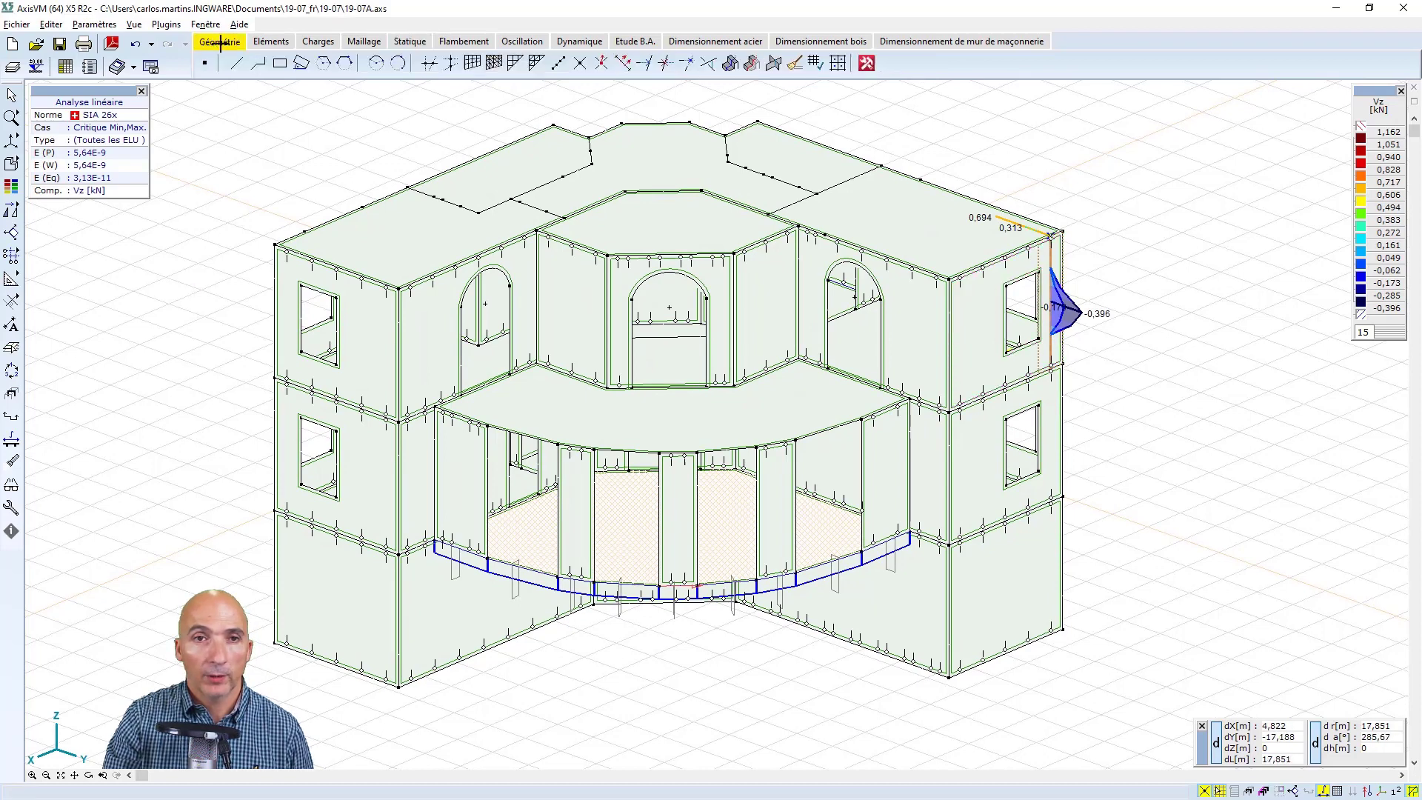
right_click(214, 346)
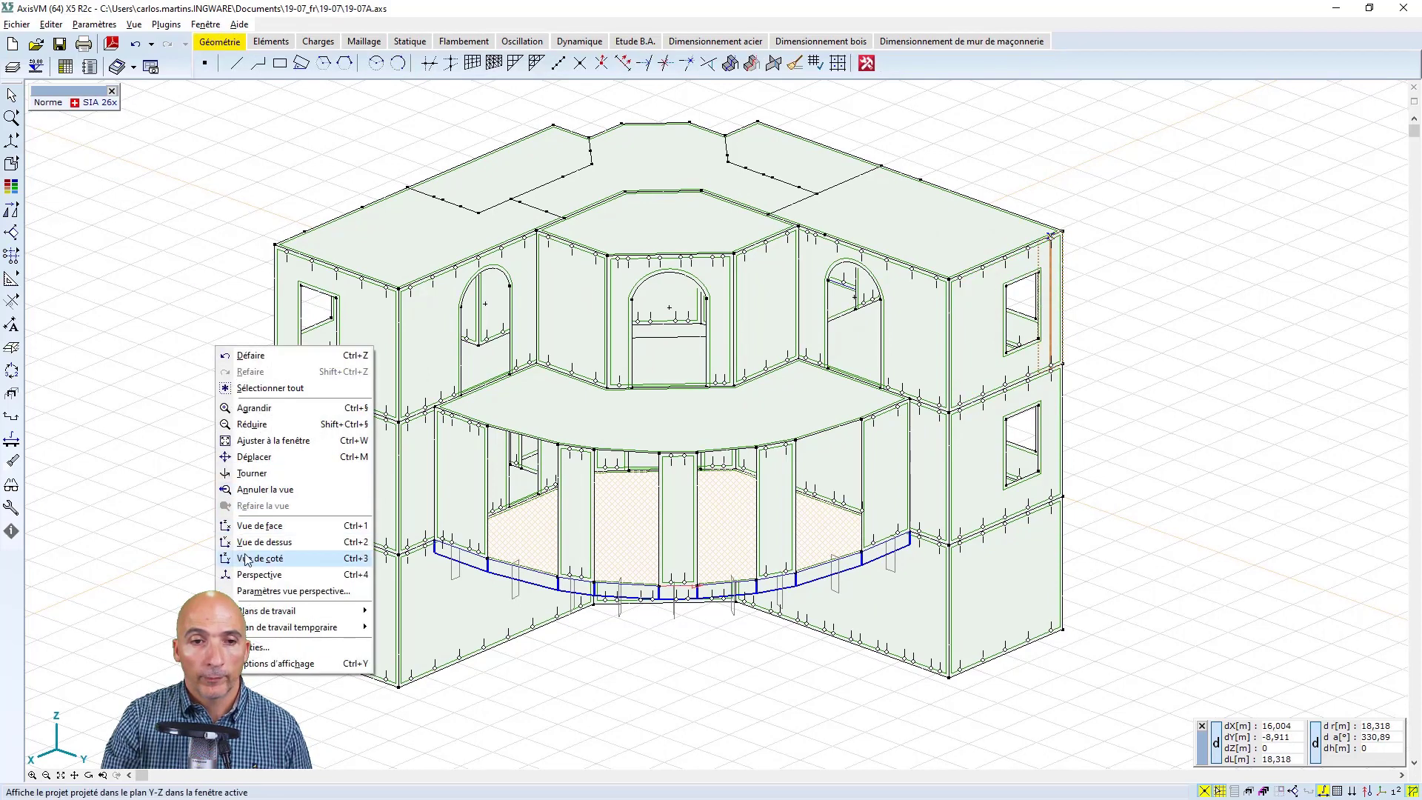
left_click(268, 516)
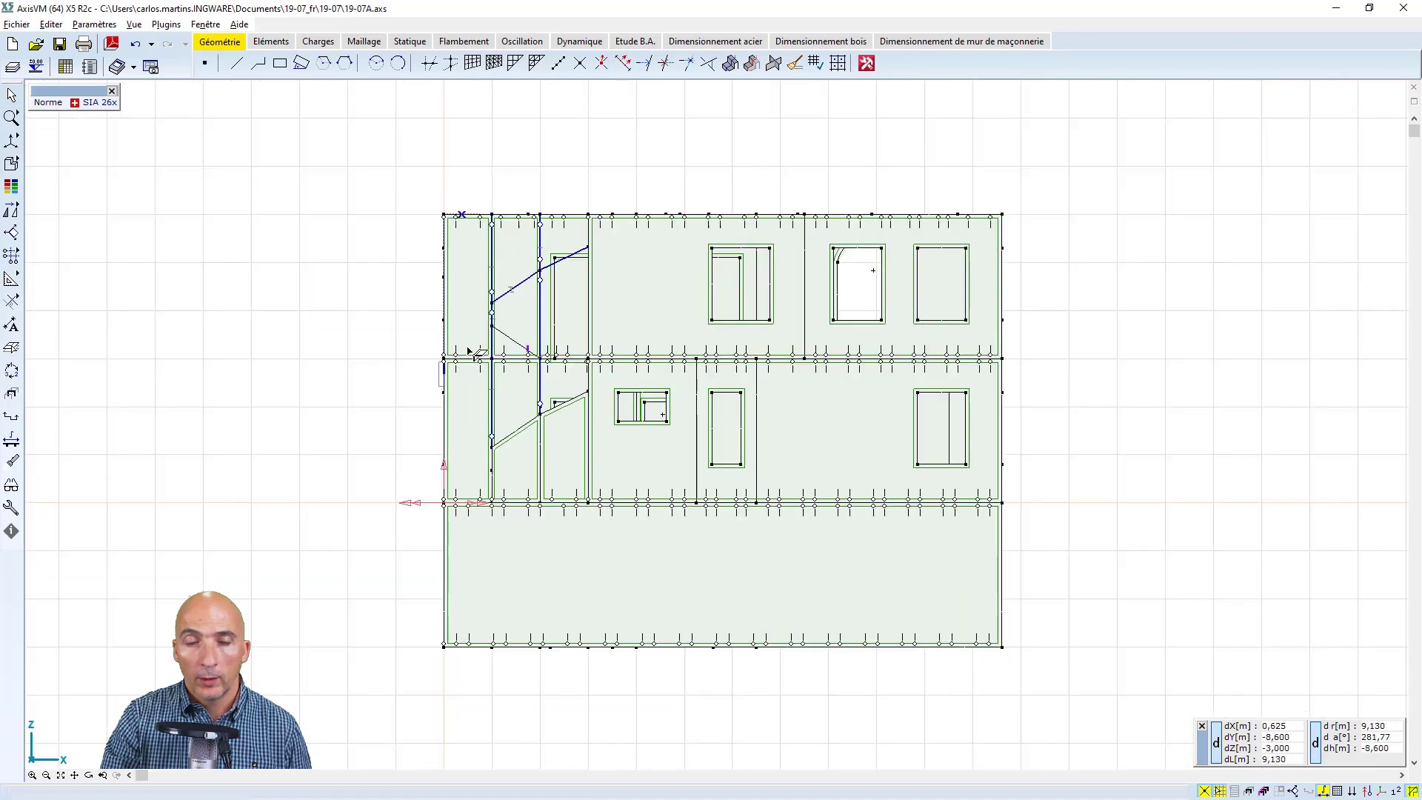
left_click_drag(426, 356, 1009, 363)
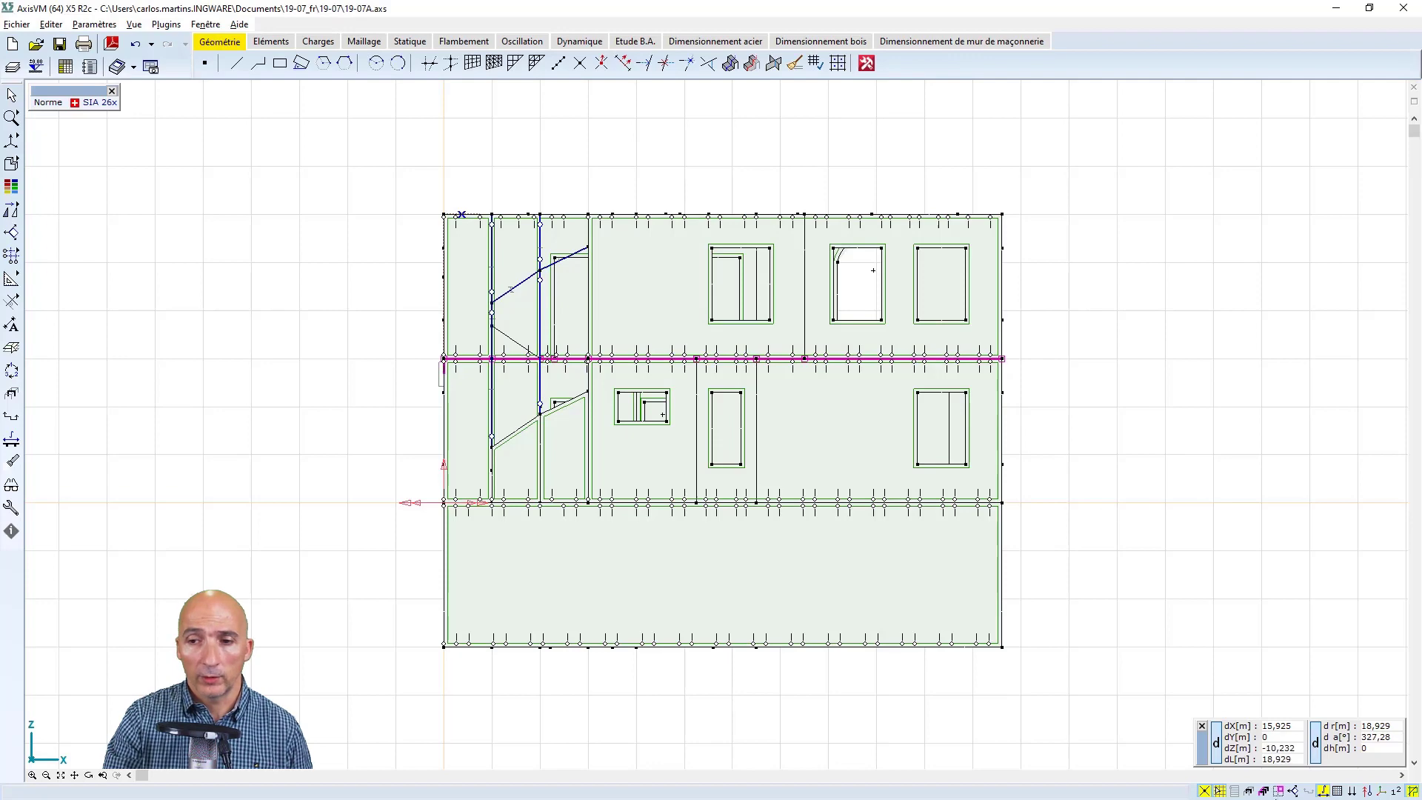
left_click(1279, 791)
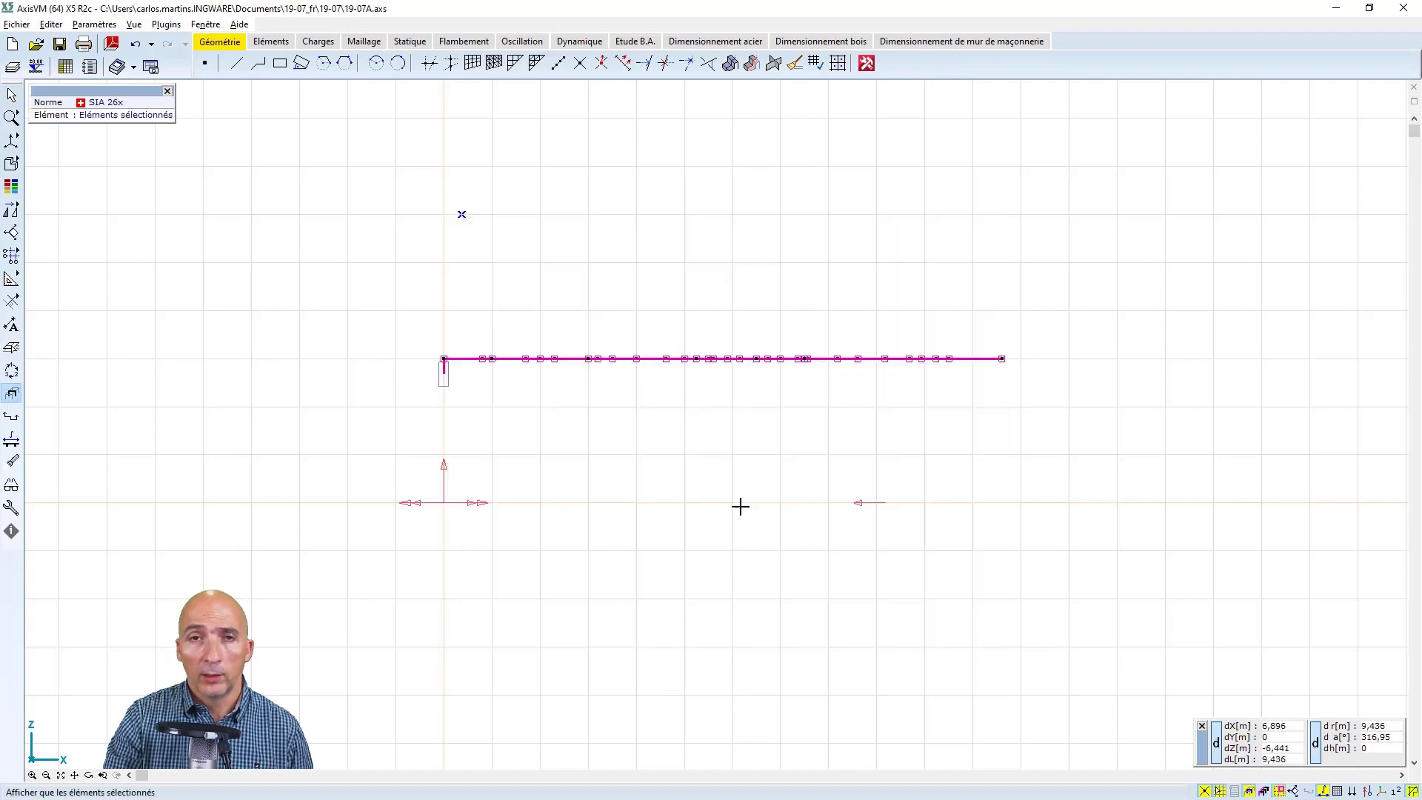
left_click(89, 776)
left_click_drag(540, 260, 514, 501)
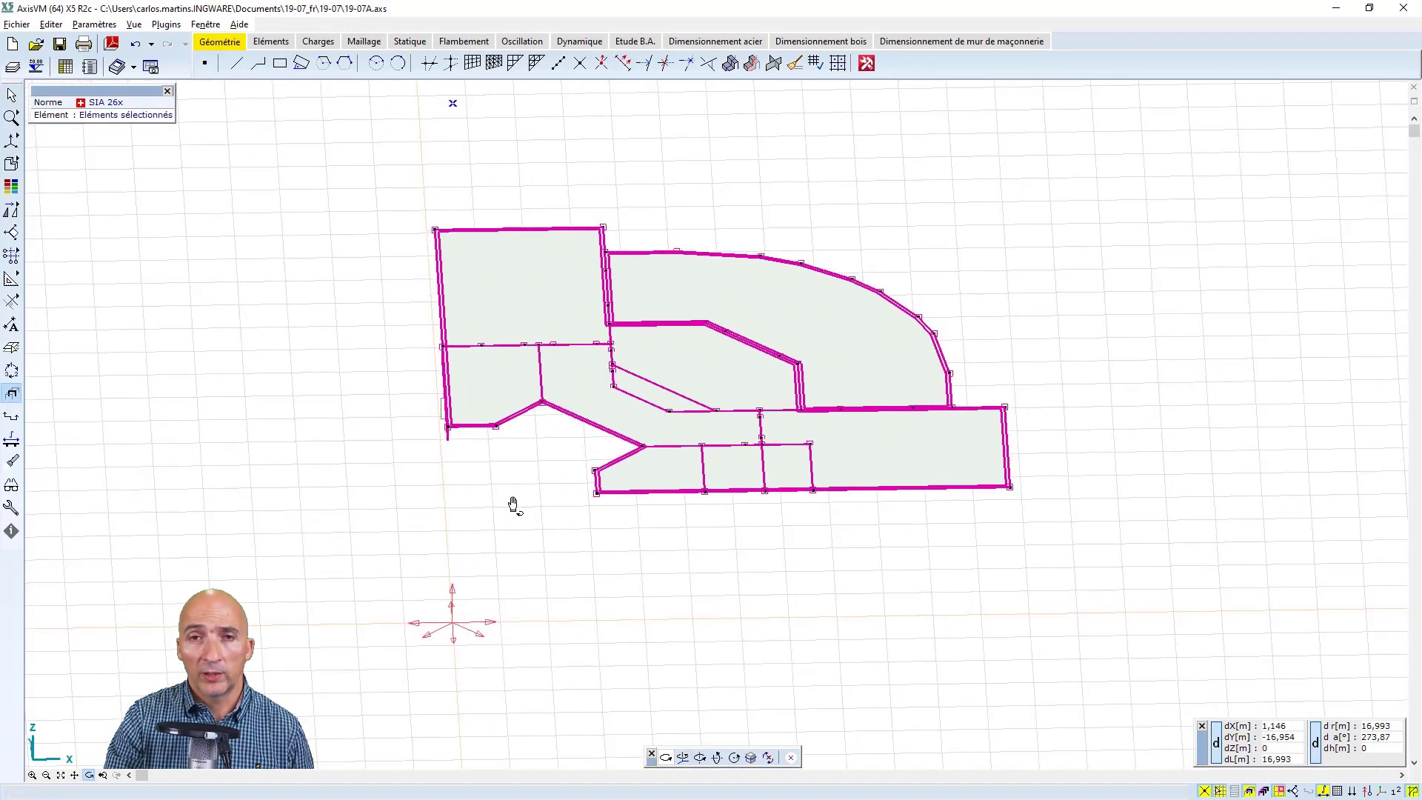
right_click(511, 504)
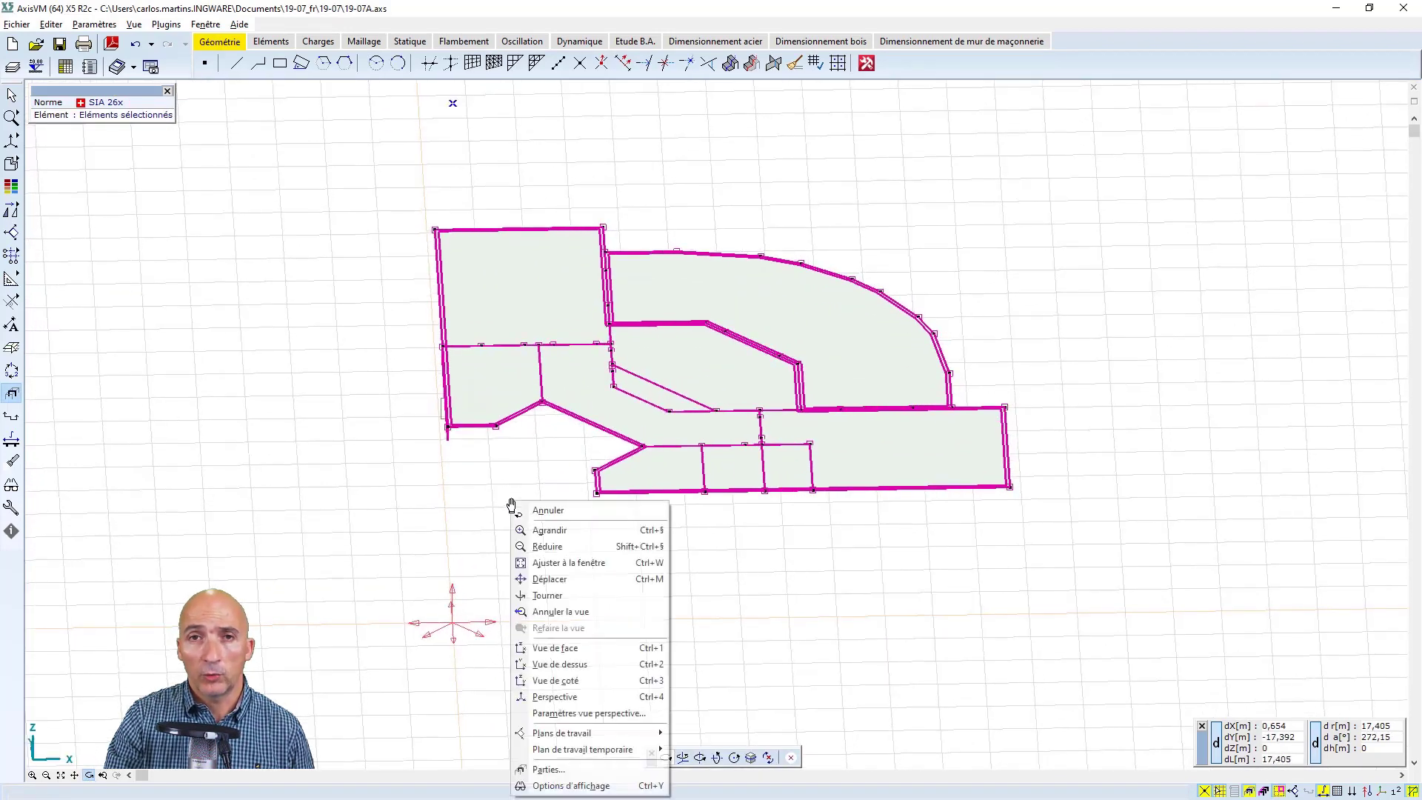
left_click(560, 664)
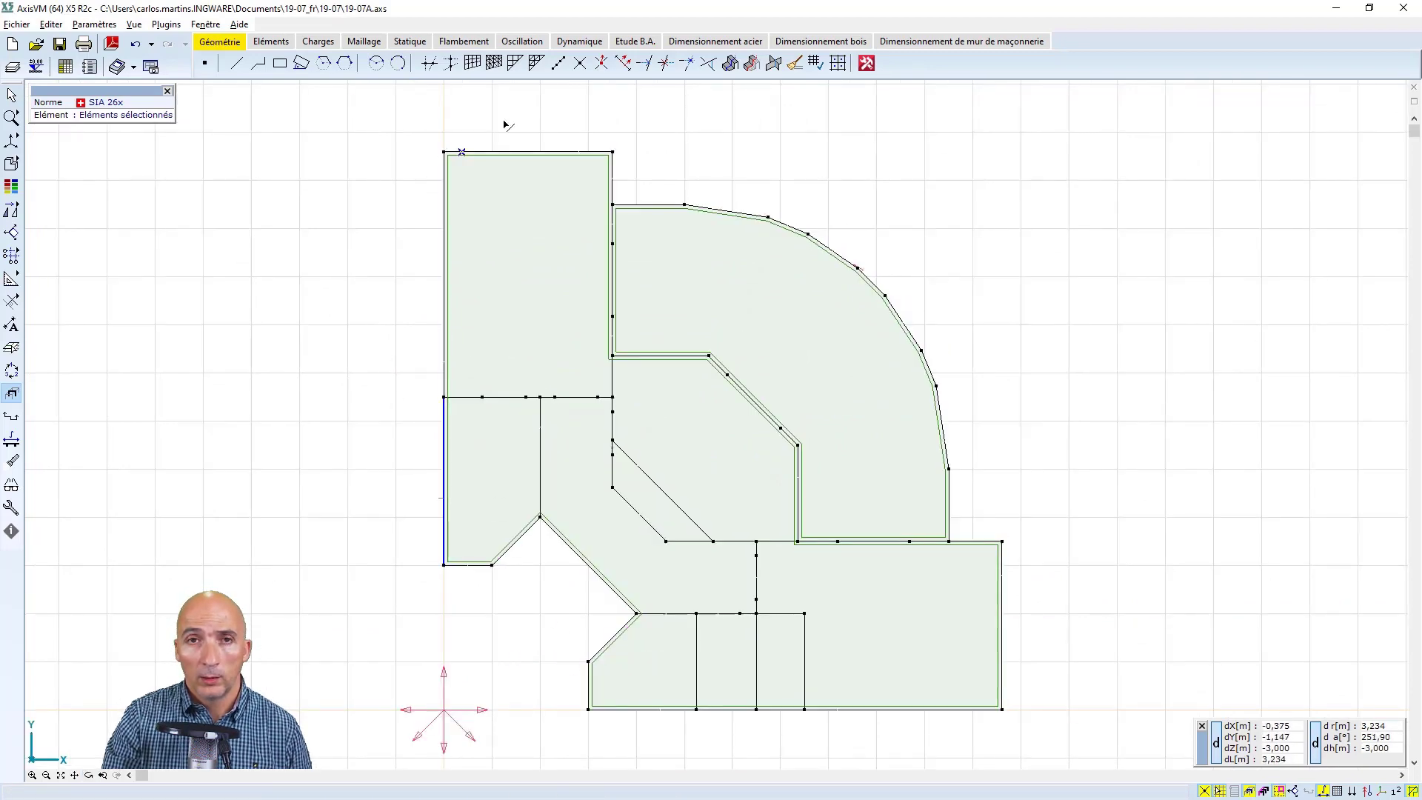
Display the slab's reinforced concrete design results with the reinforcement parameter symbols switched on
left_click(635, 42)
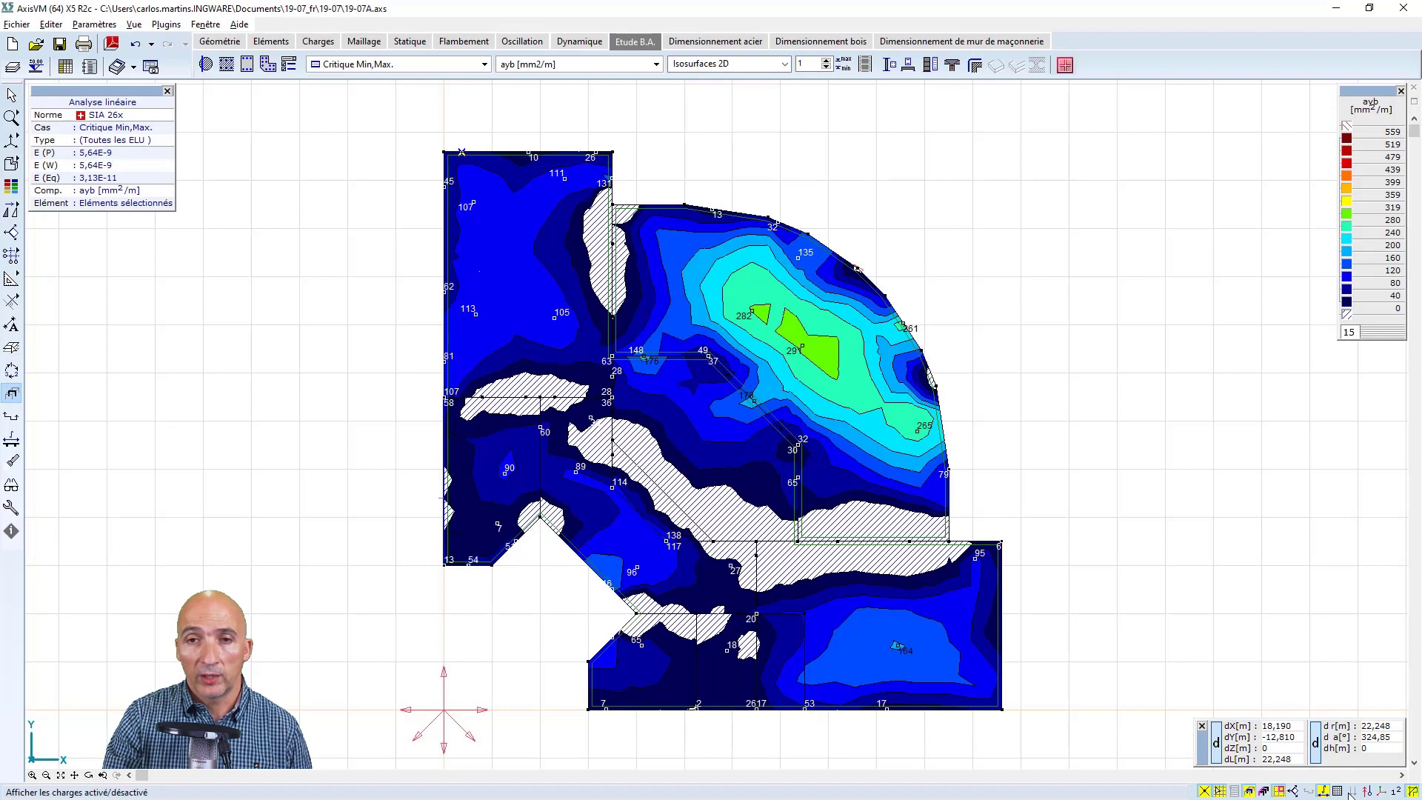
mouse_move(1395, 792)
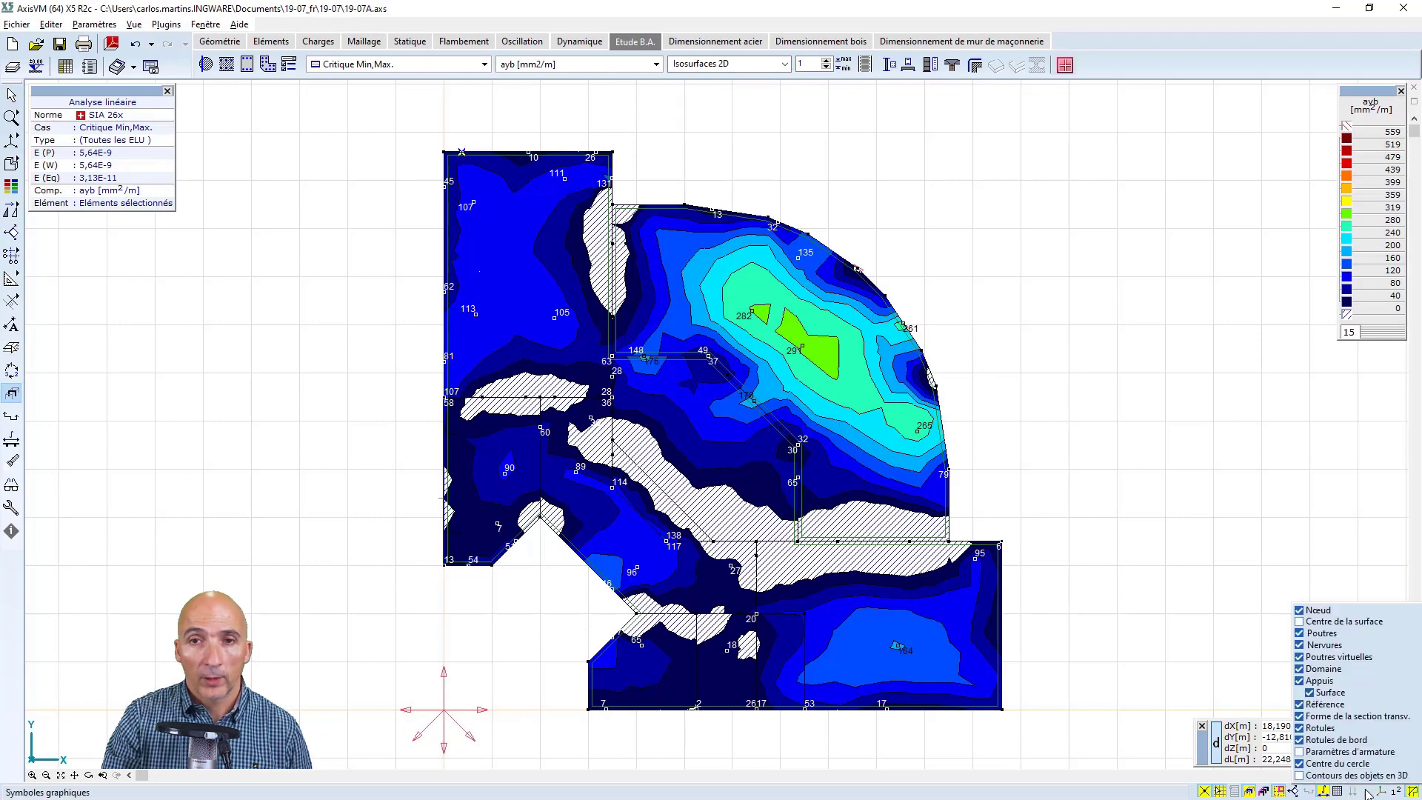
left_click(1299, 751)
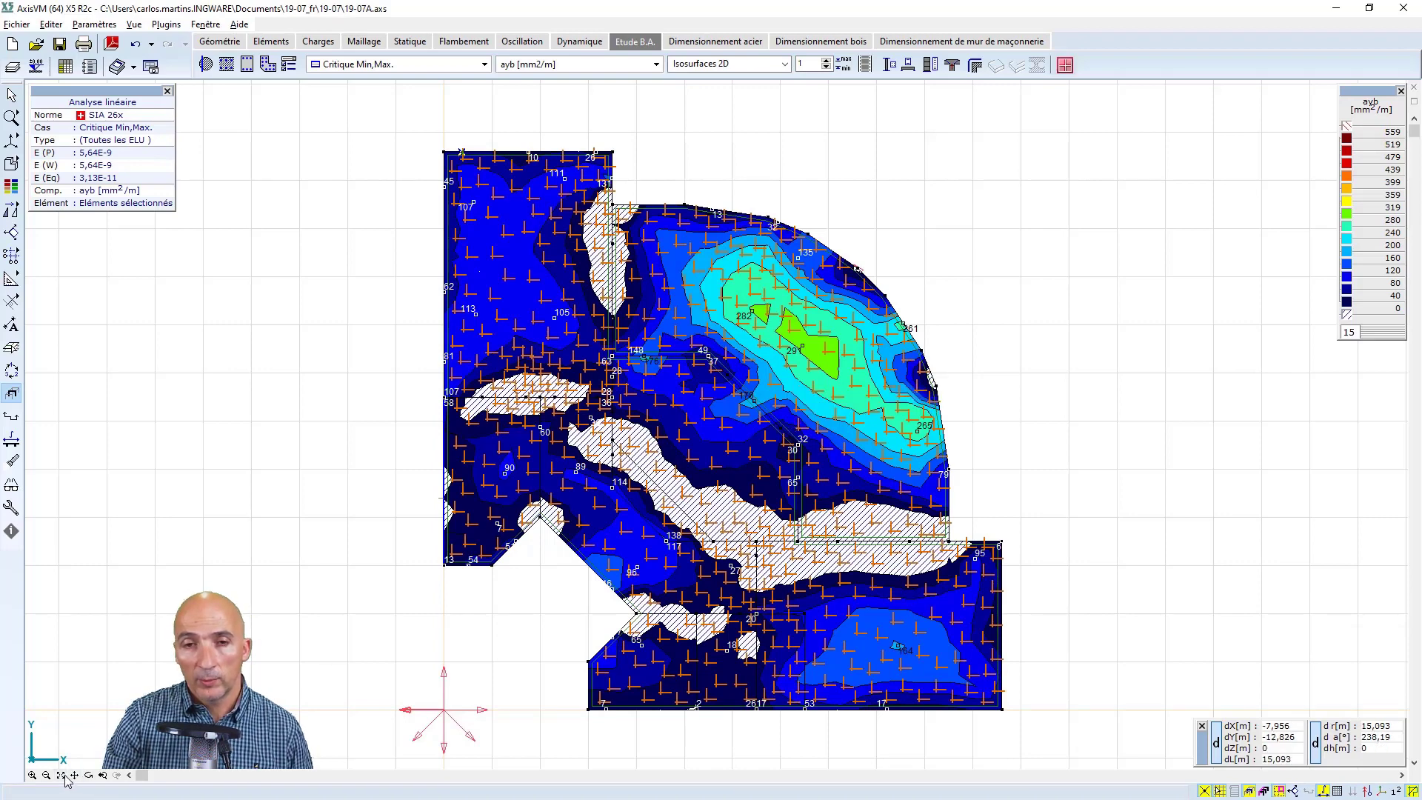
left_click(87, 773)
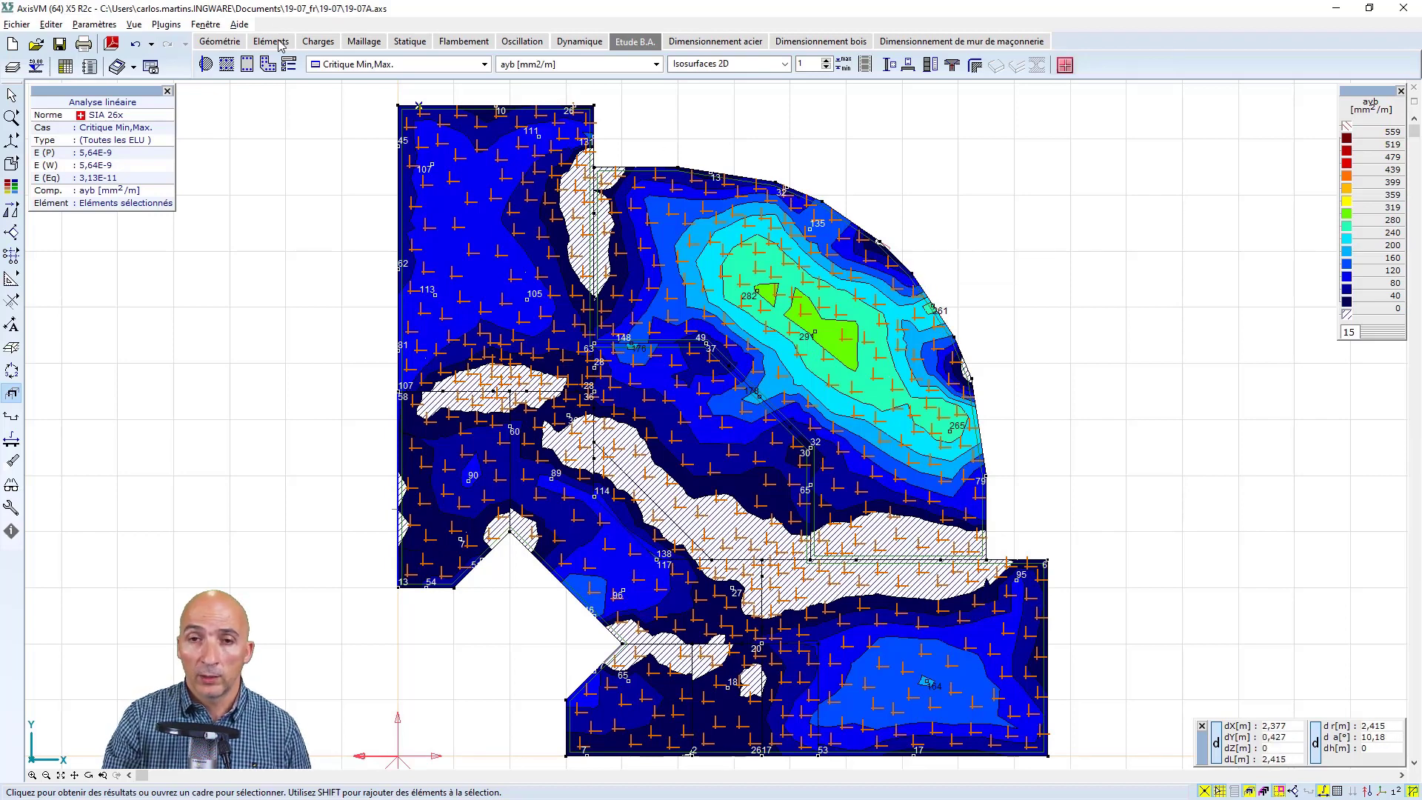
Assign custom reinforcement directions with α = 45° to the curved slab domain
left_click(206, 65)
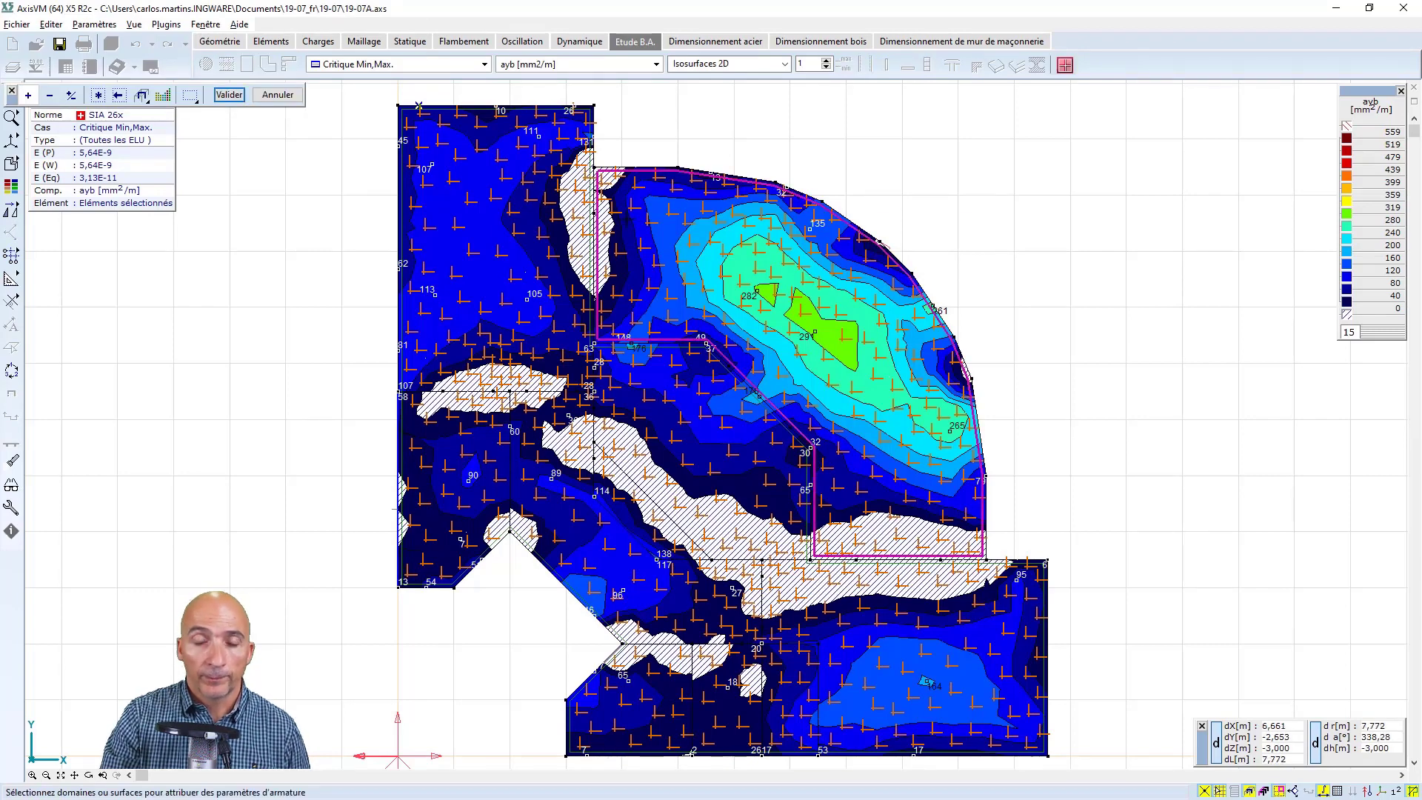
left_click(228, 94)
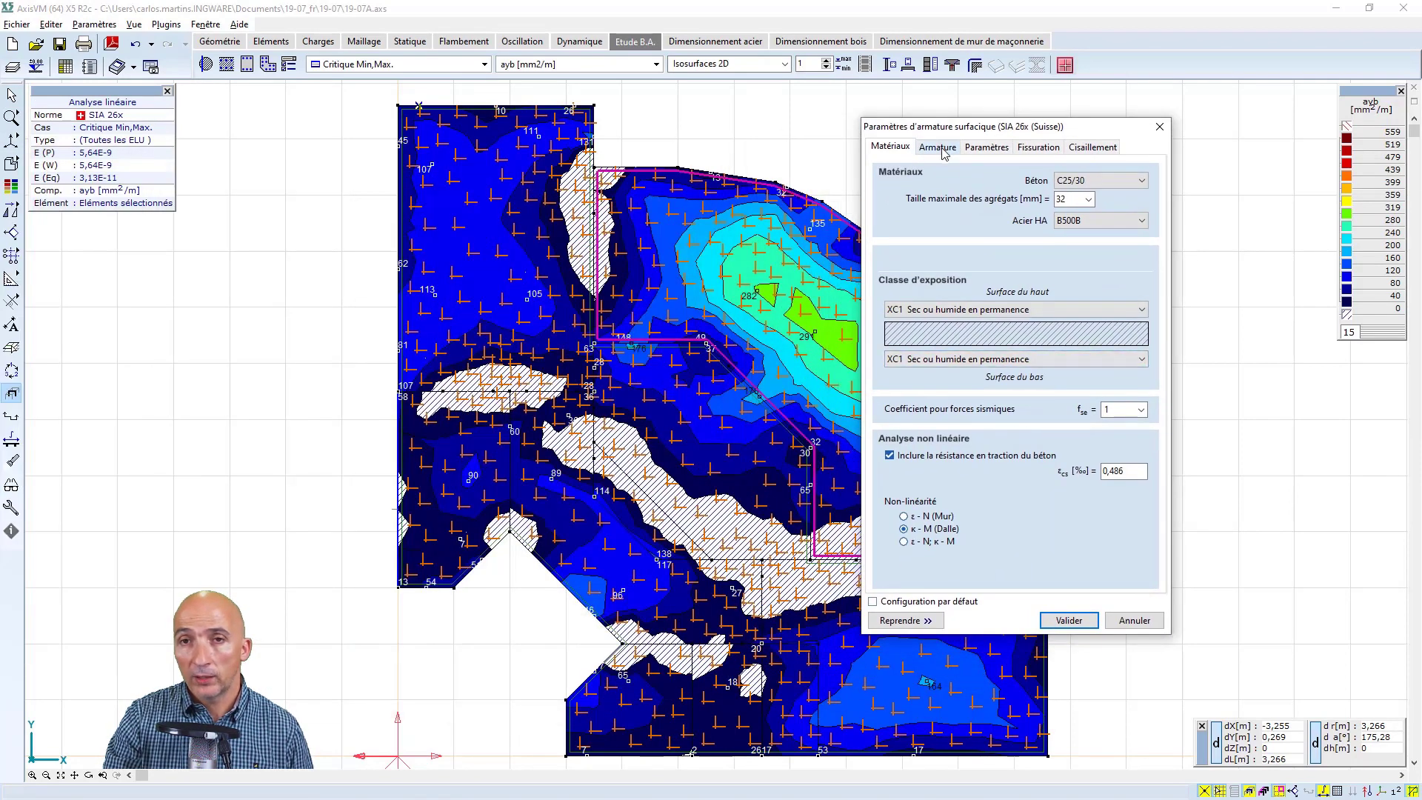
left_click(938, 147)
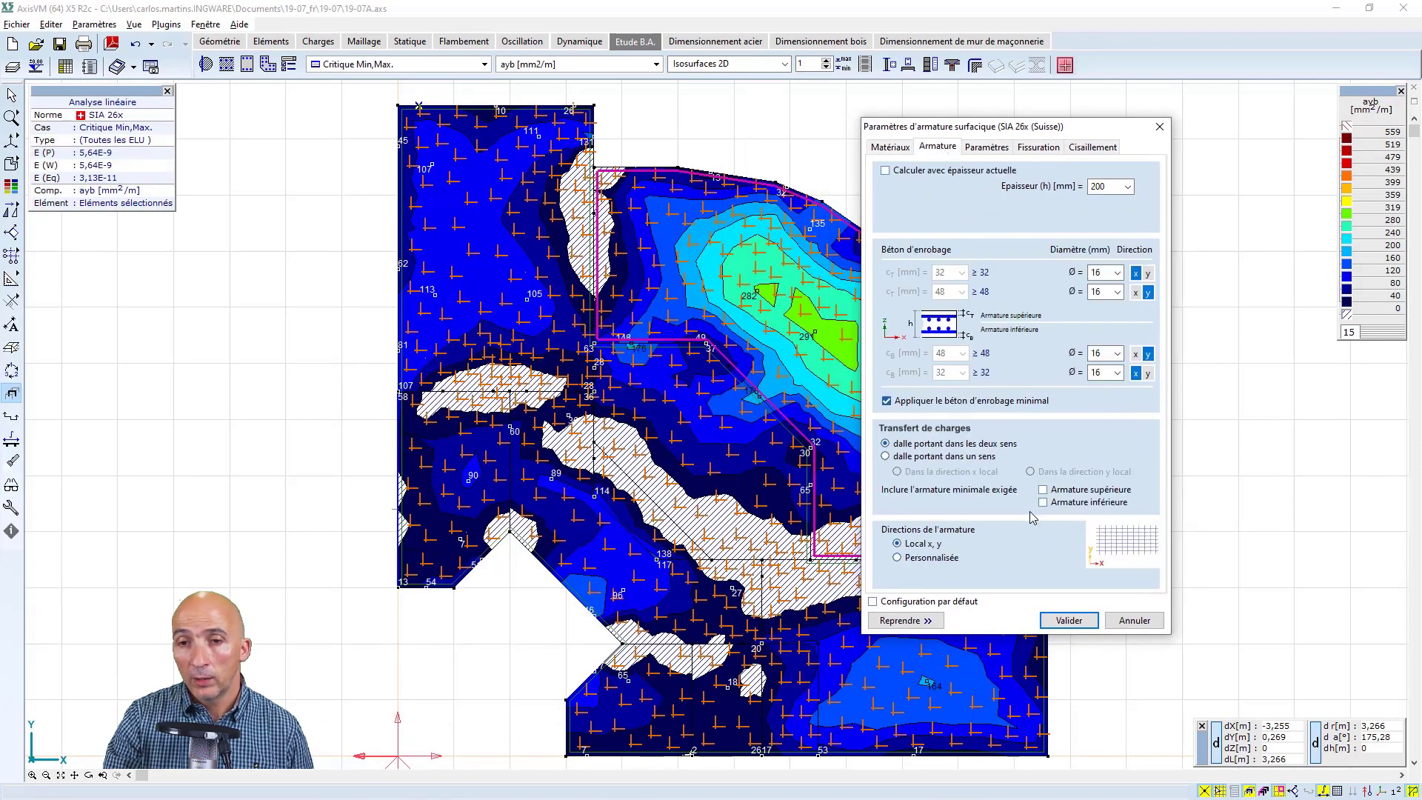
left_click(897, 558)
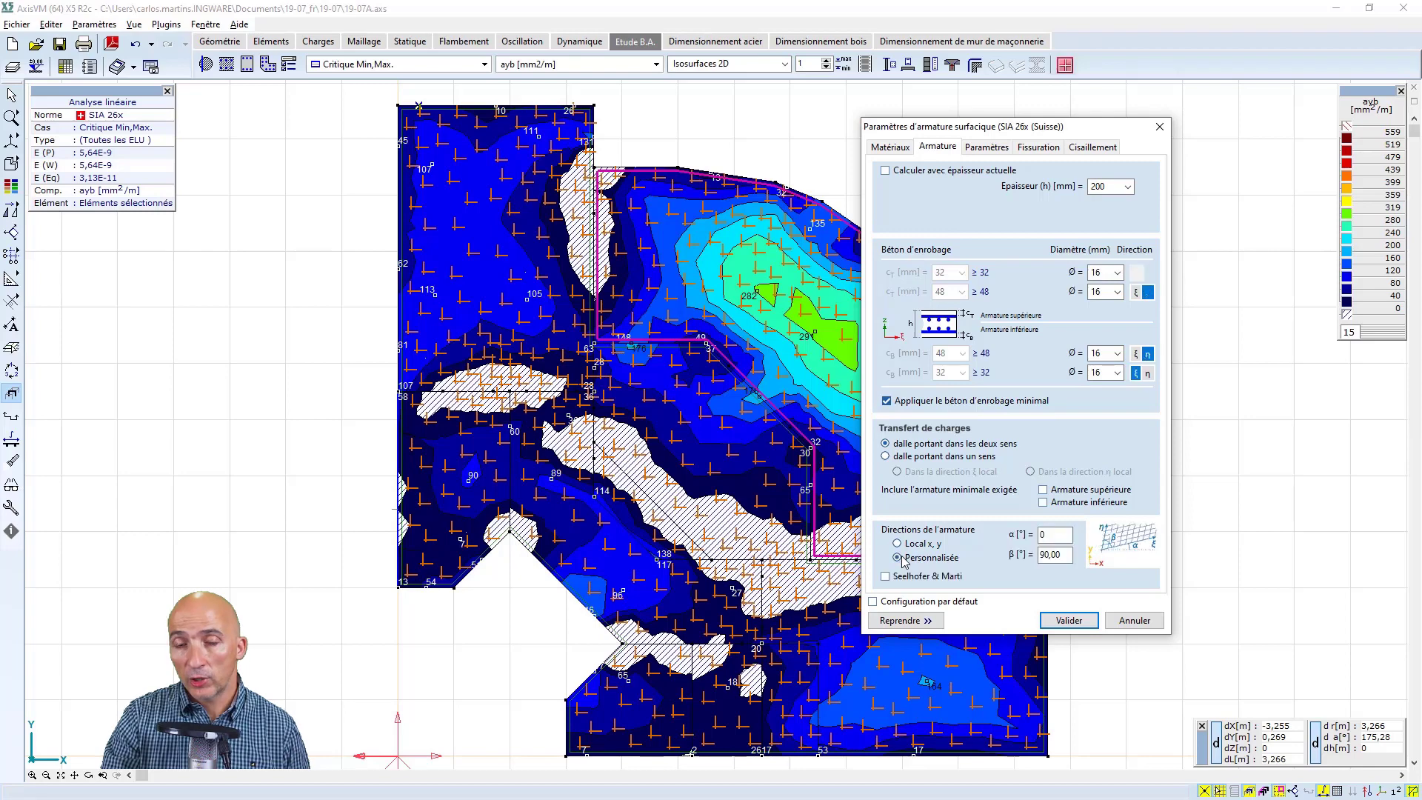
left_click(1050, 541)
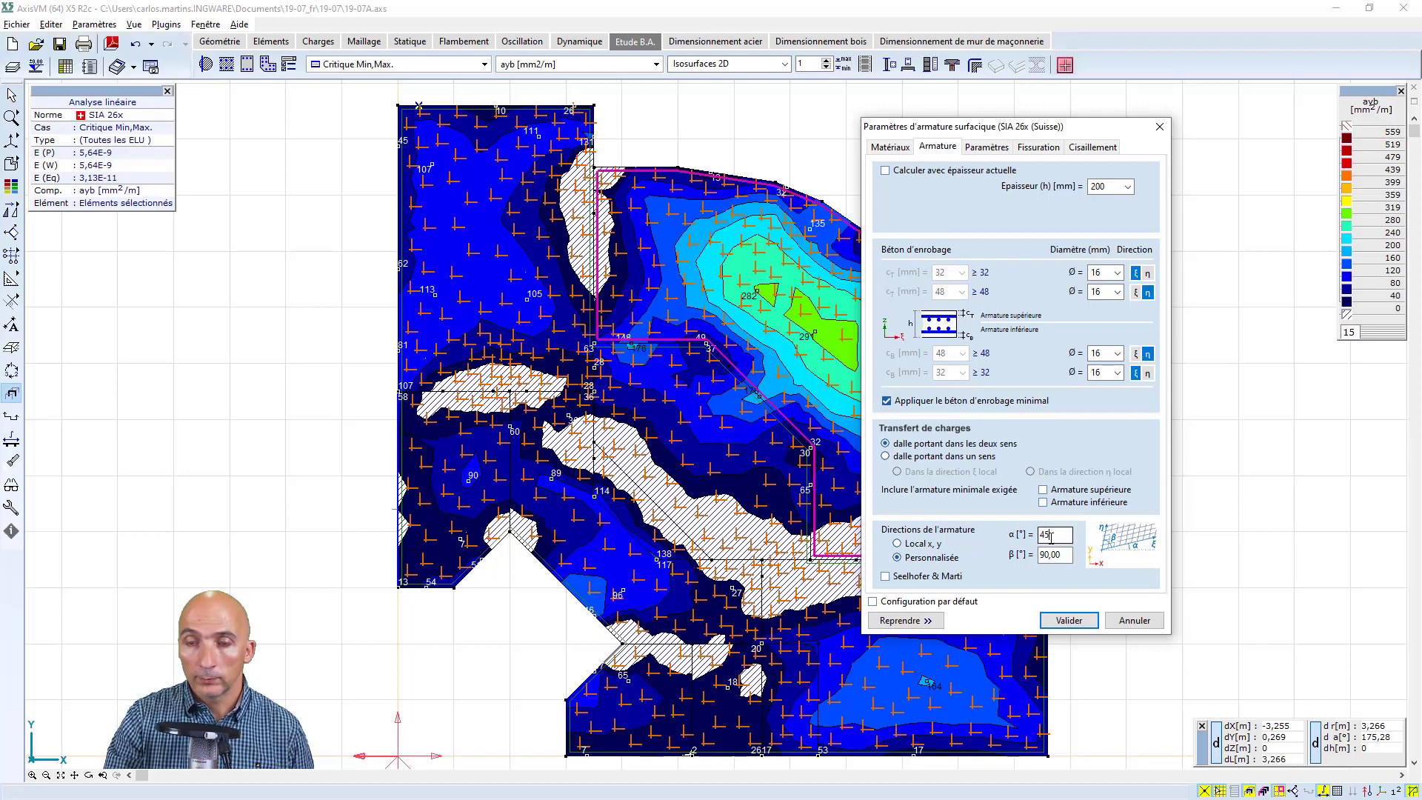
left_click(1069, 620)
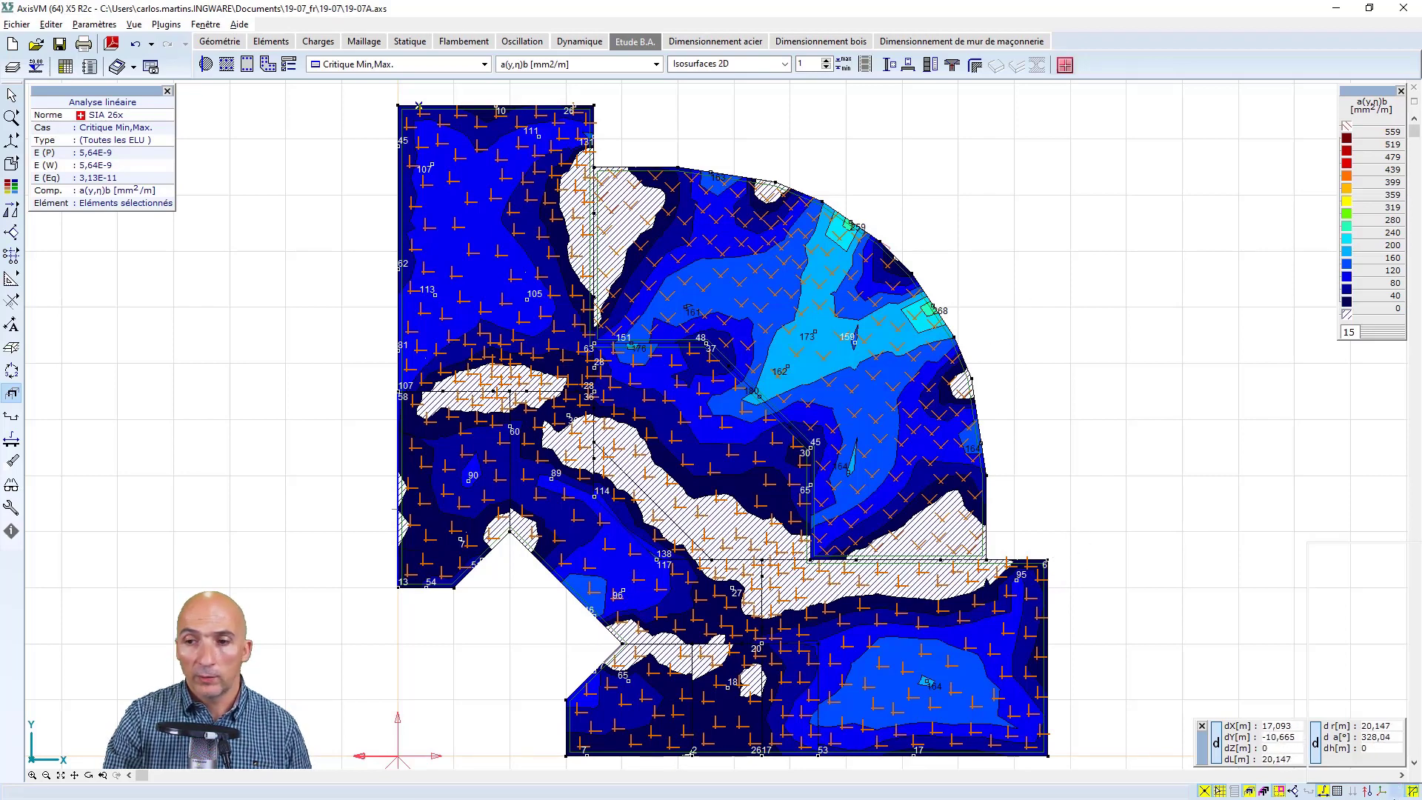
Hide the reinforcement parameter symbols and query the reinforcement values at a node on the slab's curved edge
mouse_move(1366, 791)
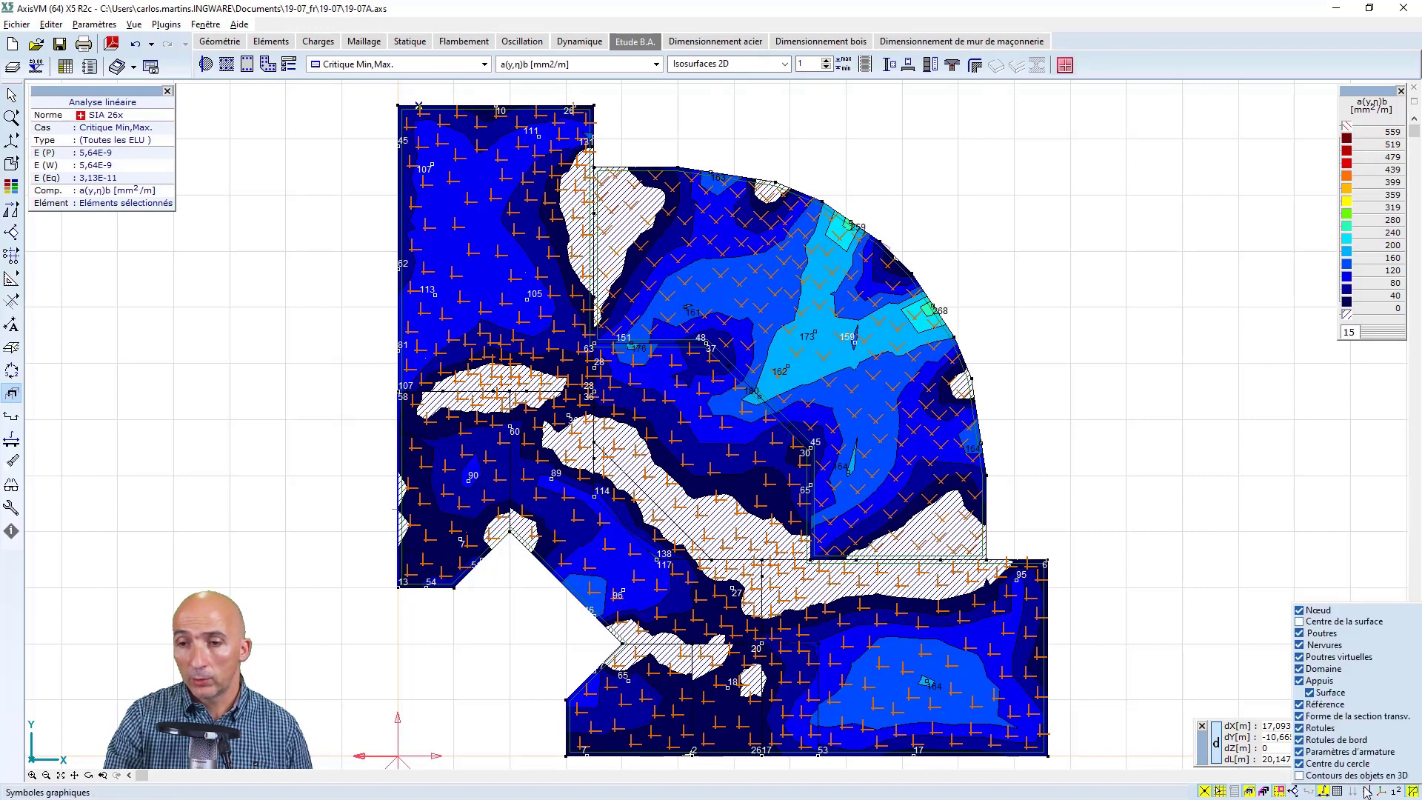
left_click(1300, 752)
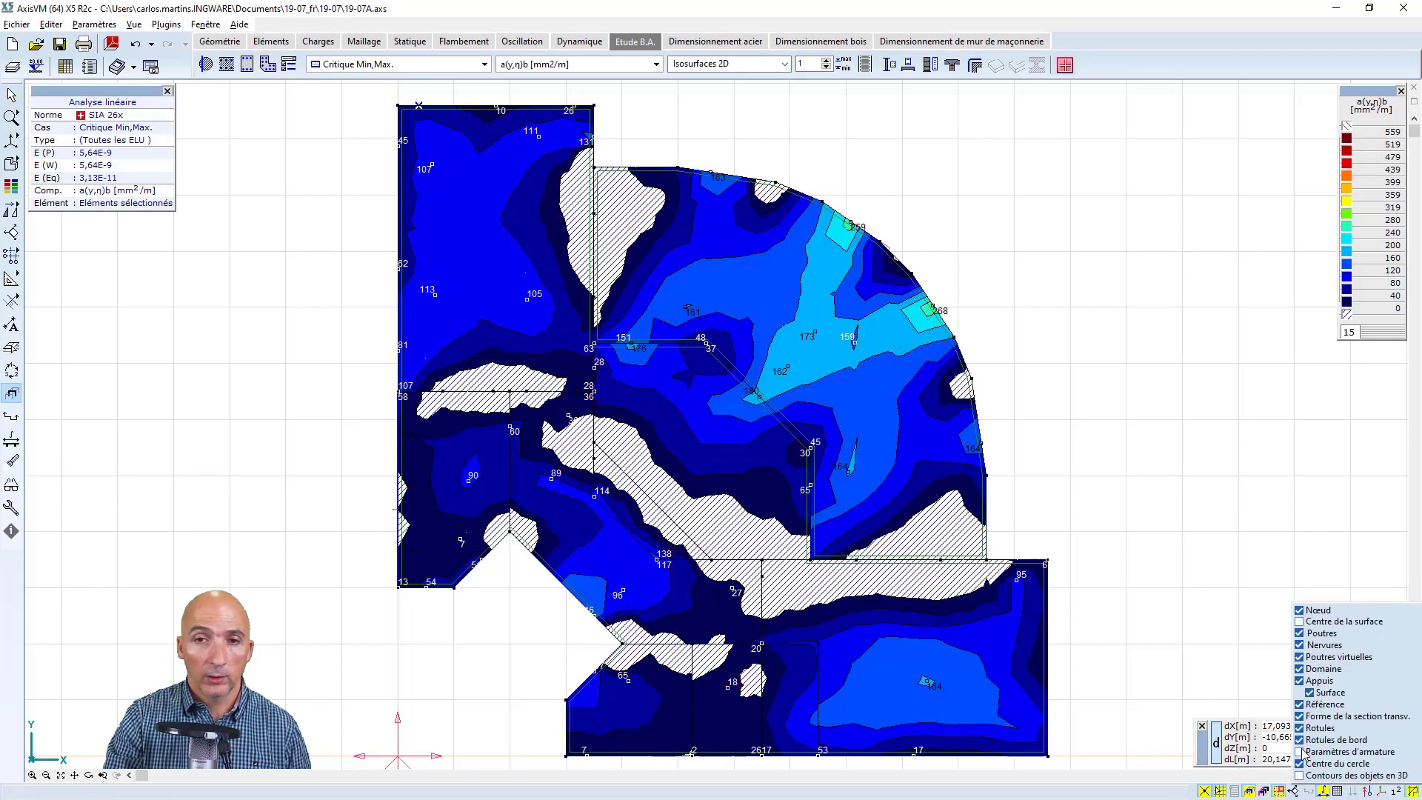
left_click(656, 65)
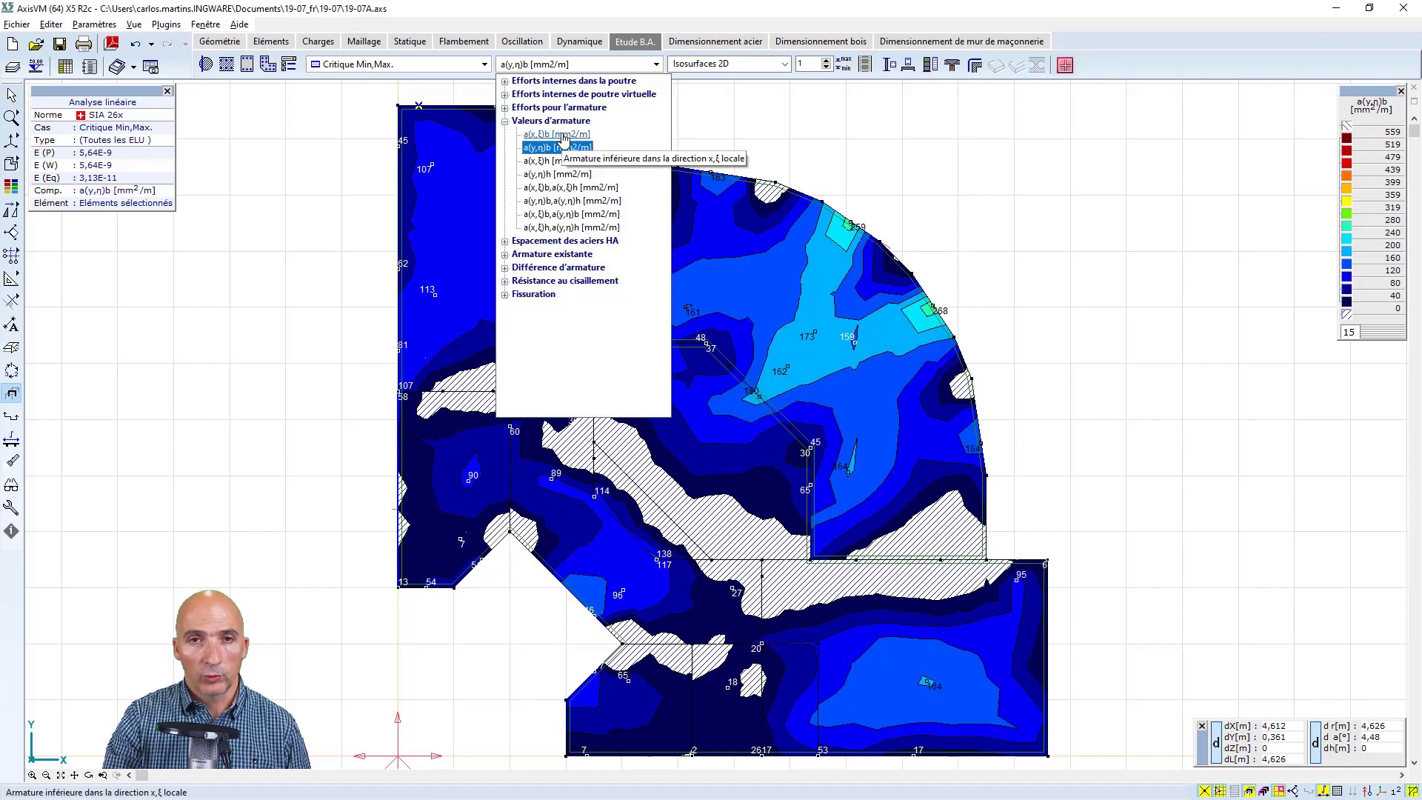
left_click(962, 320)
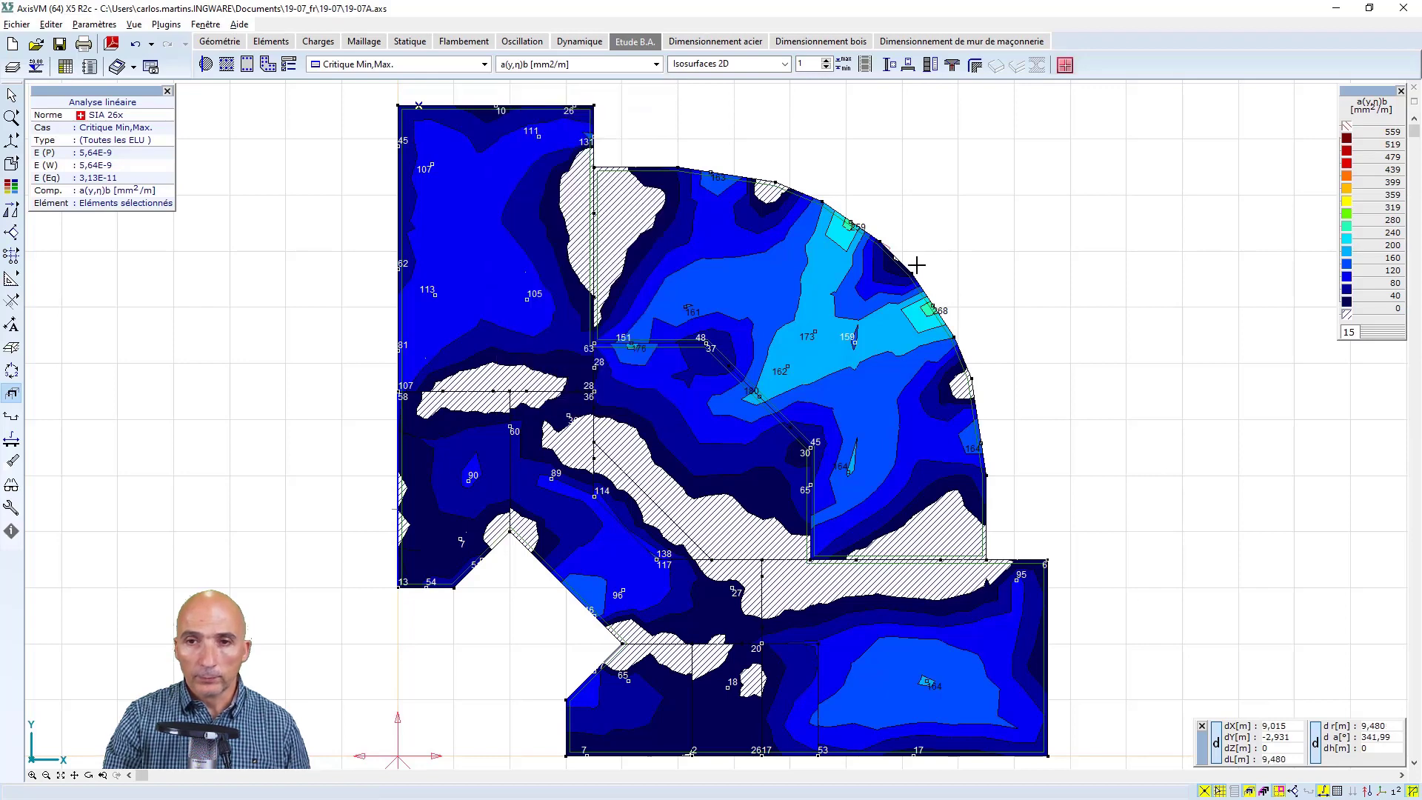
left_click(894, 268)
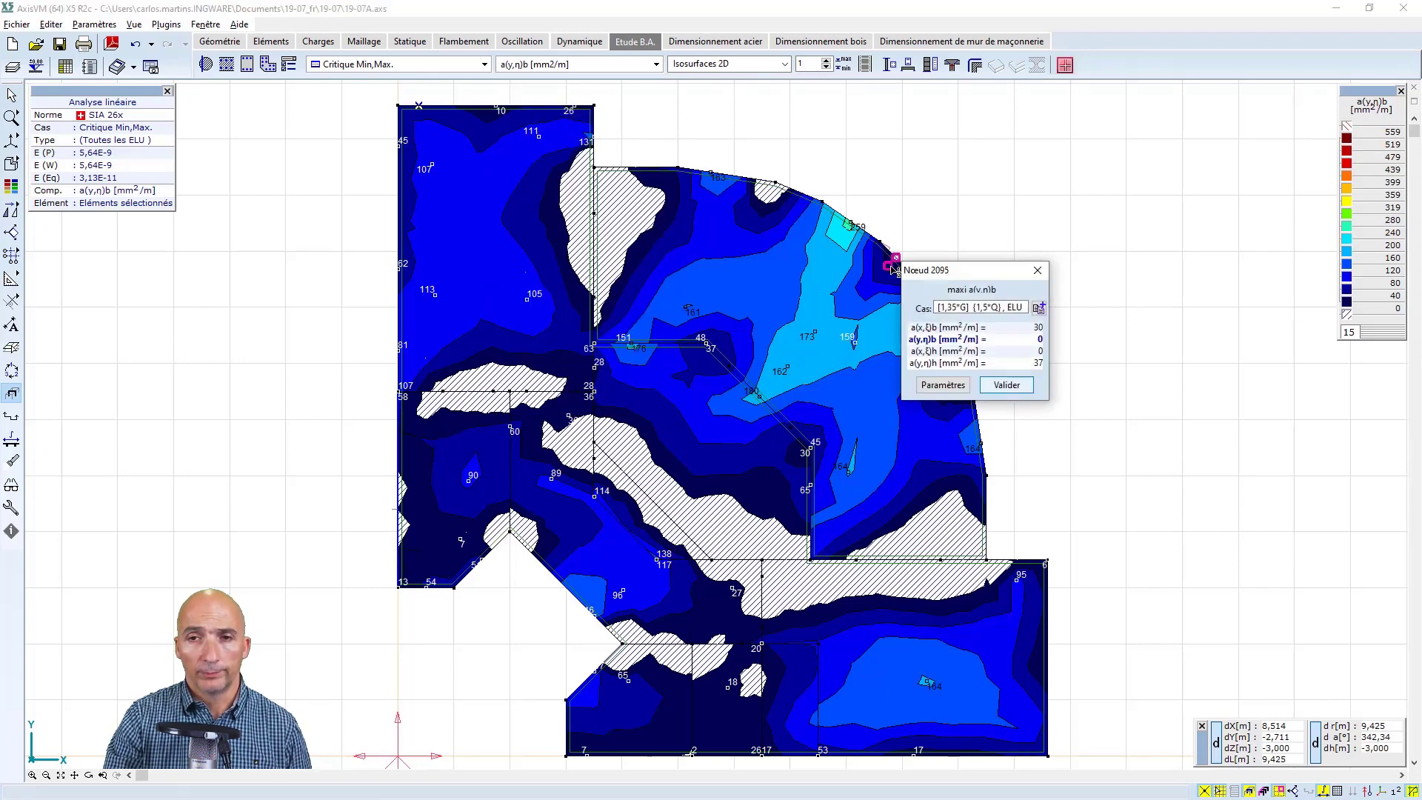
key("Escape")
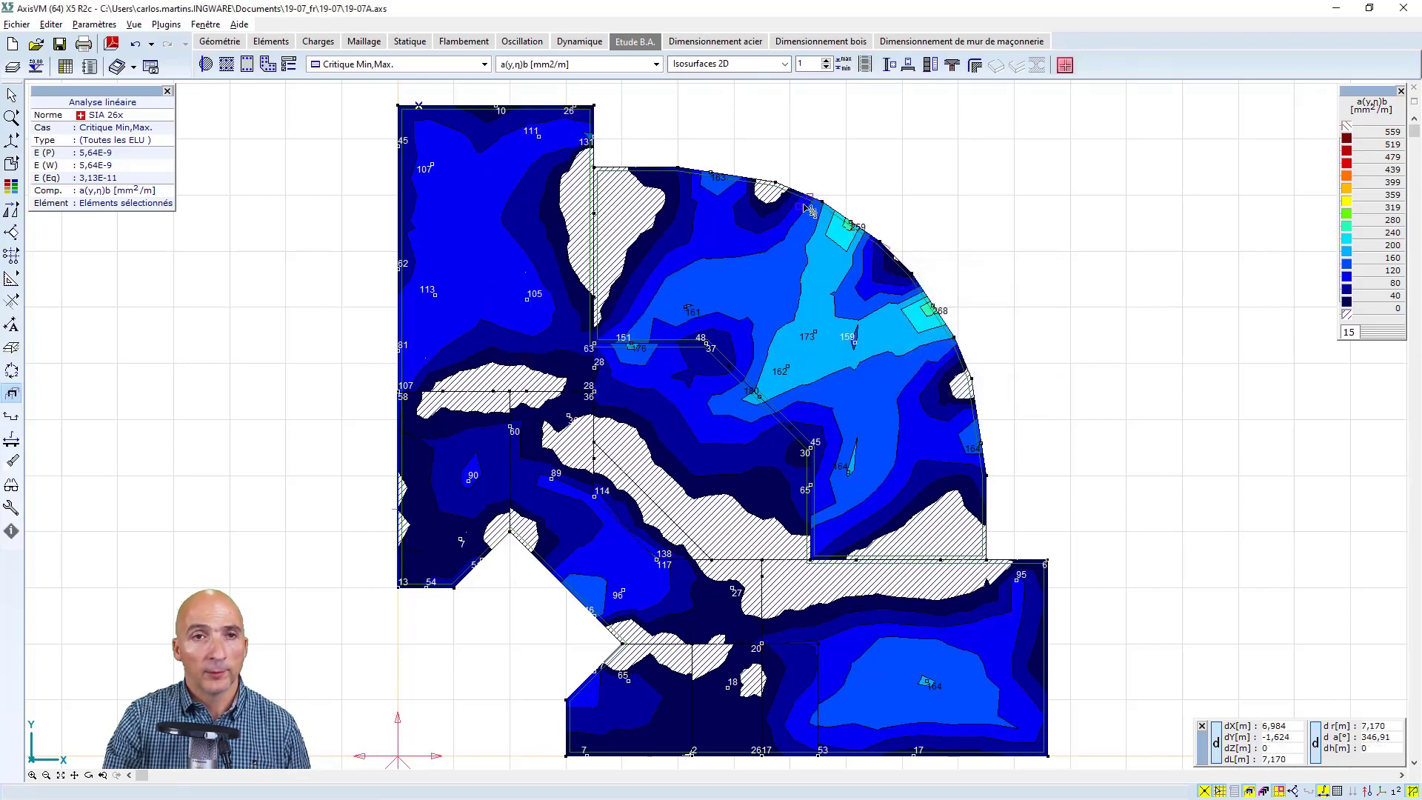
Reset the curved slab domain's reinforcement directions to local x, y
left_click(205, 65)
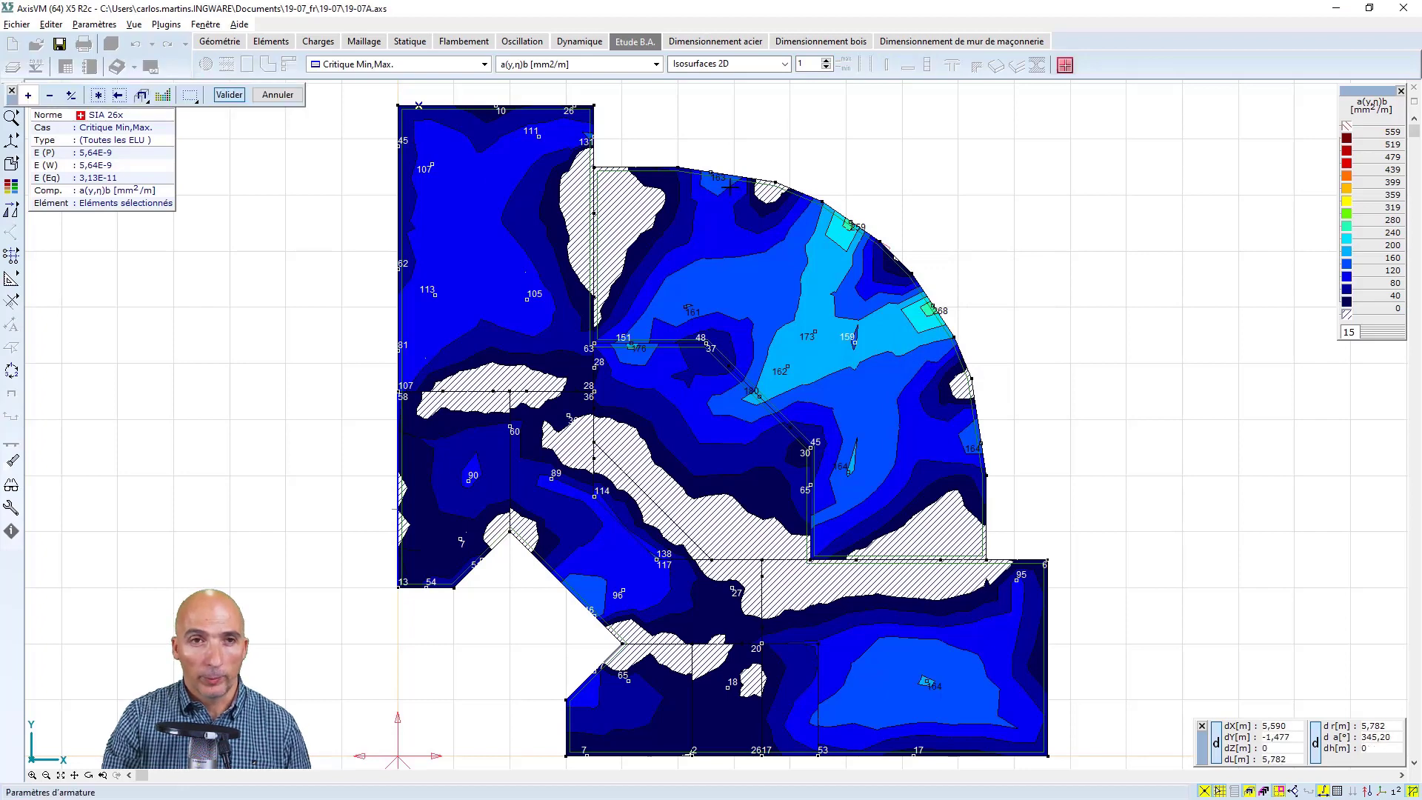
left_click(637, 244)
left_click(229, 95)
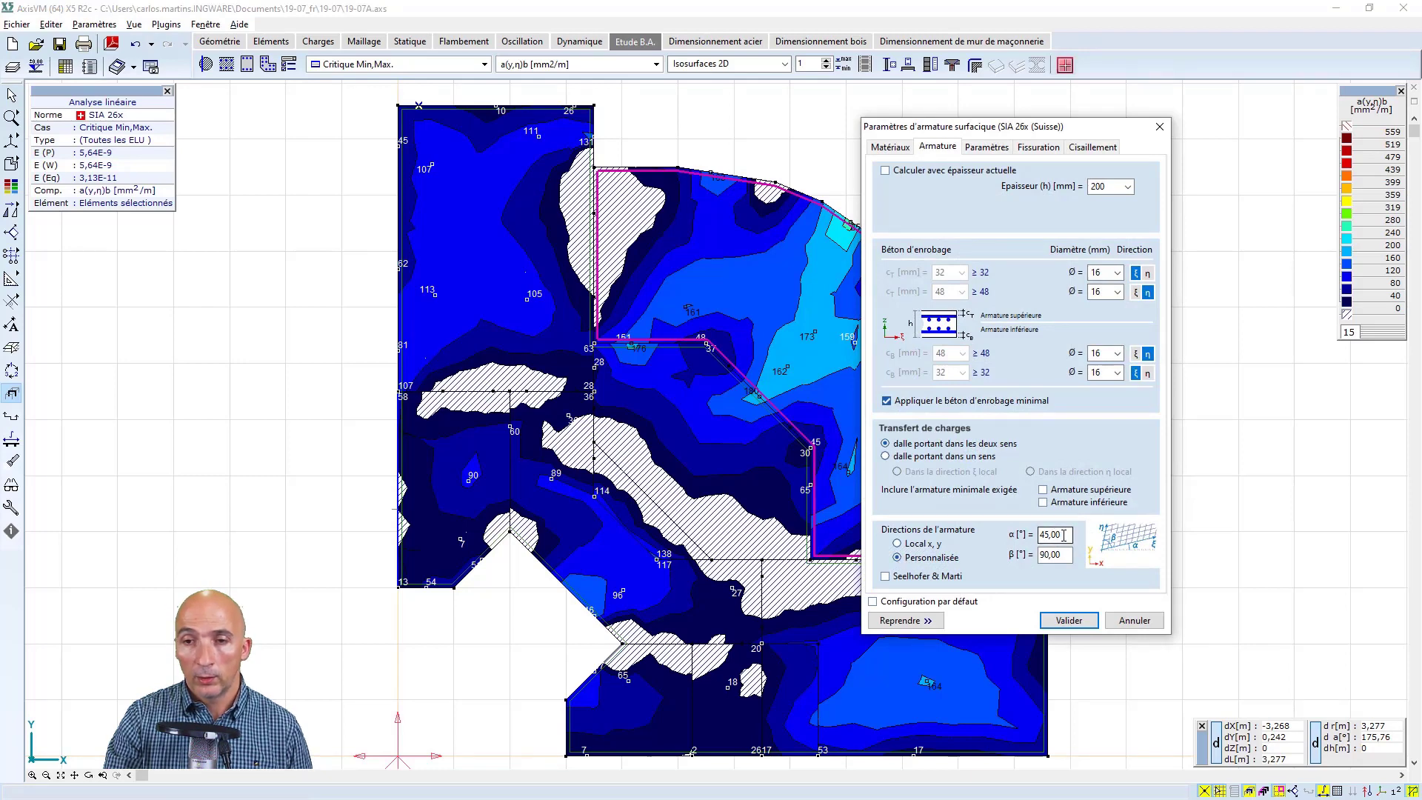
left_click_drag(1064, 534, 1022, 534)
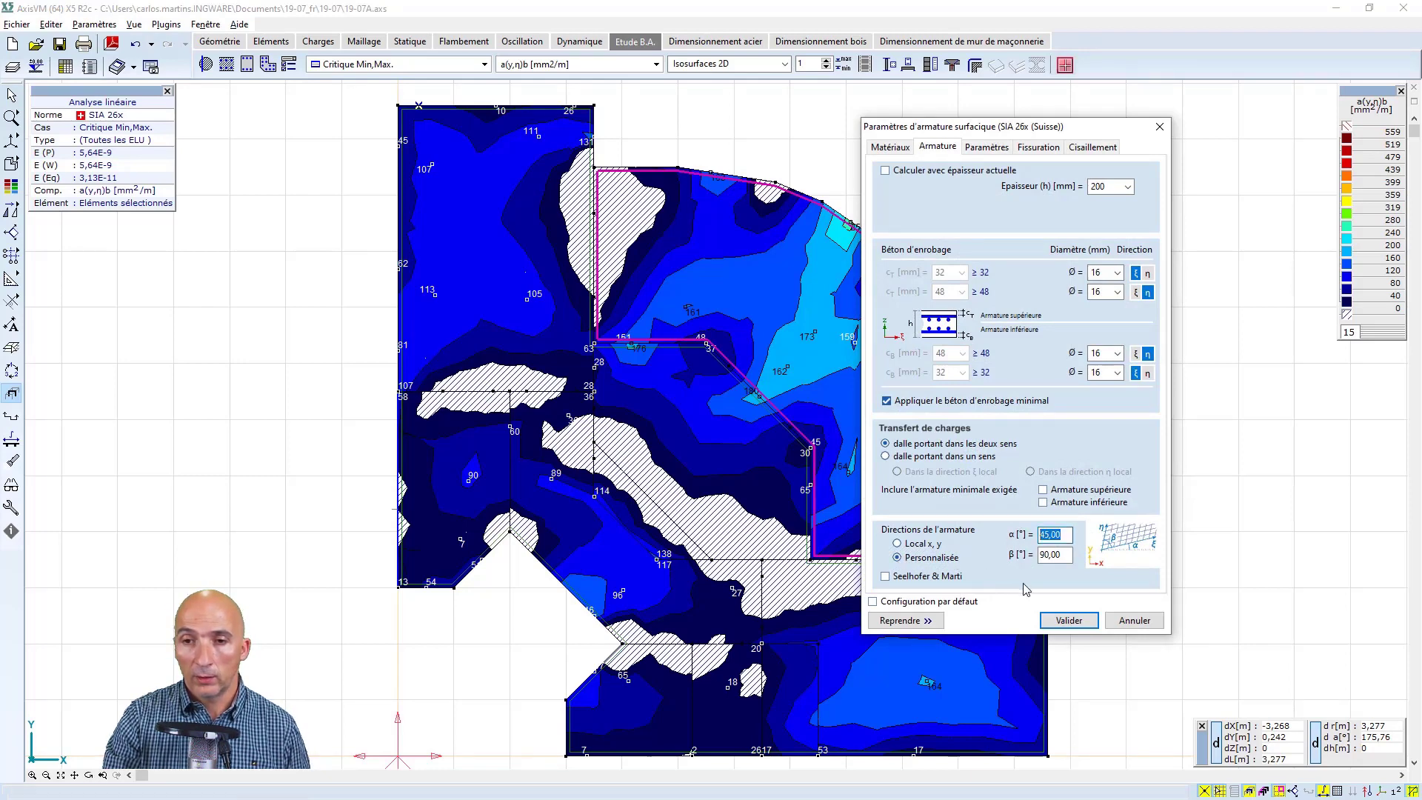
type("0")
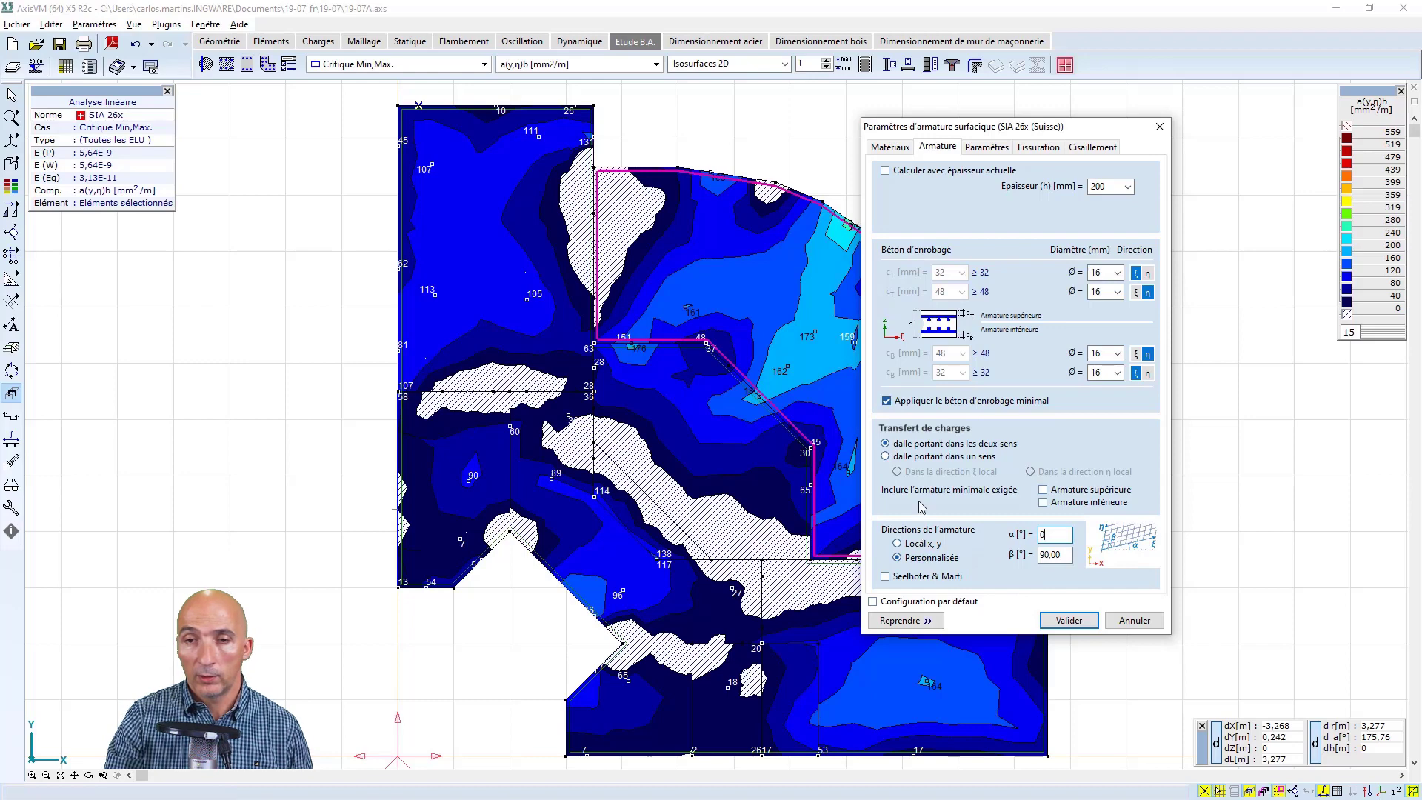
left_click(897, 543)
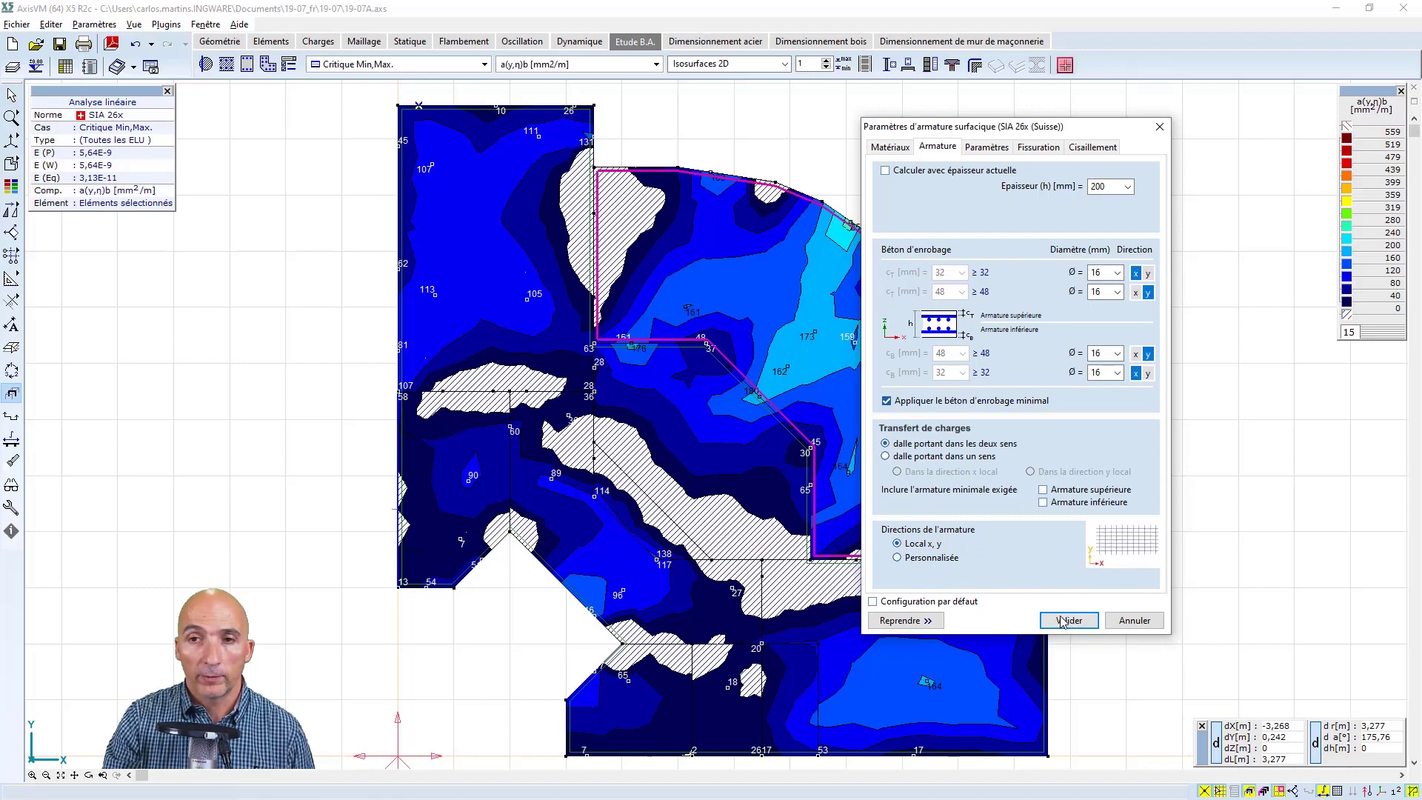
left_click(1062, 622)
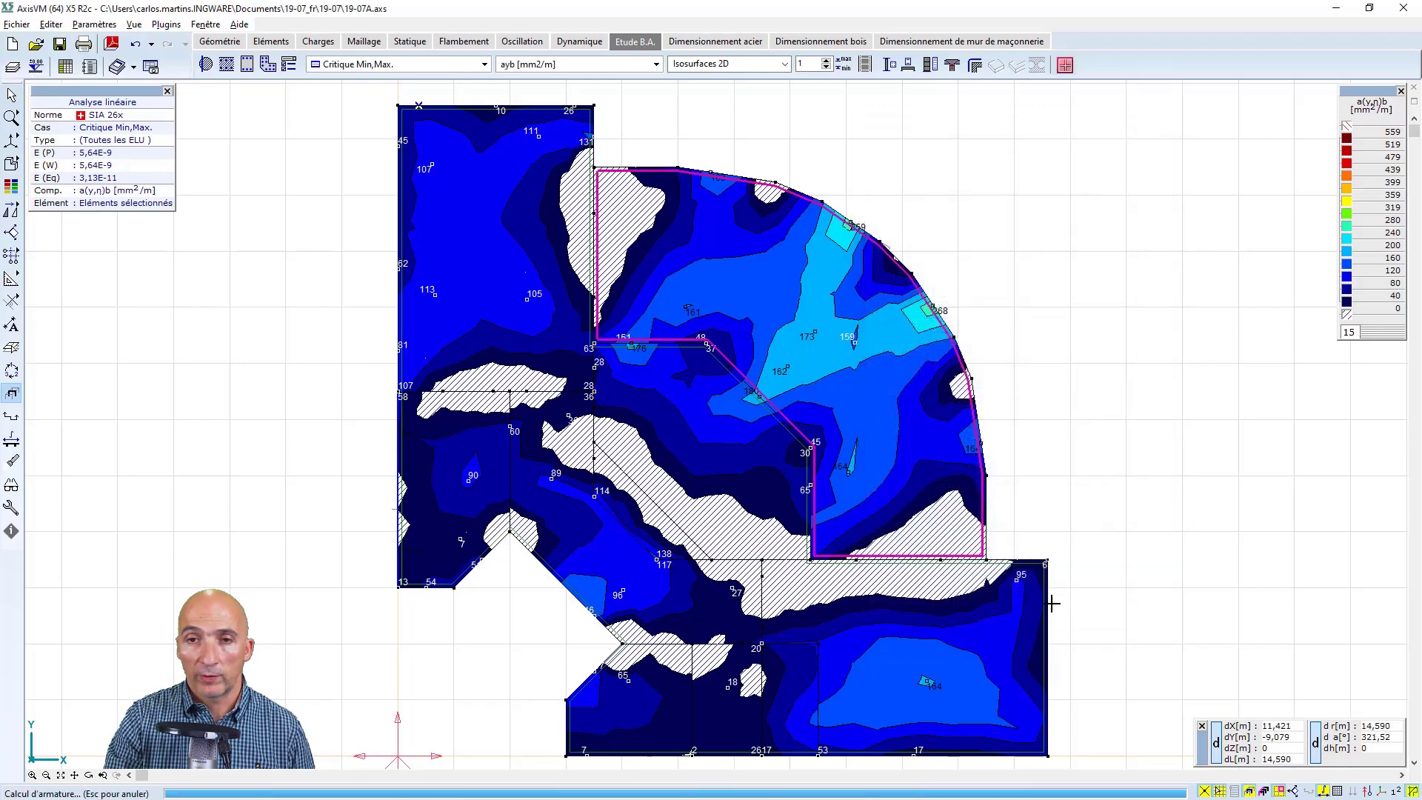
Display the axb reinforcement values, and show all reinforcement value components in separate windows using the reinforcement window's Tout option
left_click(656, 64)
left_click(550, 134)
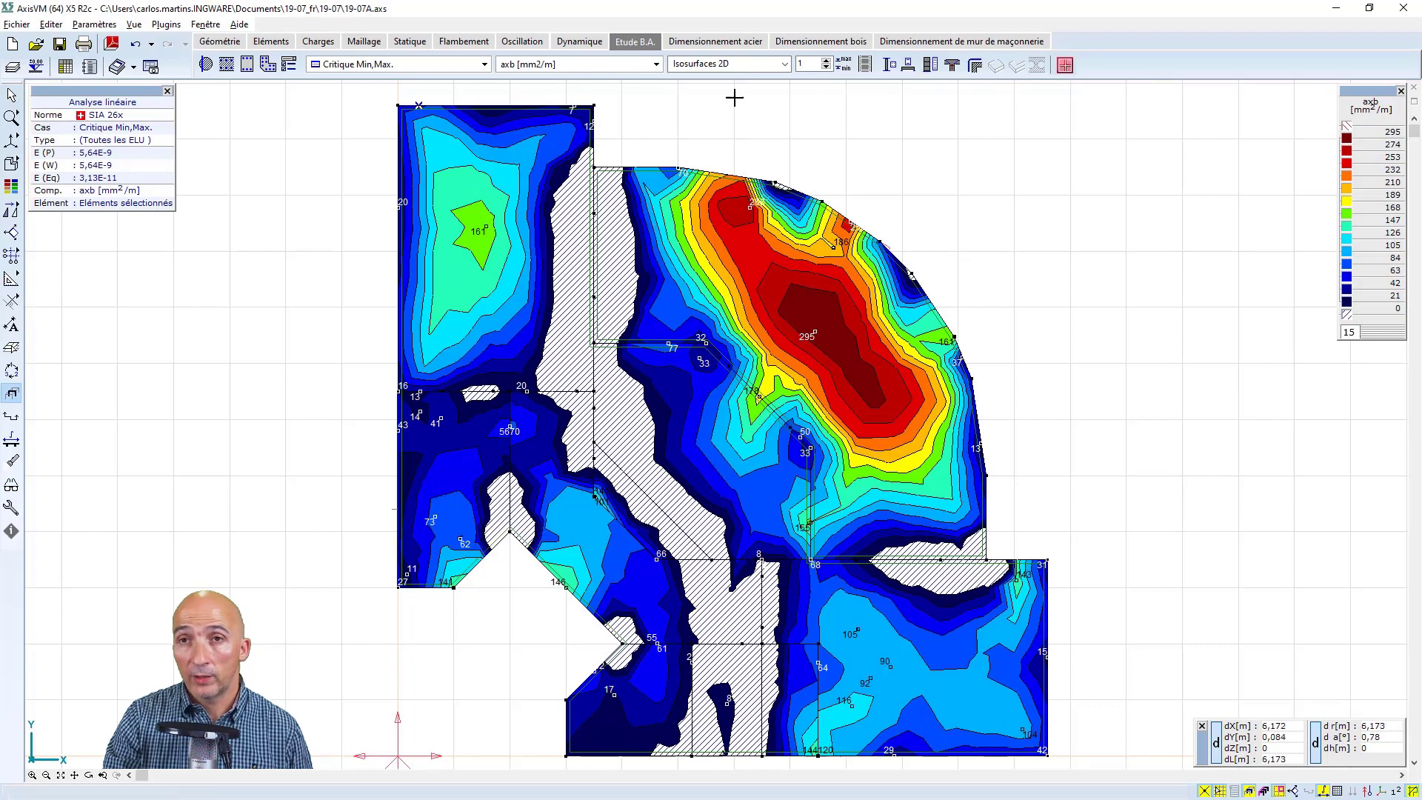
left_click(1066, 66)
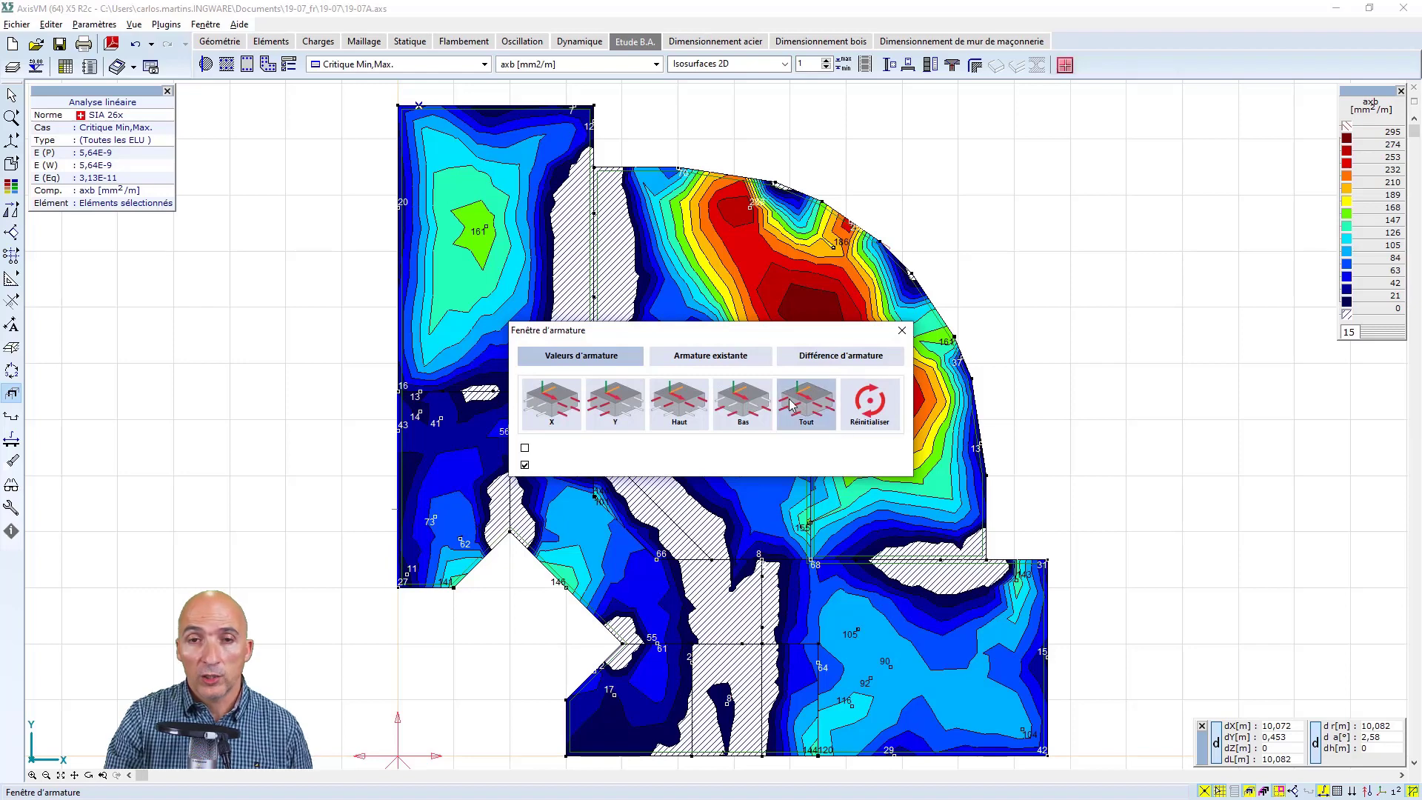
left_click(814, 402)
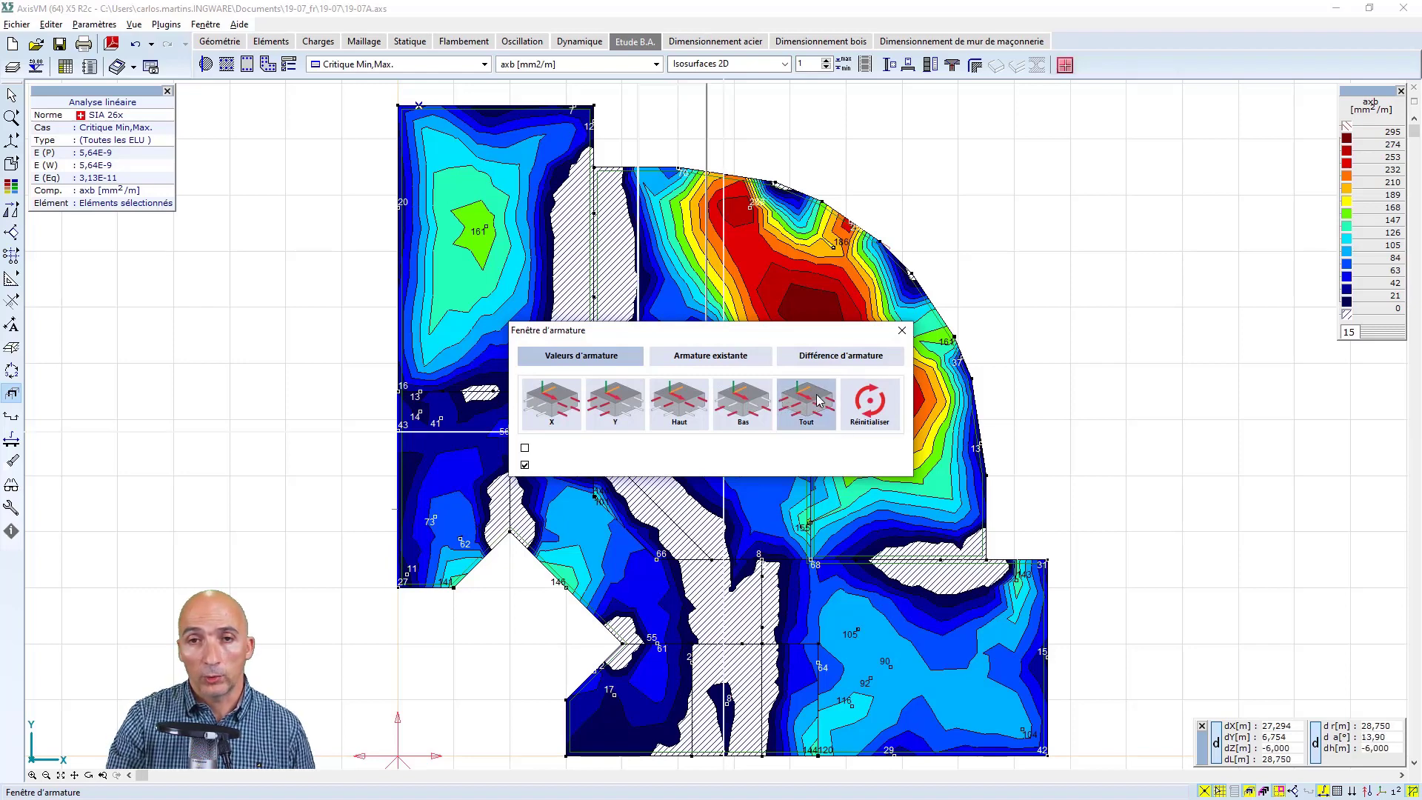
left_click(845, 356)
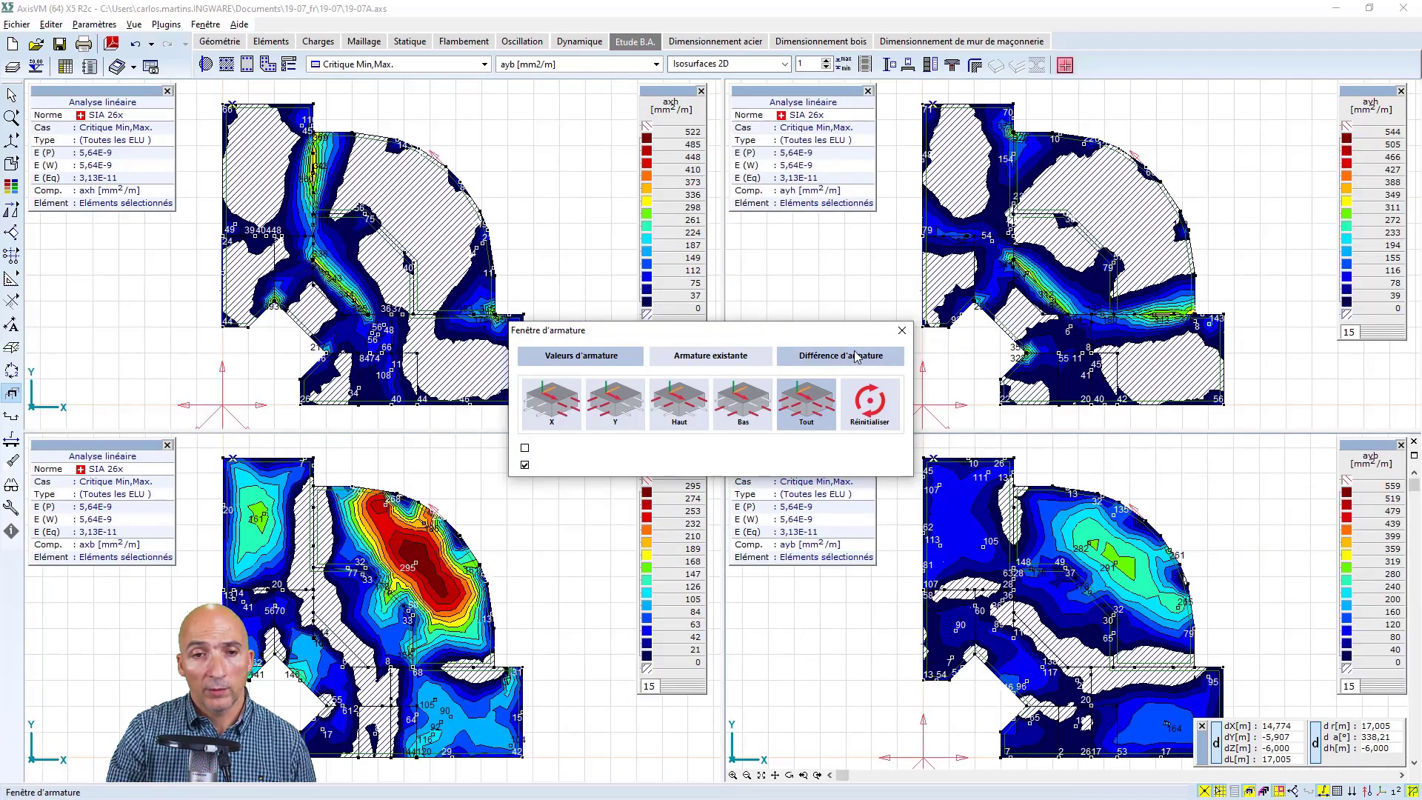
left_click_drag(857, 337, 882, 494)
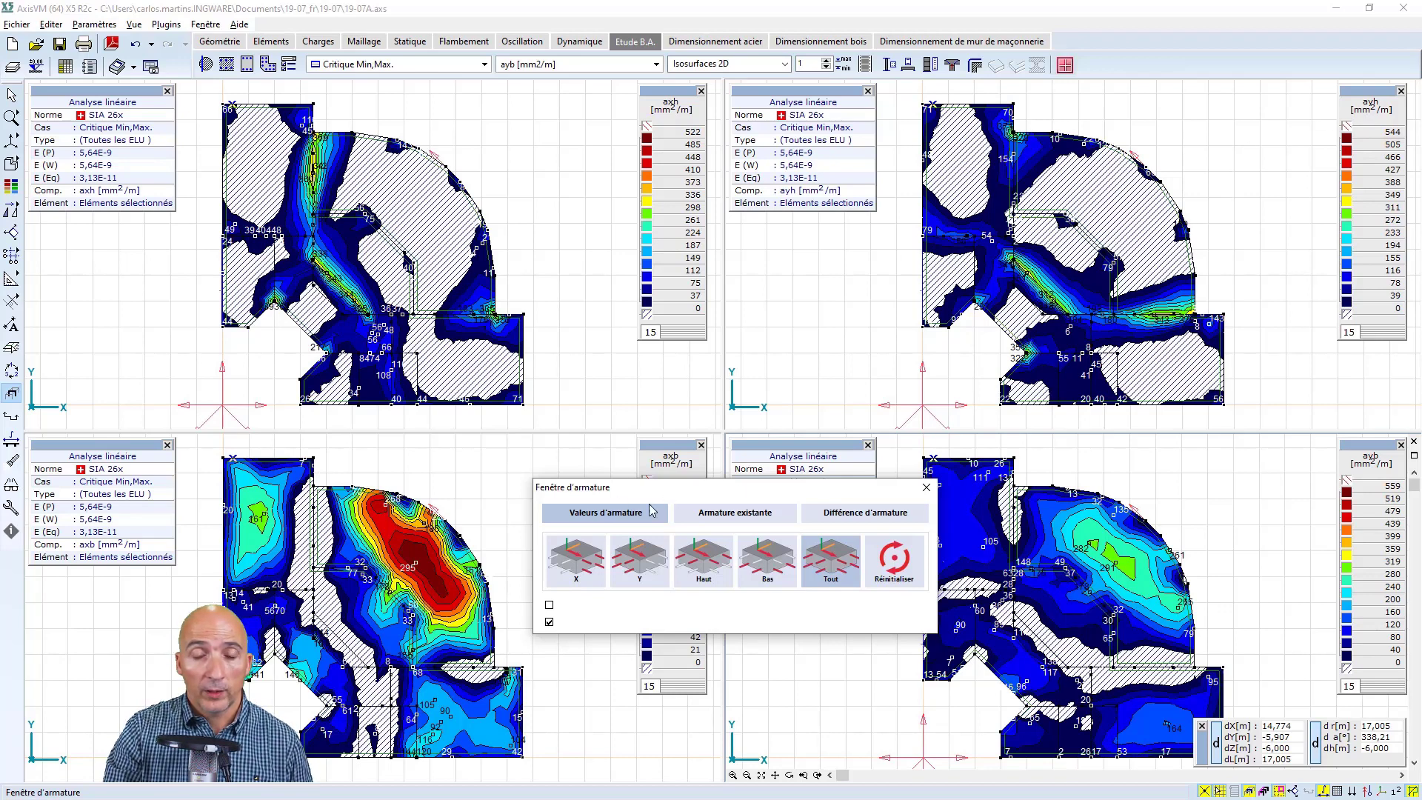
Reset the reinforcement display to a single window and show the axb reinforcement values on the slab
left_click_drag(667, 489, 642, 572)
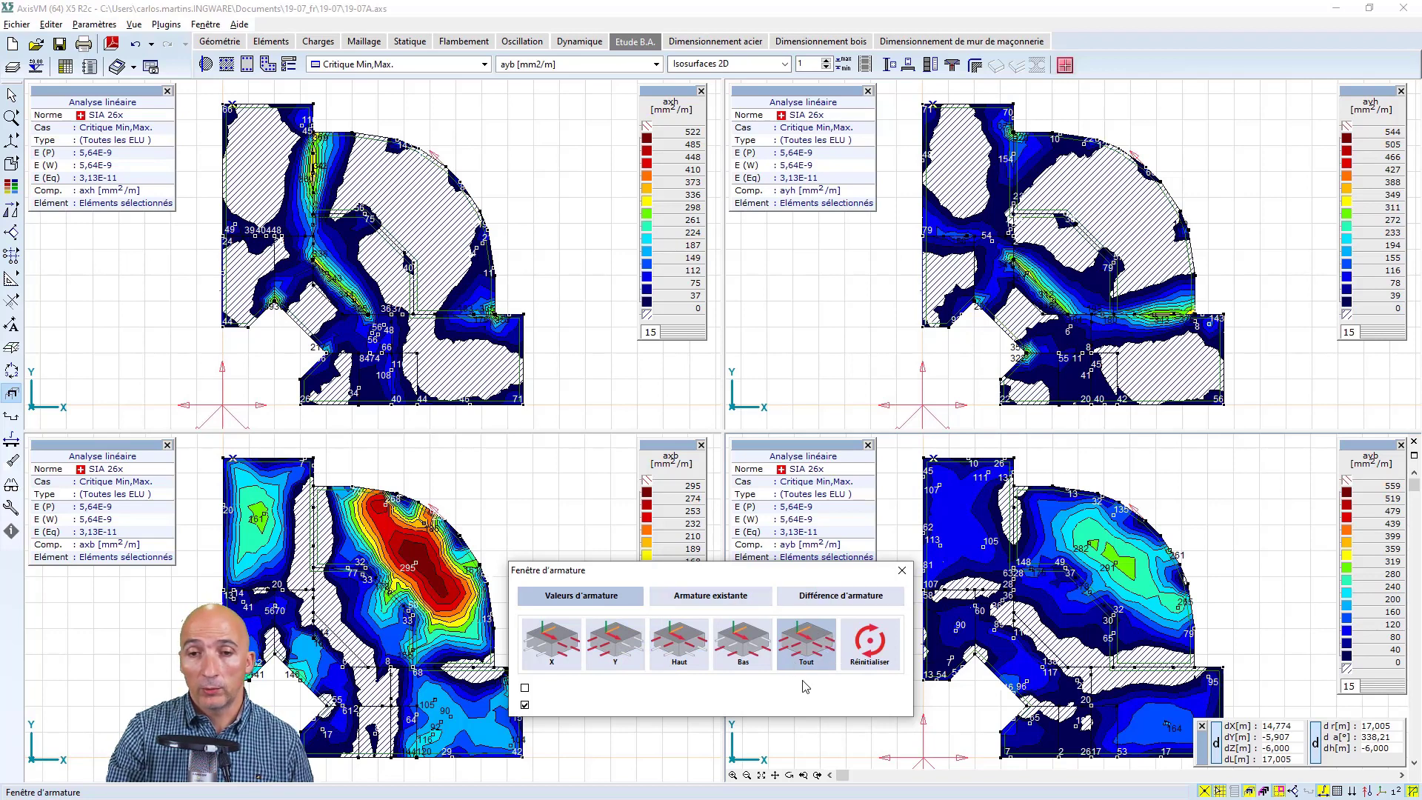
left_click(870, 648)
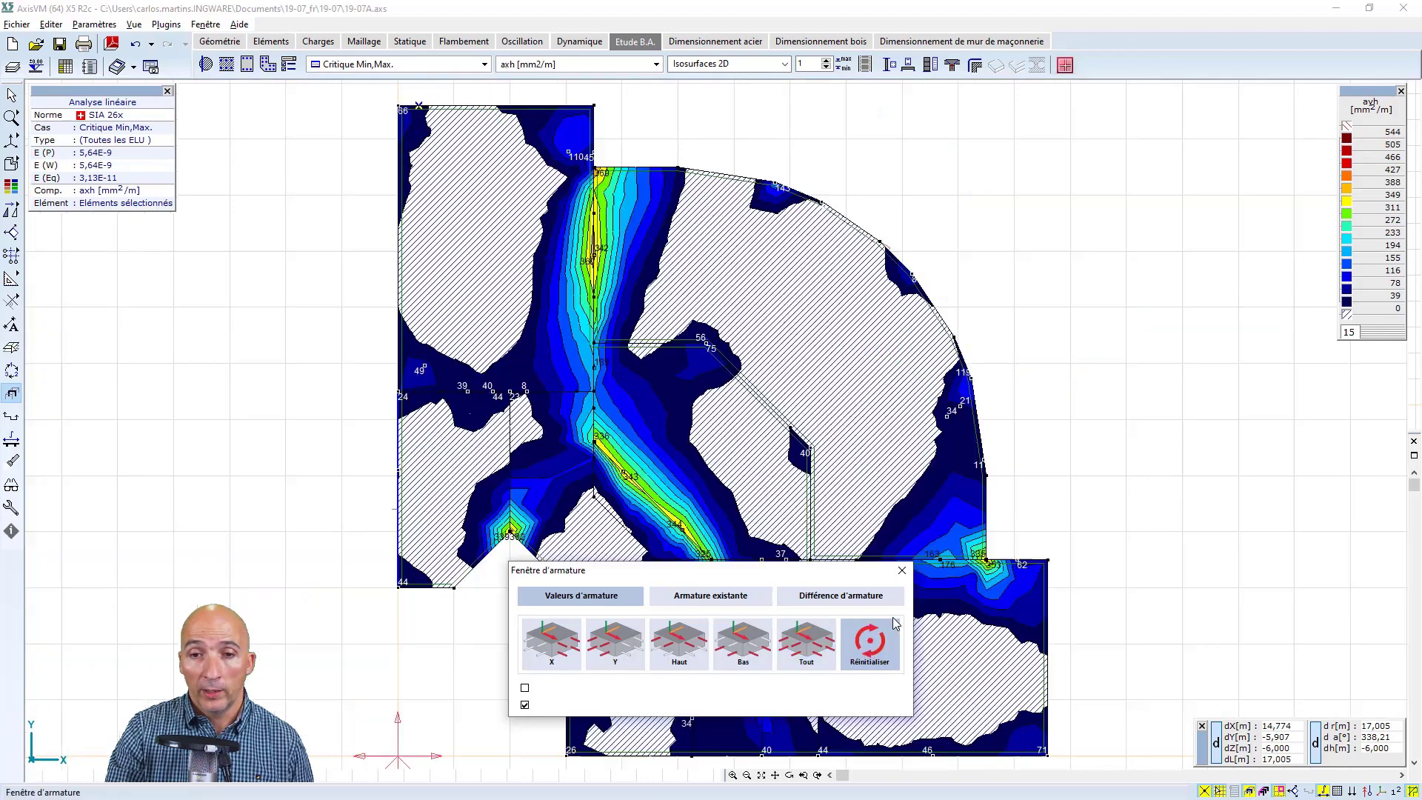
left_click(902, 570)
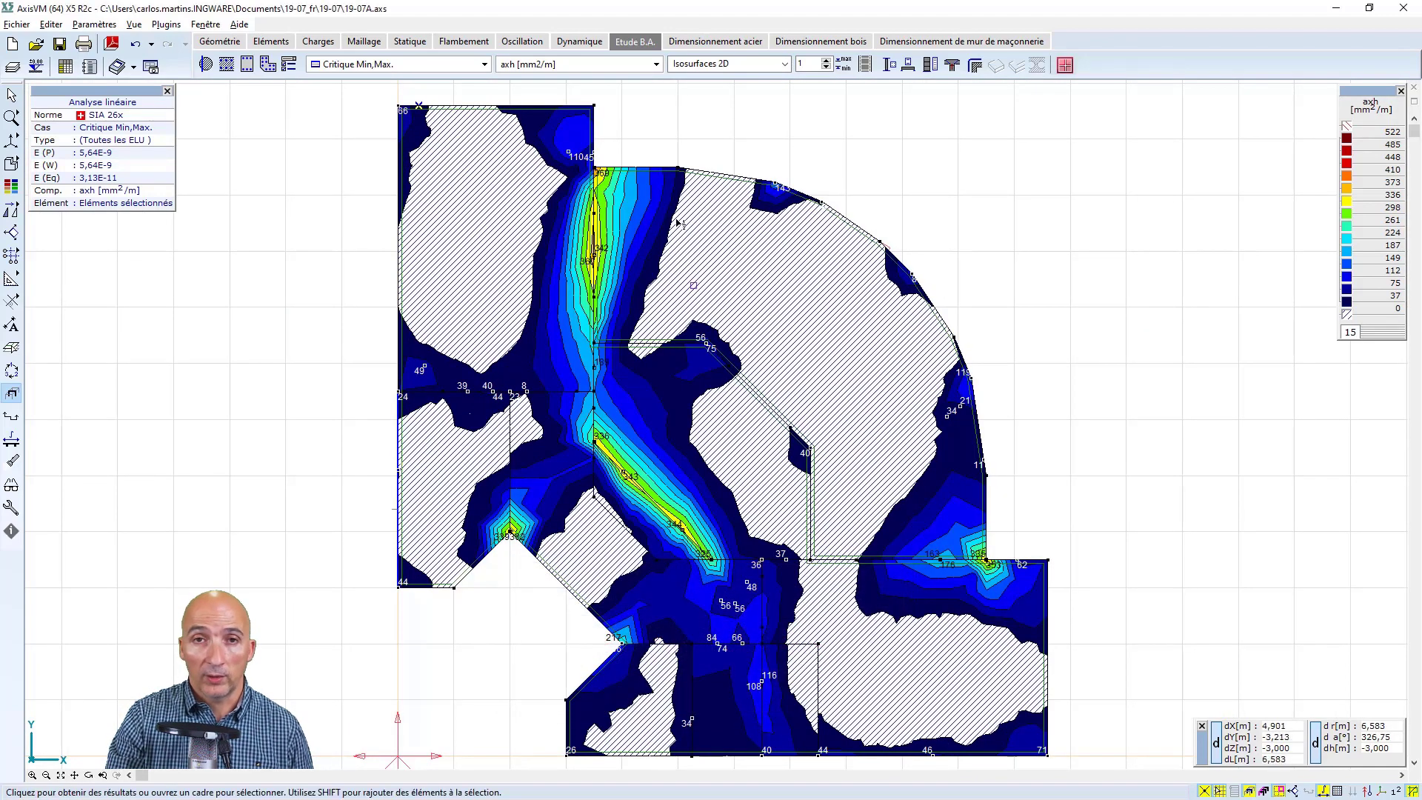
left_click(656, 65)
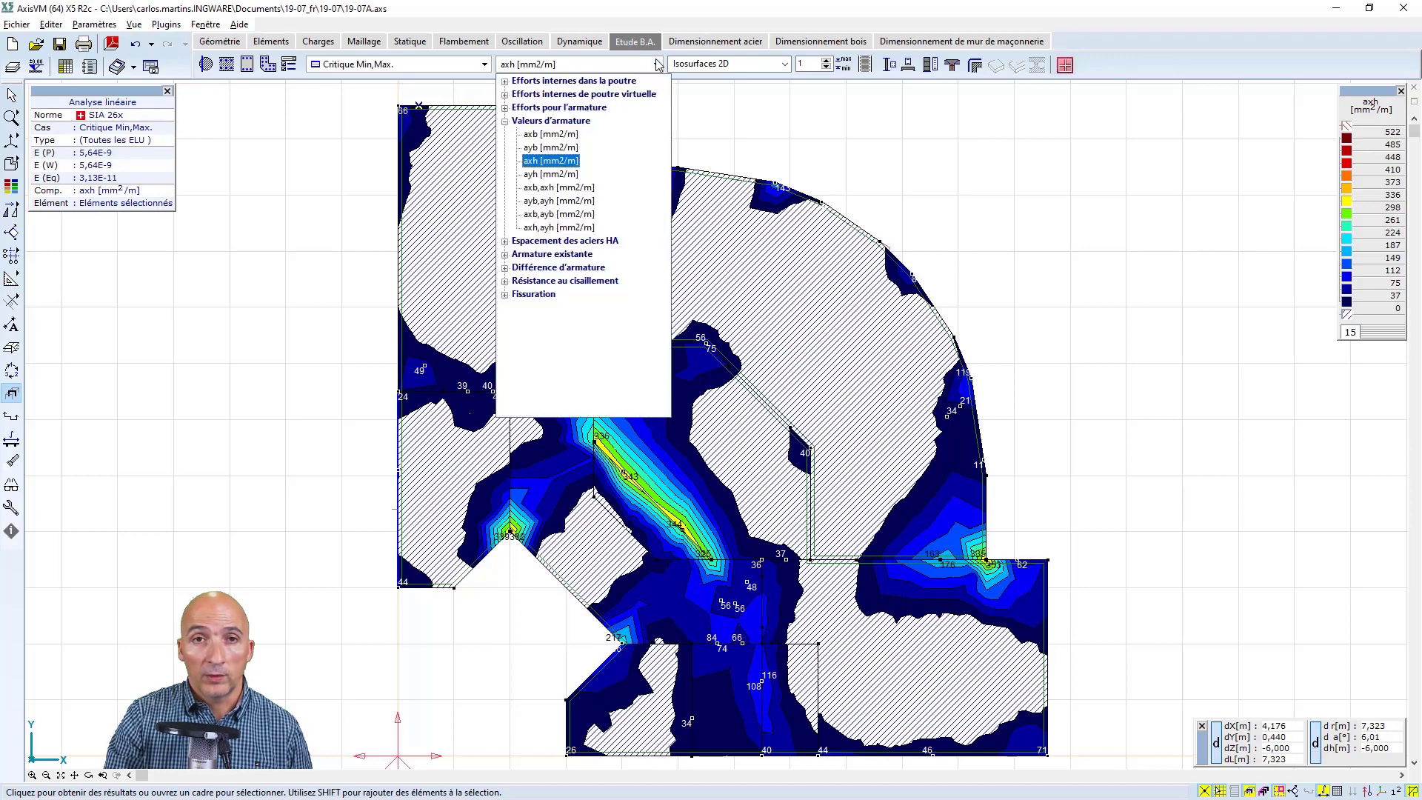
left_click(550, 134)
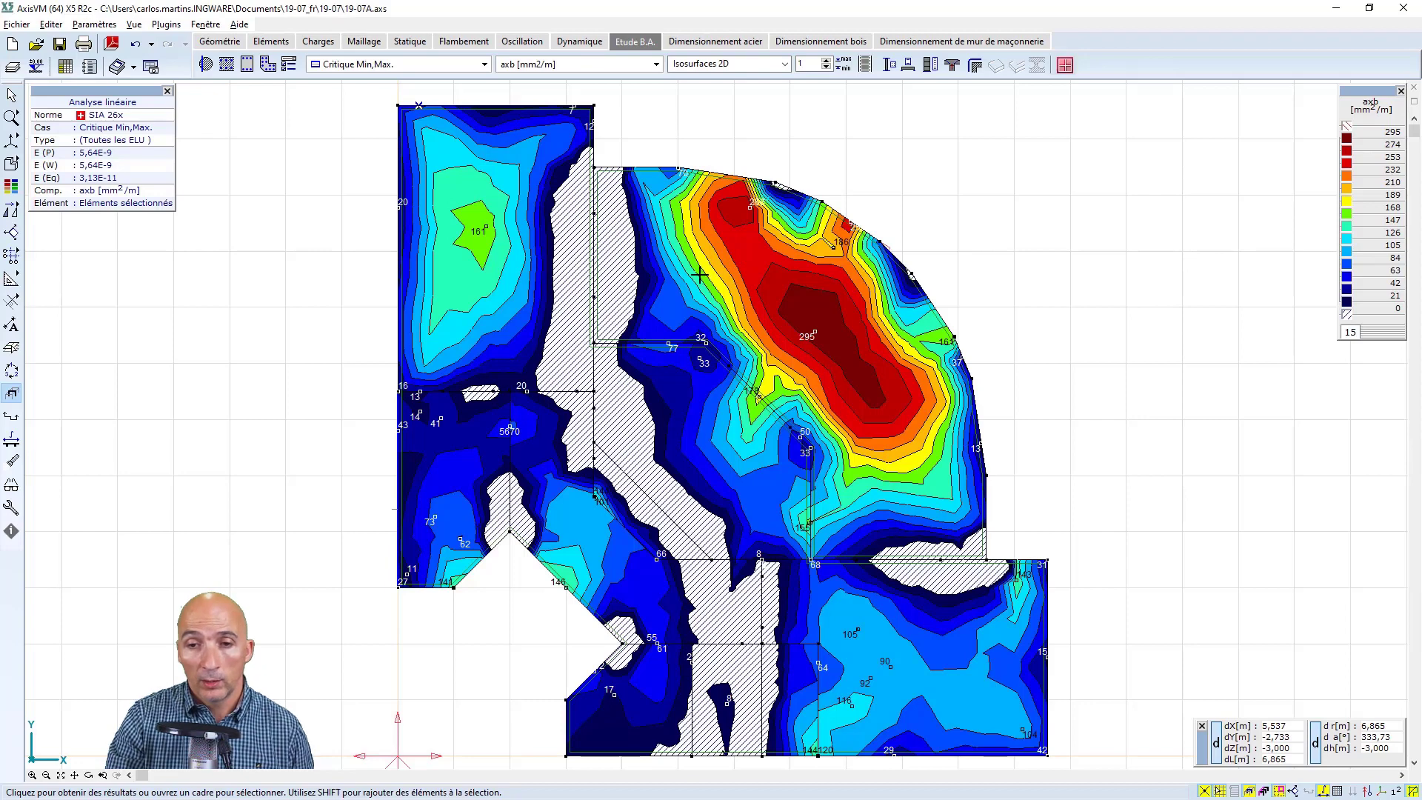
Review the colour legend settings of the axb reinforcement display and accept them without changes
left_click(1345, 126)
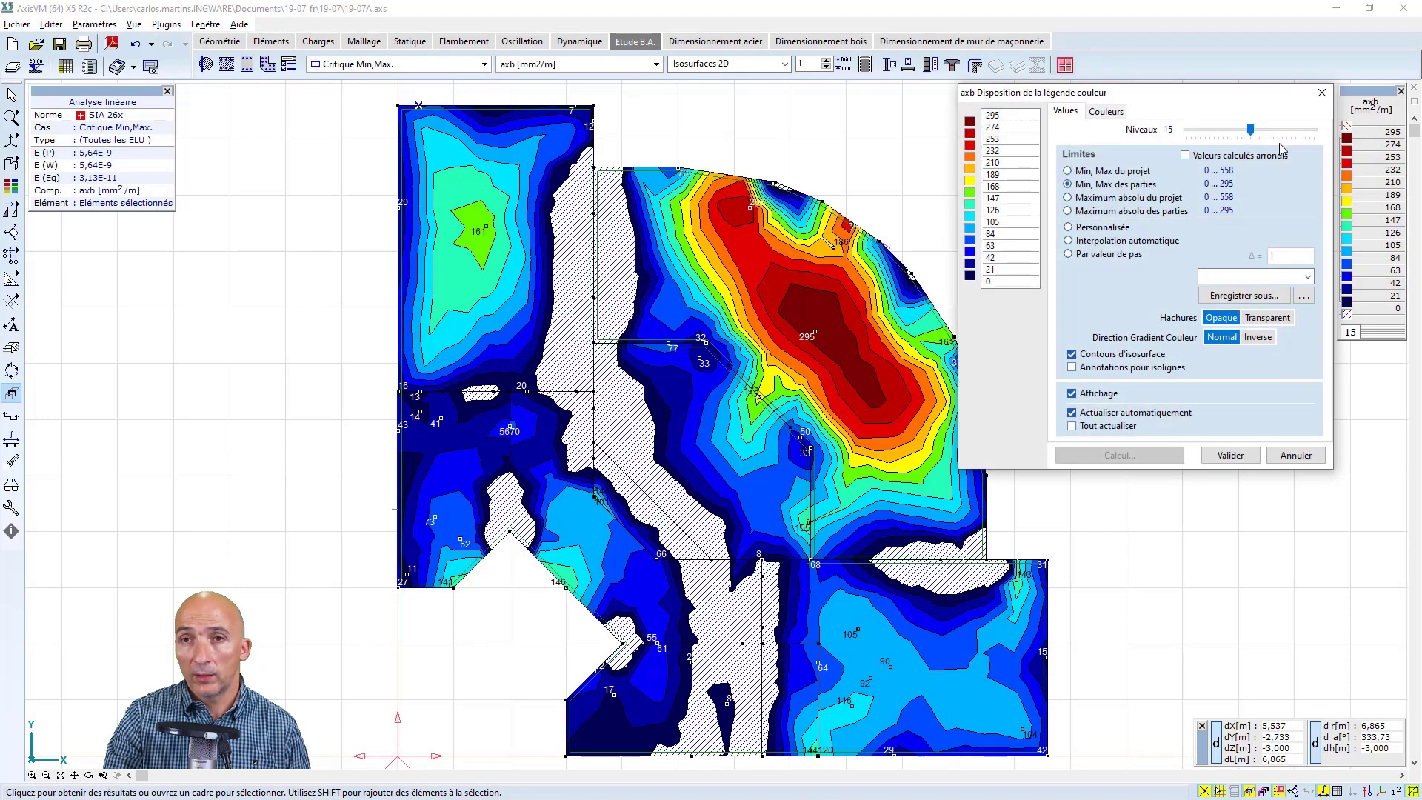
left_click(1226, 455)
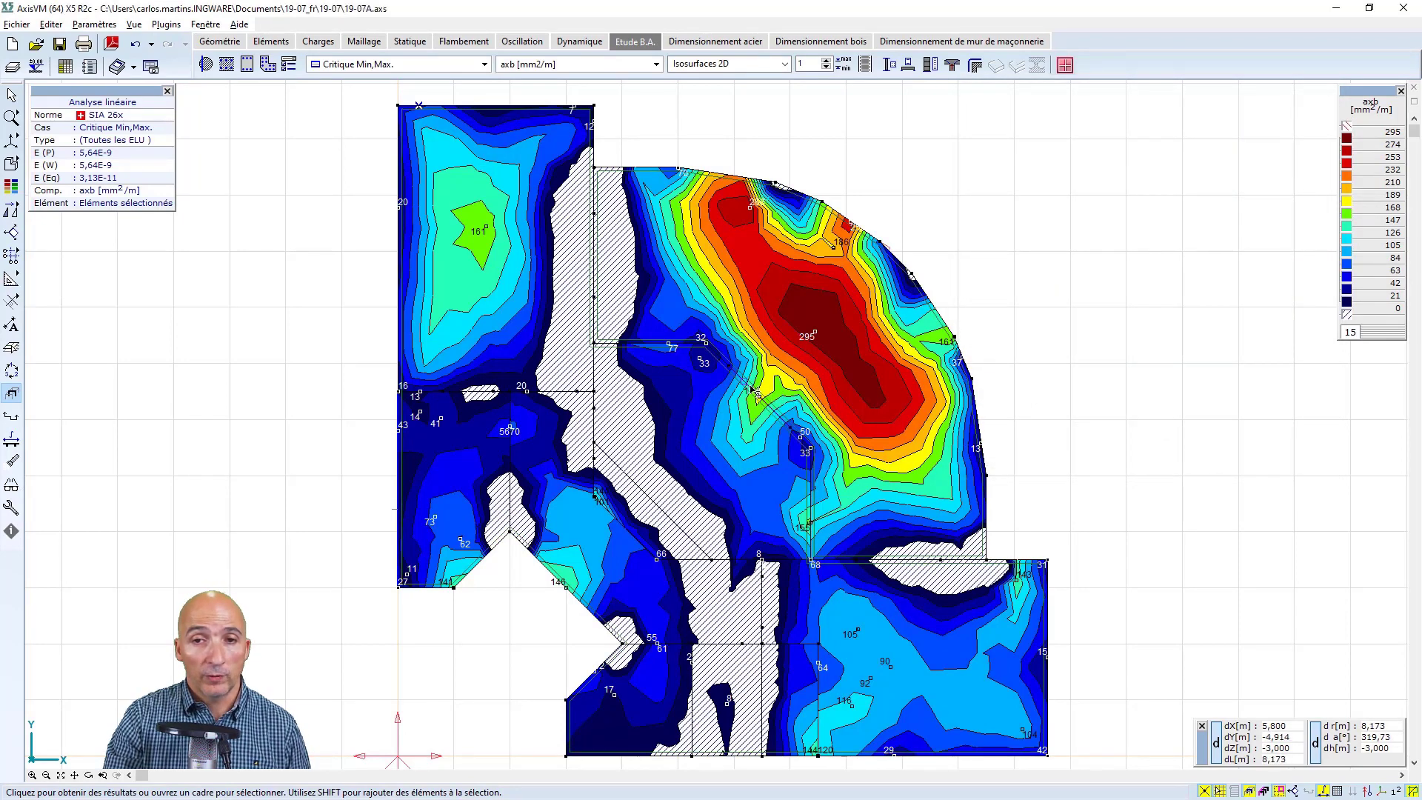
mouse_move(751, 387)
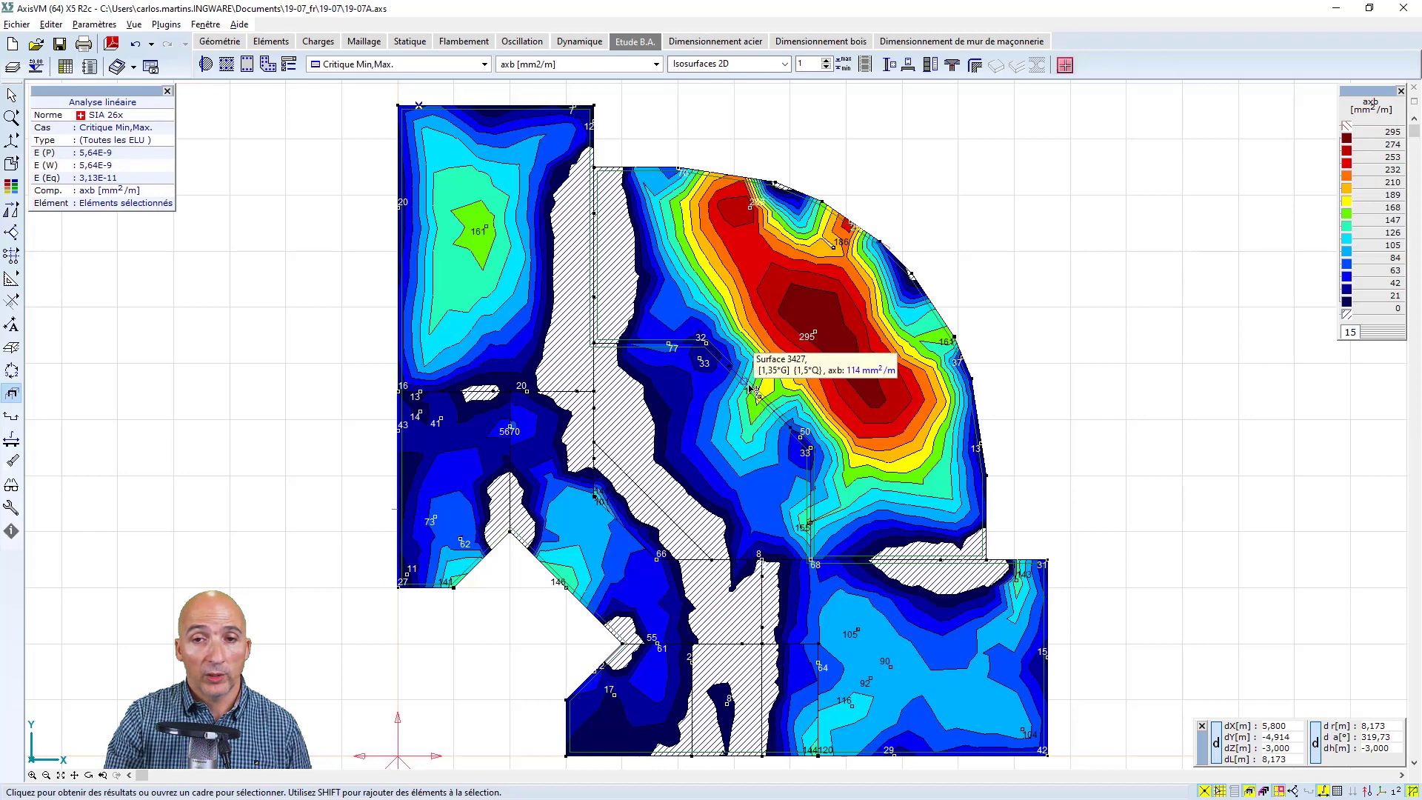
Preview the printout of the axb image on a portrait A4 page and compare its upright and rotated placement
left_click(84, 46)
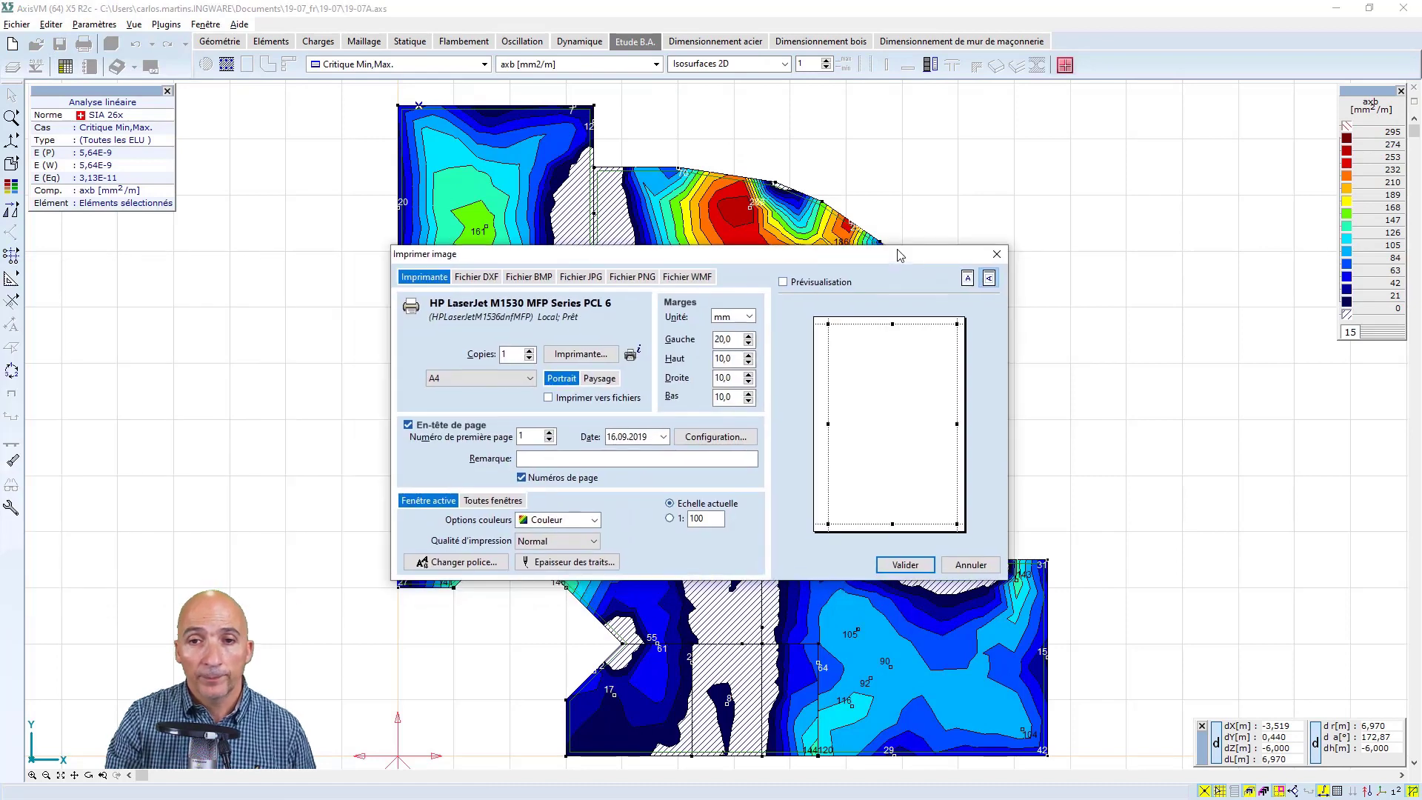
left_click(785, 282)
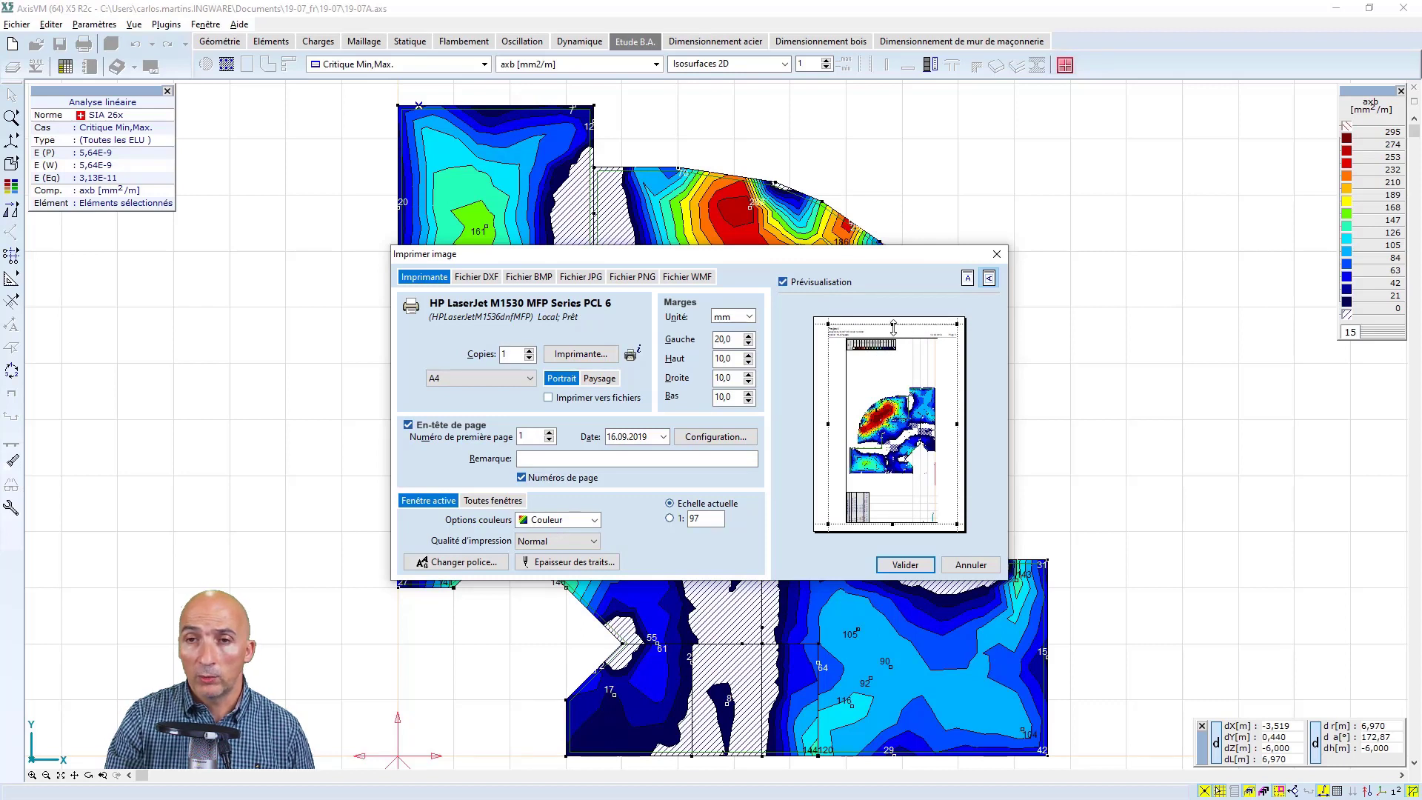
left_click(968, 278)
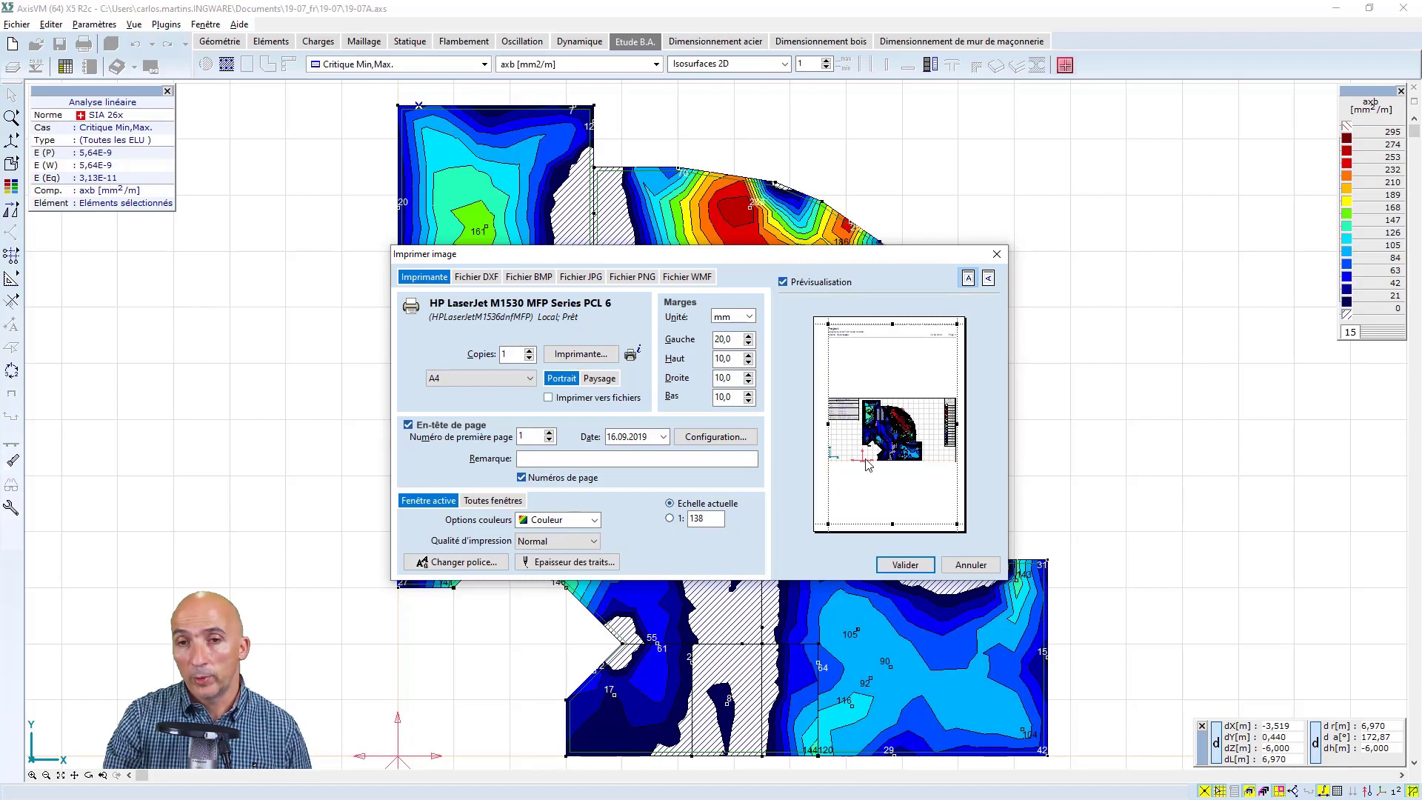
left_click(968, 278)
Try a print scale of 1:100 and check the printer configuration, leaving without printing
left_click(699, 519)
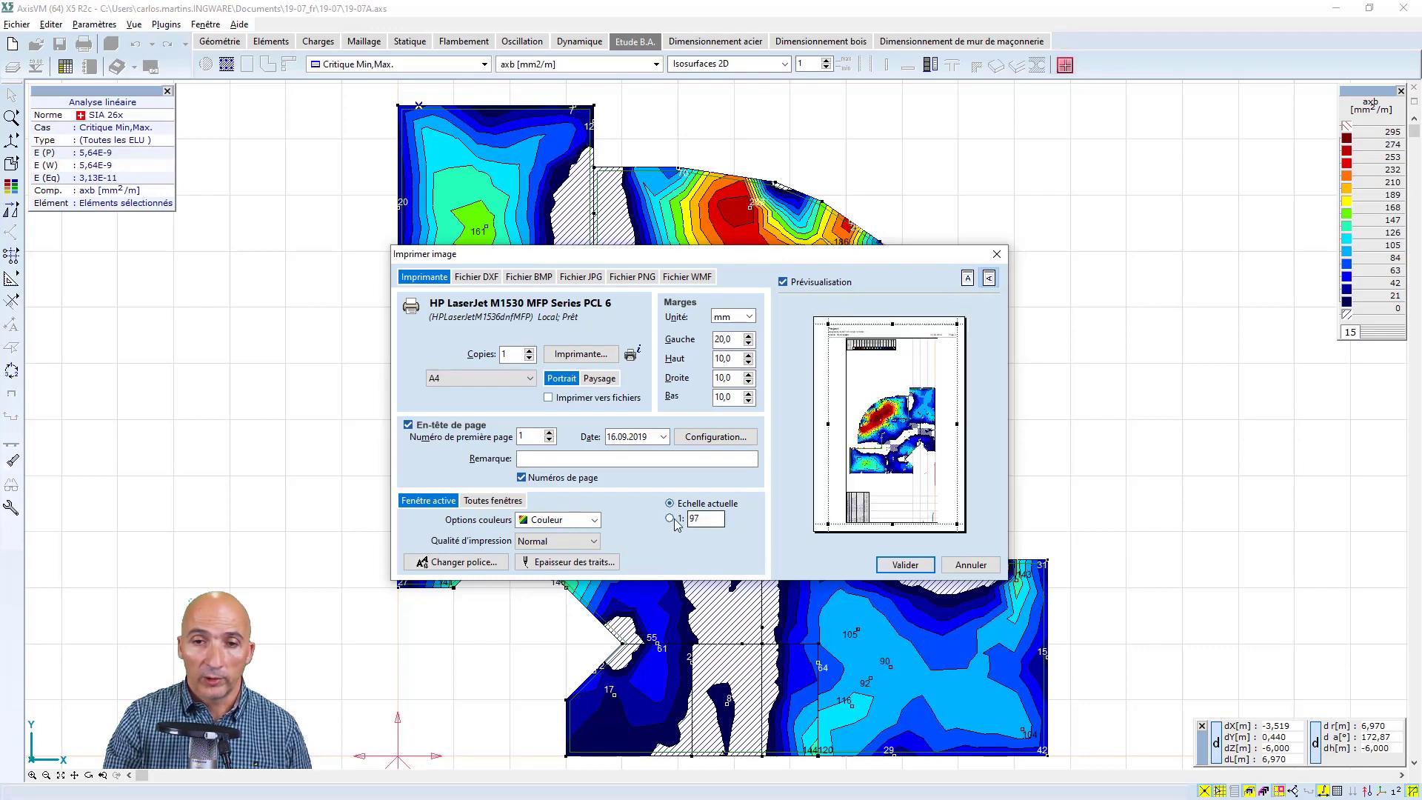
double_click(699, 518)
type("100")
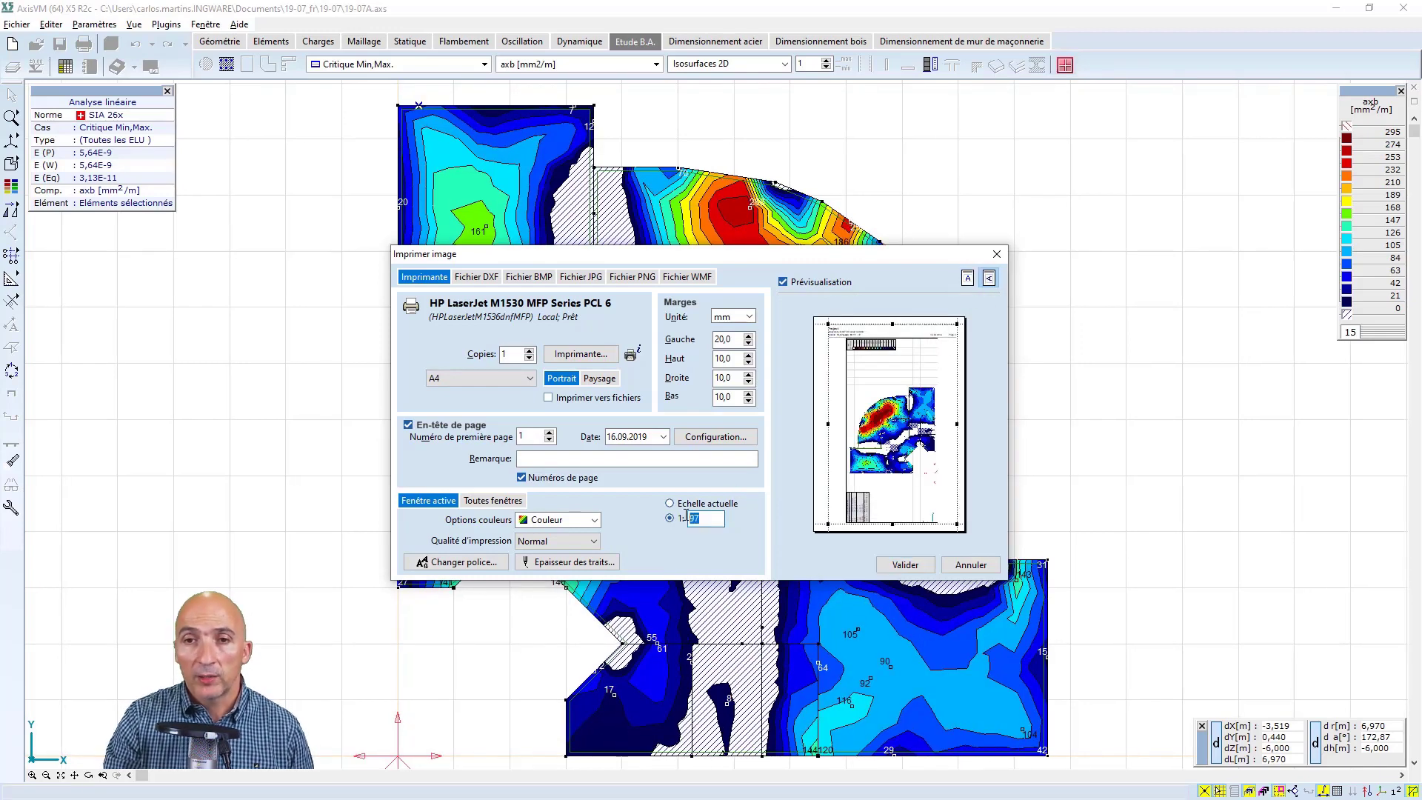
left_click(711, 459)
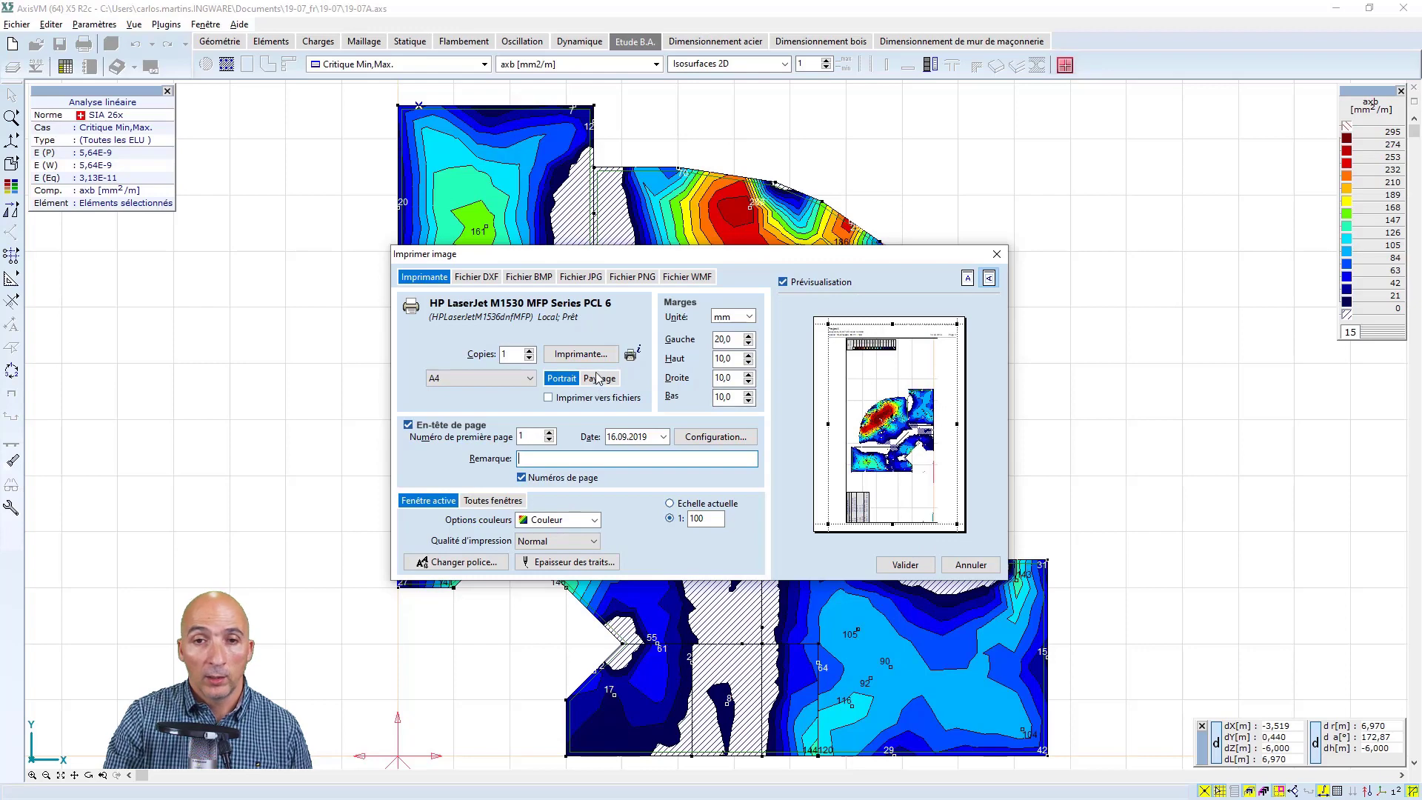
left_click(574, 358)
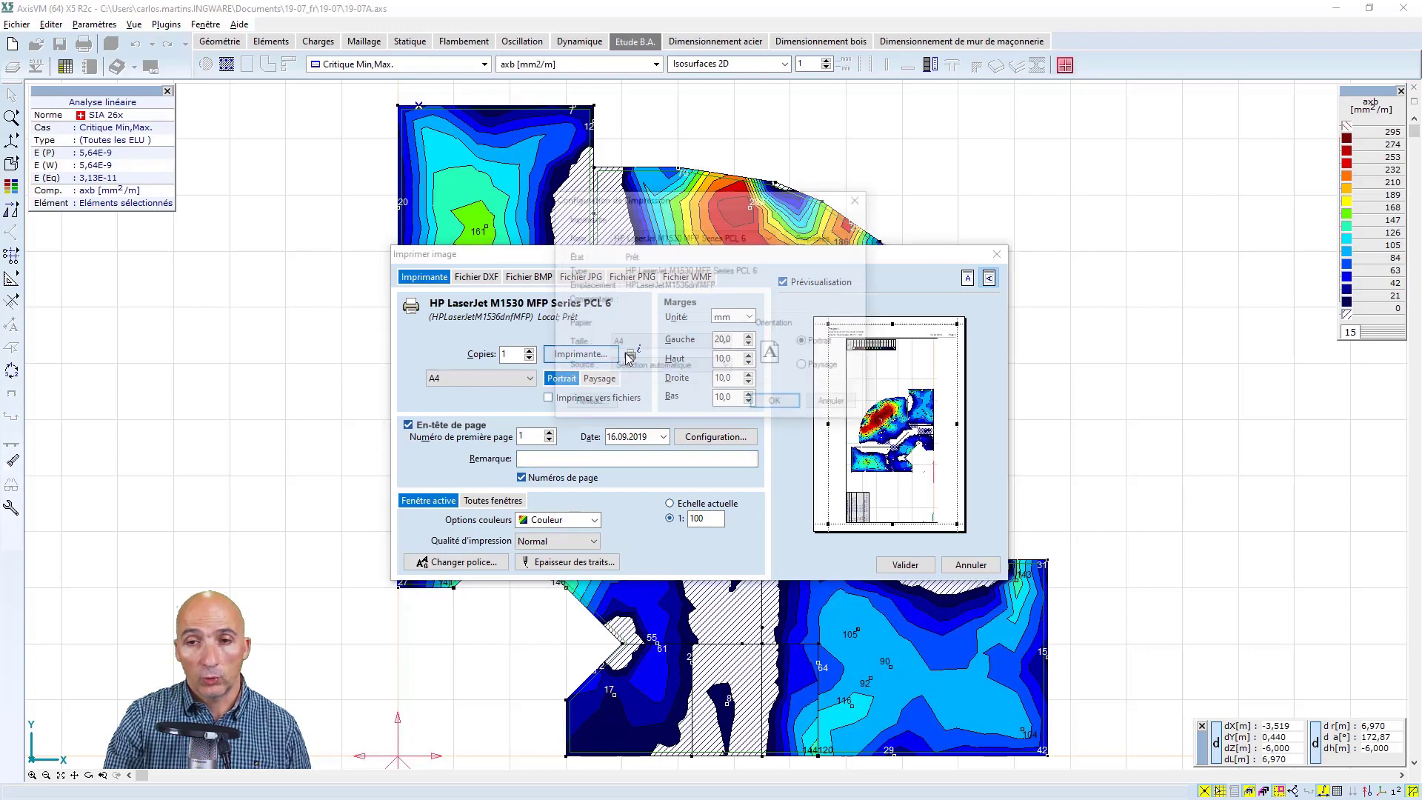
left_click(835, 404)
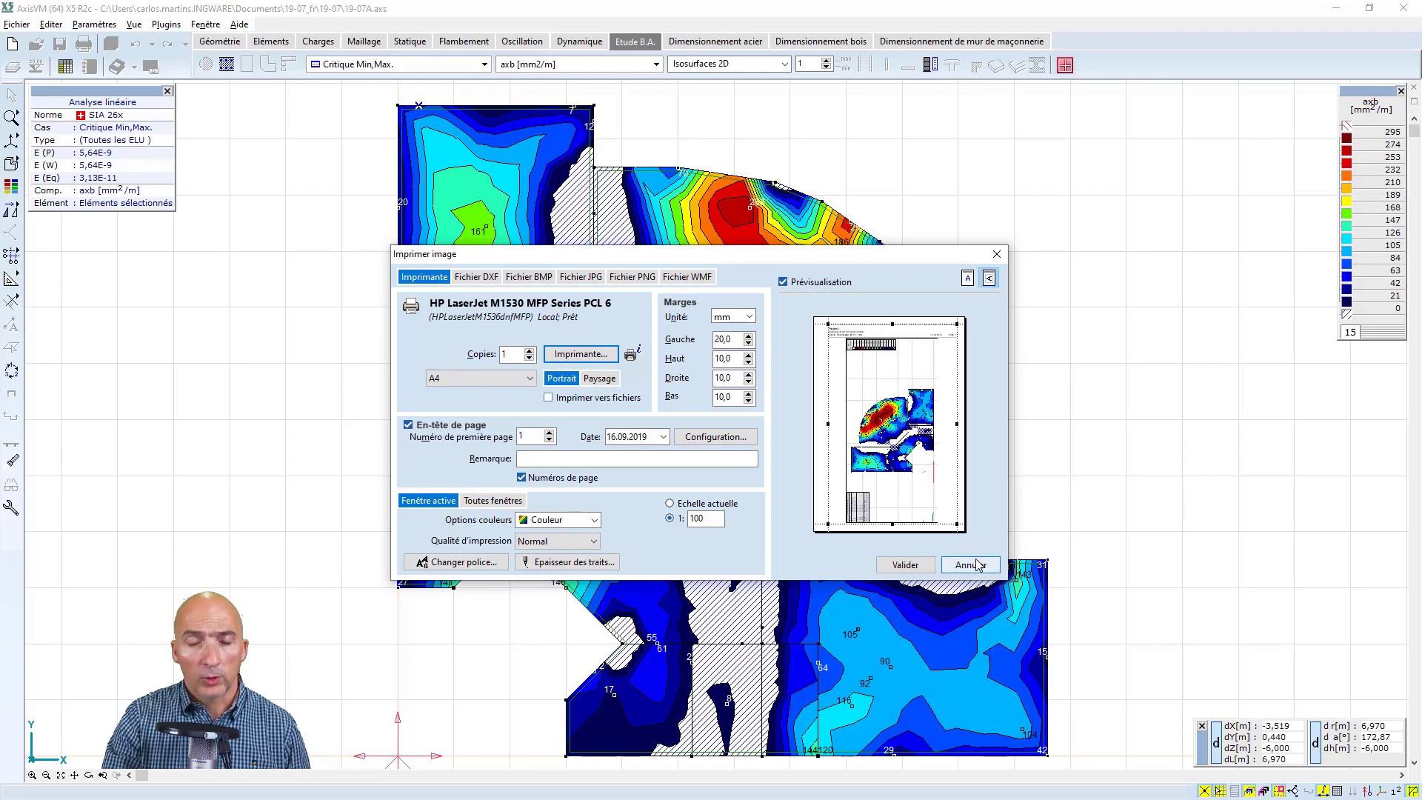
left_click(970, 564)
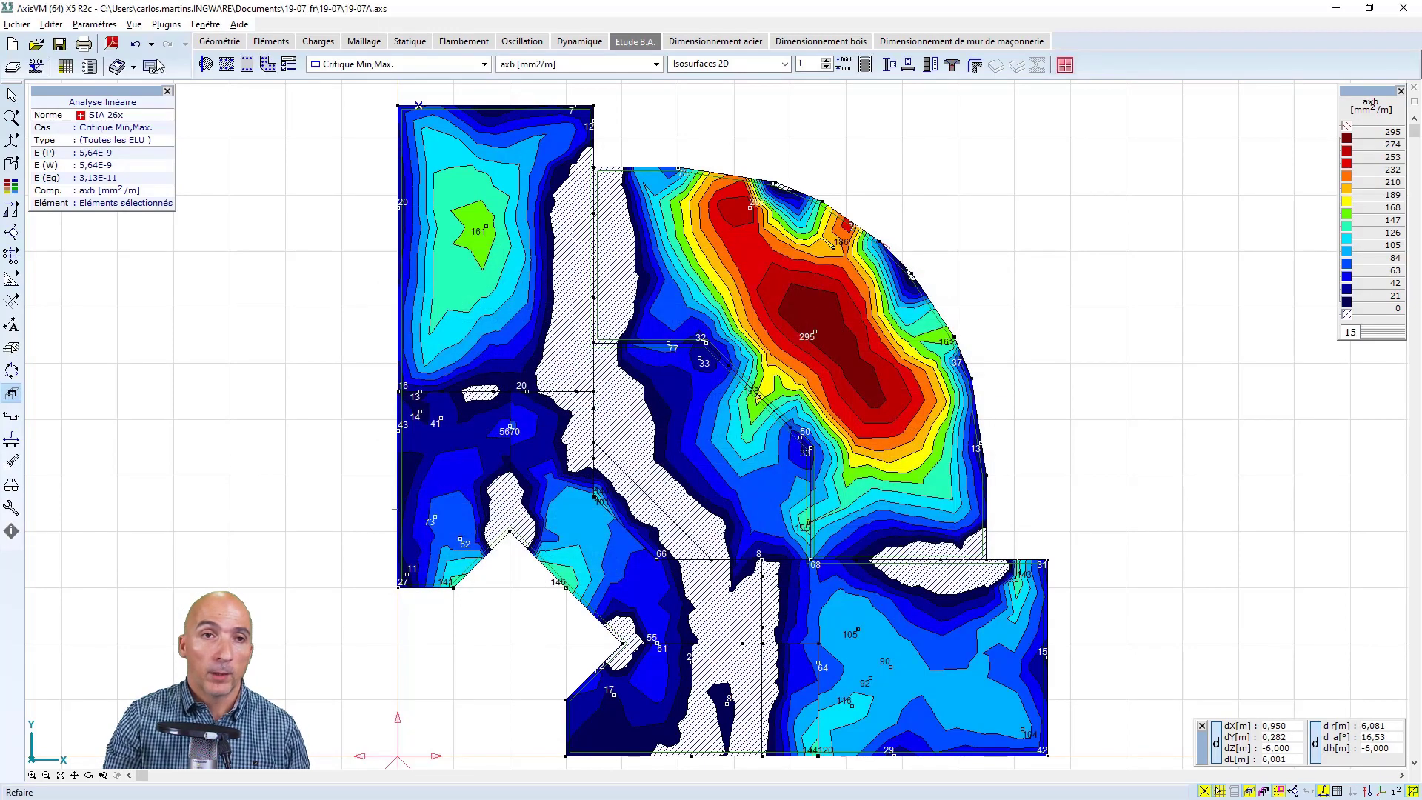
Save multiple images of the reinforcement components axb, ayb, axh and ayh to the image library
left_click(115, 68)
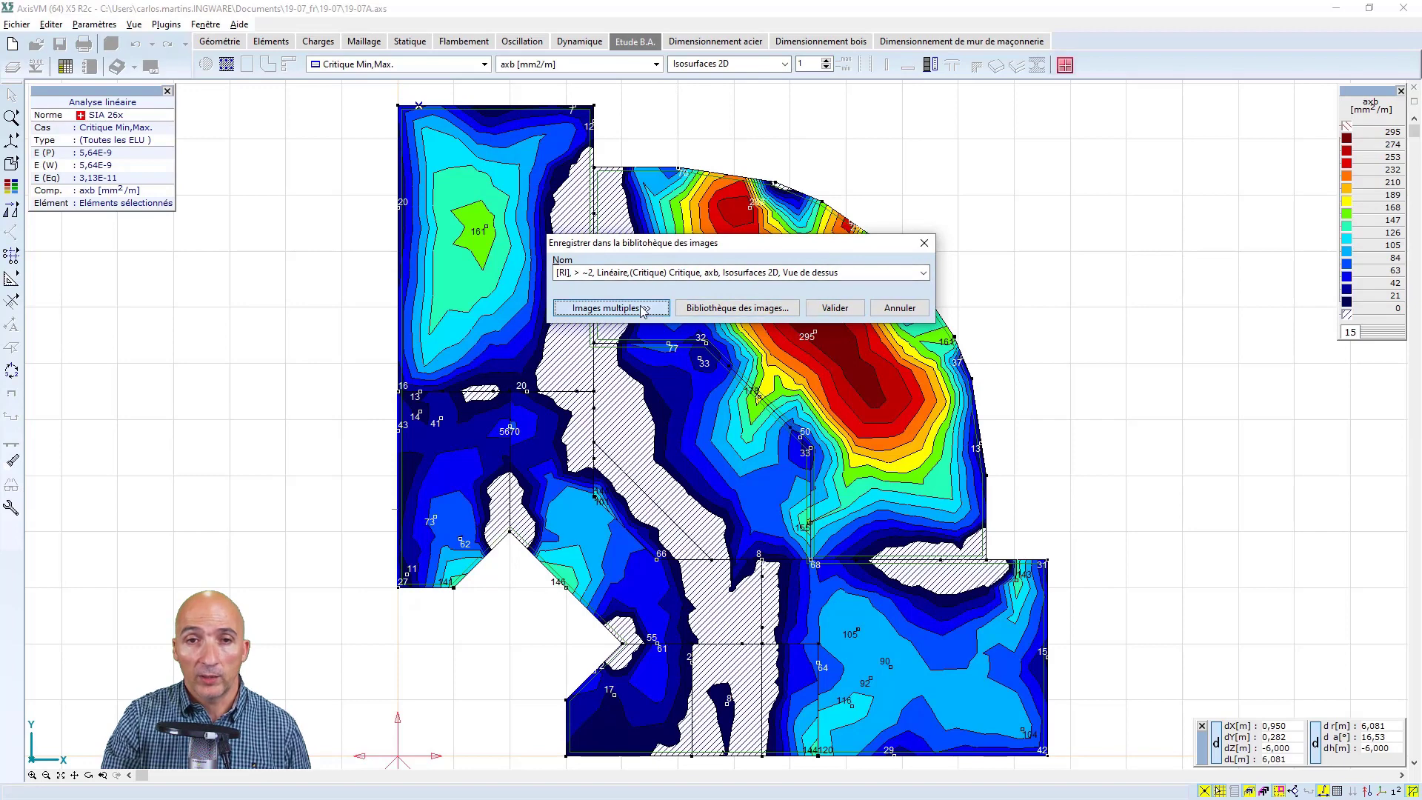
left_click(641, 309)
left_click(778, 410)
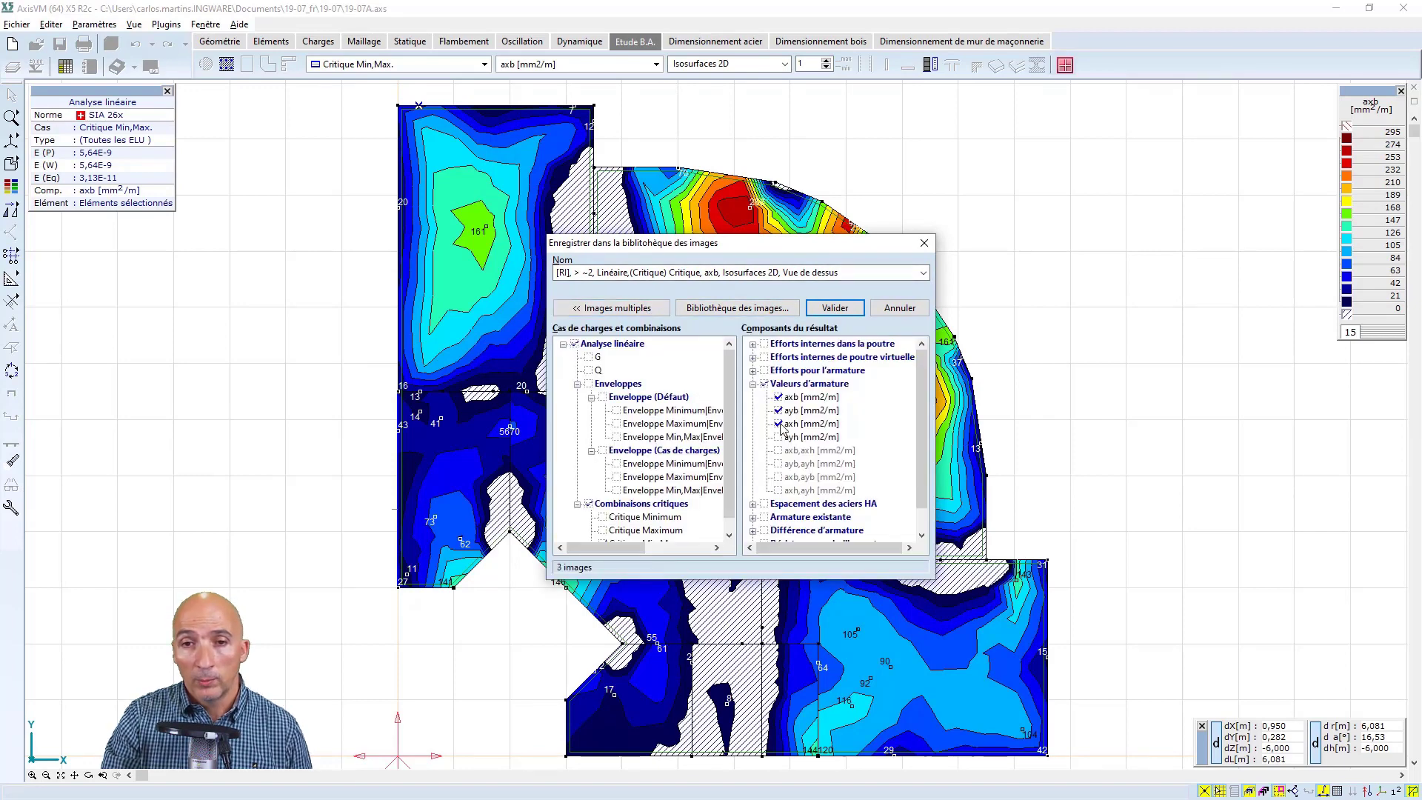
left_click(834, 308)
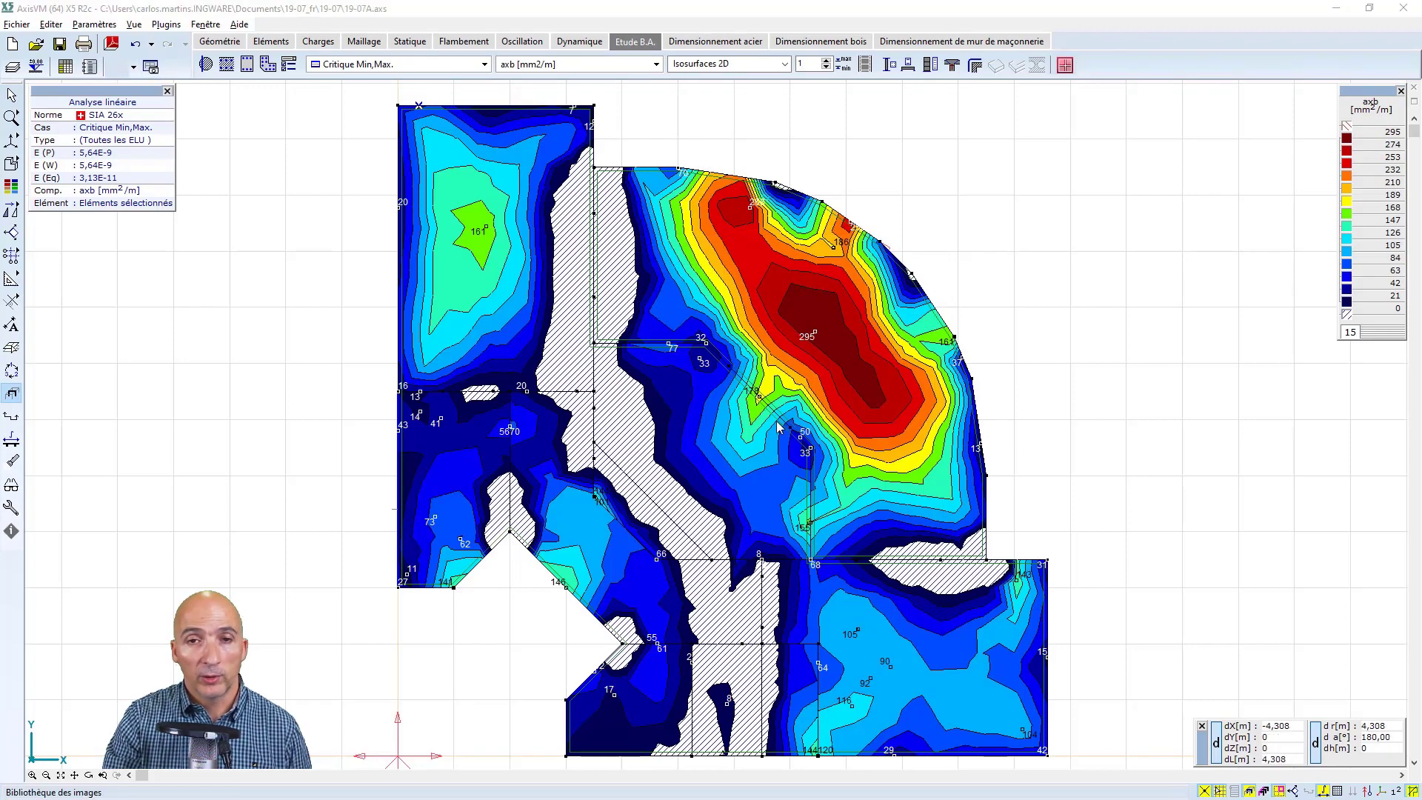
Preview the saved images in the image library and restore the ayh image with automatic view fitting to the window enabled
left_click(117, 66)
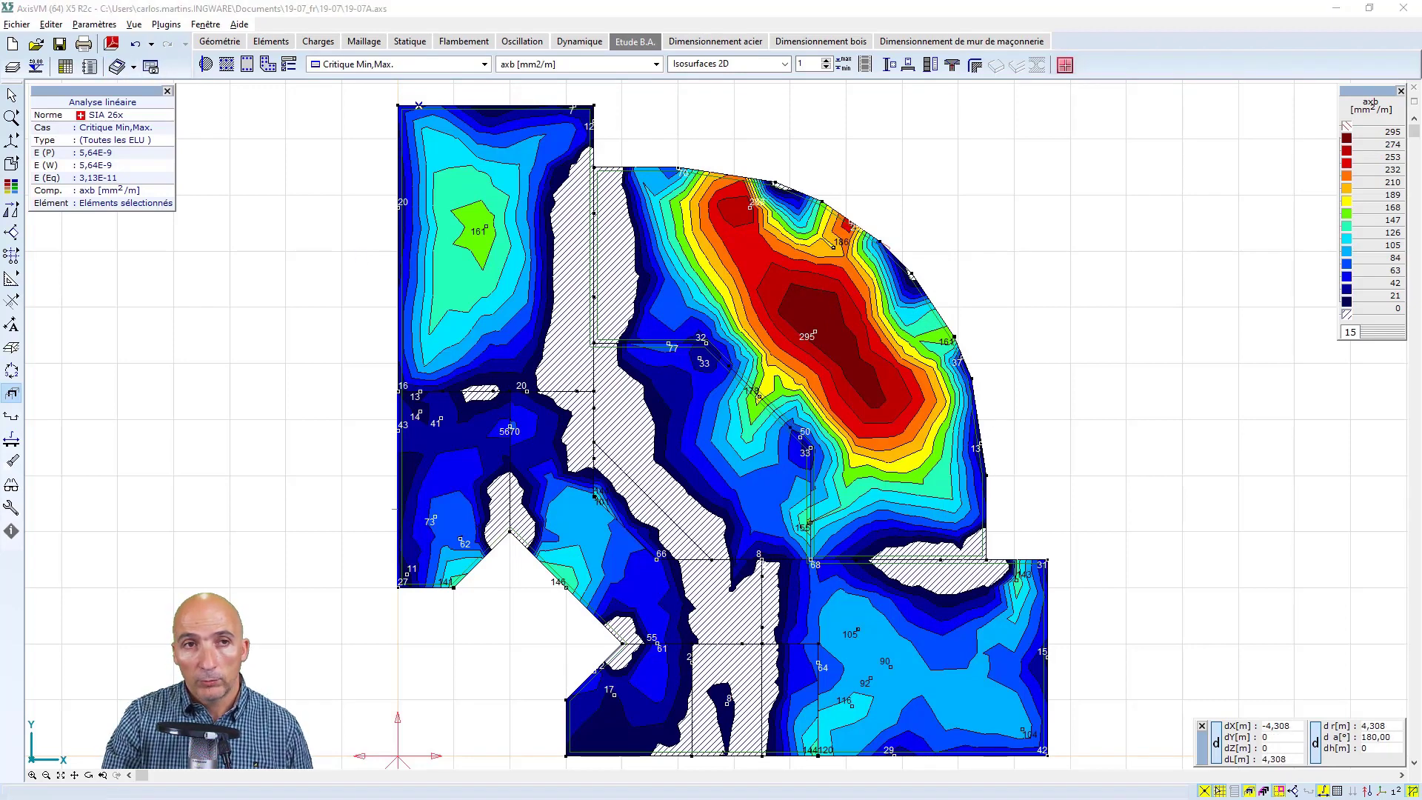
left_click(655, 284)
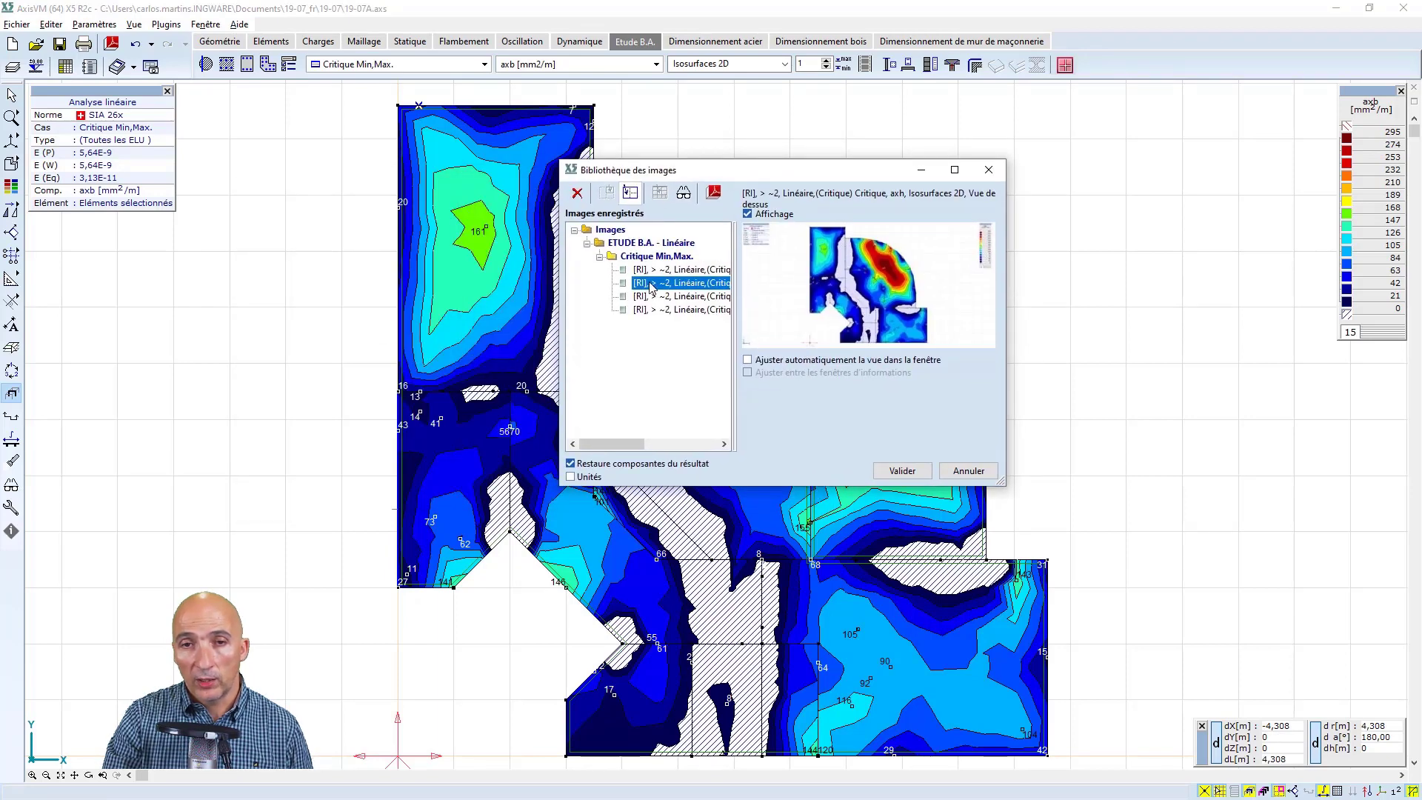
left_click(644, 296)
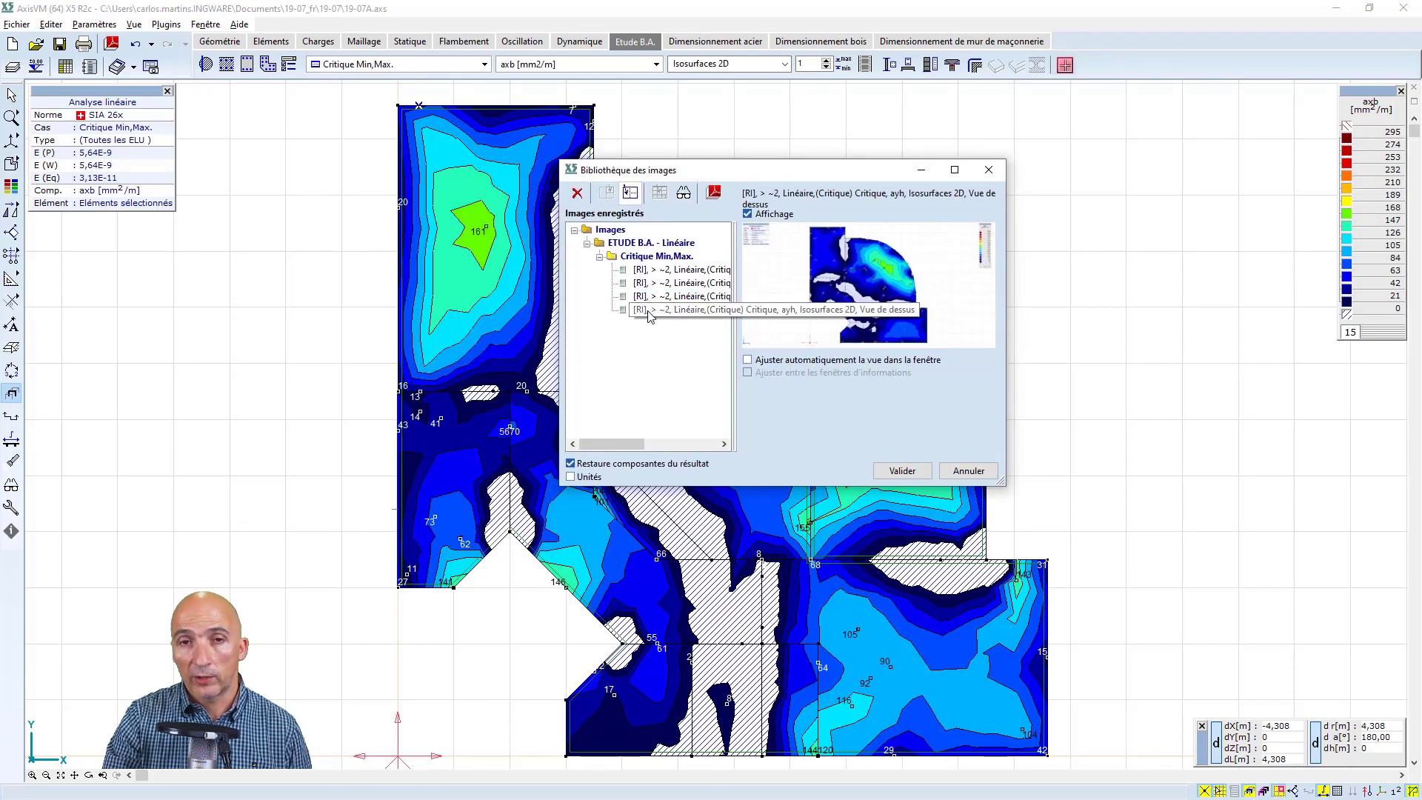
left_click(650, 310)
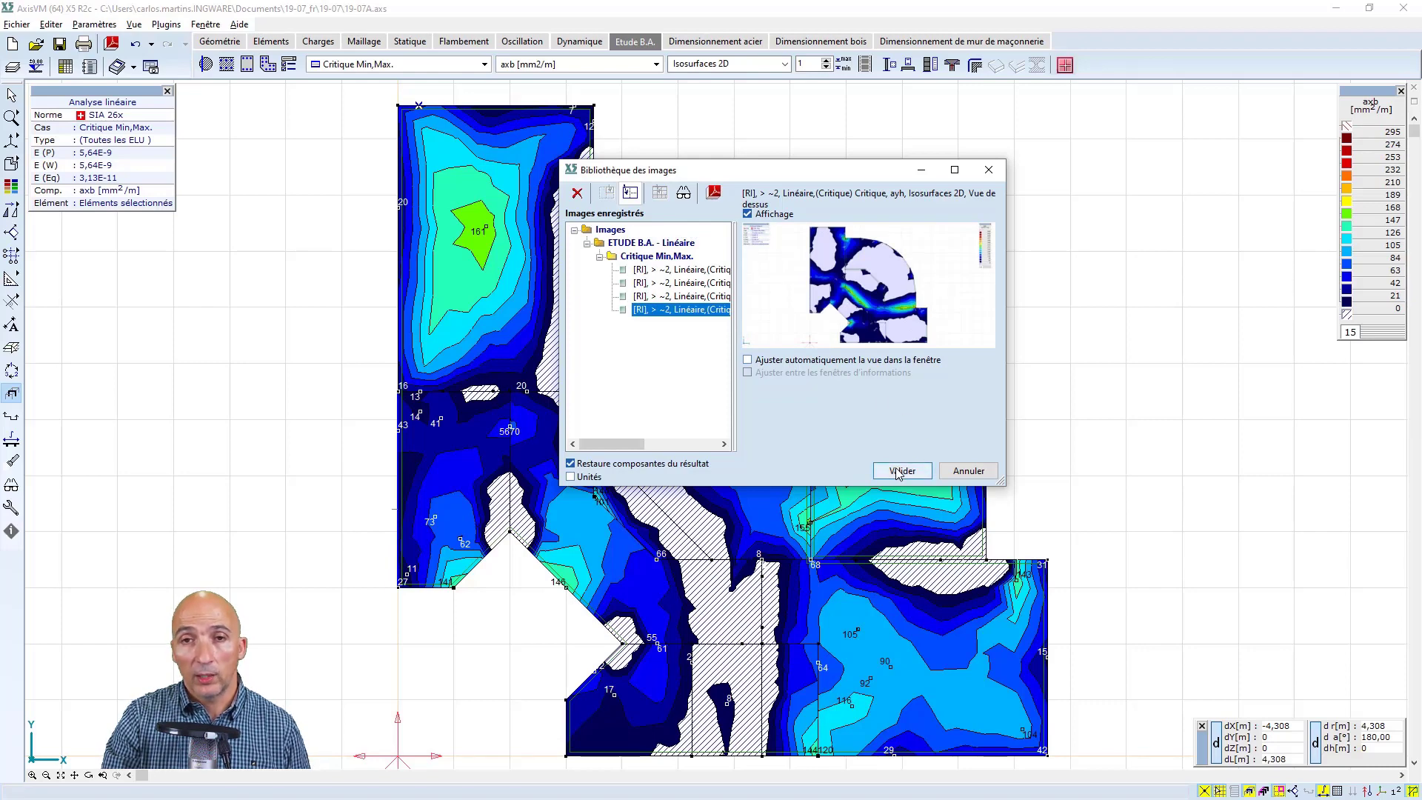
left_click(762, 361)
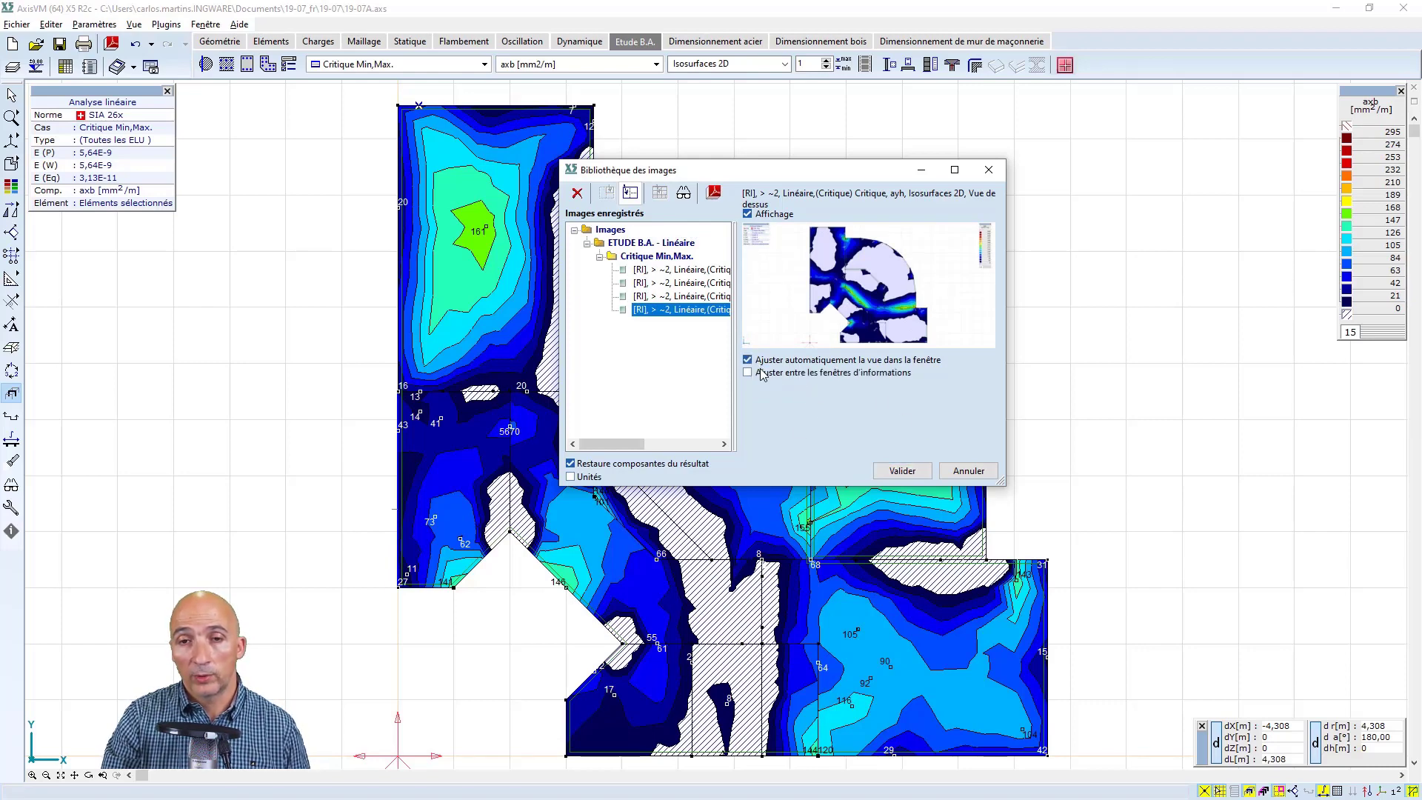
left_click(748, 374)
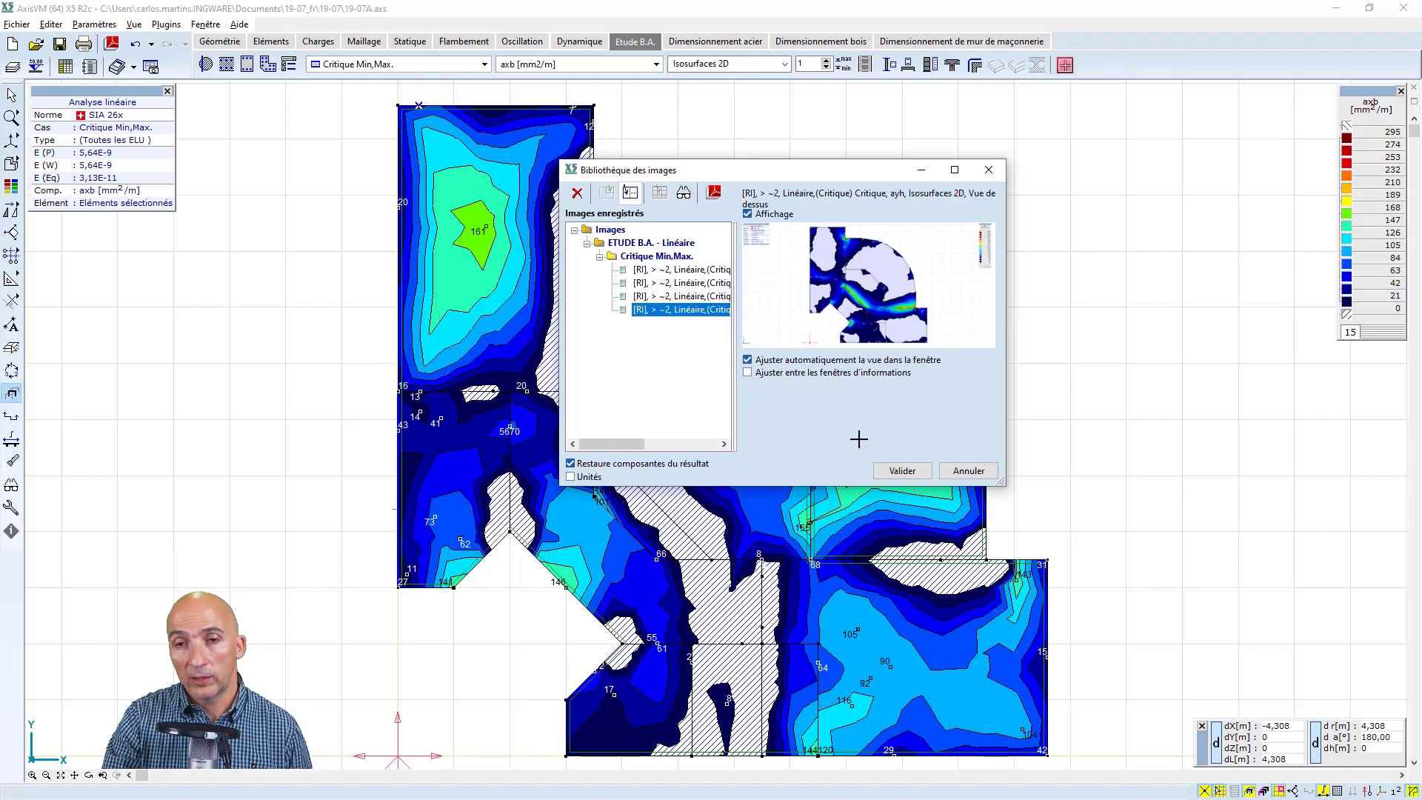
left_click(902, 471)
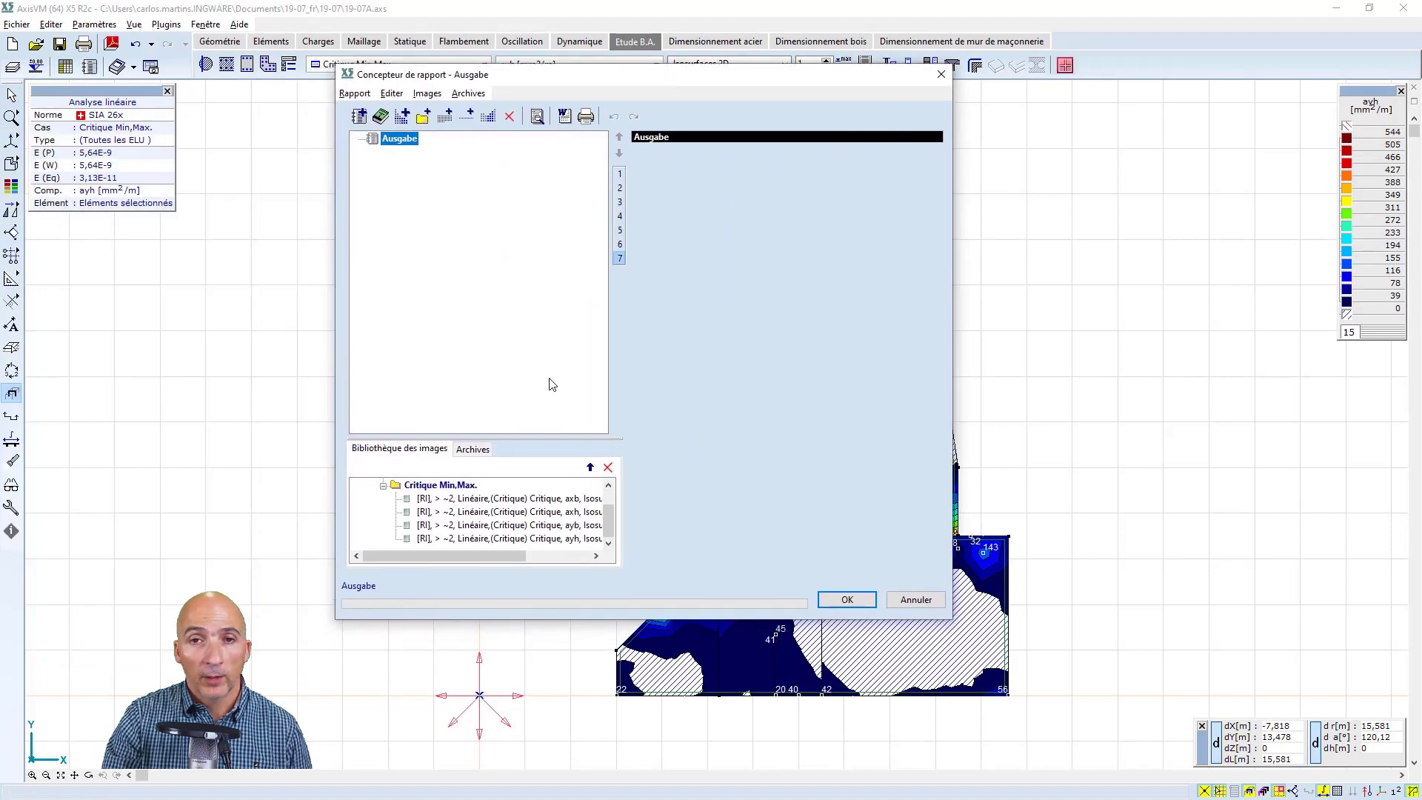
Preview the saved reinforcement images in the report designer's image library, then close the designer without adding any
left_click(488, 498)
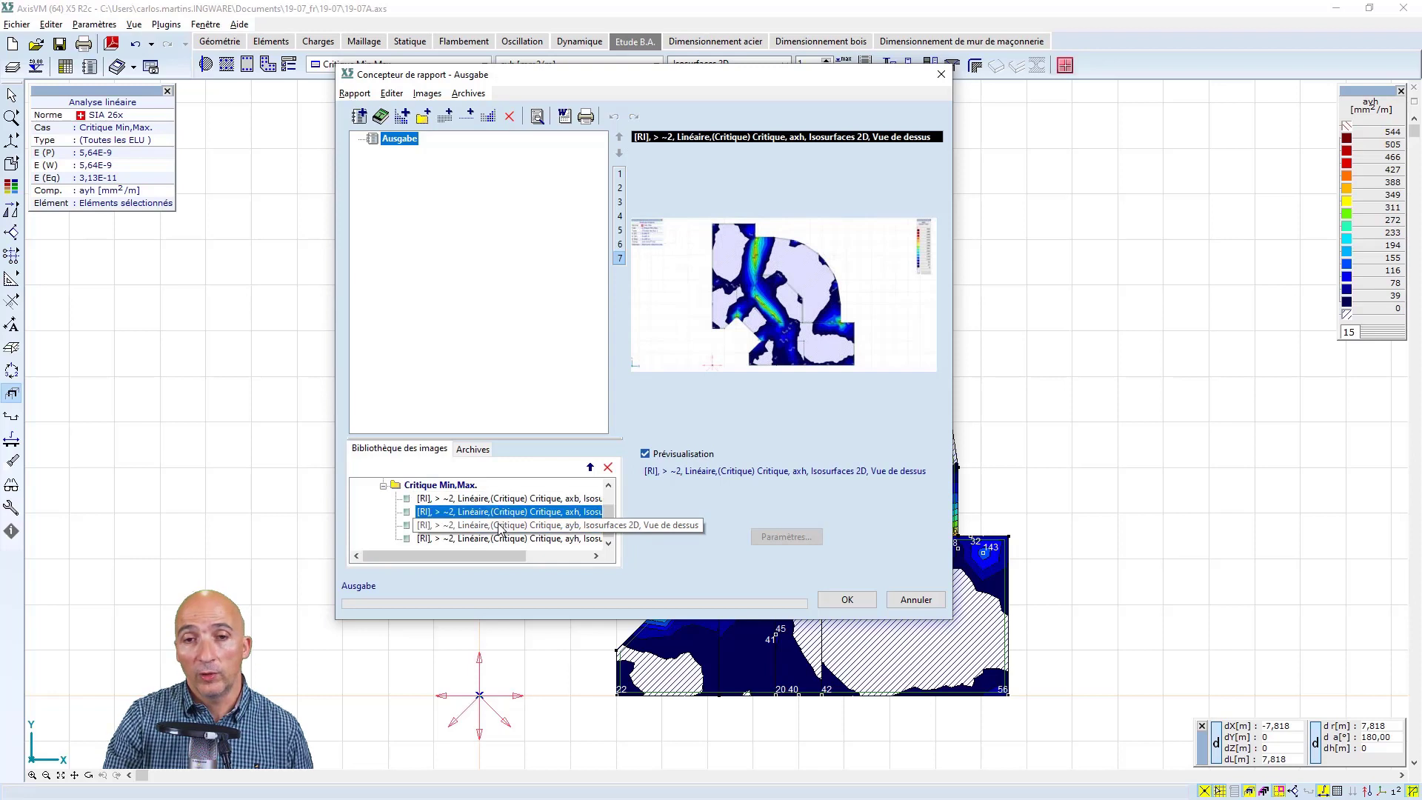
left_click(497, 526)
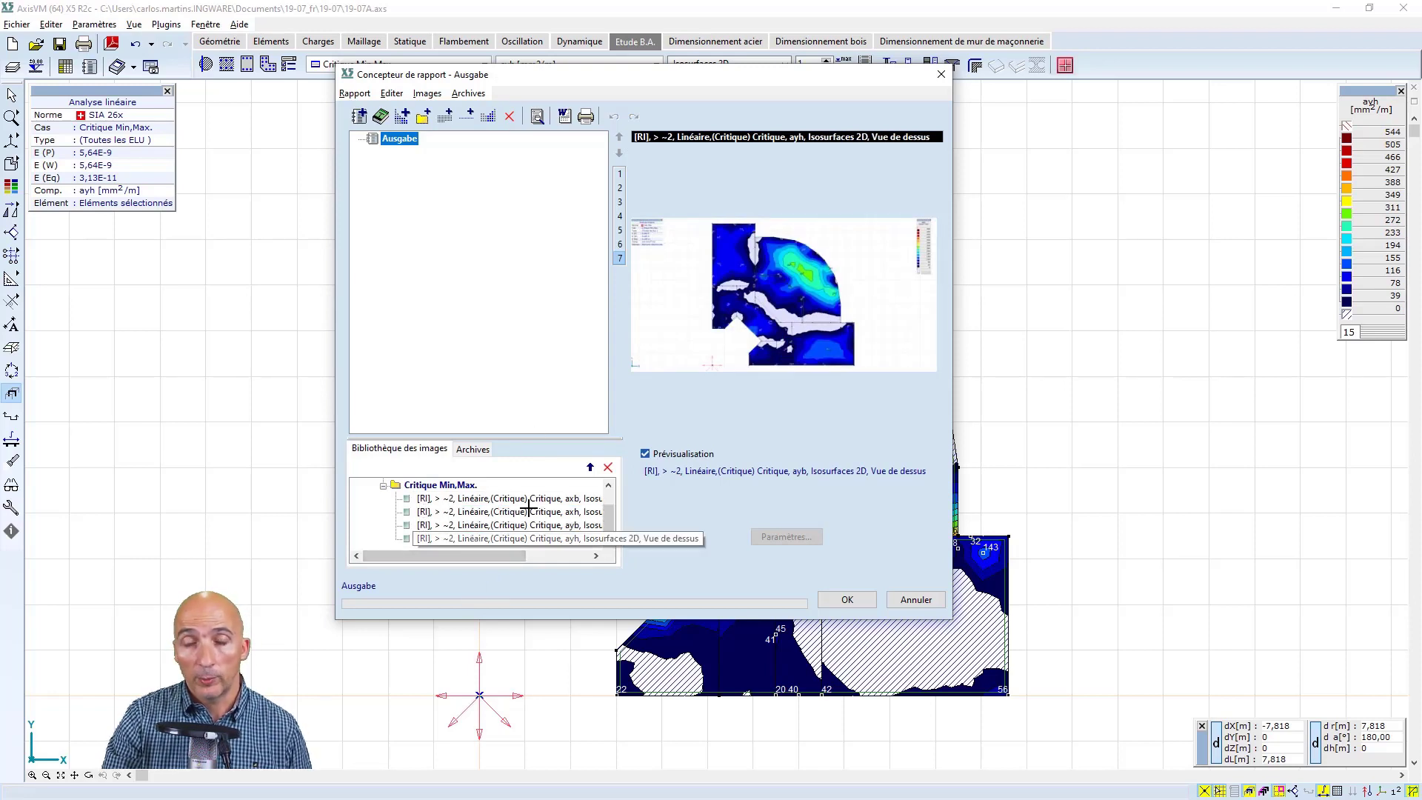
left_click(468, 537)
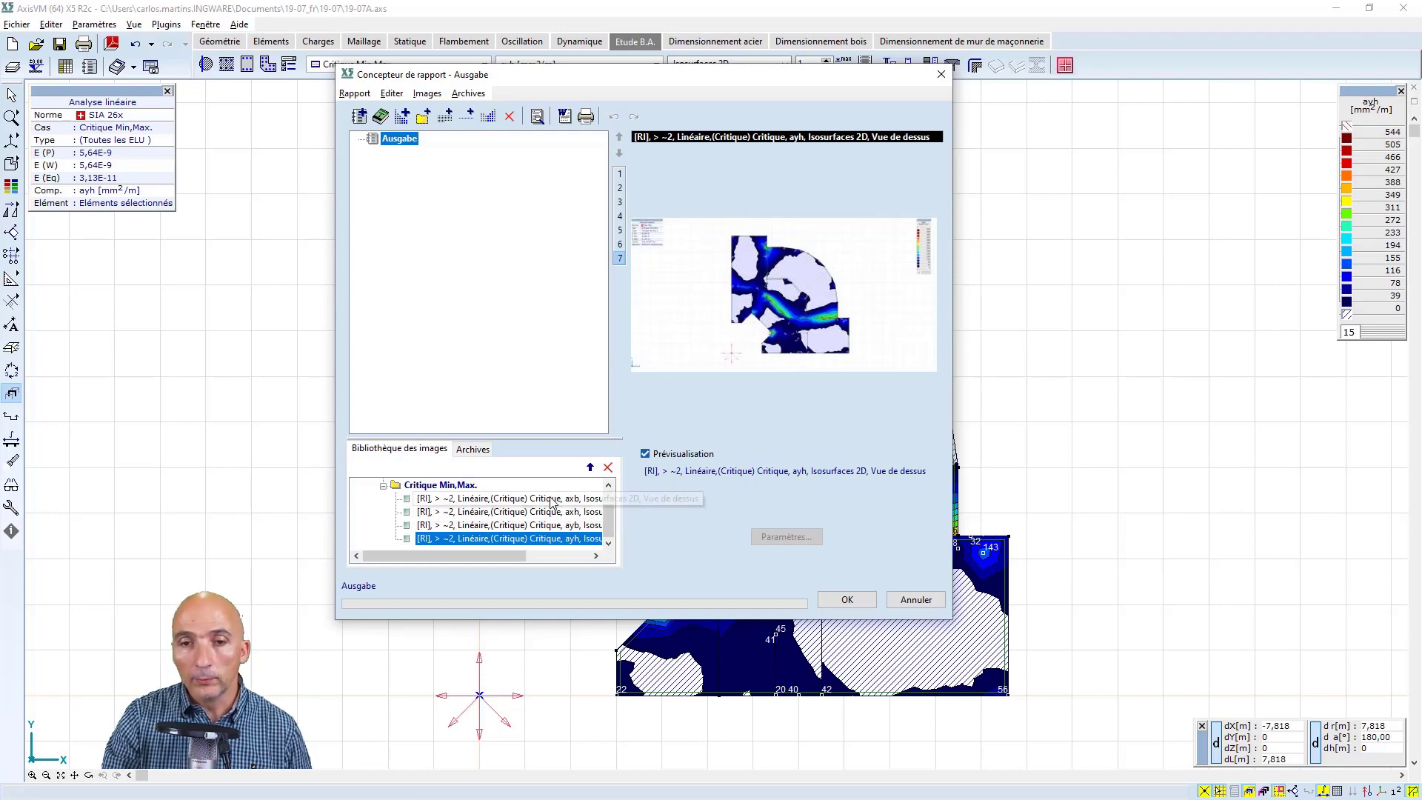
left_click(913, 601)
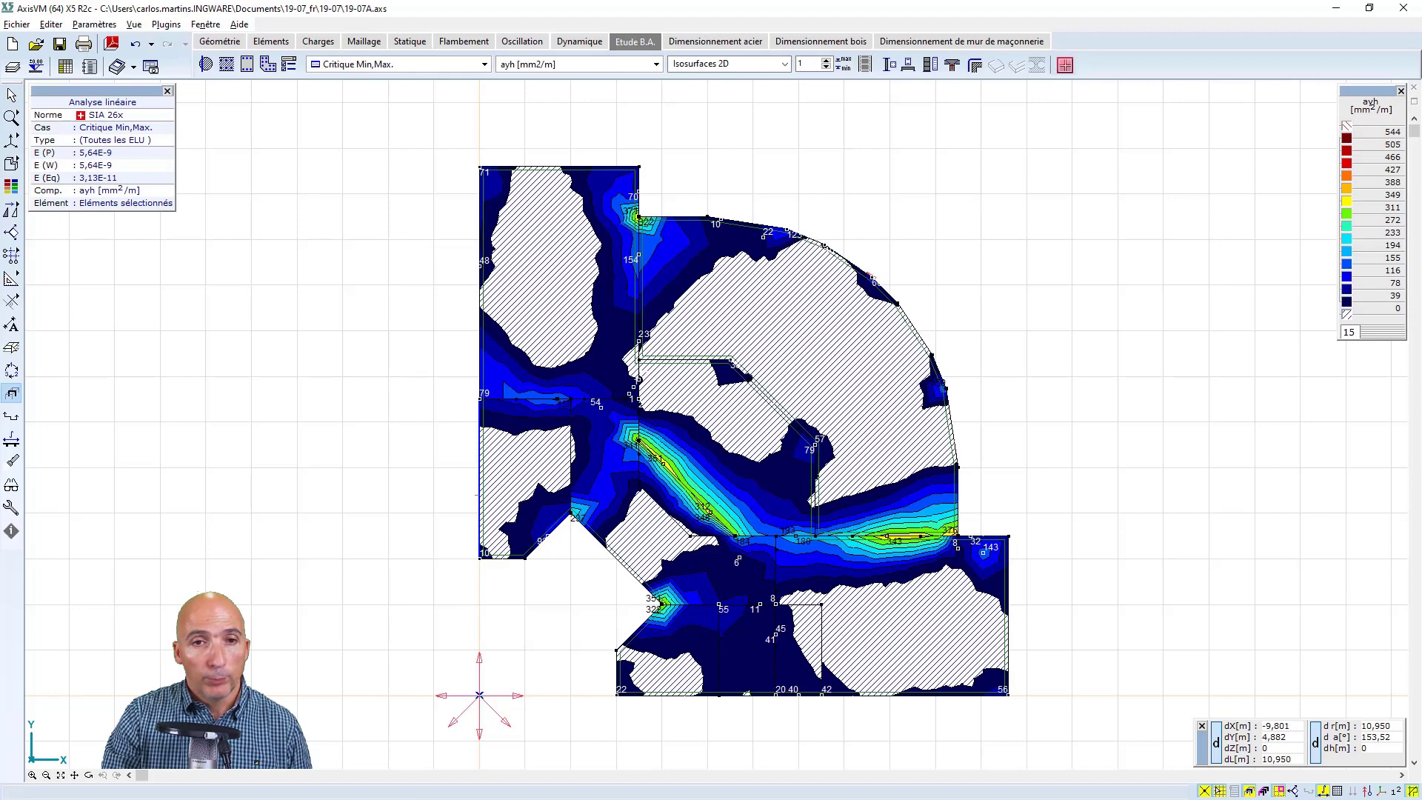
key("alt+Tab")
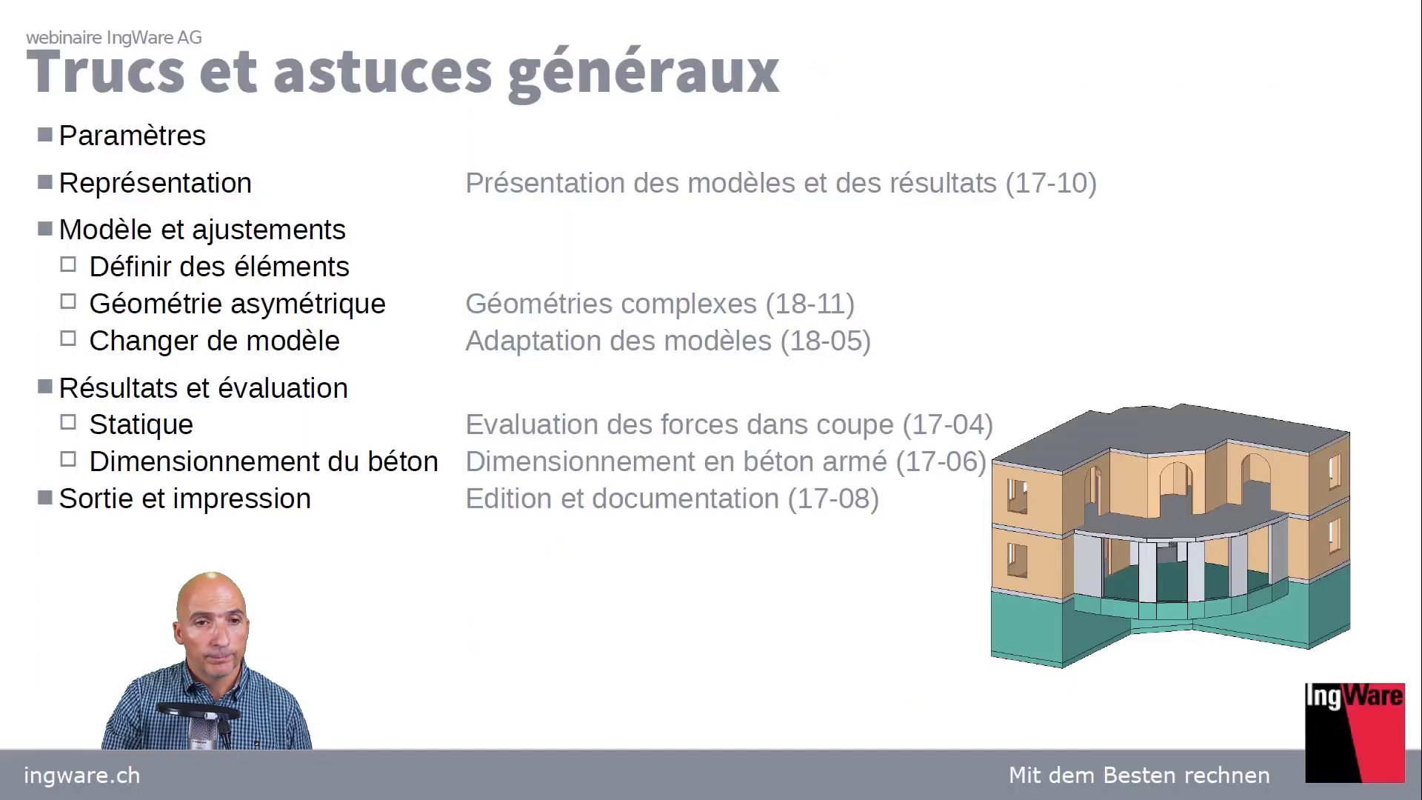
left_click(559, 382)
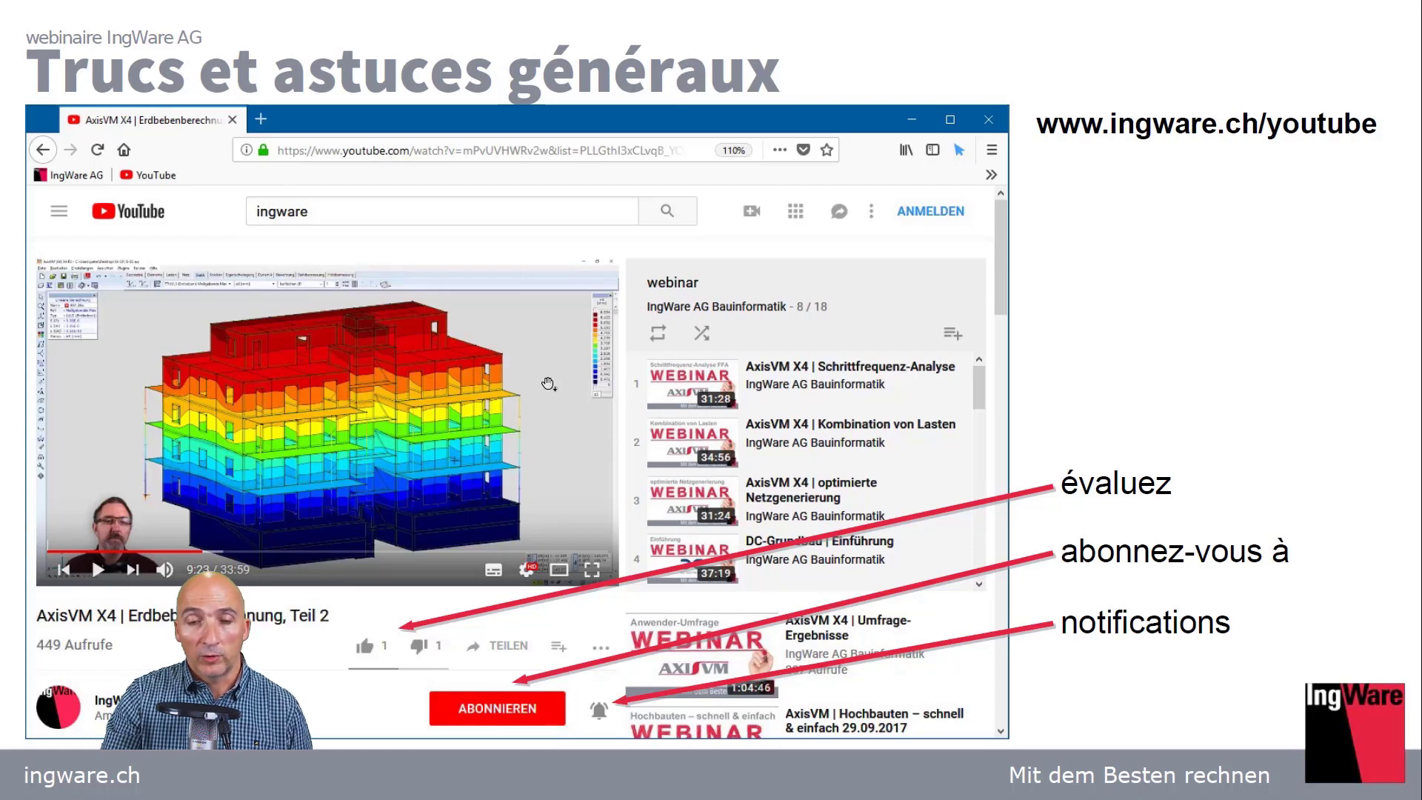
left_click(547, 384)
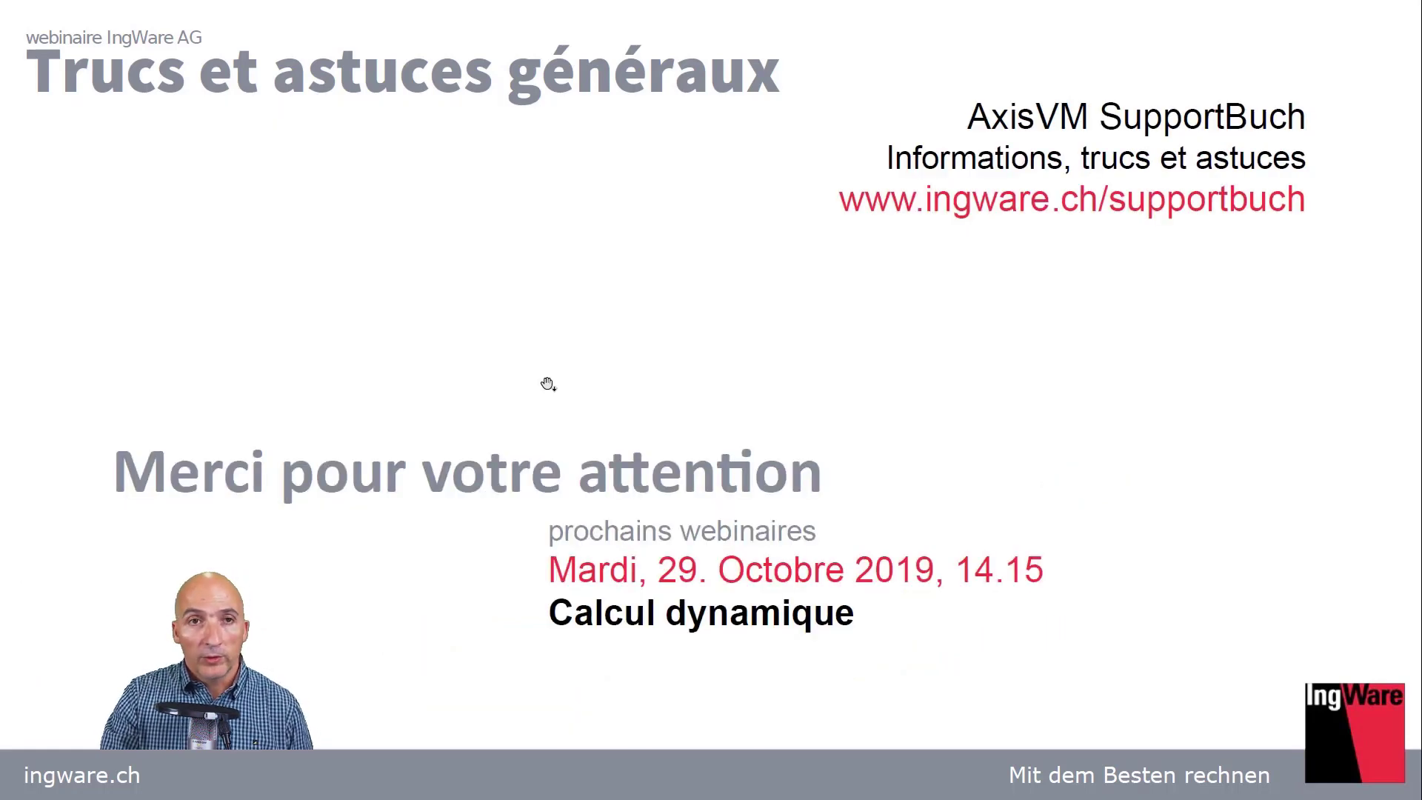